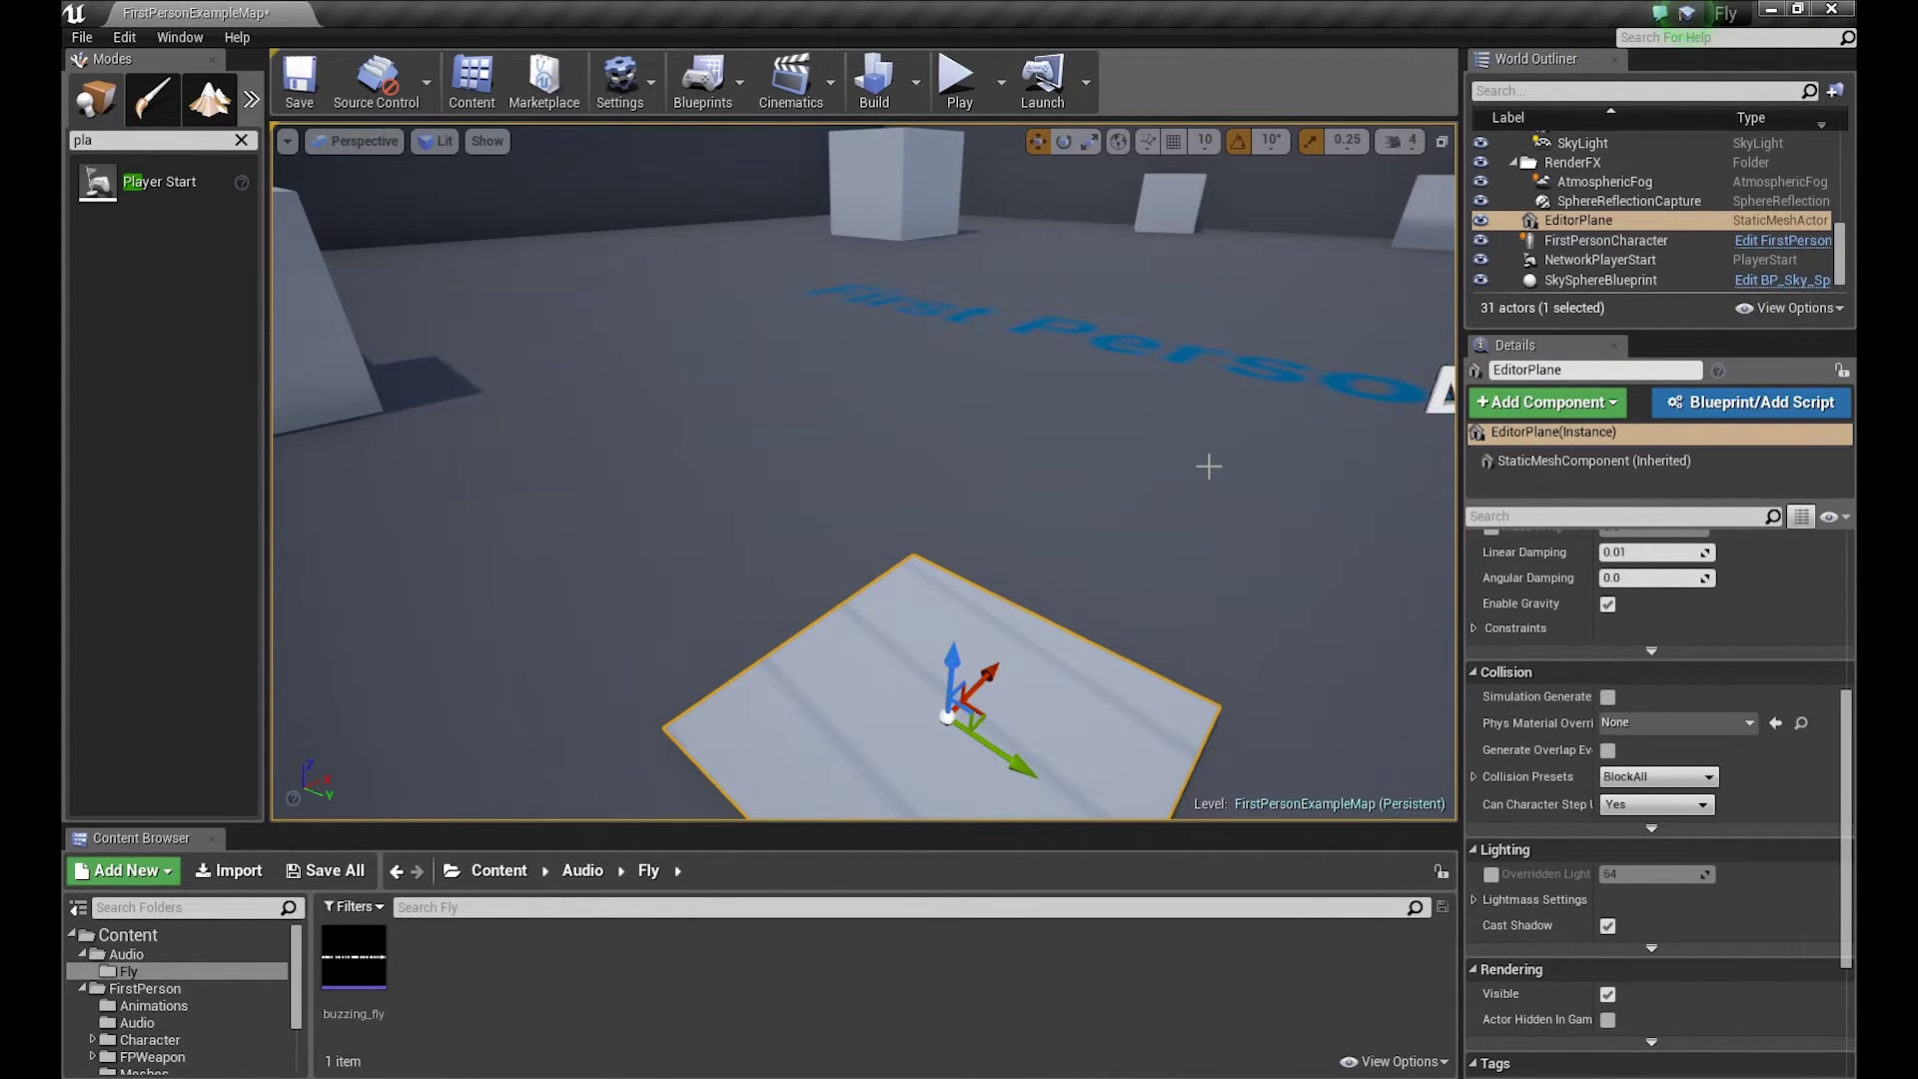
- Create a sound cue from the buzzing_fly sound wave in the Fly audio folder, keeping the suggested name
scroll(1152, 482, down, 5)
right_drag(1152, 482, 860, 782)
click(354, 964)
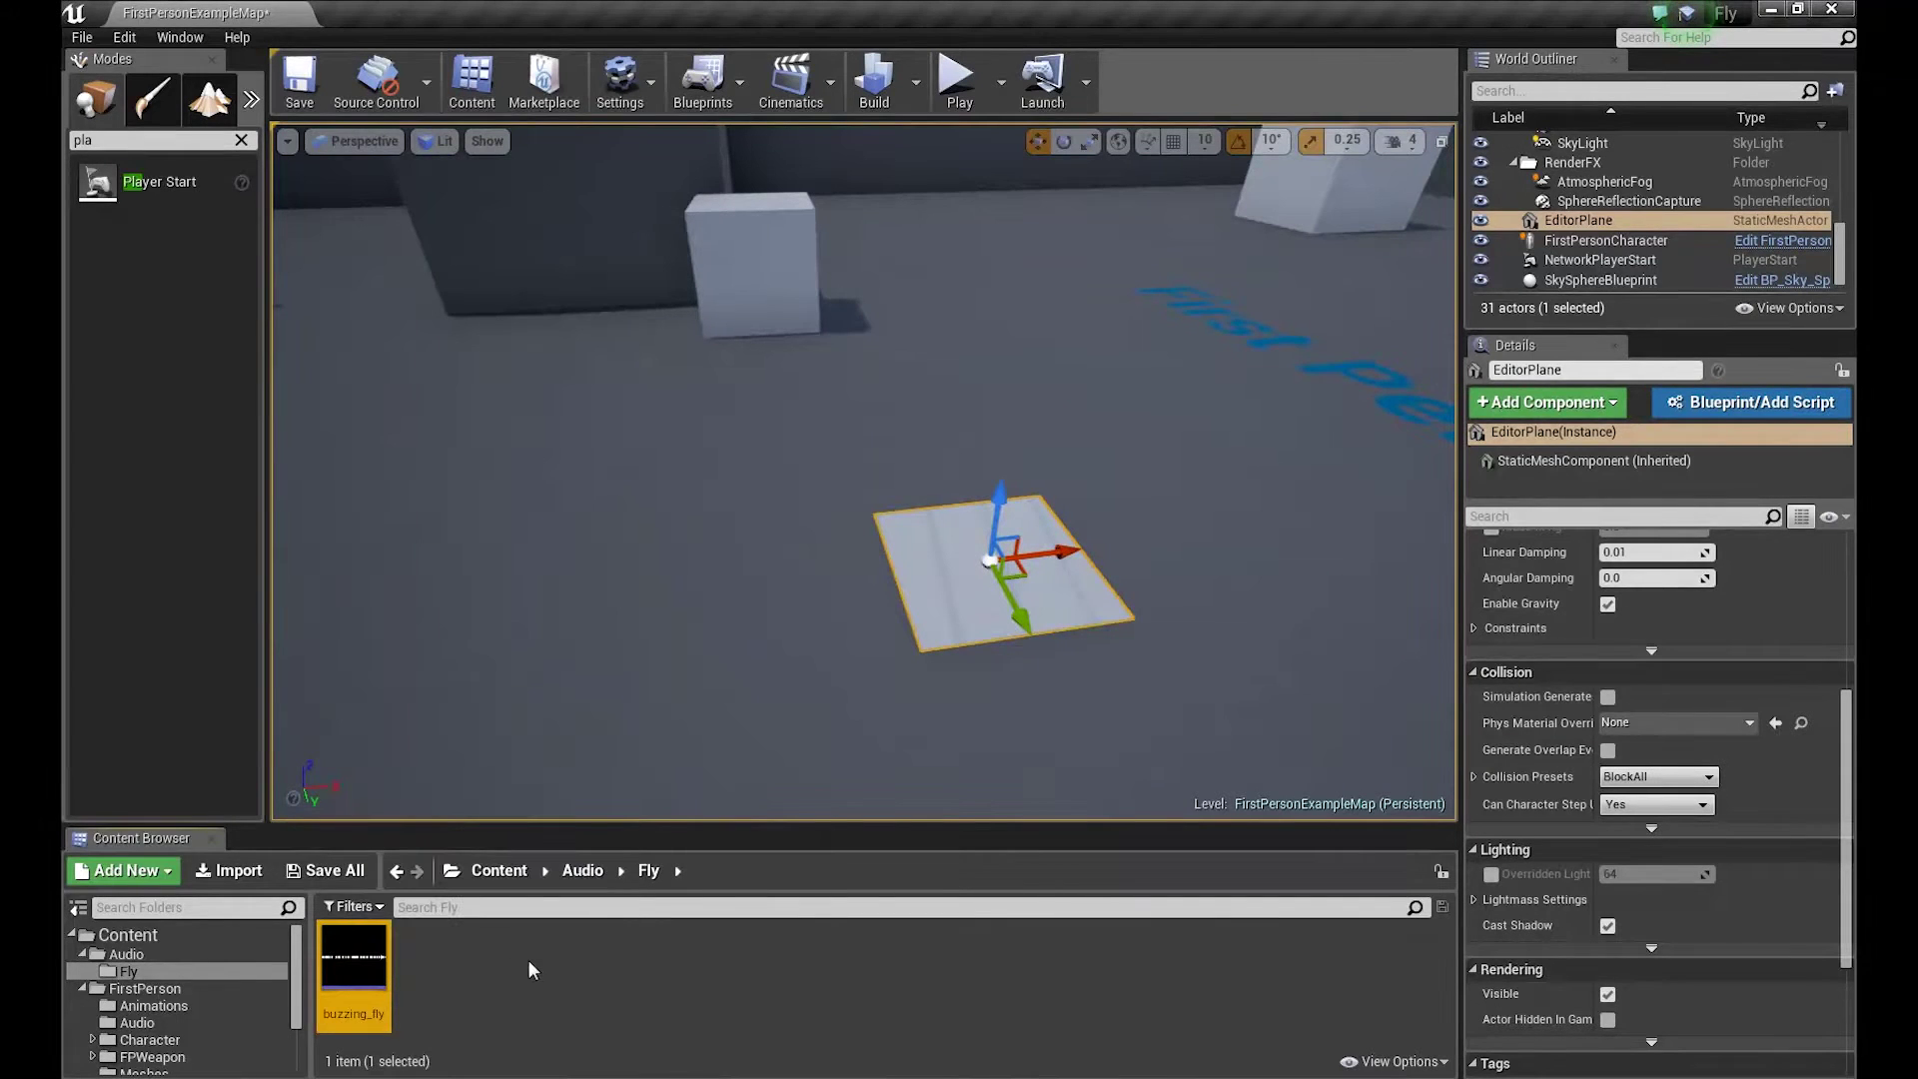
right_click(365, 957)
click(431, 448)
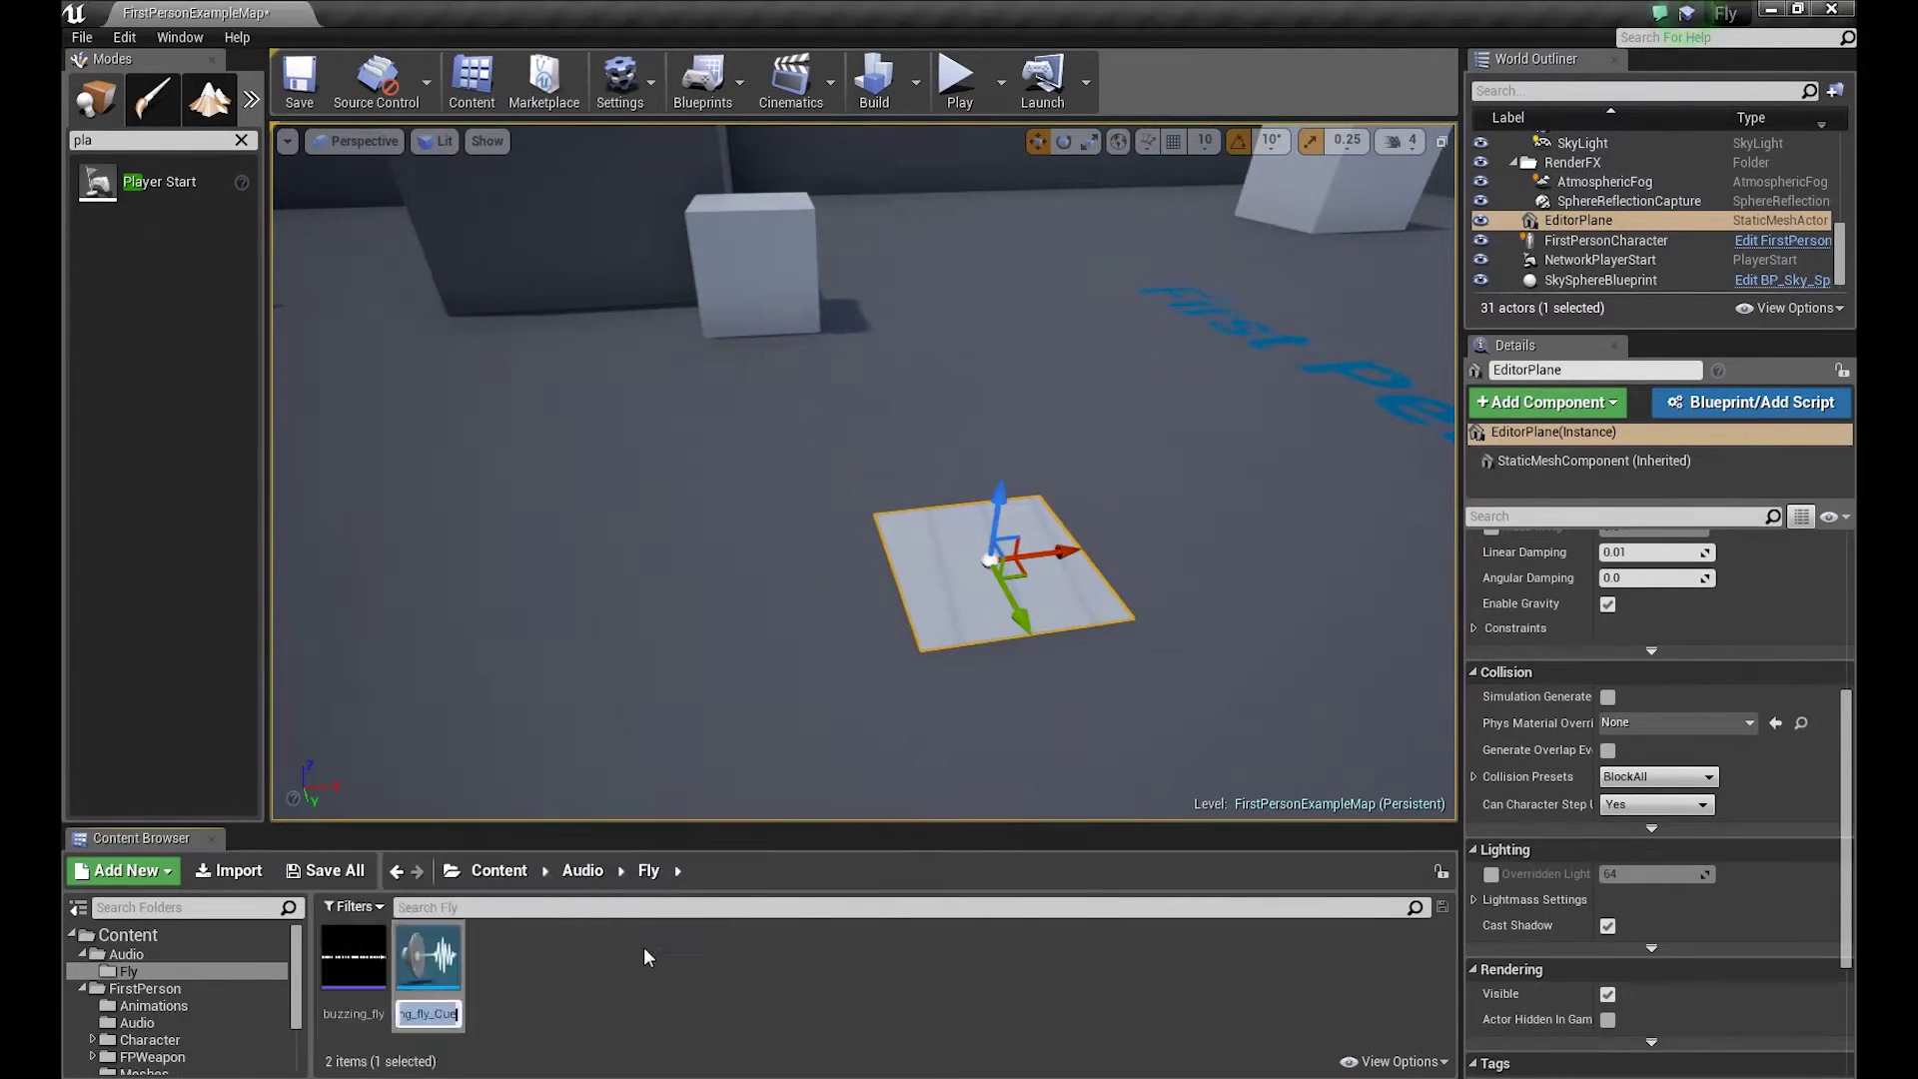
key(Return)
- Enable looping on the buzzing_fly wave player inside the new cue, save the cue and close its editor
double_click(452, 962)
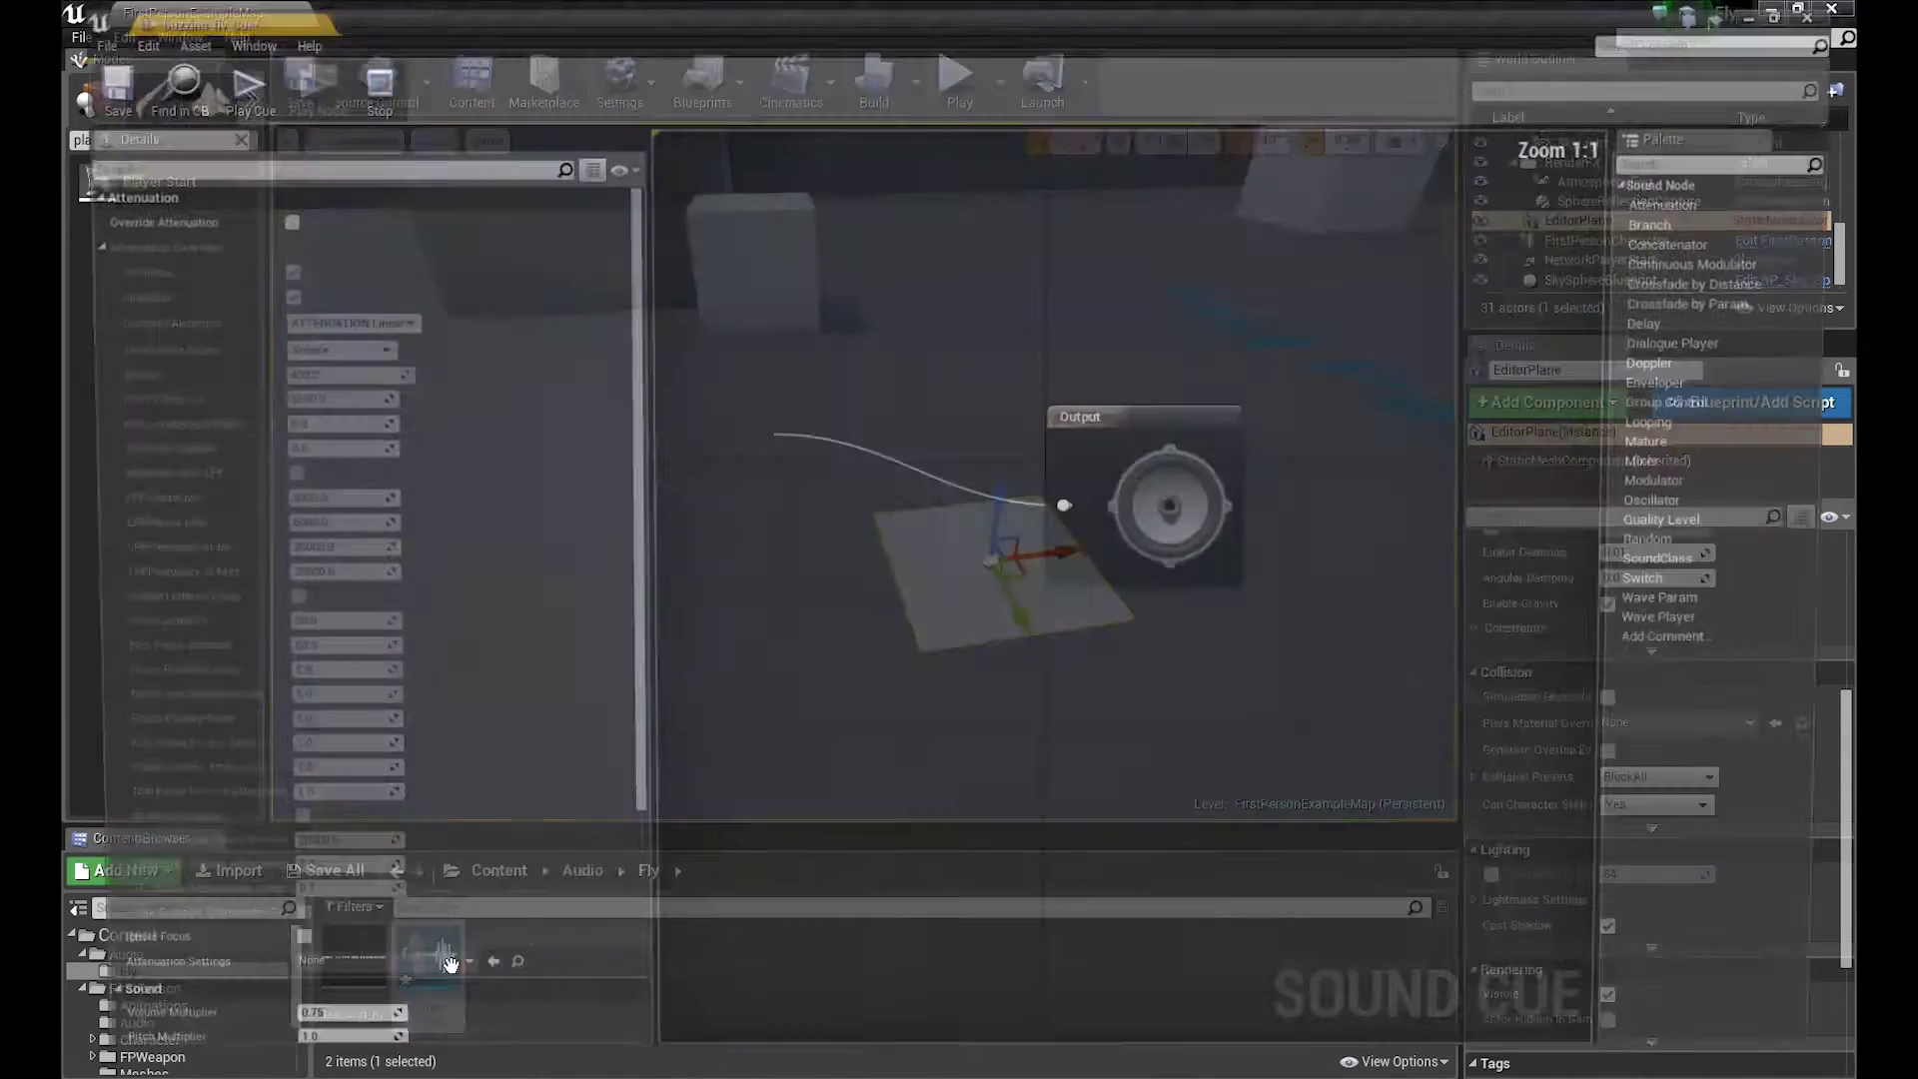
drag(1105, 630, 1044, 634)
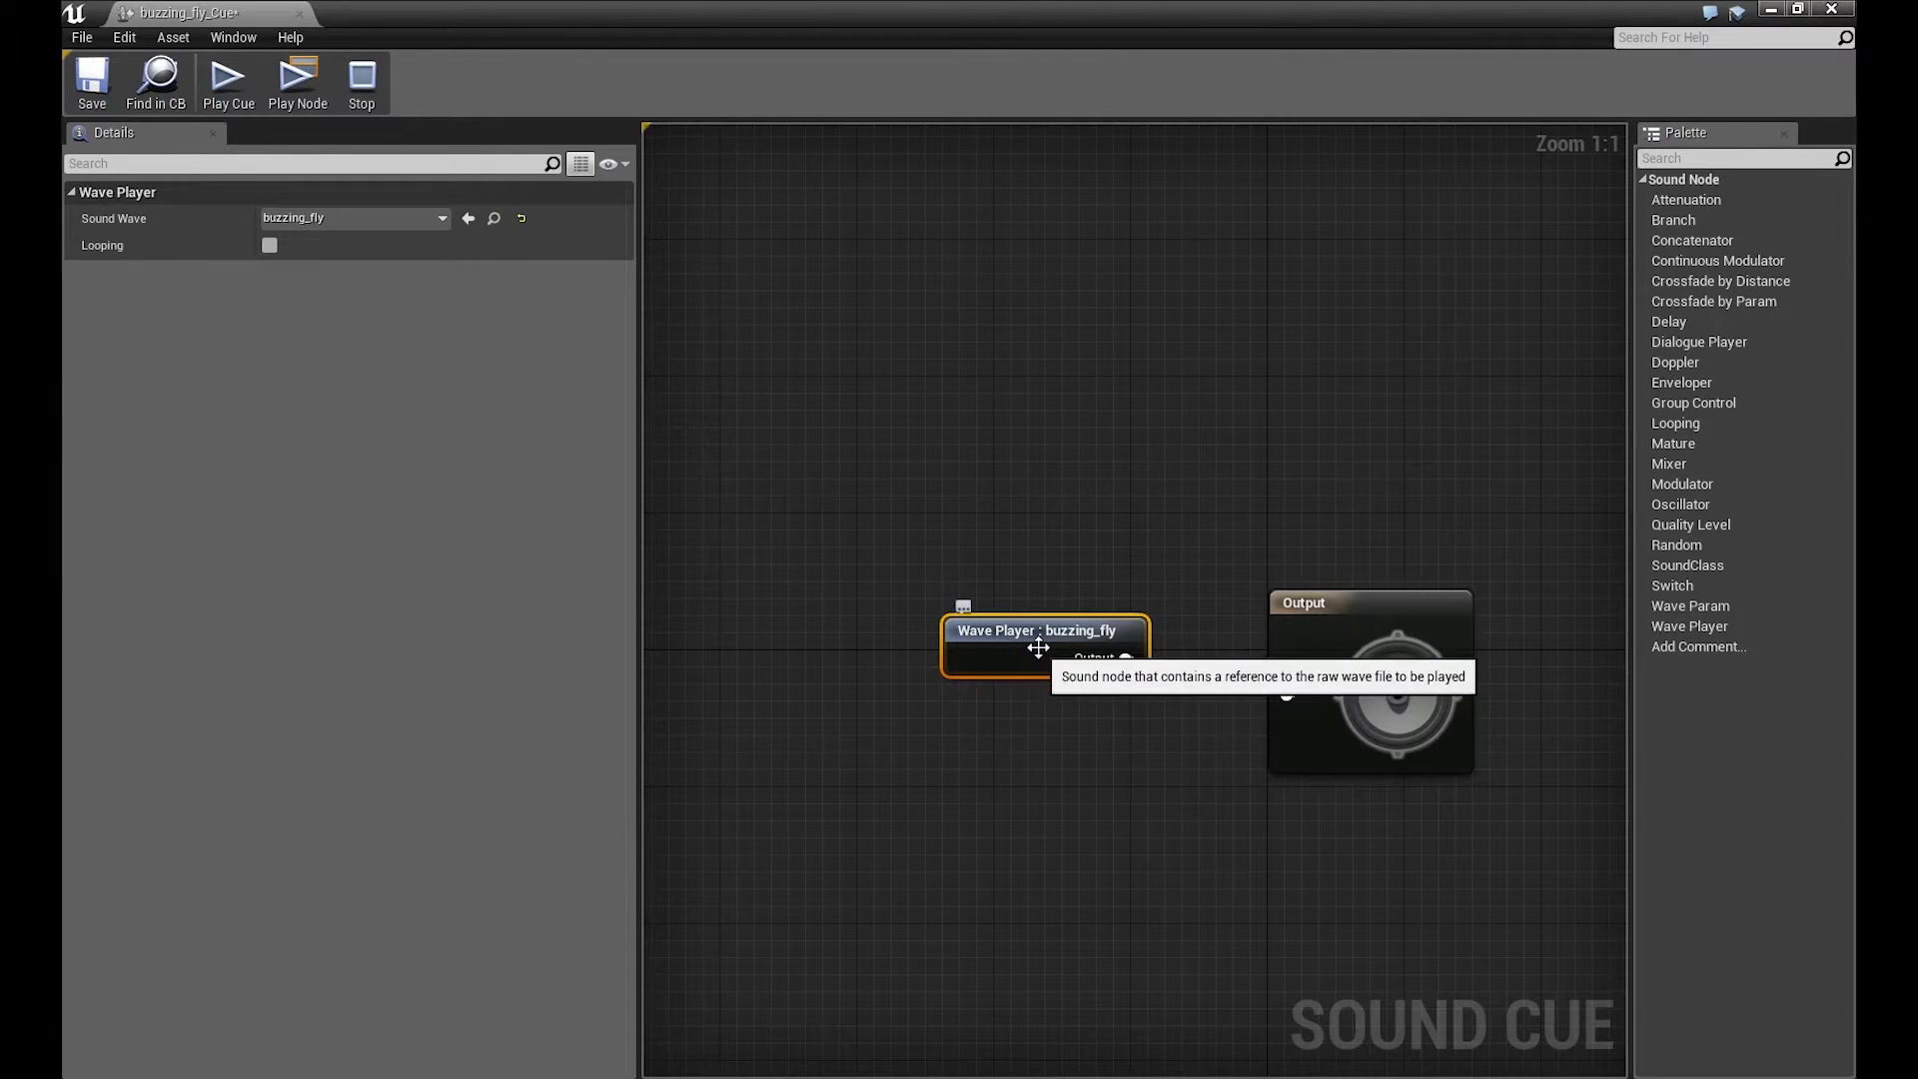
click(268, 246)
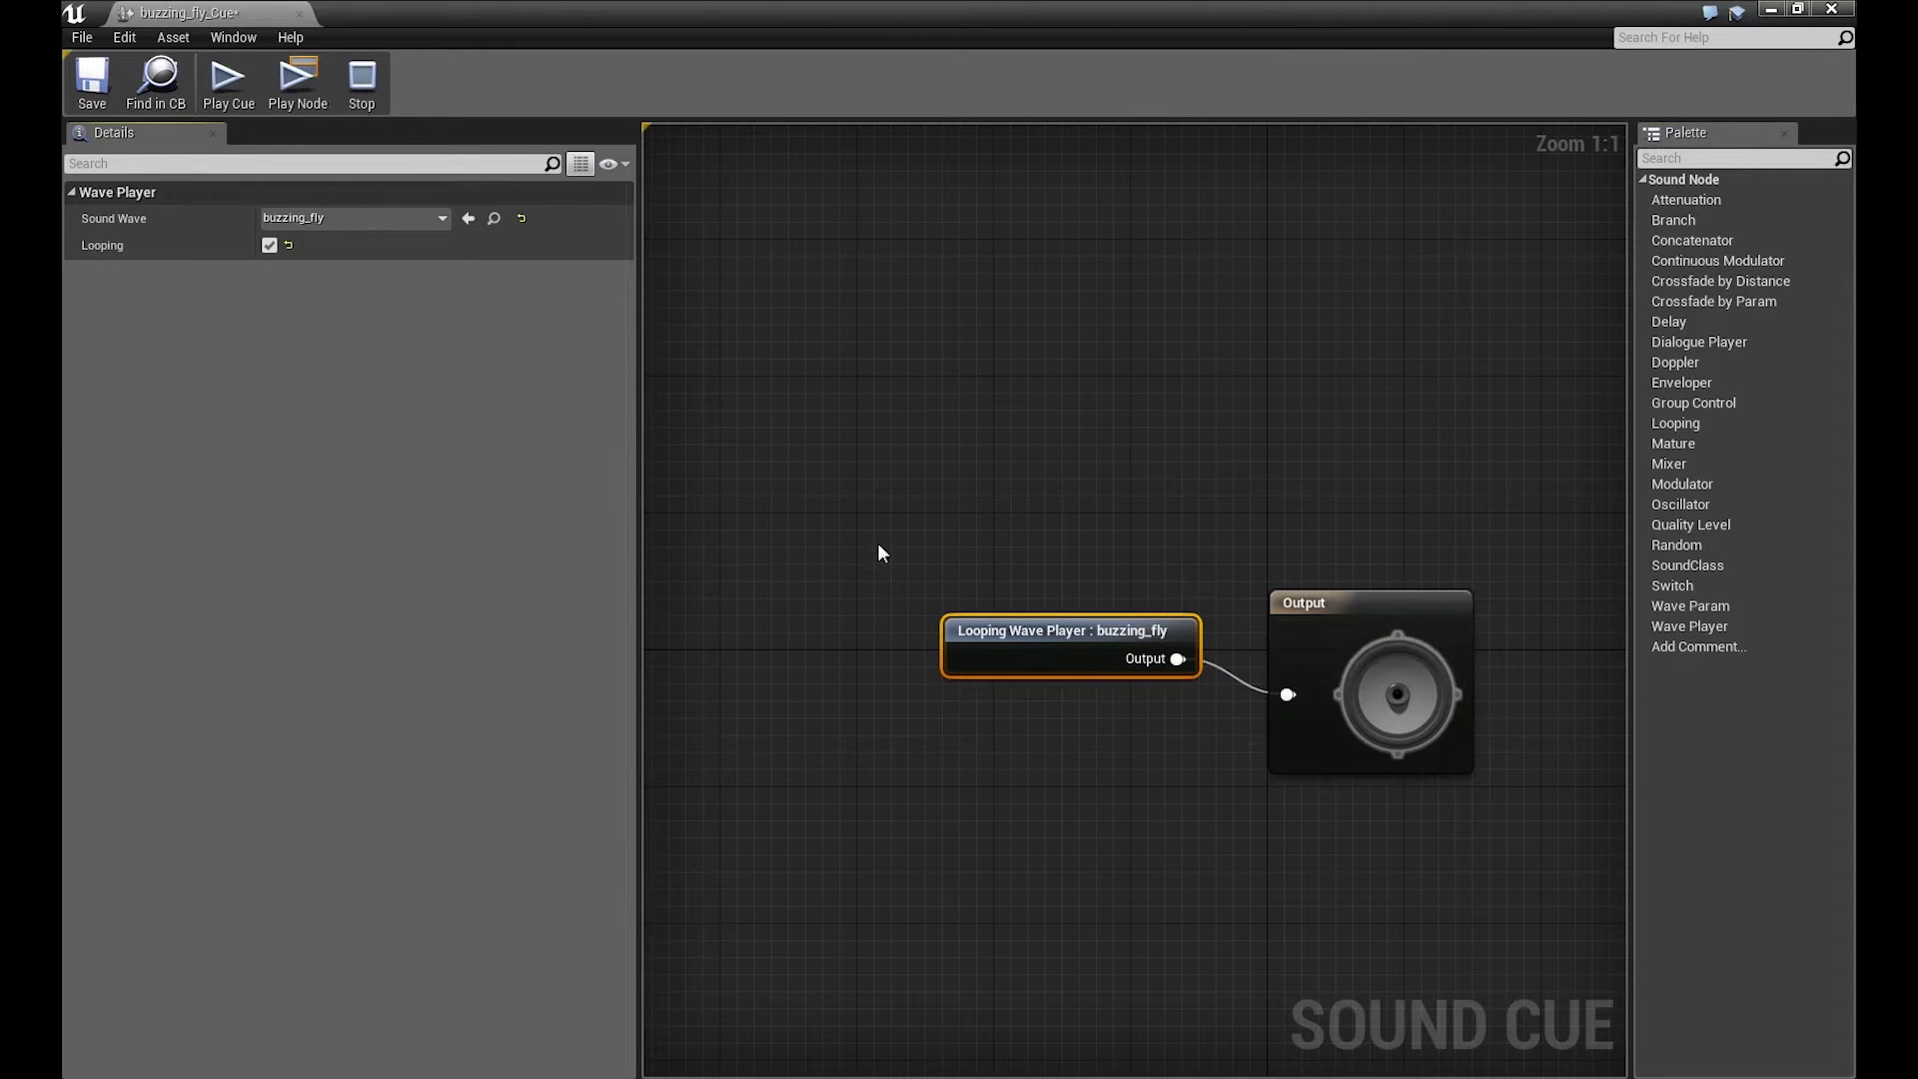
click(92, 78)
click(300, 13)
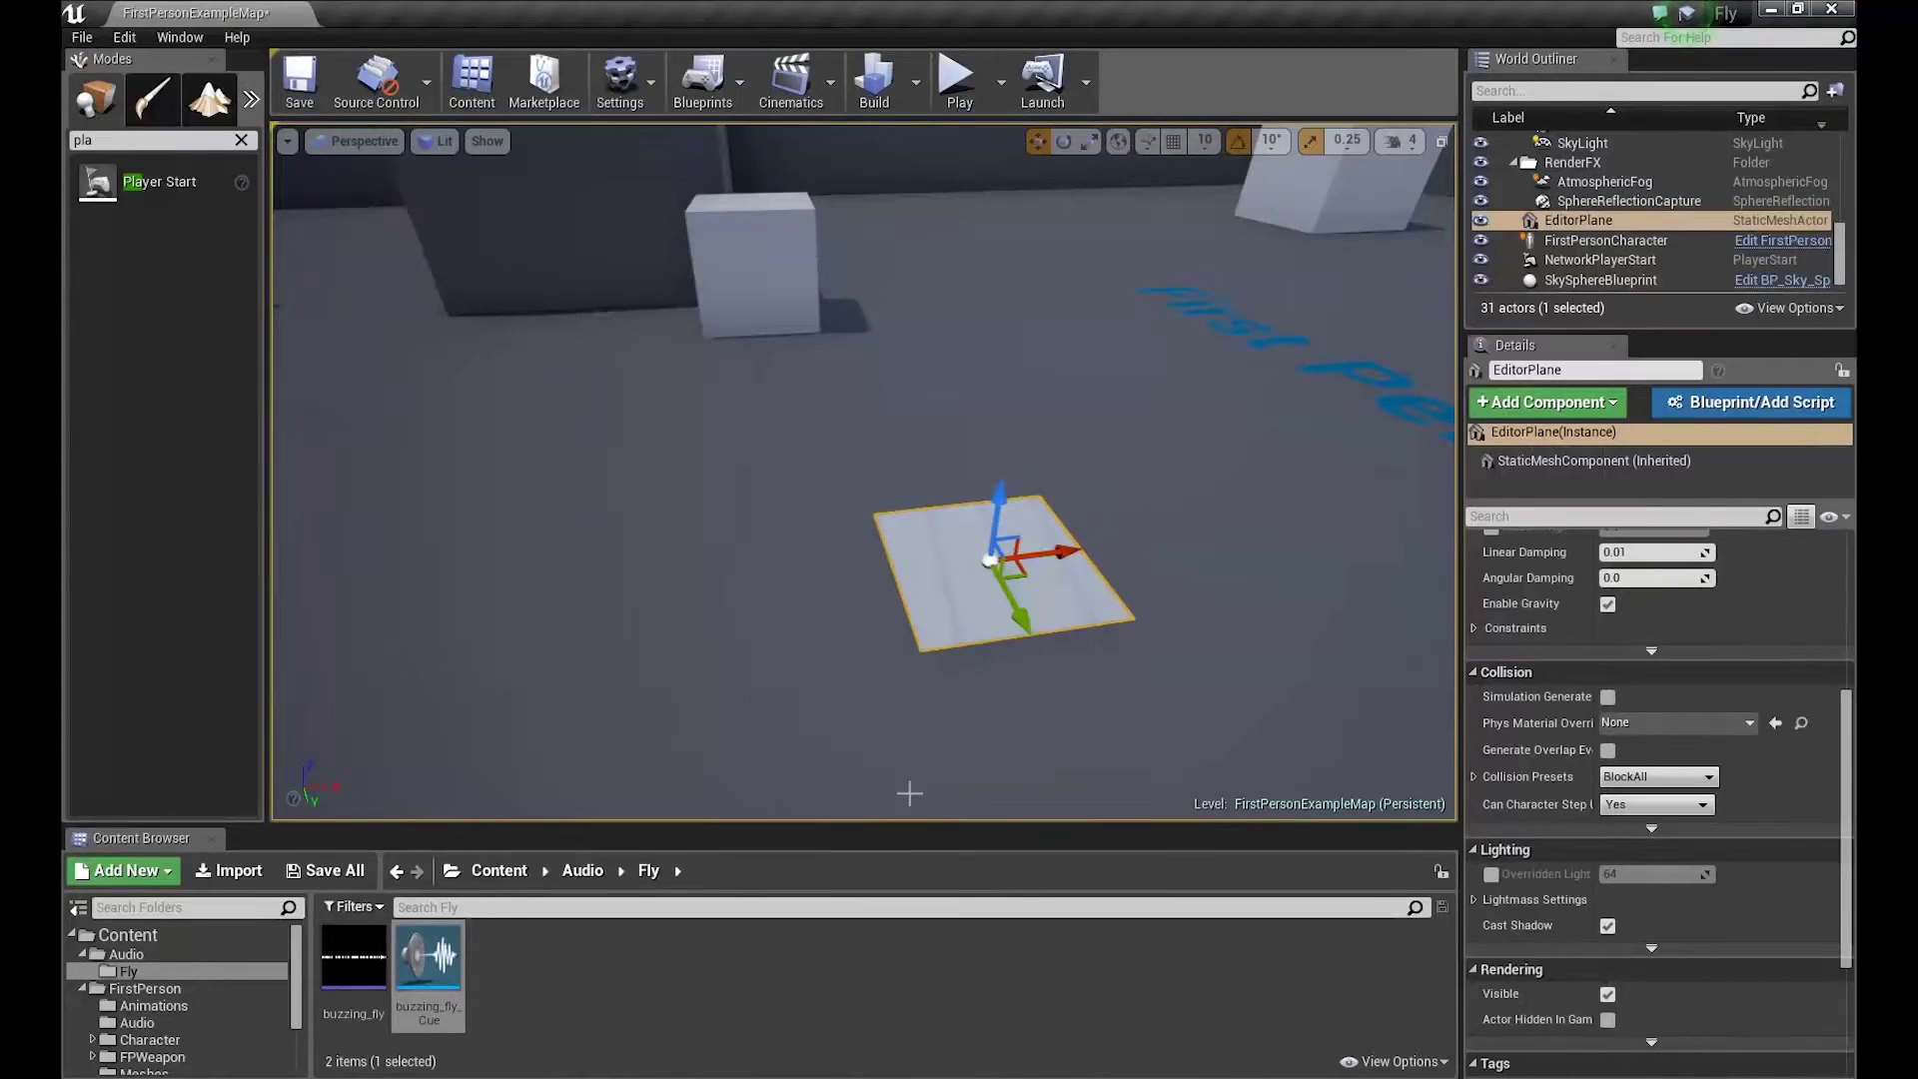
- Place buzzing_fly_Cue in the level on the white plane and centre it there using the top view, returning to perspective
drag(439, 959, 994, 566)
click(339, 146)
click(367, 212)
scroll(965, 541, up, 5)
scroll(849, 456, up, 14)
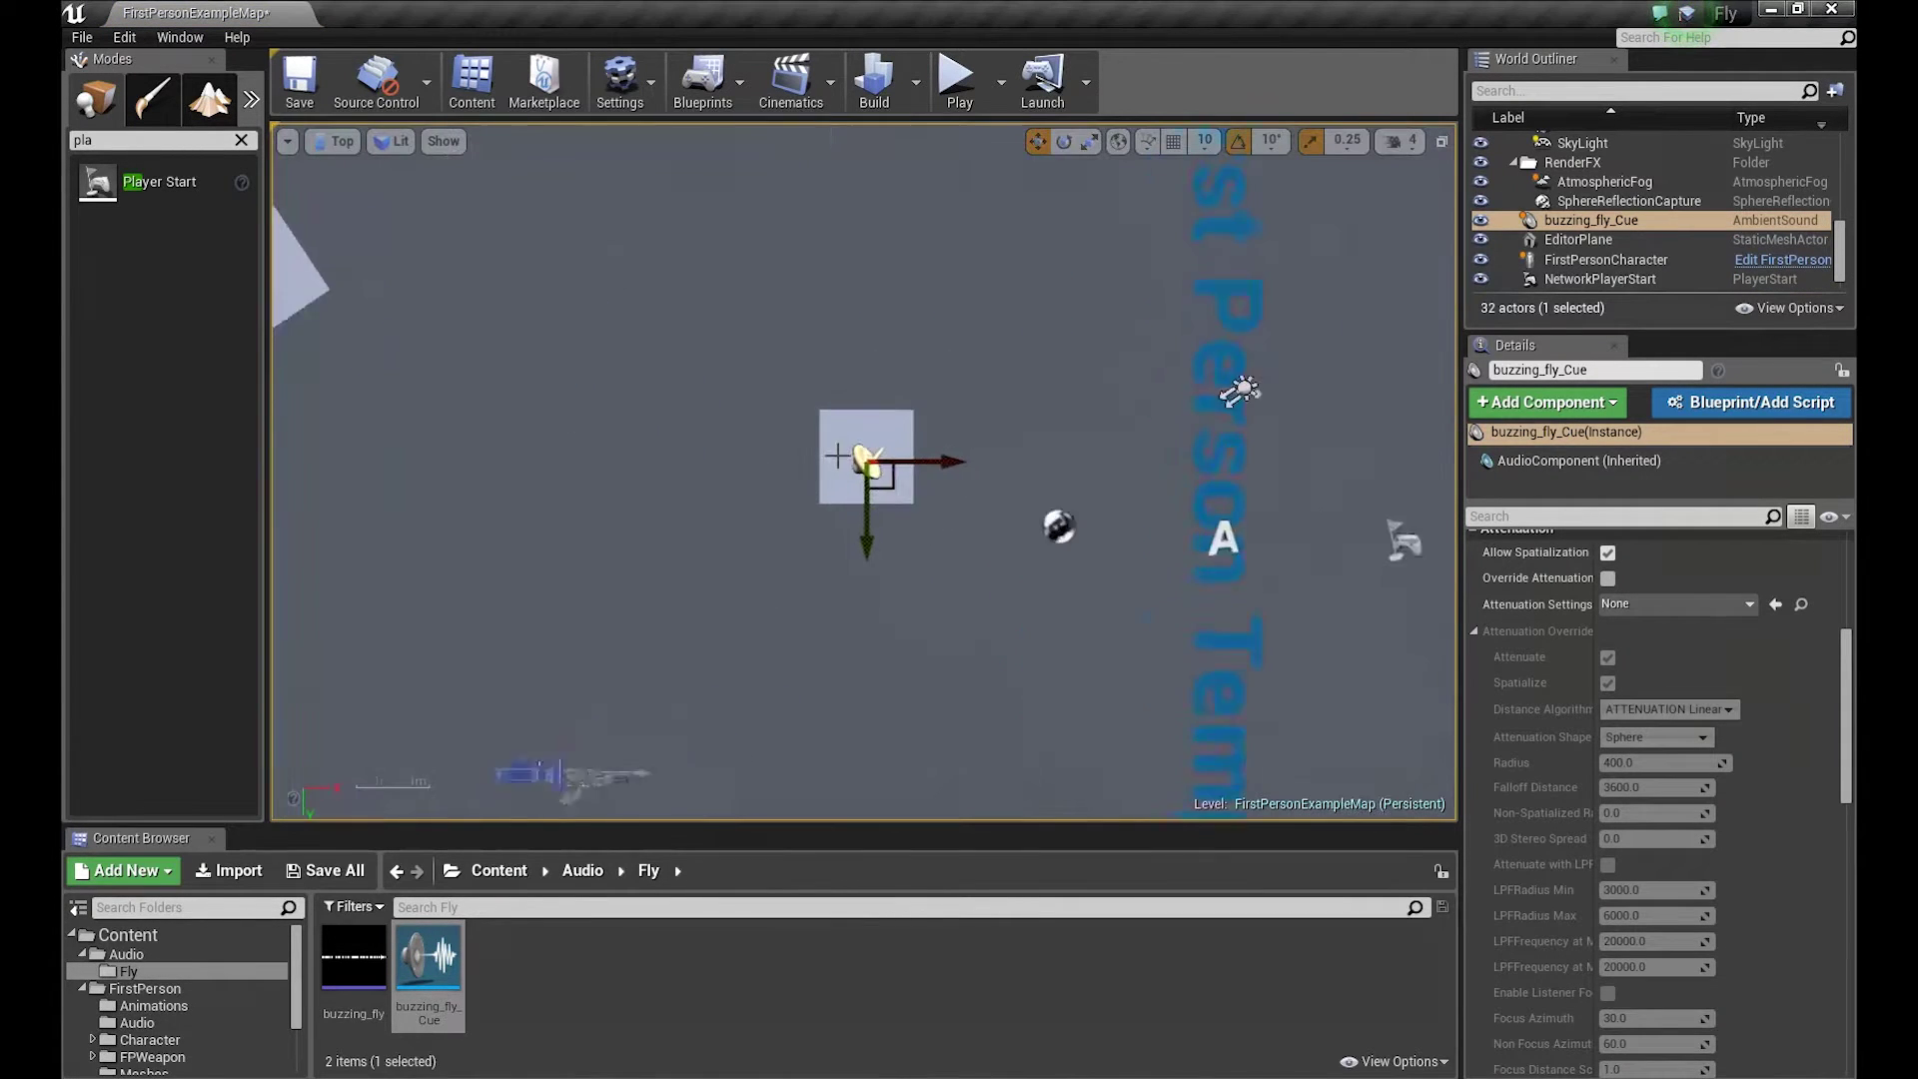
drag(845, 507, 845, 493)
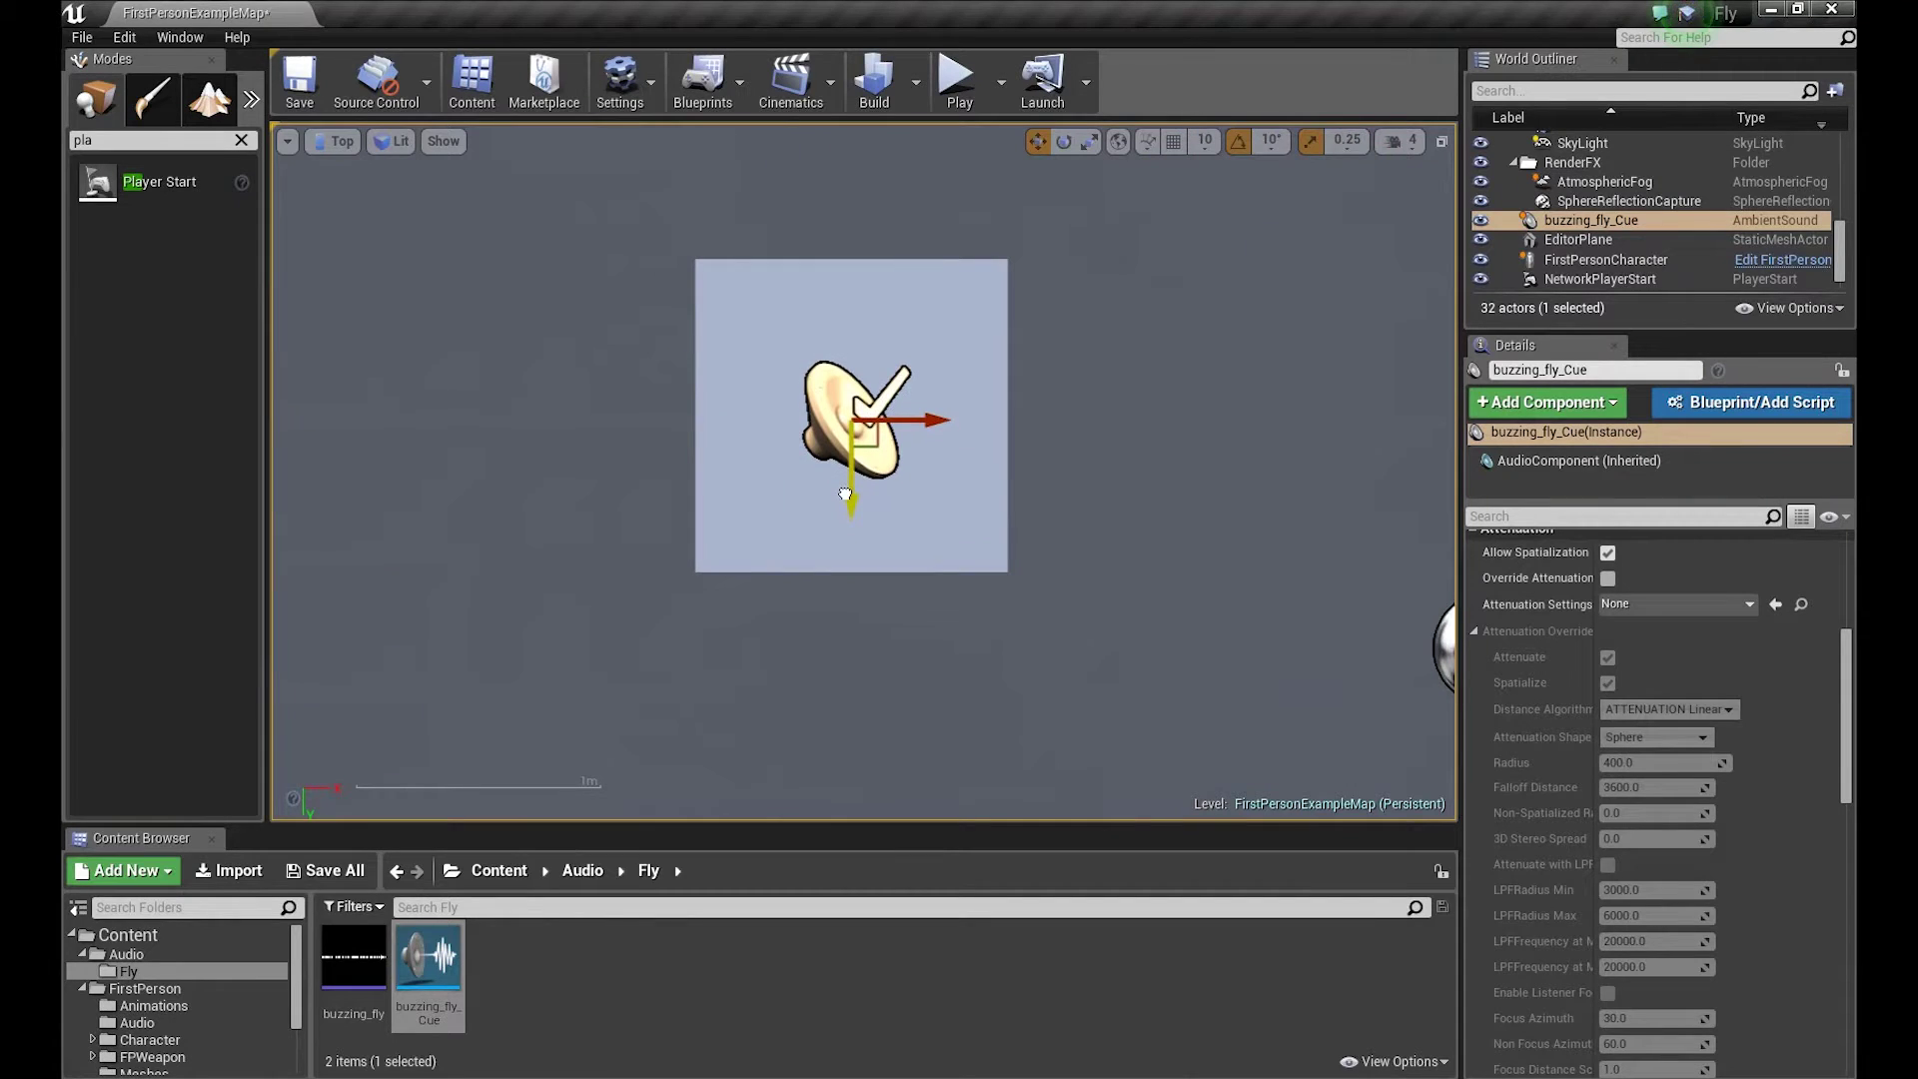
scroll(845, 494, down, 3)
click(338, 141)
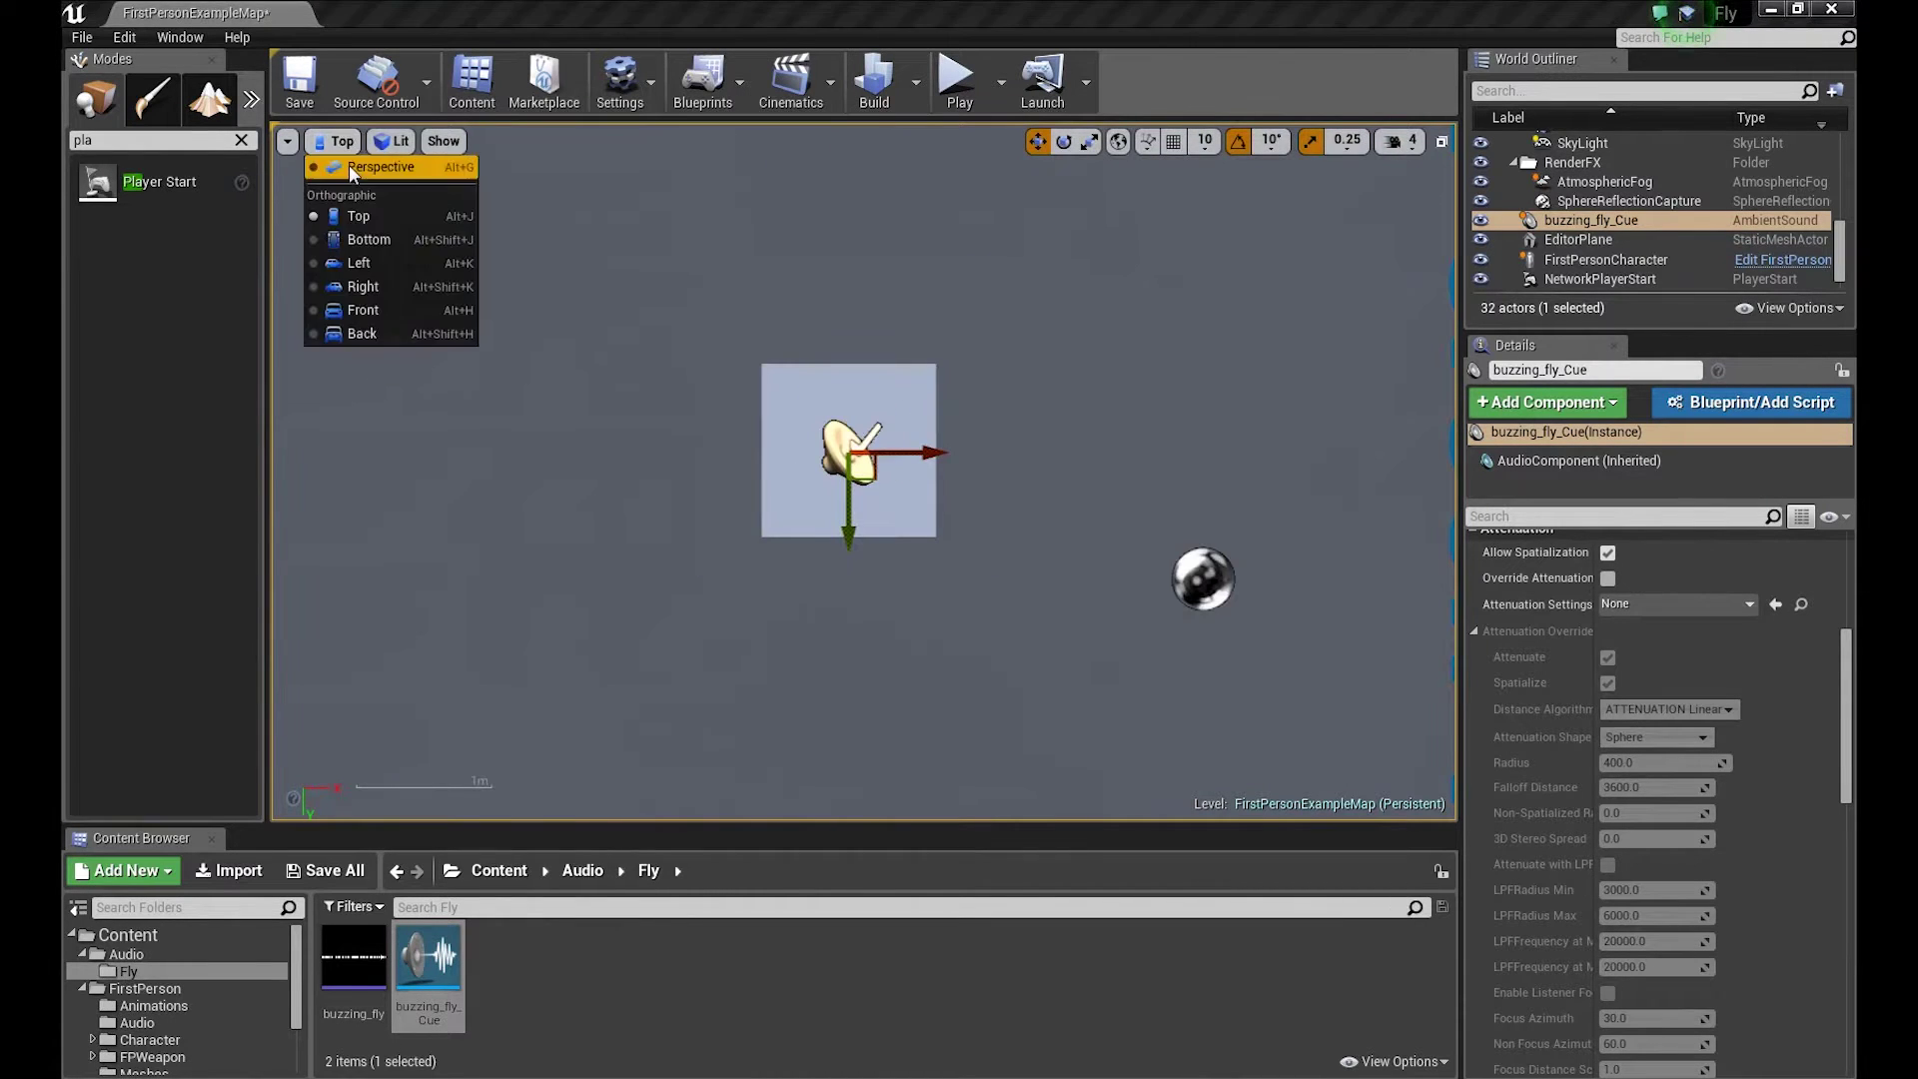
click(361, 178)
scroll(949, 499, down, 5)
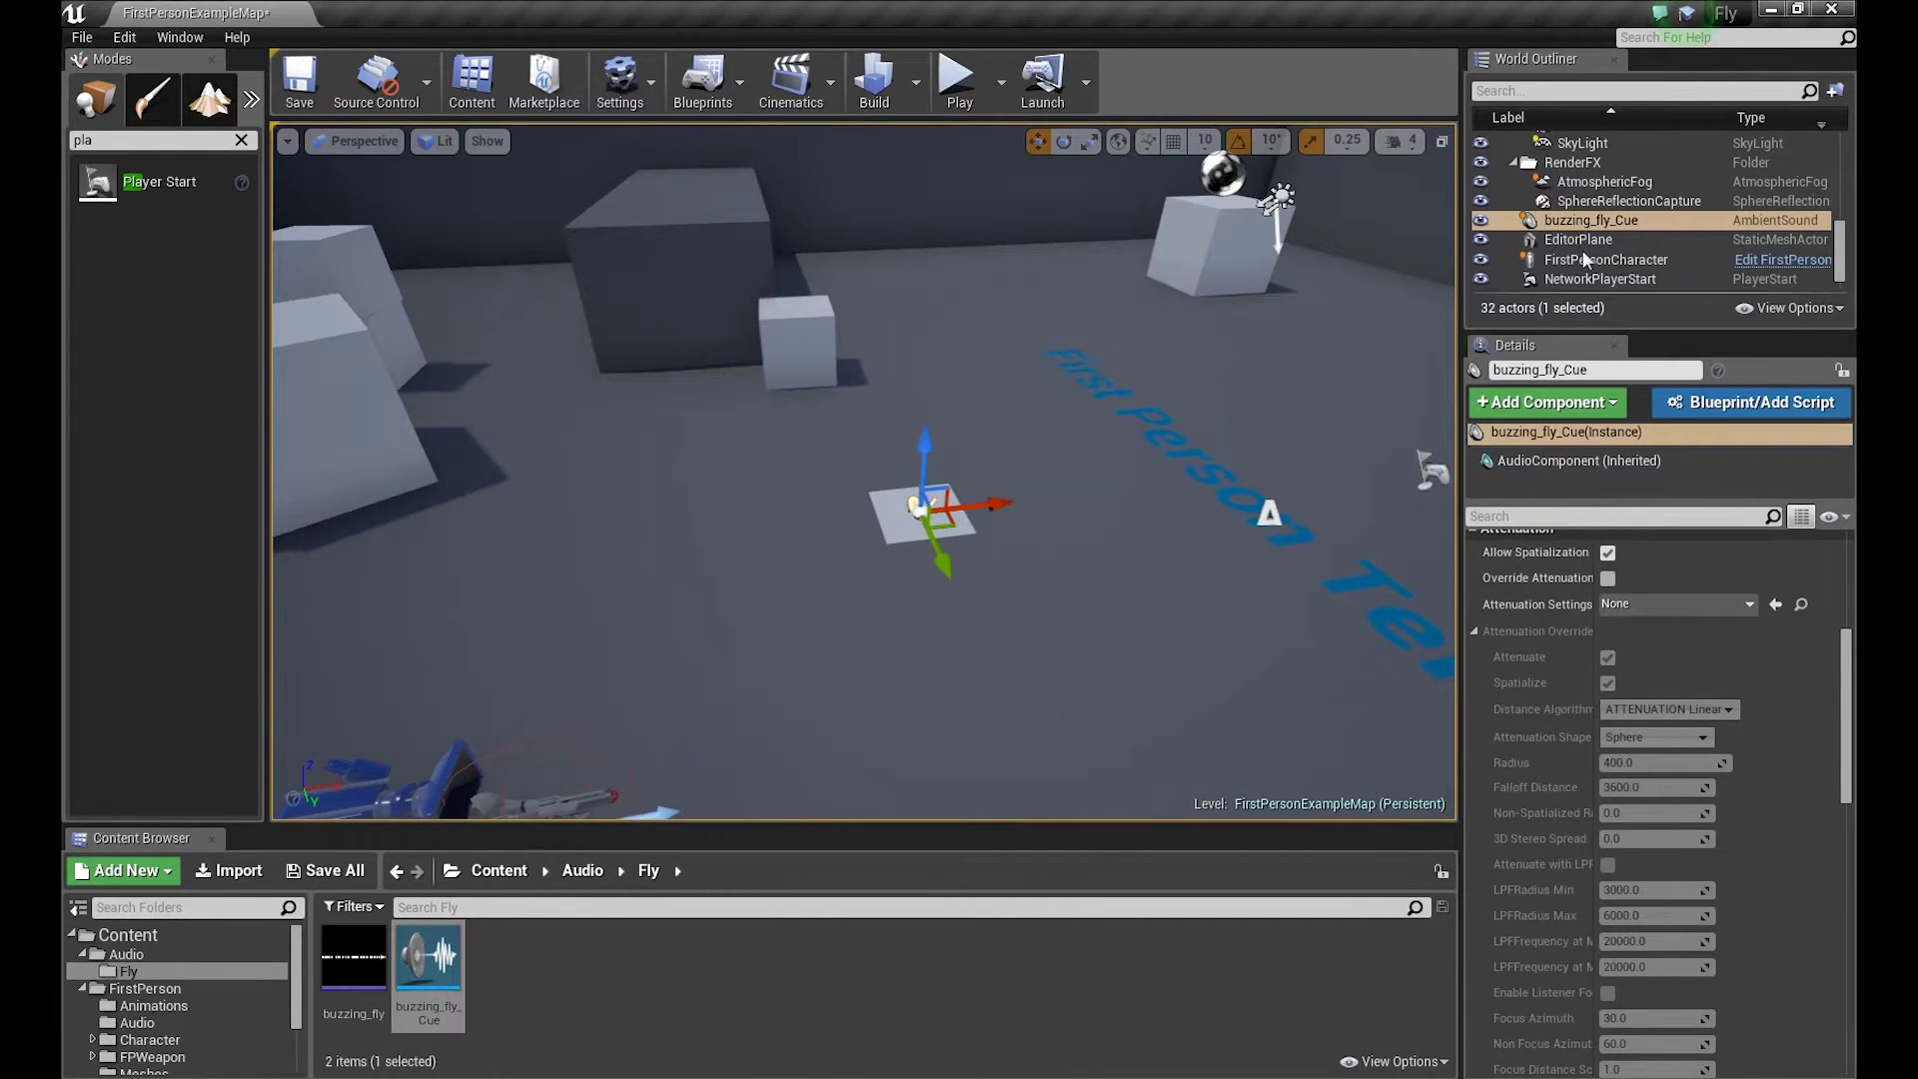
- Review the placed sound's activation settings and play-test the level by walking toward the plane and back
click(1586, 201)
click(1598, 223)
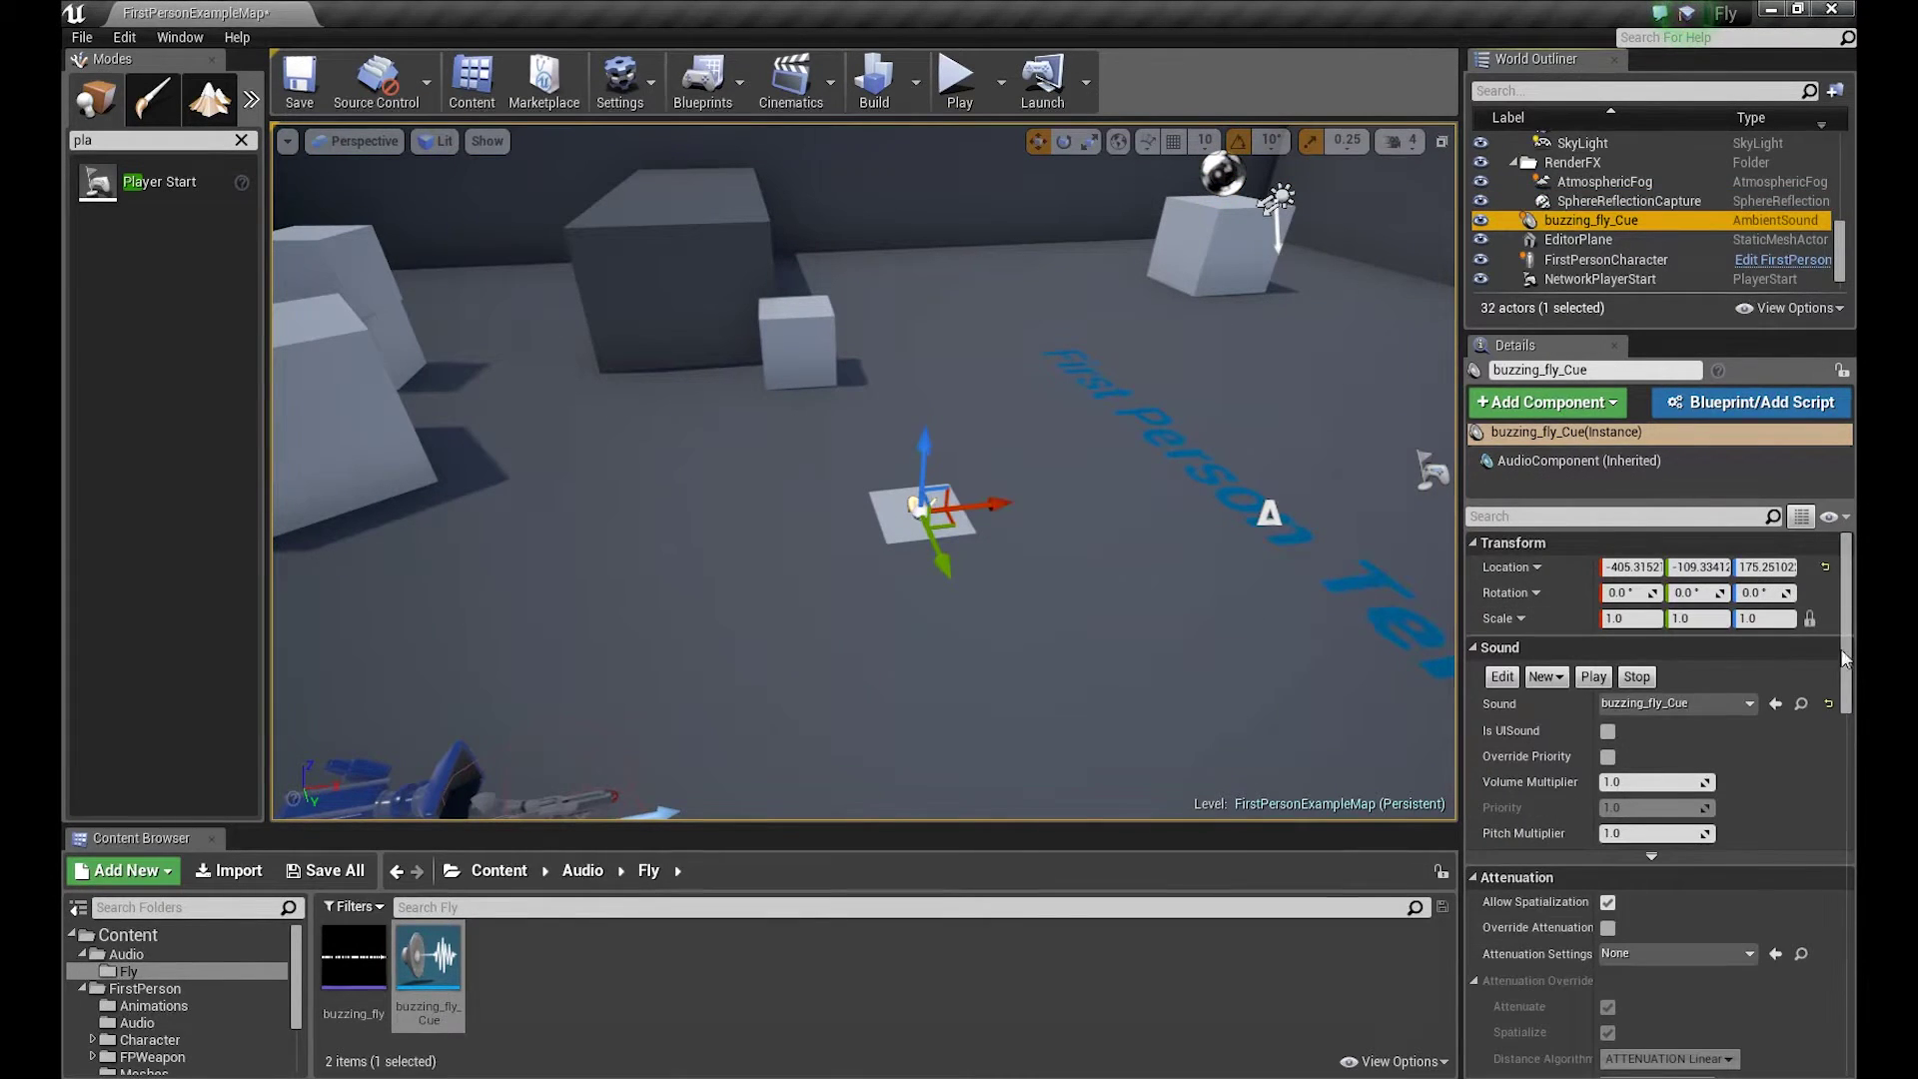
drag(1843, 657, 1844, 869)
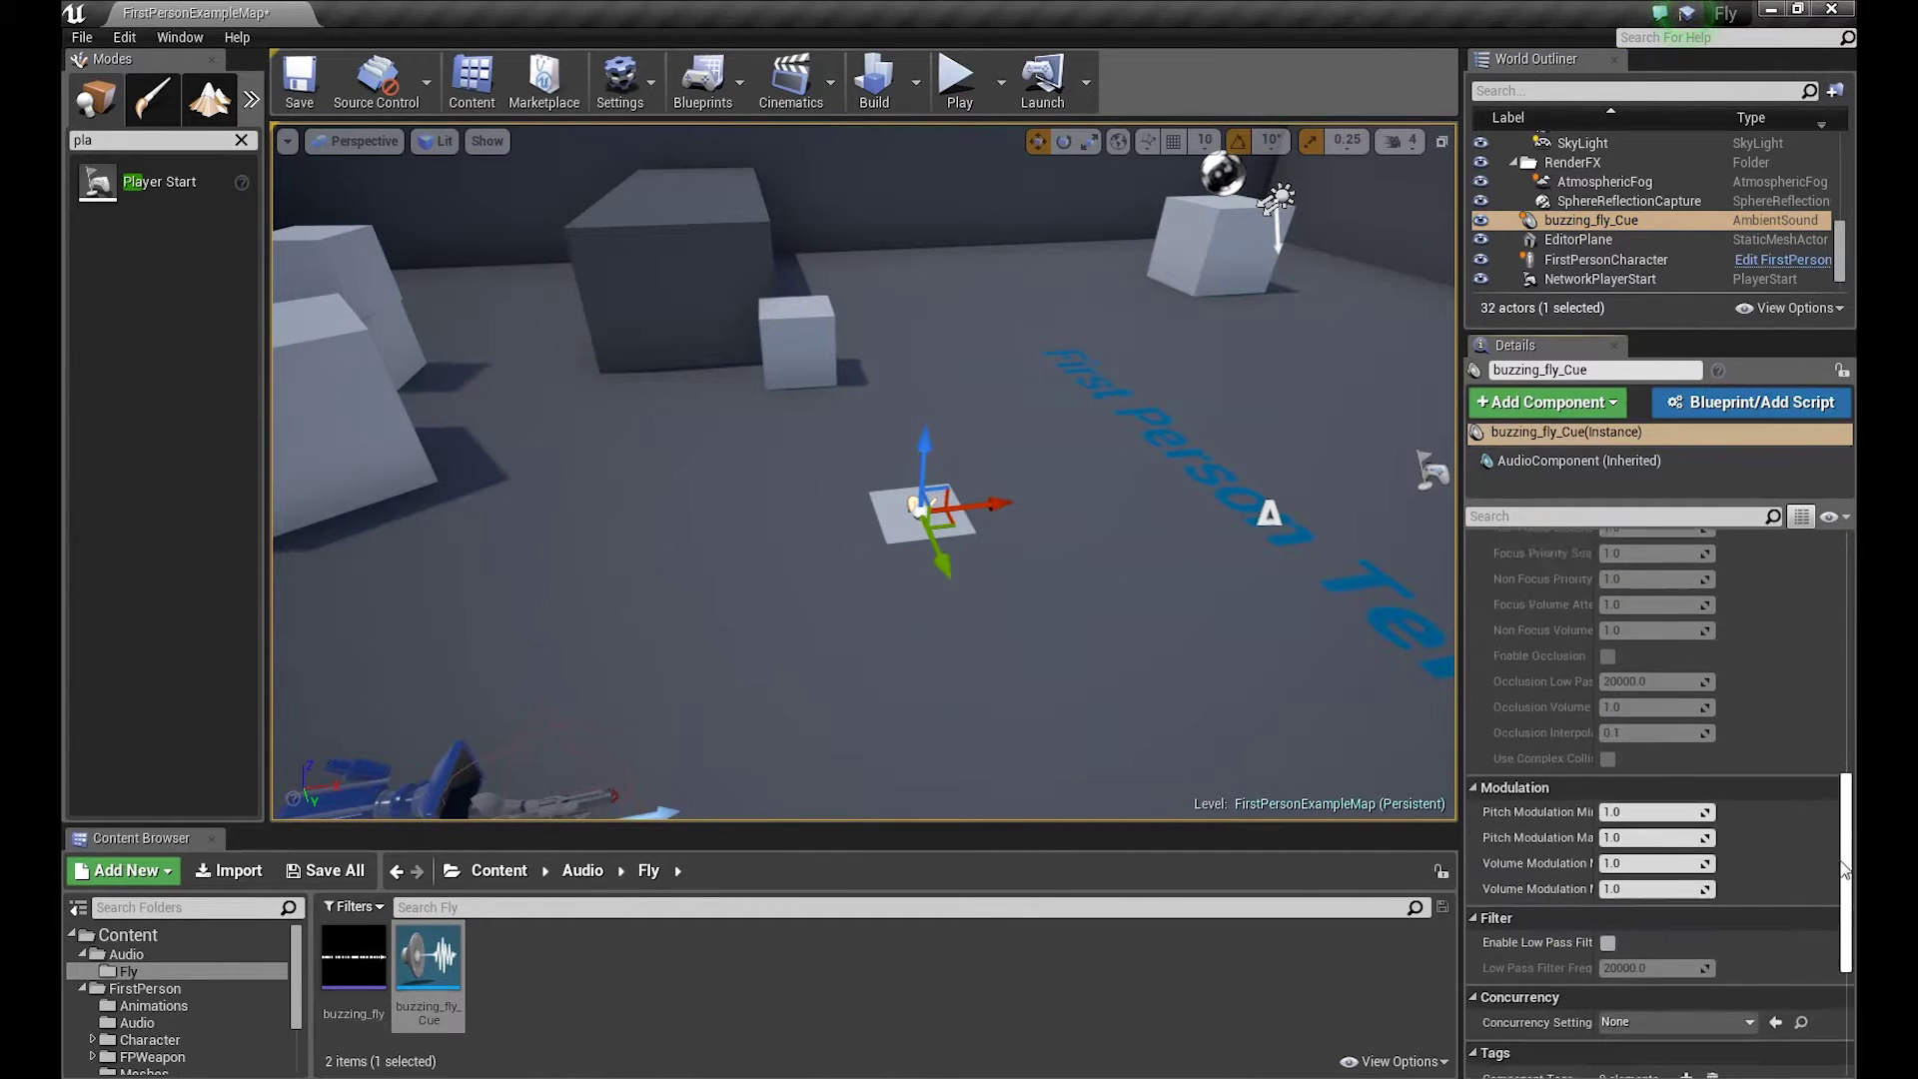
scroll(1536, 844, down, 6)
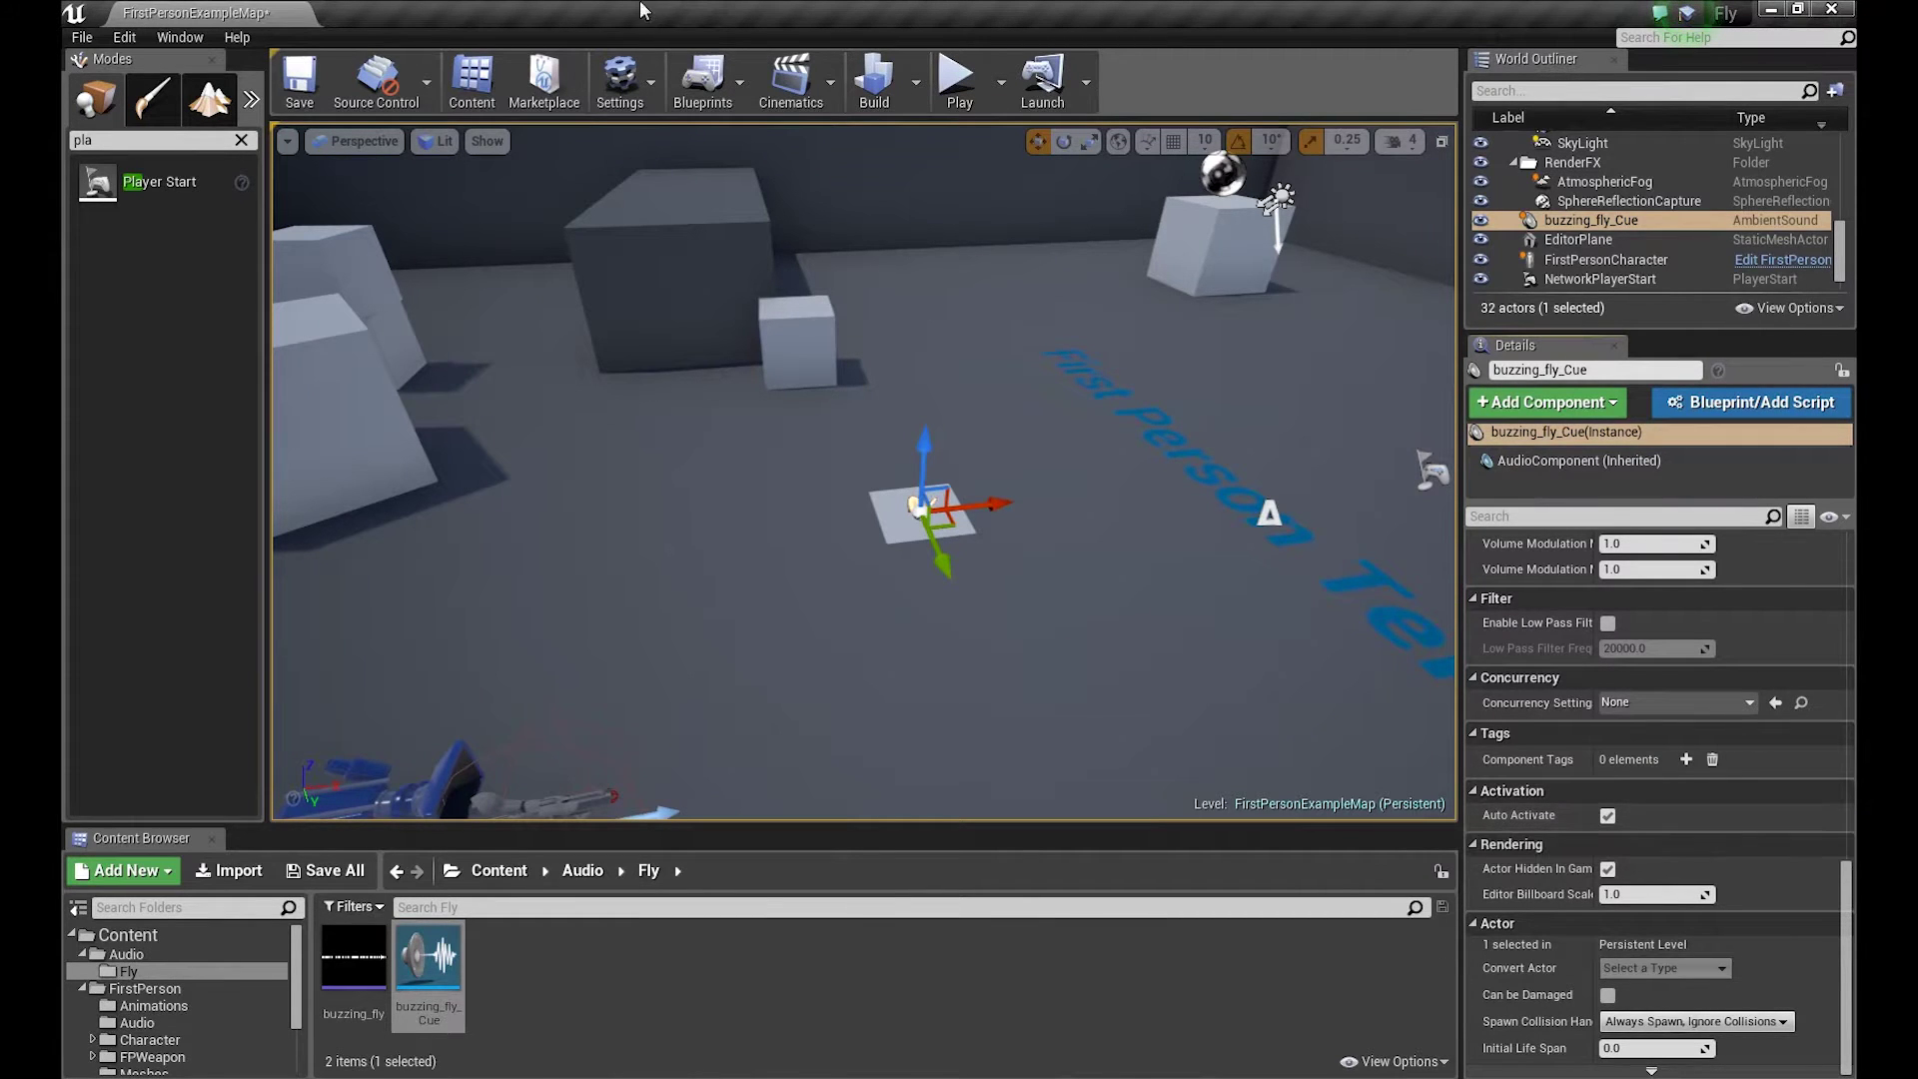
click(956, 79)
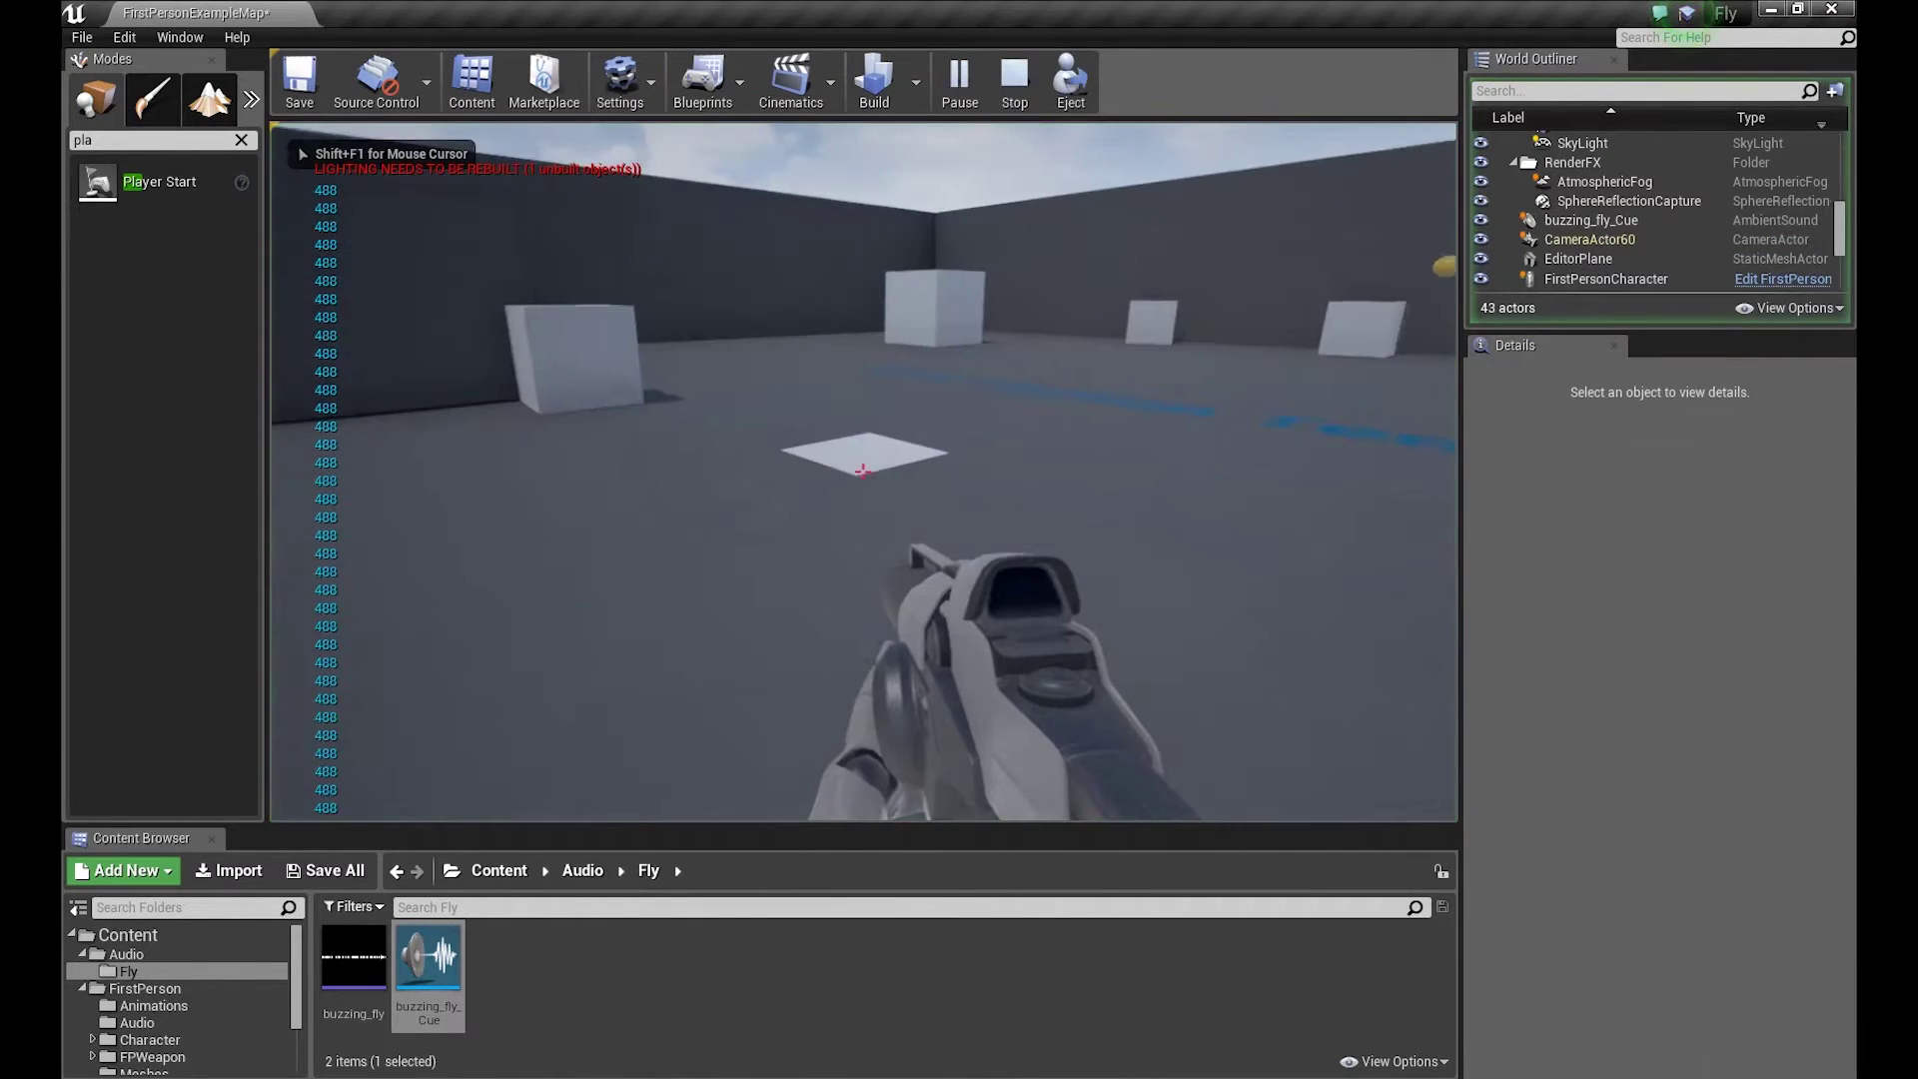
key(w)
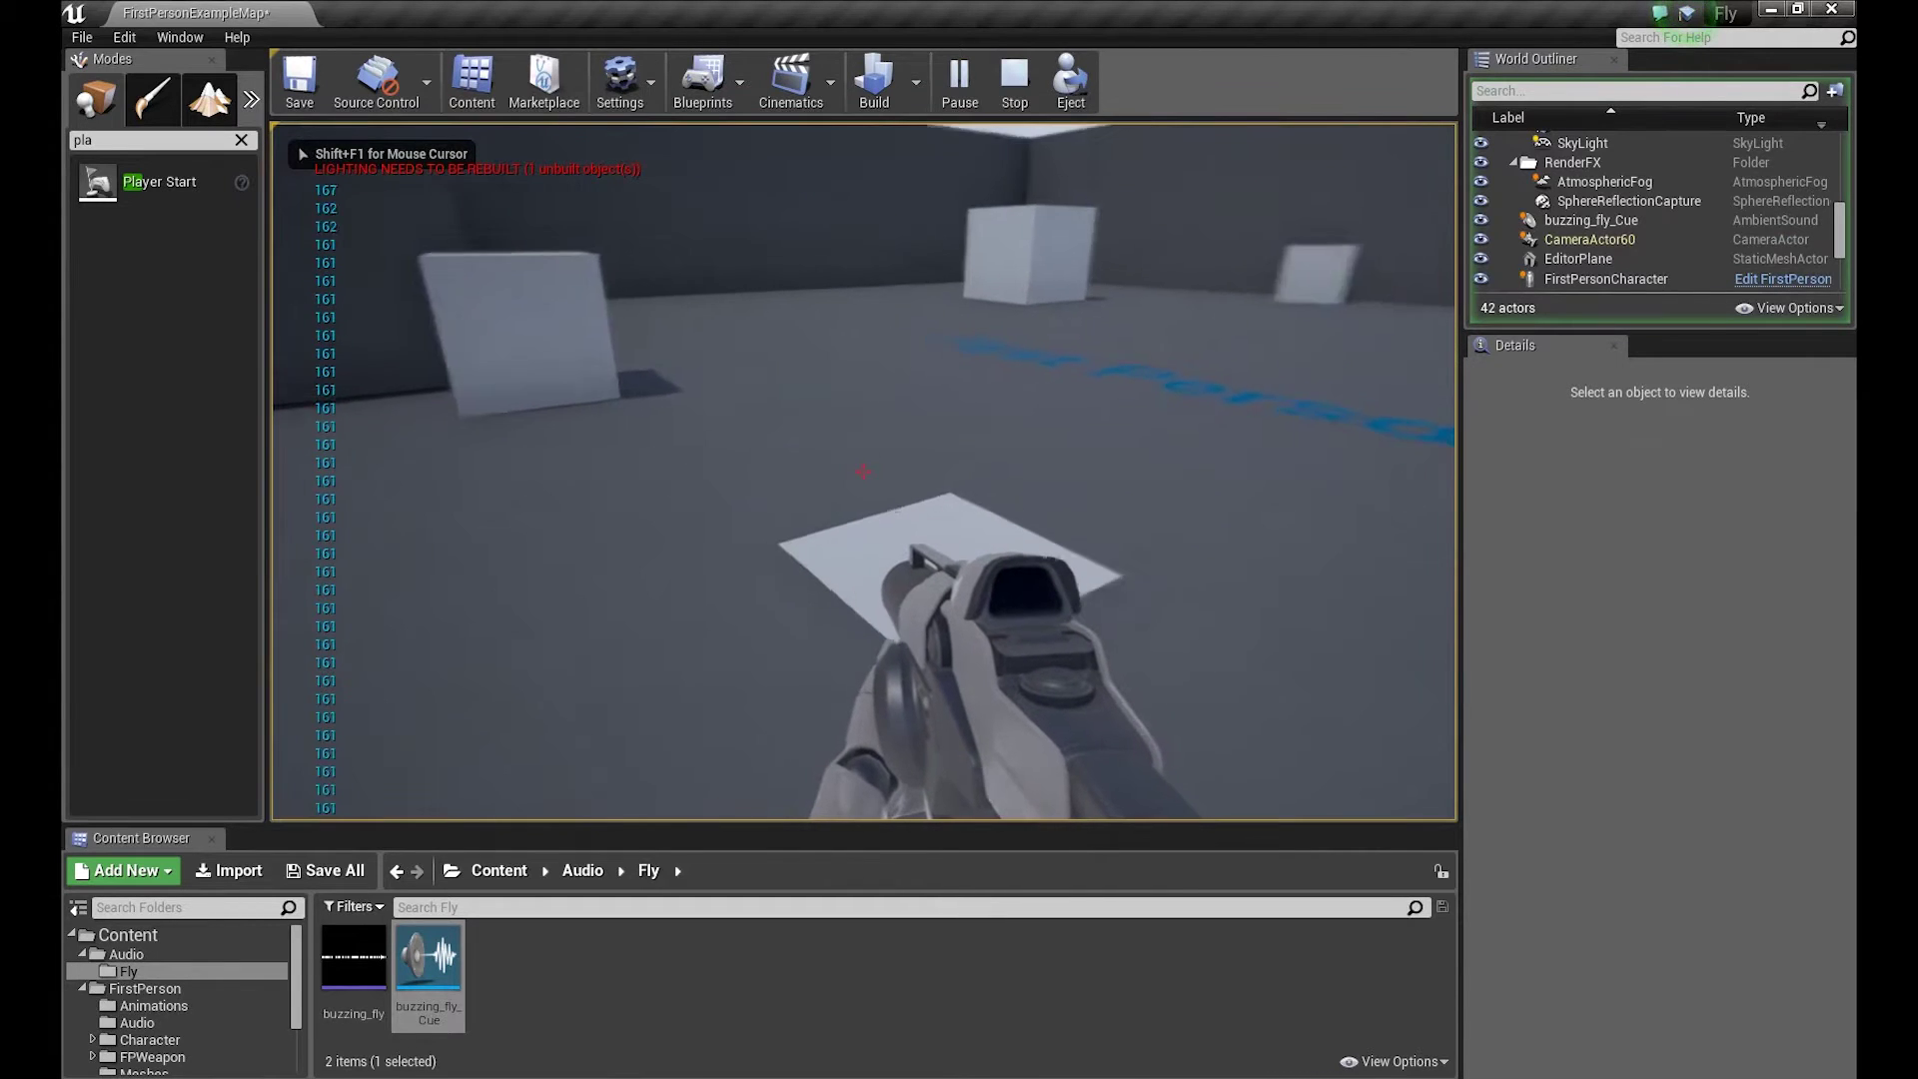
key(s)
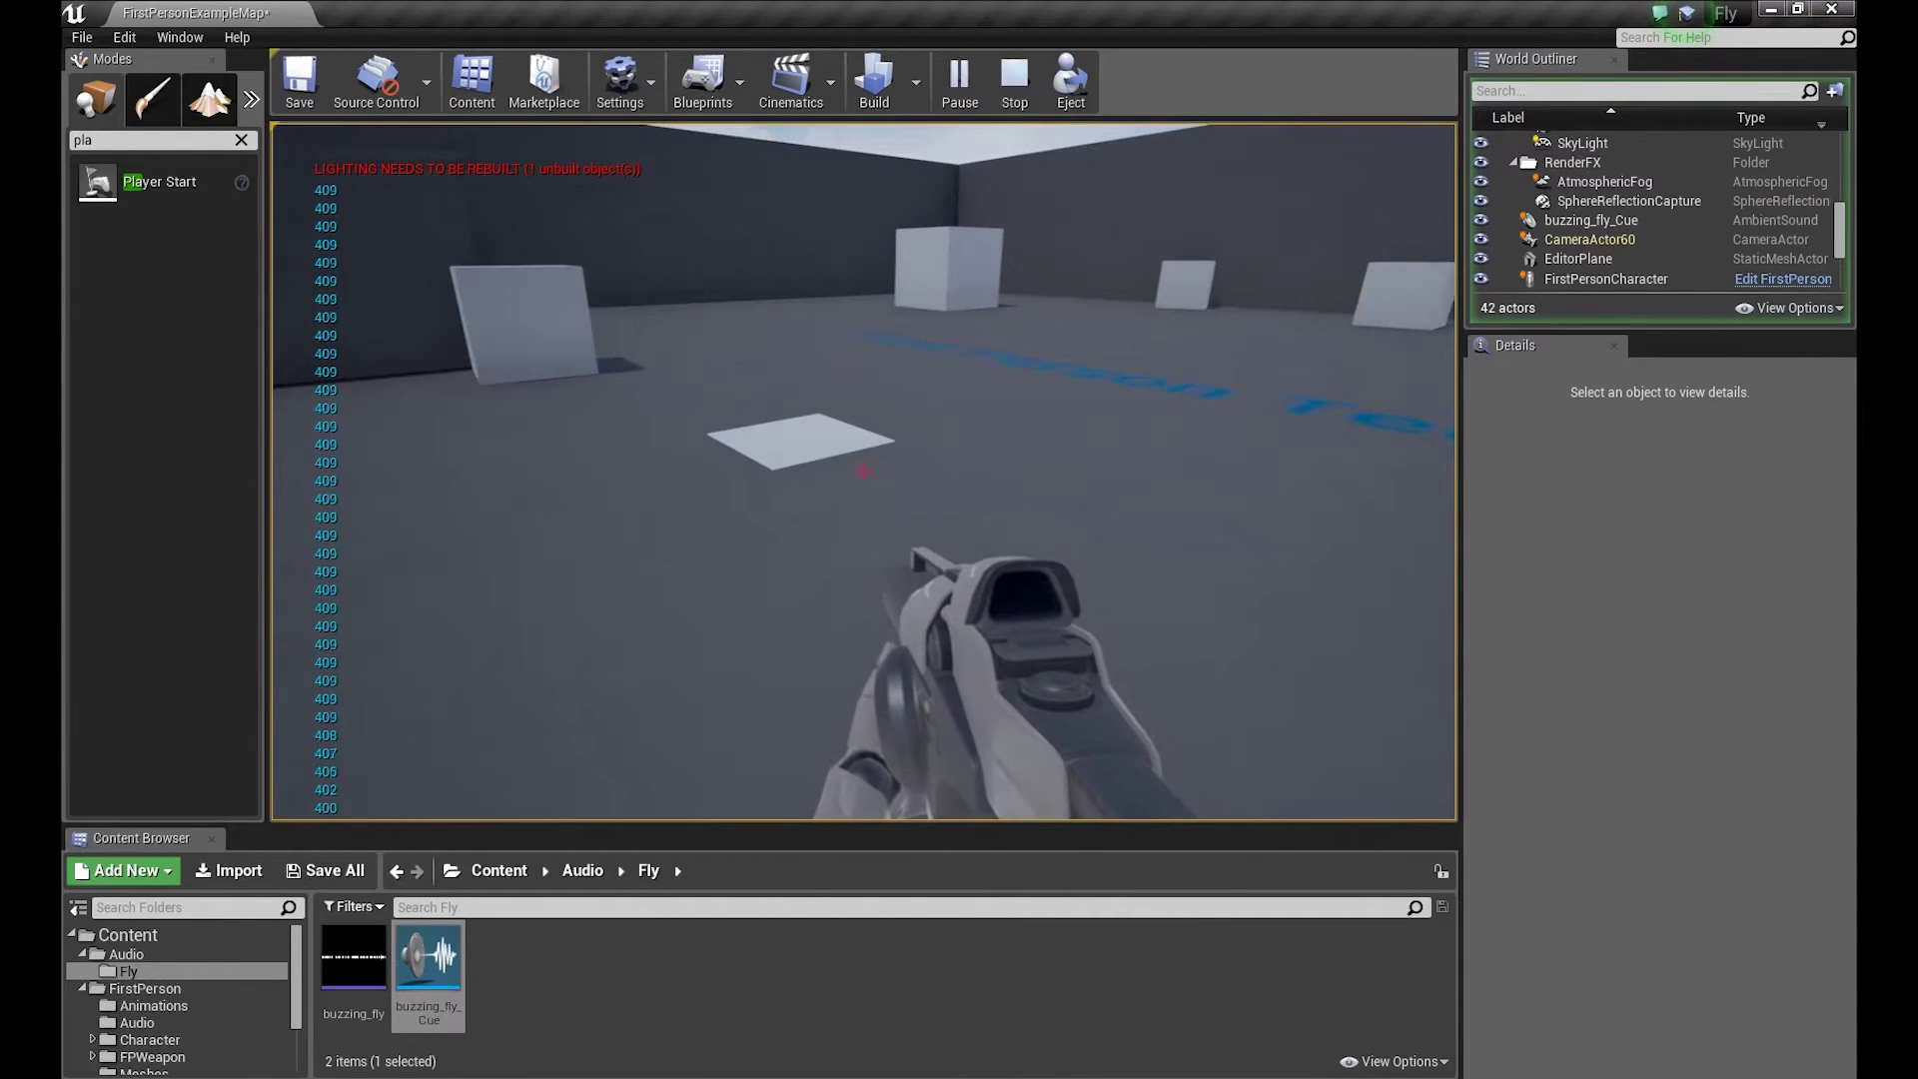
key(Escape)
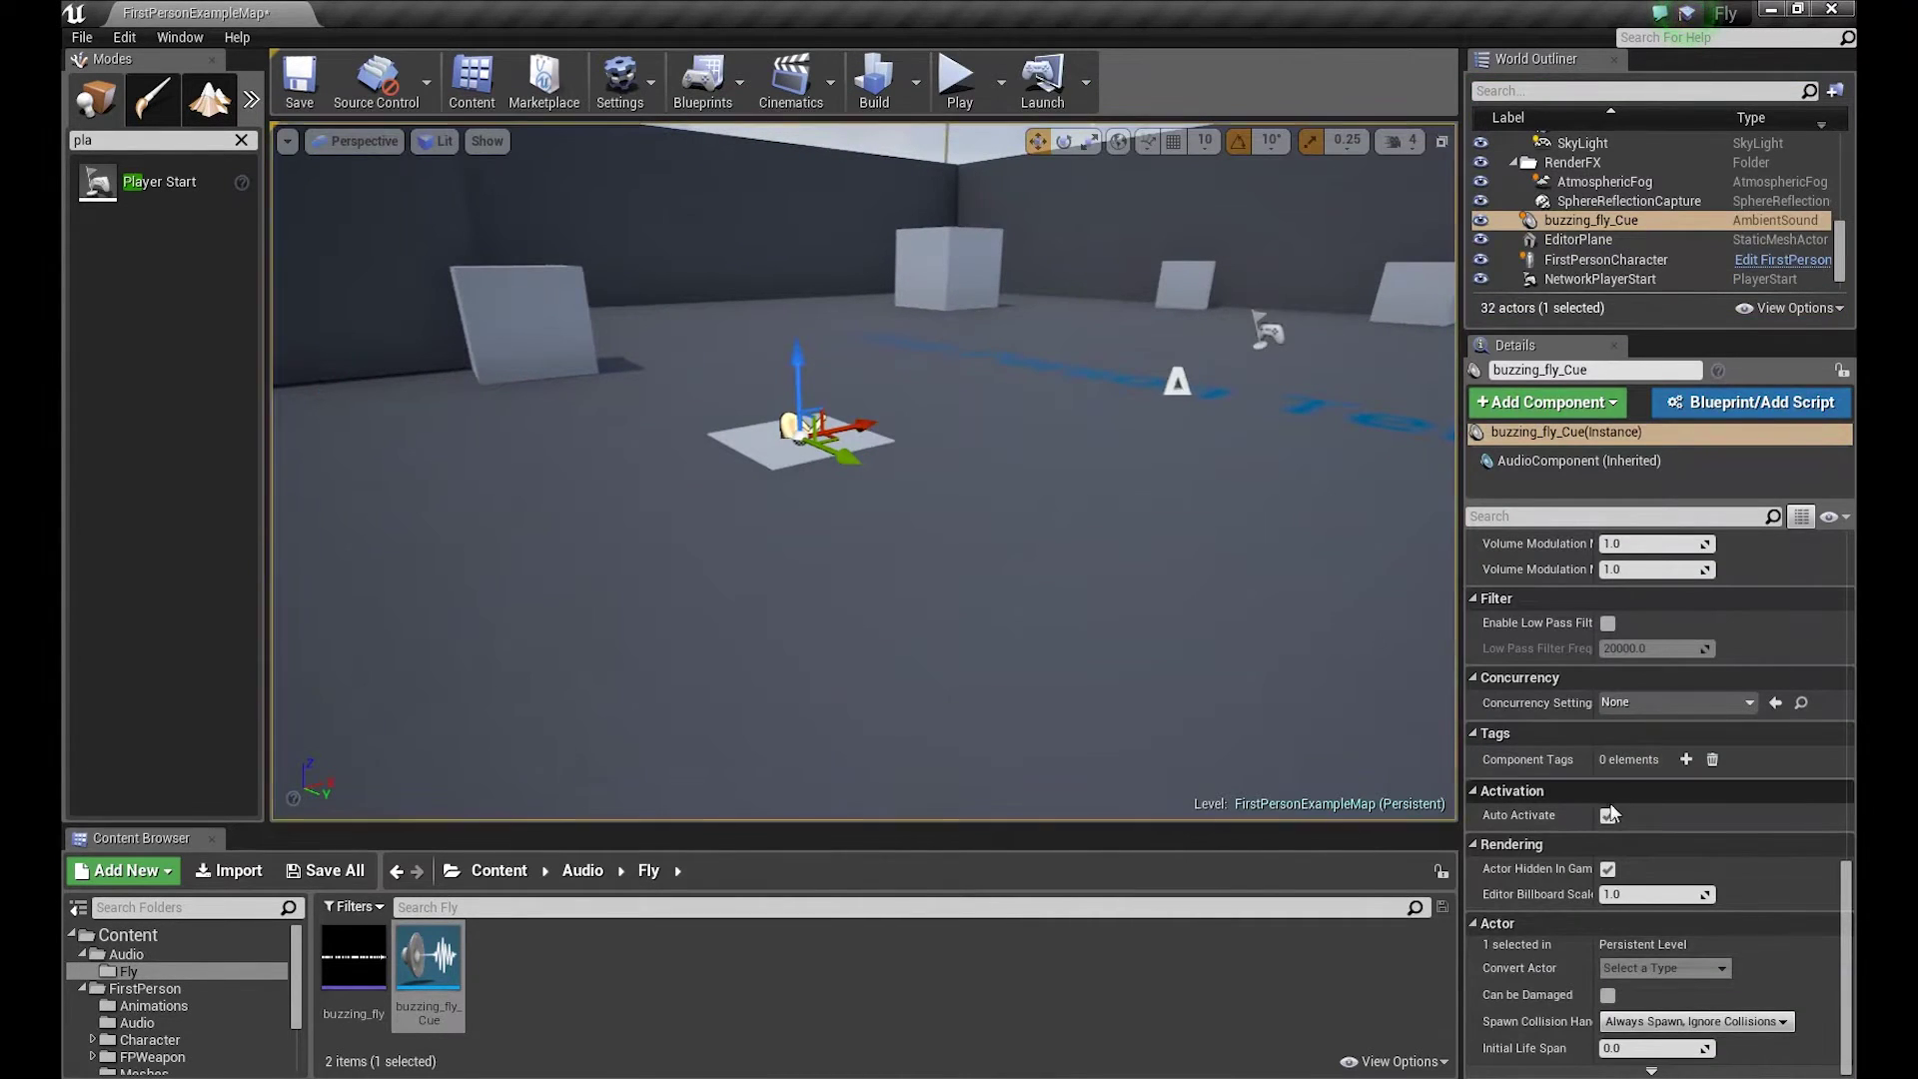
- Play-test the level with Auto Activate temporarily disabled on the placed fly sound
click(1608, 817)
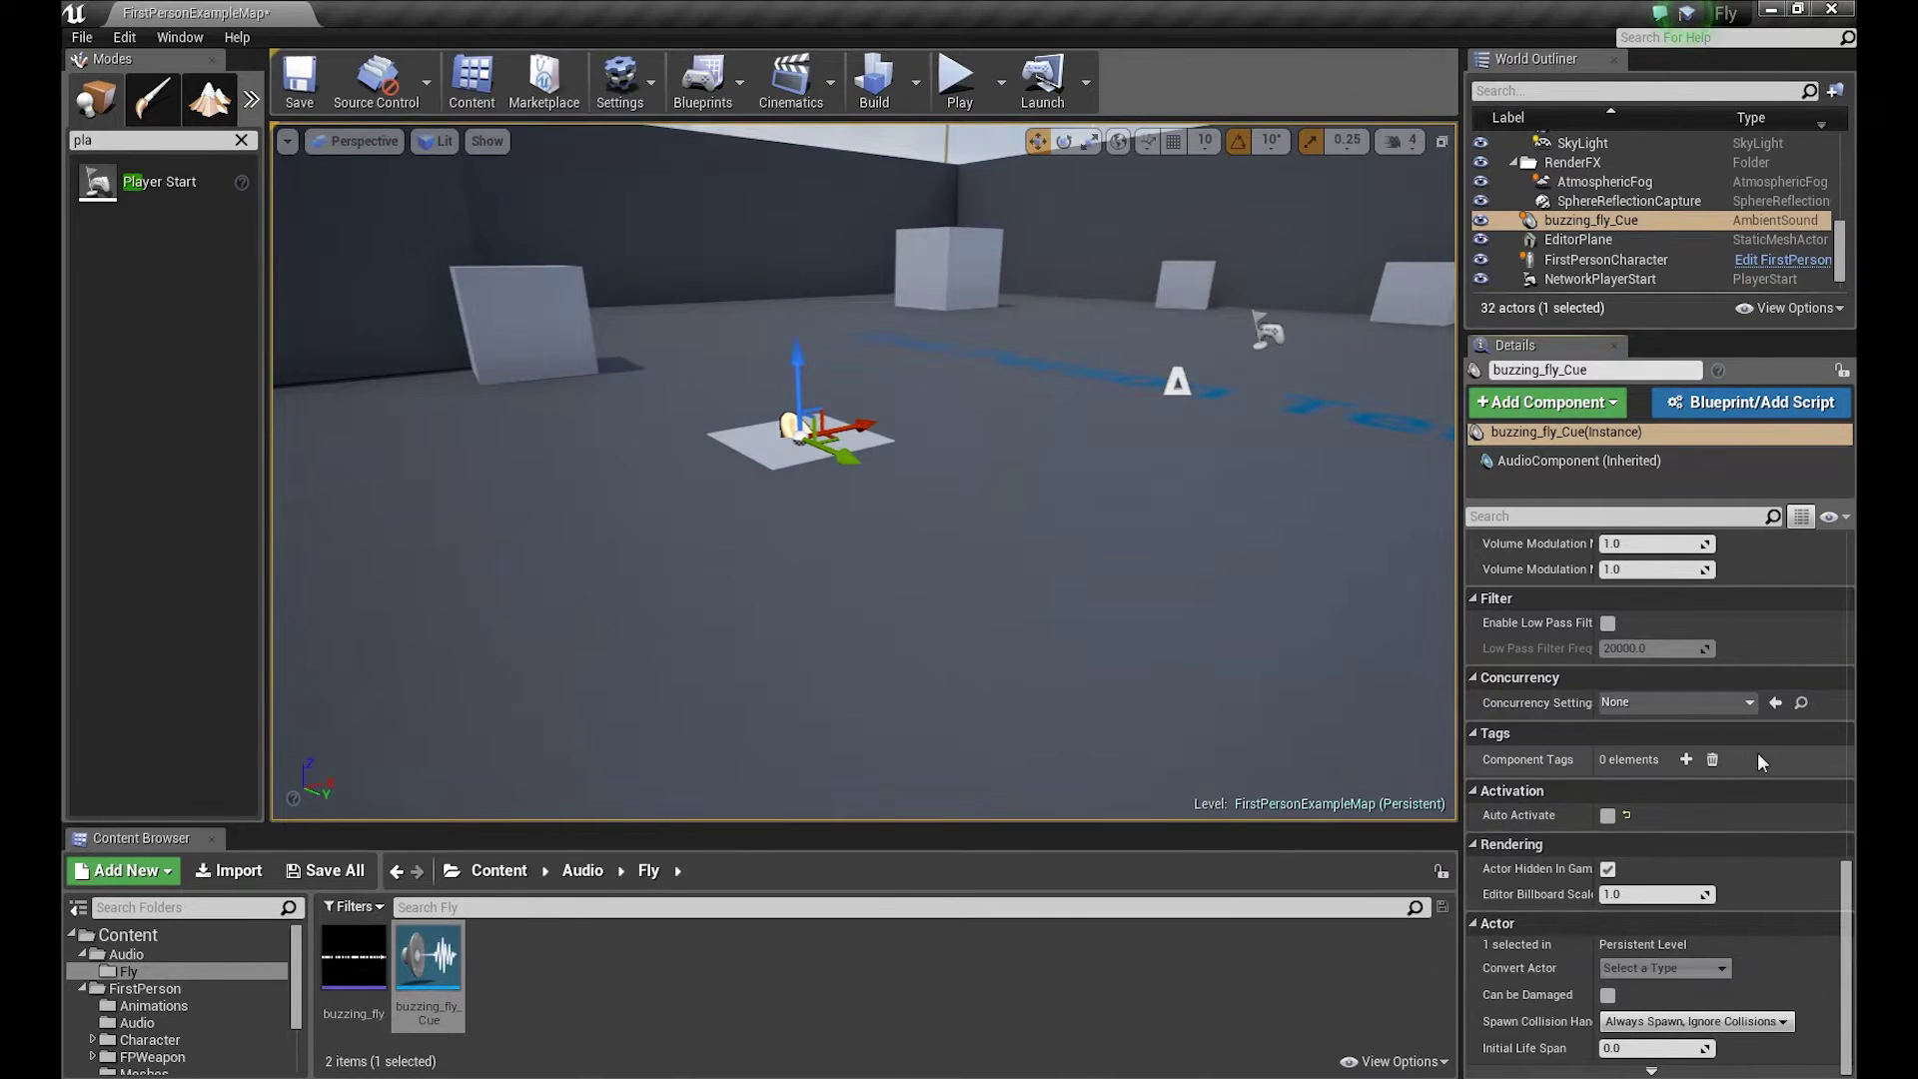
click(957, 80)
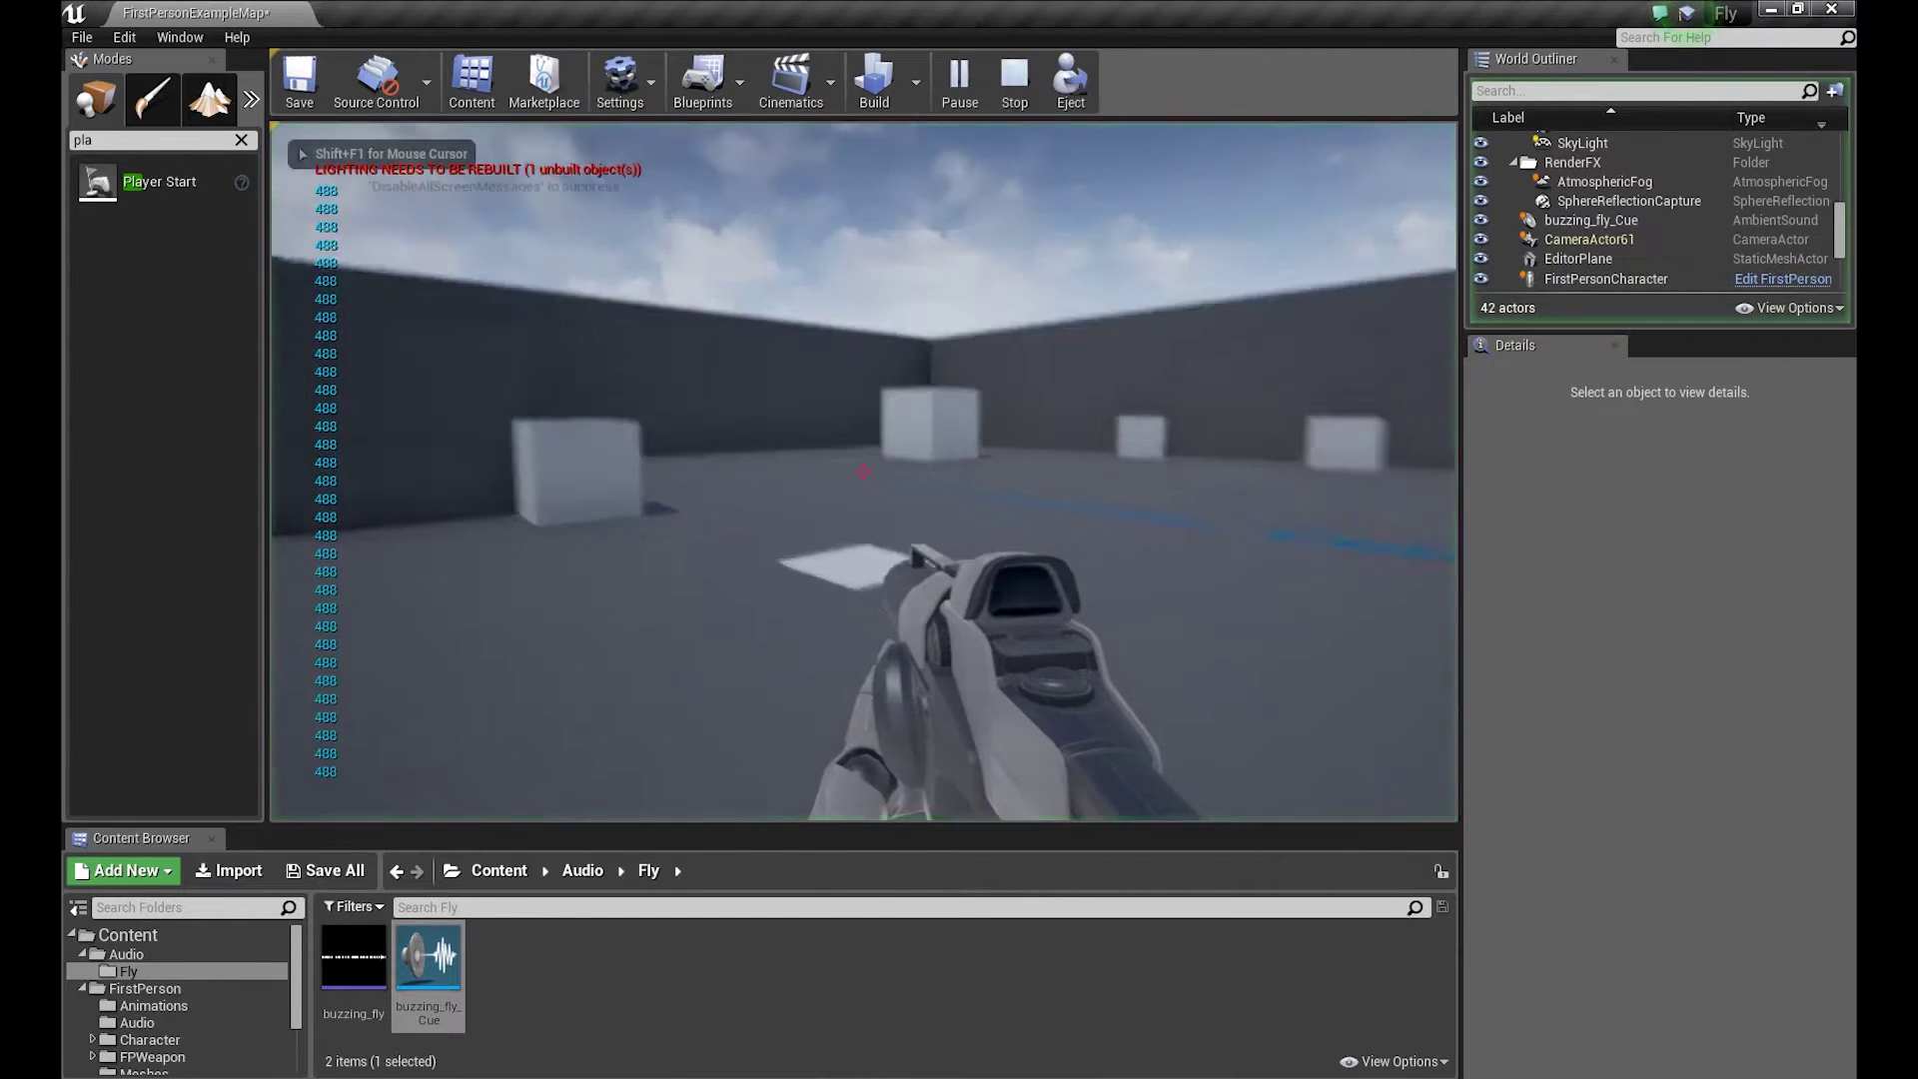
key(Escape)
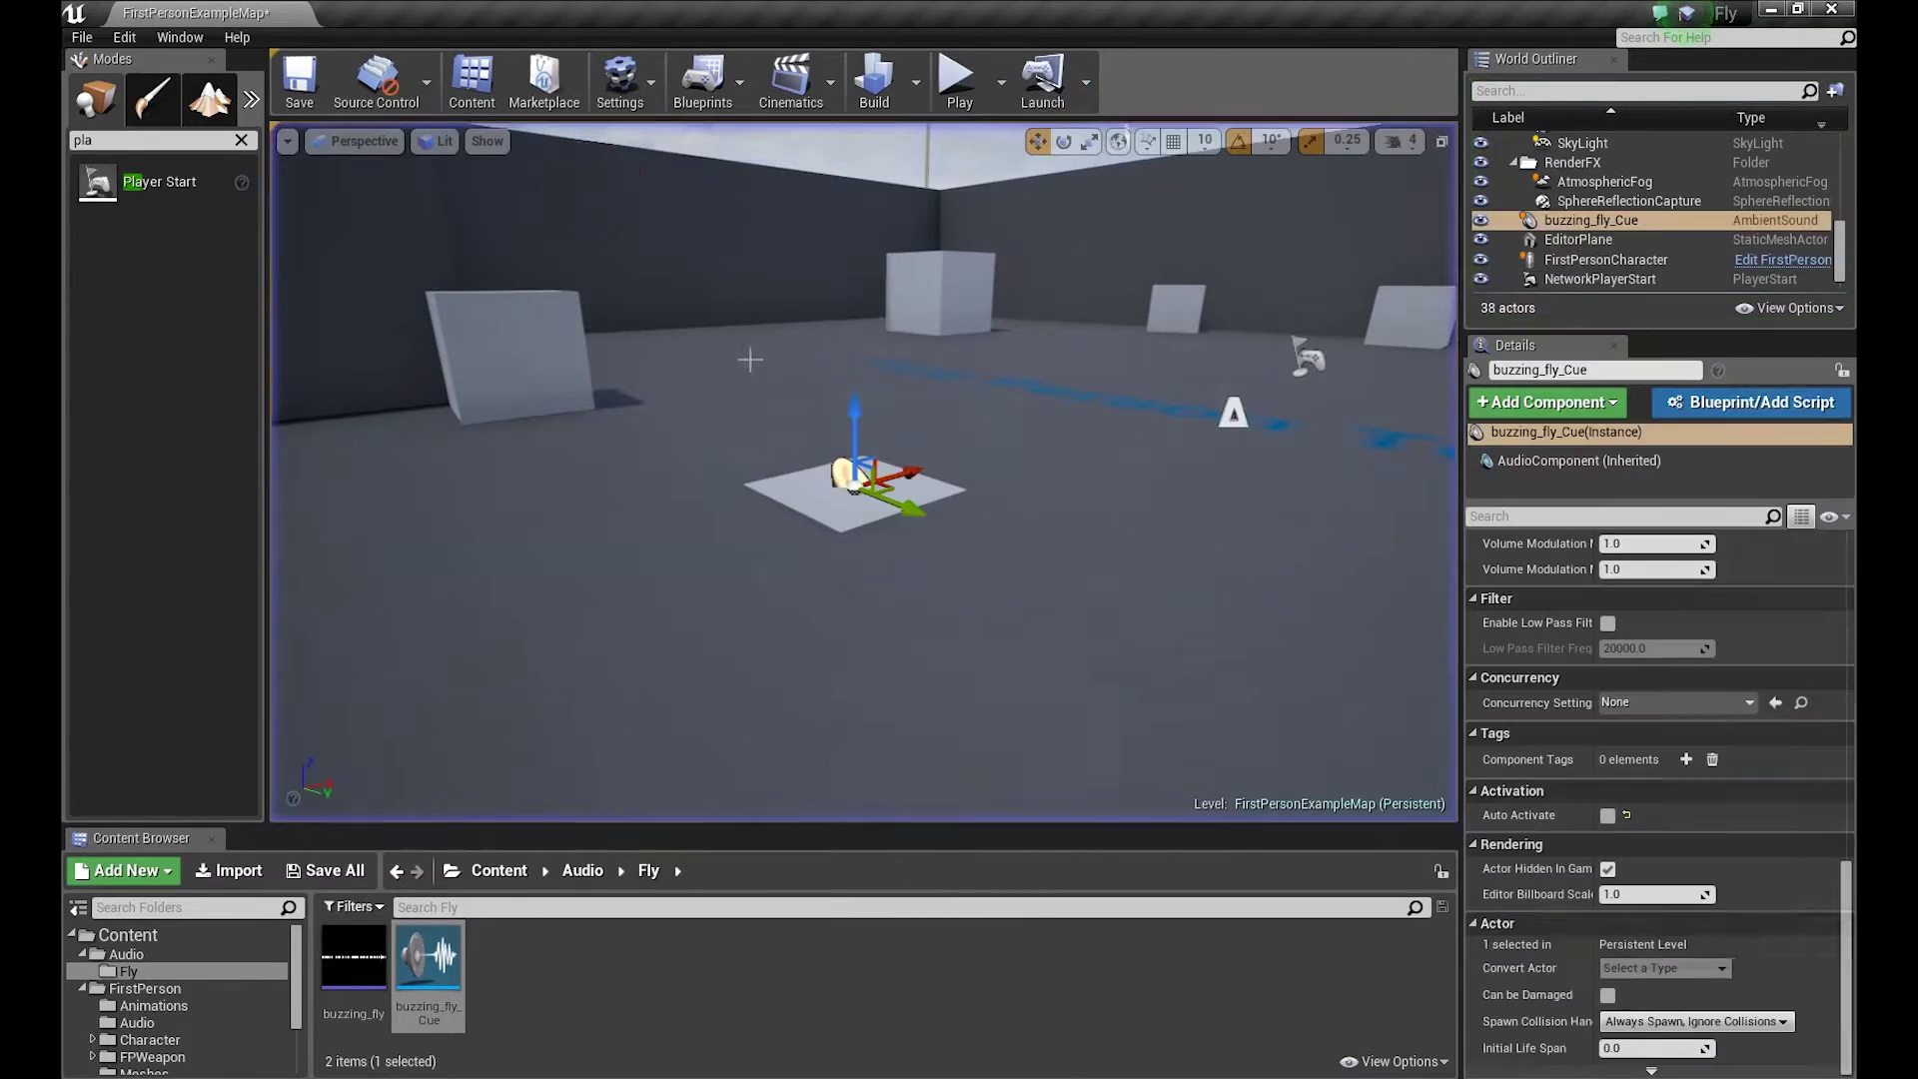
click(1608, 815)
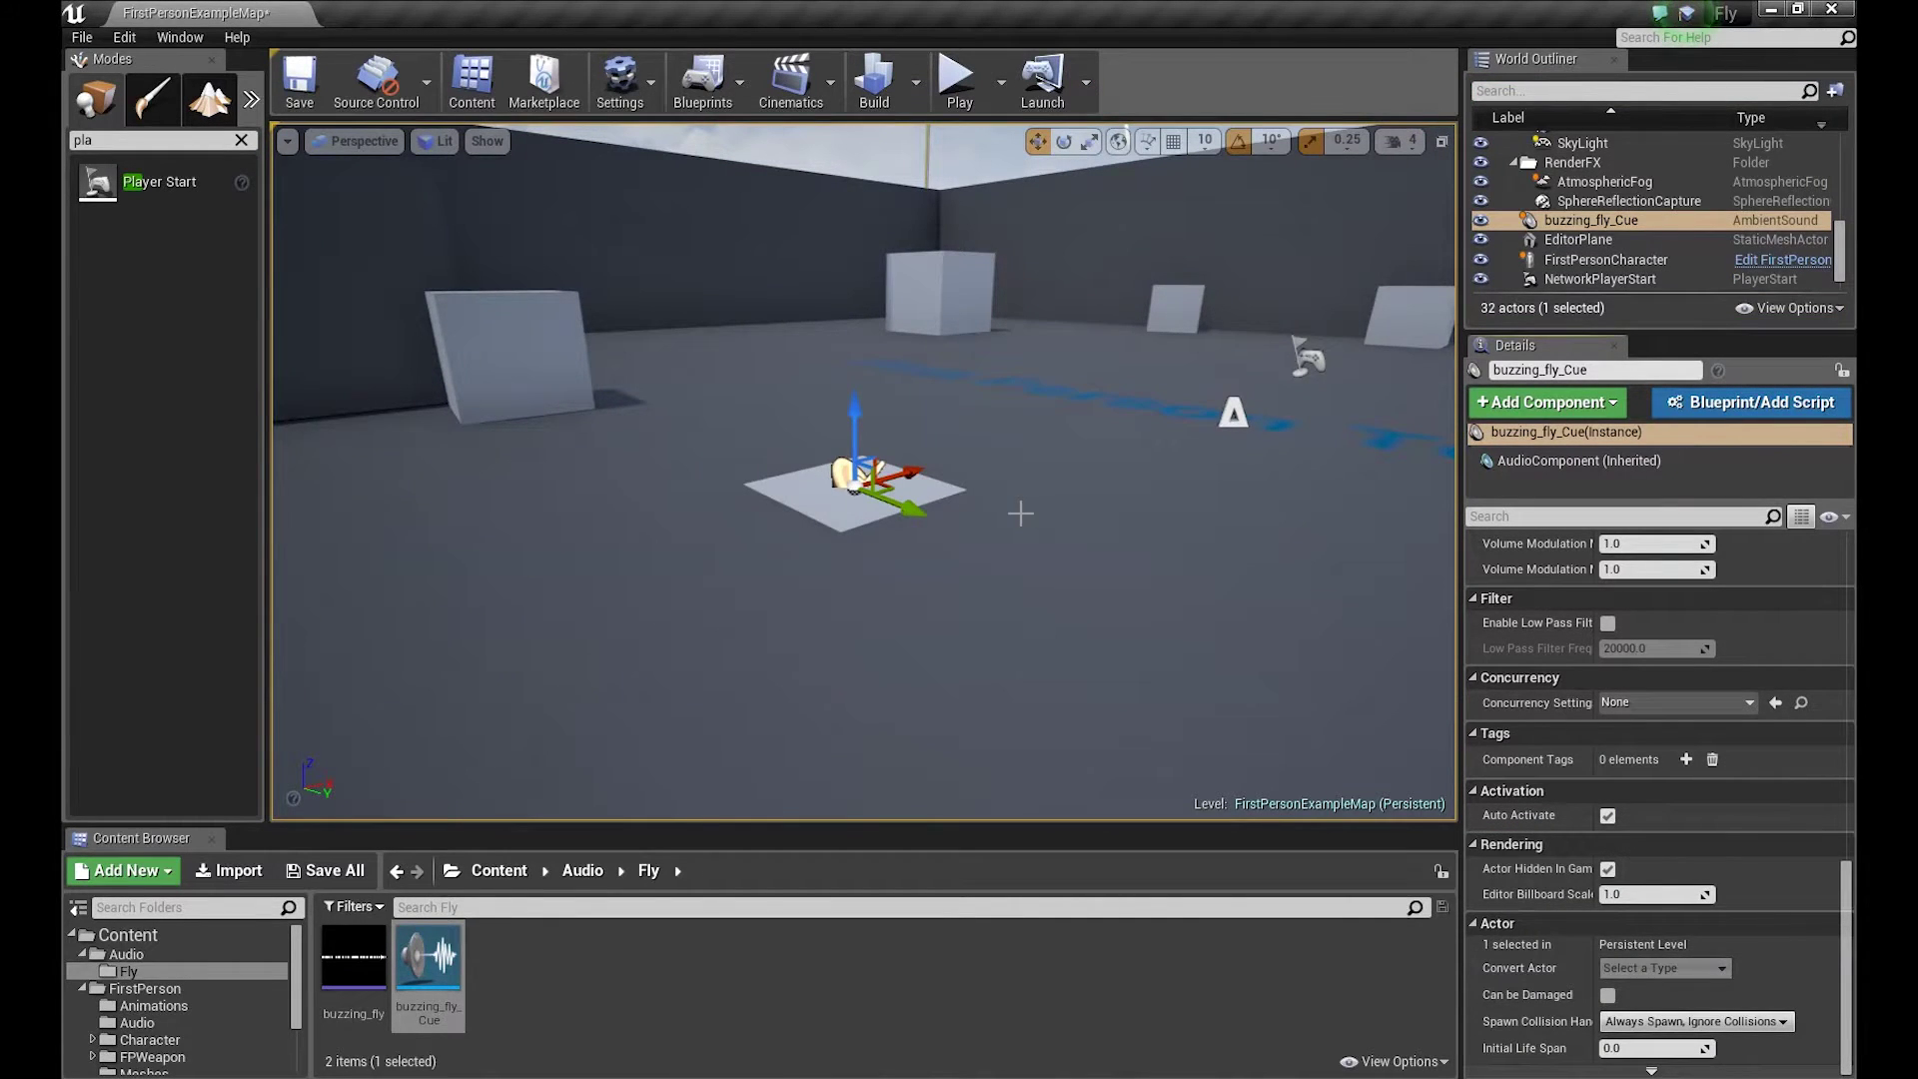
- Check the first-person character's height and raise the fly sound to match it by setting its Z location to 266 cm
scroll(1020, 514, down, 3)
scroll(1019, 513, up, 2)
right_drag(1020, 514, 867, 528)
scroll(1019, 513, up, 1)
scroll(1019, 514, down, 3)
click(756, 475)
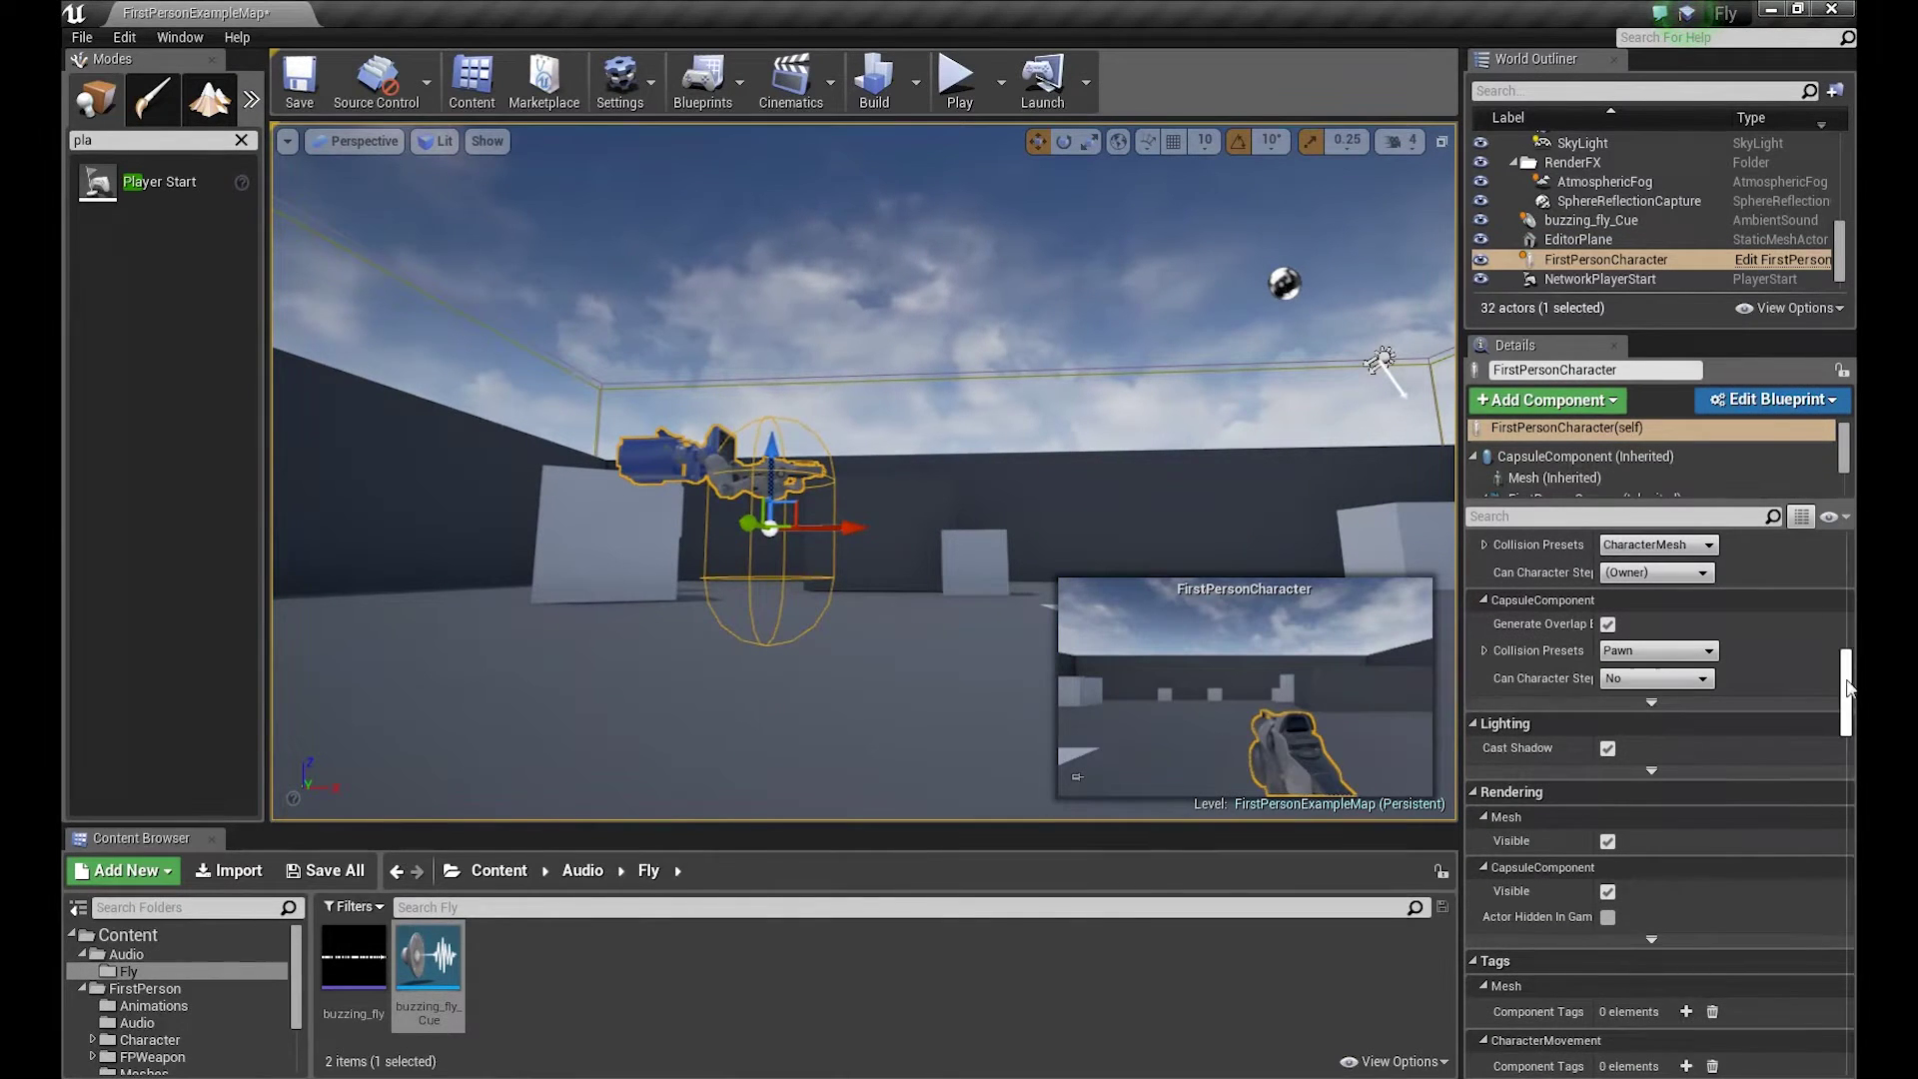
drag(1846, 684, 1851, 564)
middle_drag(1148, 479, 1304, 451)
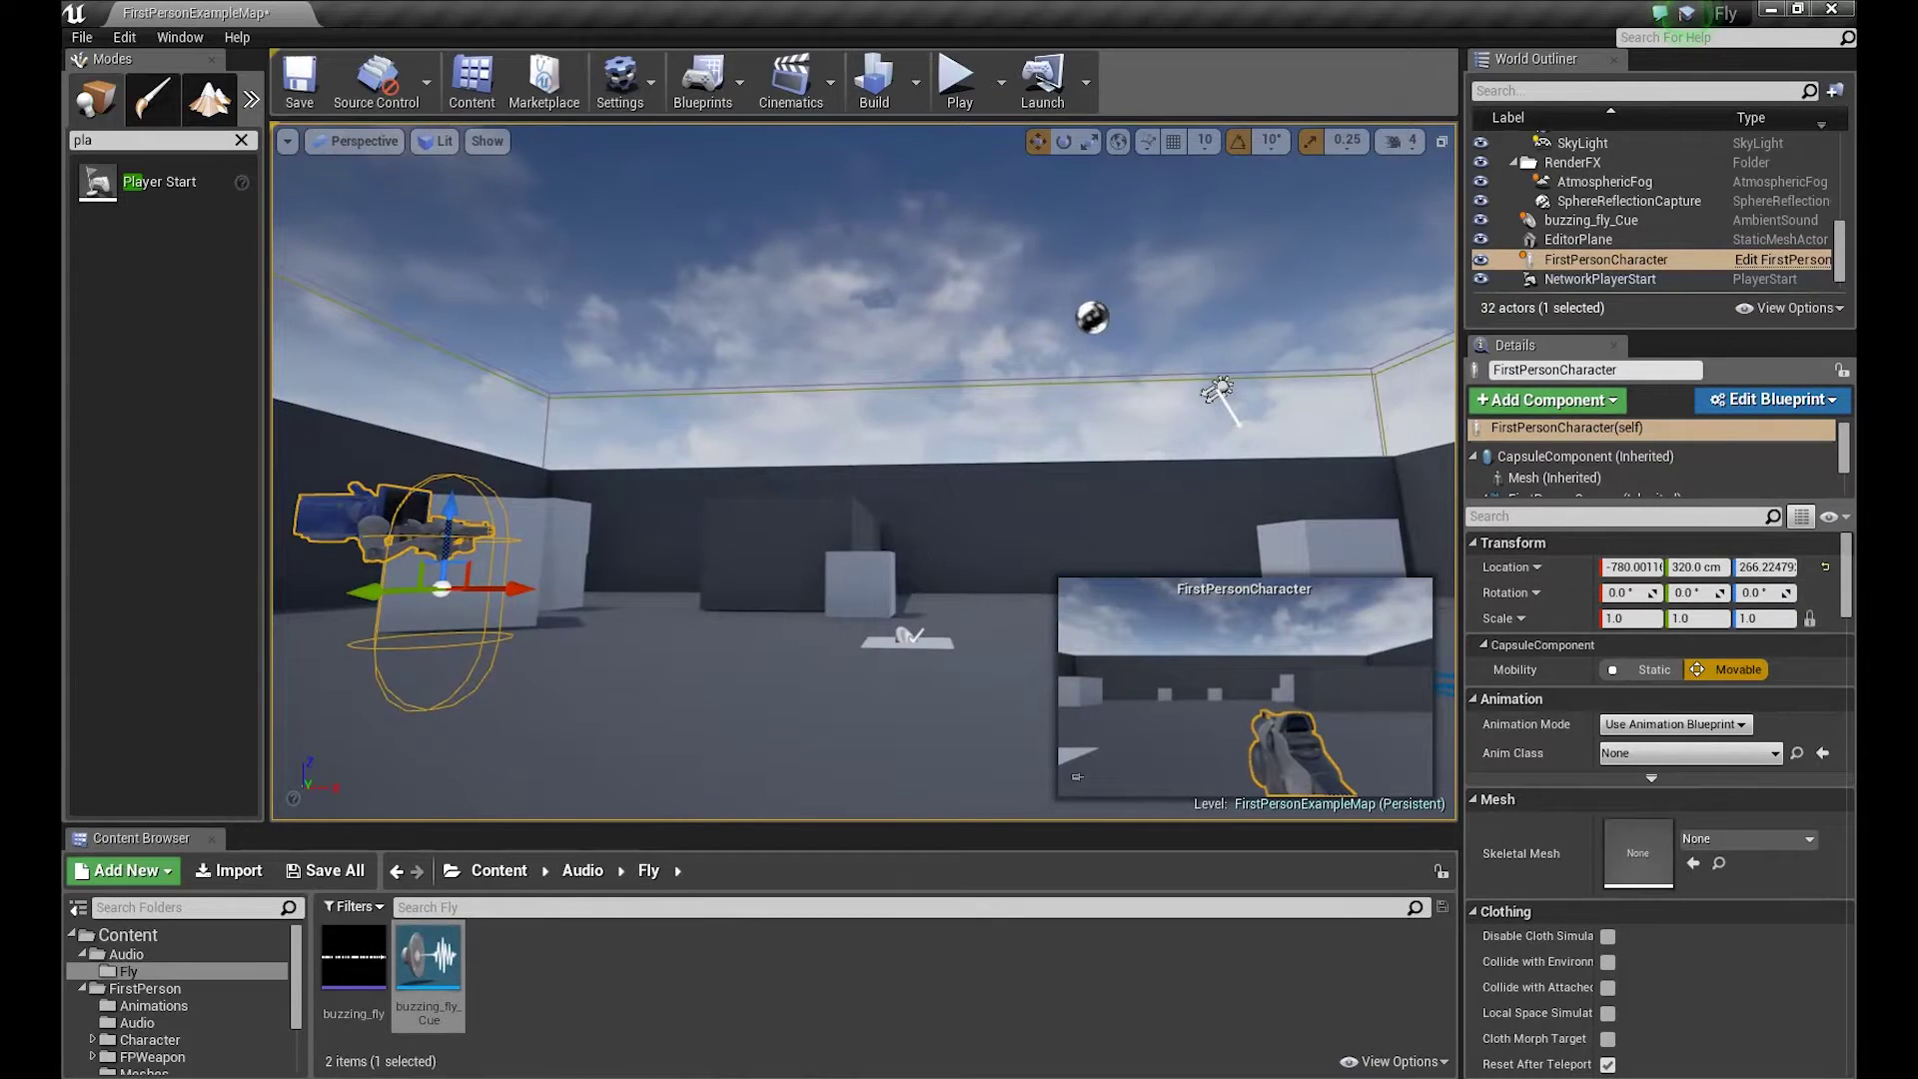
click(907, 637)
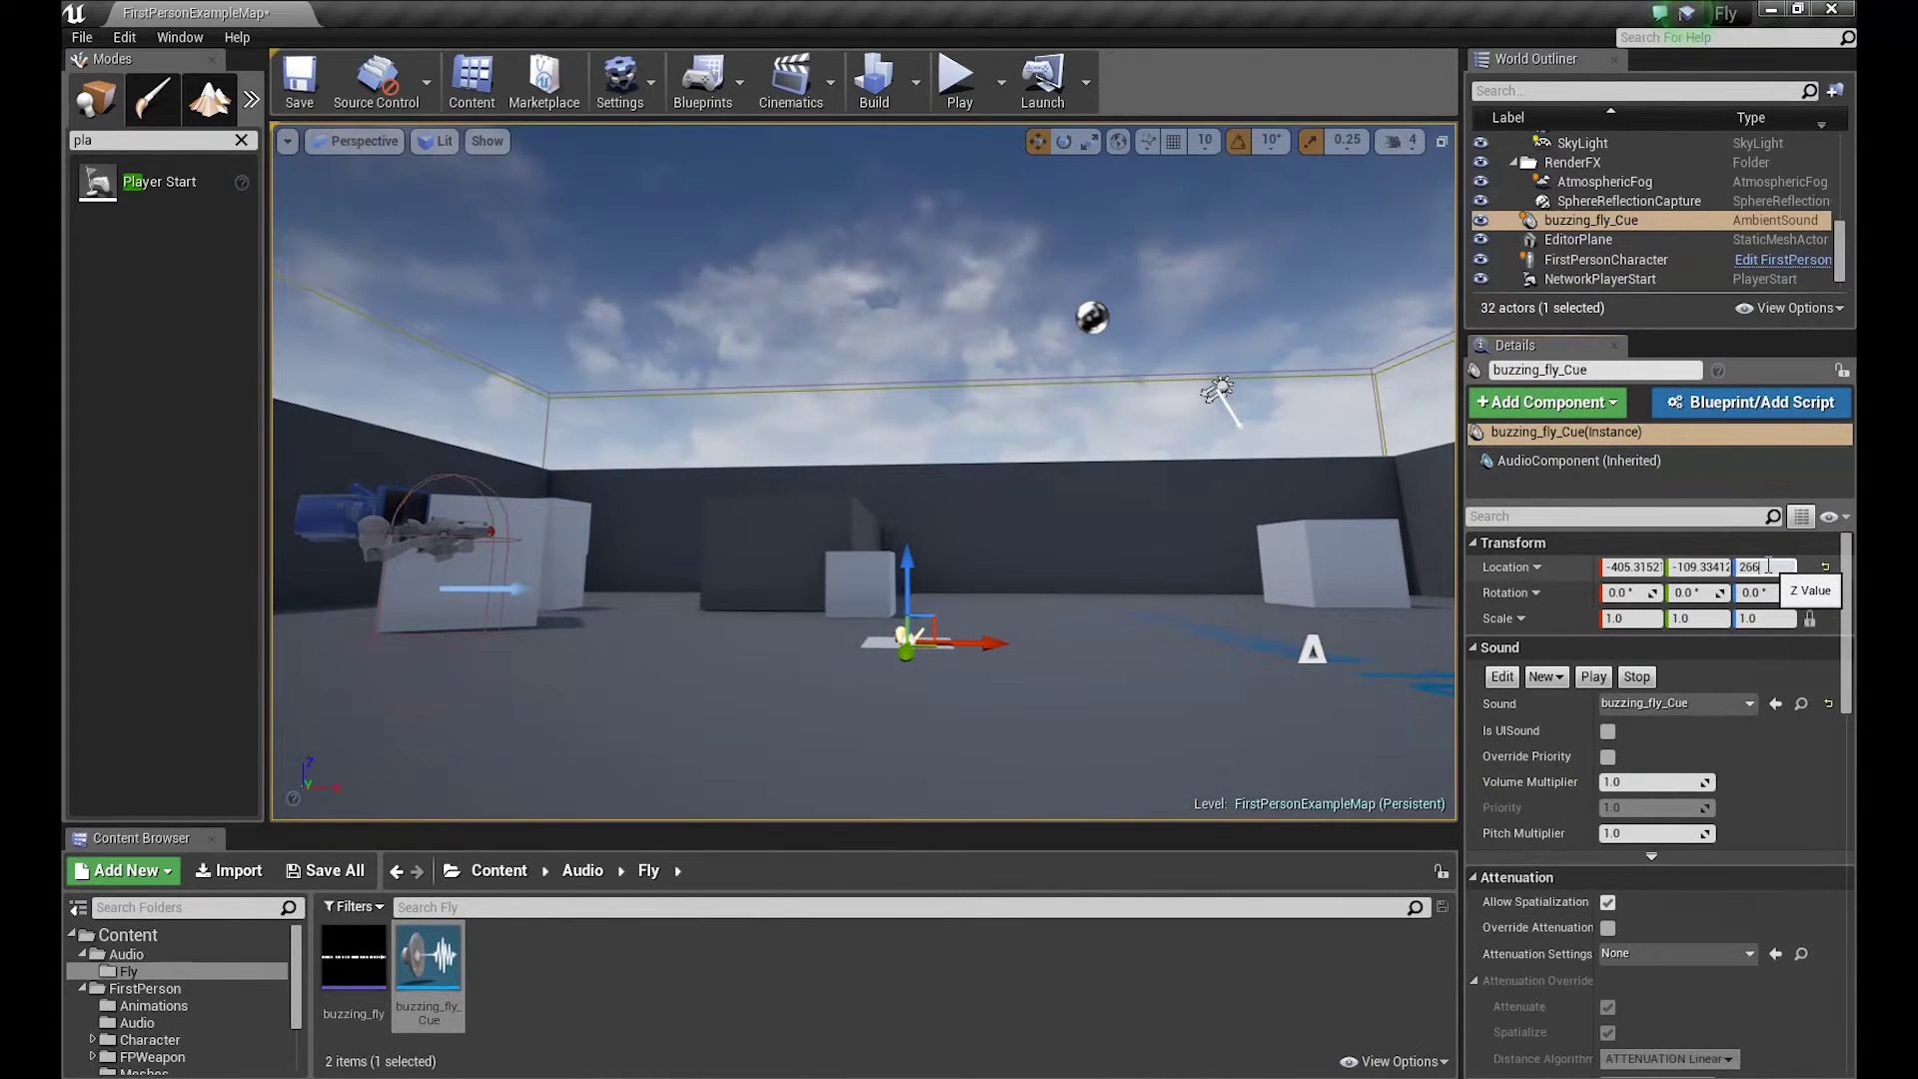
key(Return)
- Play-test the level, walking onto the plane and far away from it to hear how the raised sound's volume changes
click(957, 82)
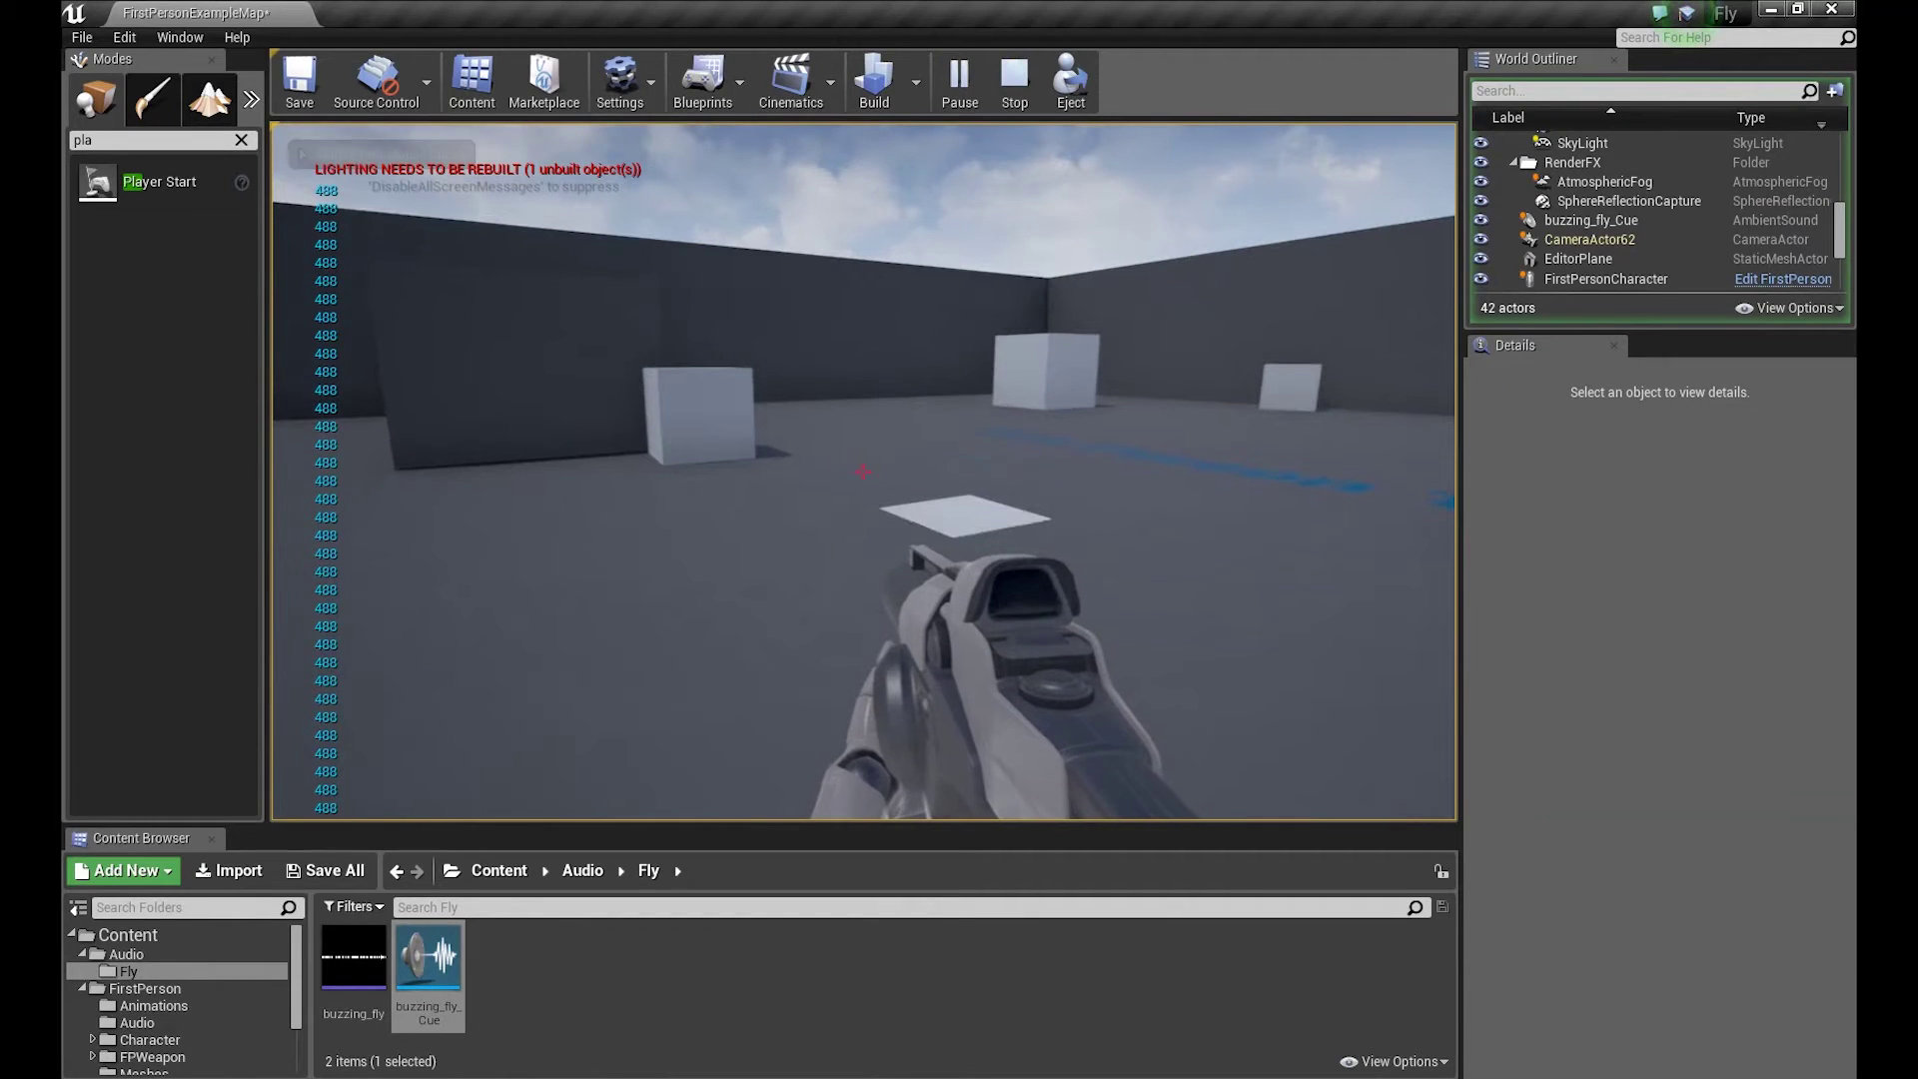
key(w)
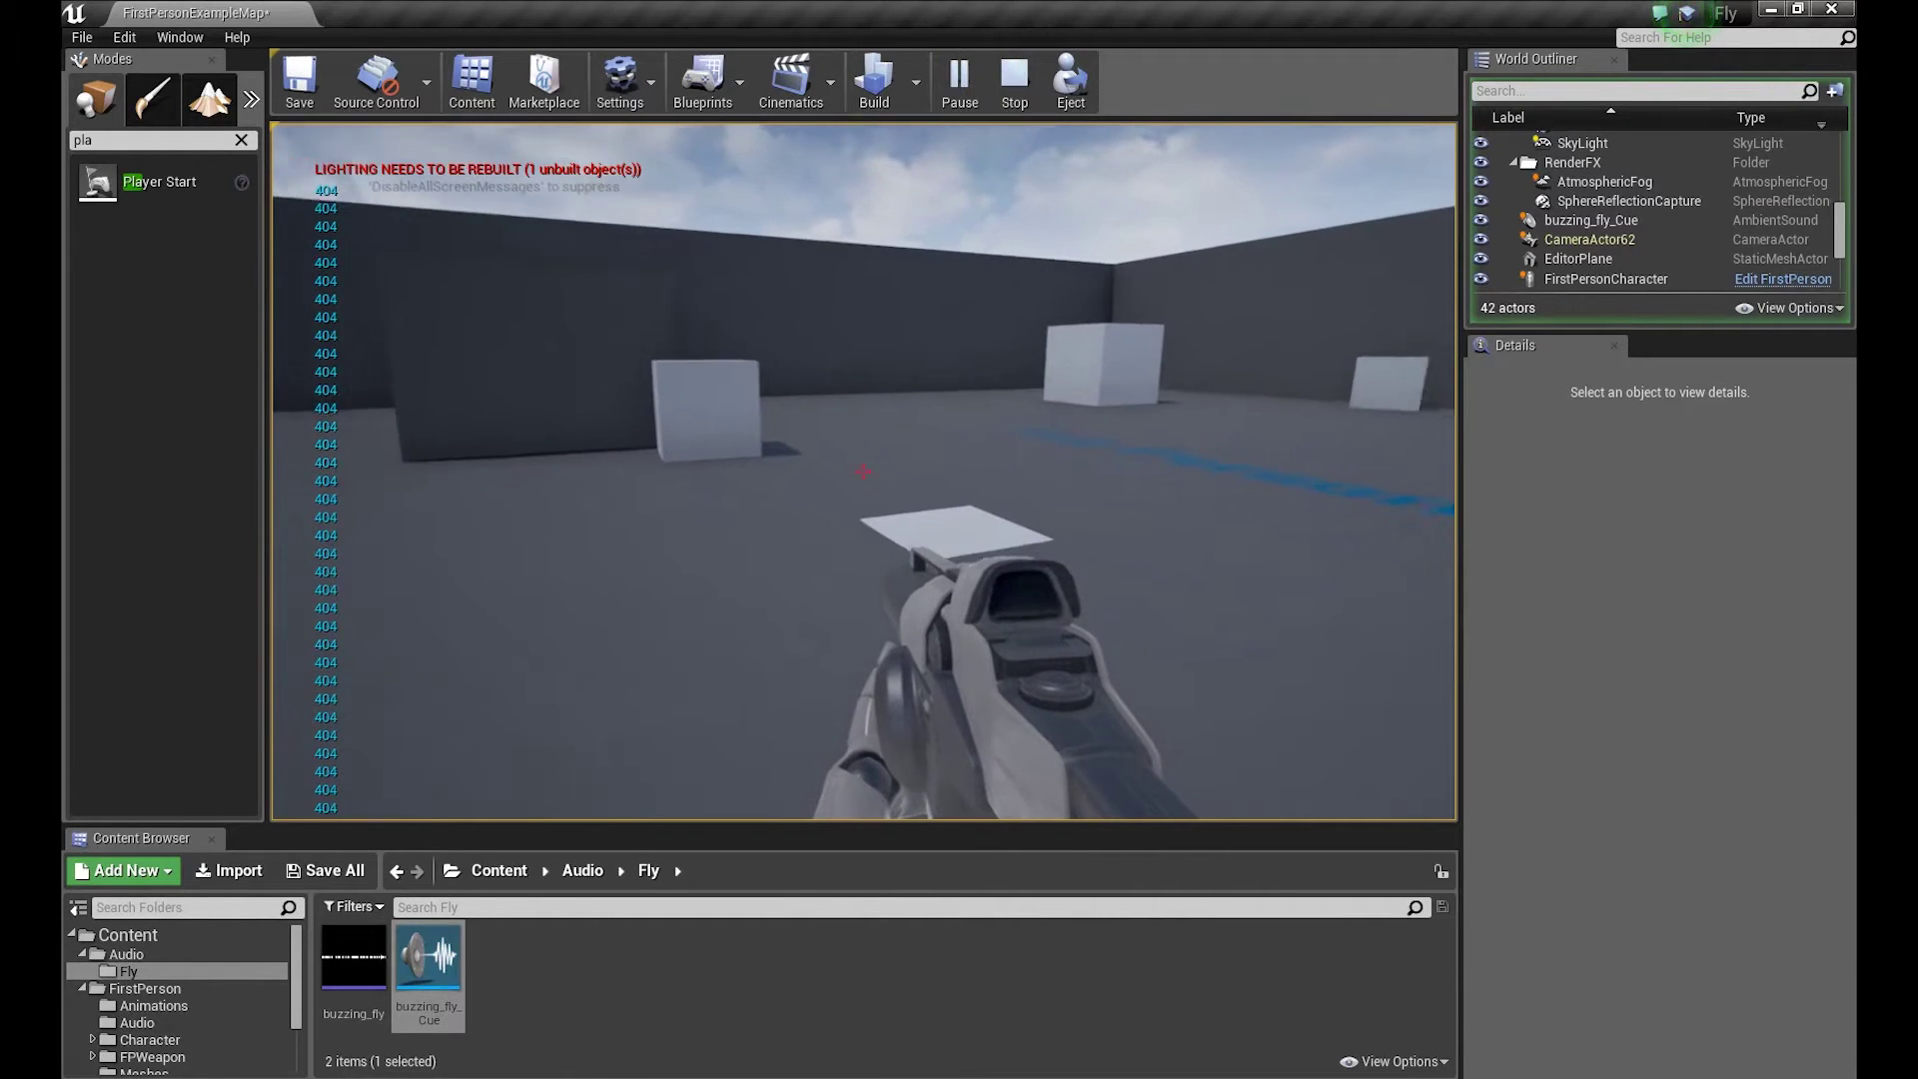
key(w)
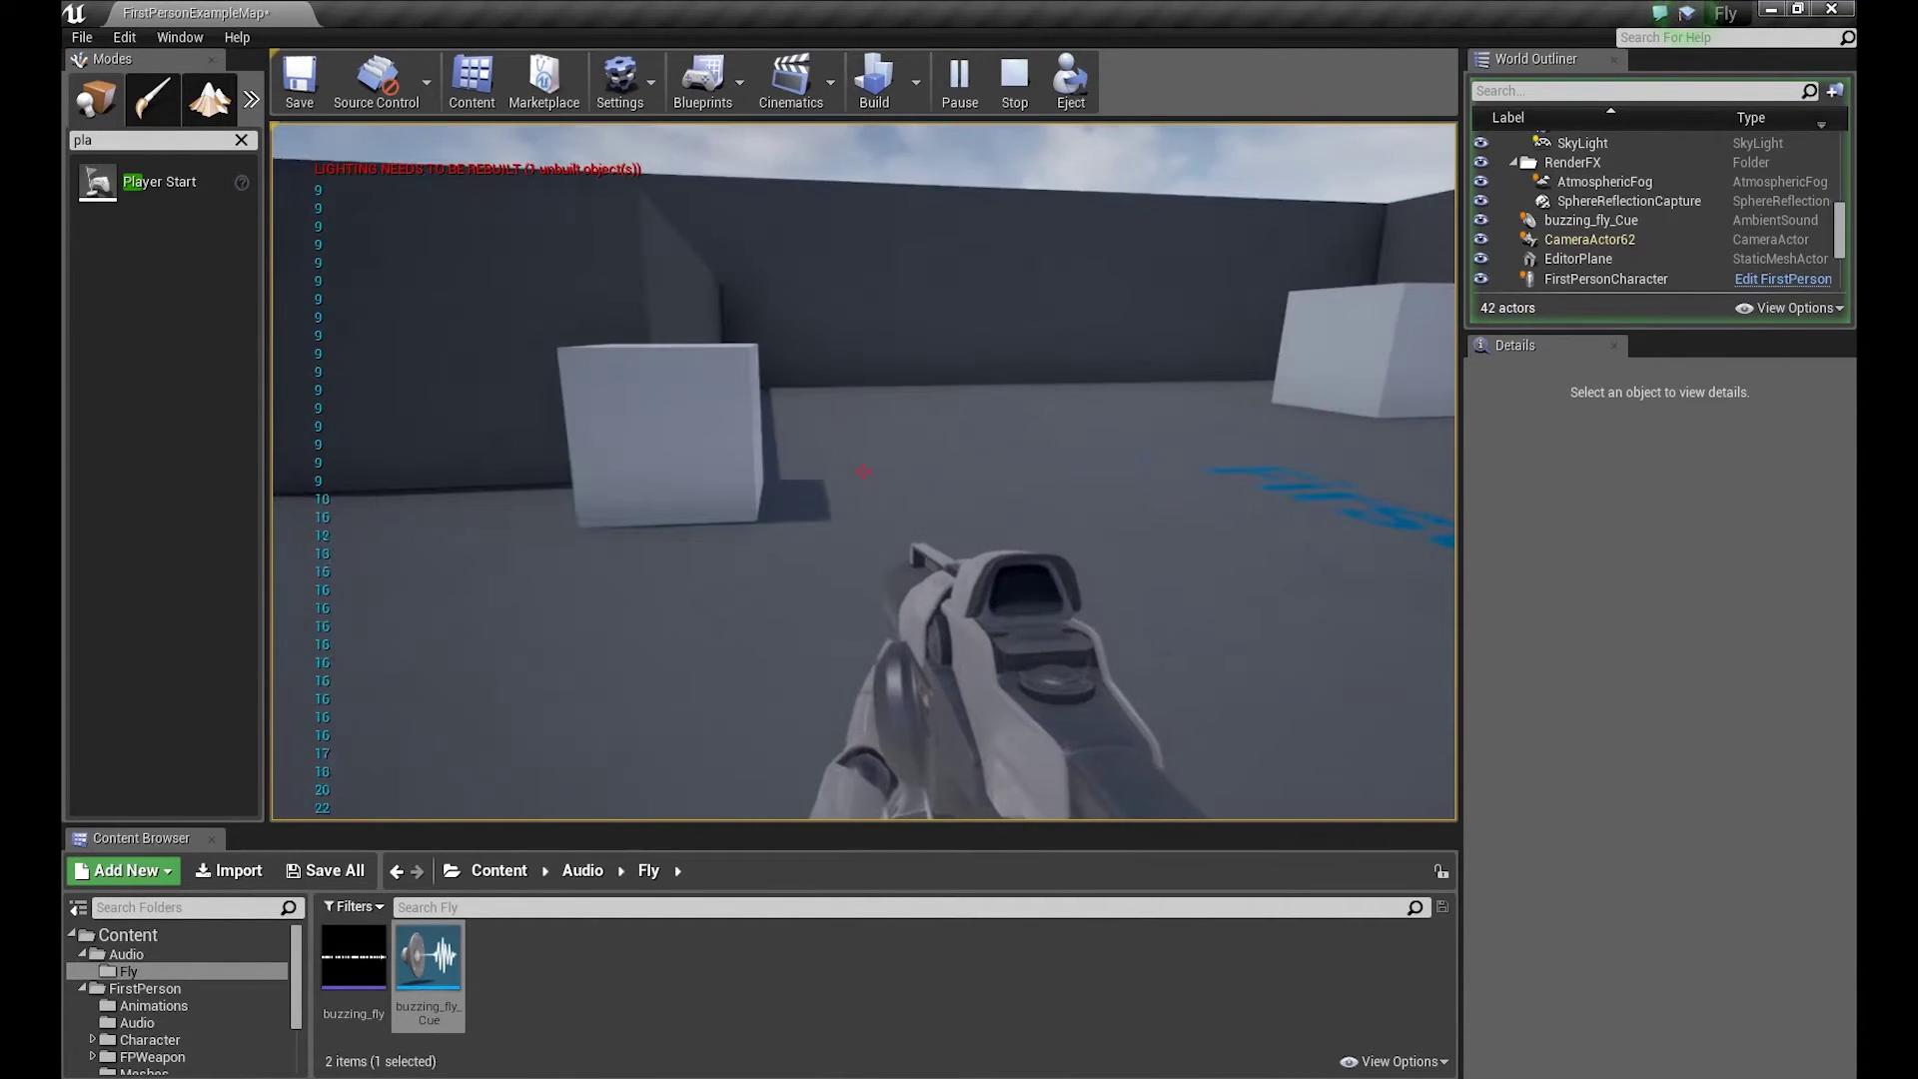
key(s)
key(s)
key(s)
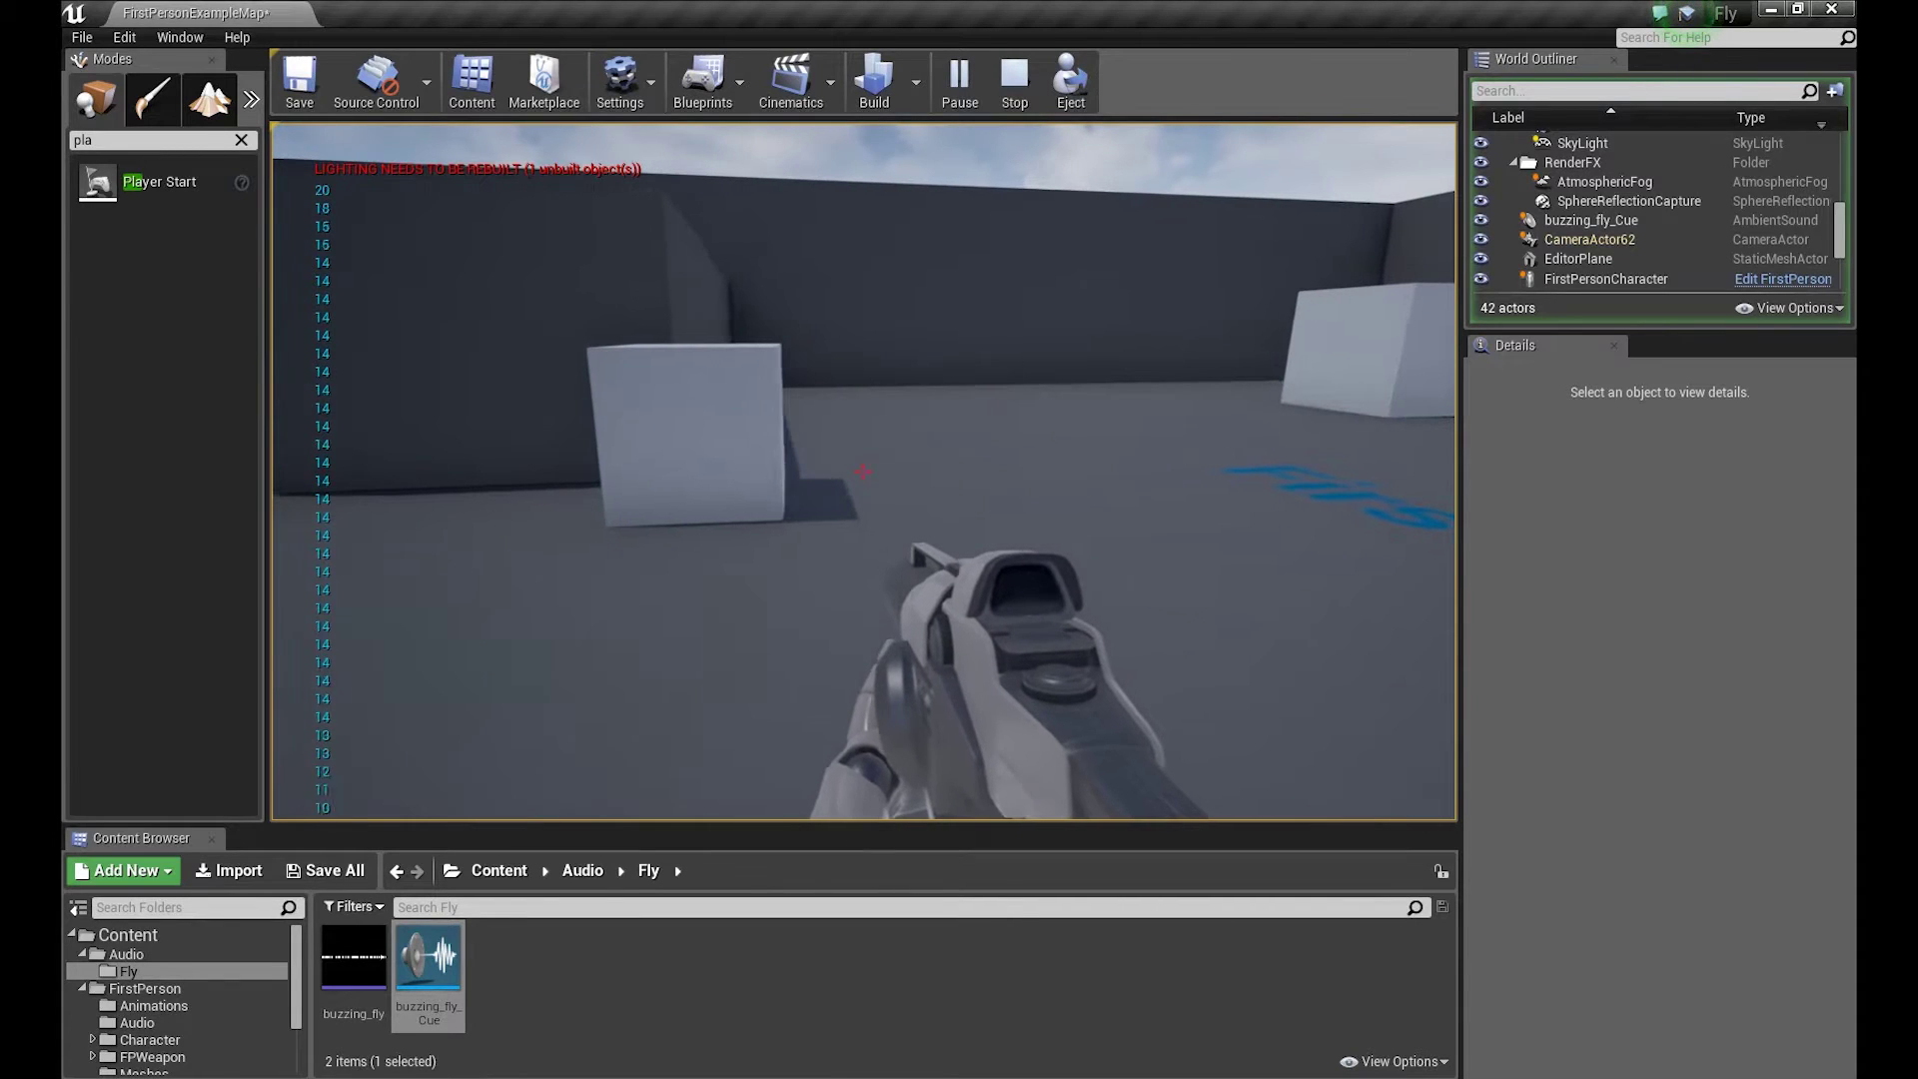
key(s)
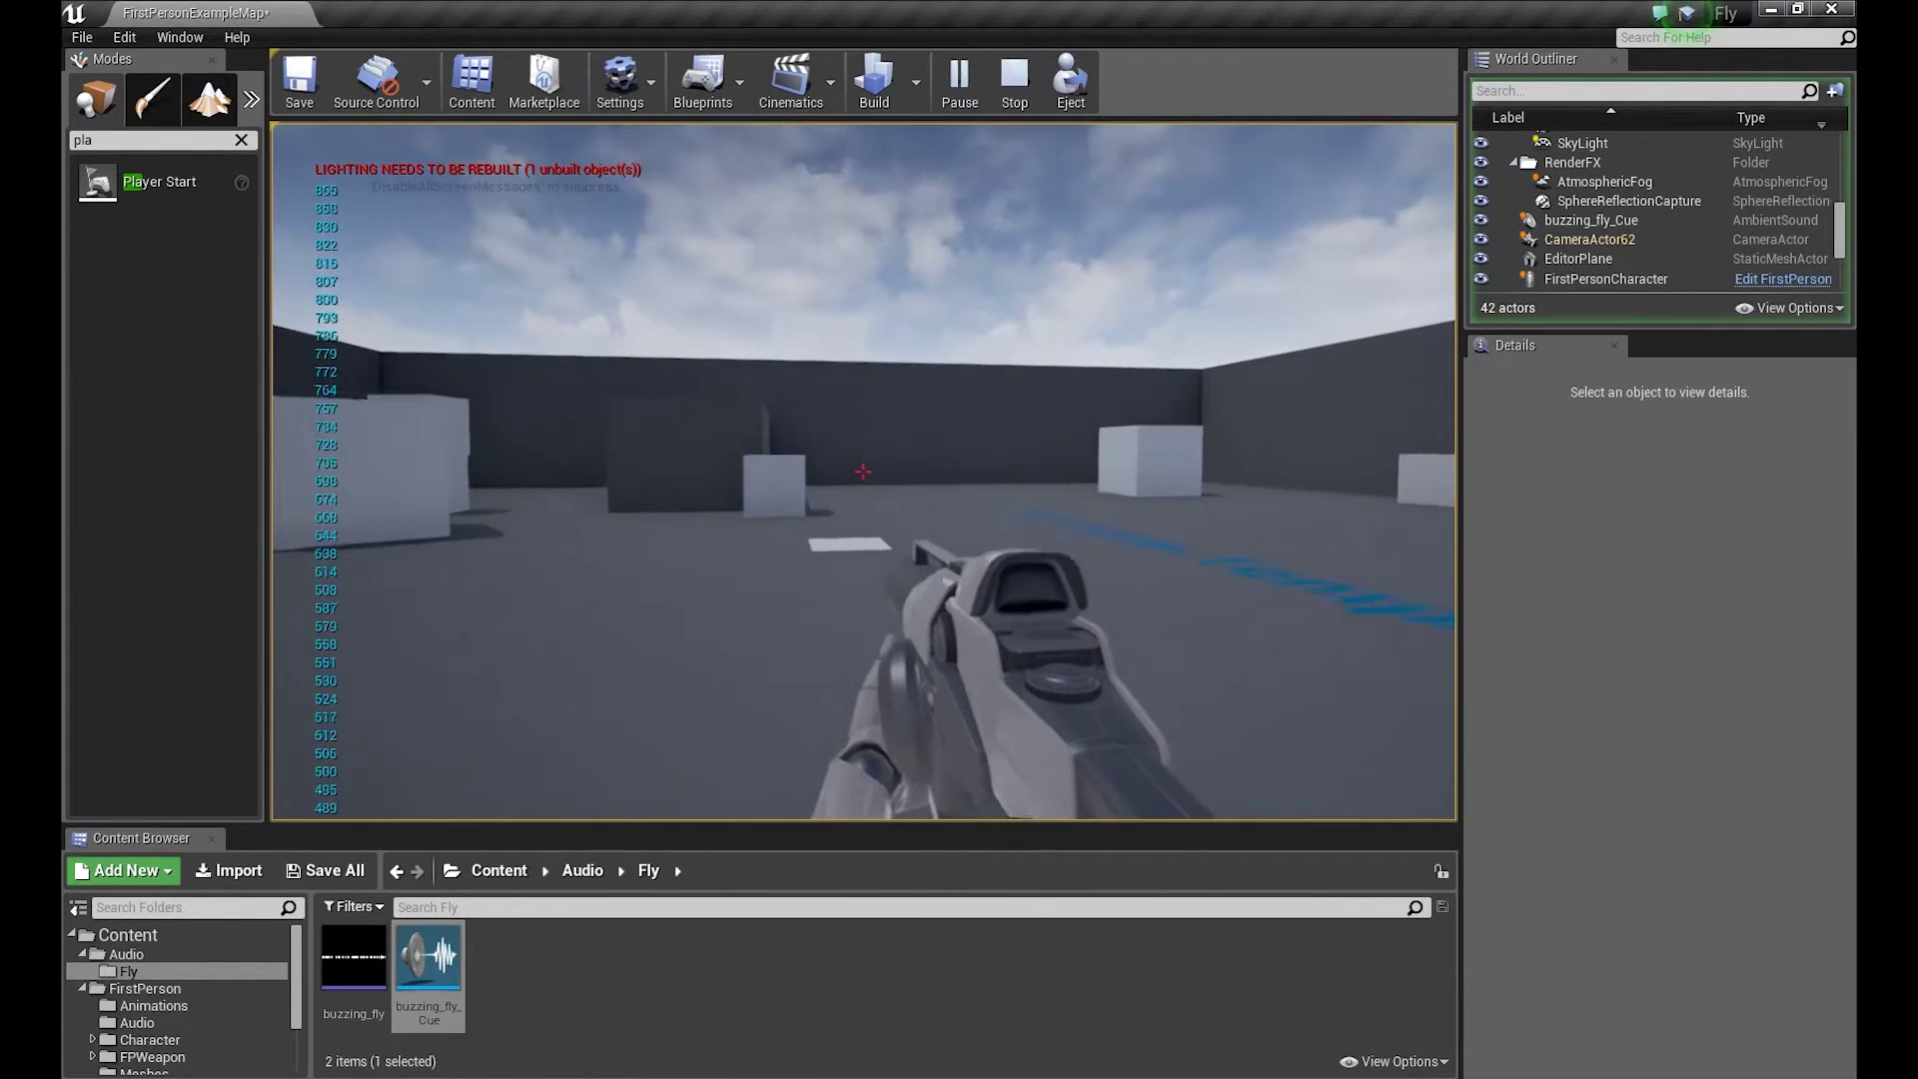
key(w)
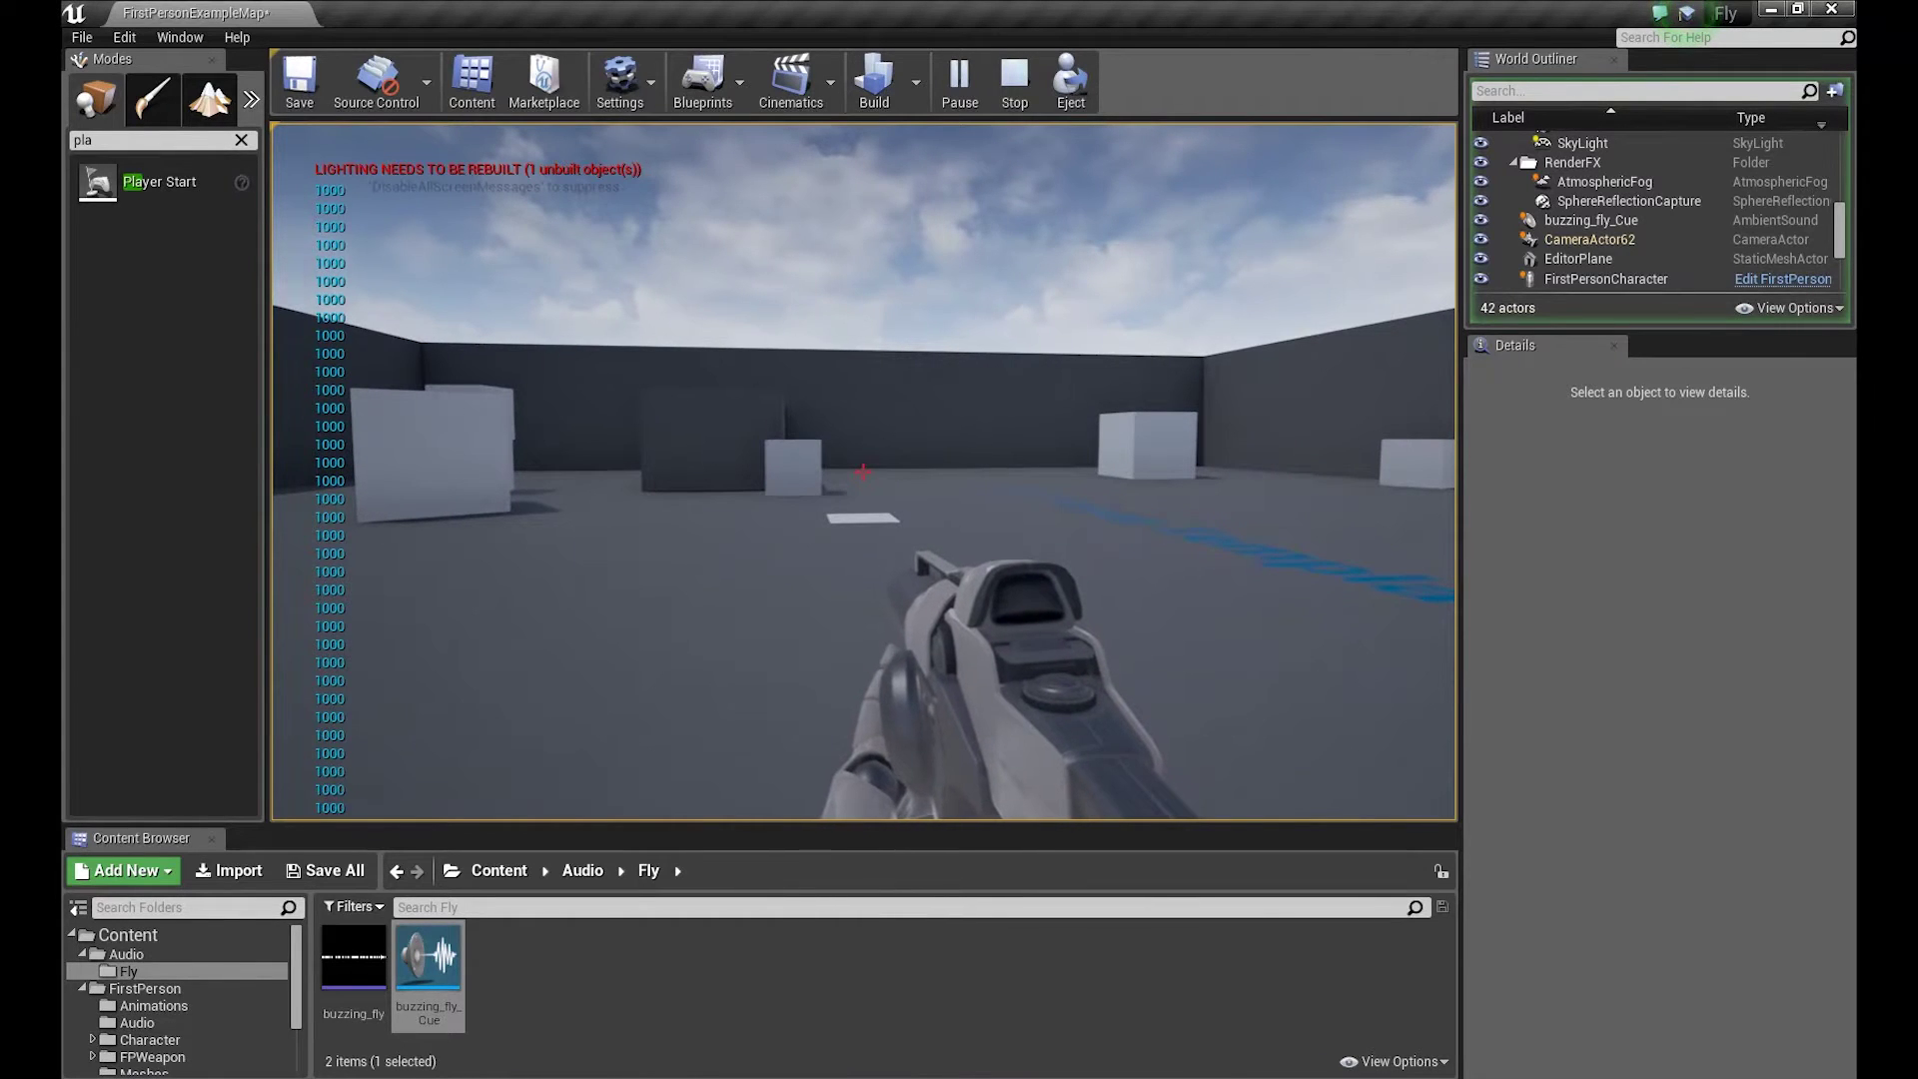
key(w)
key(Escape)
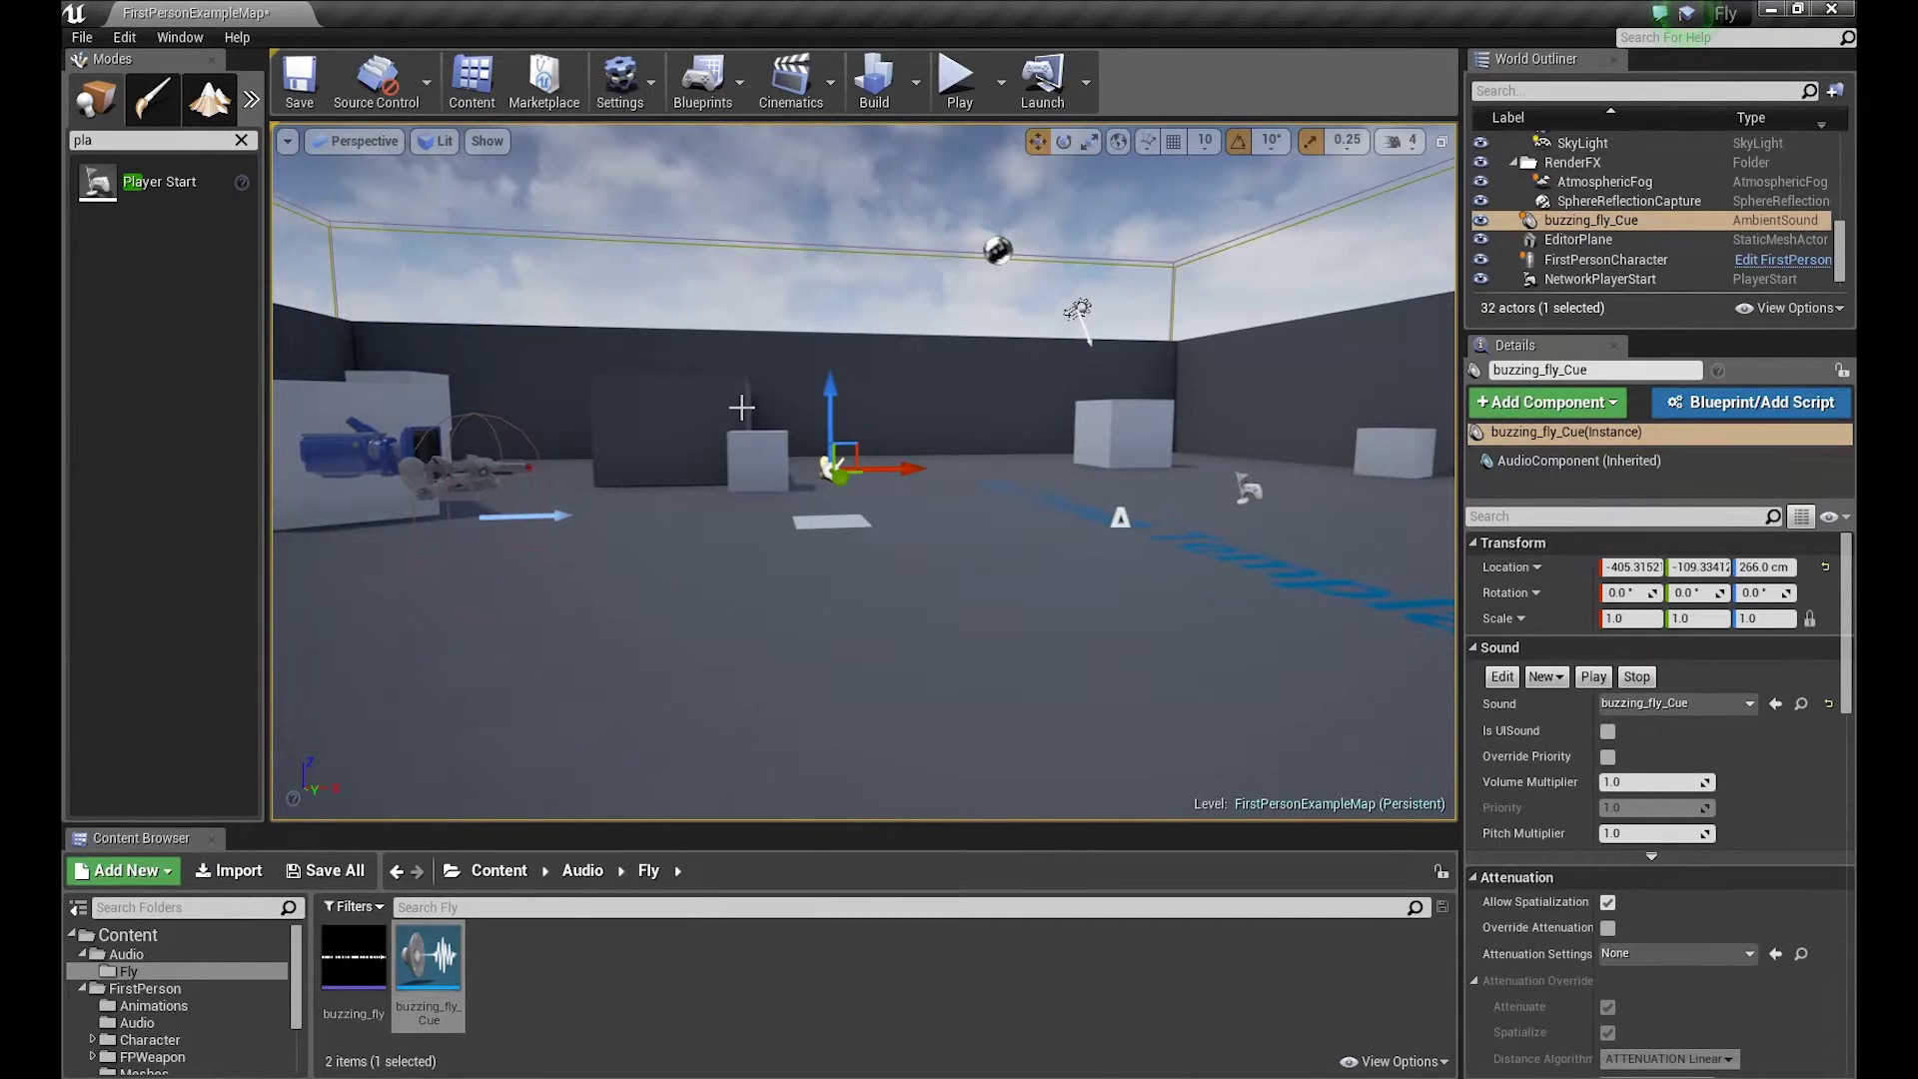
- Open buzzing_fly_Cue, enable Override Attenuation on its output and expand the attenuation overrides
double_click(449, 957)
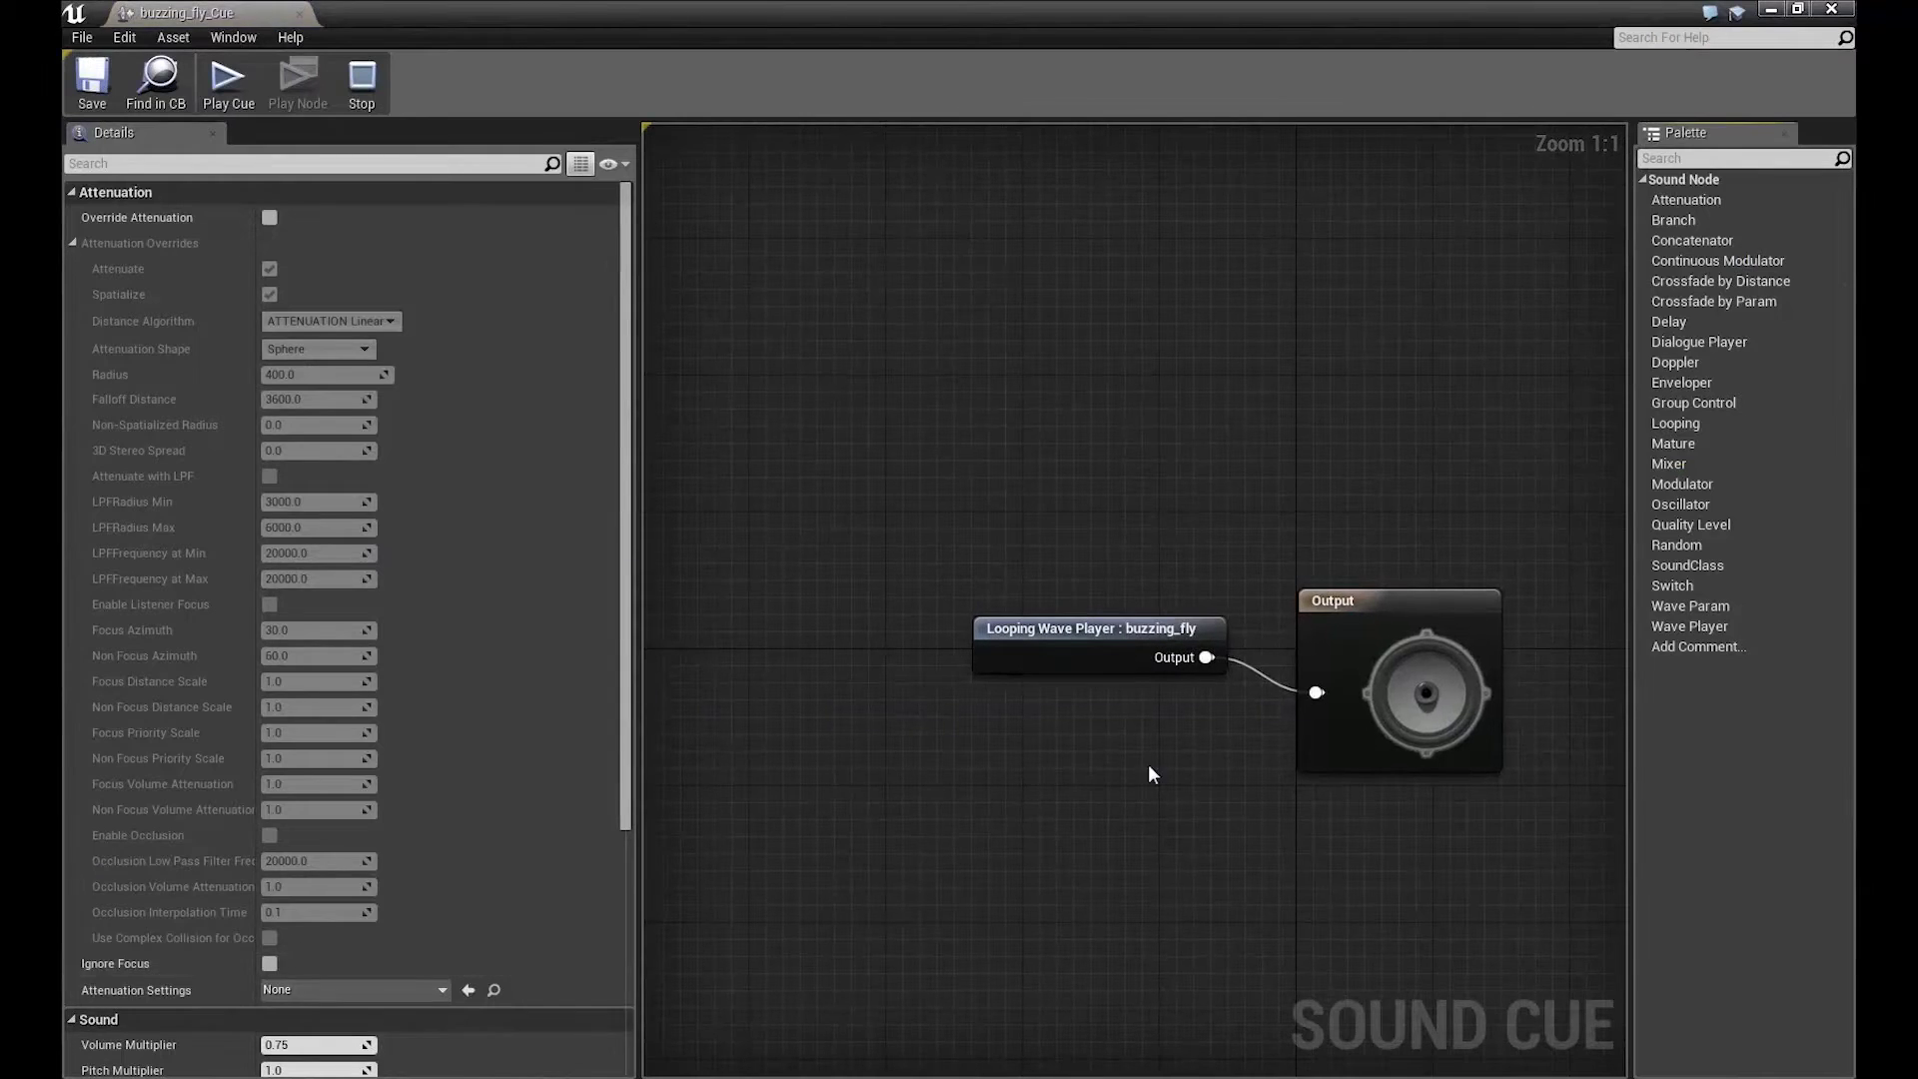
click(1357, 664)
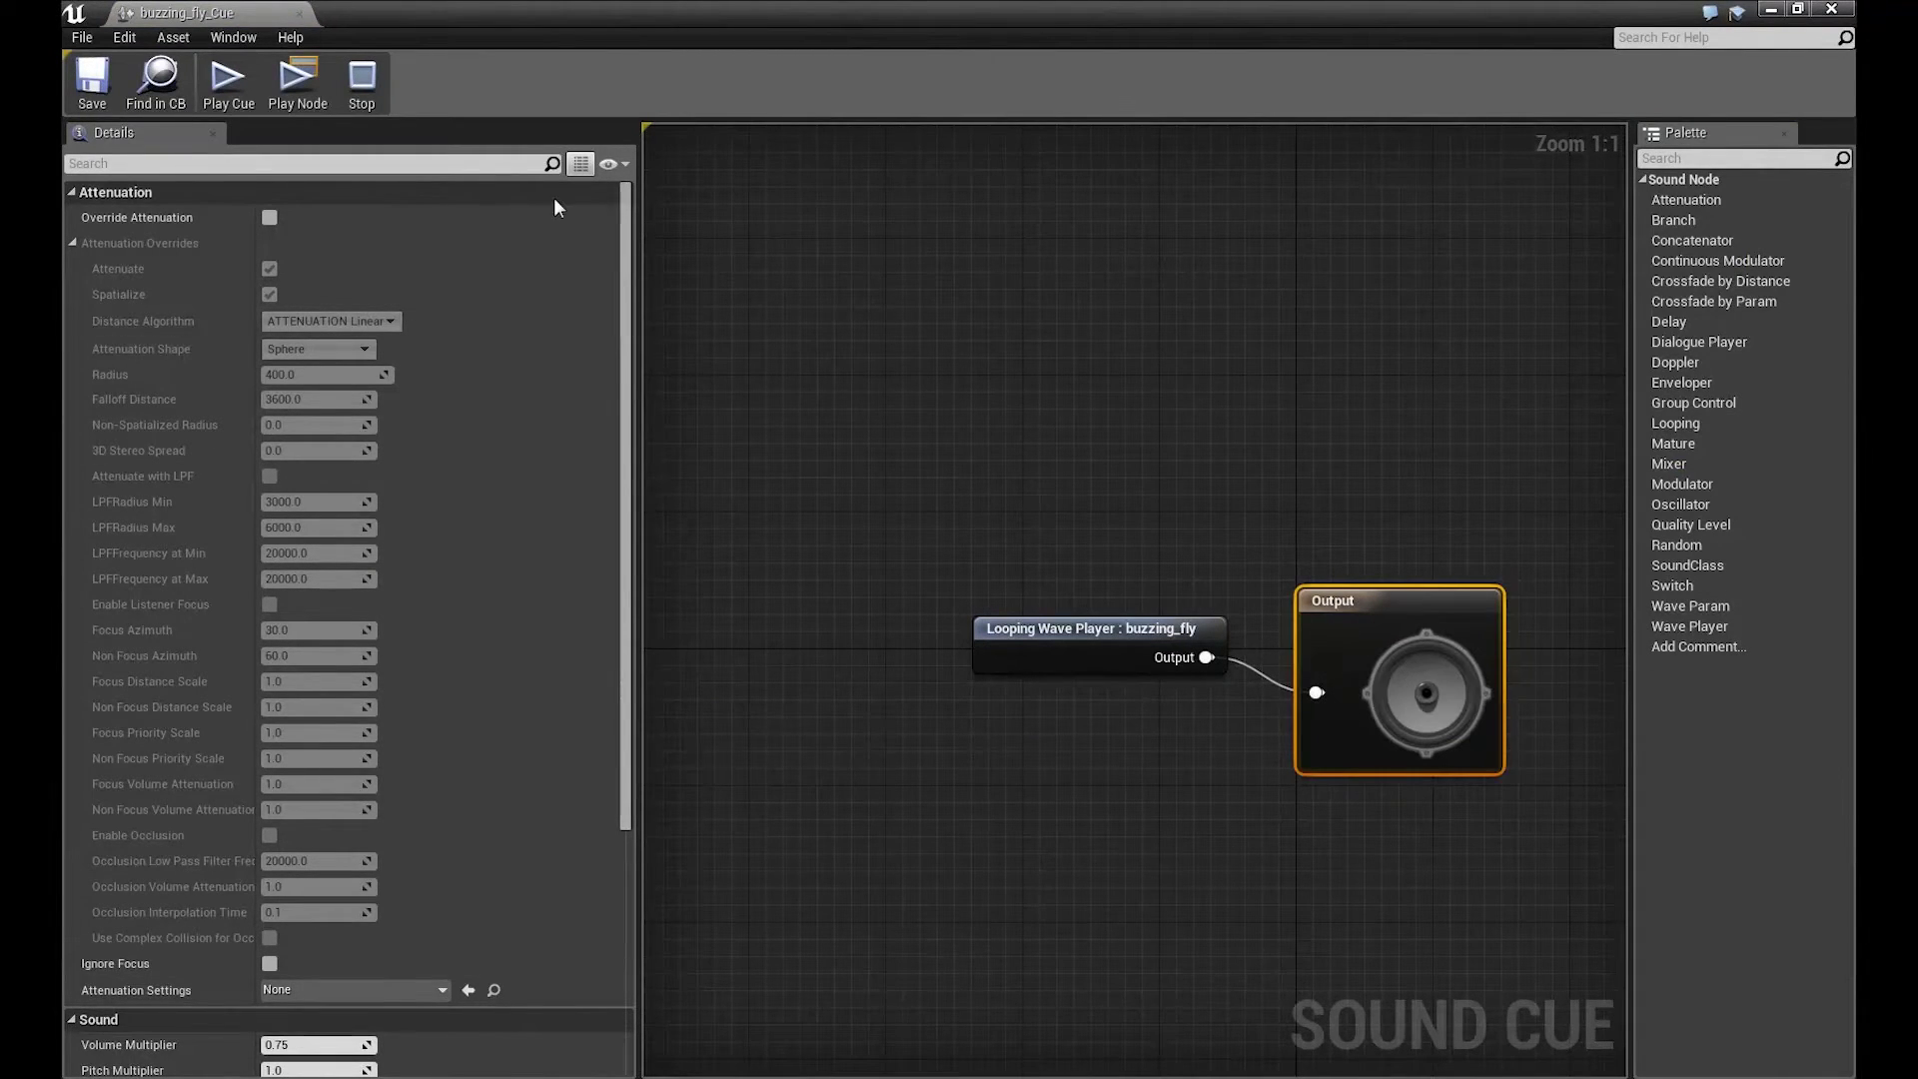
click(80, 243)
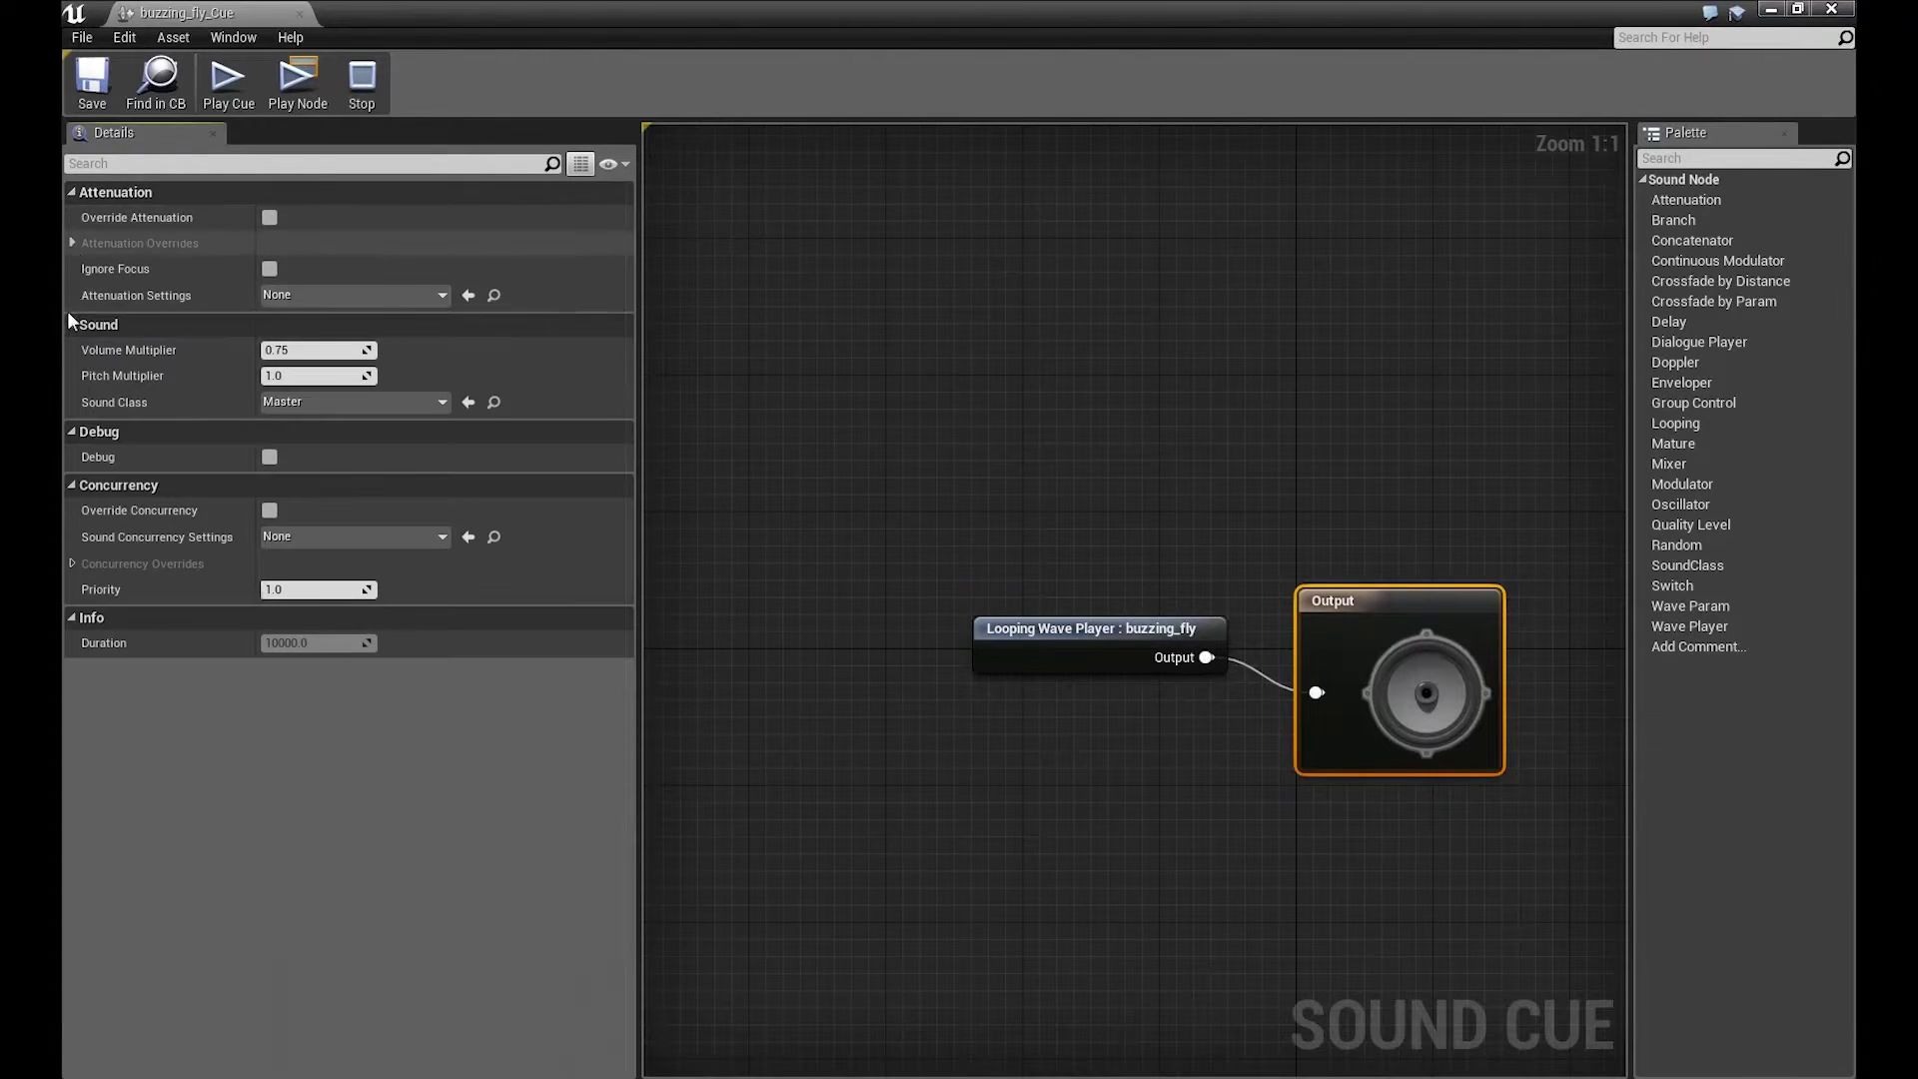
click(268, 219)
click(72, 243)
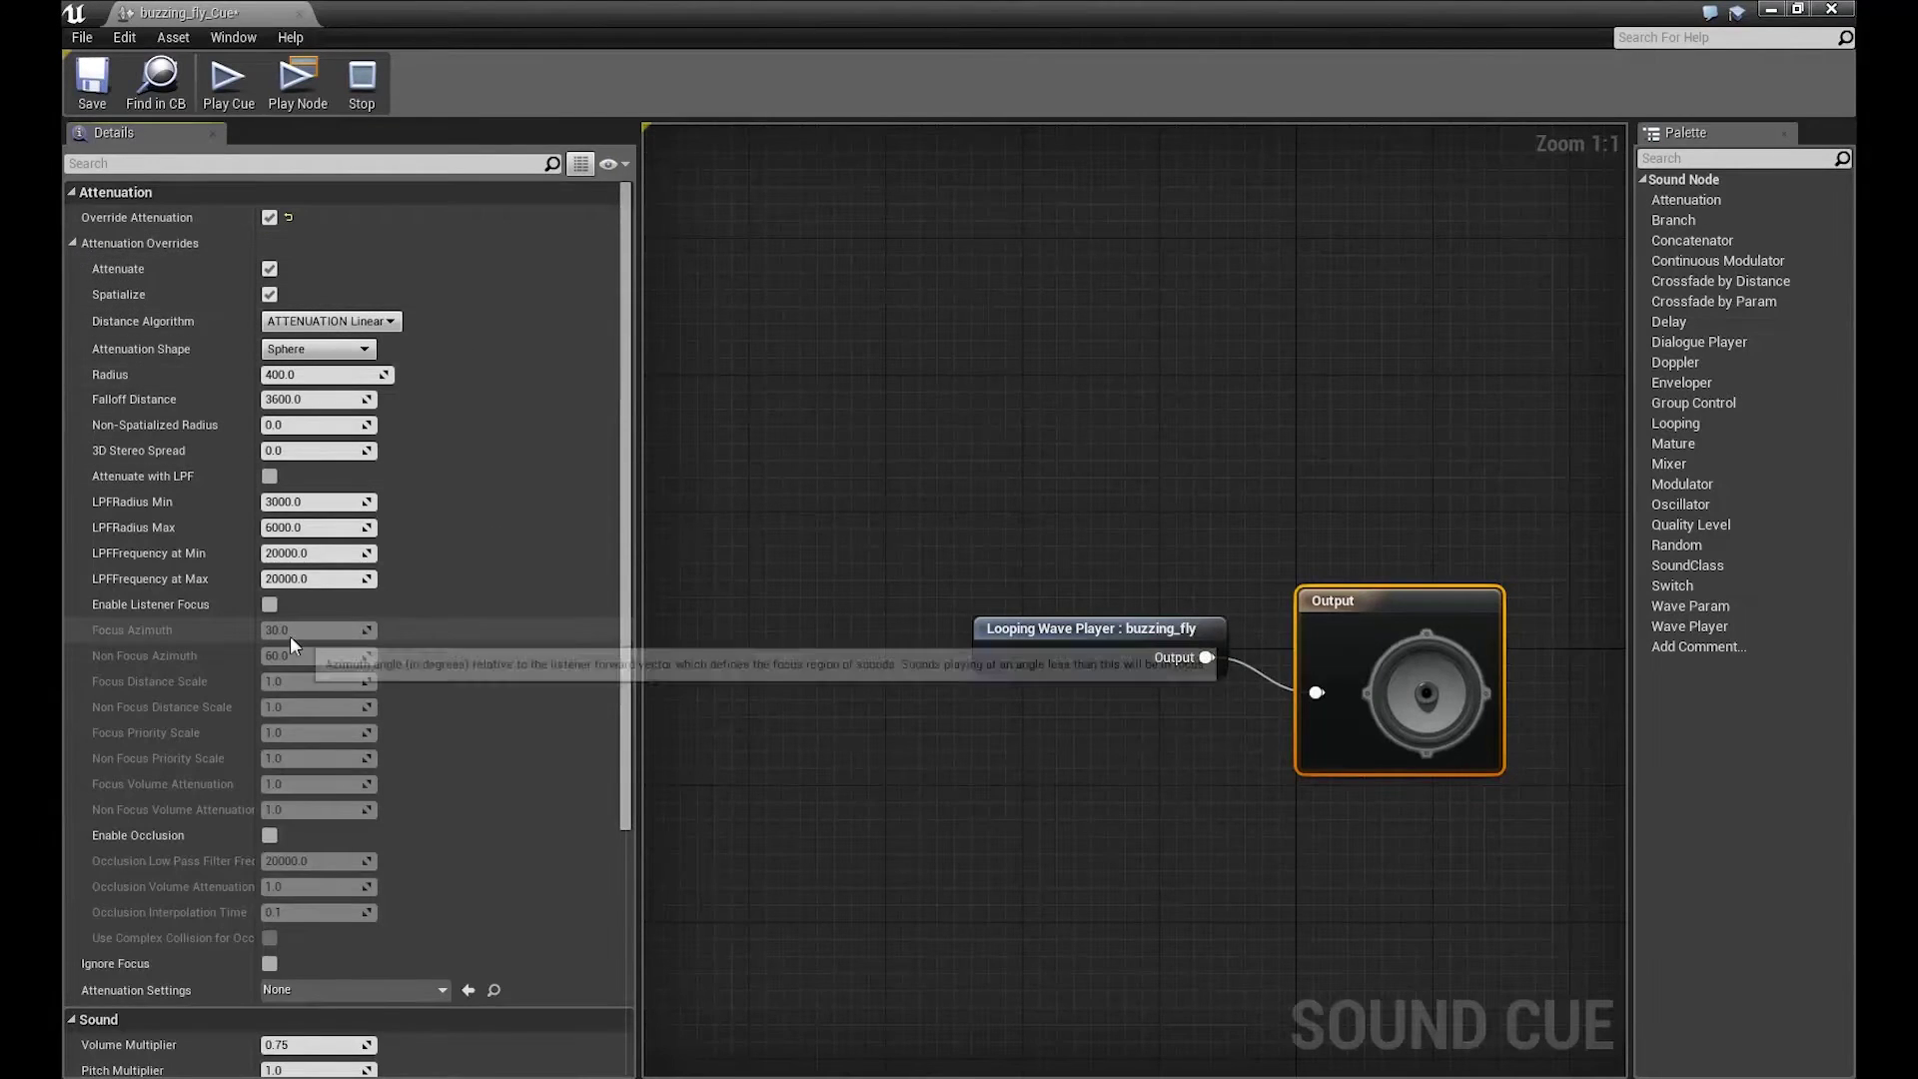
- Turn off Override Attenuation in buzzing_fly_Cue, save the cue and dock its editor alongside the level
click(73, 243)
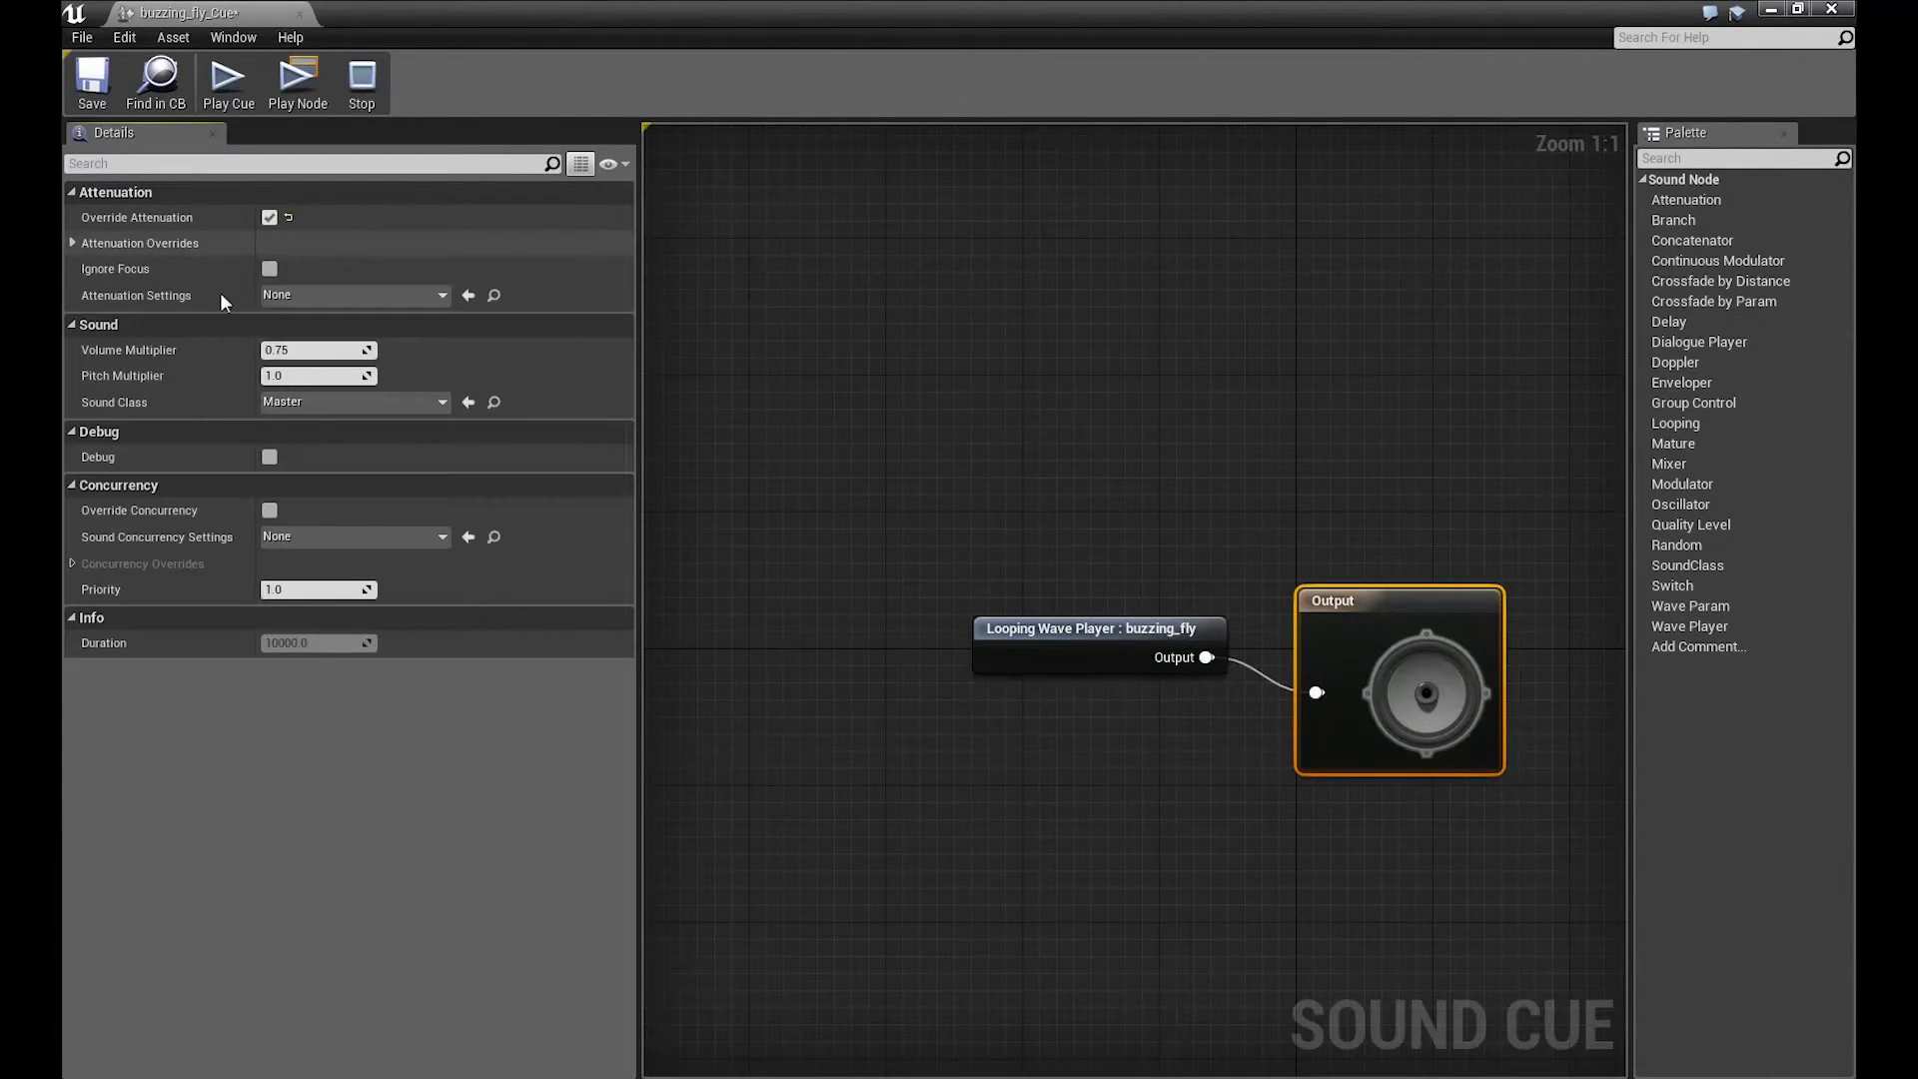
click(269, 218)
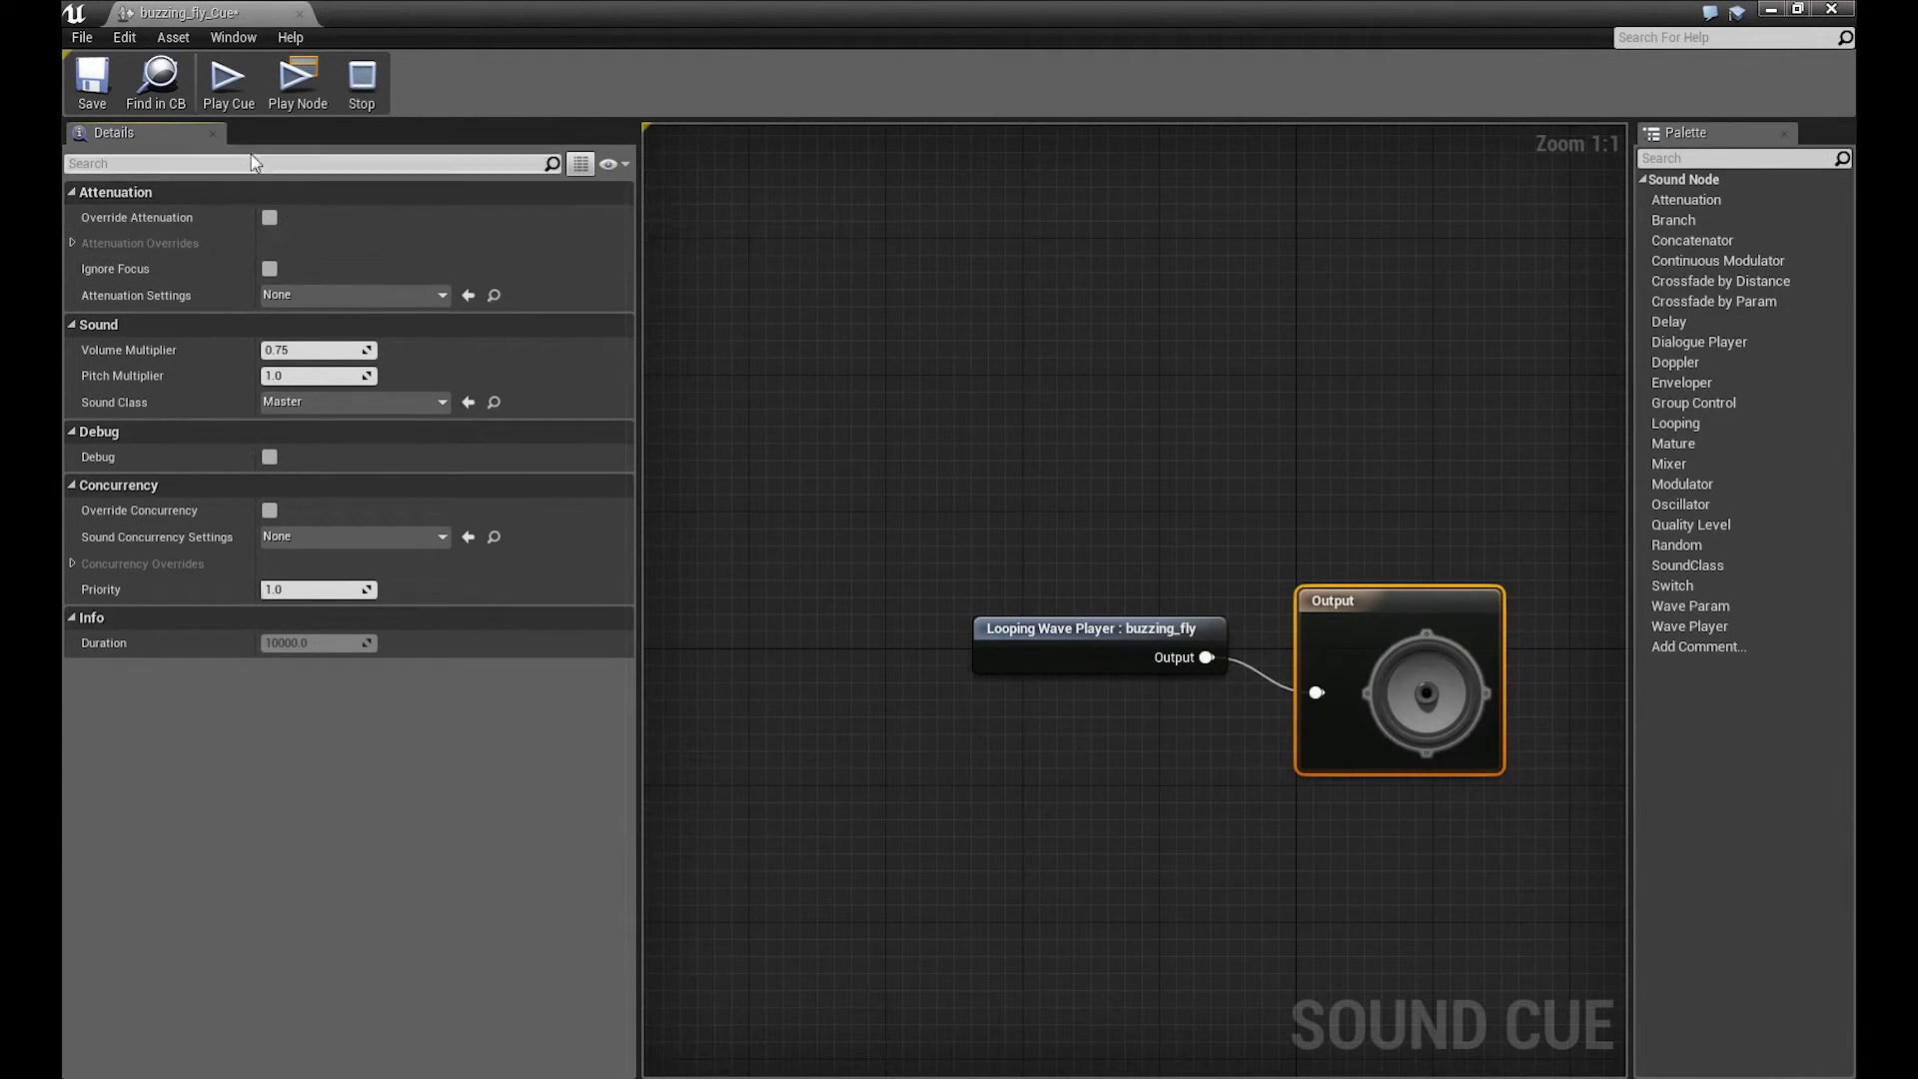
click(94, 84)
drag(192, 13, 301, 12)
click(300, 12)
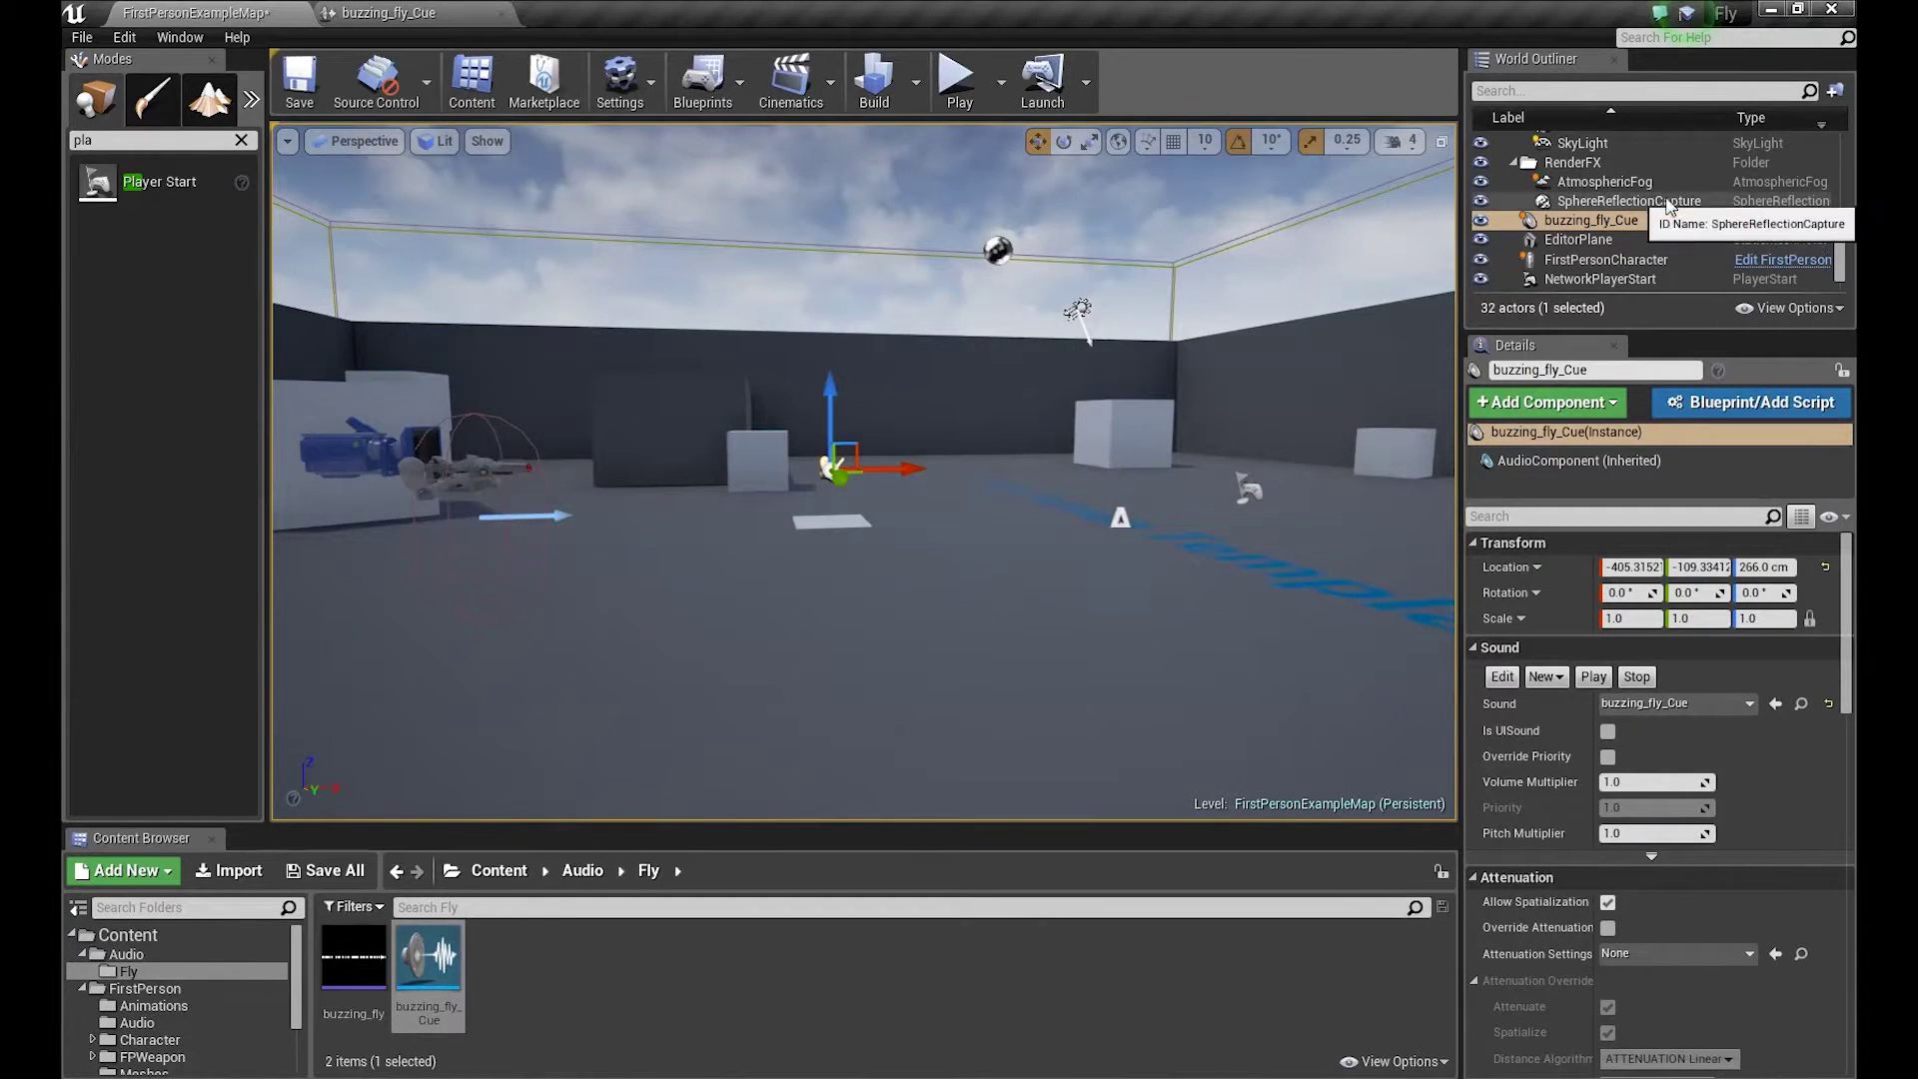
- Enable Override Attenuation on the placed buzzing_fly_Cue sound in the level
click(1632, 204)
click(1598, 221)
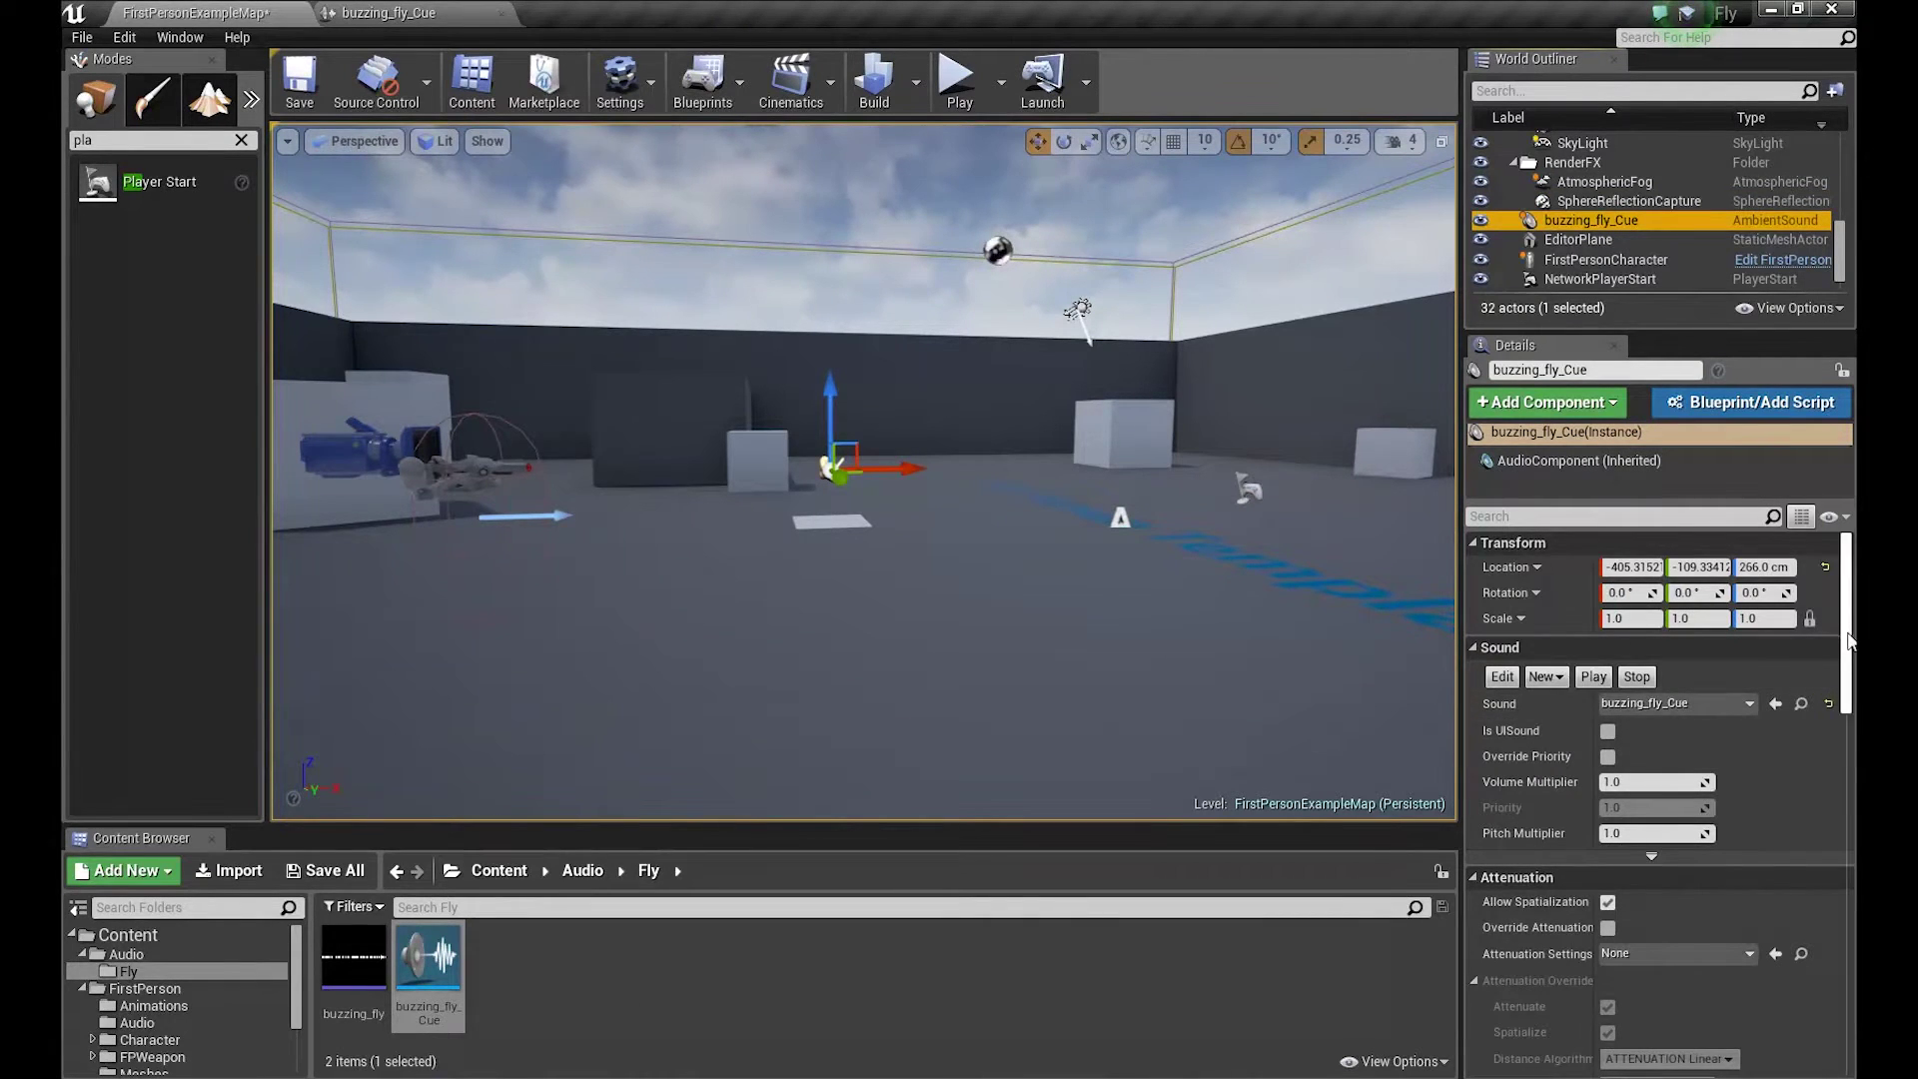
scroll(1836, 704, down, 5)
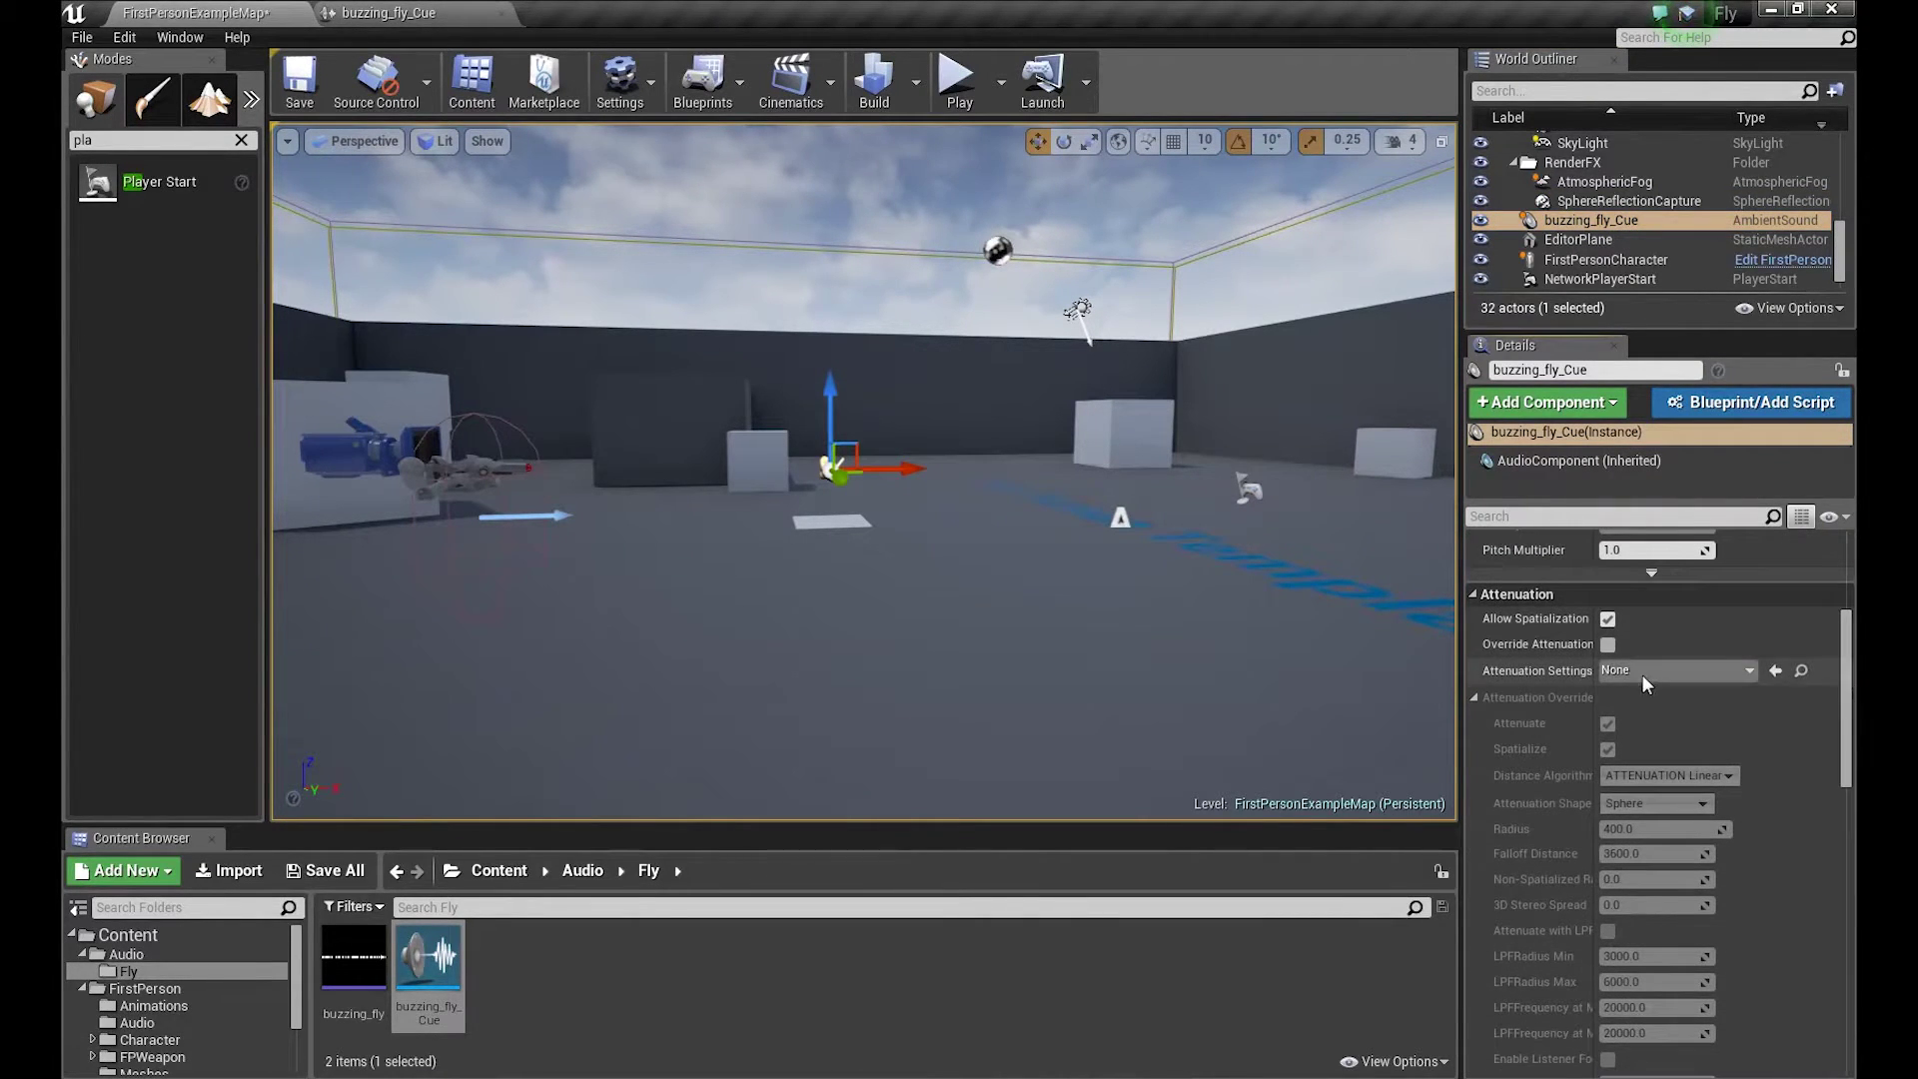
click(1607, 645)
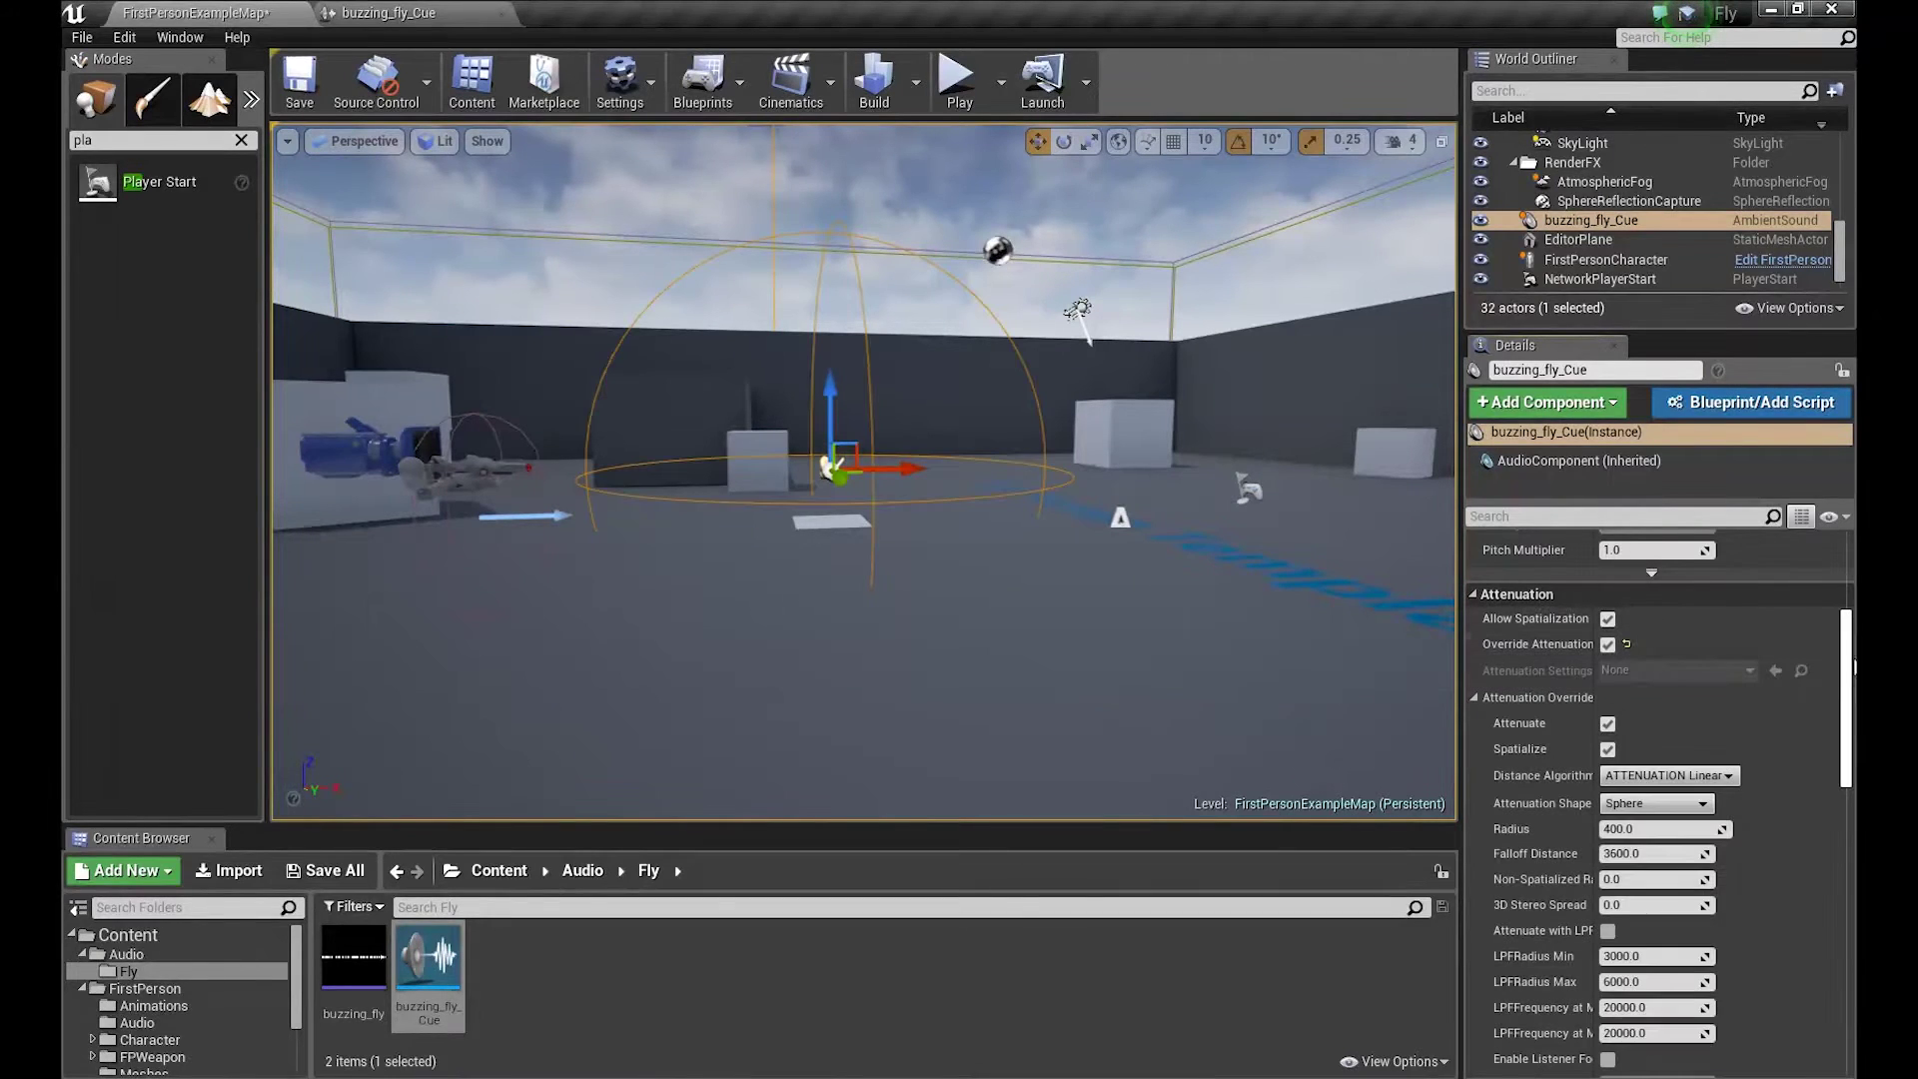
scroll(1849, 662, down, 1)
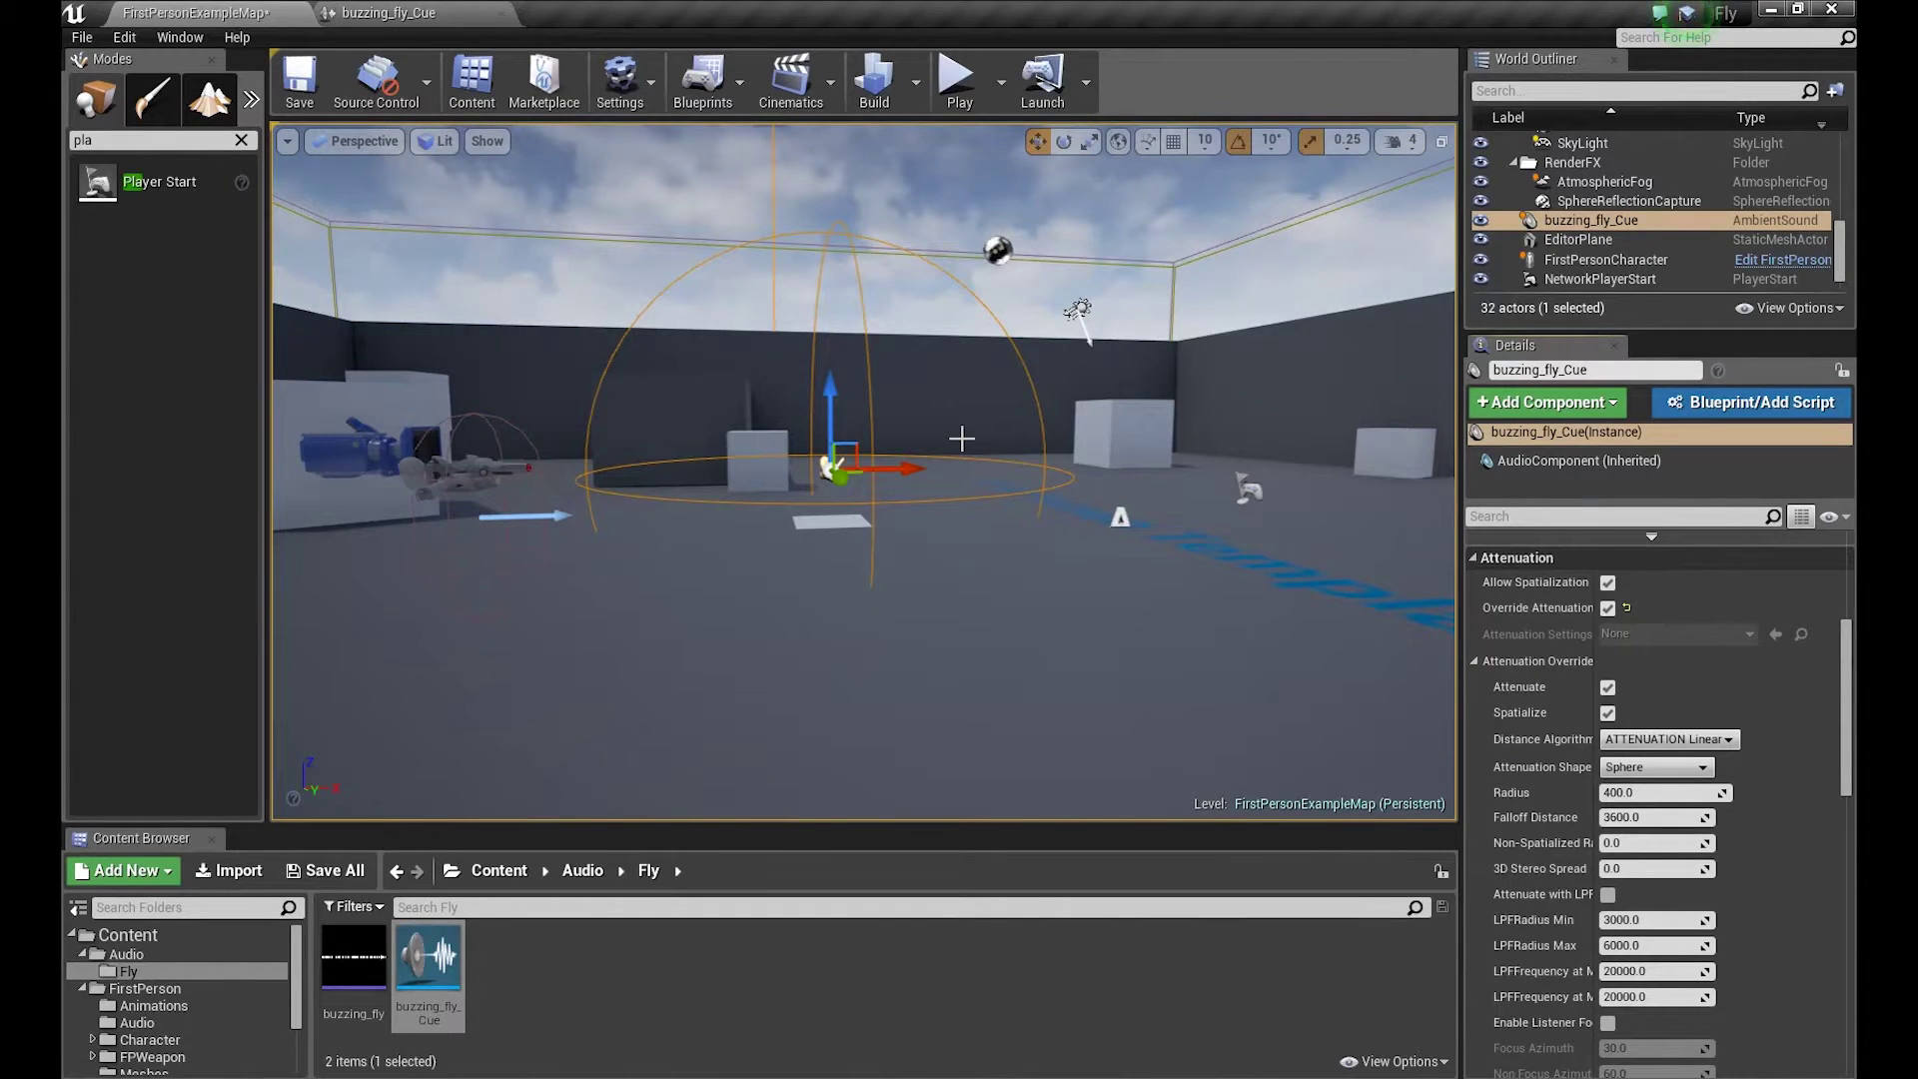
- Duplicate the placed fly sound onto the open floor beside the plane and set the copy's attenuation radius to 800
key(s)
right_drag(1122, 536, 997, 505)
key(w)
key(s)
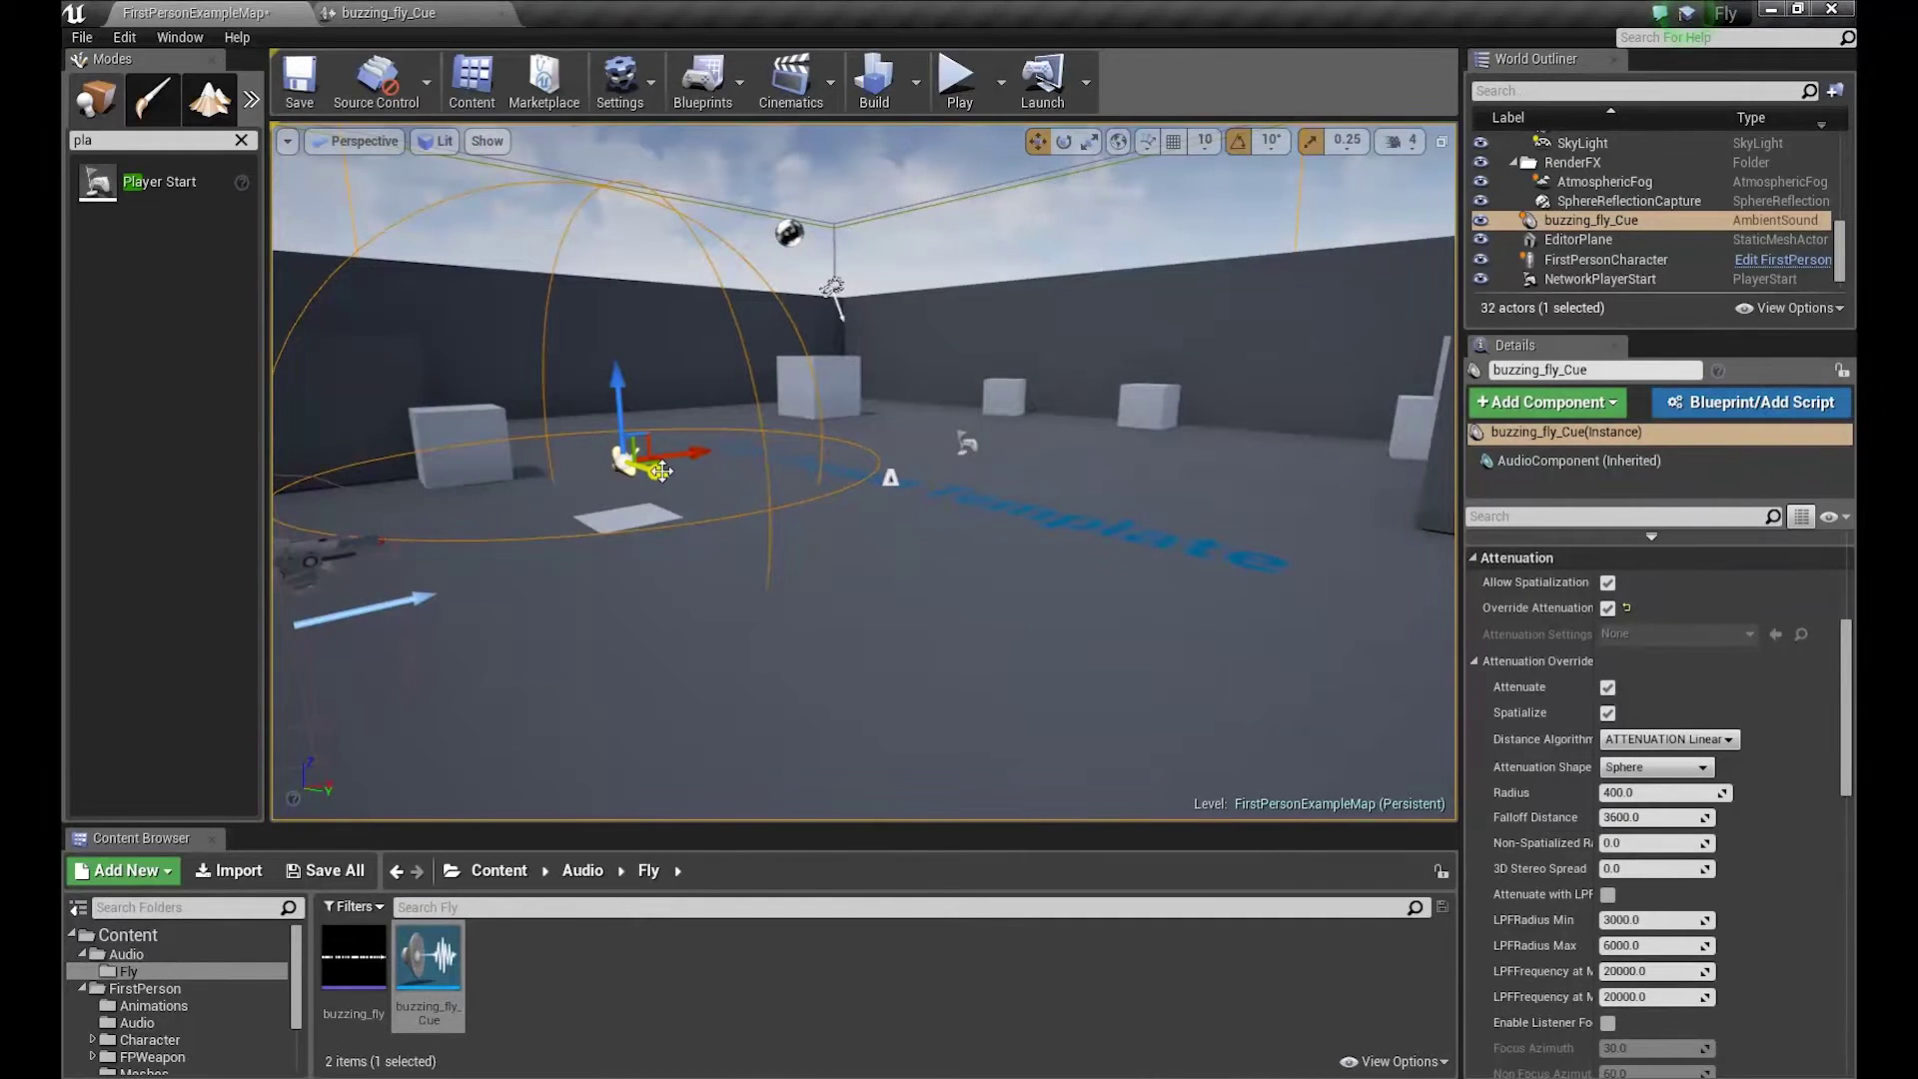
alt+drag(660, 470, 872, 531)
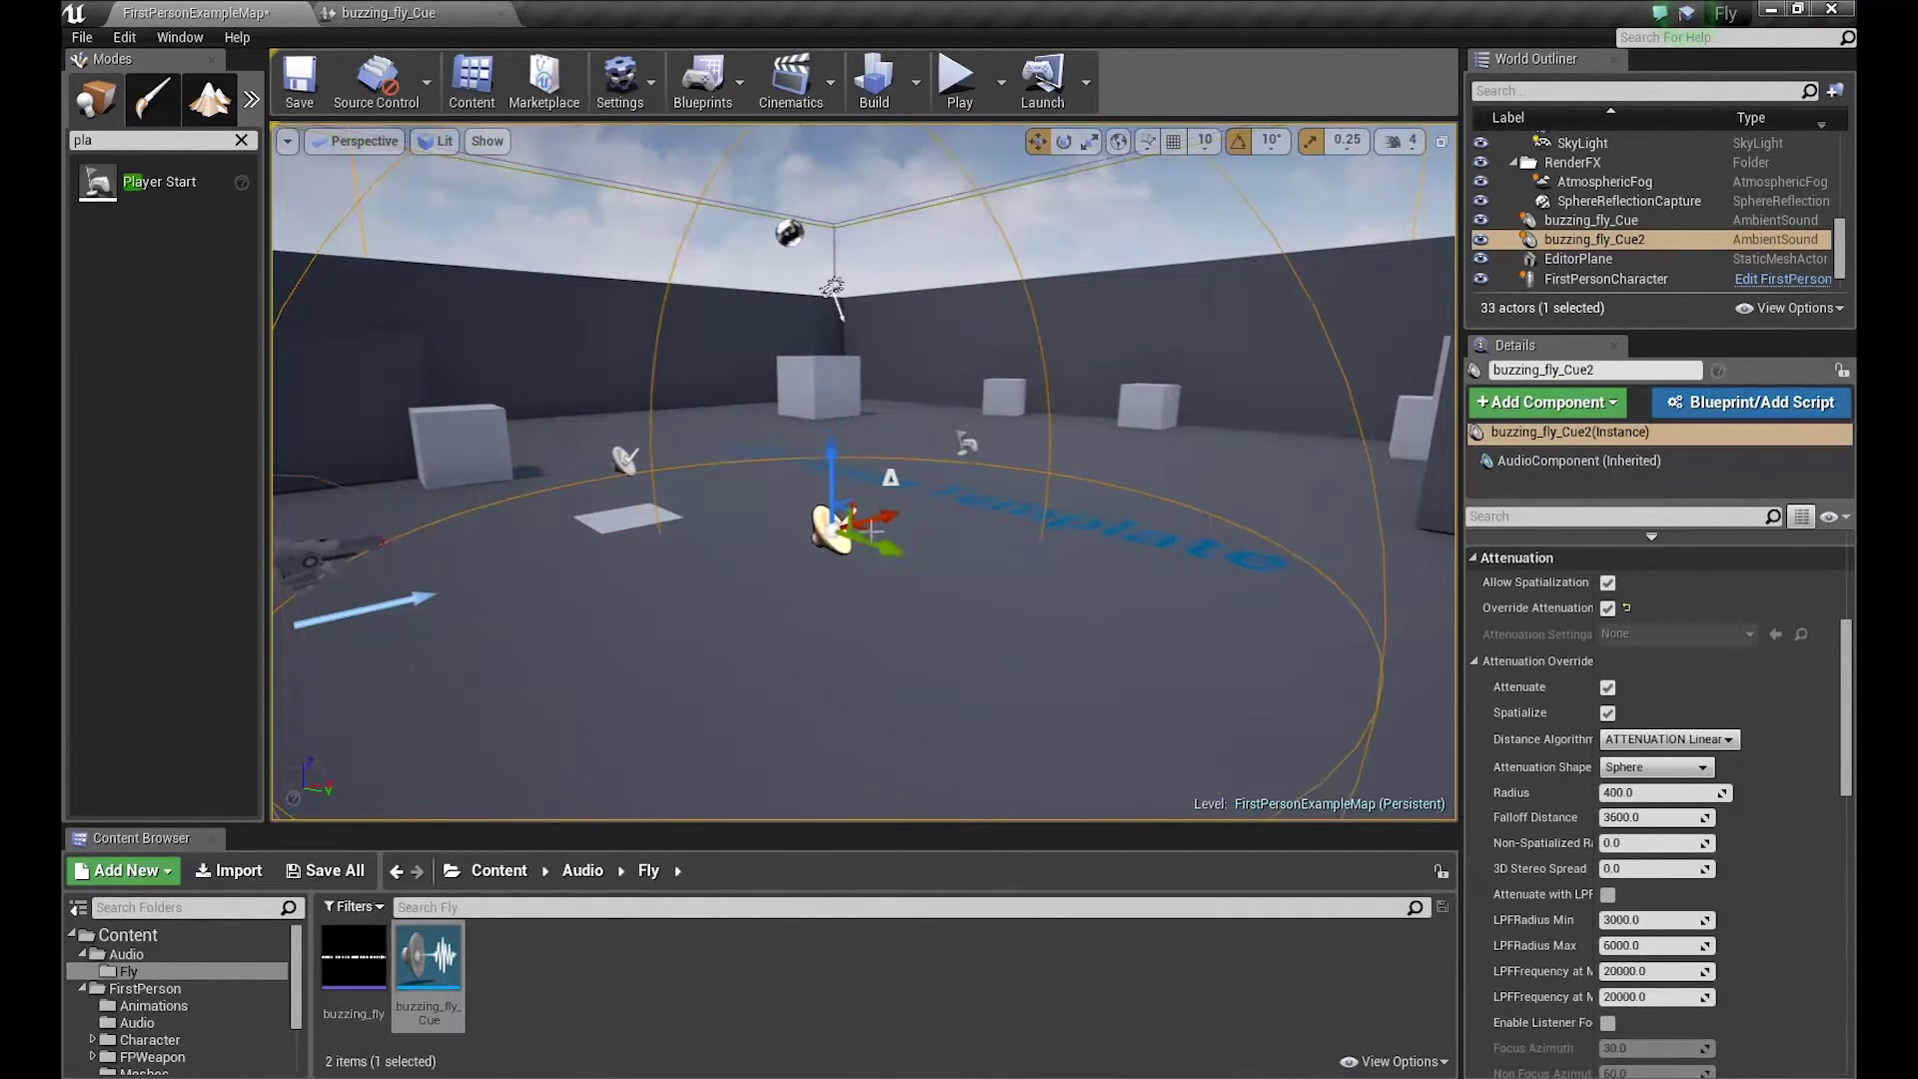
scroll(847, 510, down, 3)
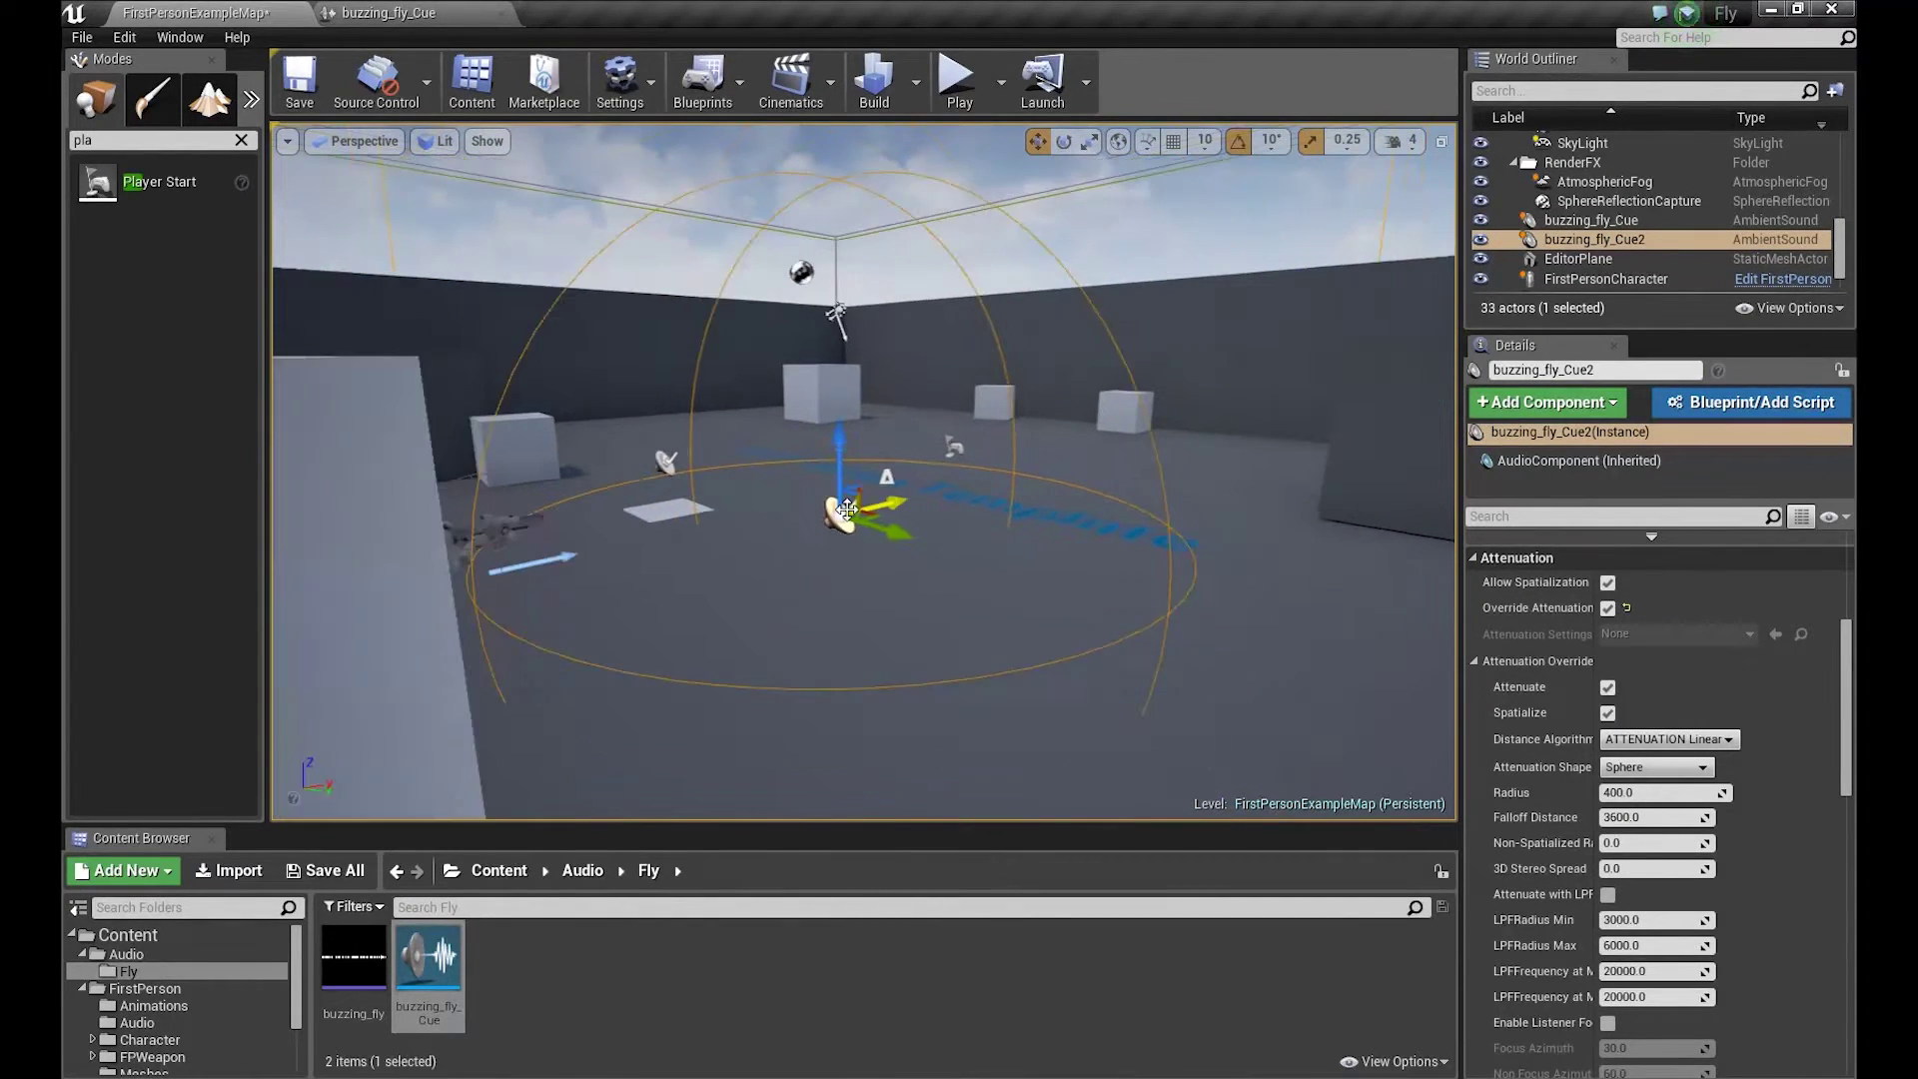
click(1660, 797)
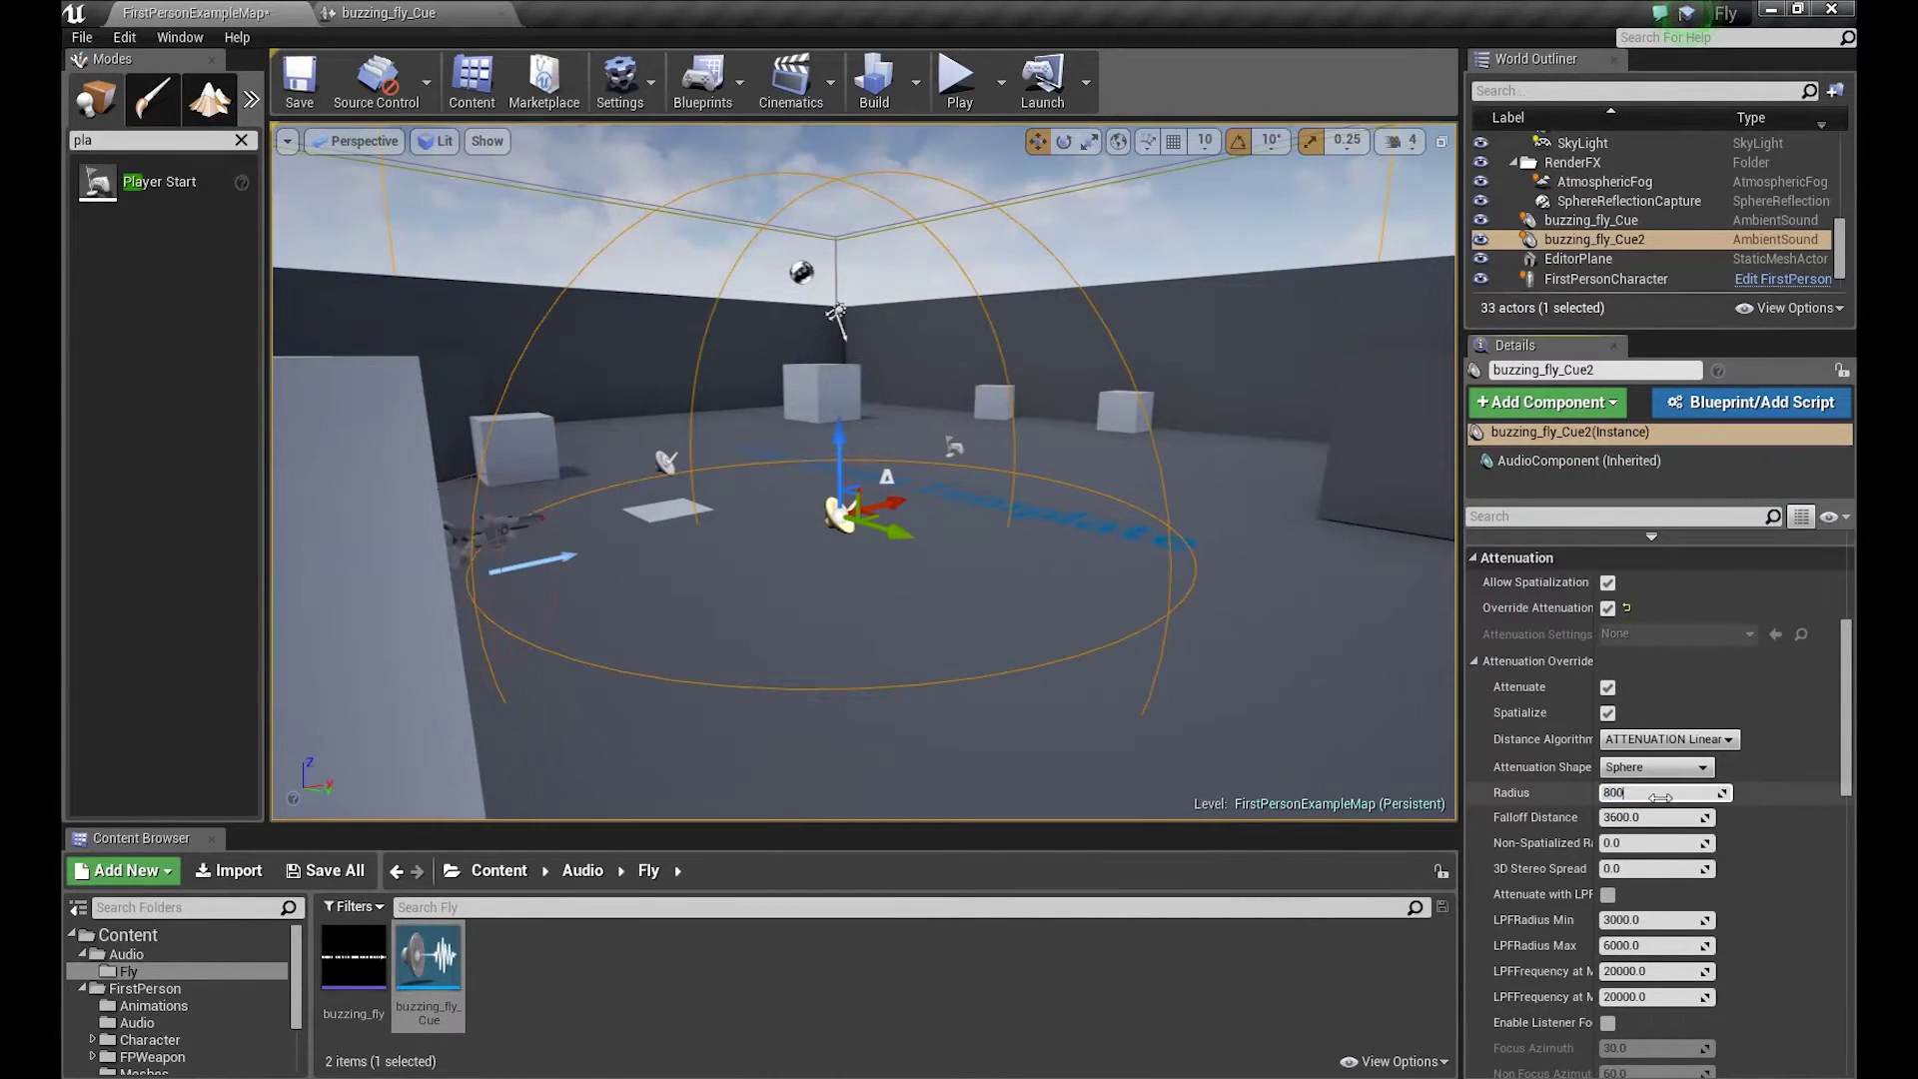
text(800)
key(Return)
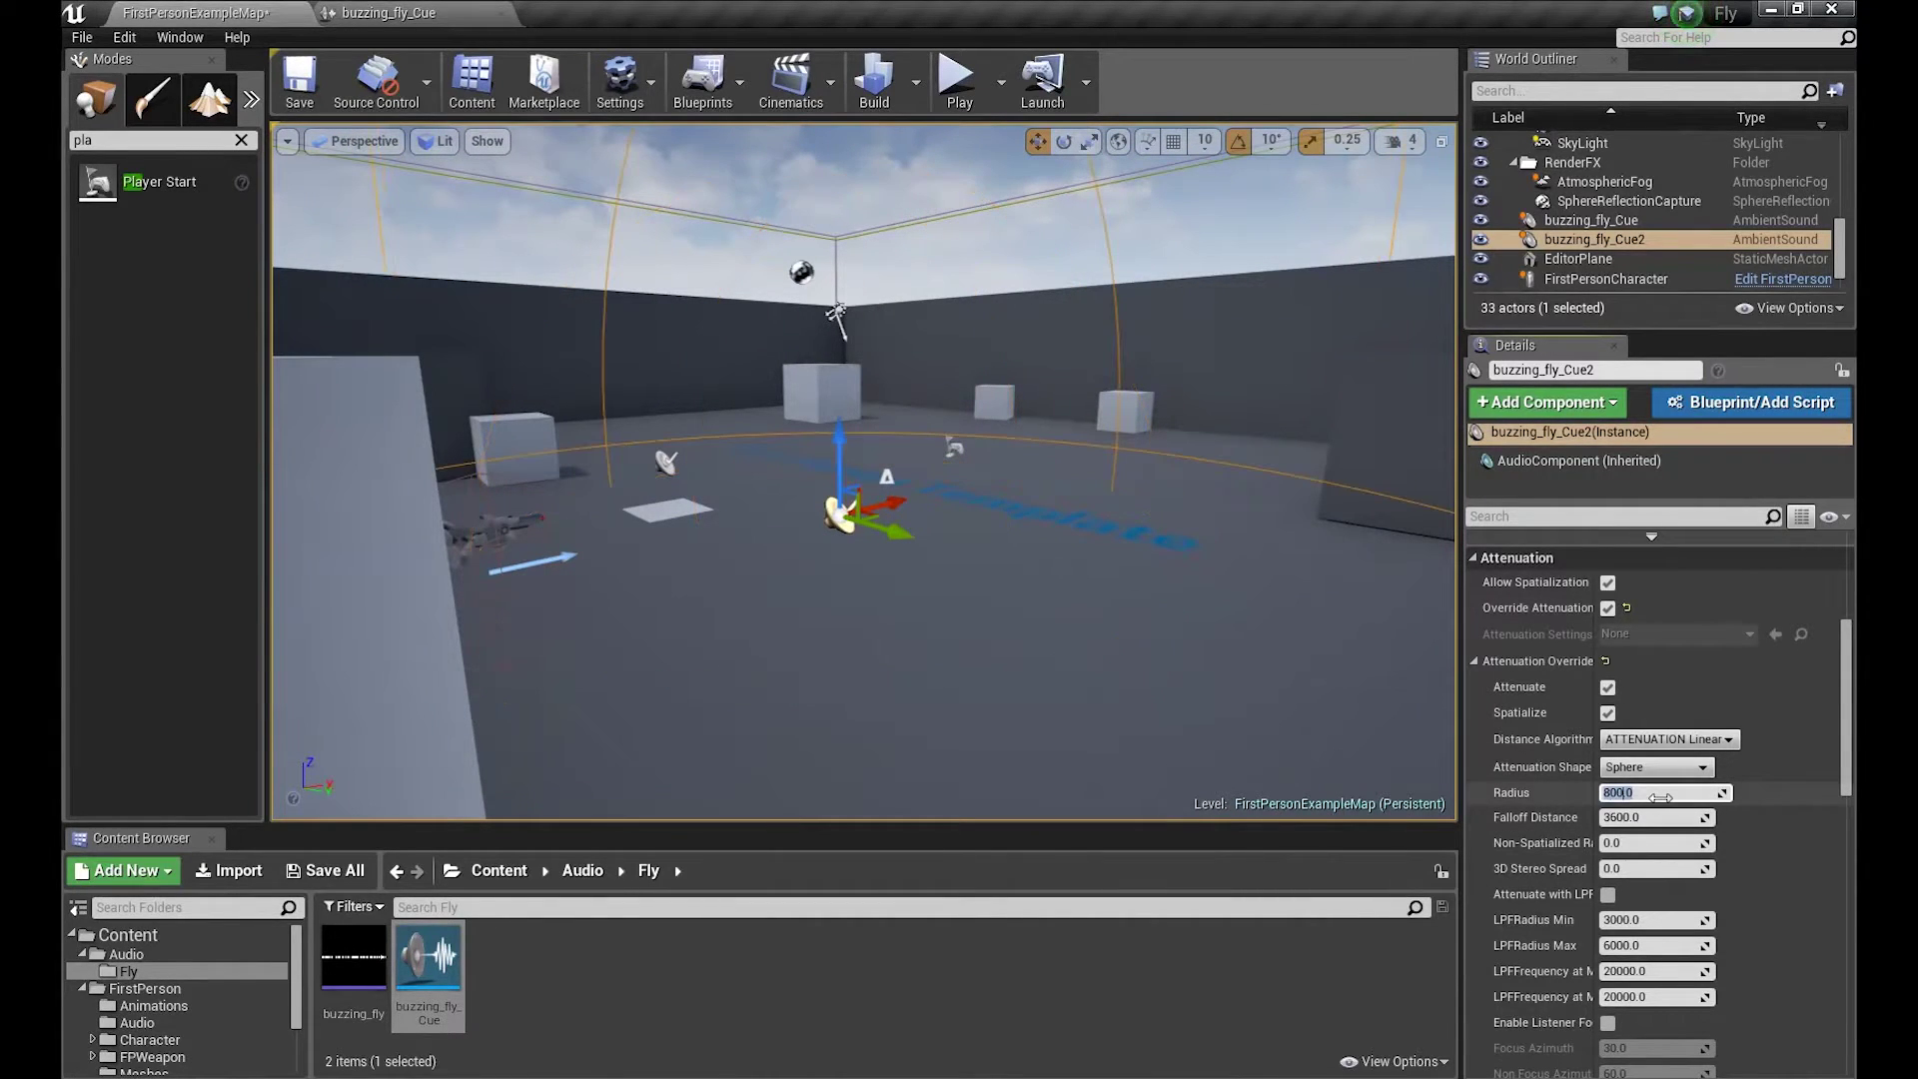
- Compare the attenuation settings of the original and copied fly sounds, and delete the copy
click(666, 460)
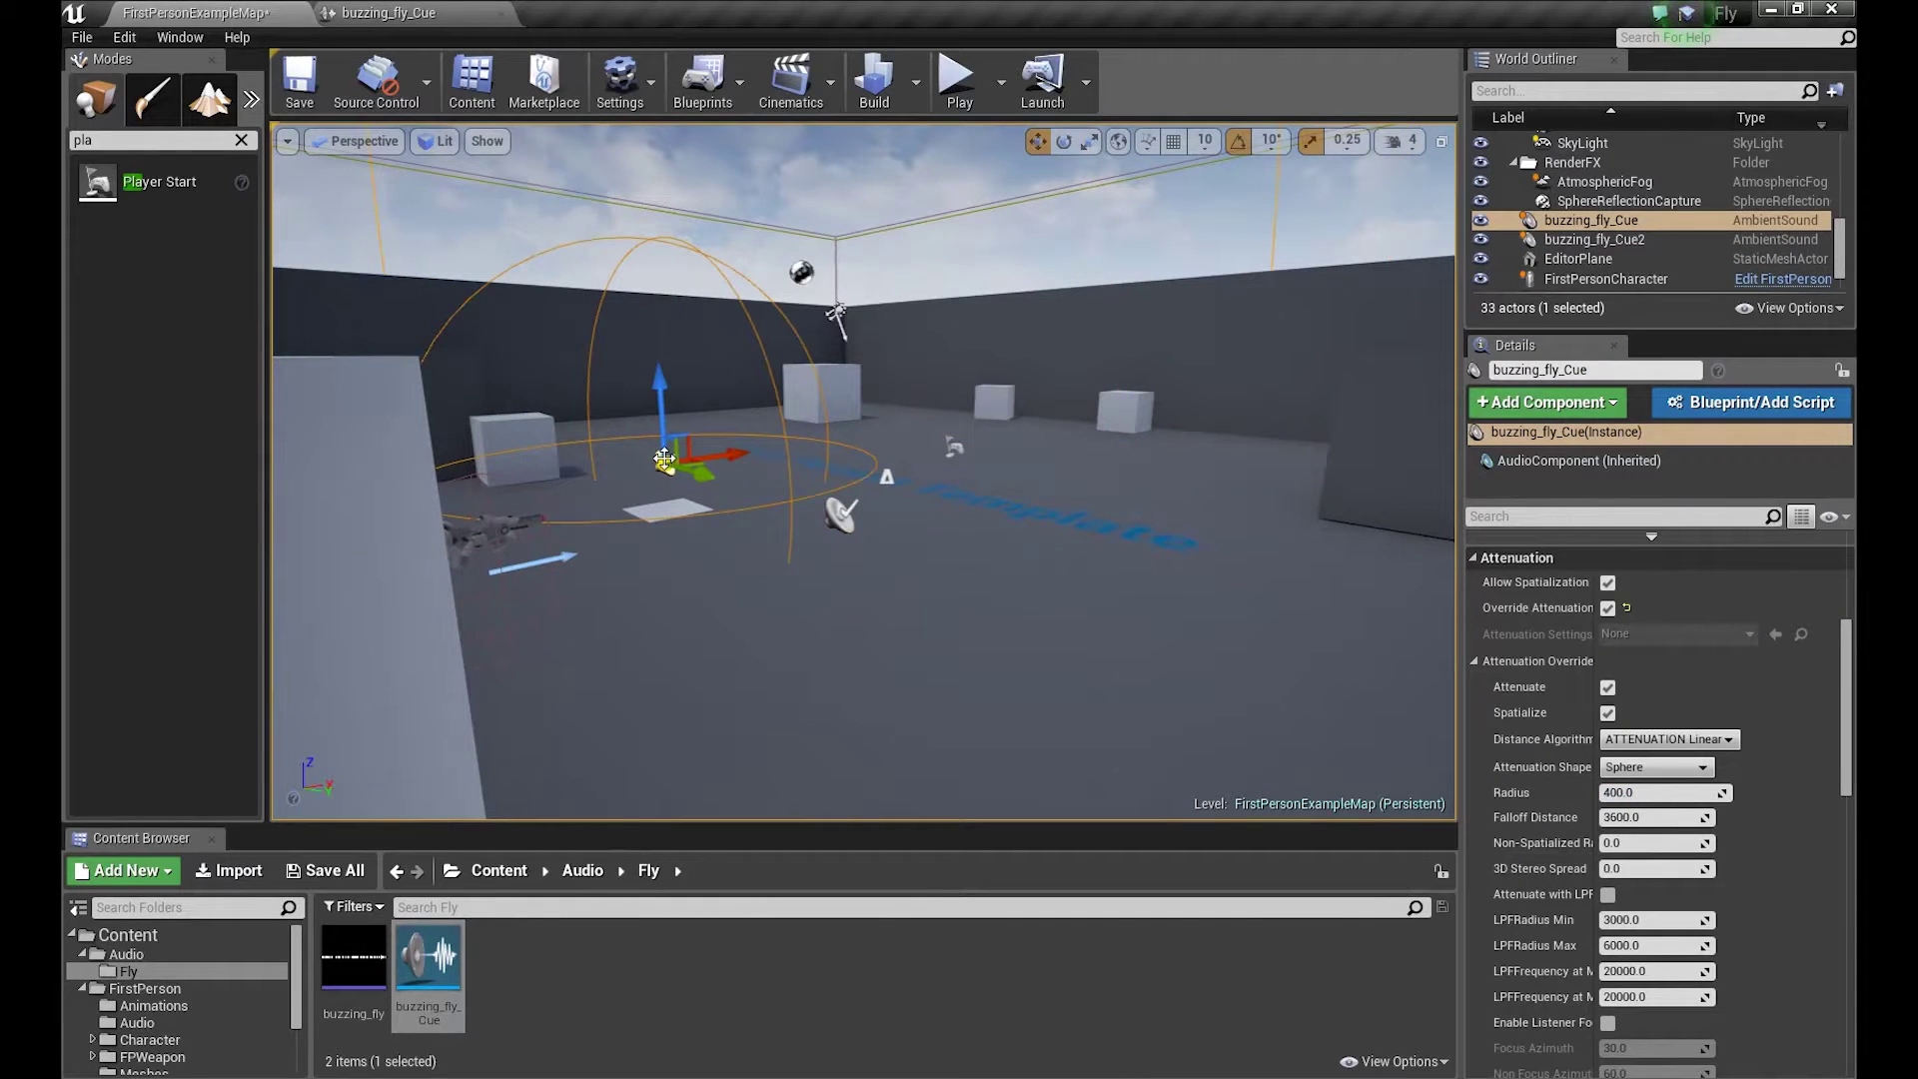
click(835, 513)
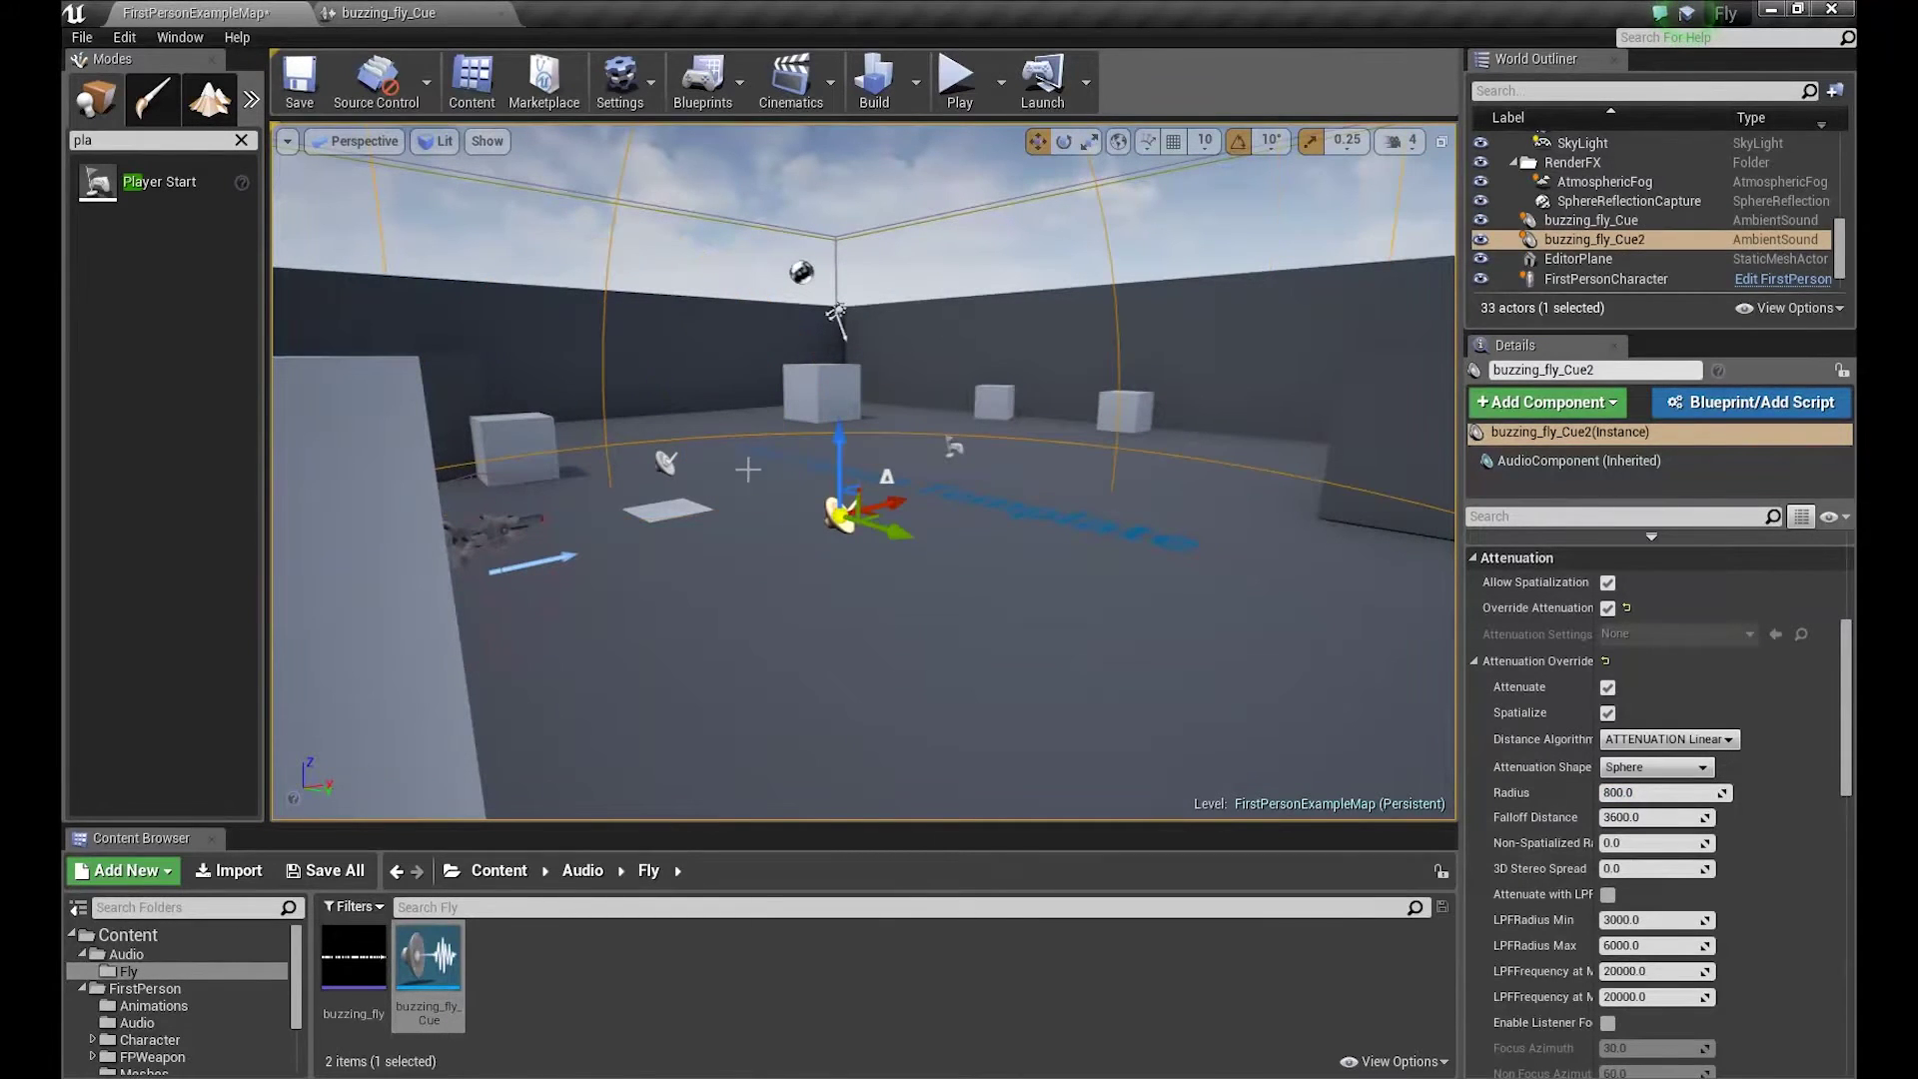
click(666, 460)
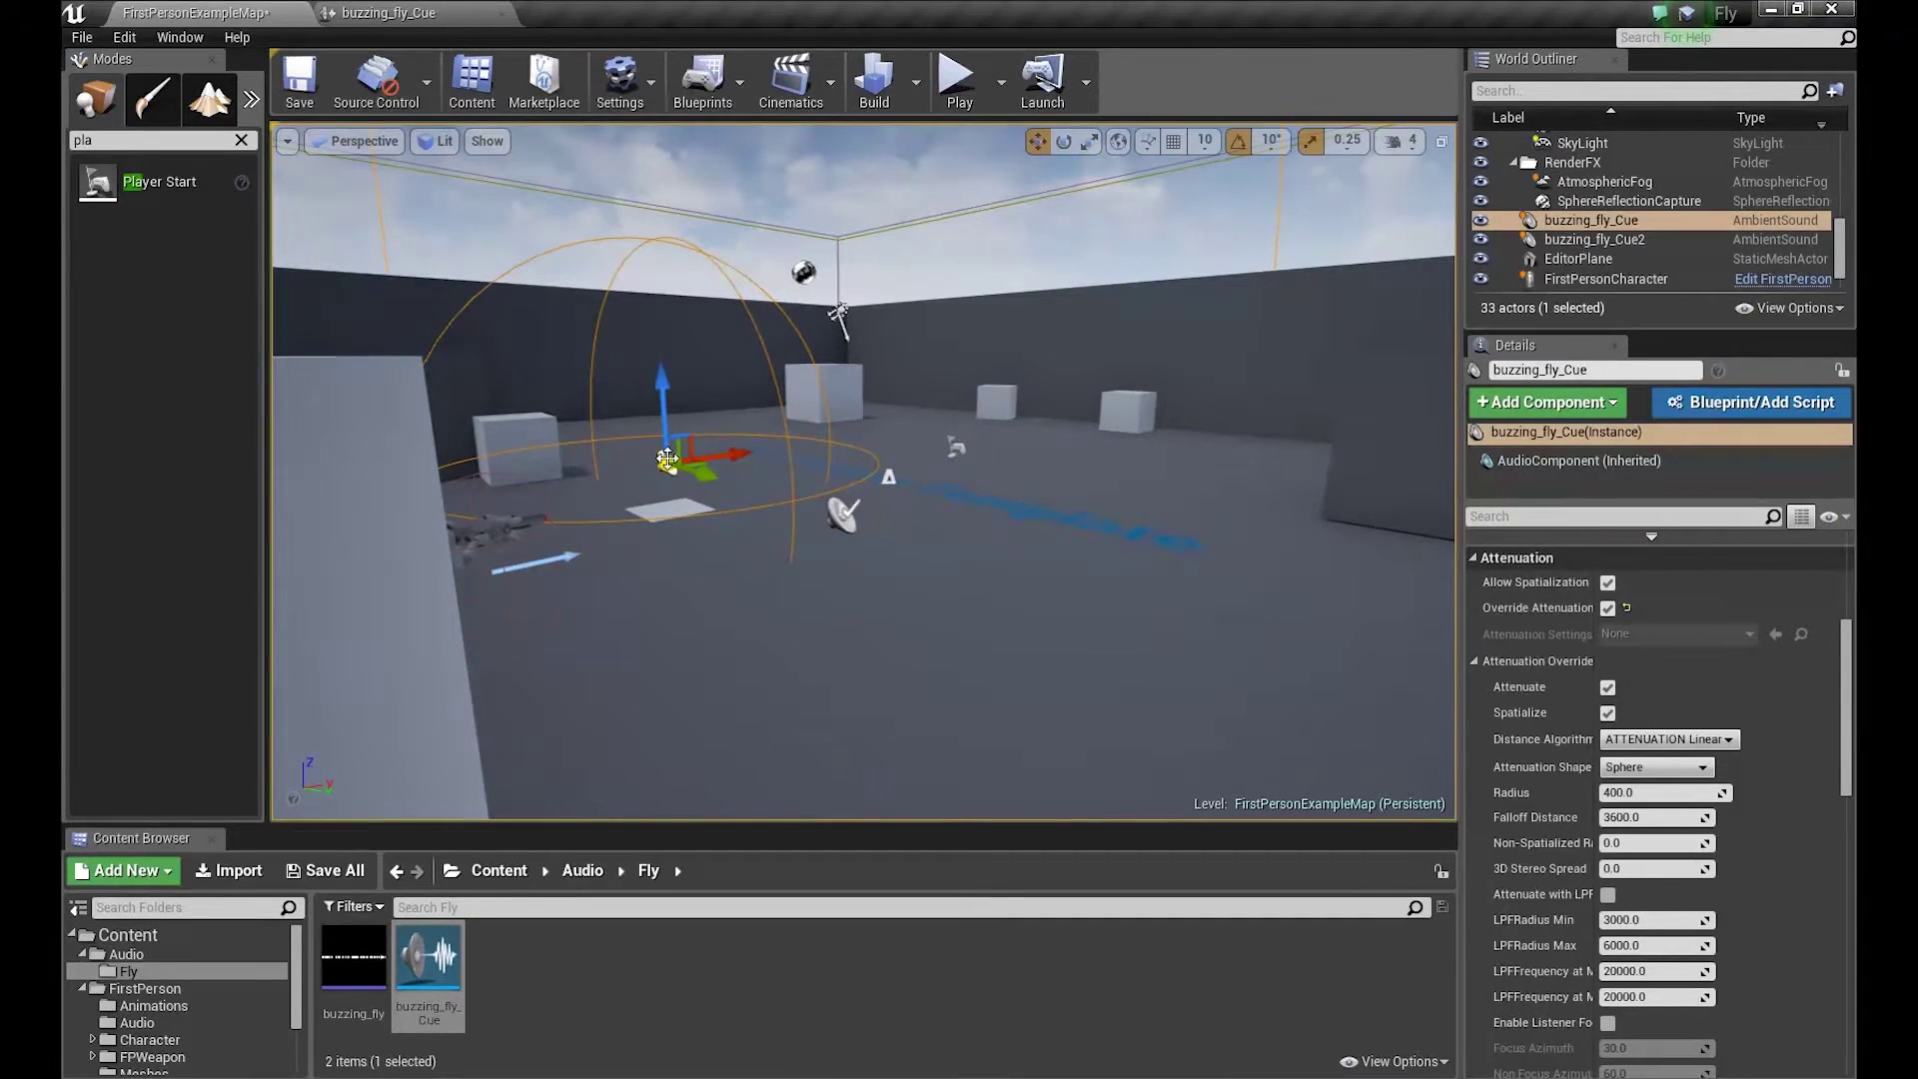
click(837, 511)
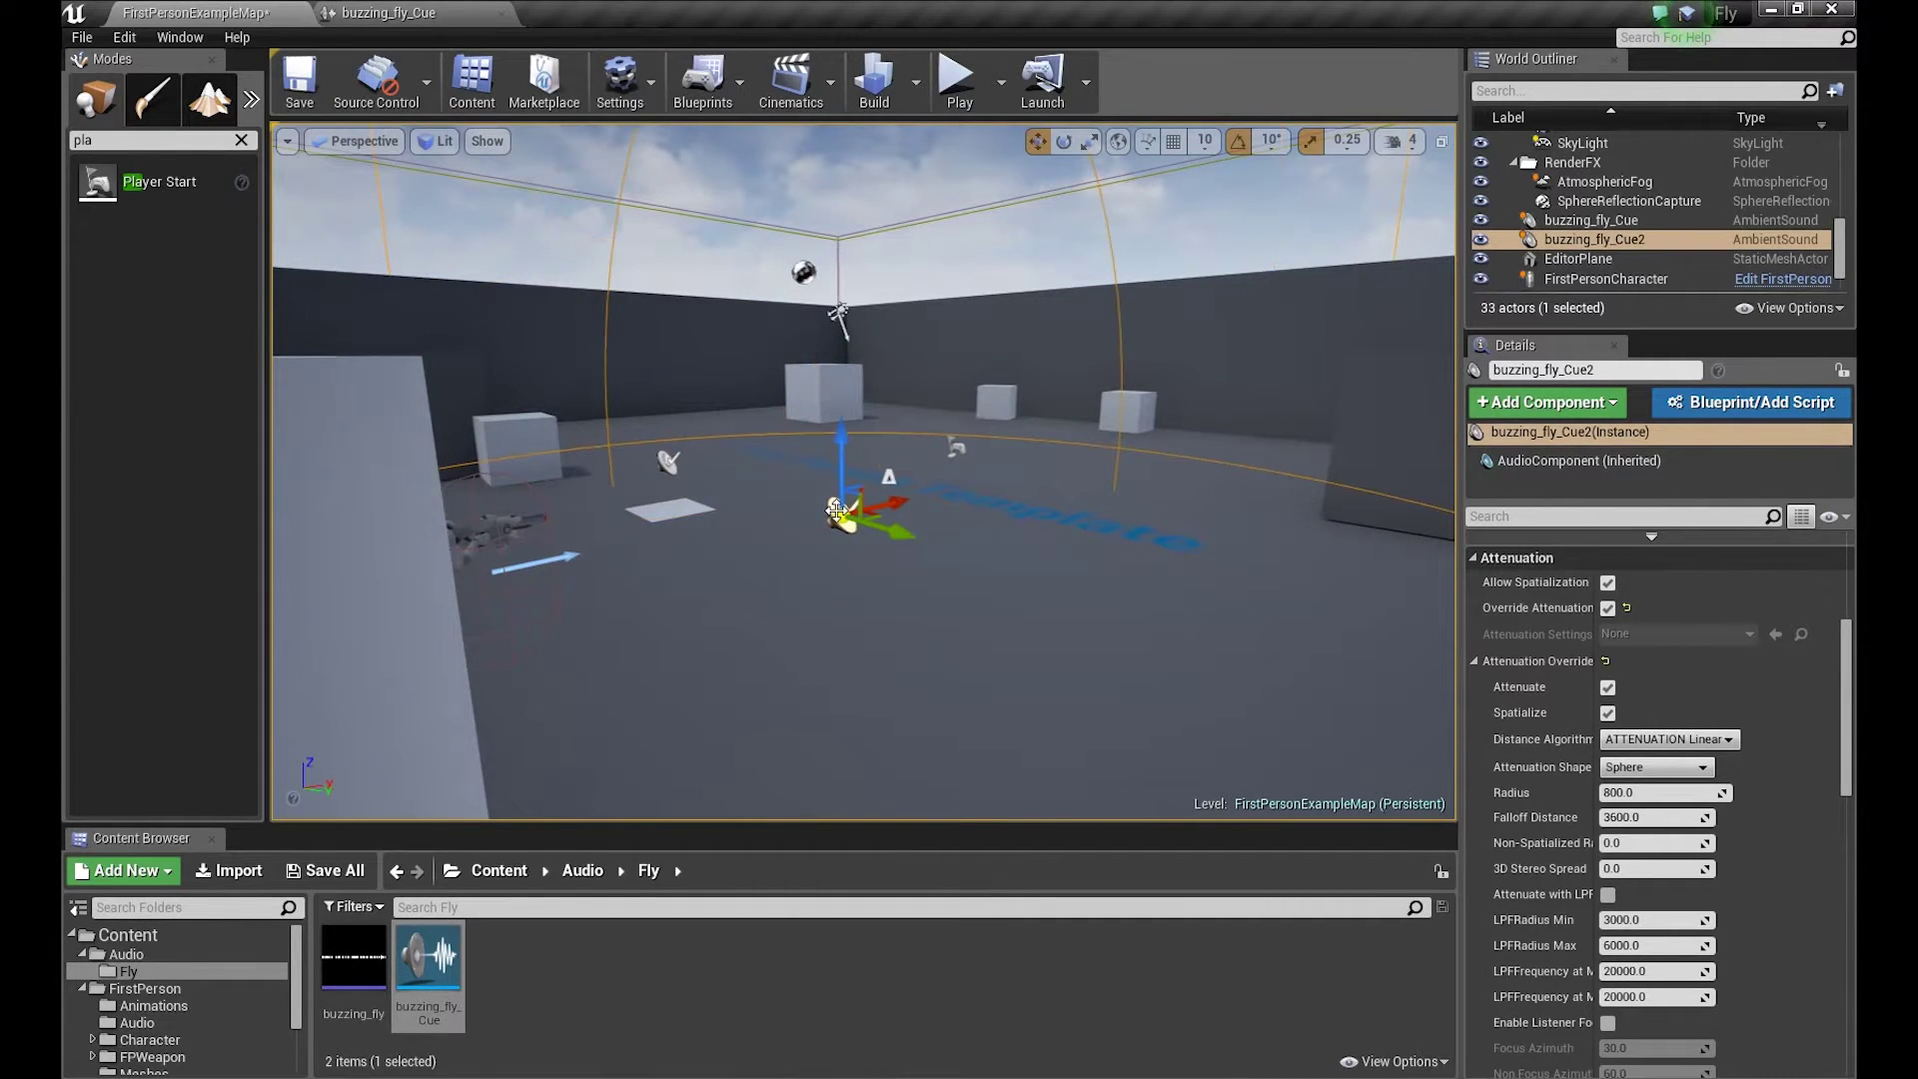
key(Delete)
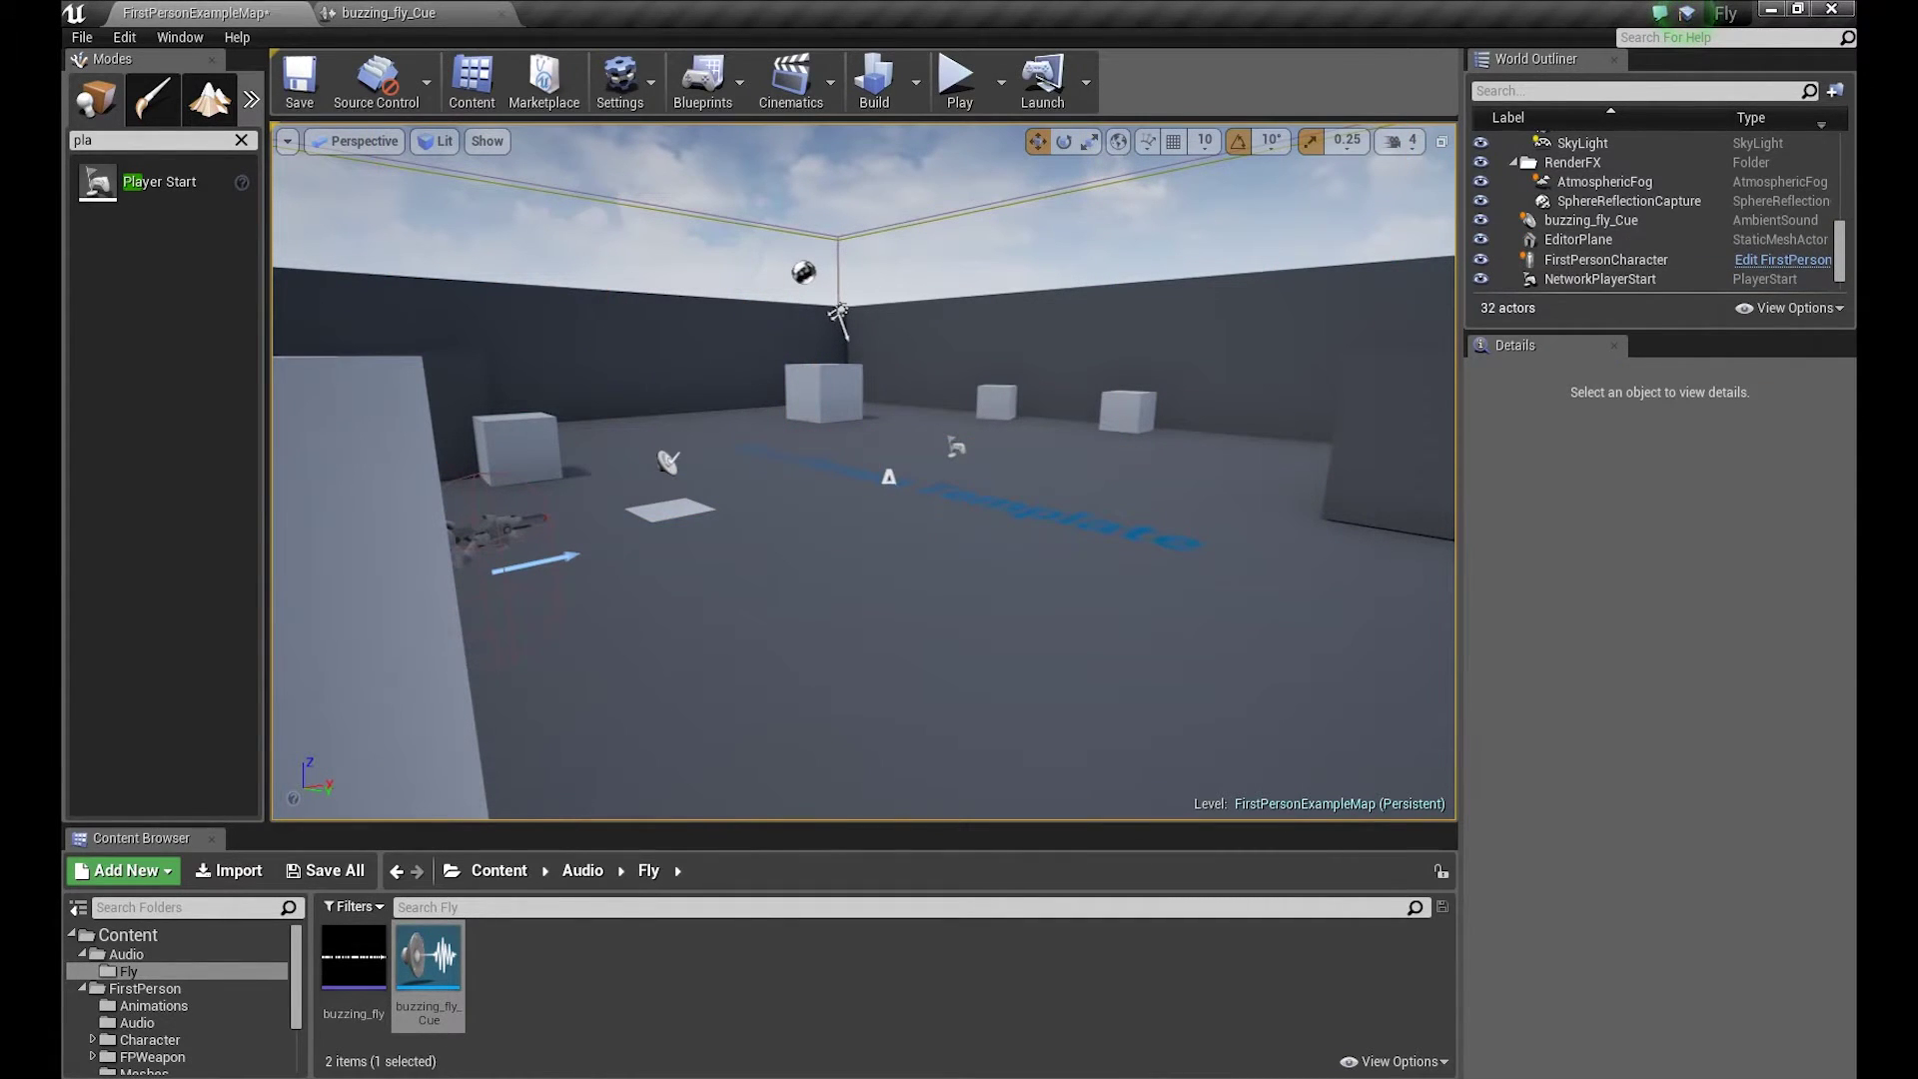
- Turn off Override Attenuation on the remaining placed fly sound
click(666, 459)
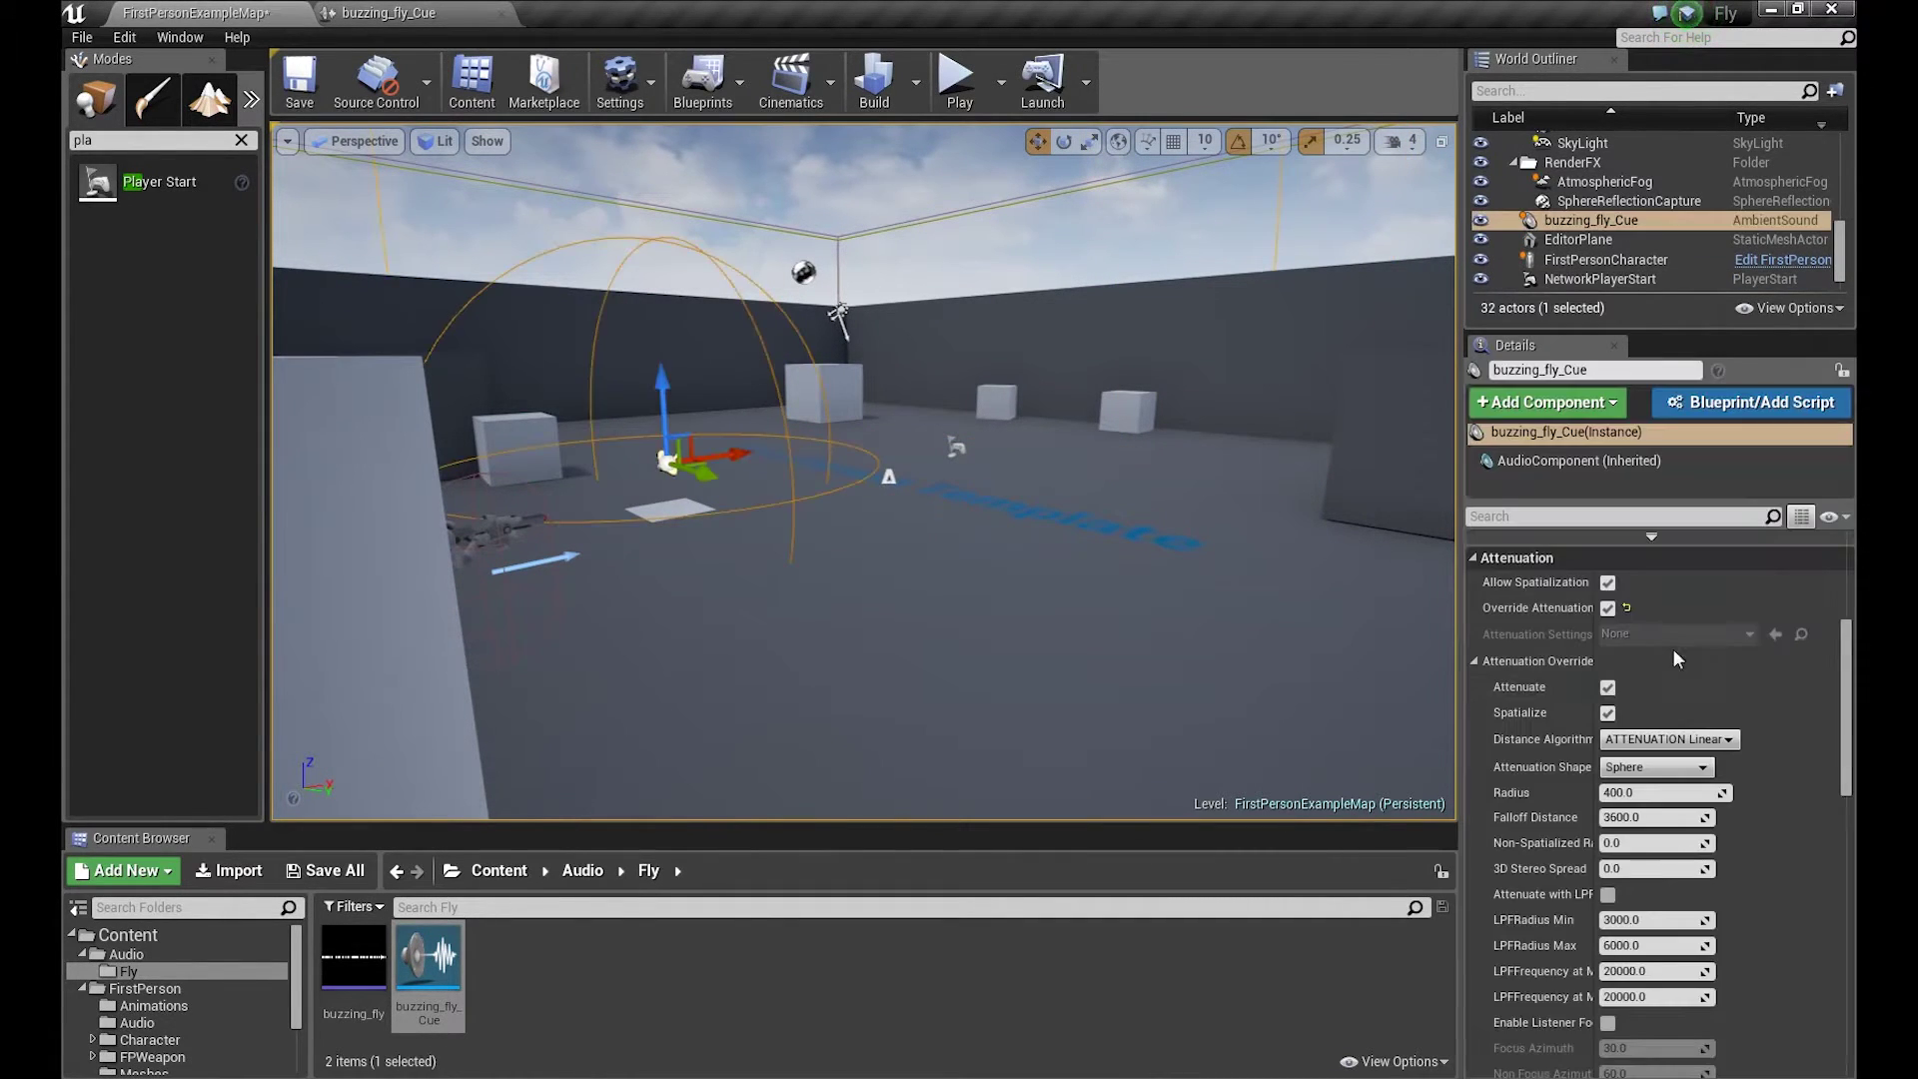
click(1608, 607)
right_drag(921, 458, 930, 455)
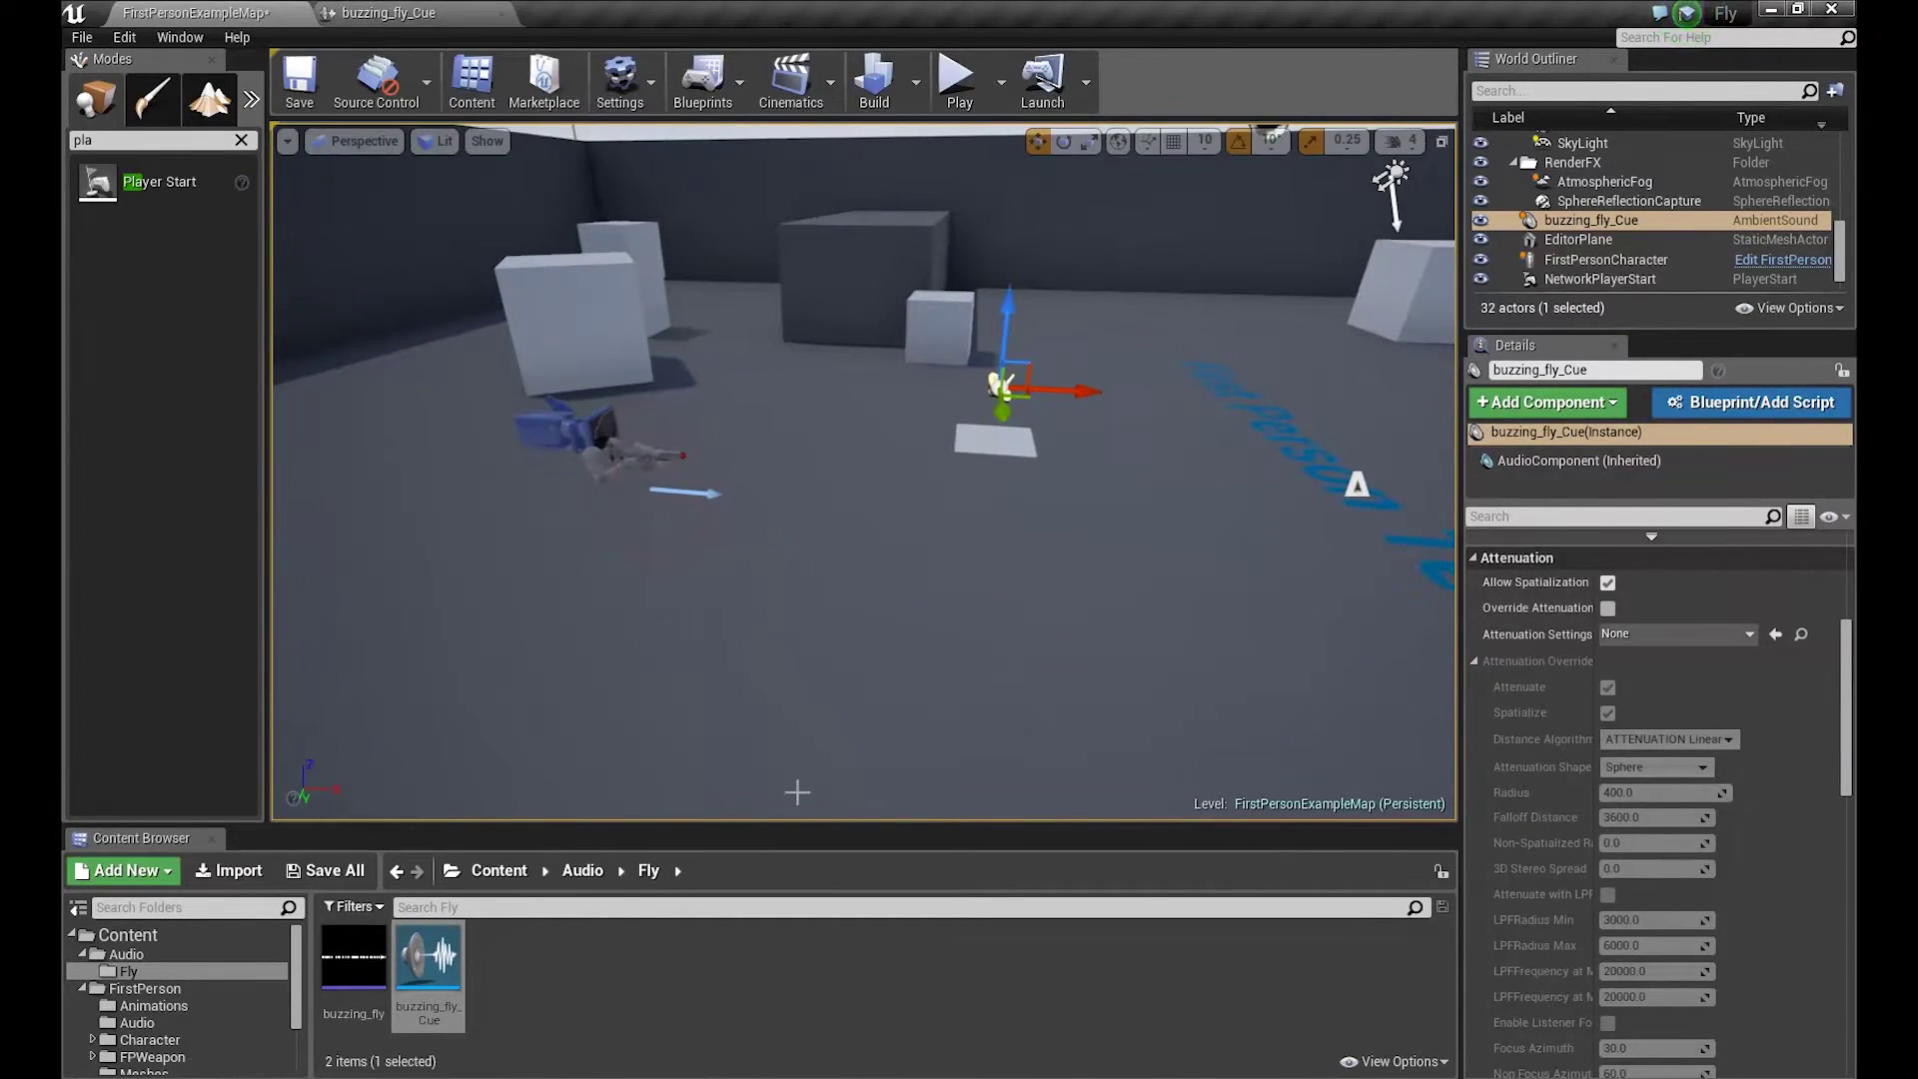
- Create a Sound Attenuation asset named FLY_SoundAttenuation in the Audio/Fly folder and save it
right_click(525, 979)
mouse_move(687, 895)
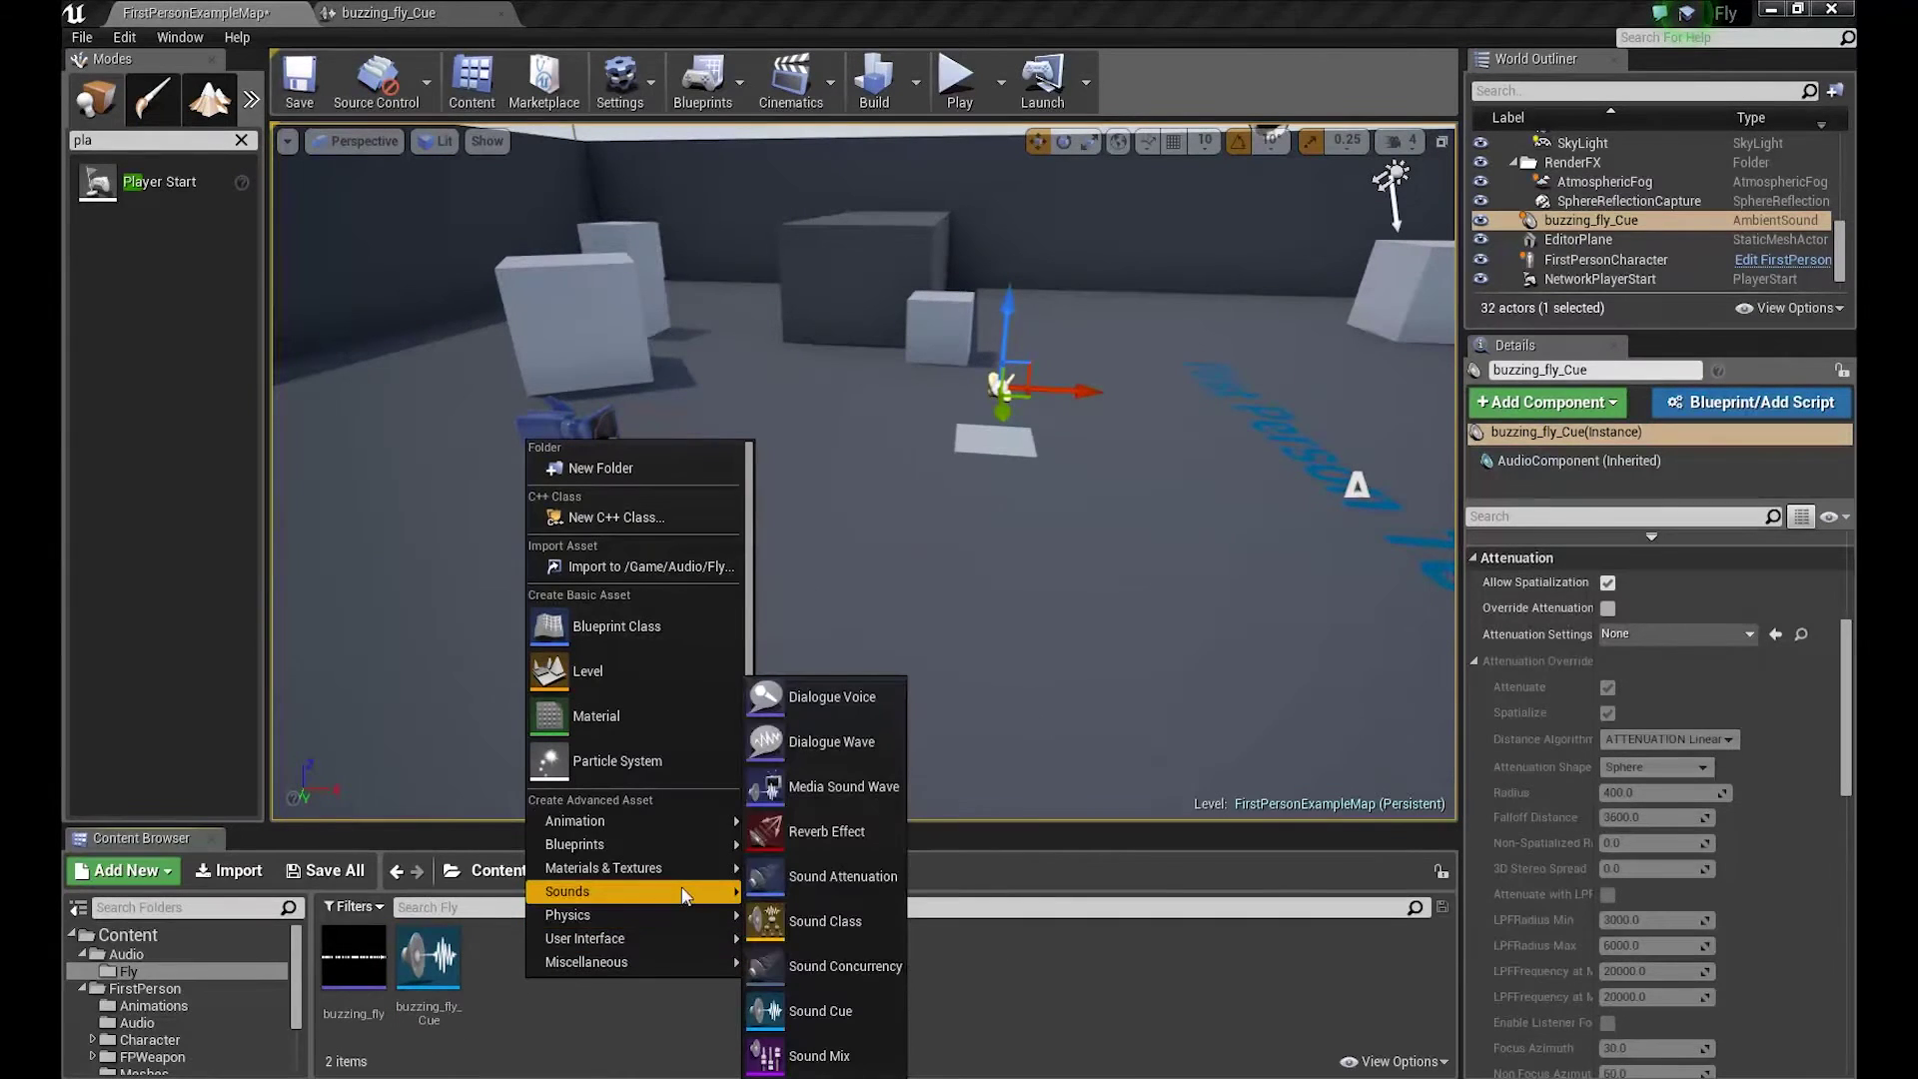
click(853, 877)
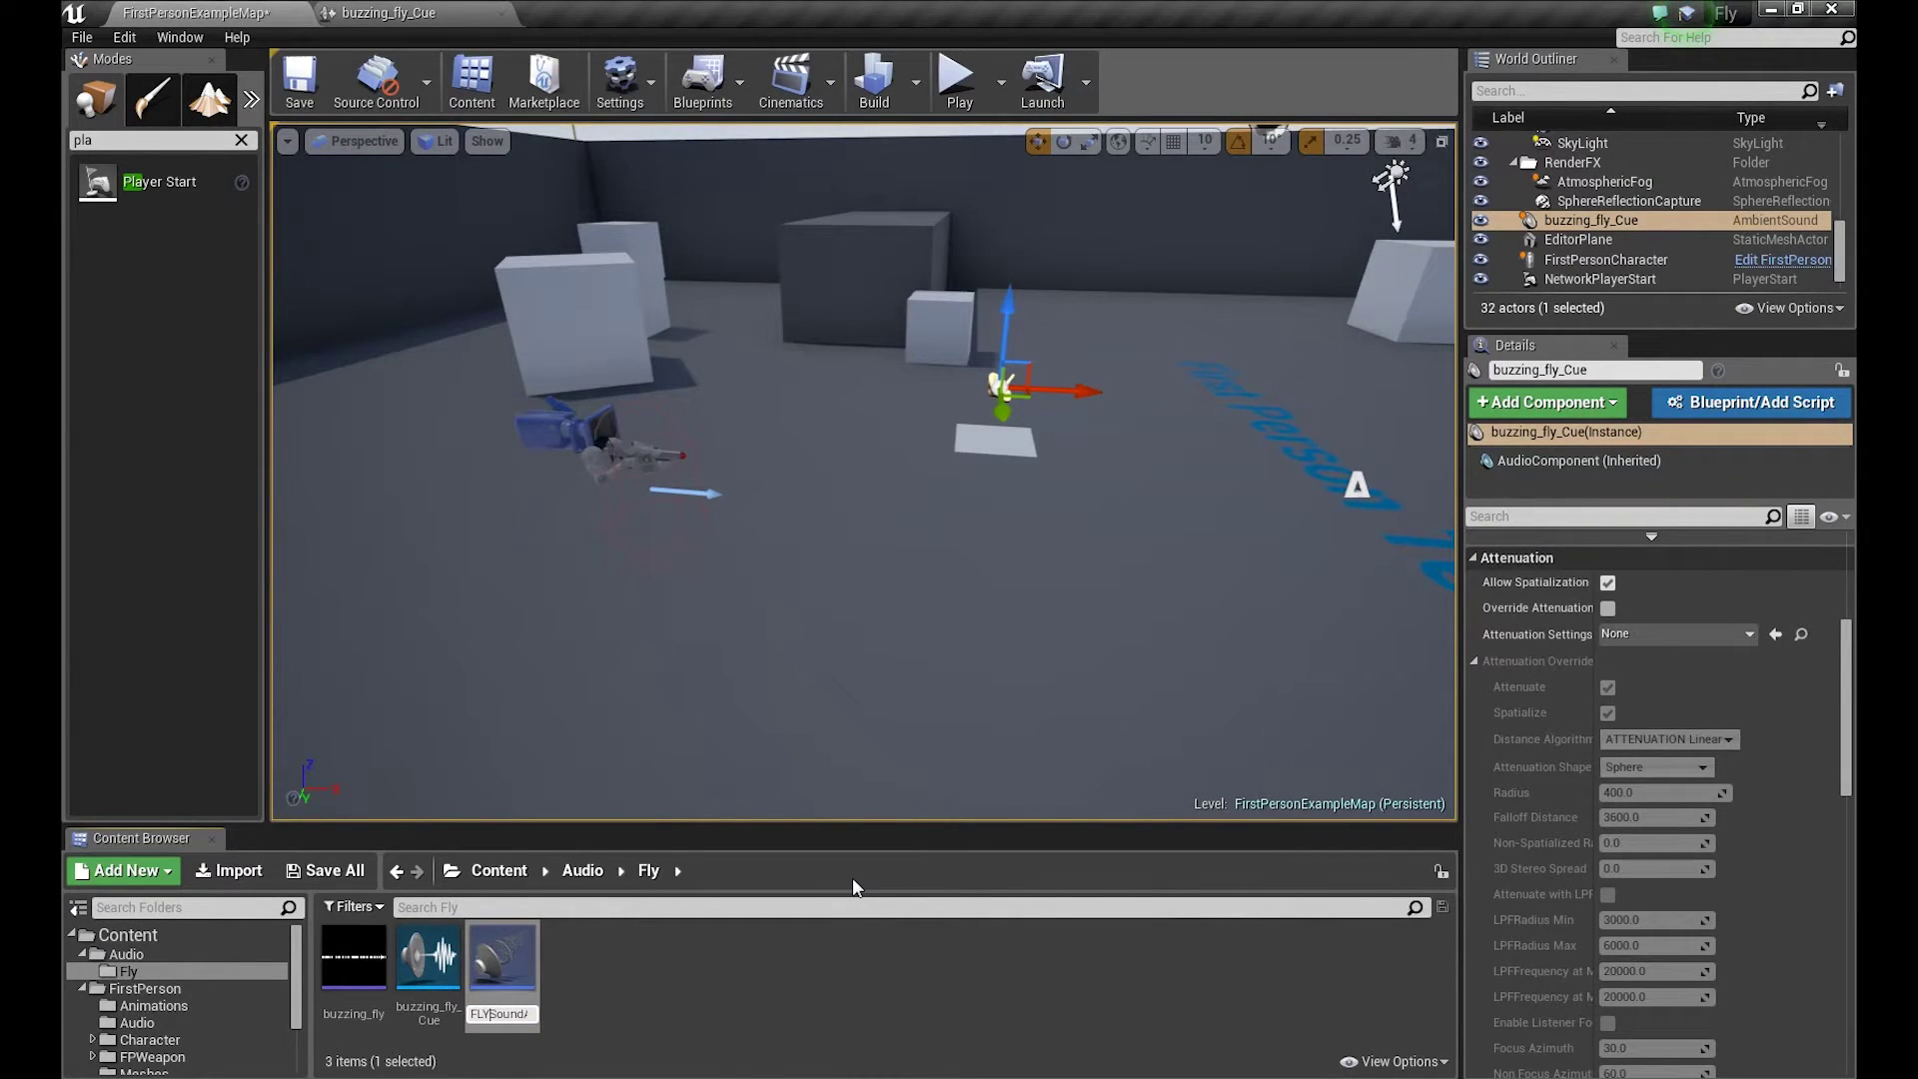
key(Return)
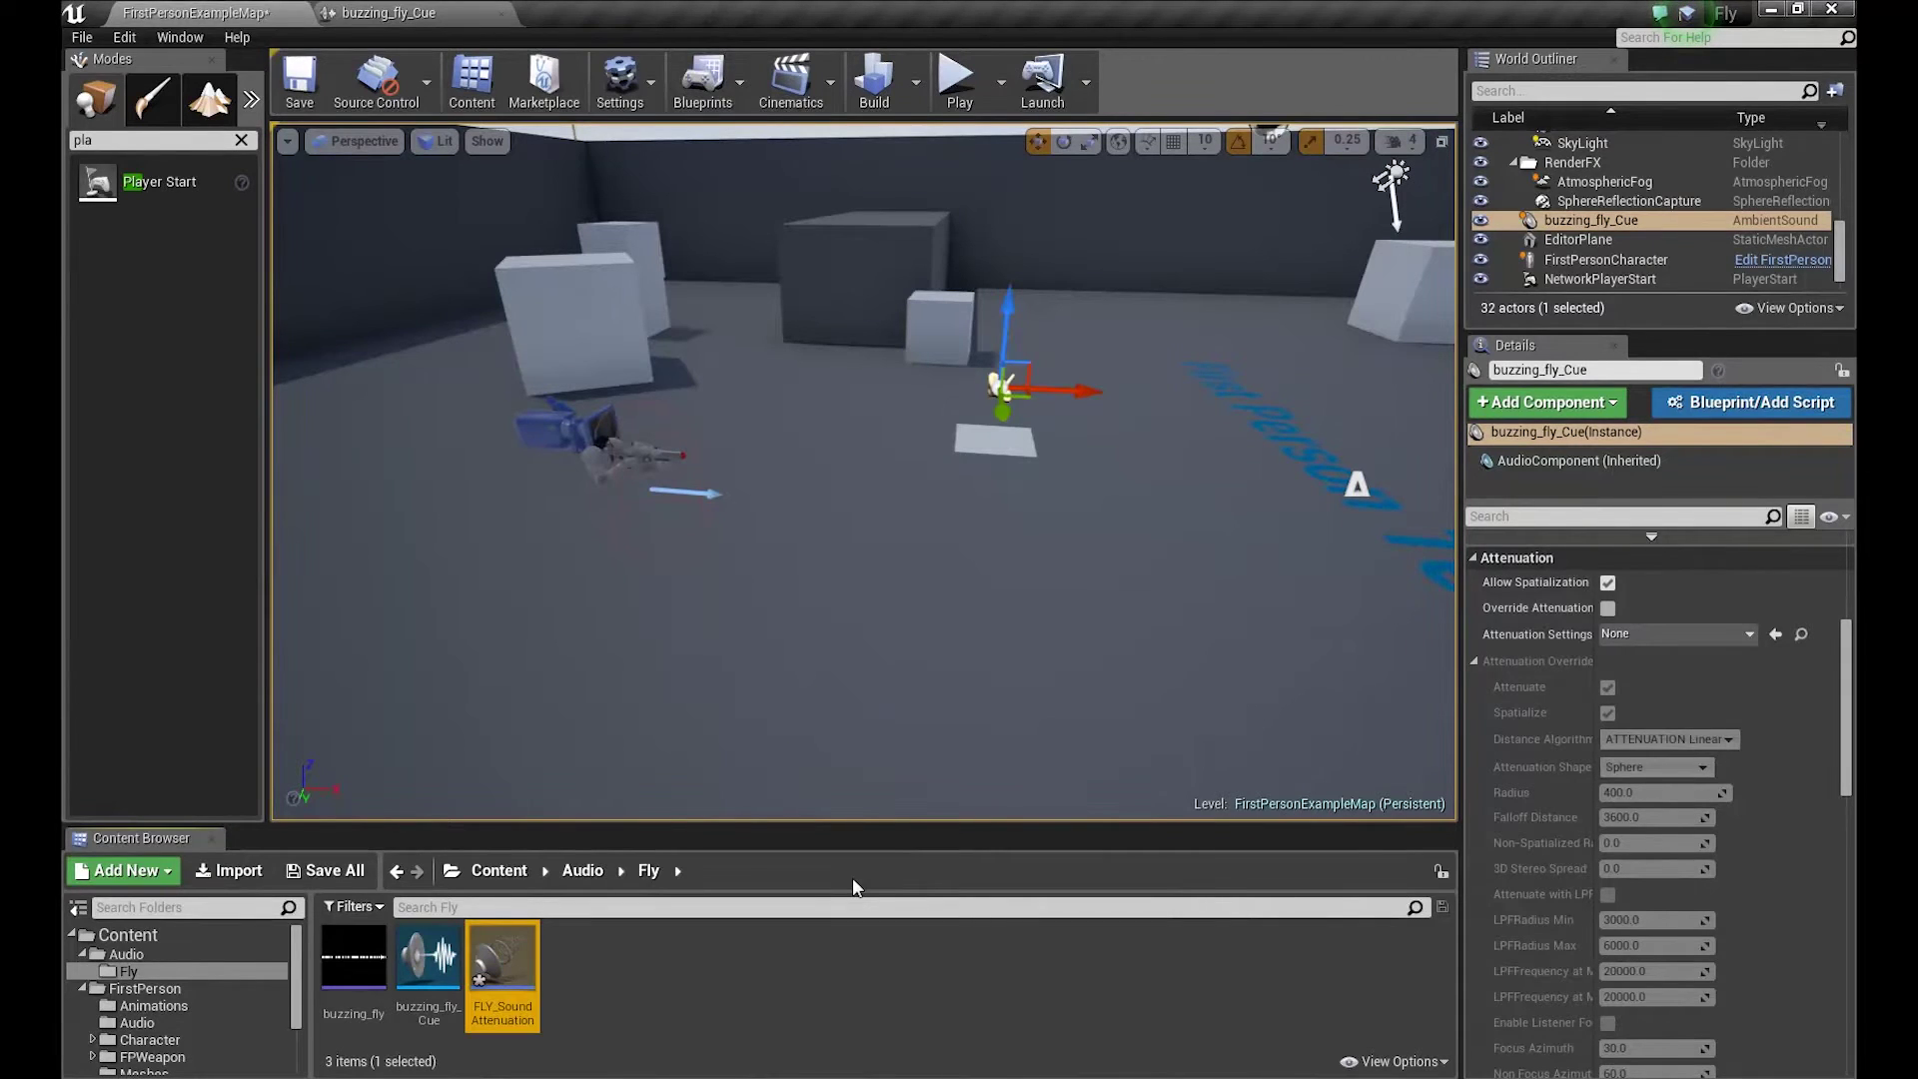
right_click(502, 959)
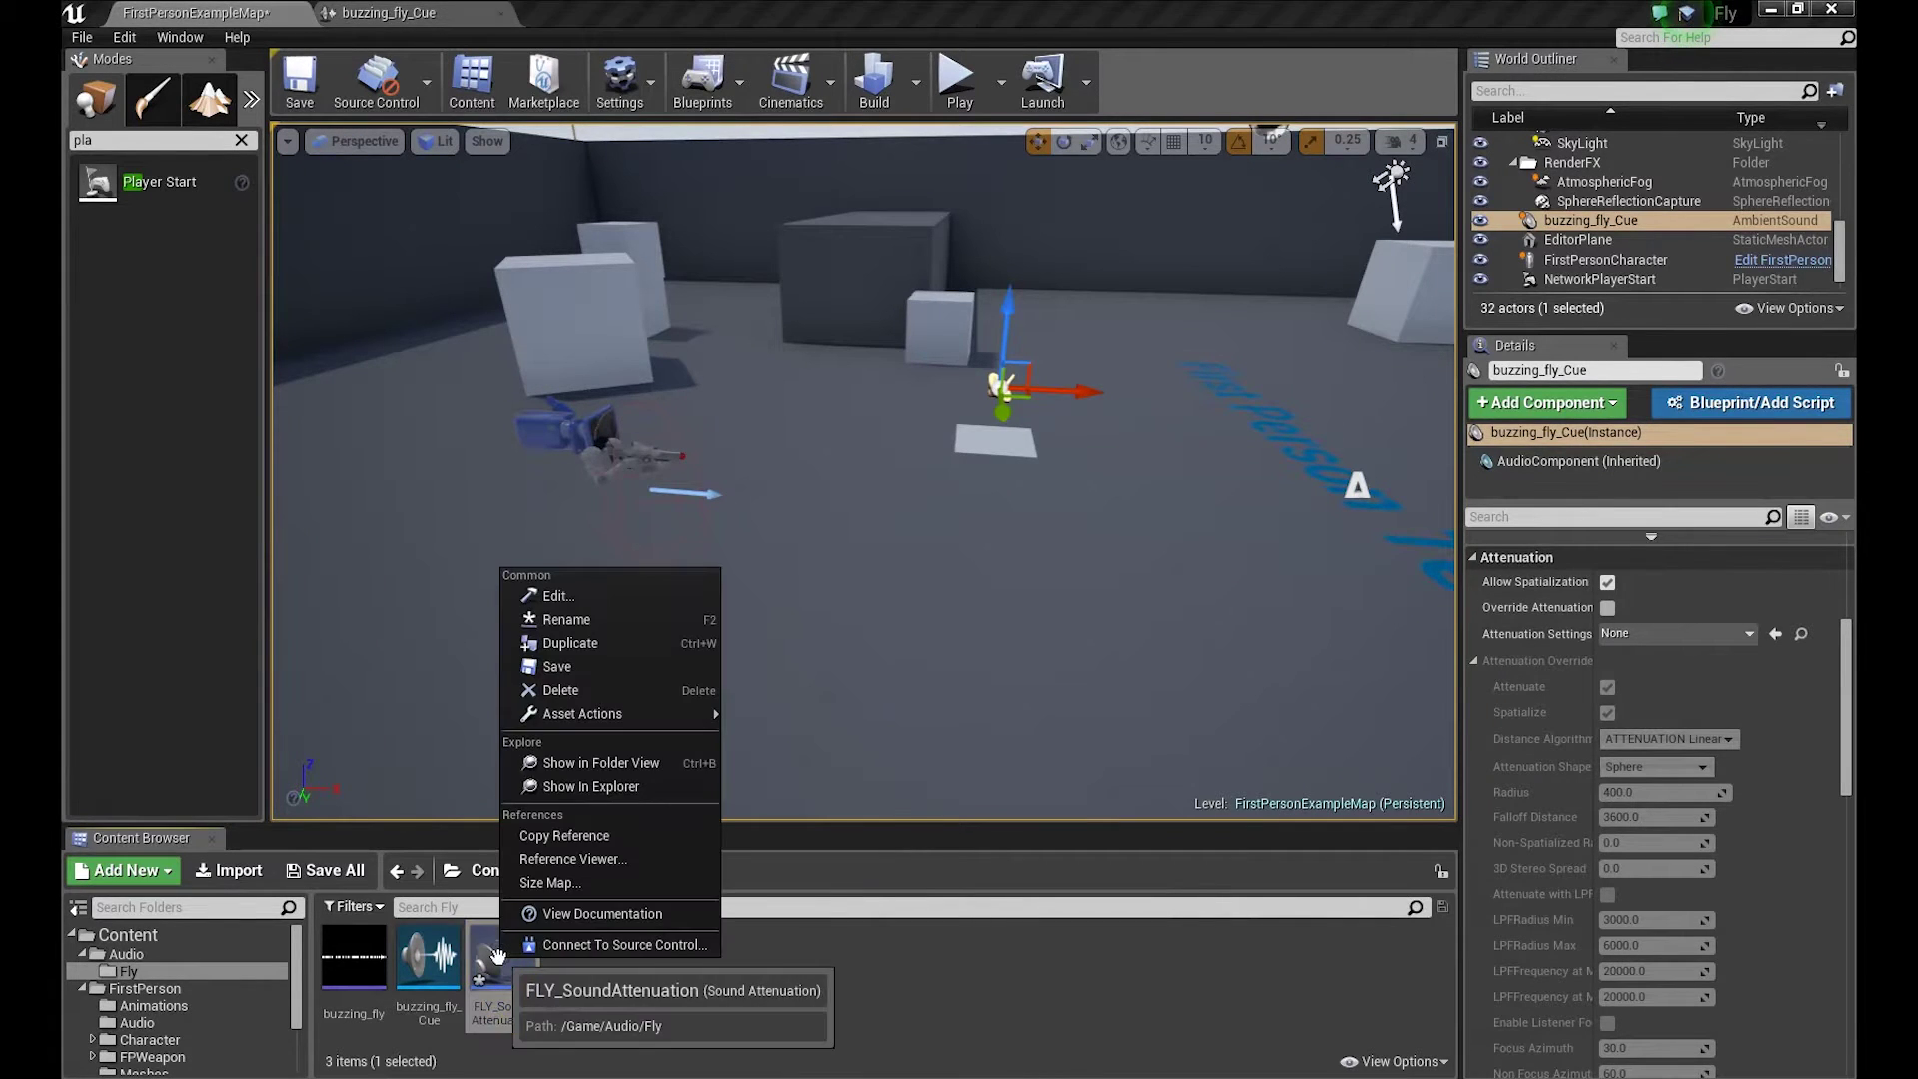
click(560, 667)
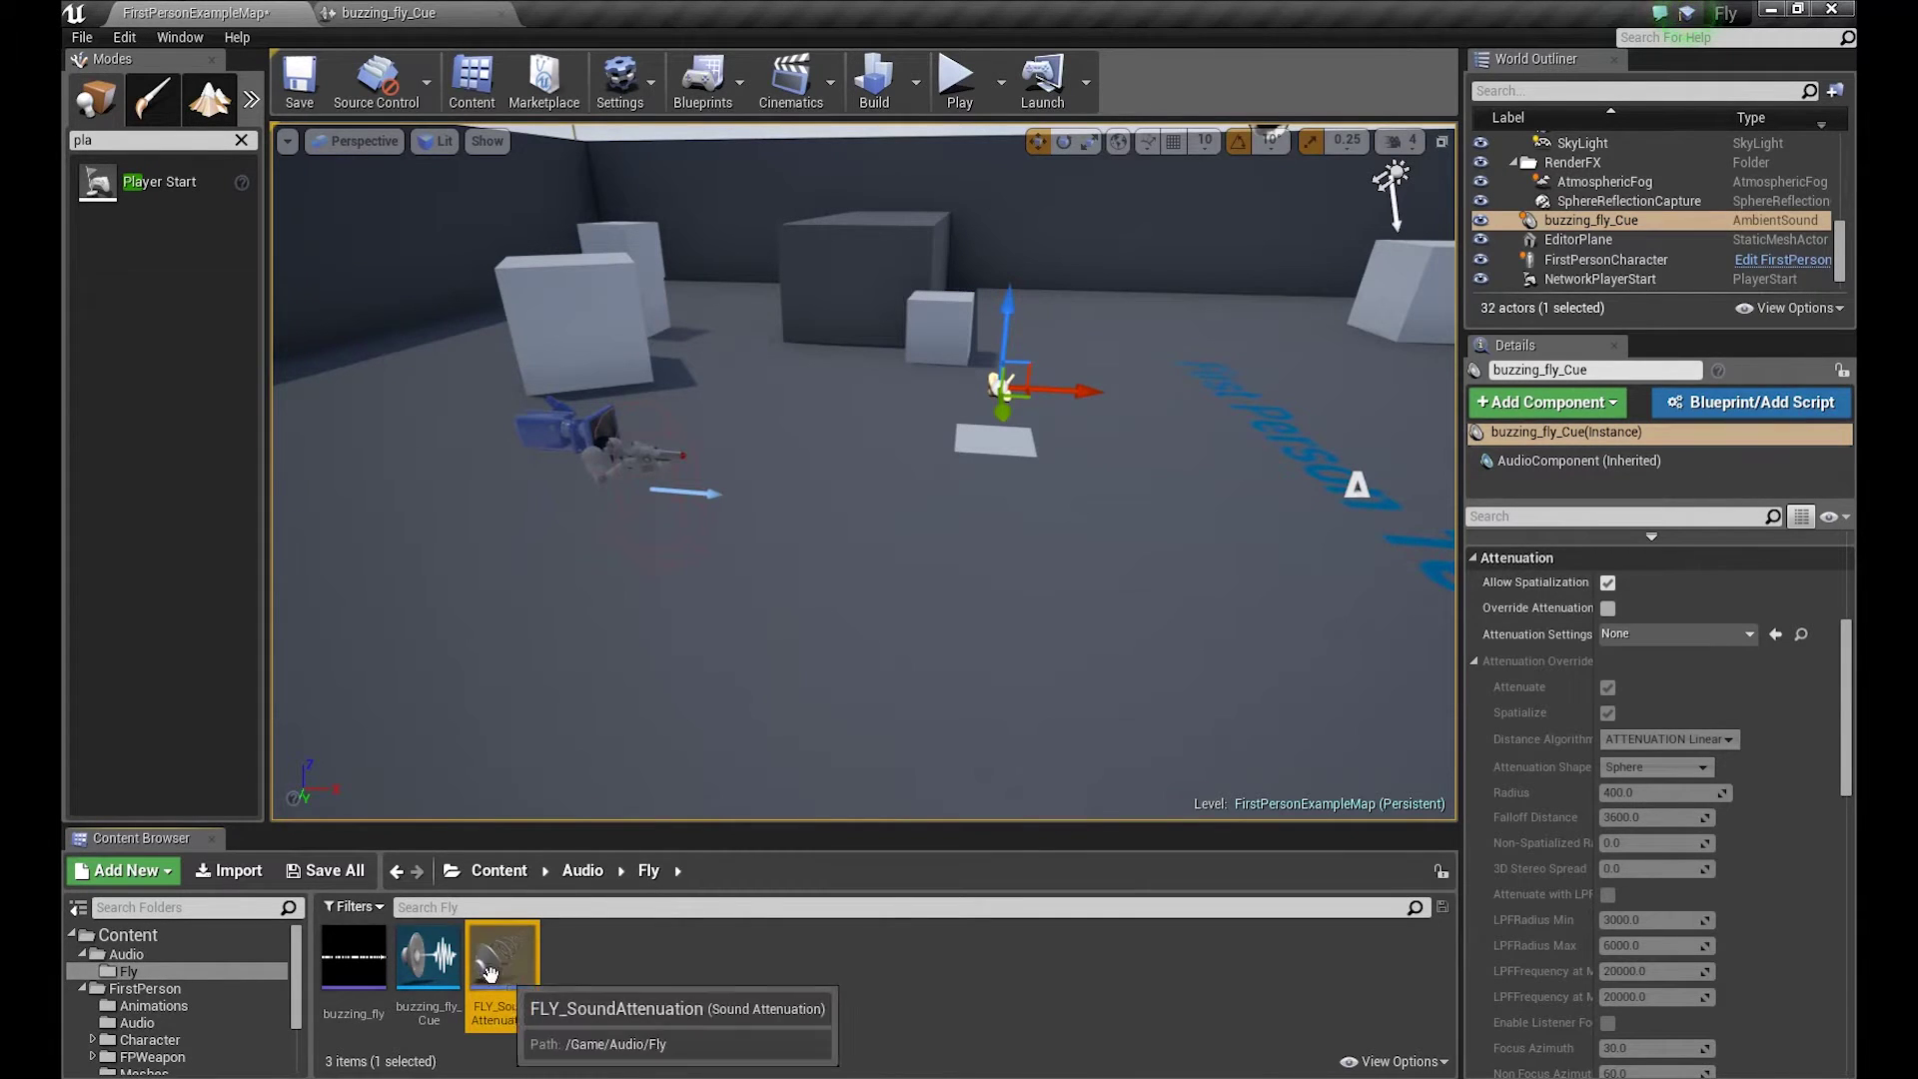
- Assign FLY_SoundAttenuation as the attenuation settings of buzzing_fly_Cue, save the cue and return to it in the level's asset folder
double_click(430, 961)
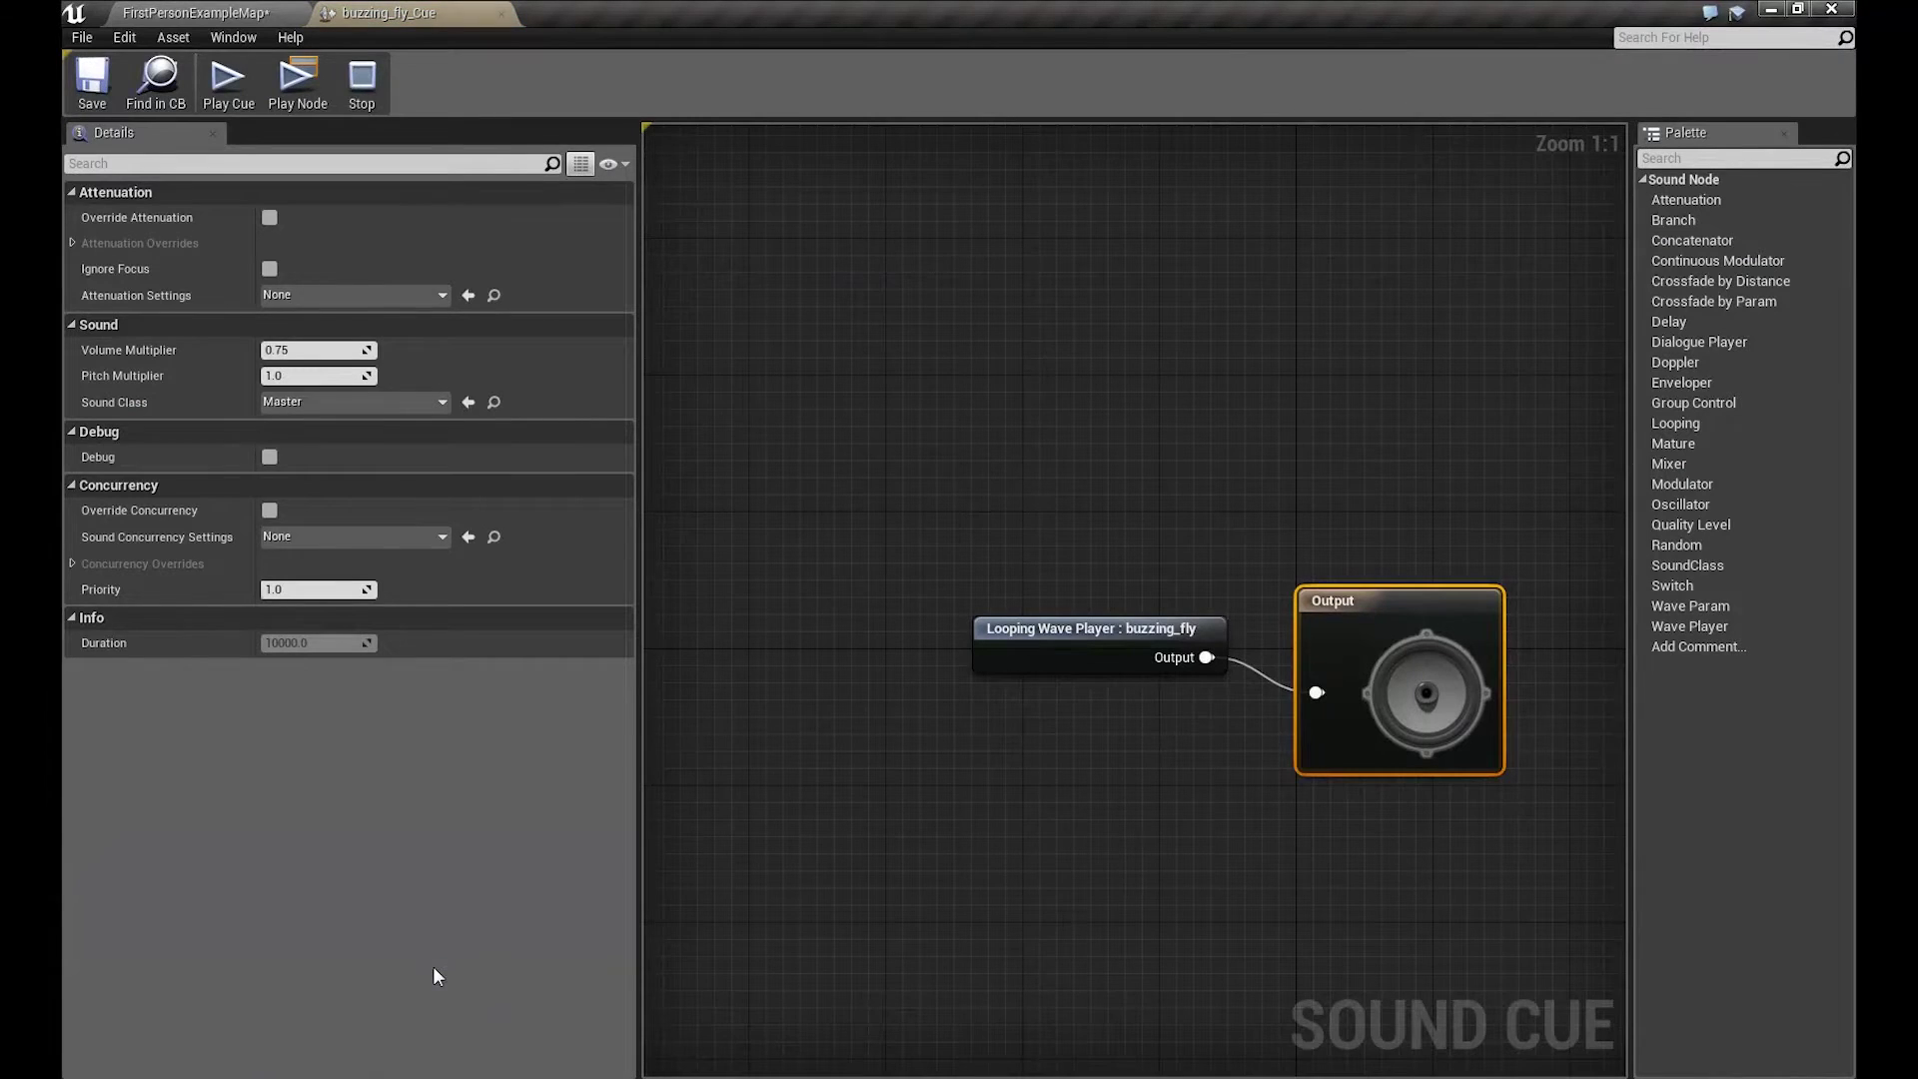
click(422, 291)
click(417, 511)
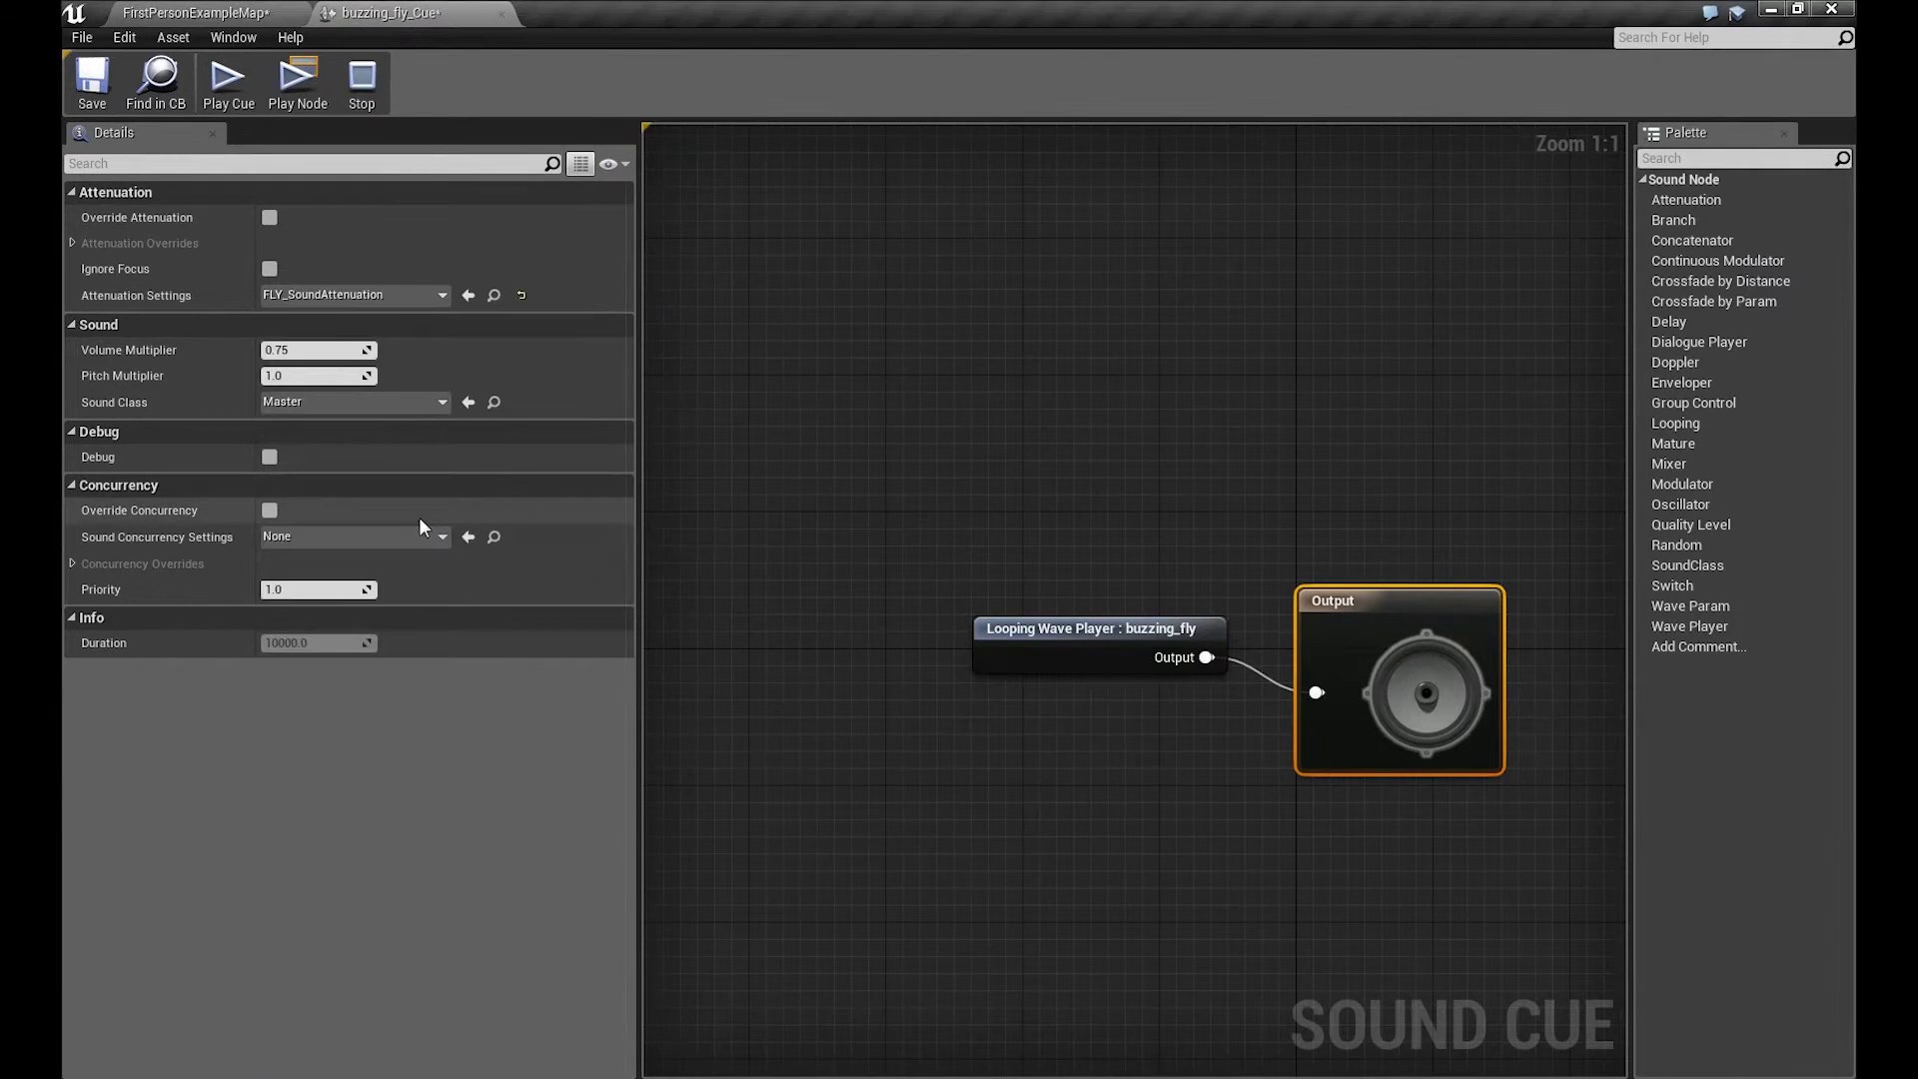
click(156, 84)
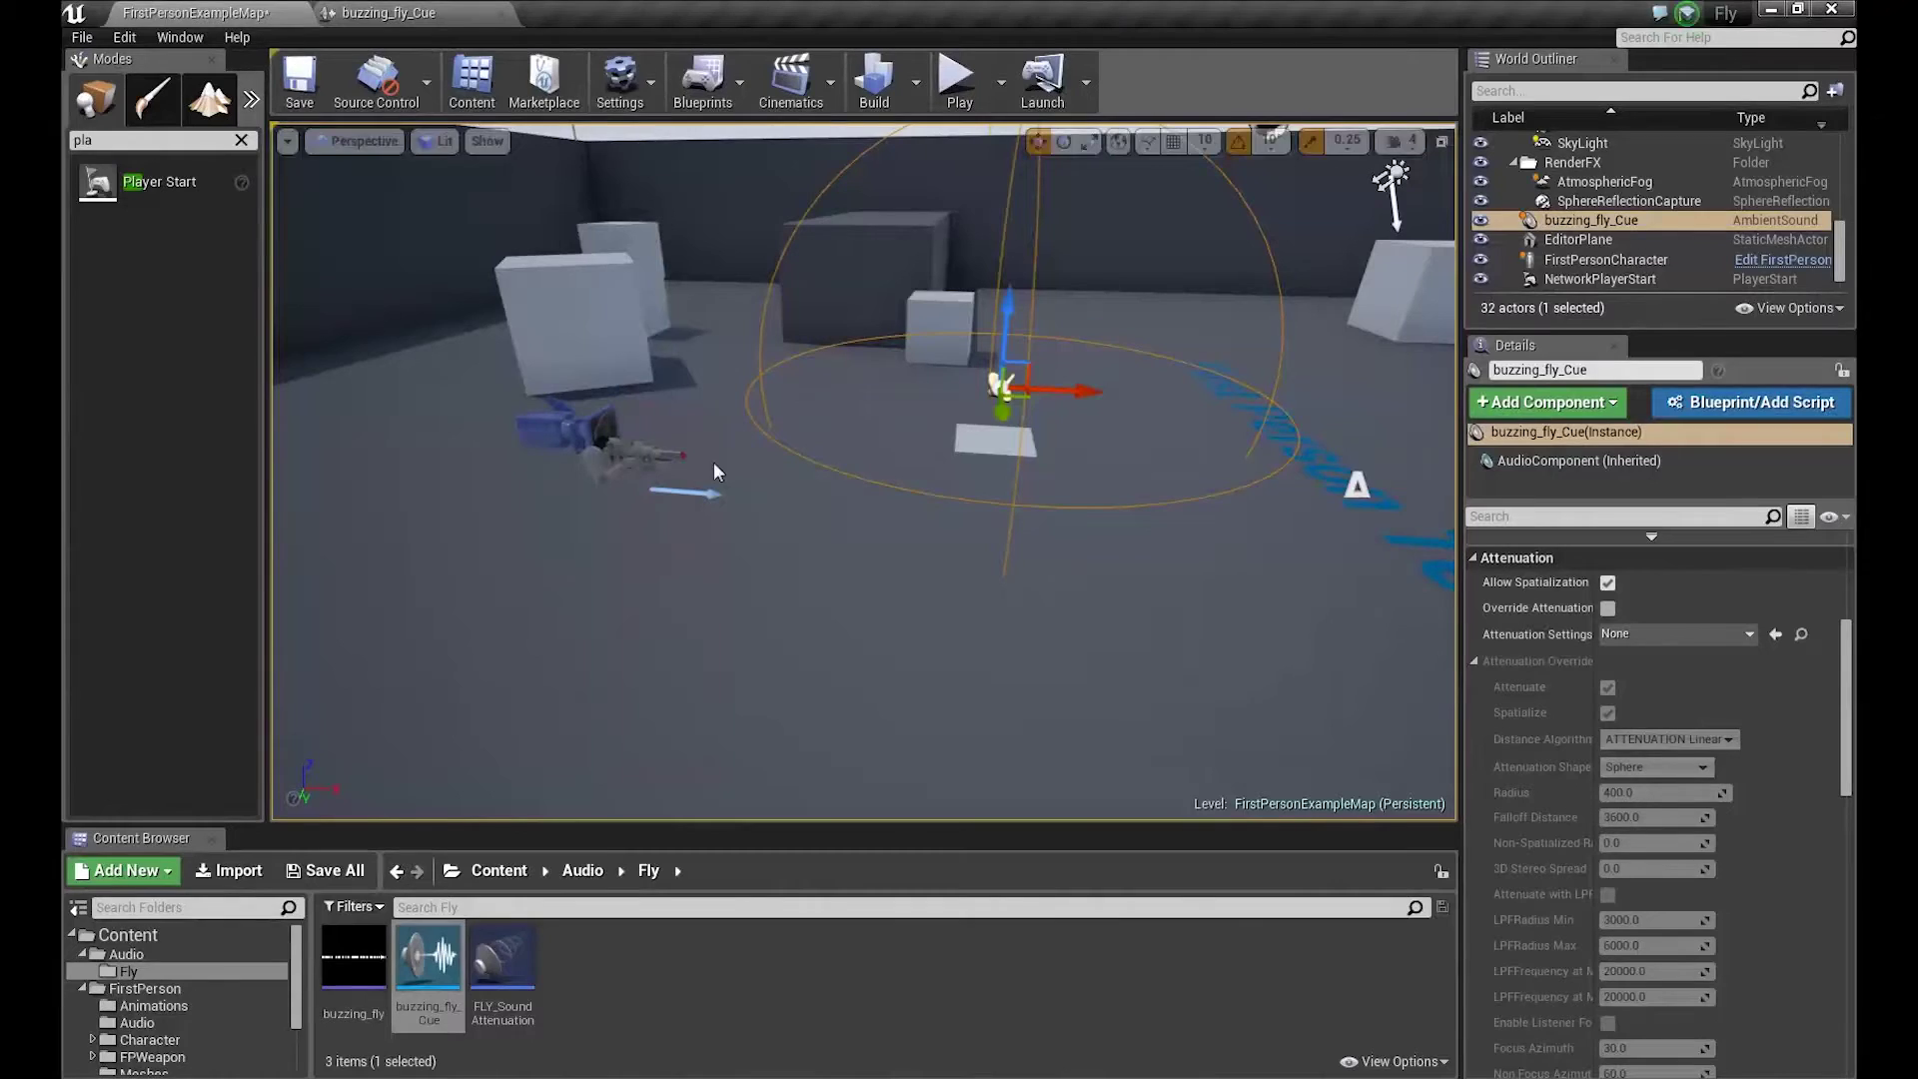
- Open FLY_SoundAttenuation to review its settings and check its assignment in buzzing_fly_Cue
double_click(500, 964)
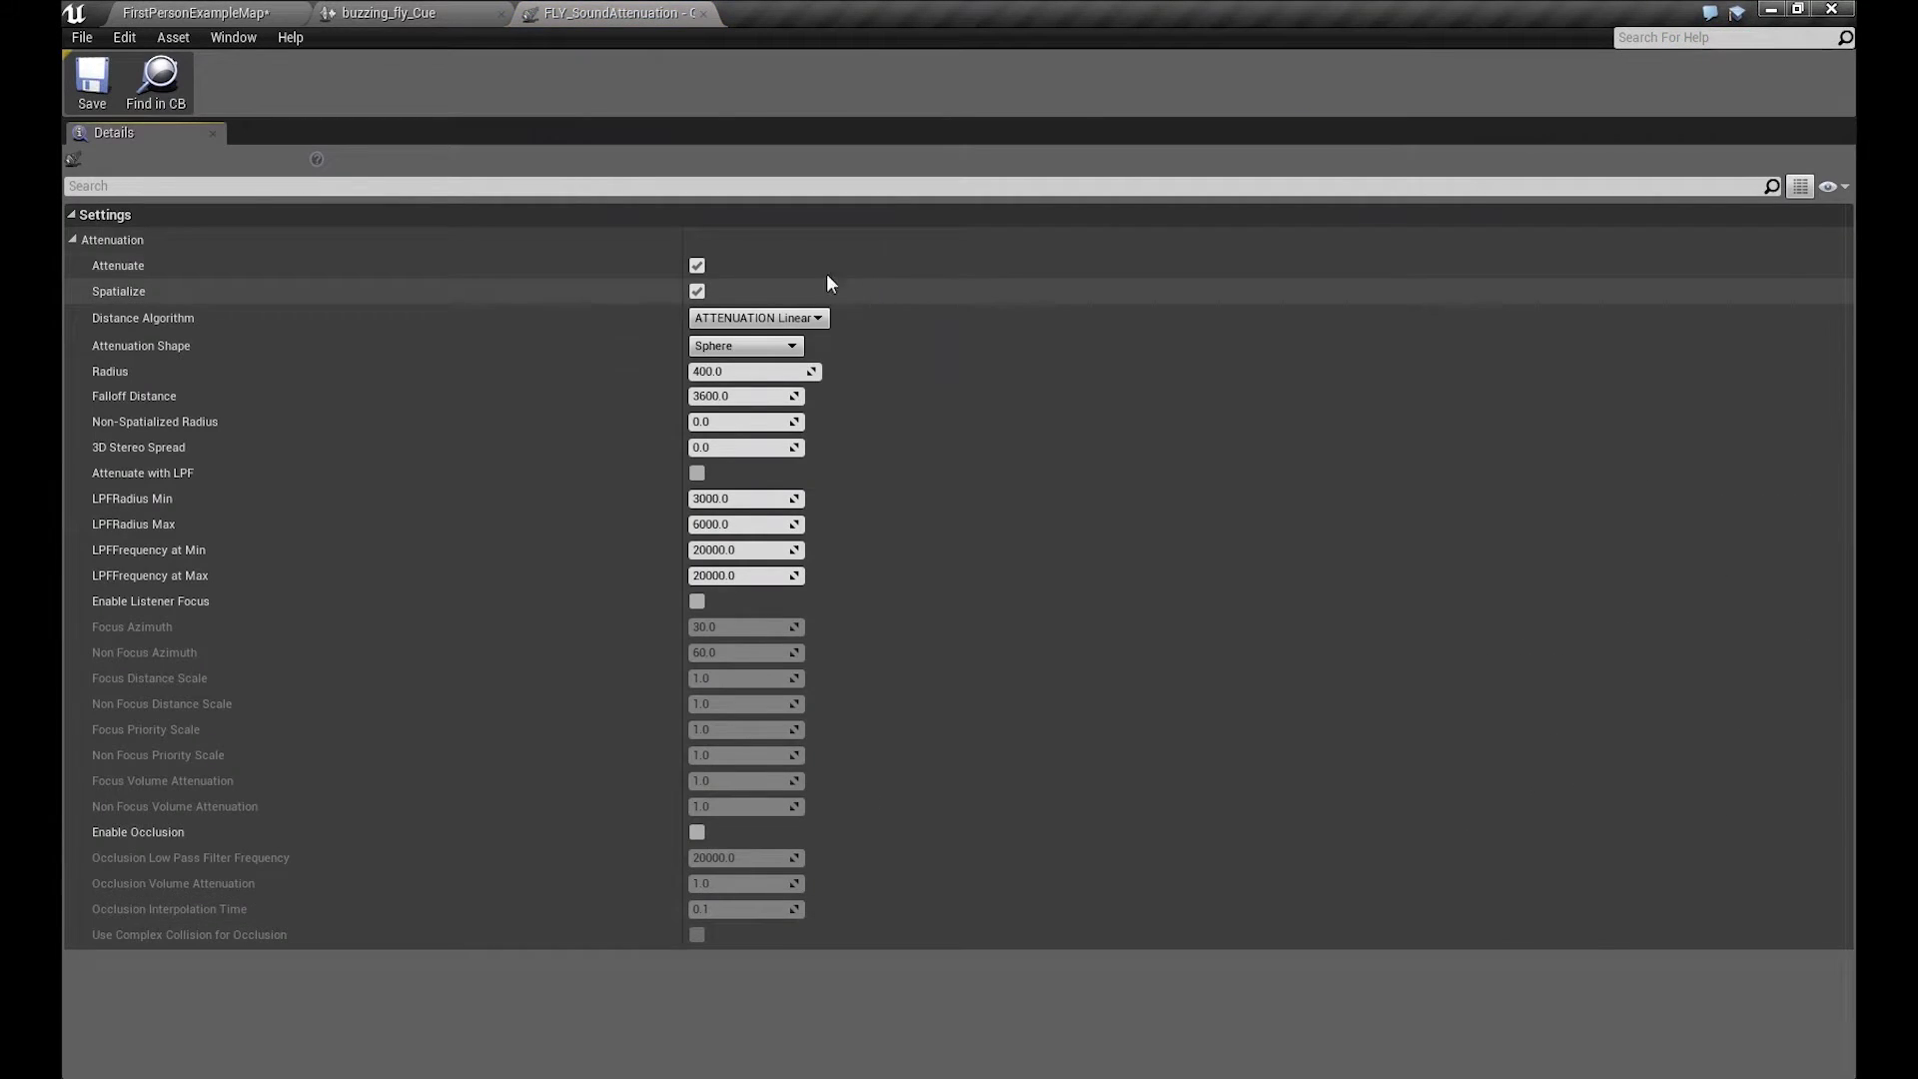
click(195, 12)
double_click(517, 978)
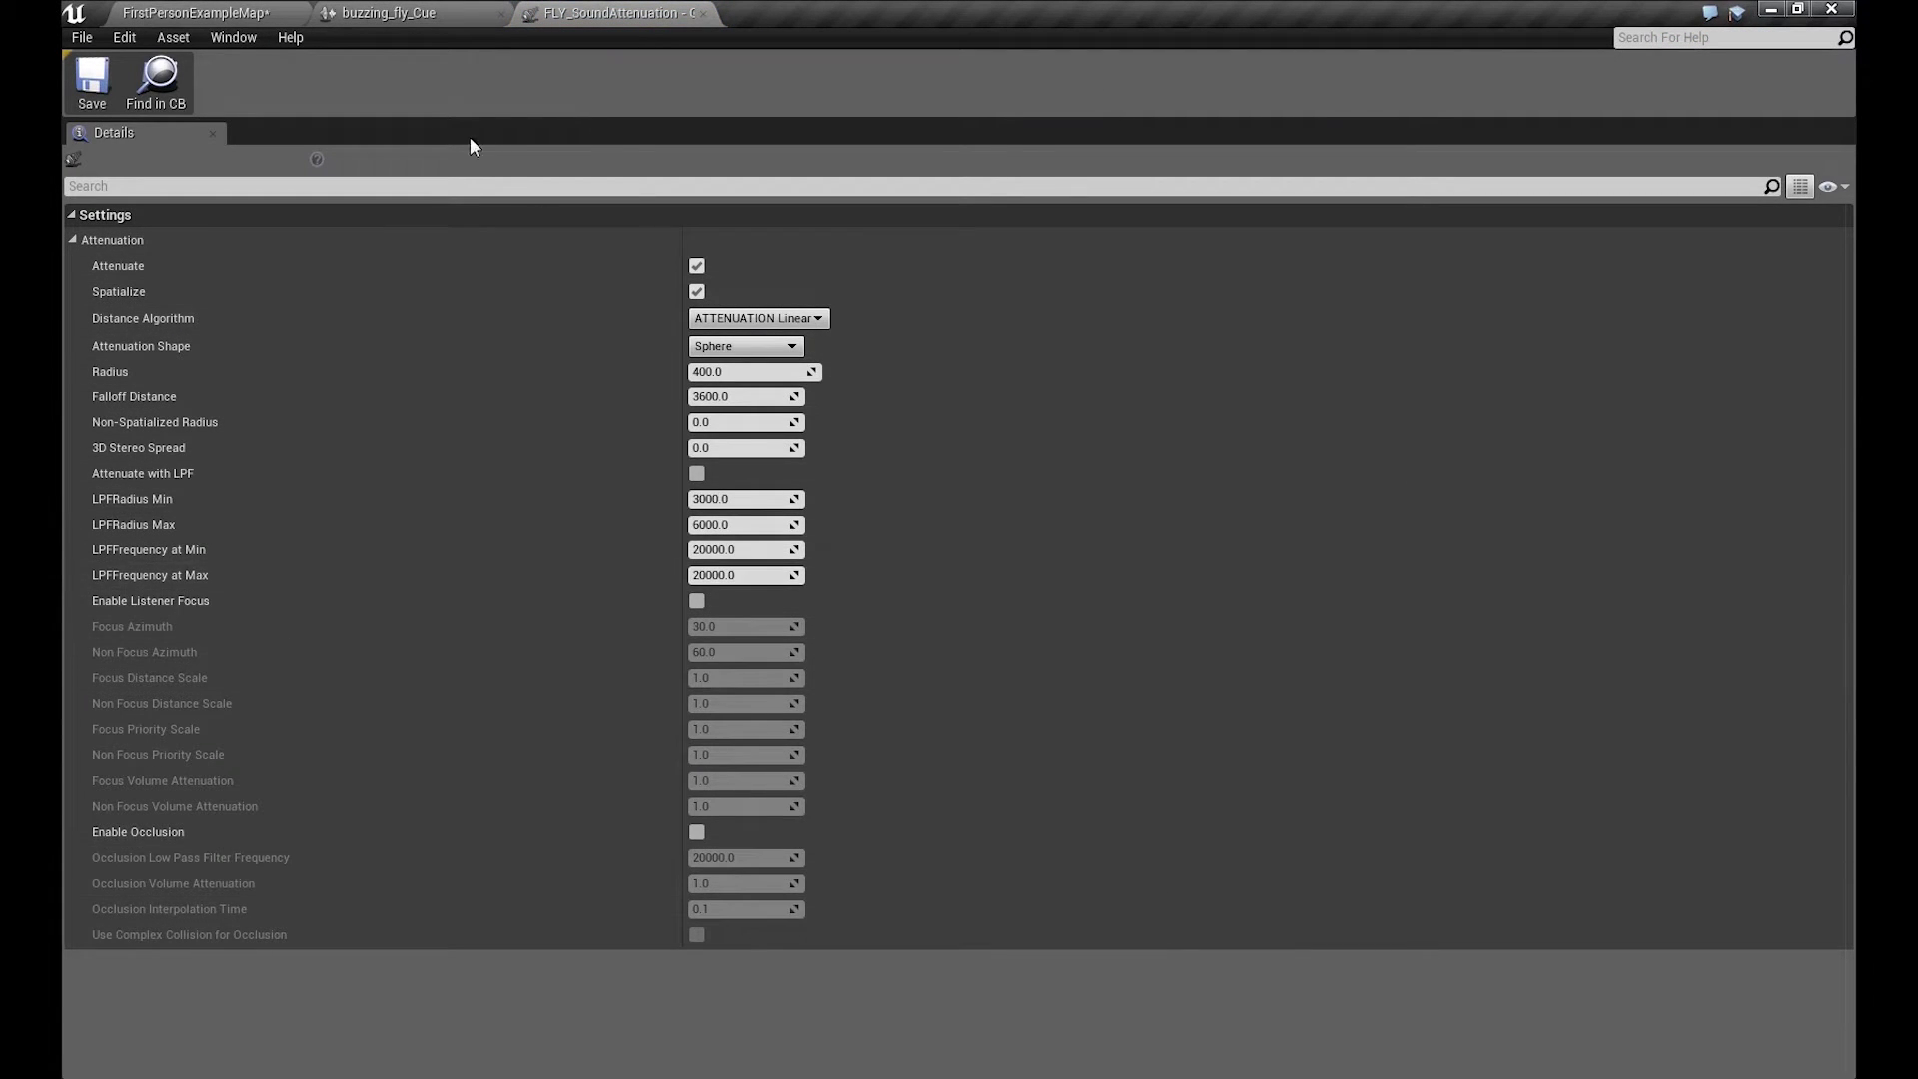
click(399, 13)
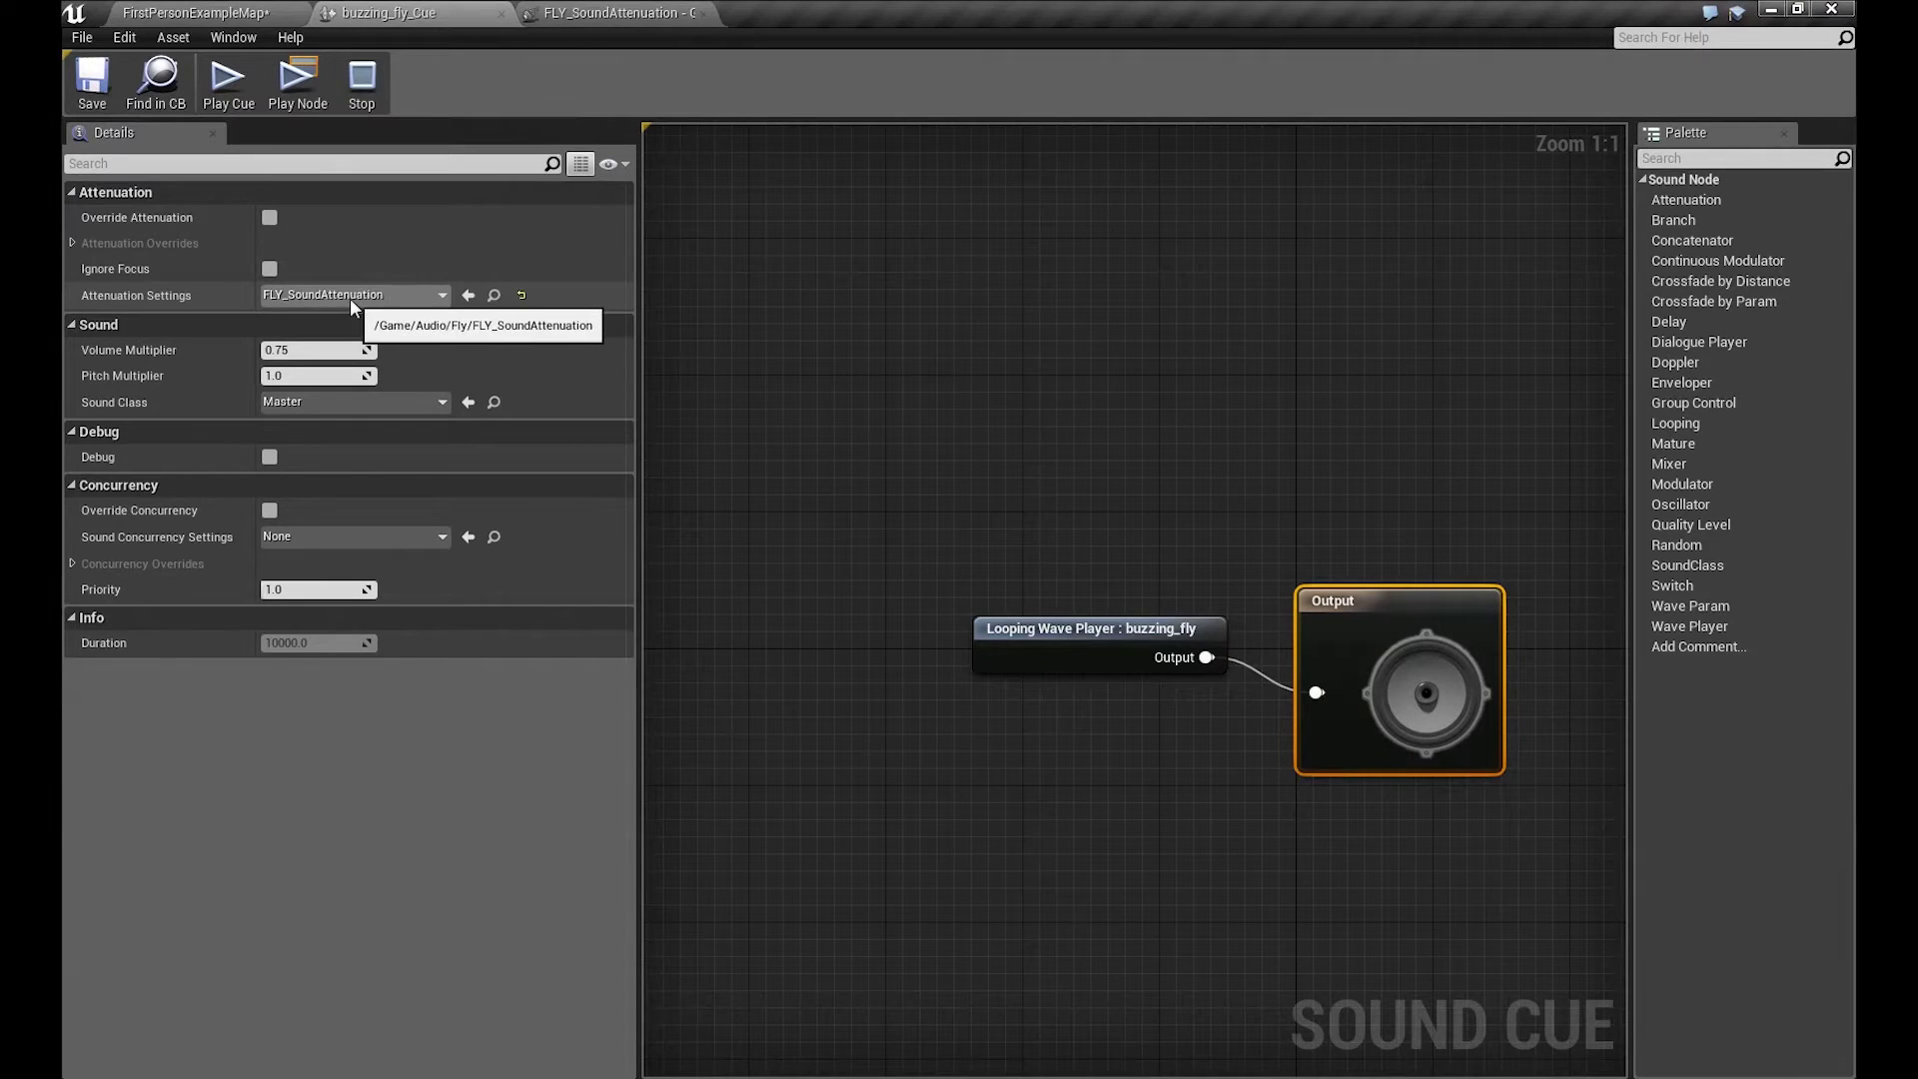
- Turn off Spatialize in FLY_SoundAttenuation while keeping Attenuate enabled
click(614, 13)
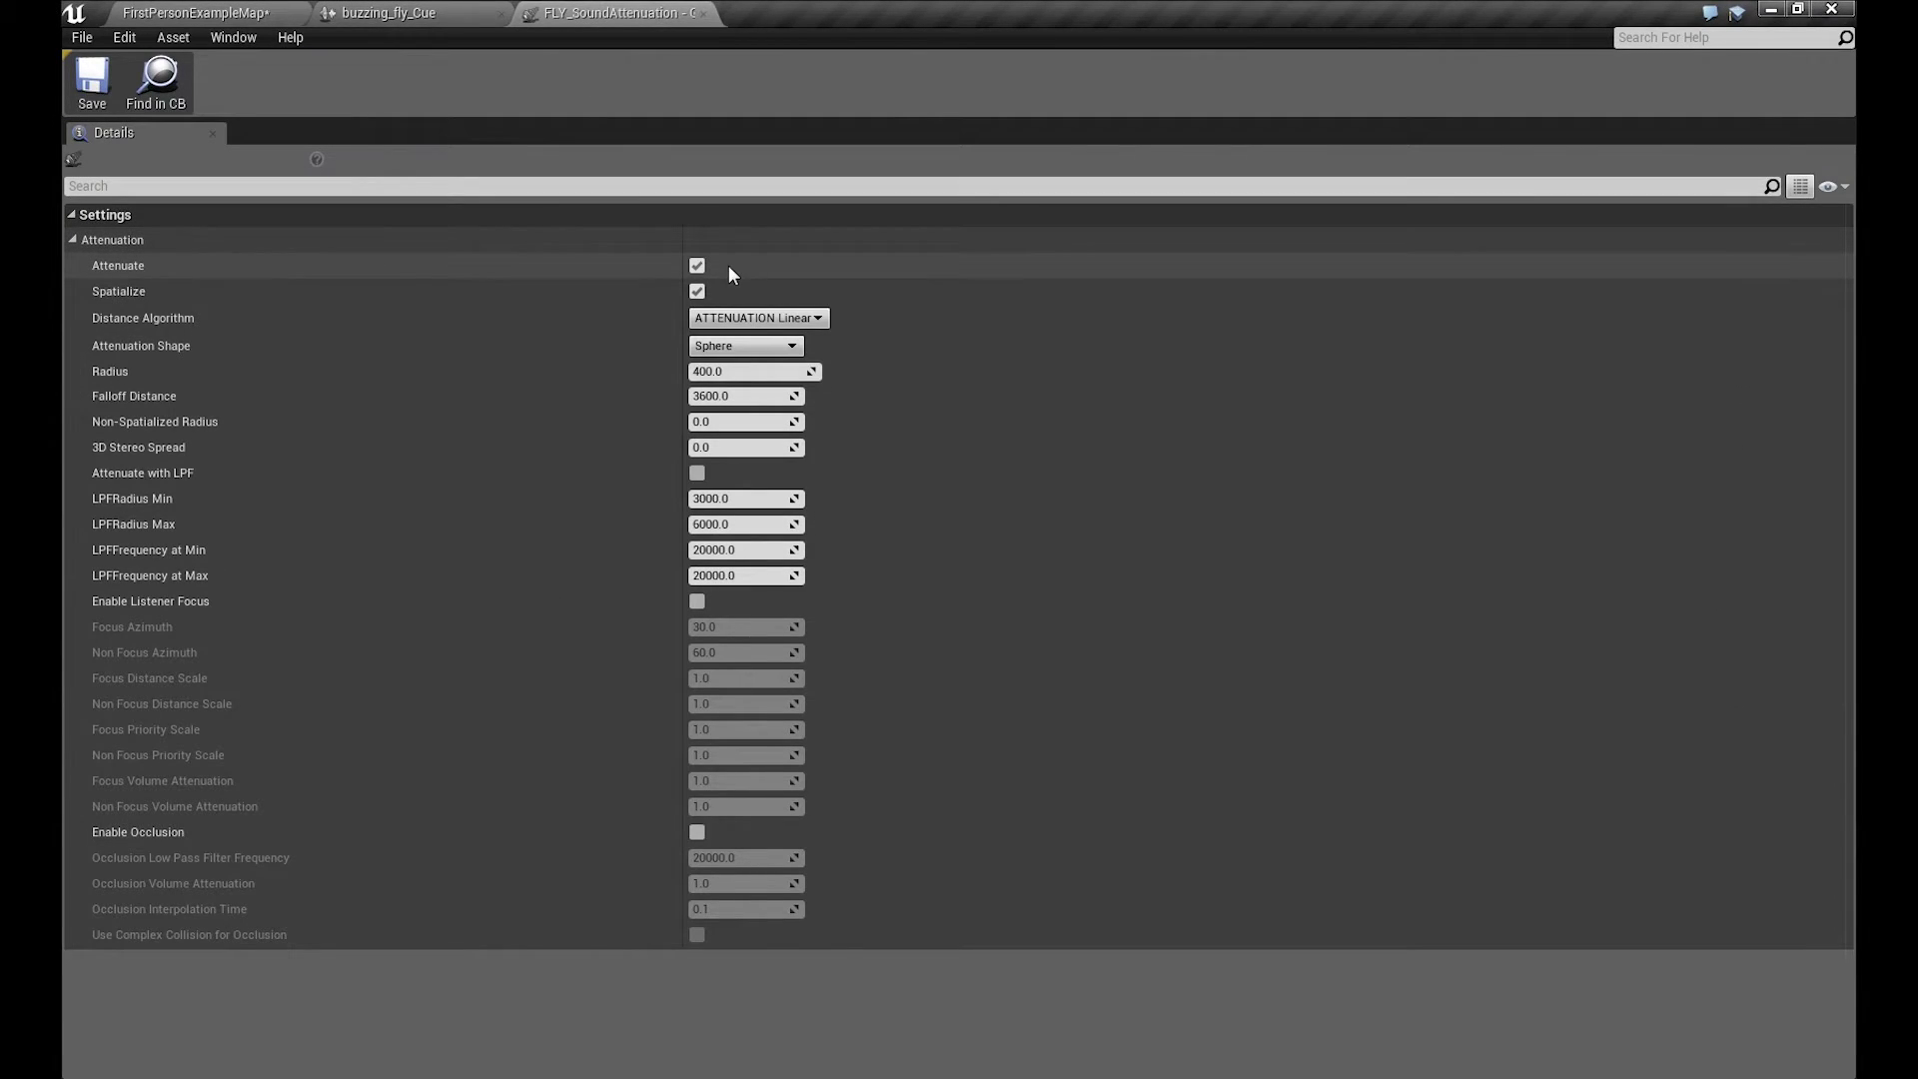
click(697, 292)
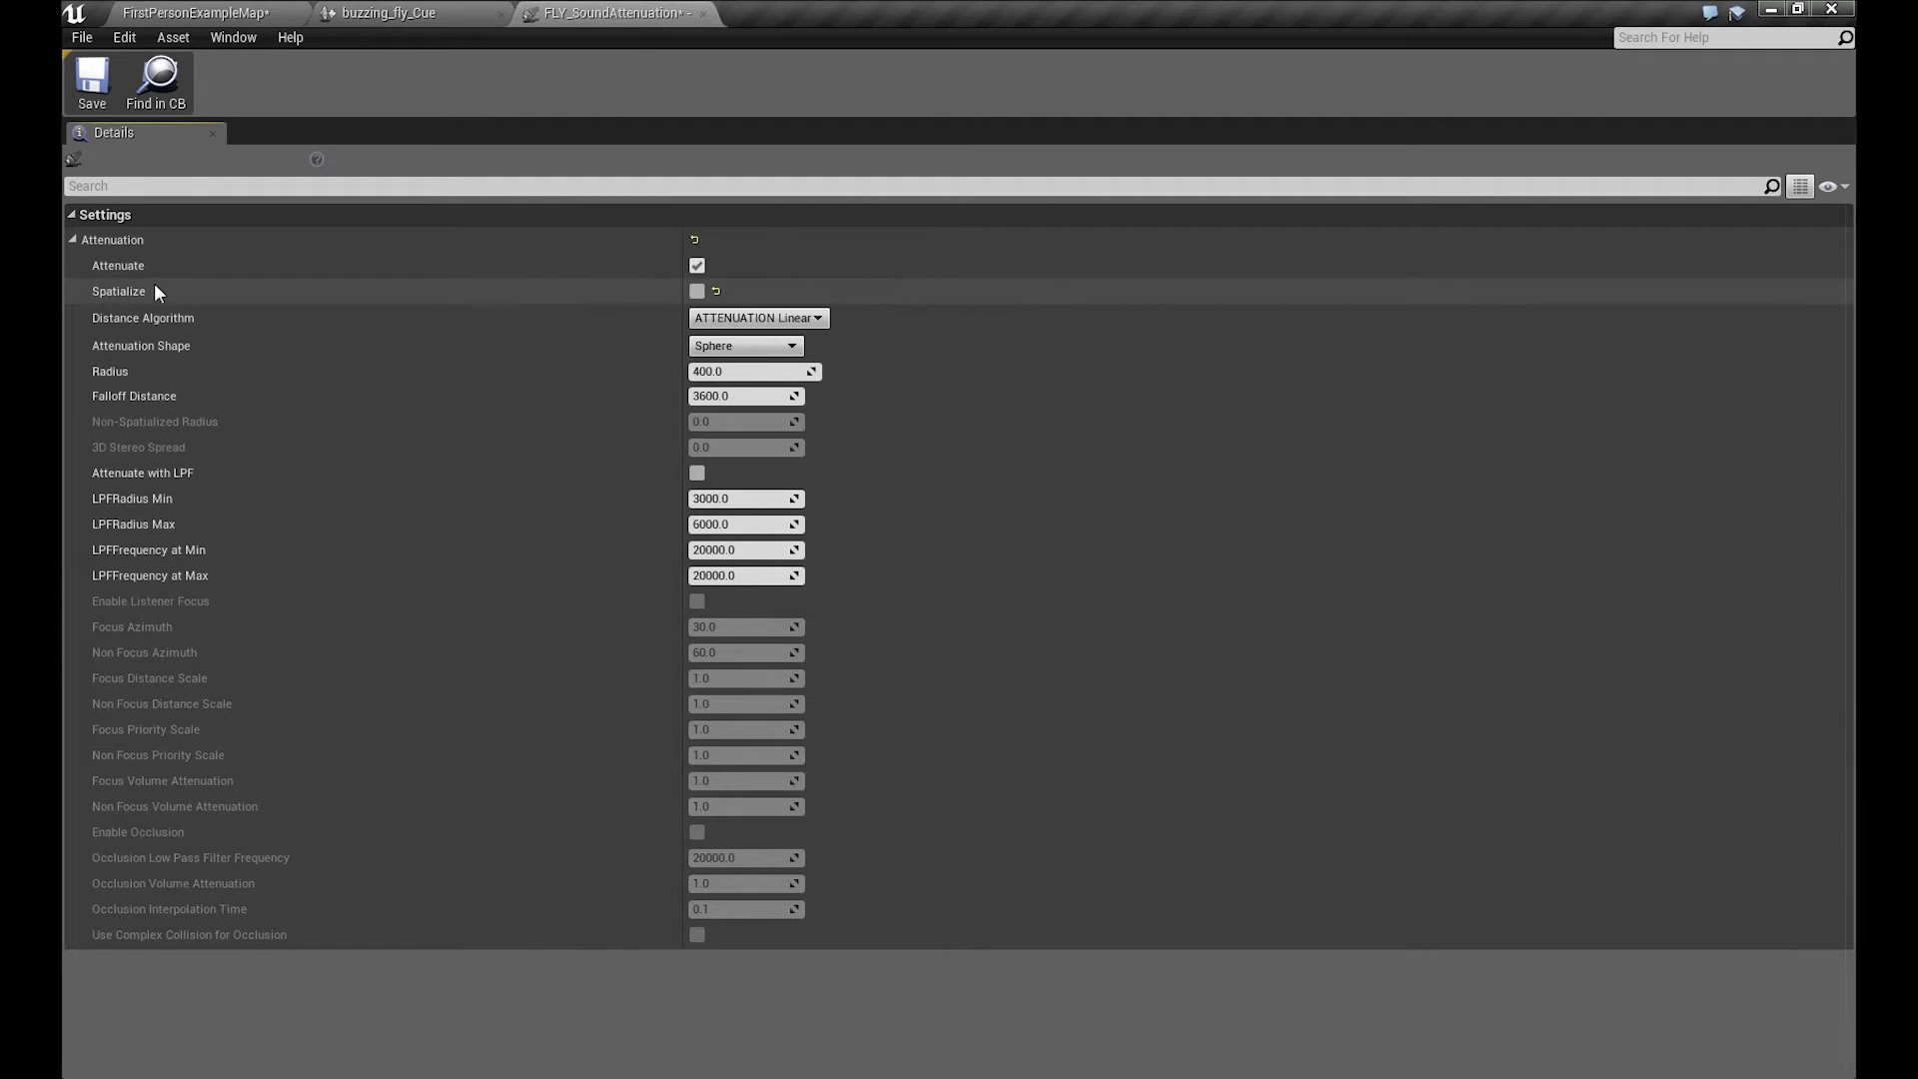
click(698, 265)
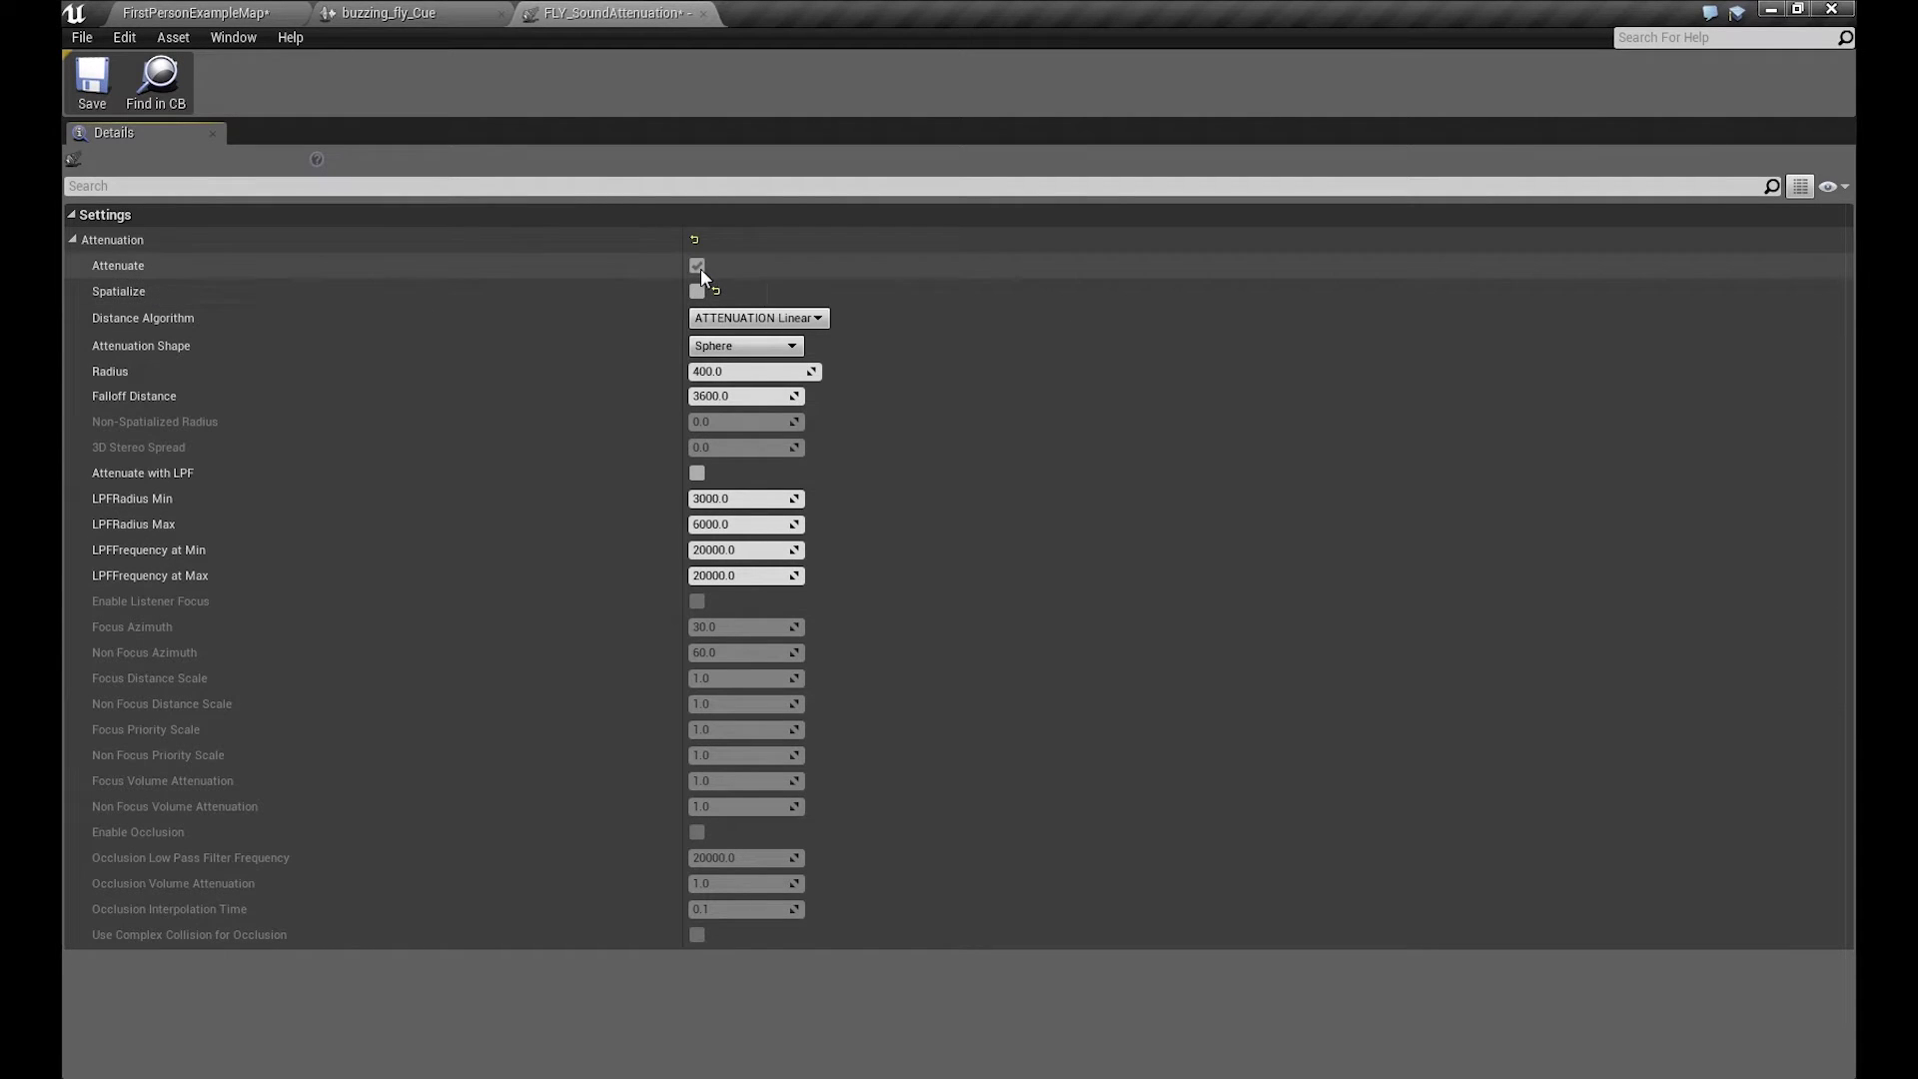
- Switch the level viewport to the Top view and examine the attenuation range around buzzing_fly_Cue
click(208, 14)
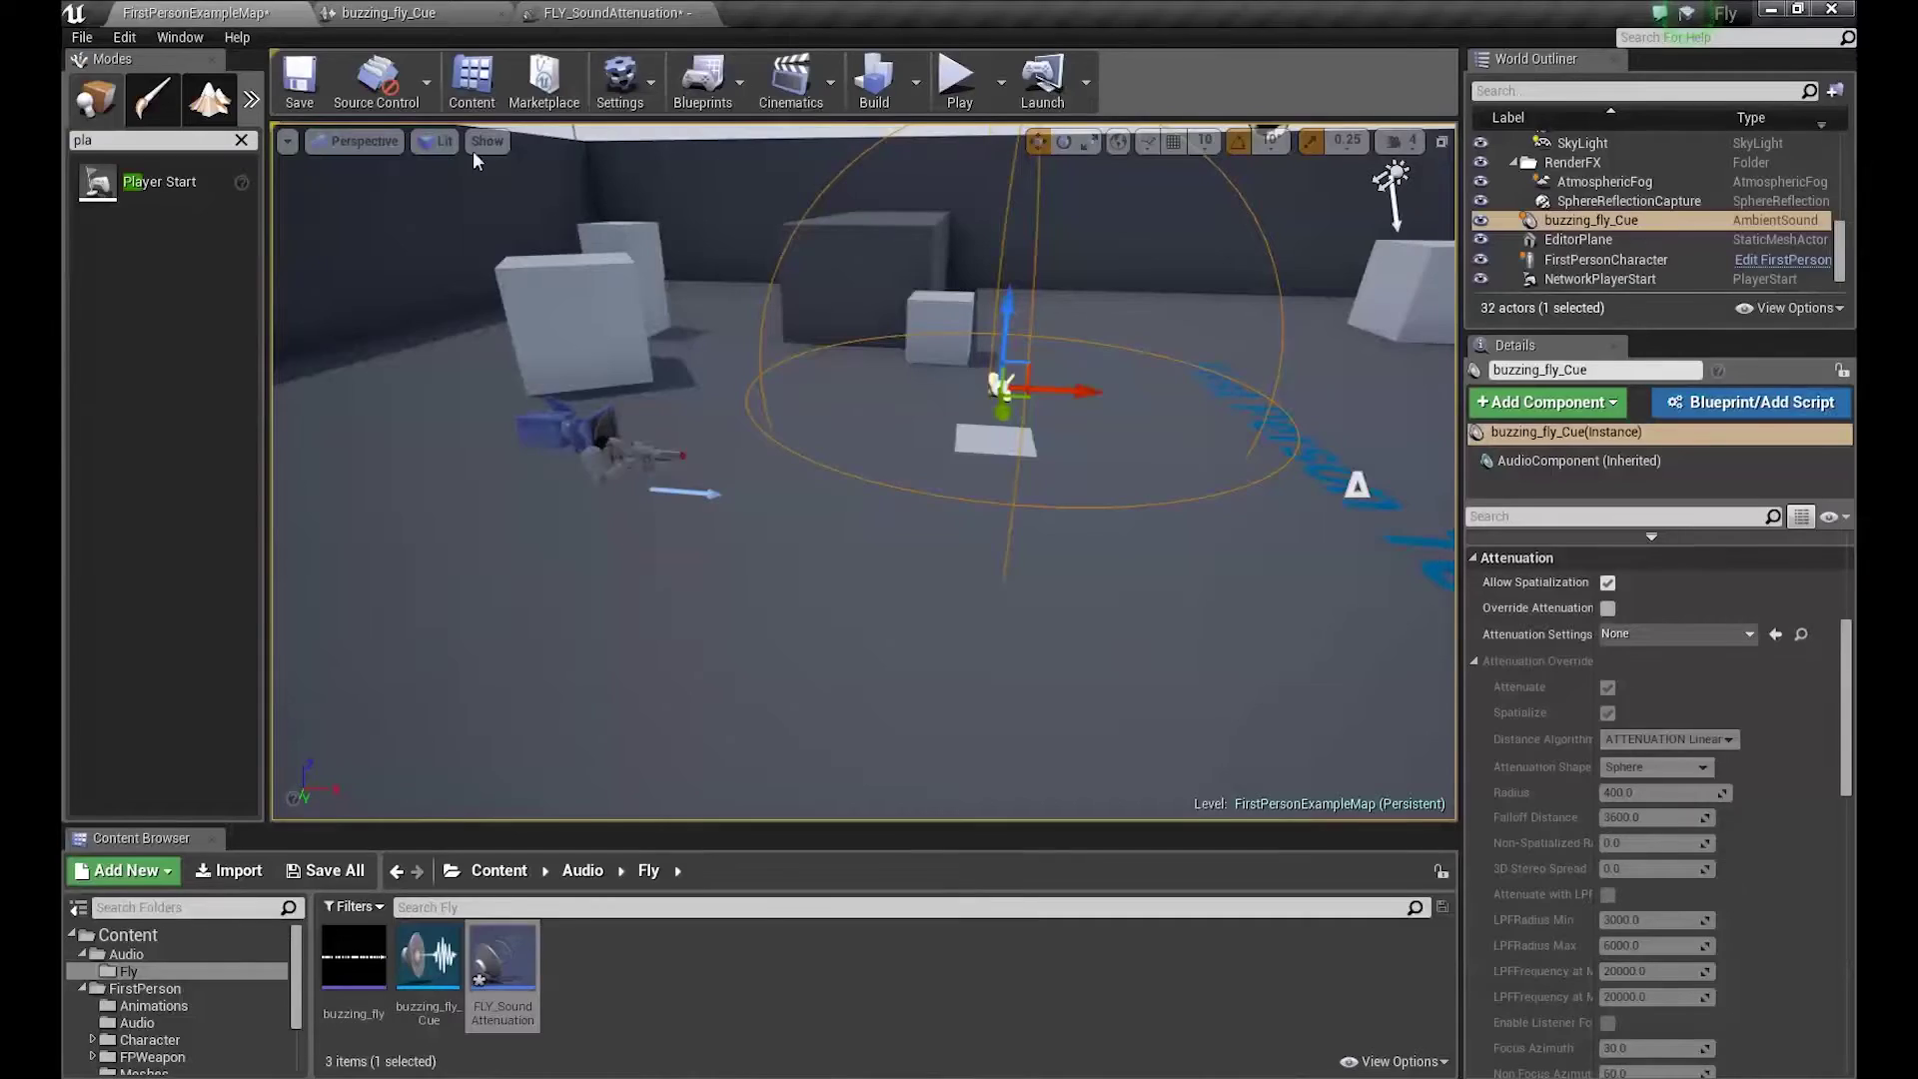
click(365, 141)
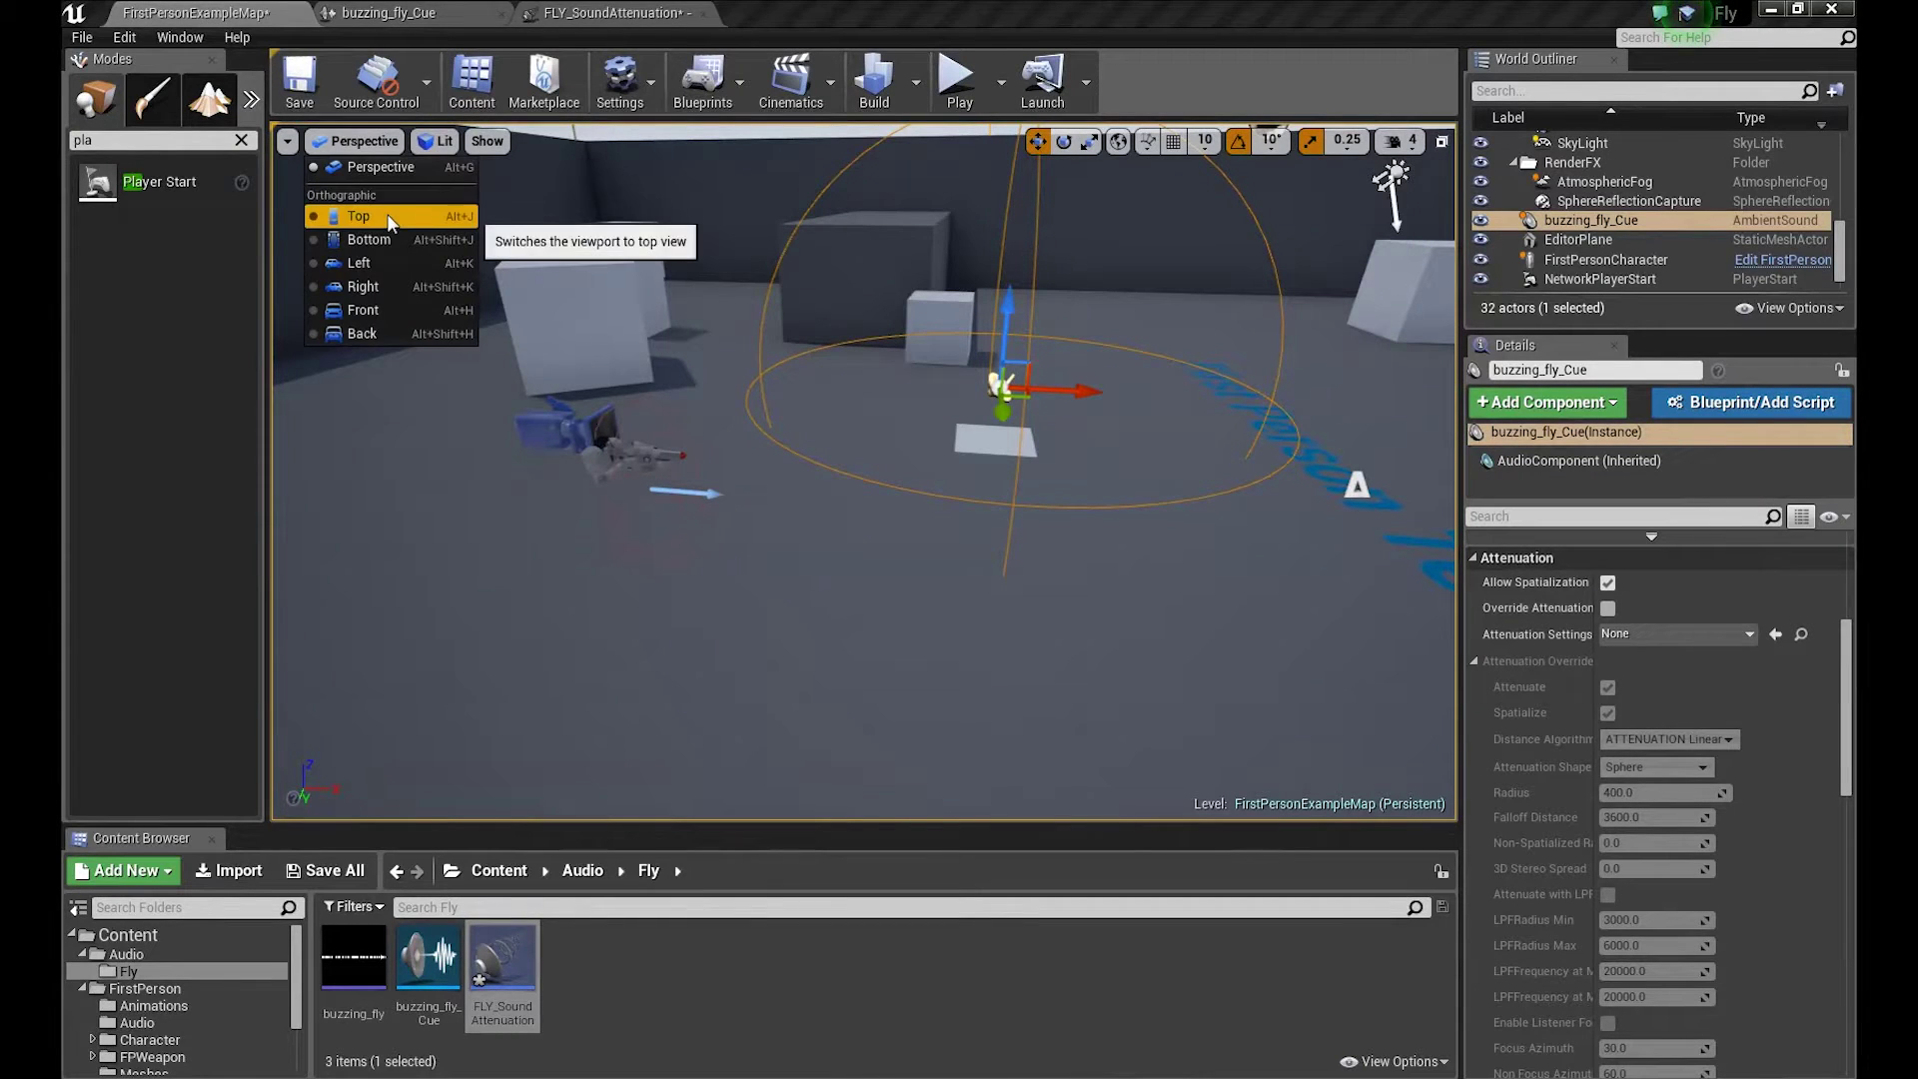
click(433, 201)
scroll(886, 387, down, 10)
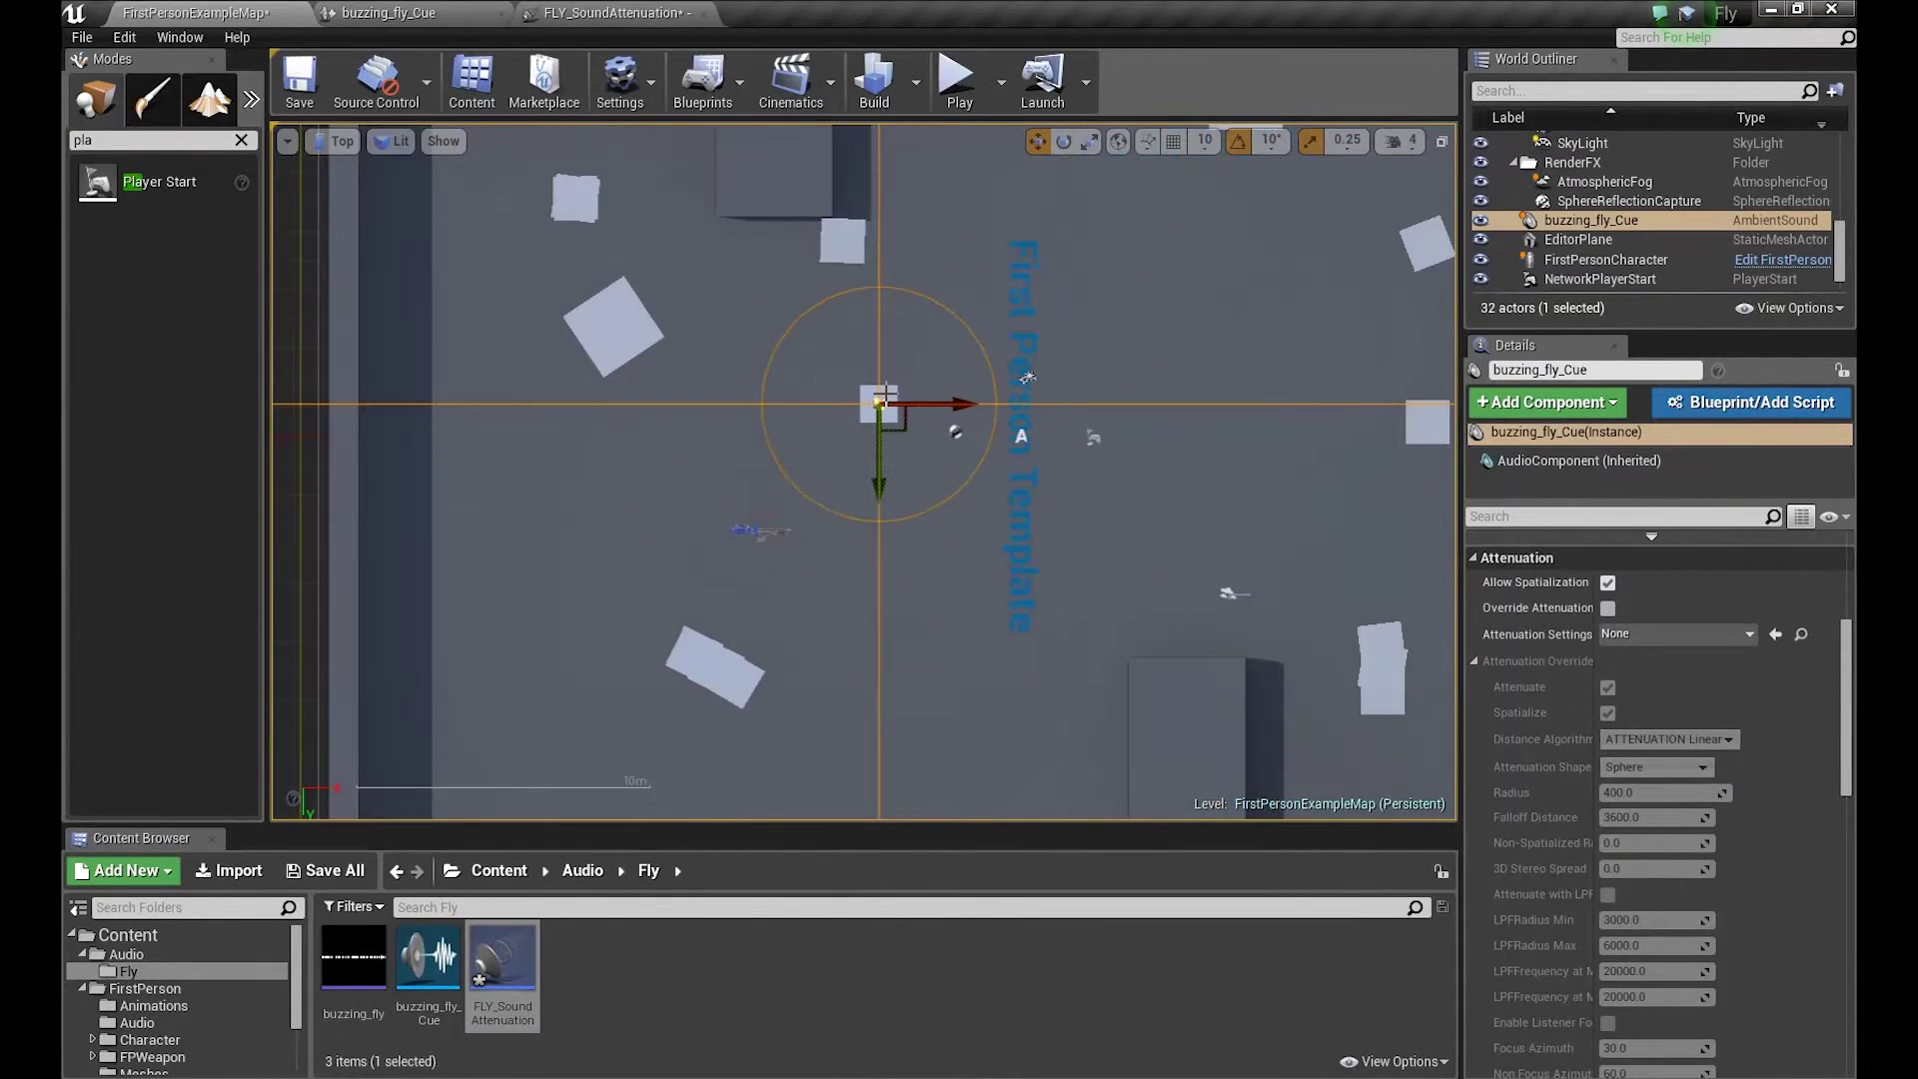
scroll(886, 396, up, 2)
scroll(886, 397, down, 3)
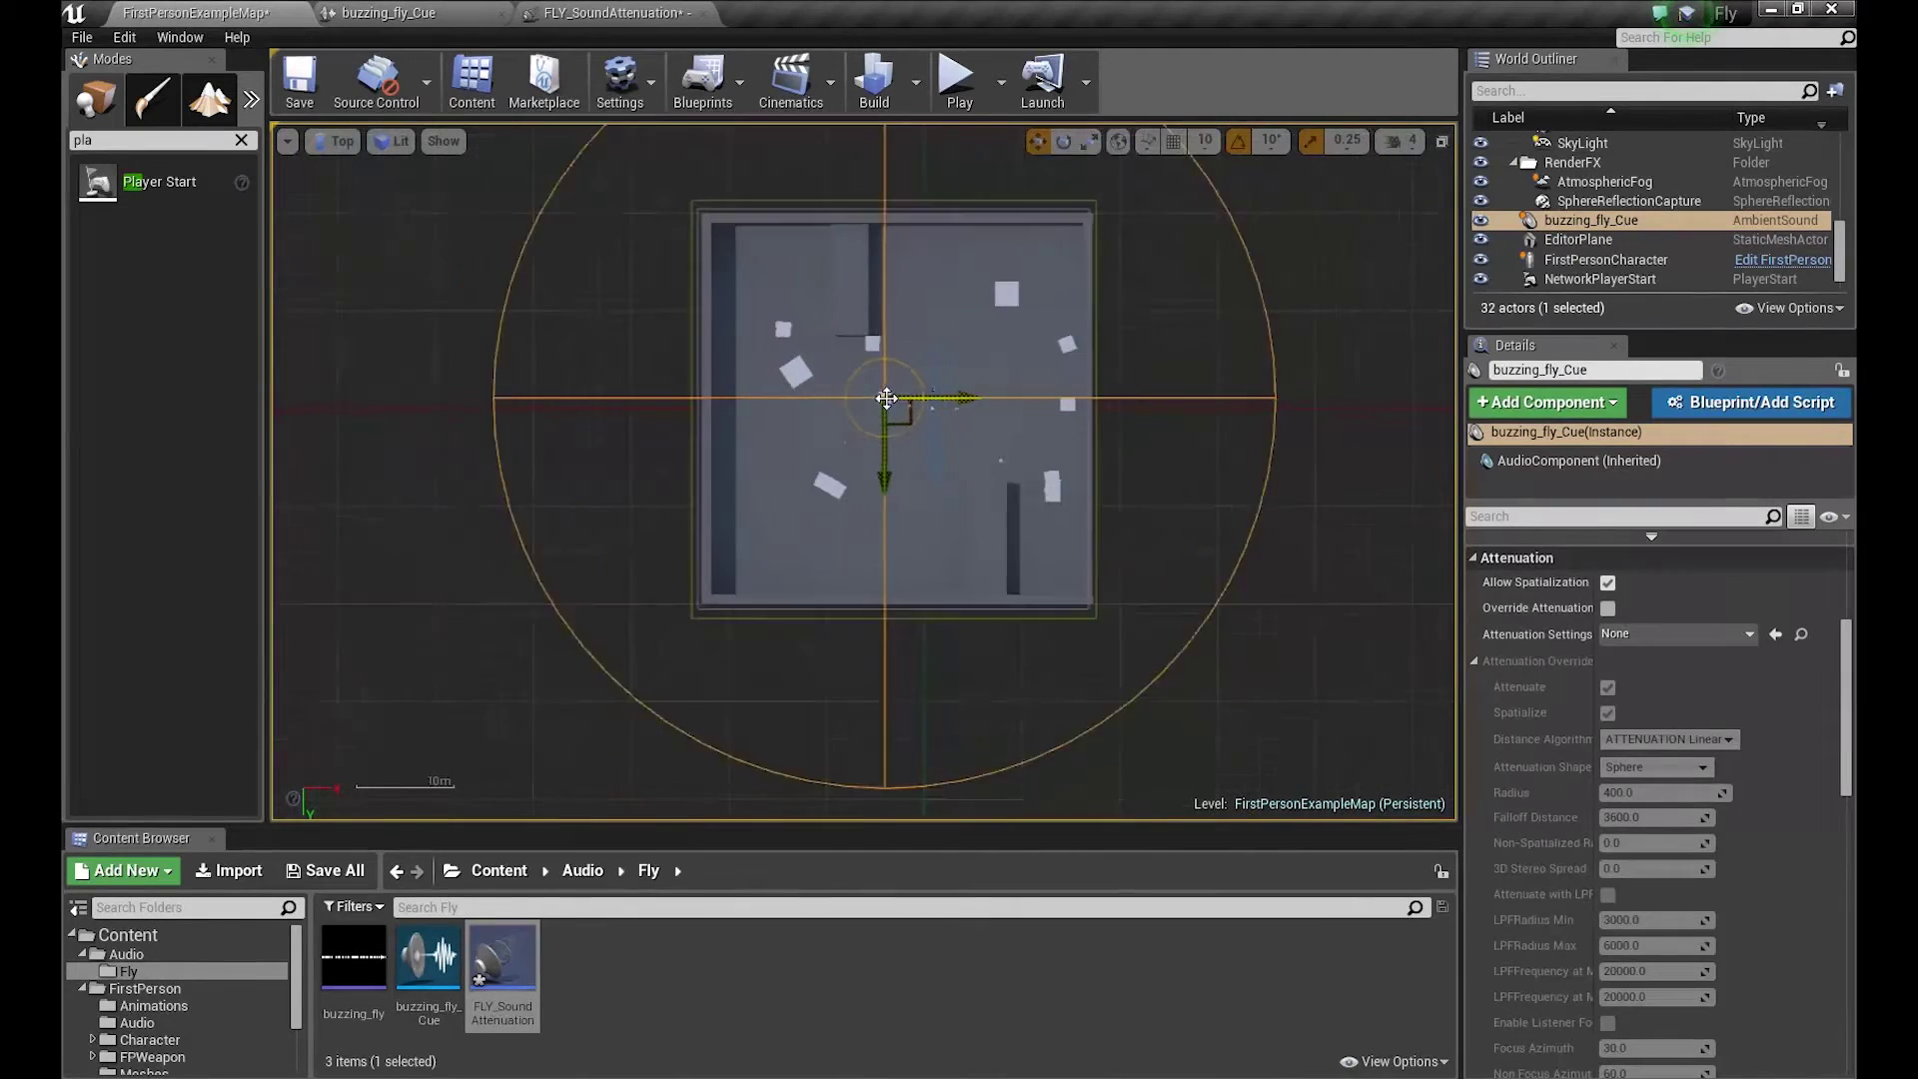
scroll(869, 379, up, 1)
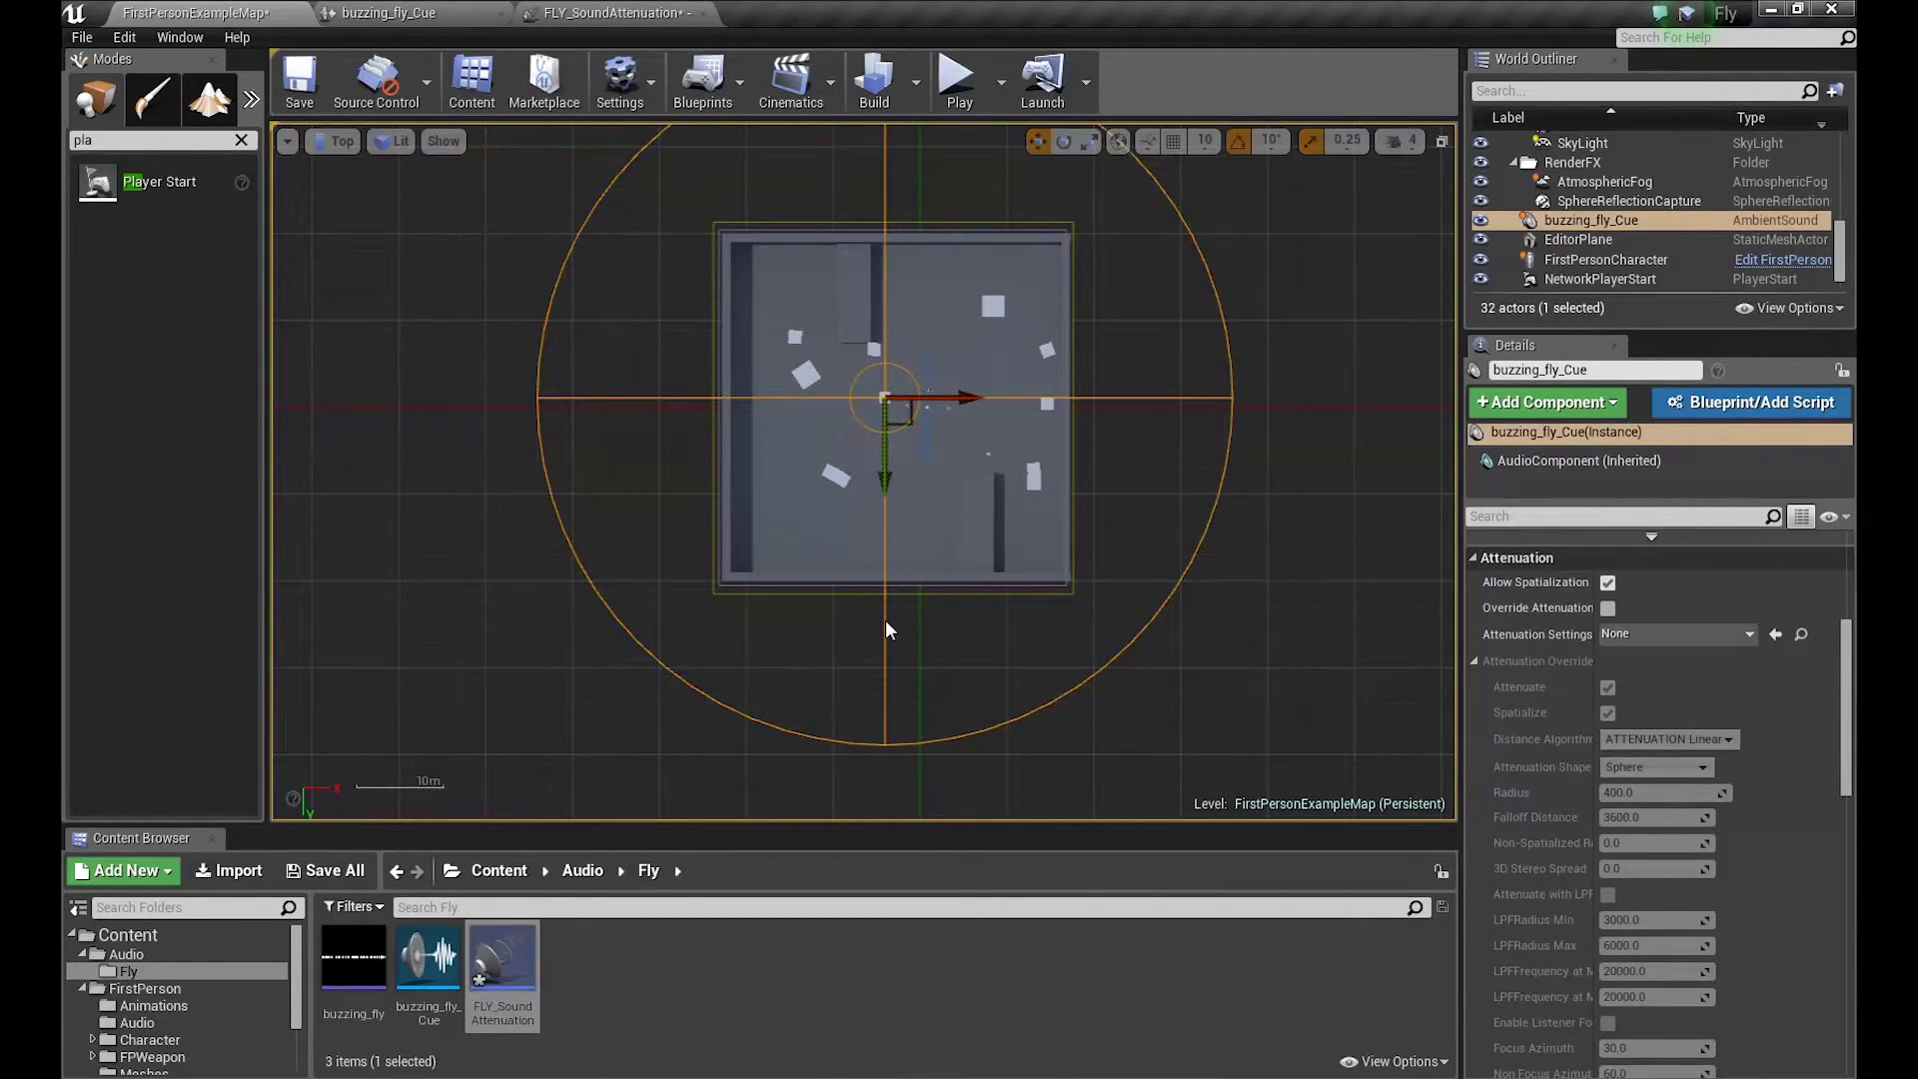
- Set the Falloff Distance of FLY_SoundAttenuation to 1000 and check the outer range around the sound in the level
click(608, 10)
click(739, 396)
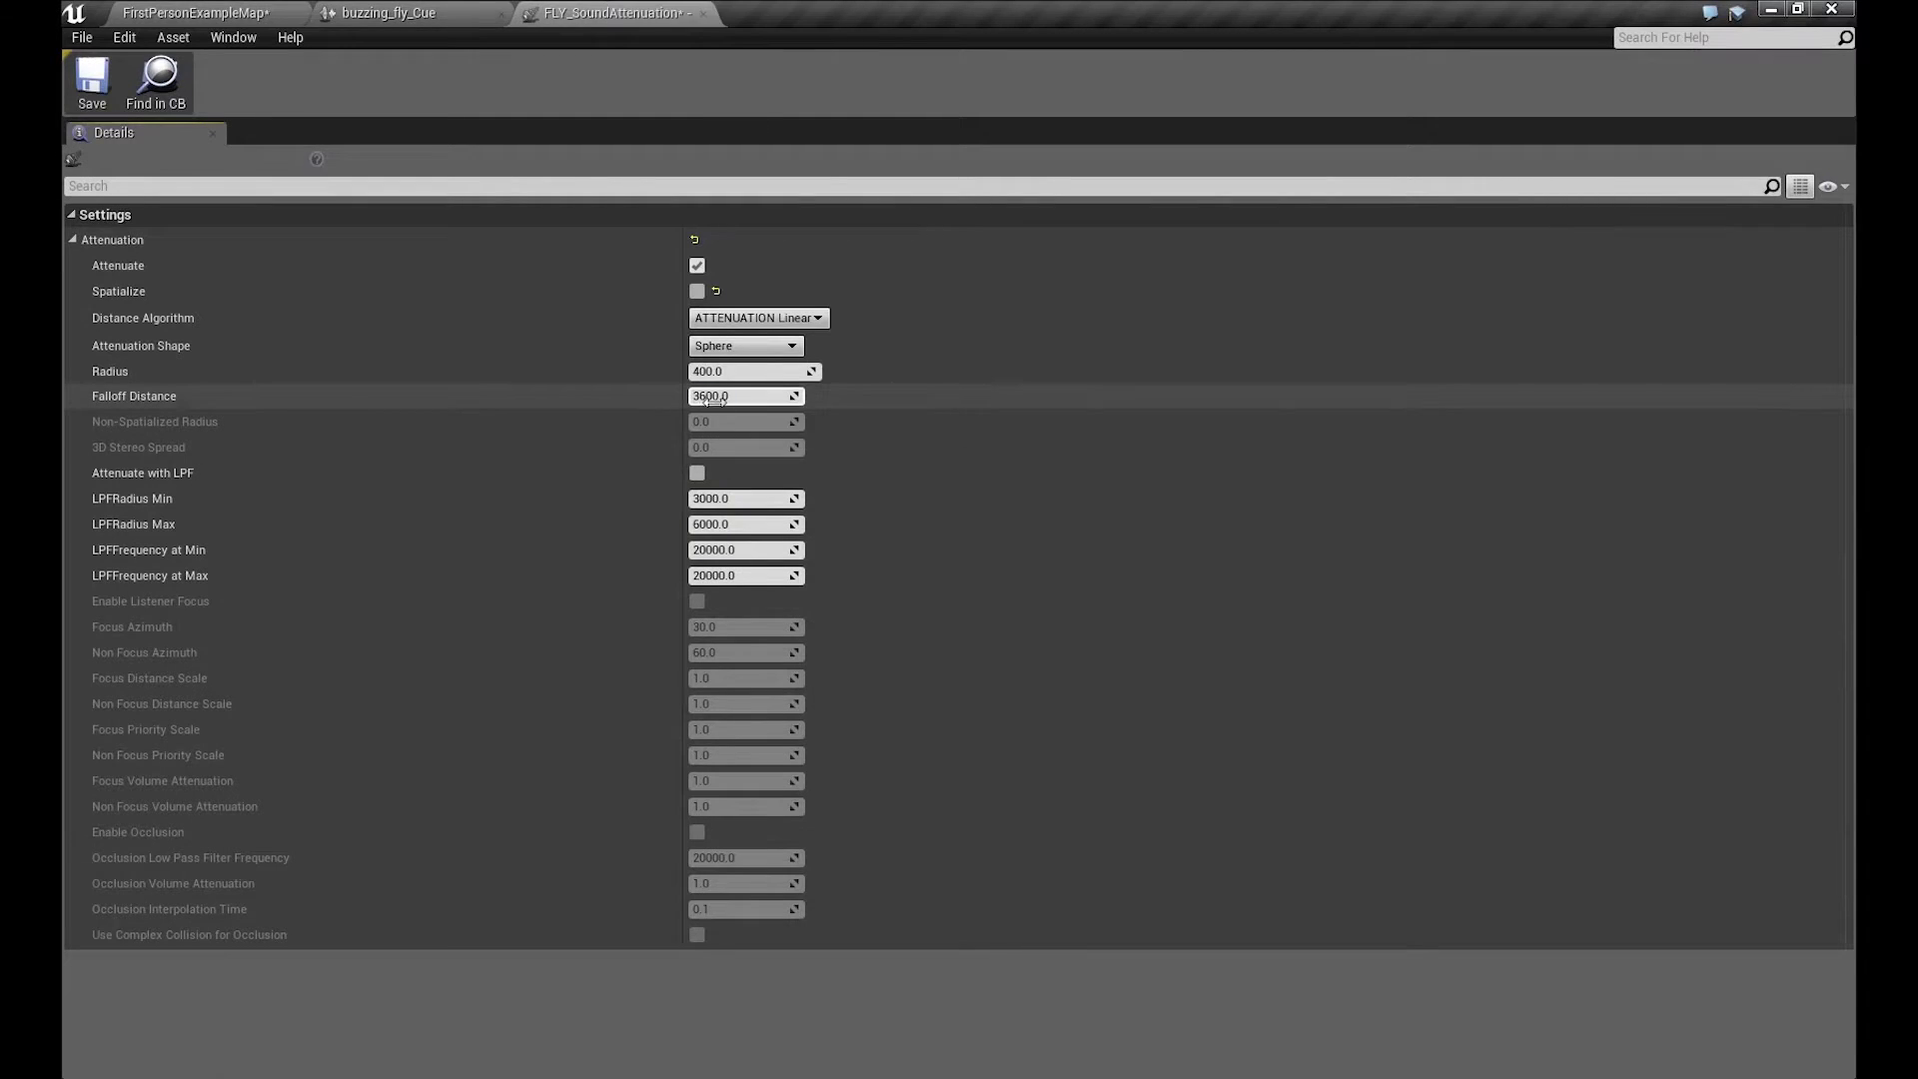
text(1)
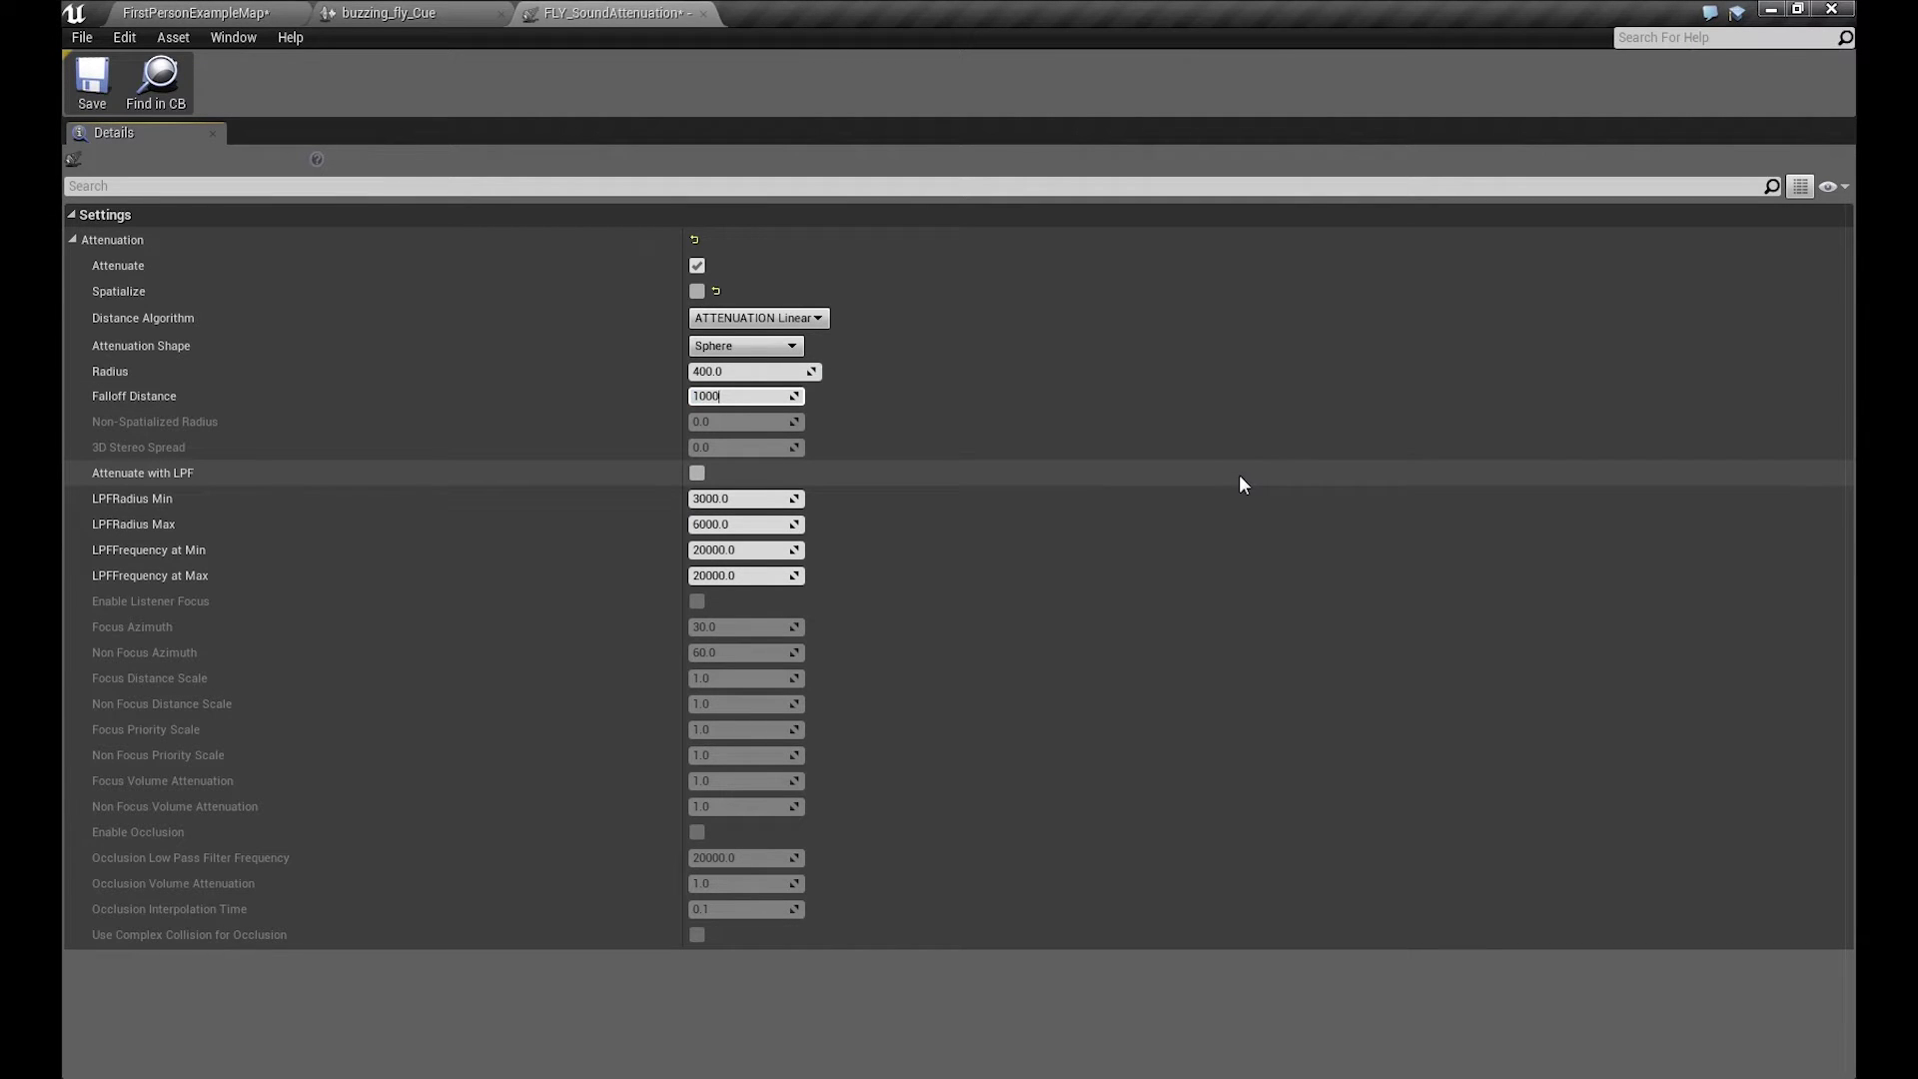
key(Return)
click(222, 12)
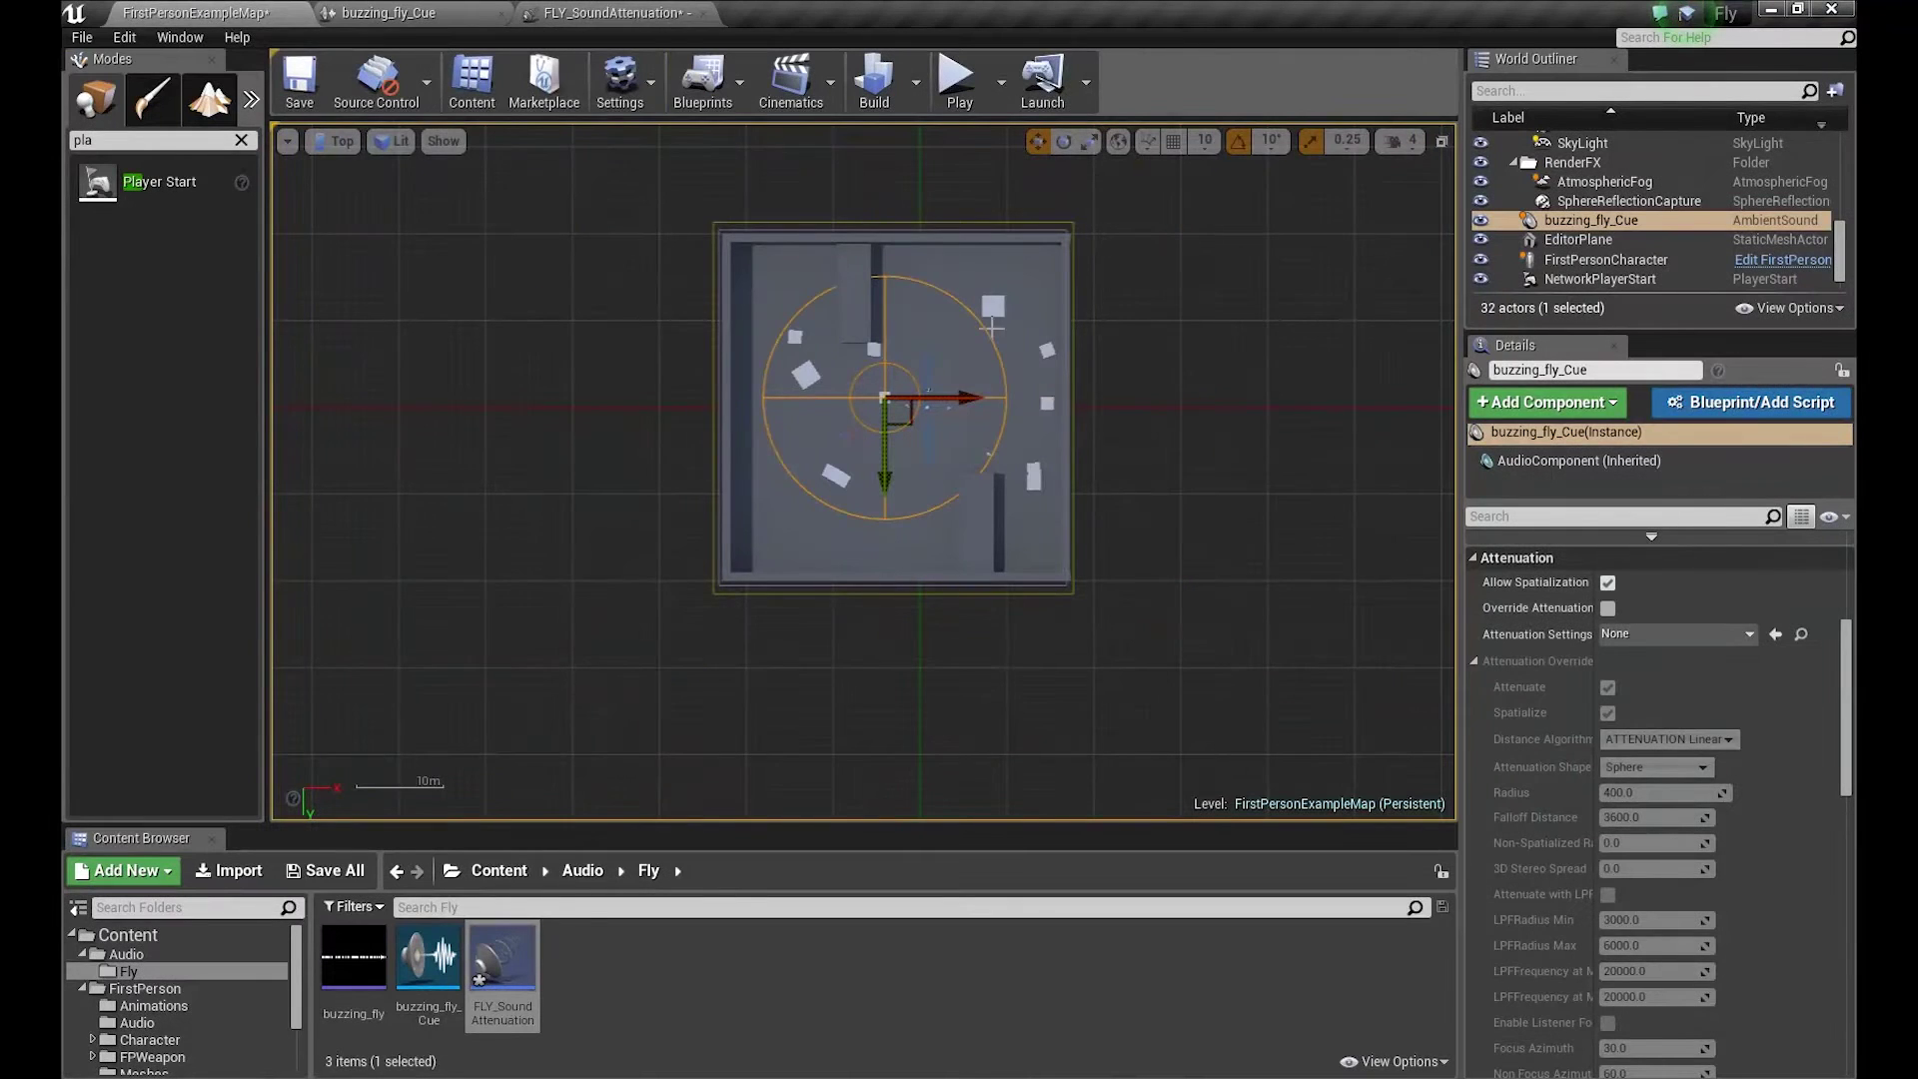
scroll(992, 327, up, 5)
scroll(963, 291, down, 2)
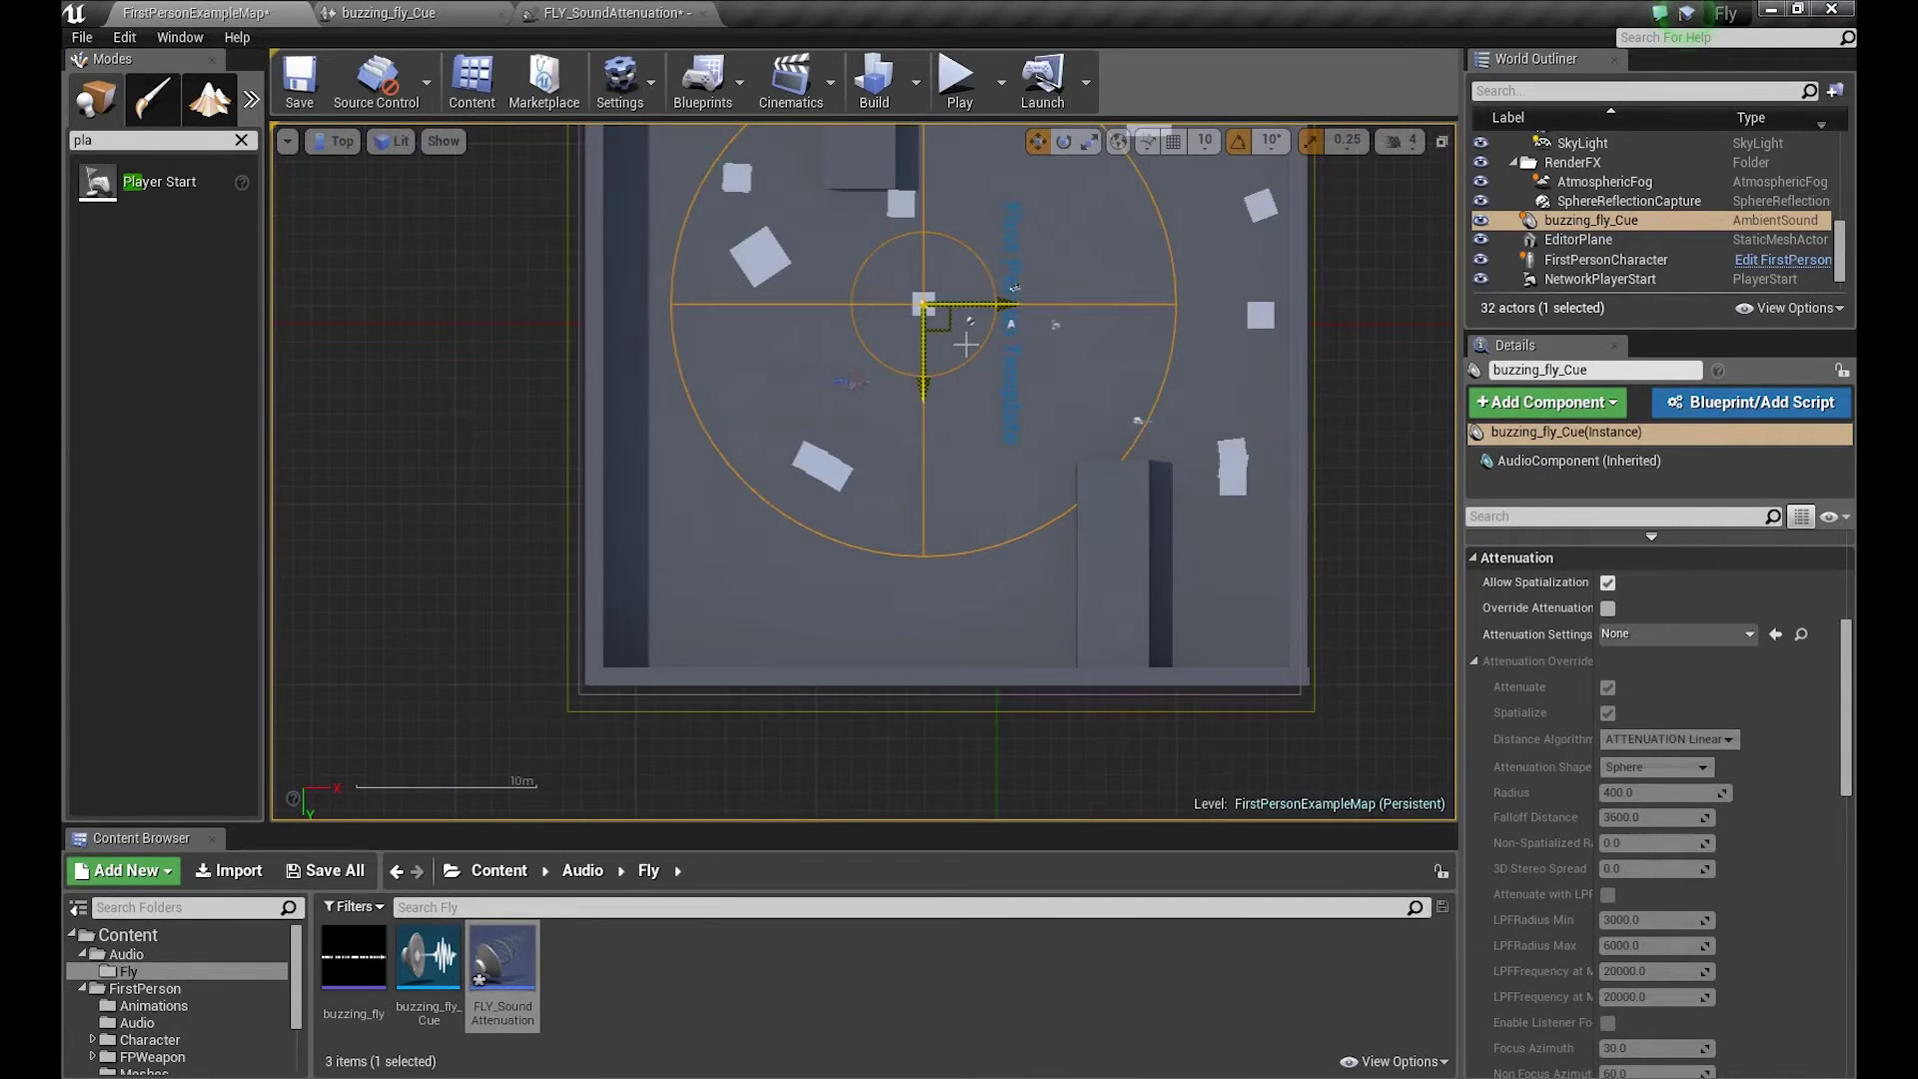
scroll(965, 344, down, 2)
scroll(802, 415, up, 3)
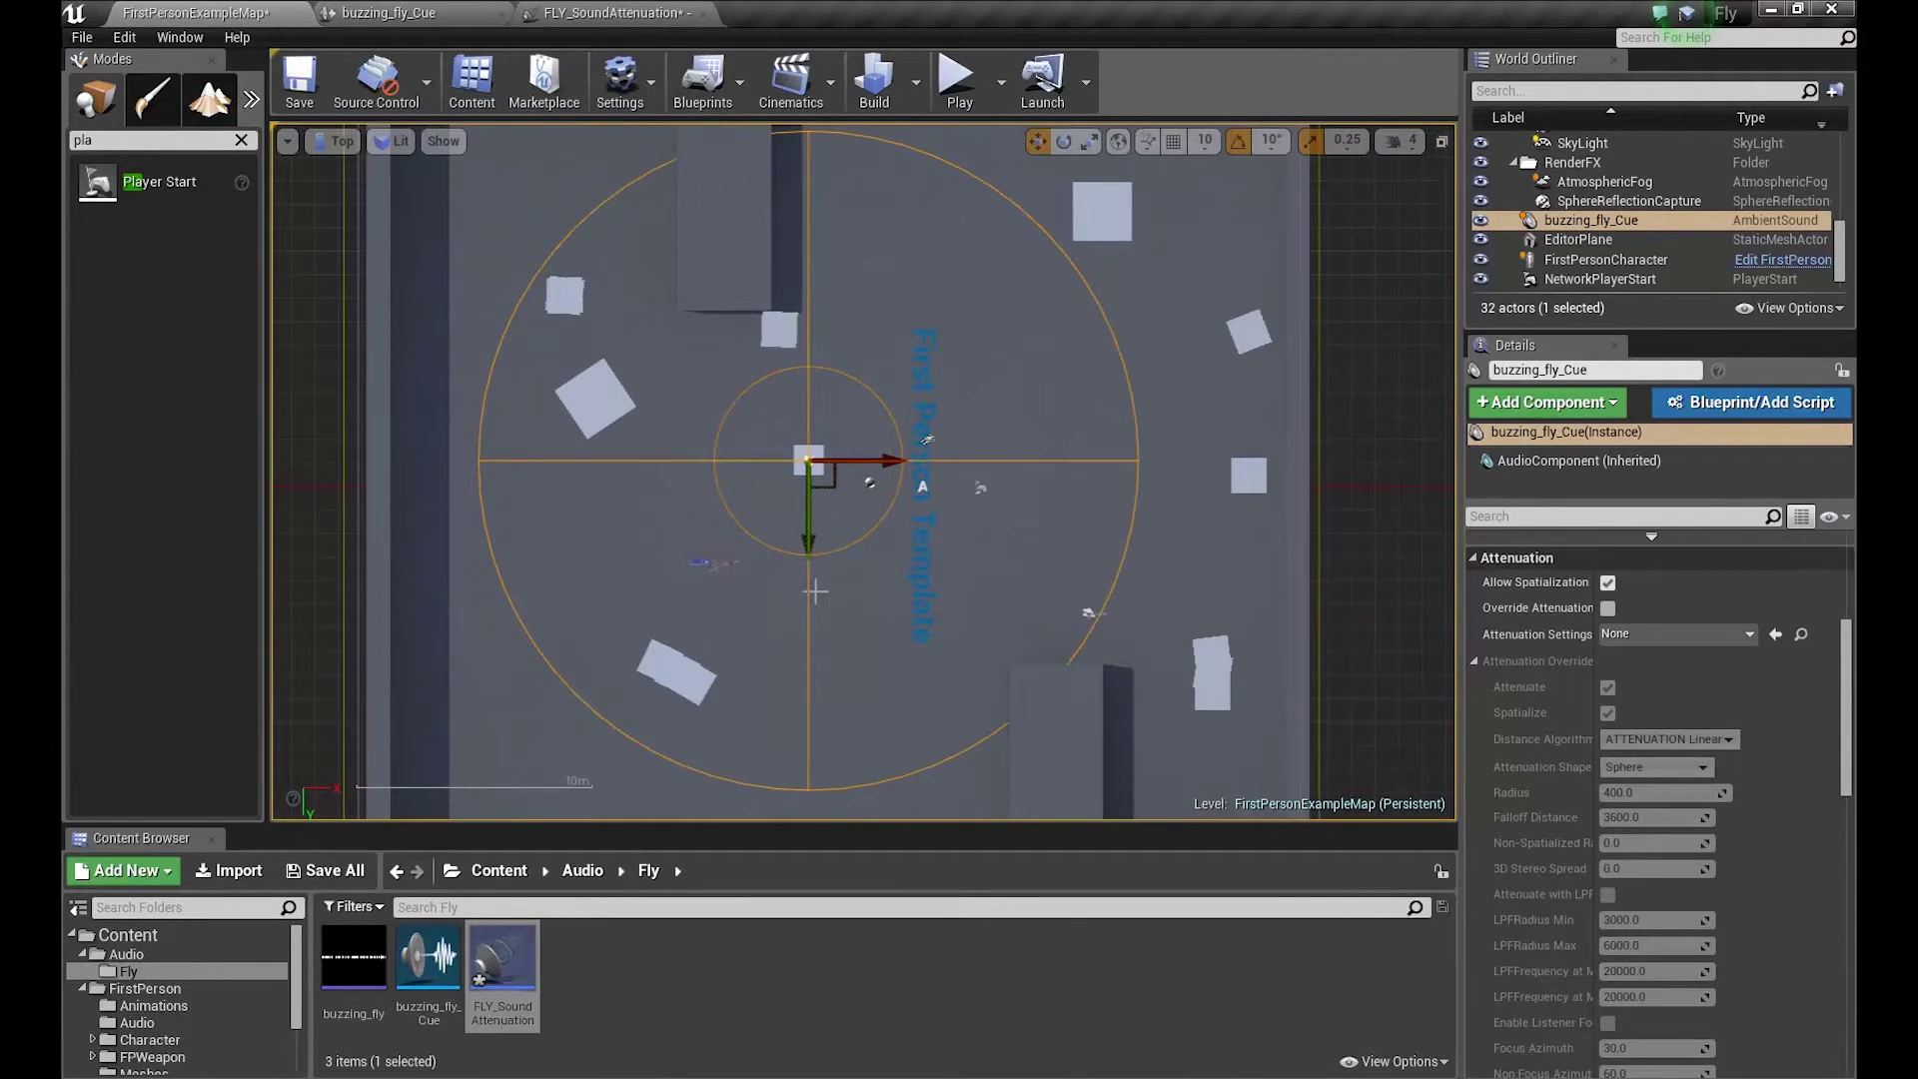
- Set the Radius of FLY_SoundAttenuation to 200 and return to the level
click(614, 12)
click(749, 372)
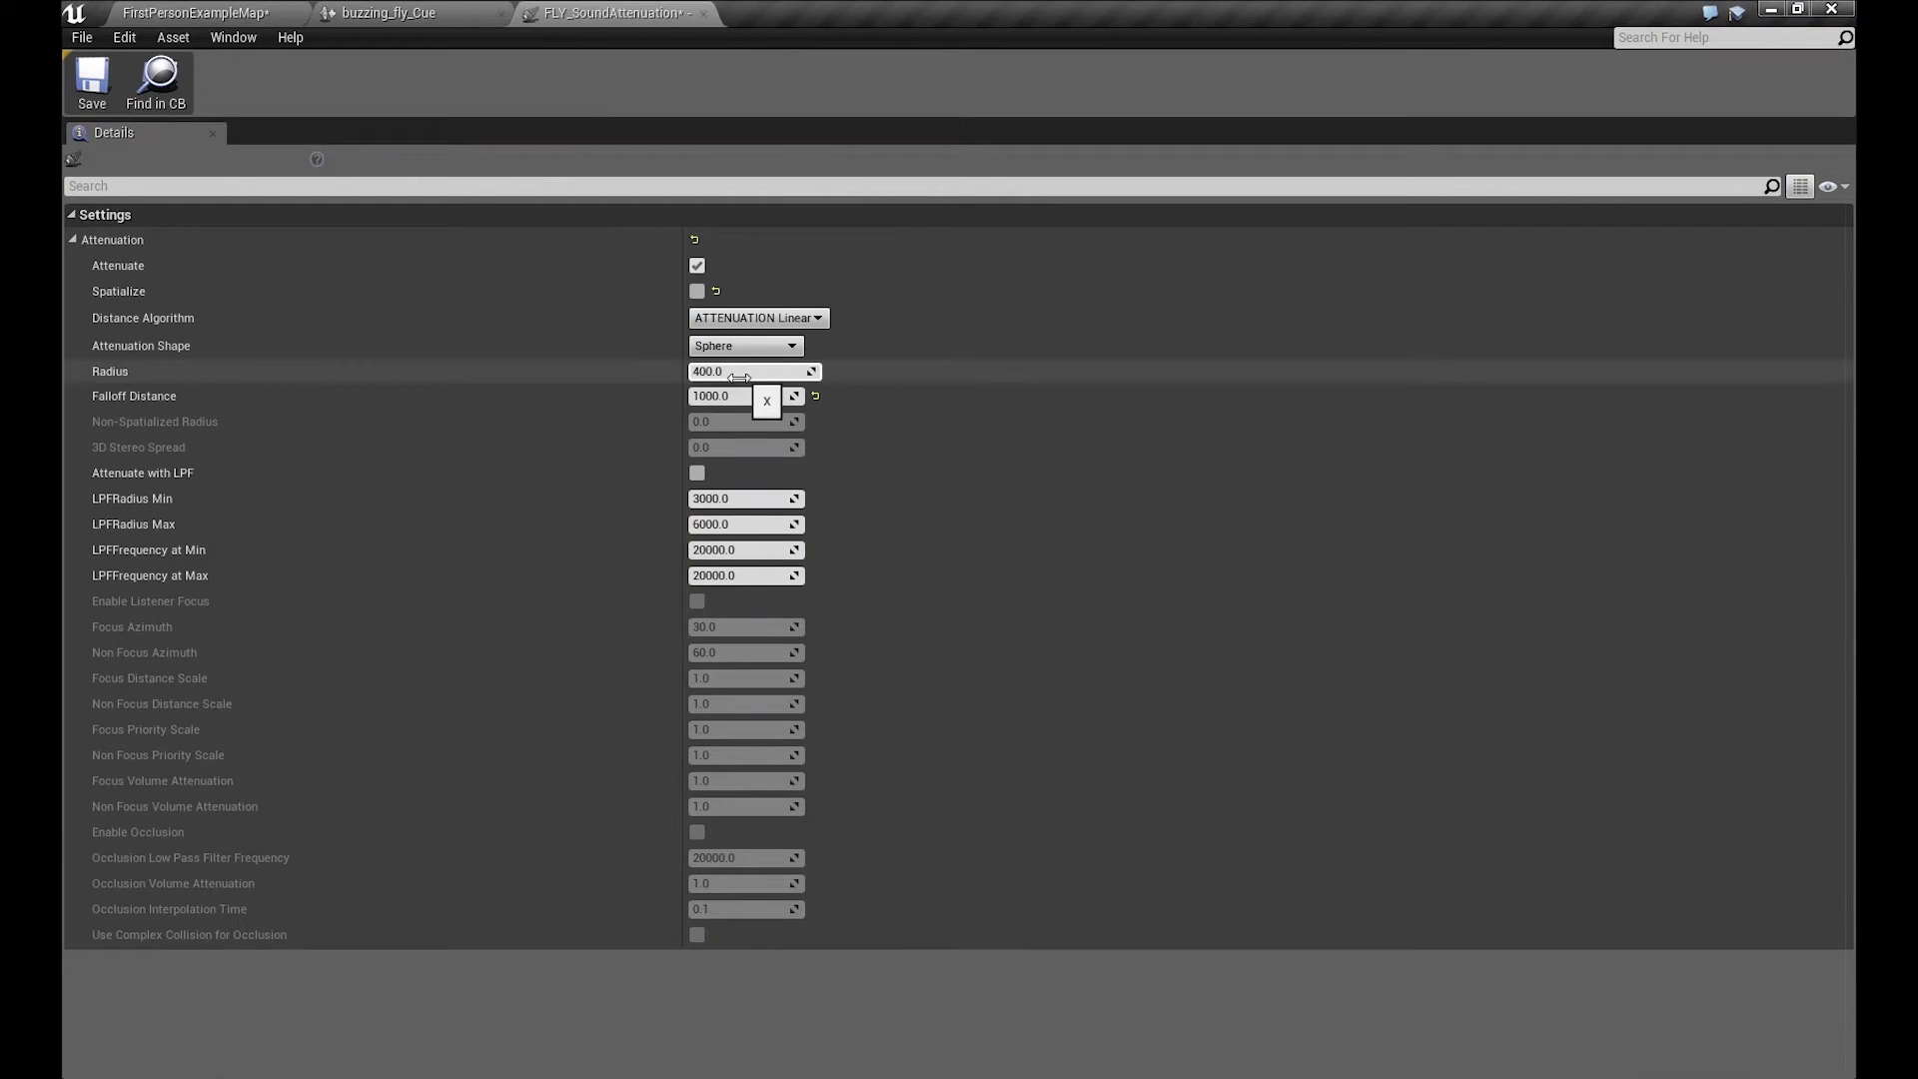
text(200)
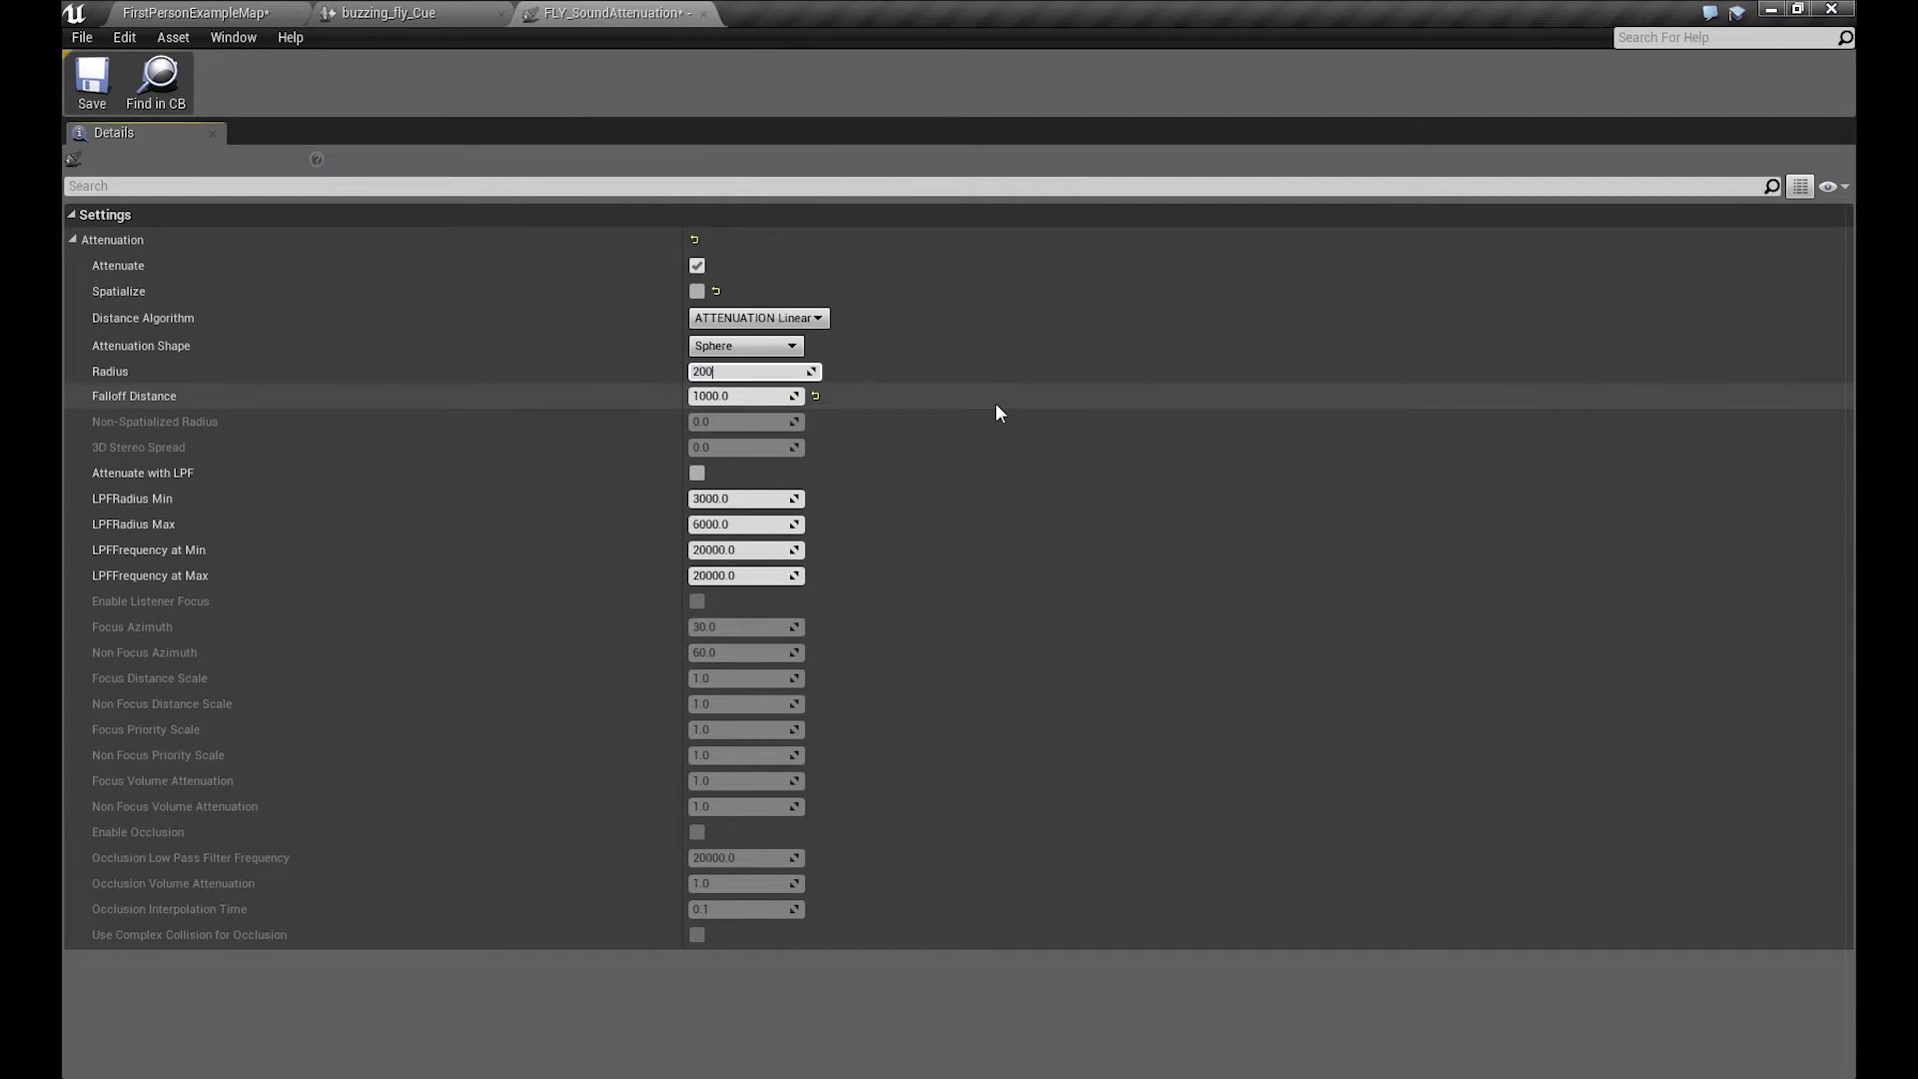
key(Return)
click(199, 12)
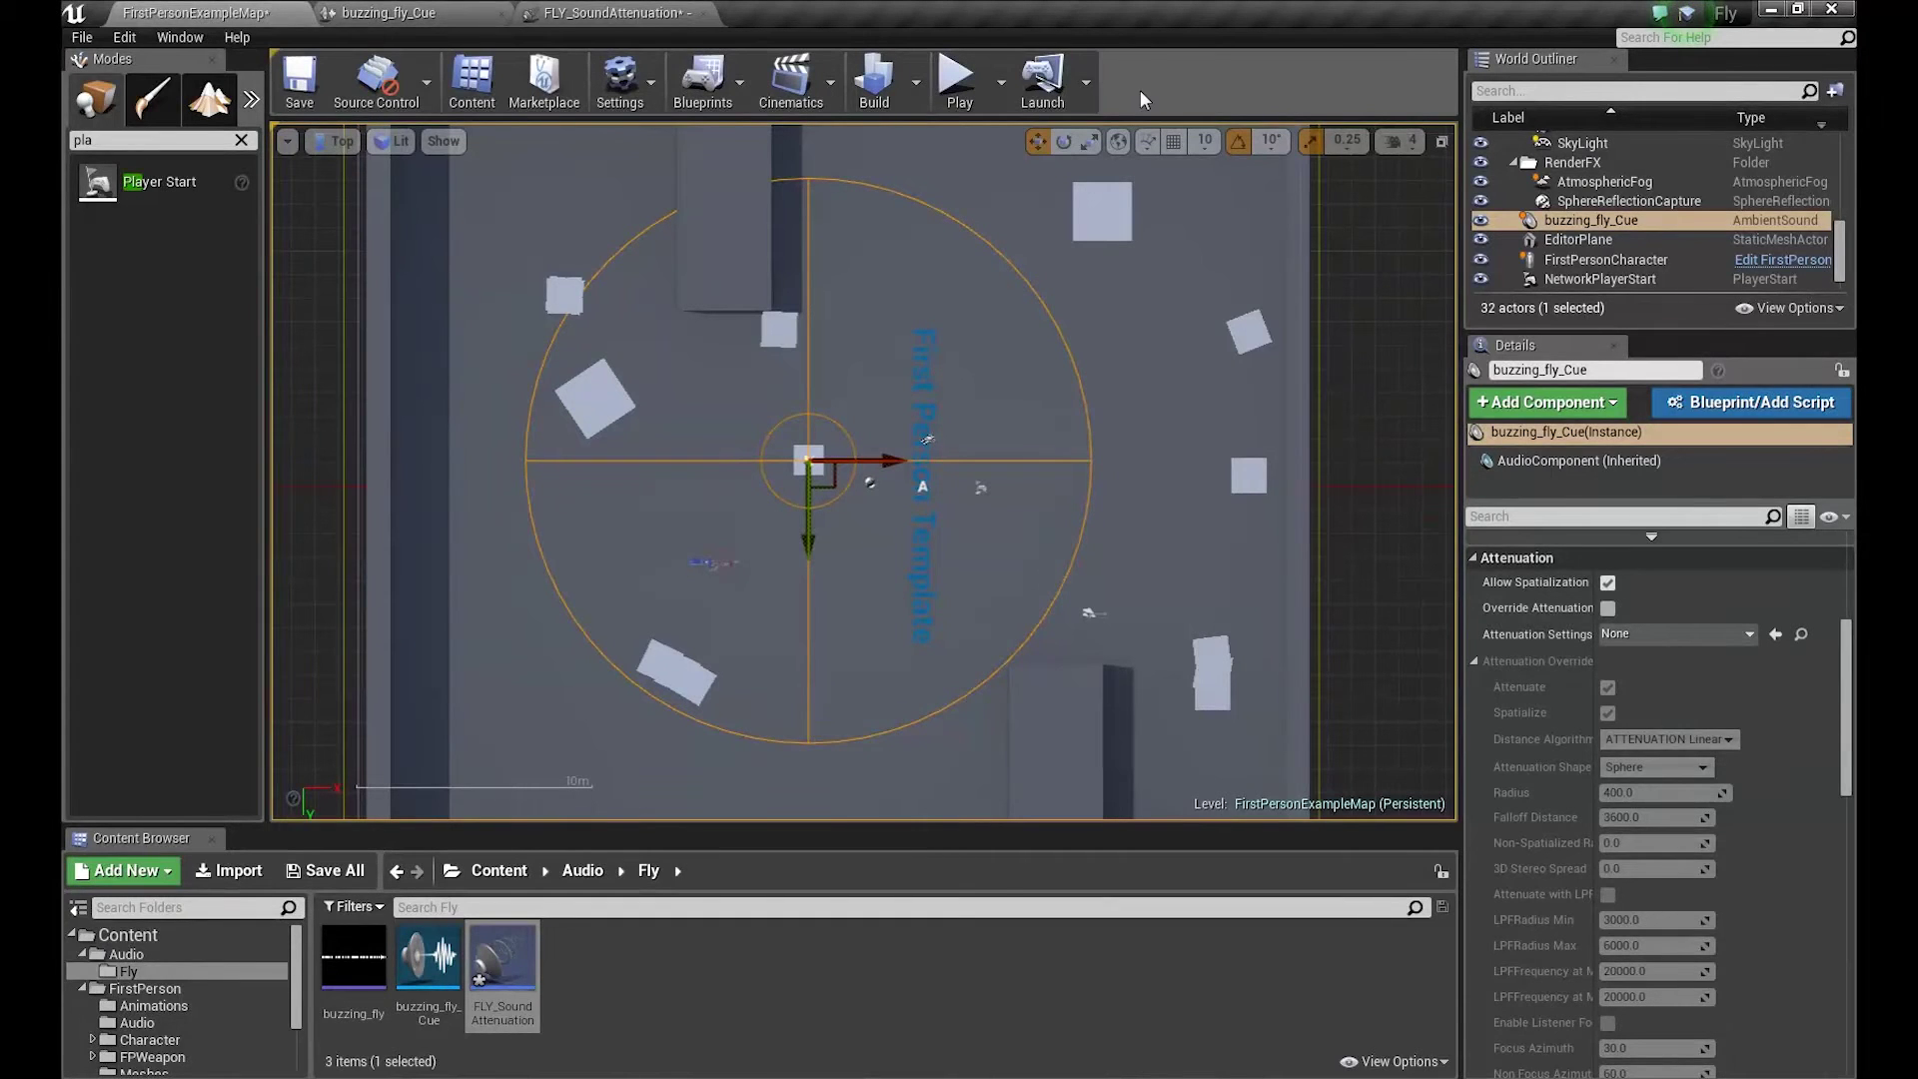
- Enlarge the level viewport and examine the inner radius and outer falloff circles around buzzing_fly_Cue
scroll(679, 593, up, 3)
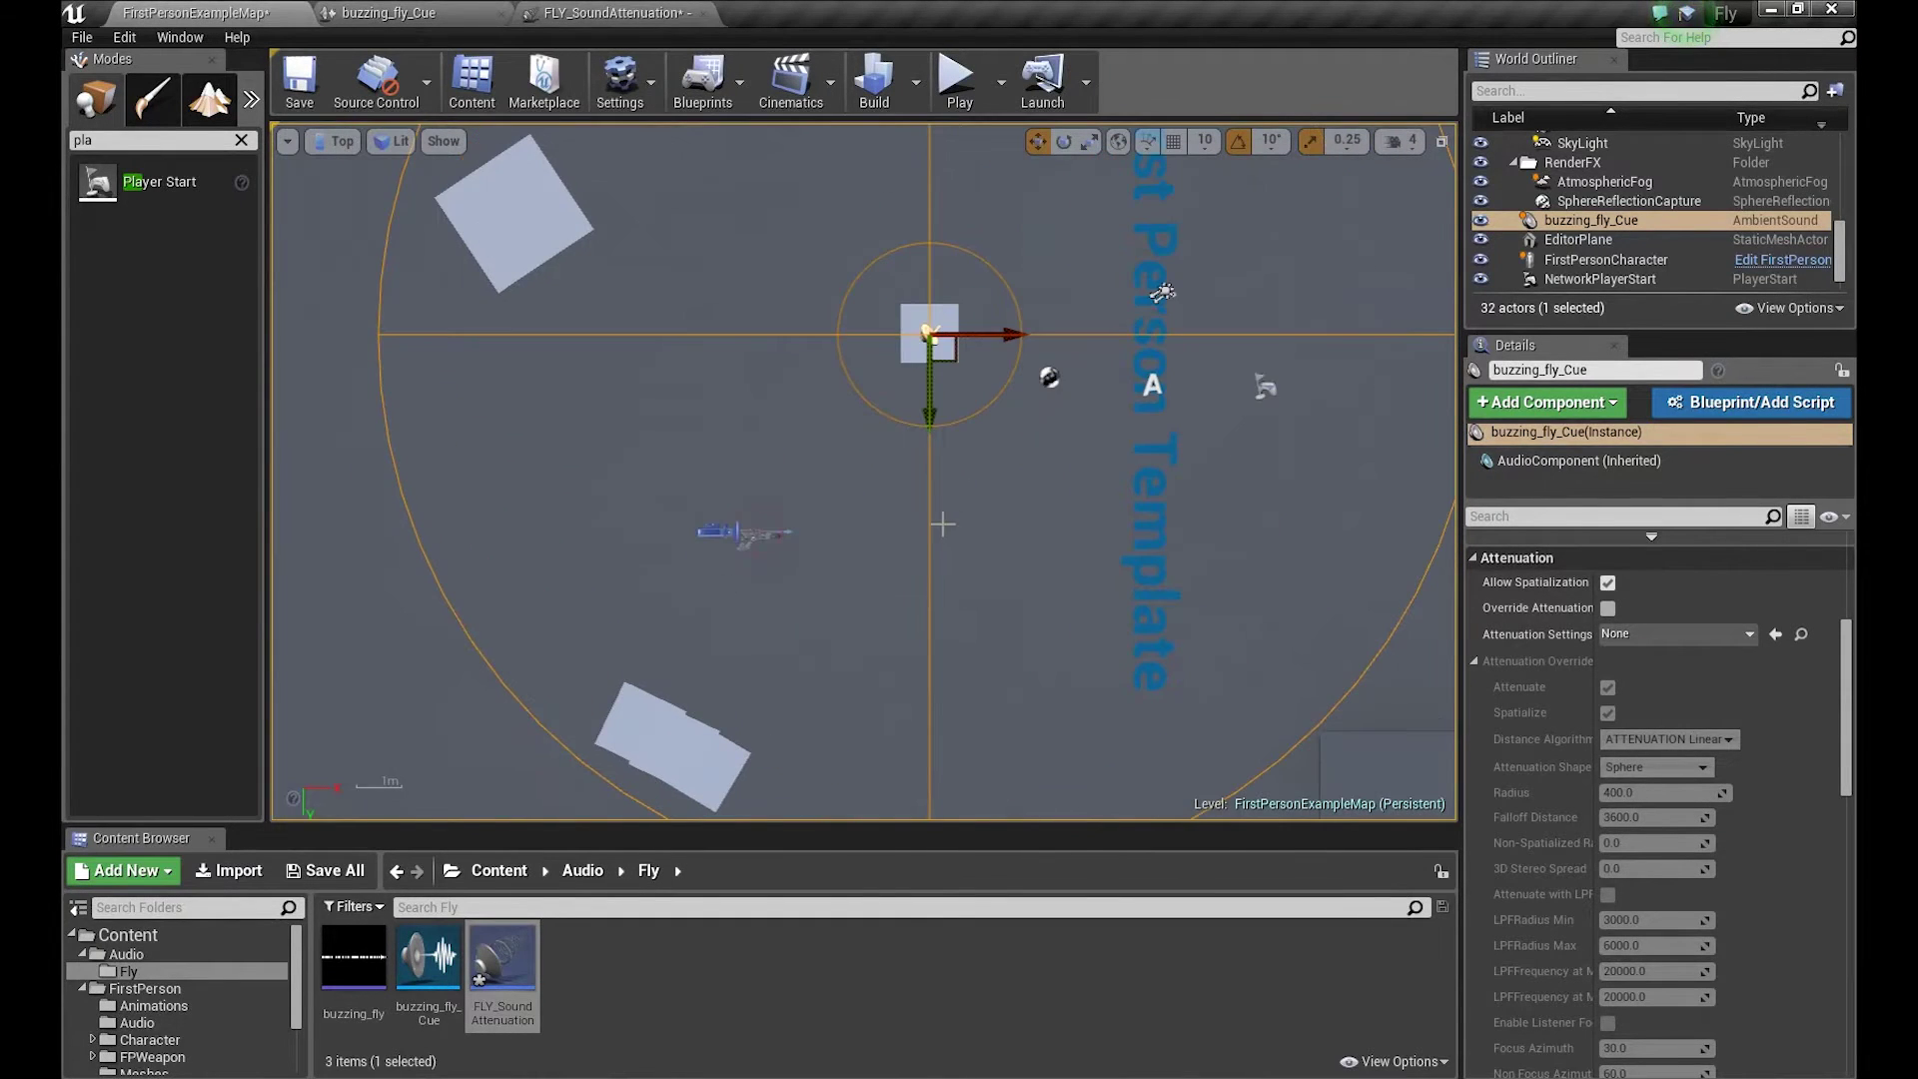
scroll(942, 523, down, 2)
right_drag(942, 523, 894, 519)
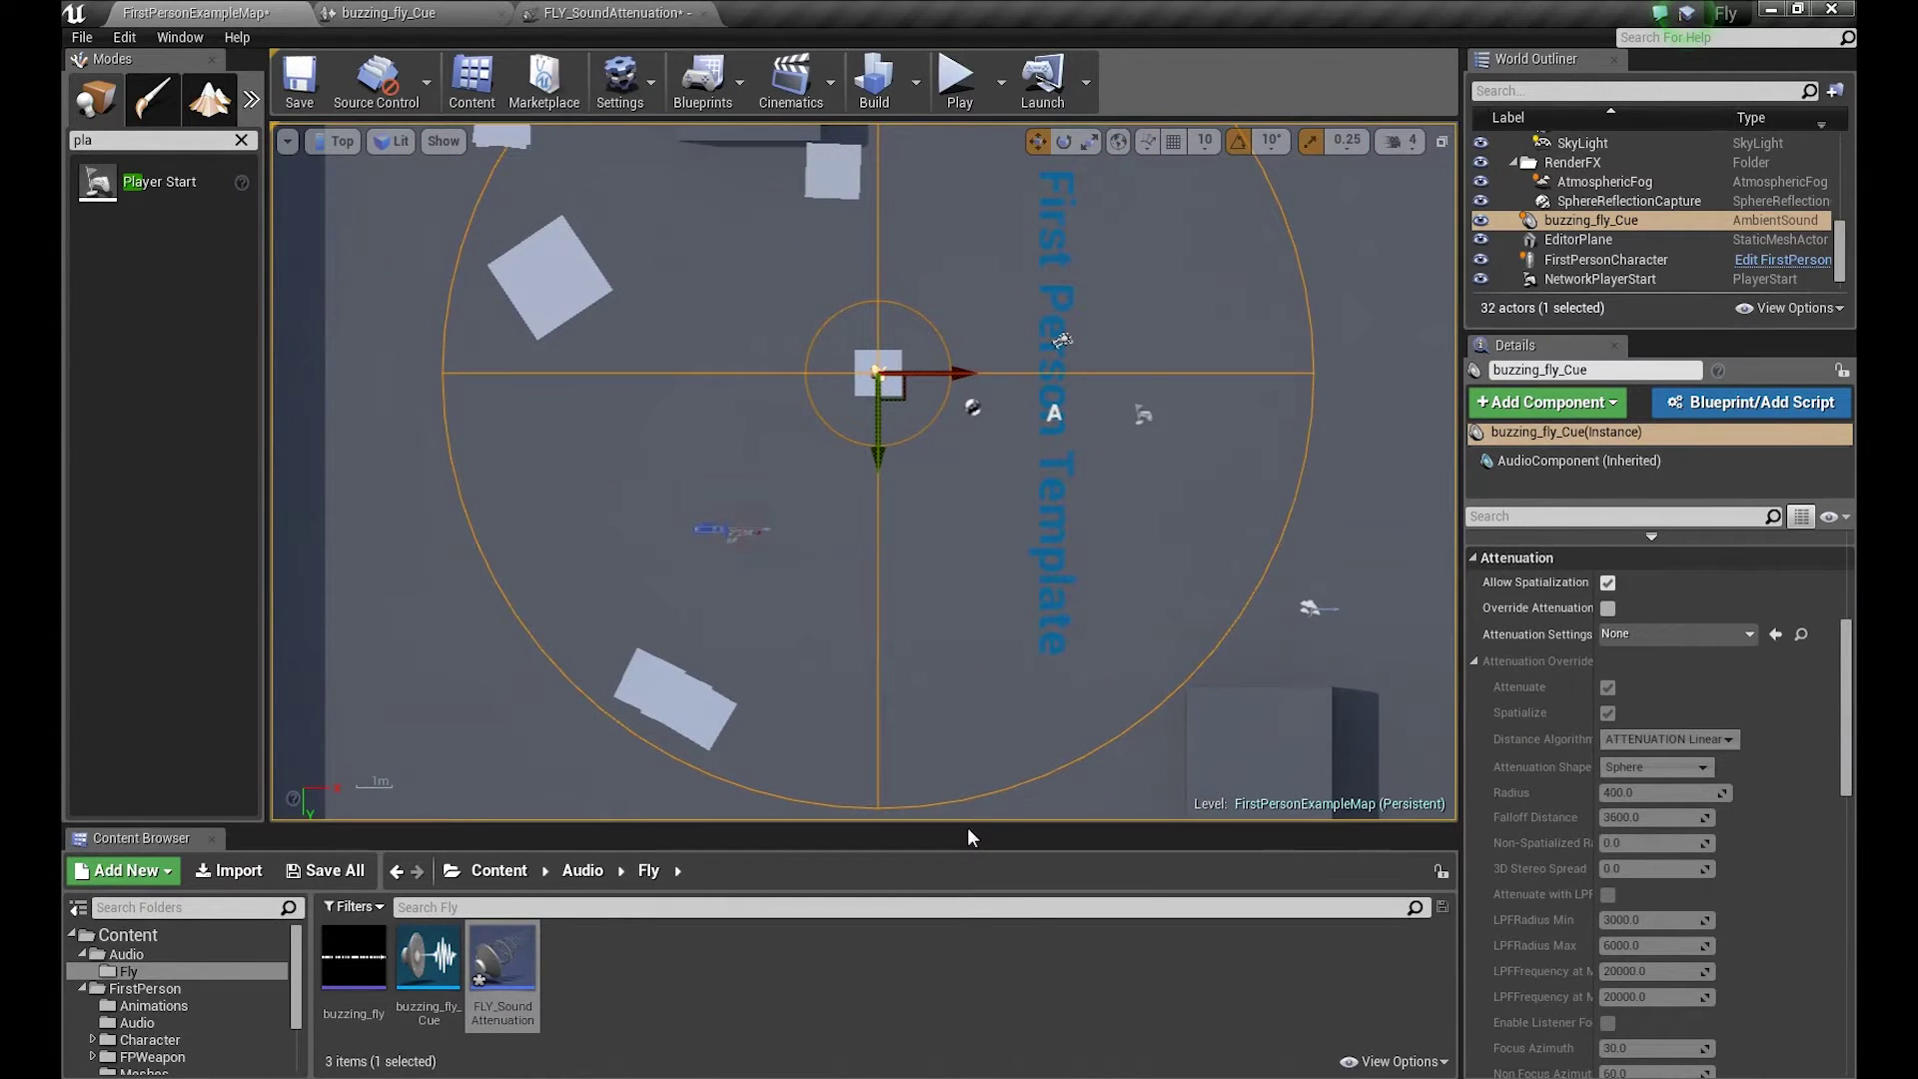
drag(968, 827, 979, 955)
right_drag(954, 554, 897, 585)
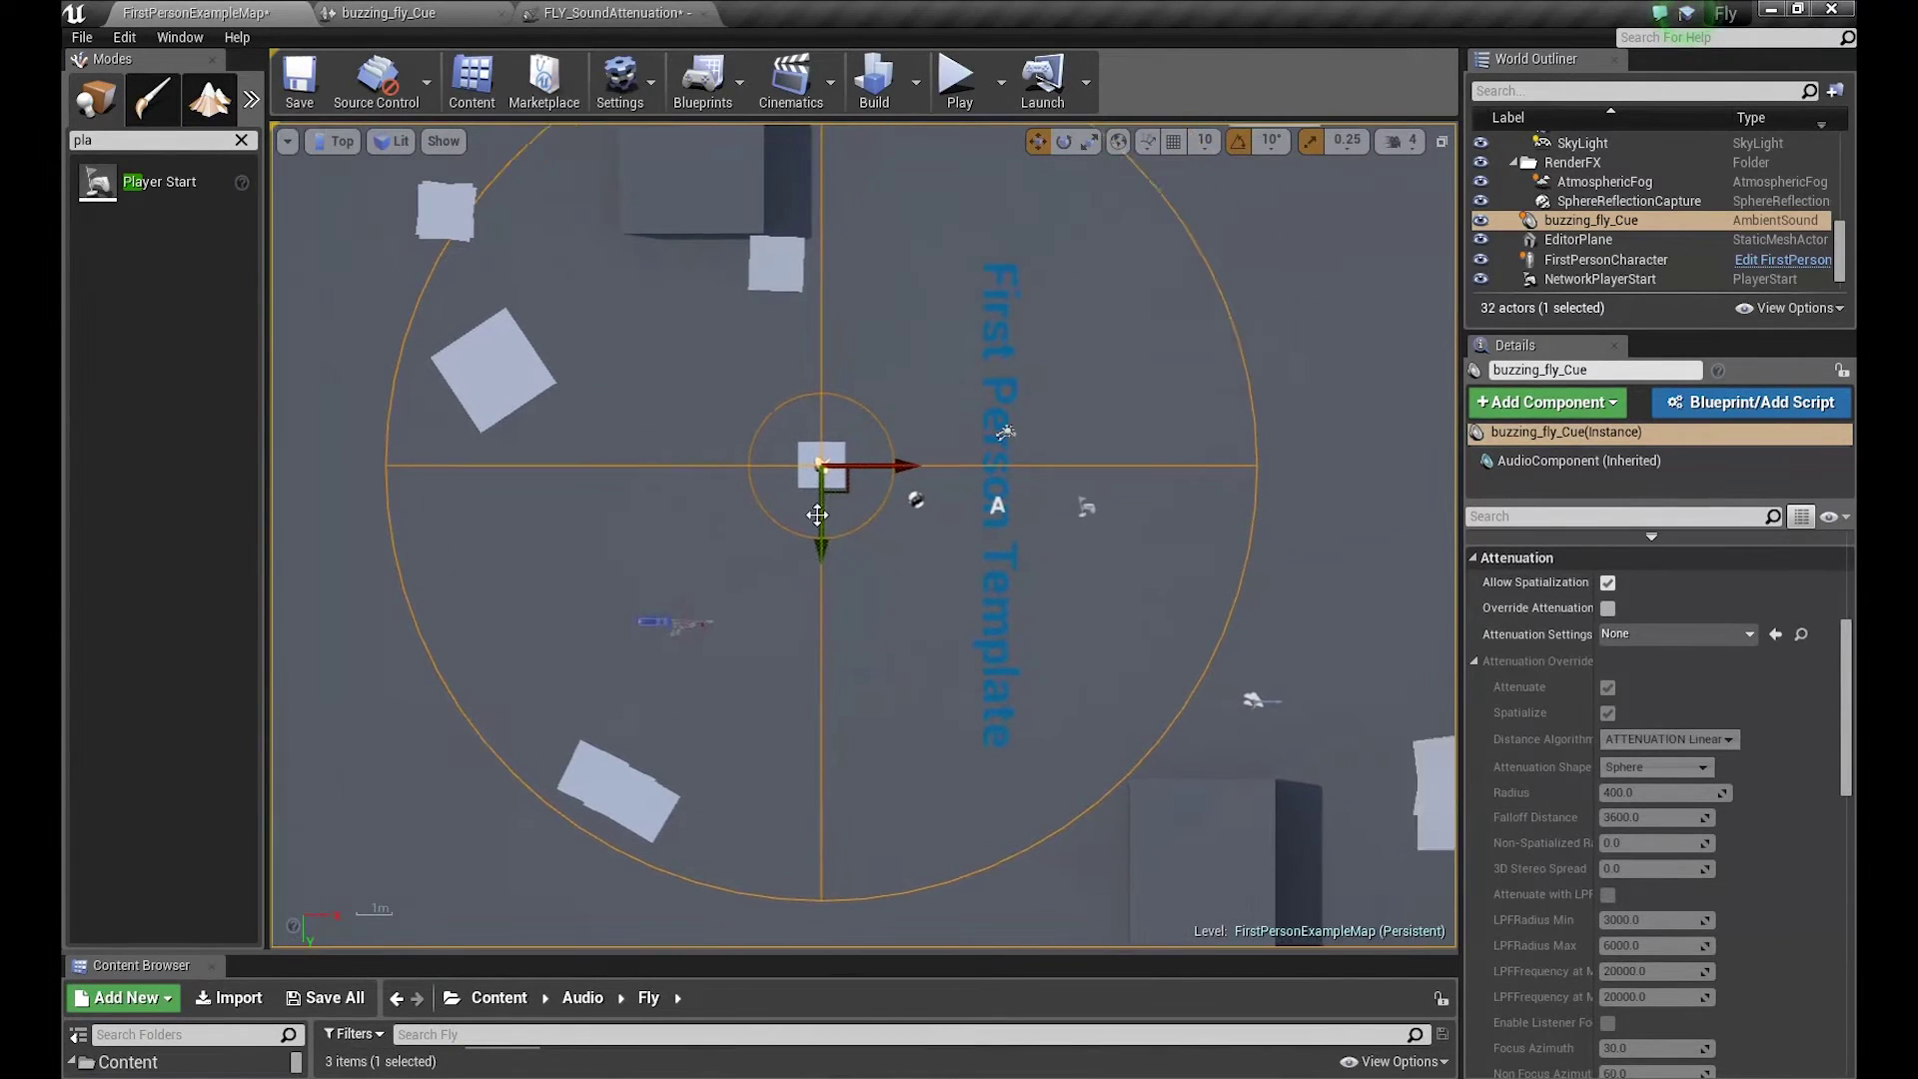
scroll(817, 514, up, 3)
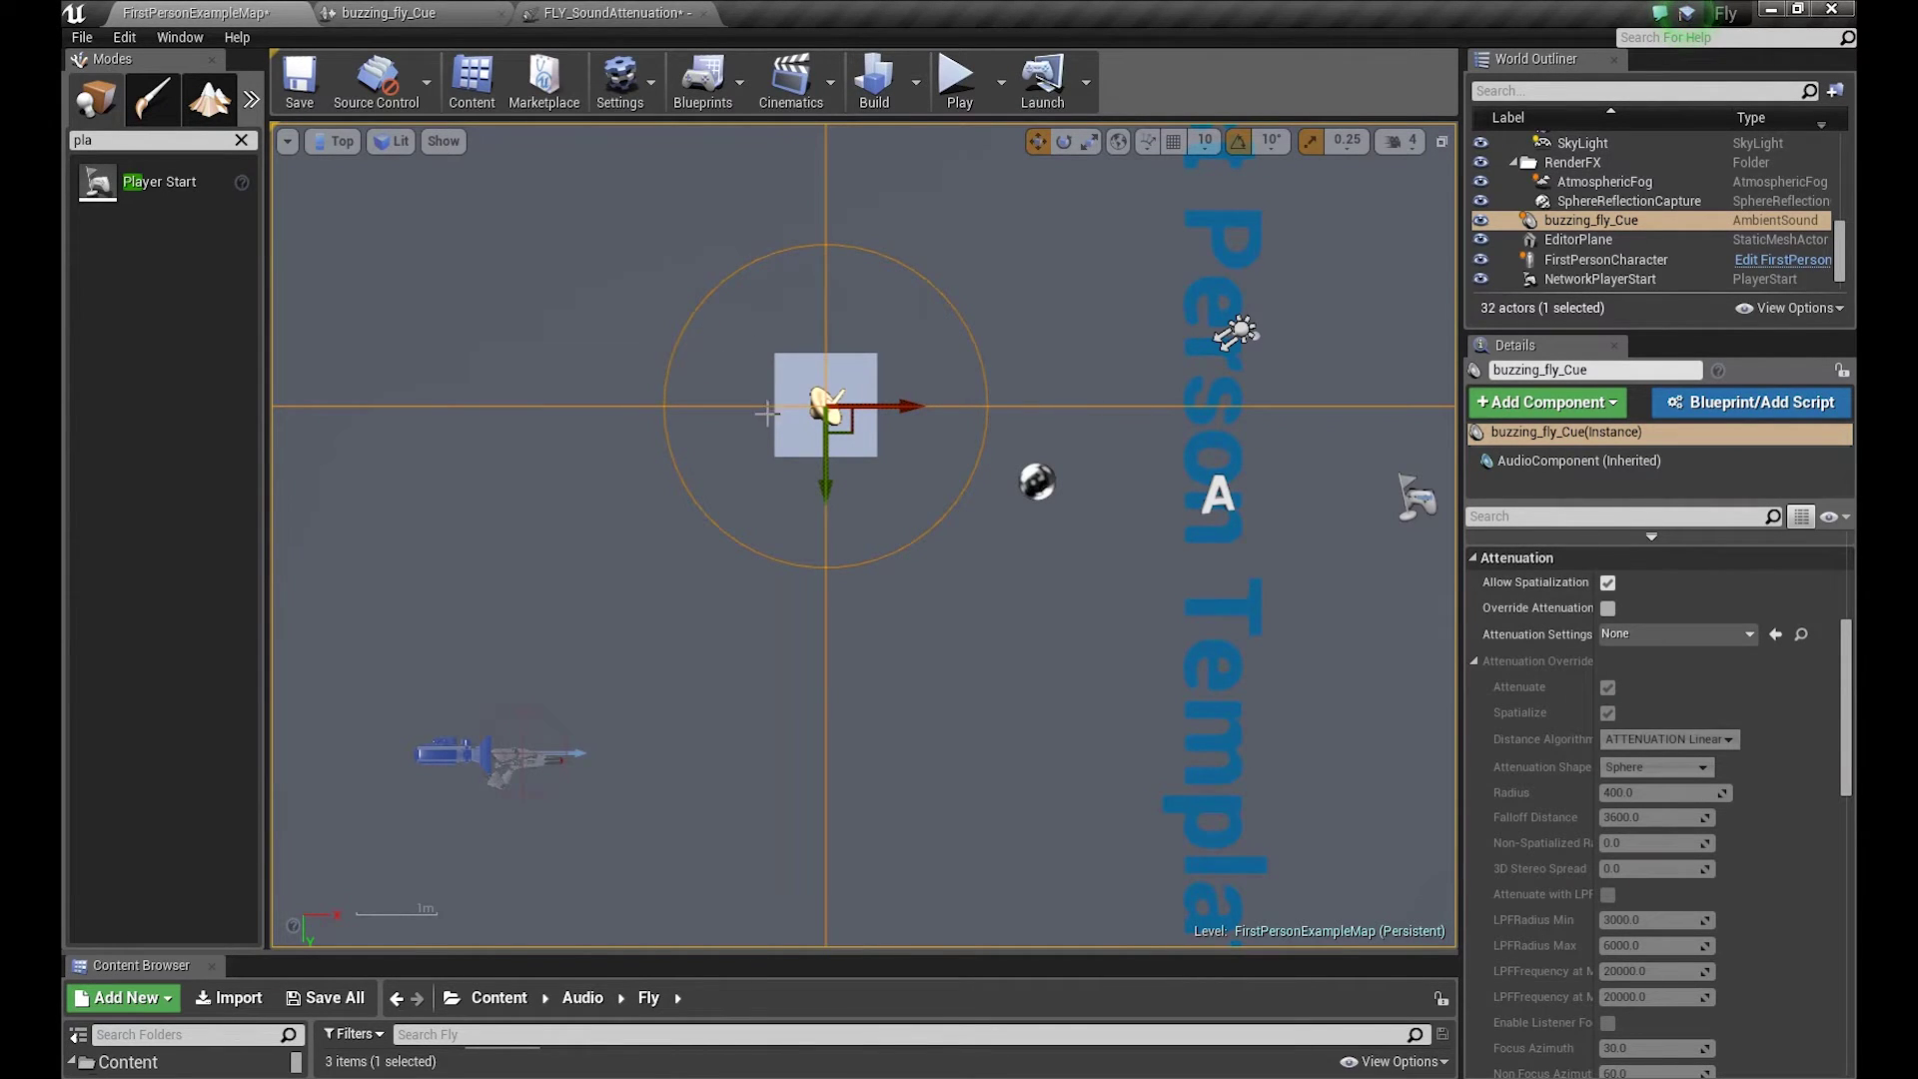
scroll(743, 373, down, 5)
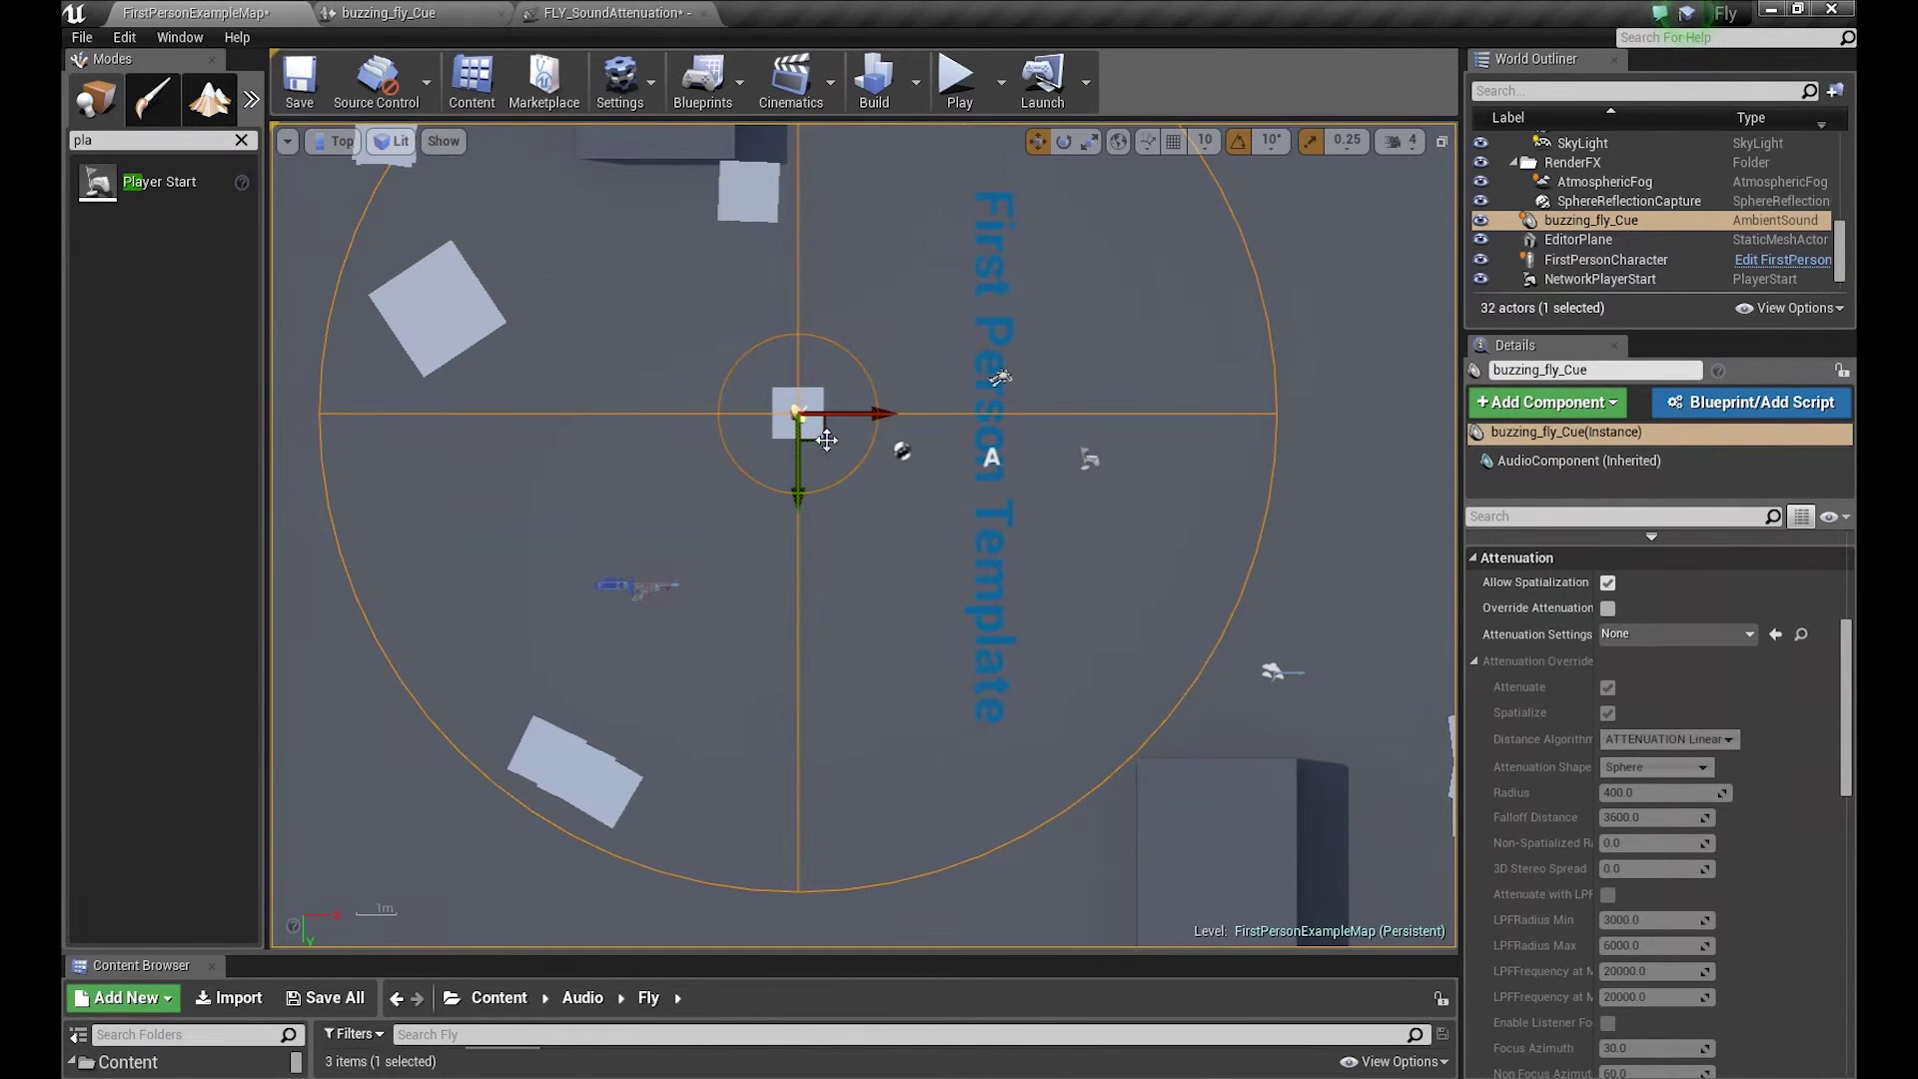
- Play the level and walk toward and away from the fly sound to test the linear volume falloff, then stop playing
click(955, 80)
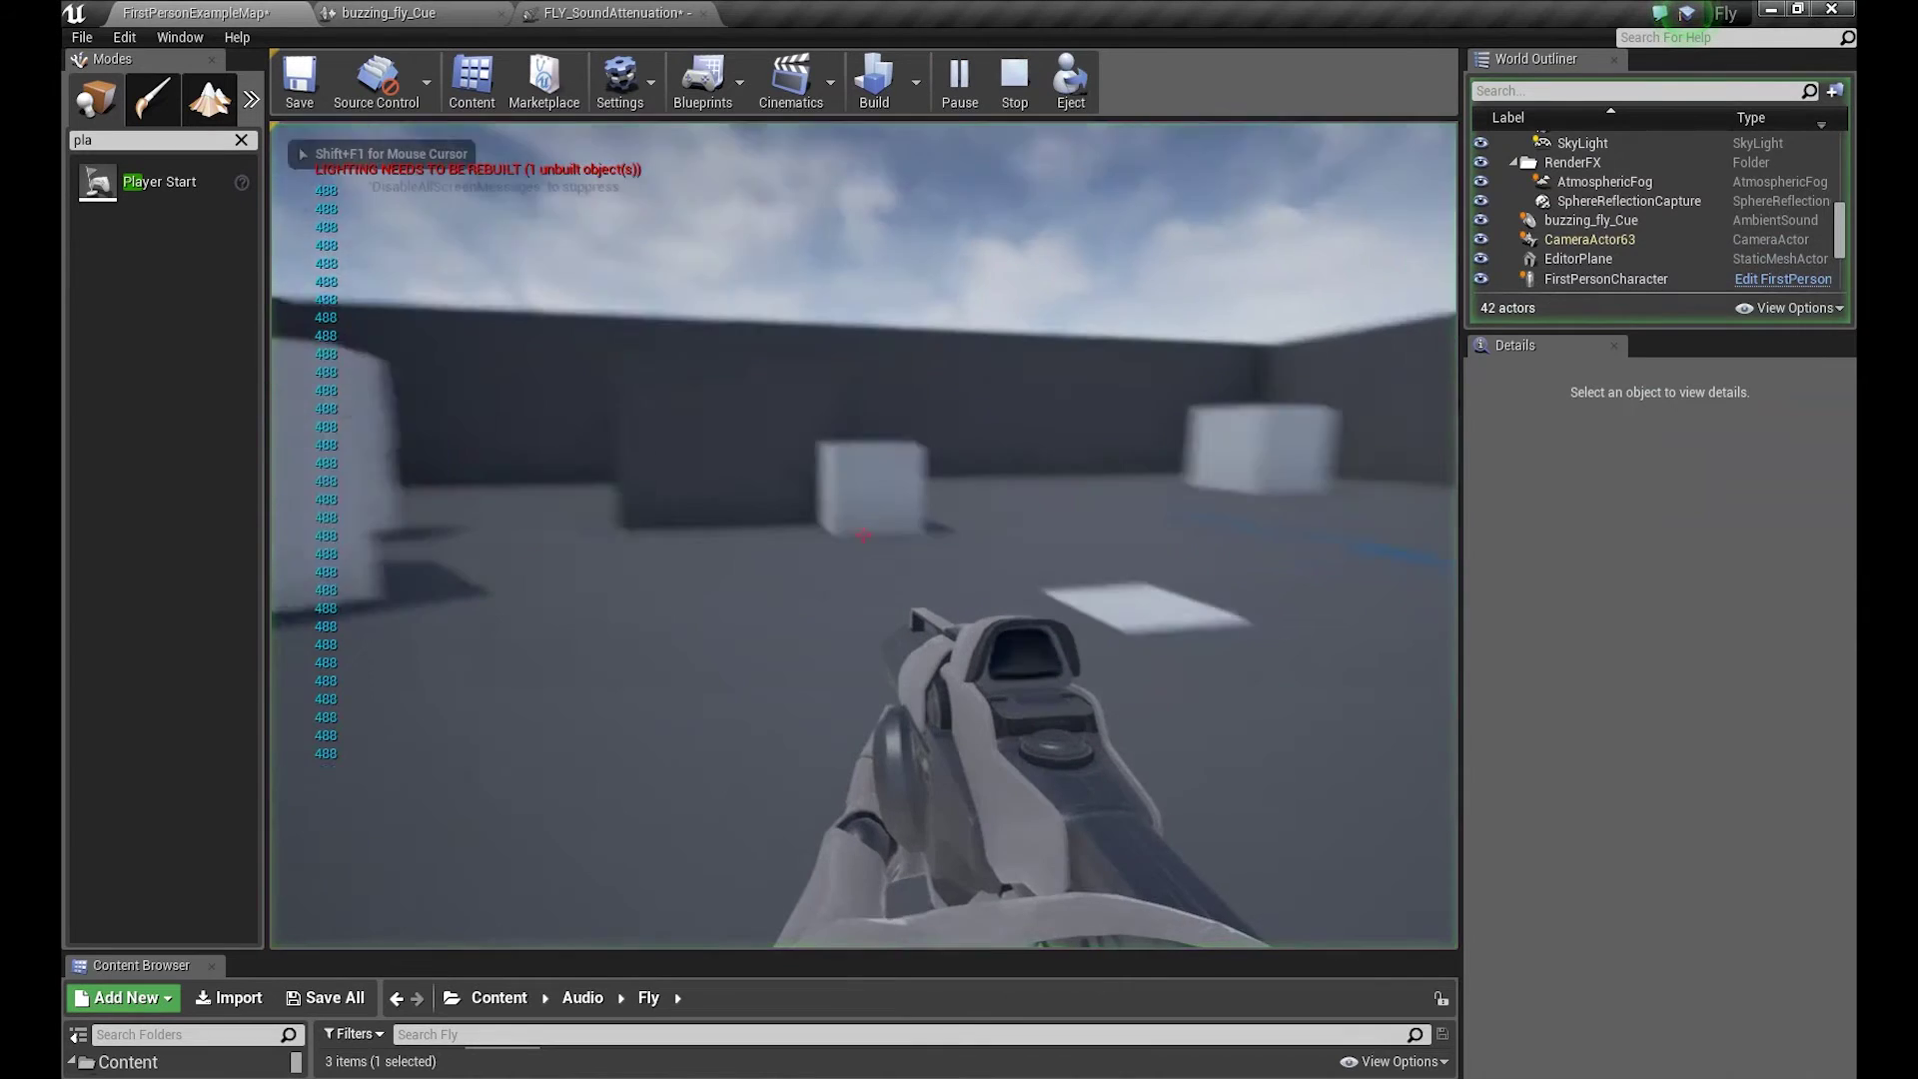
key(w)
key(s)
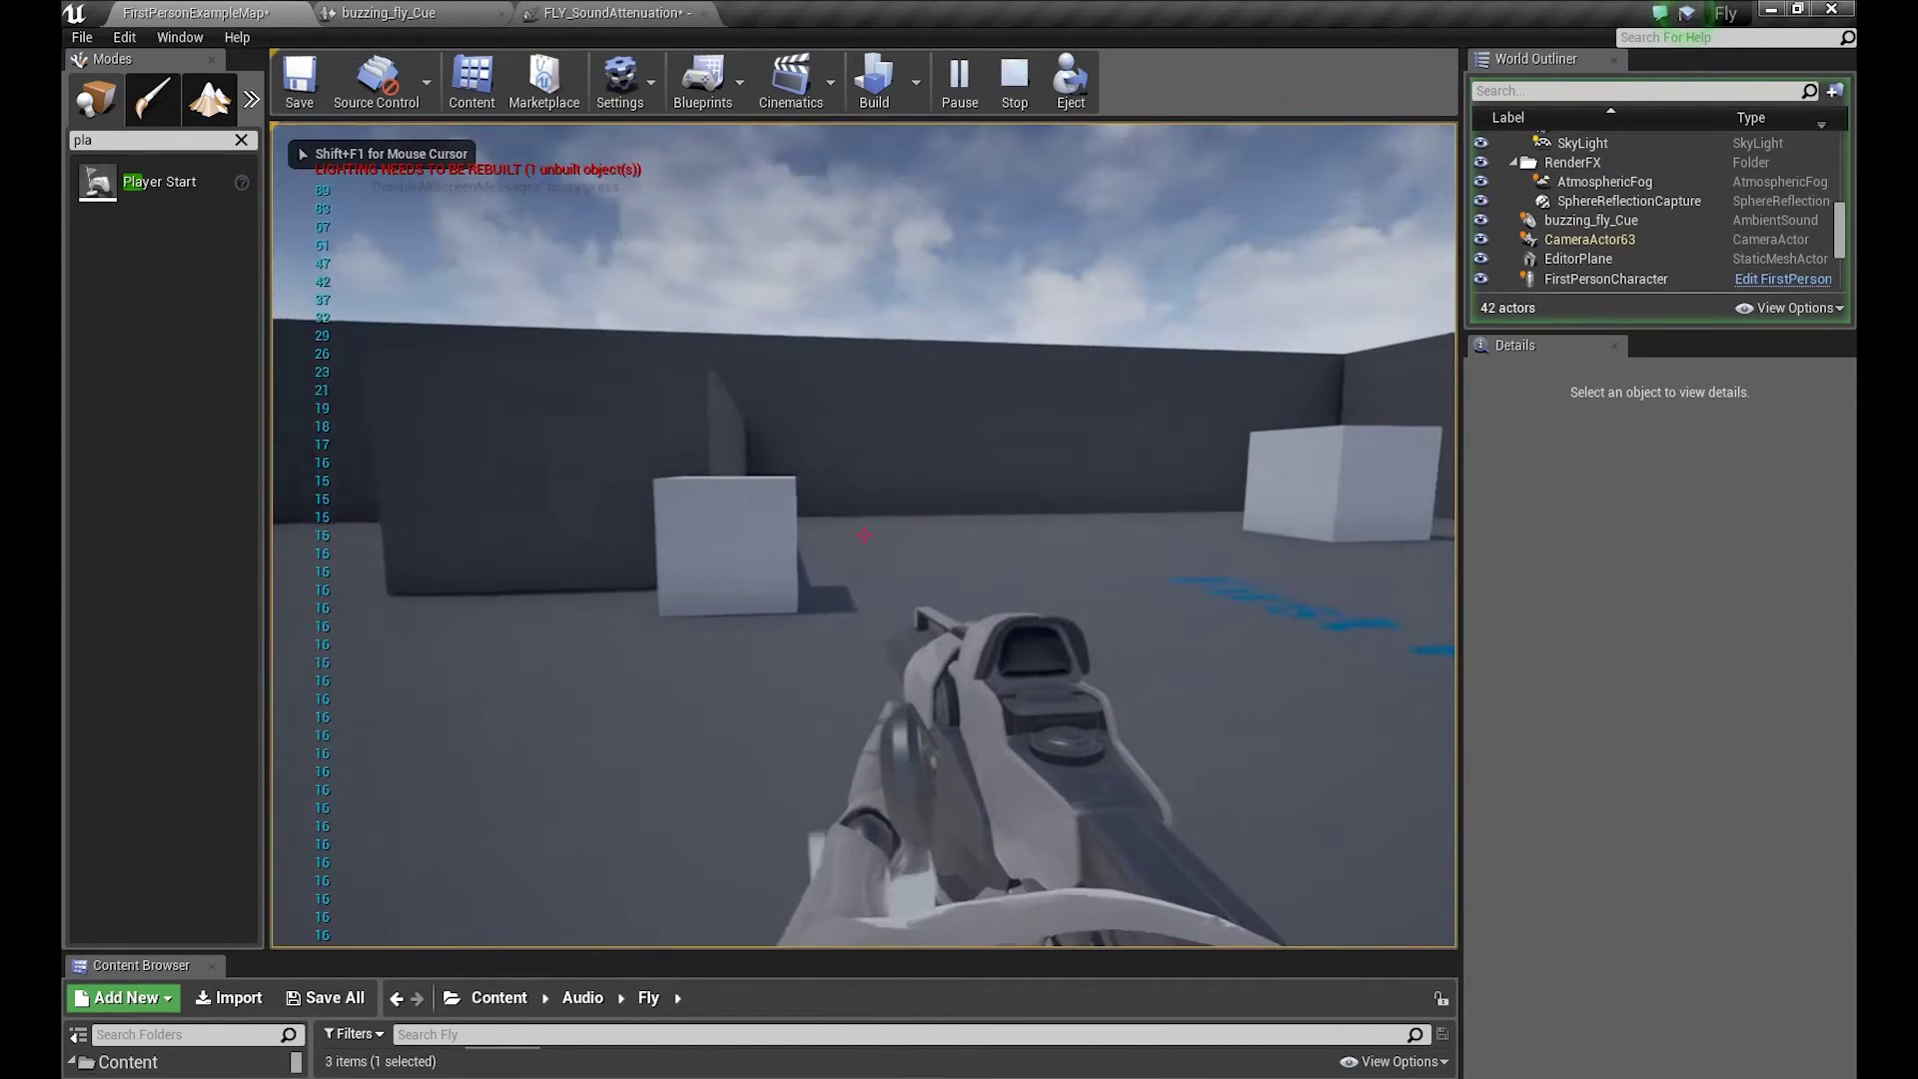
key(s)
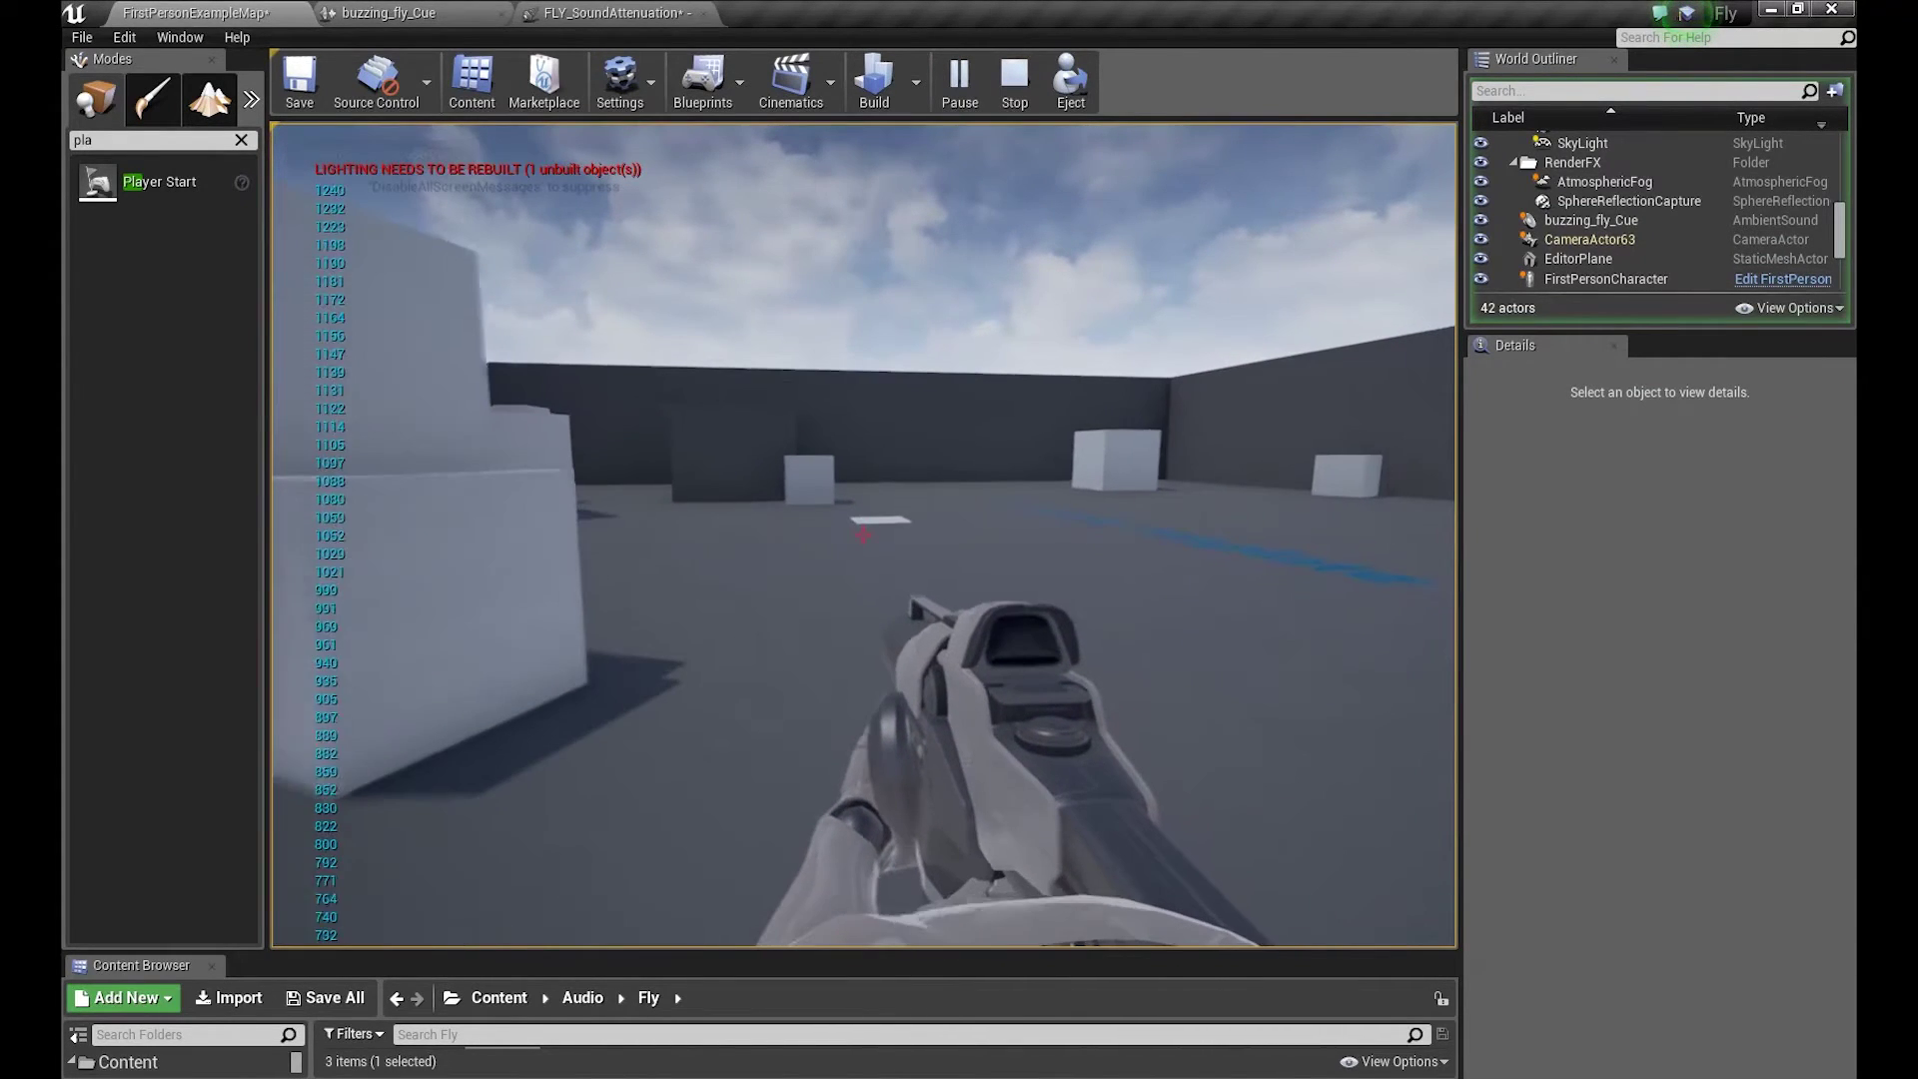
key(w)
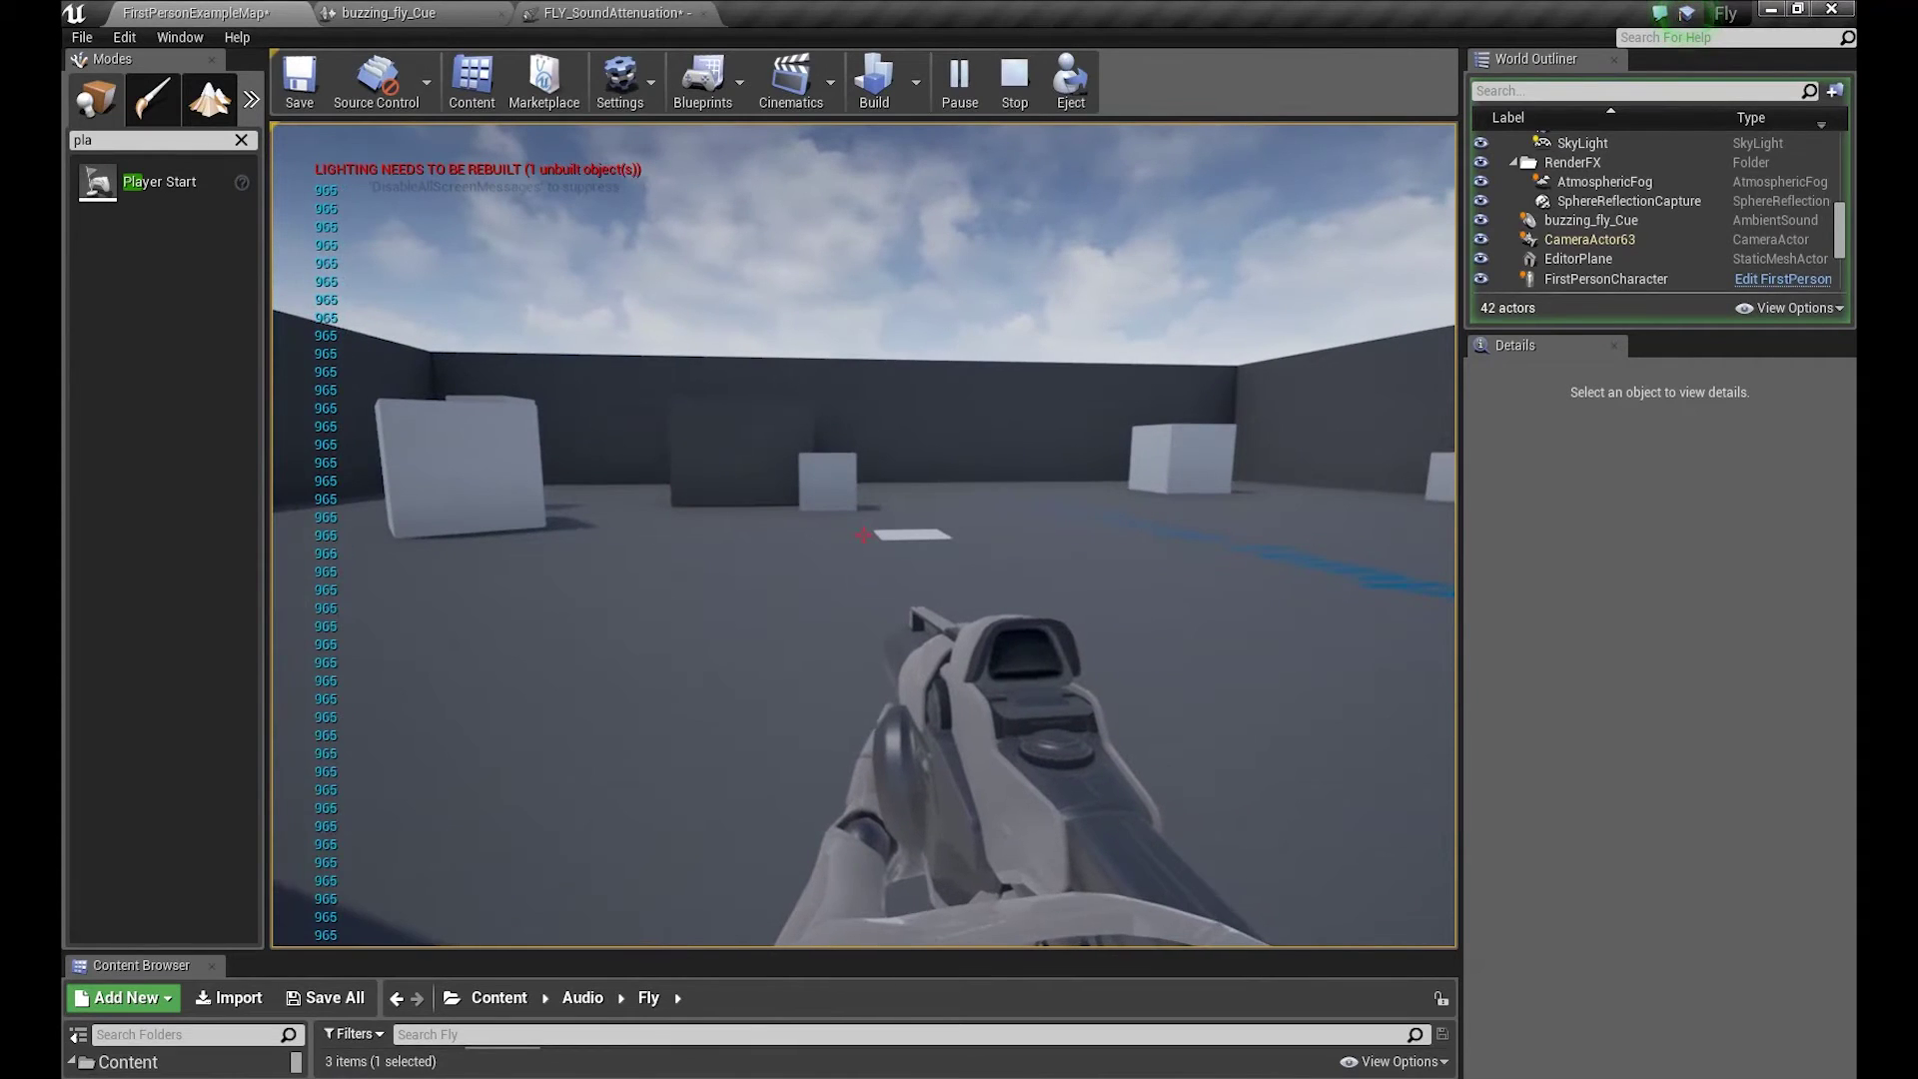
key(s)
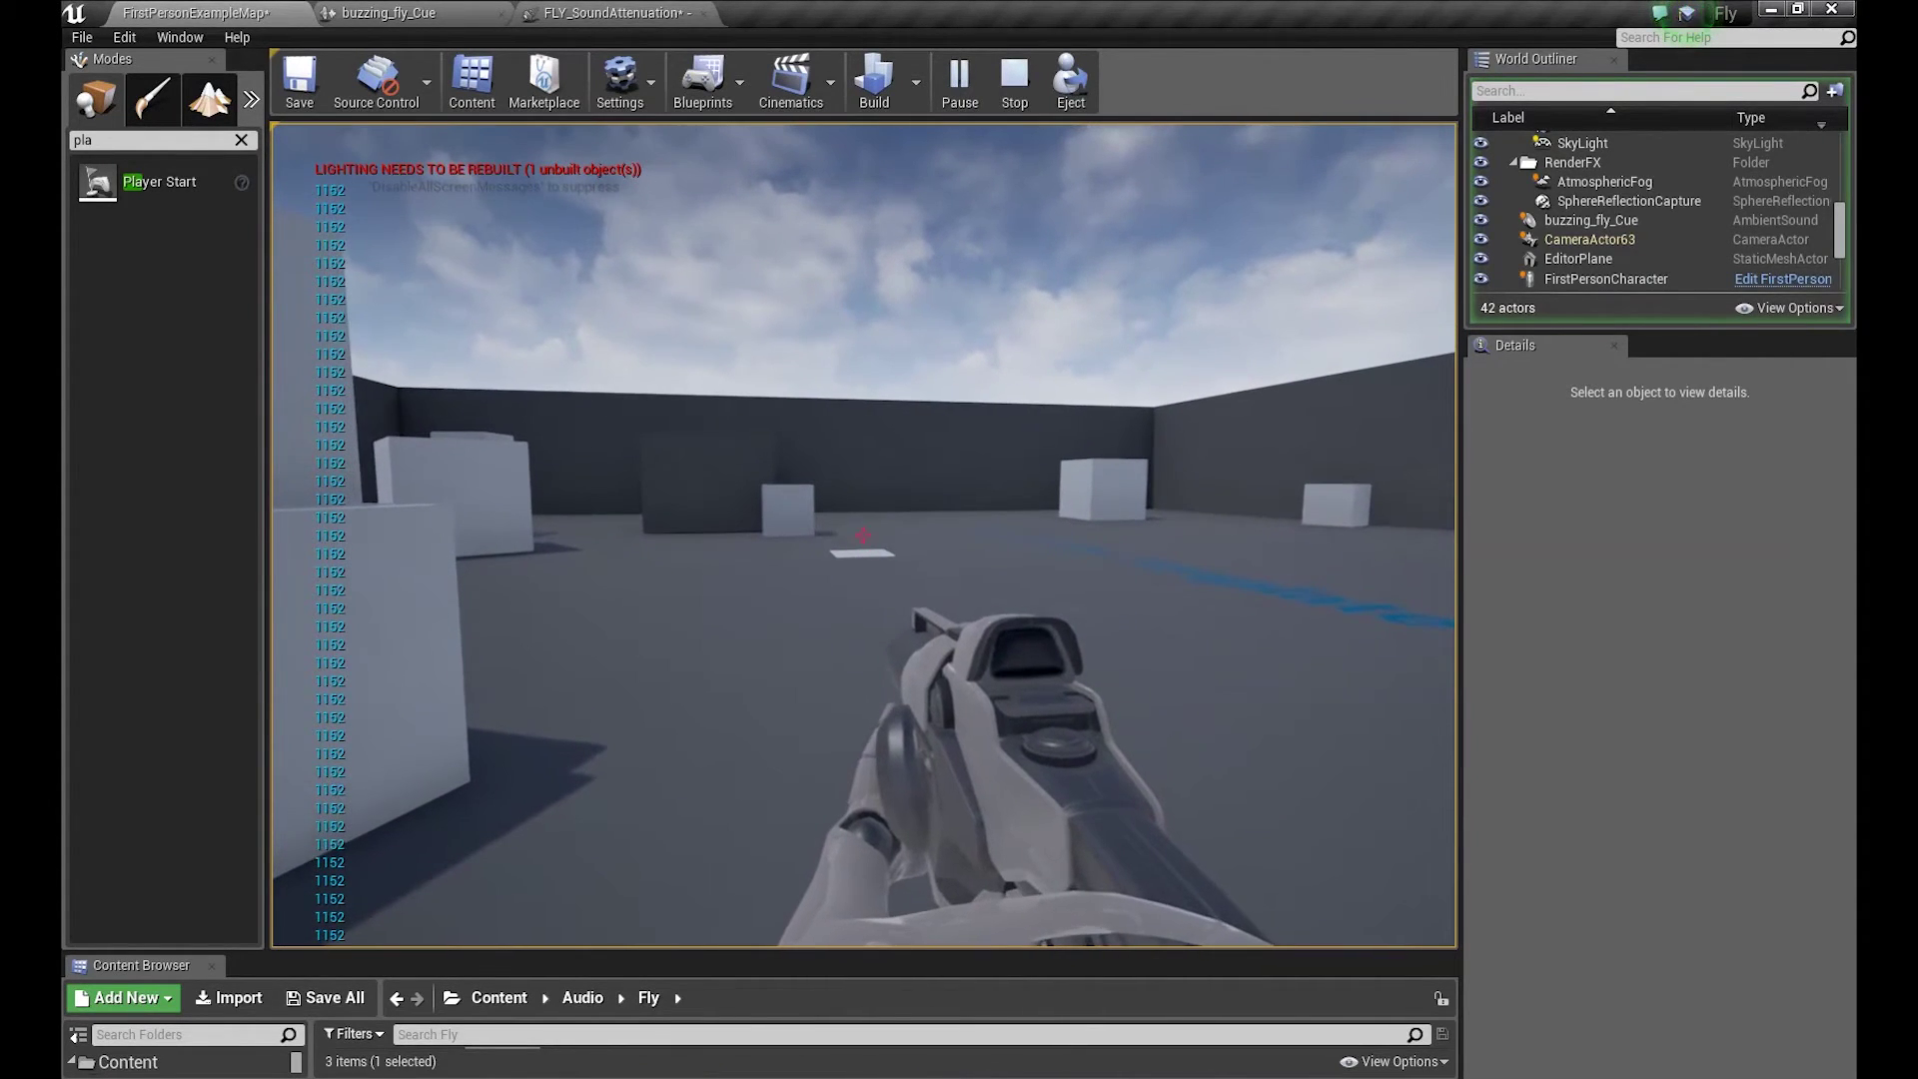
key(w)
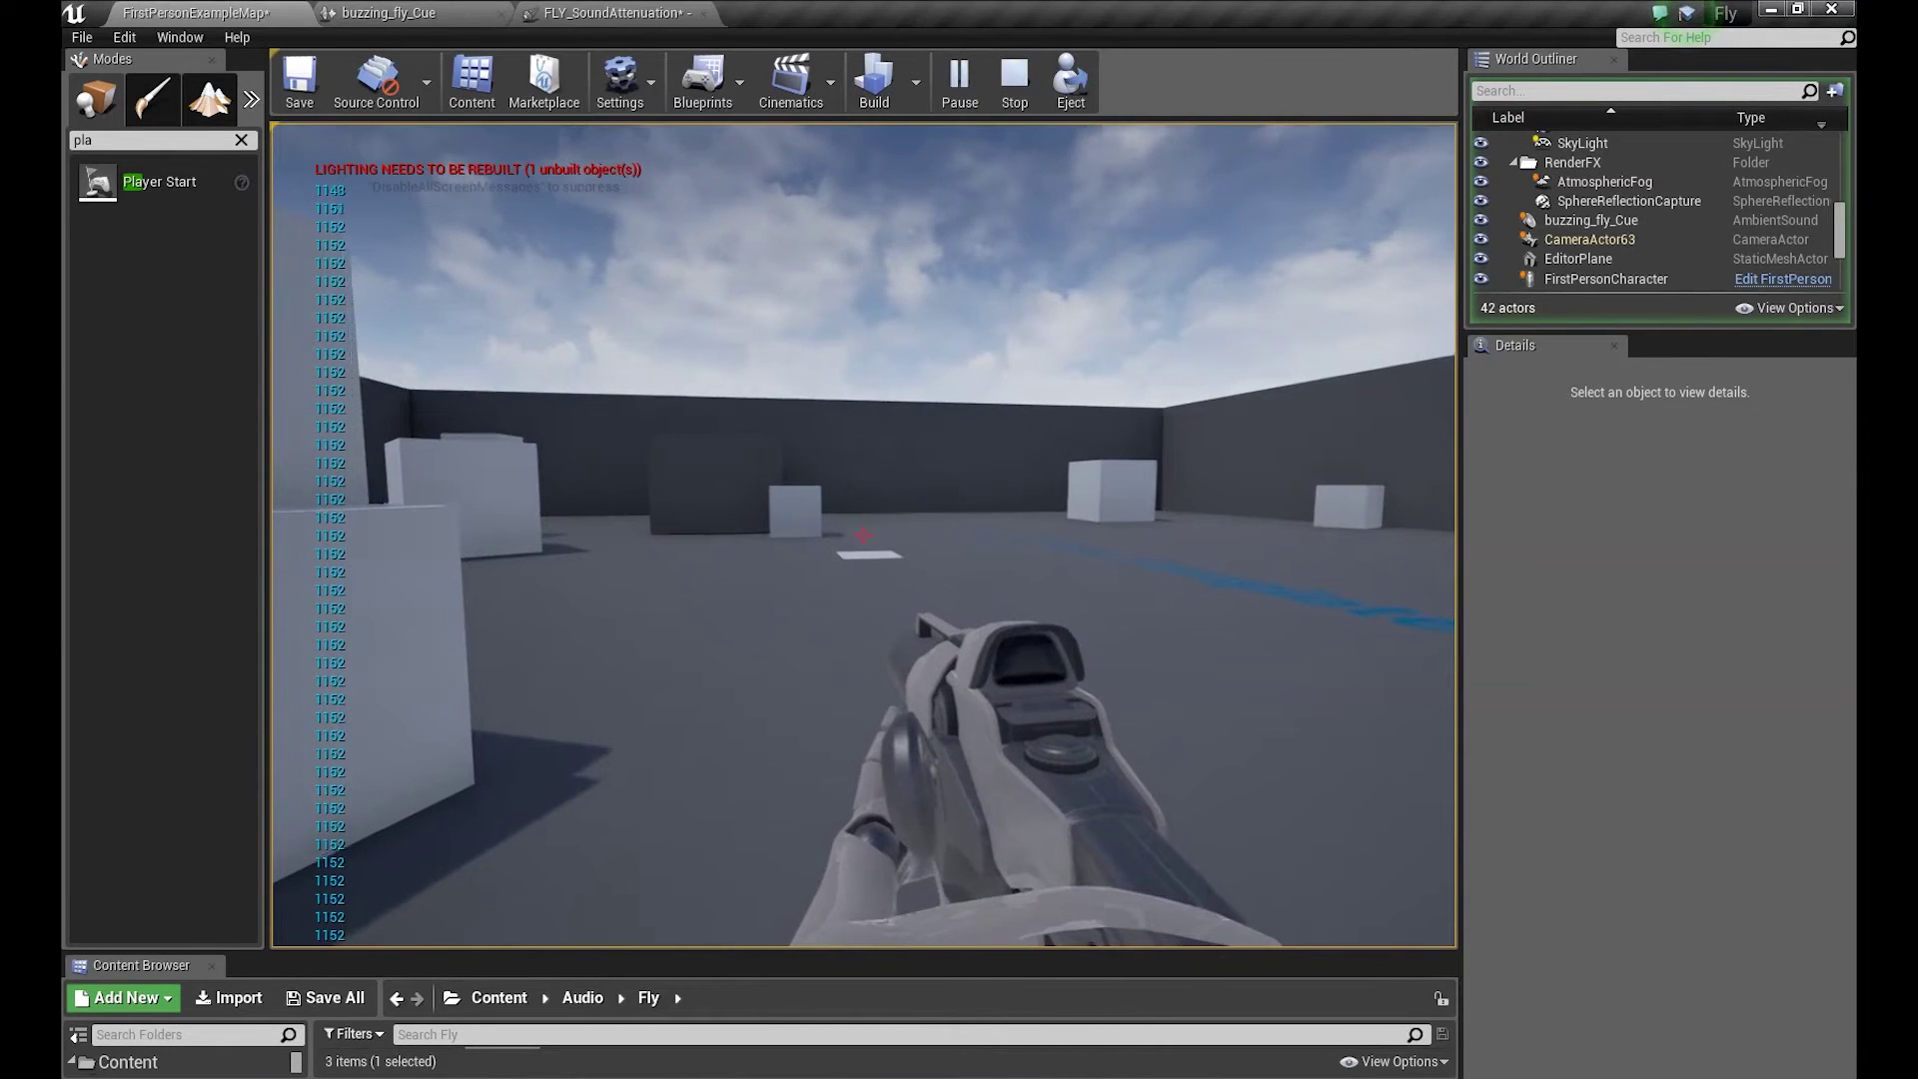
key(w)
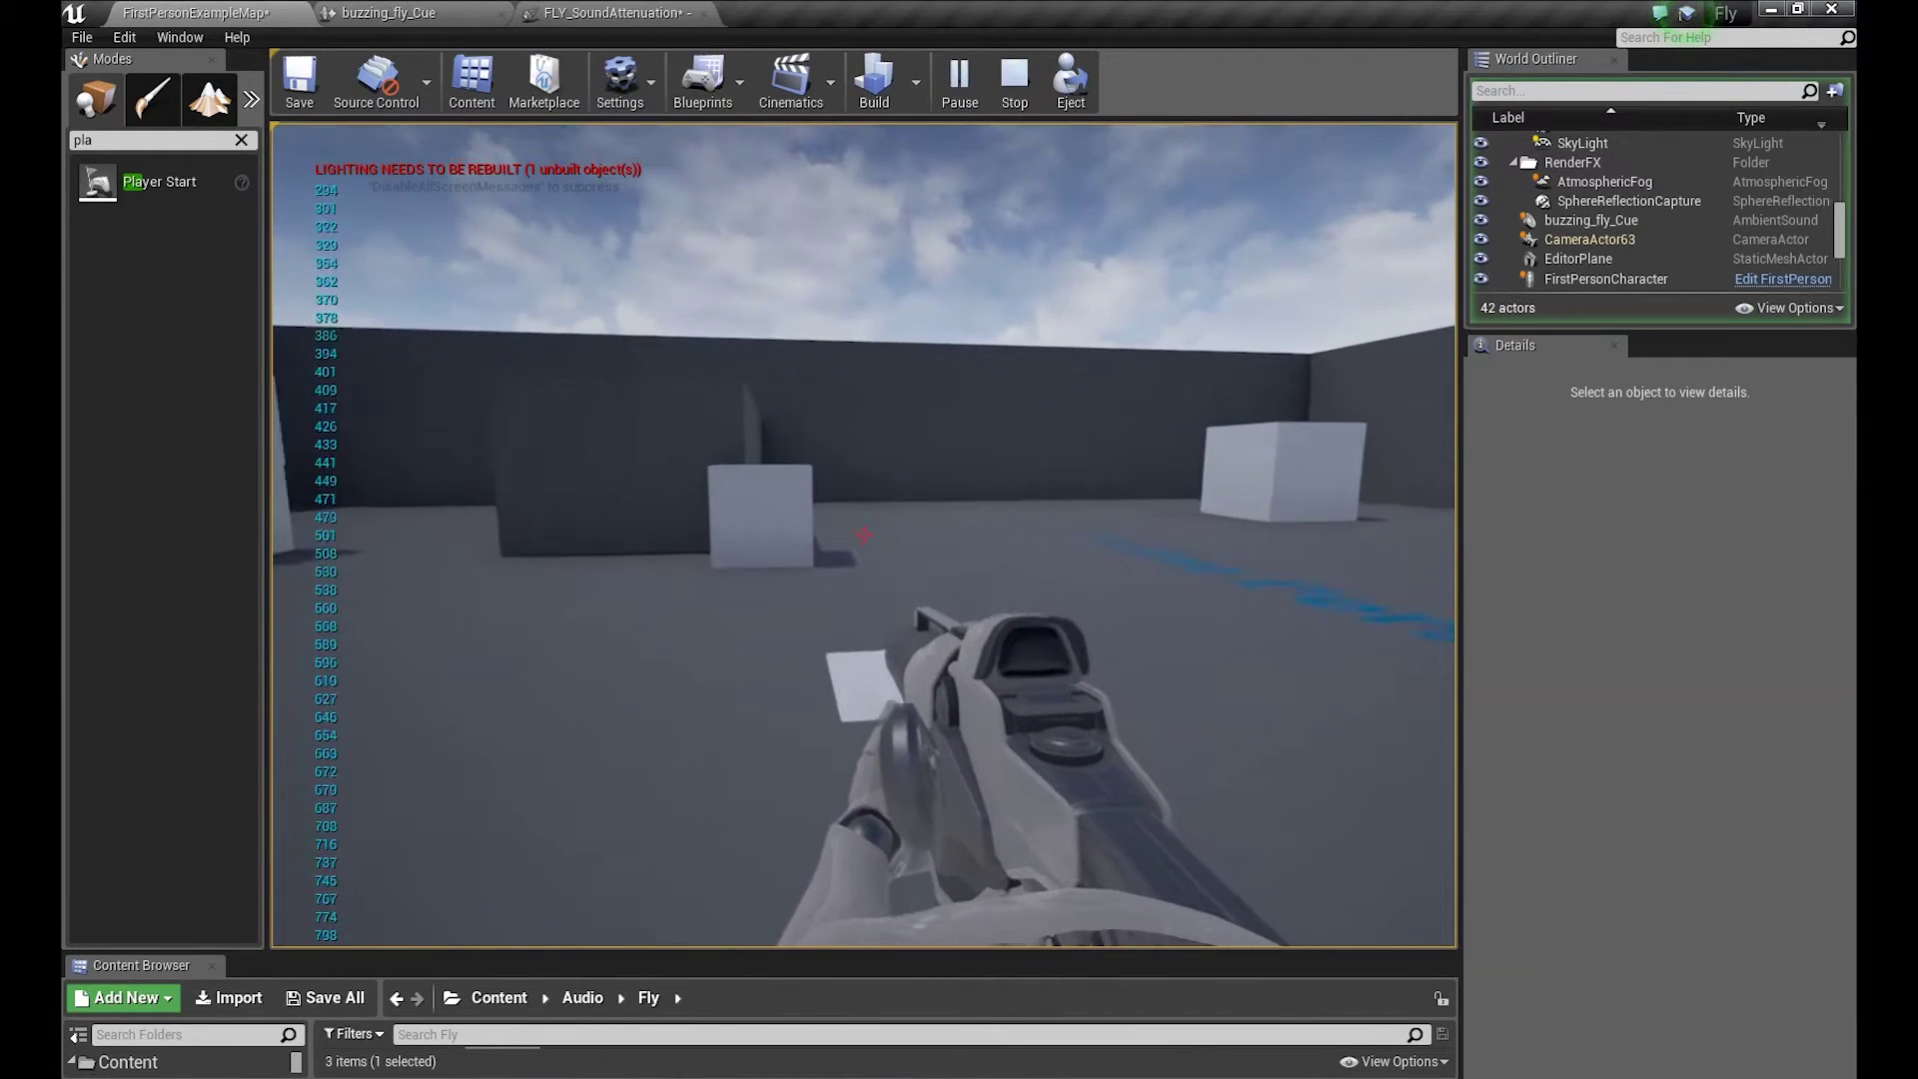
key(w)
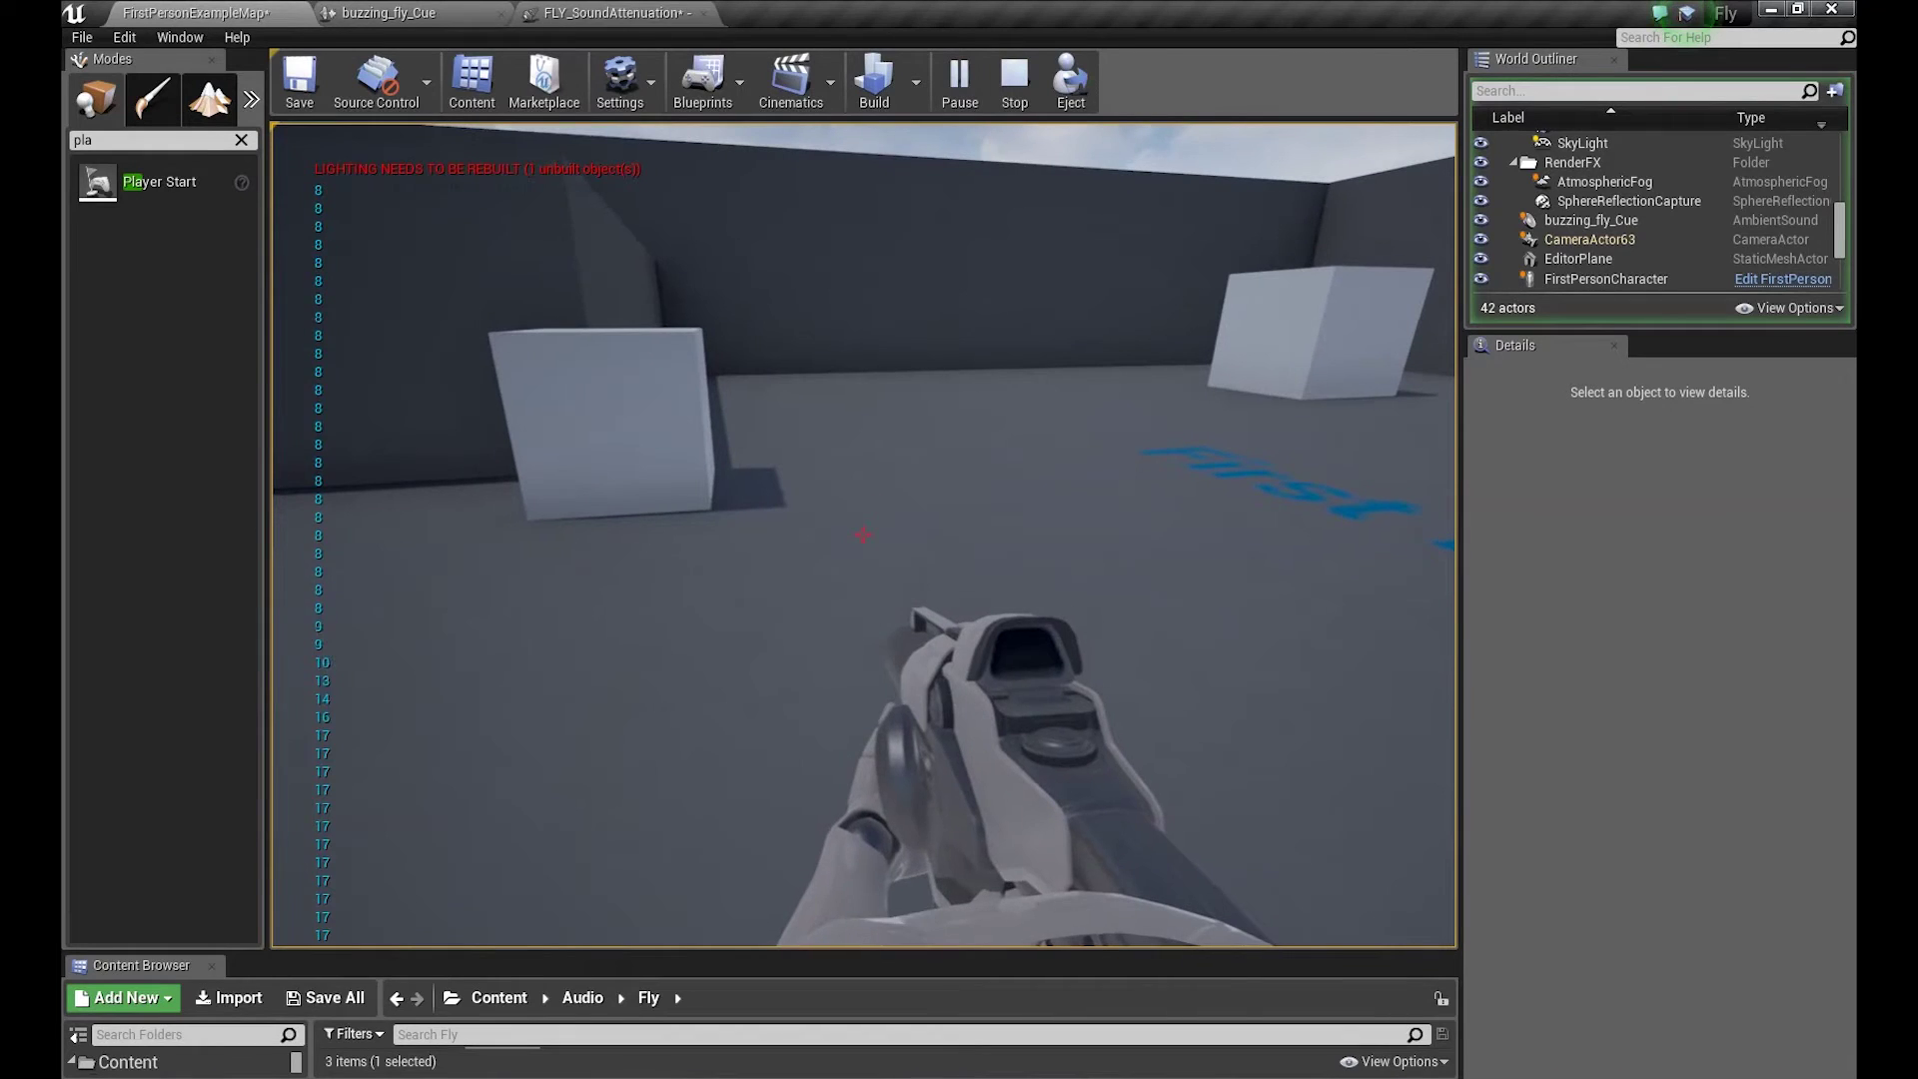
key(s)
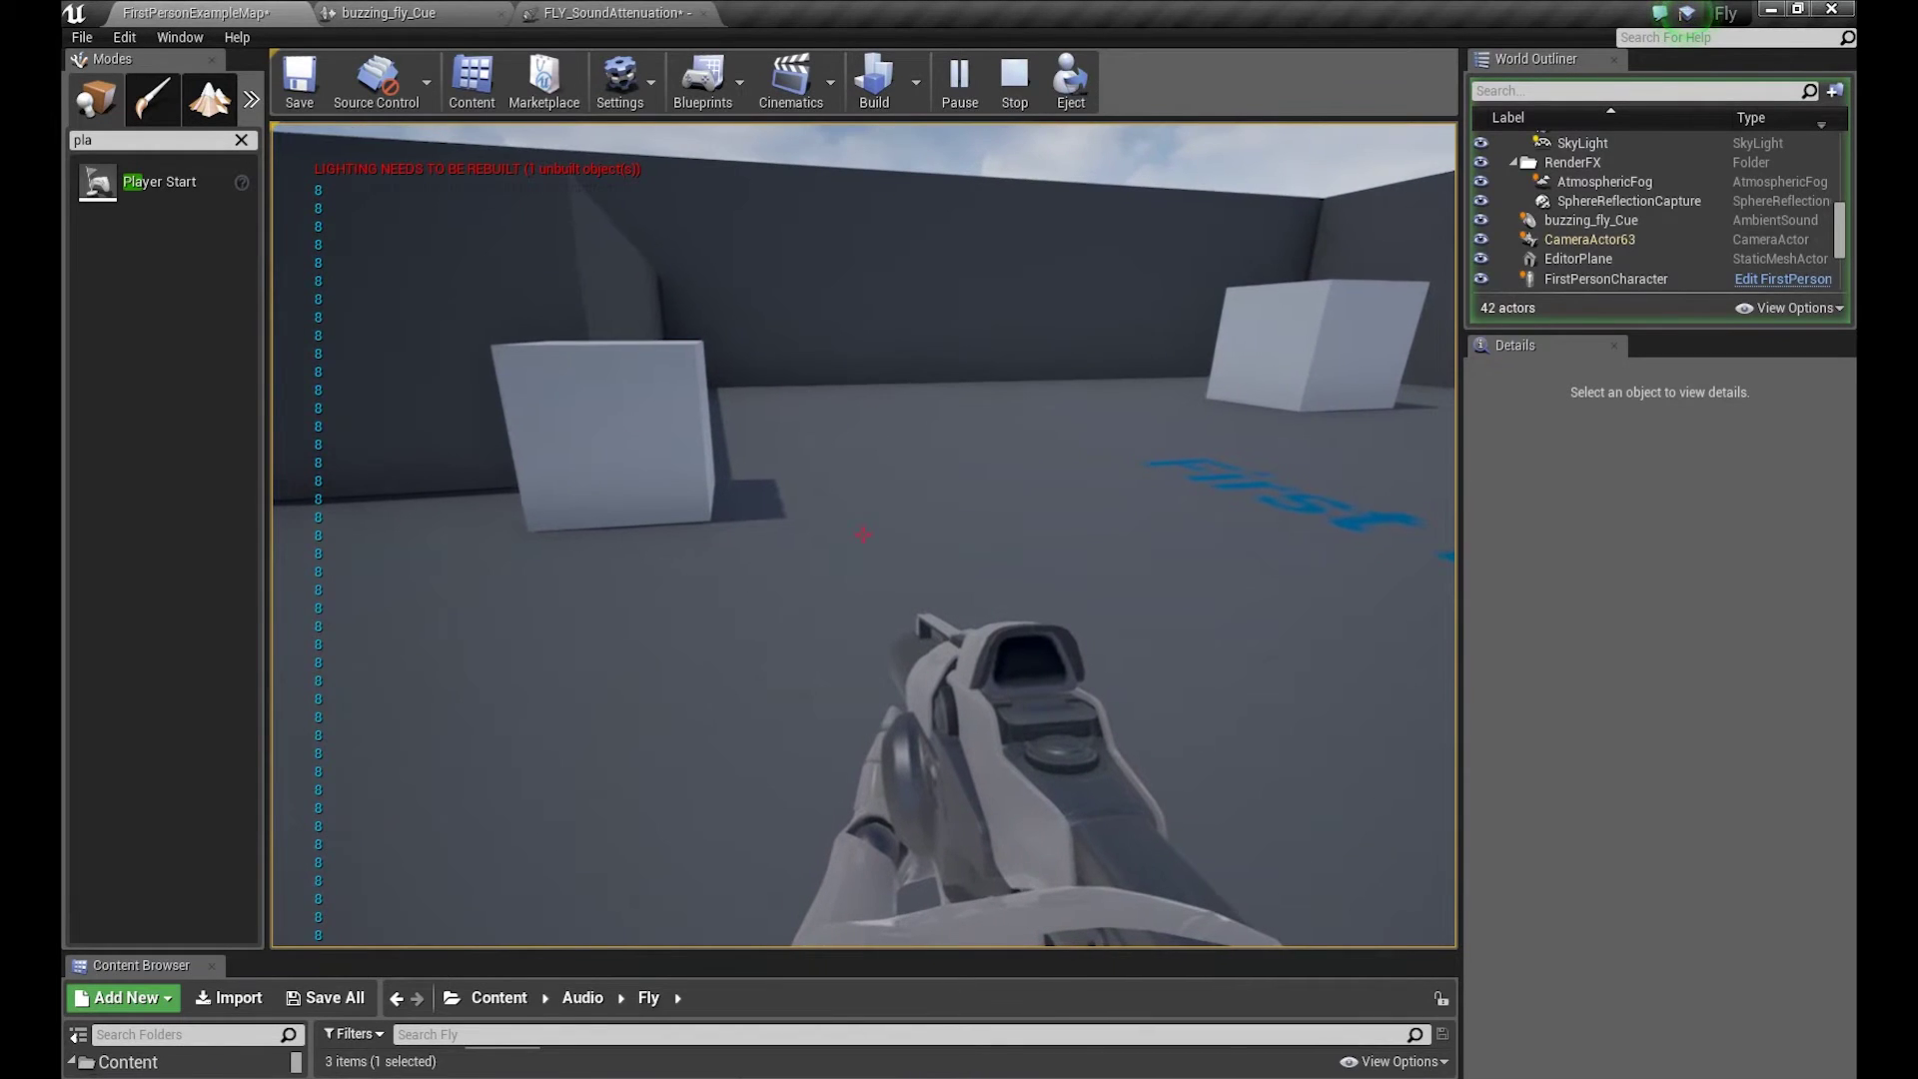
key(w)
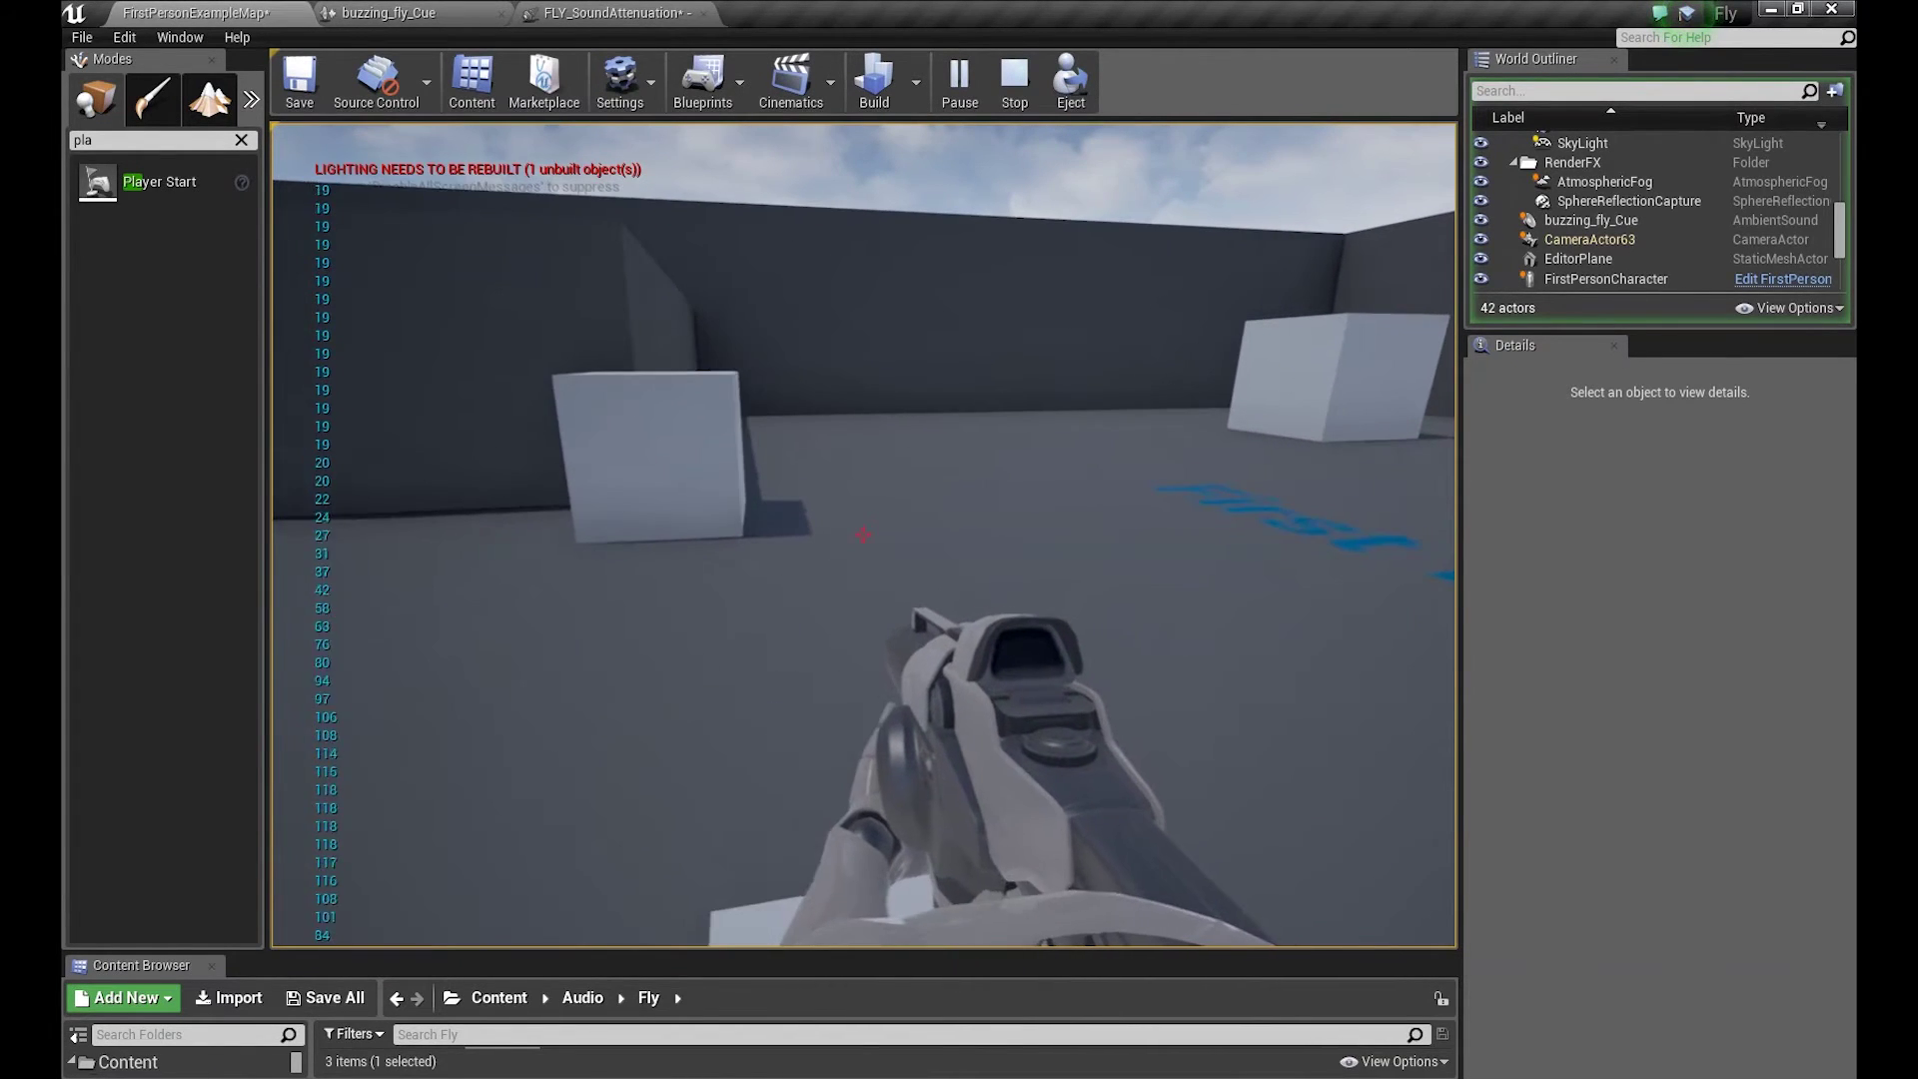
key(s)
key(s)
key(Escape)
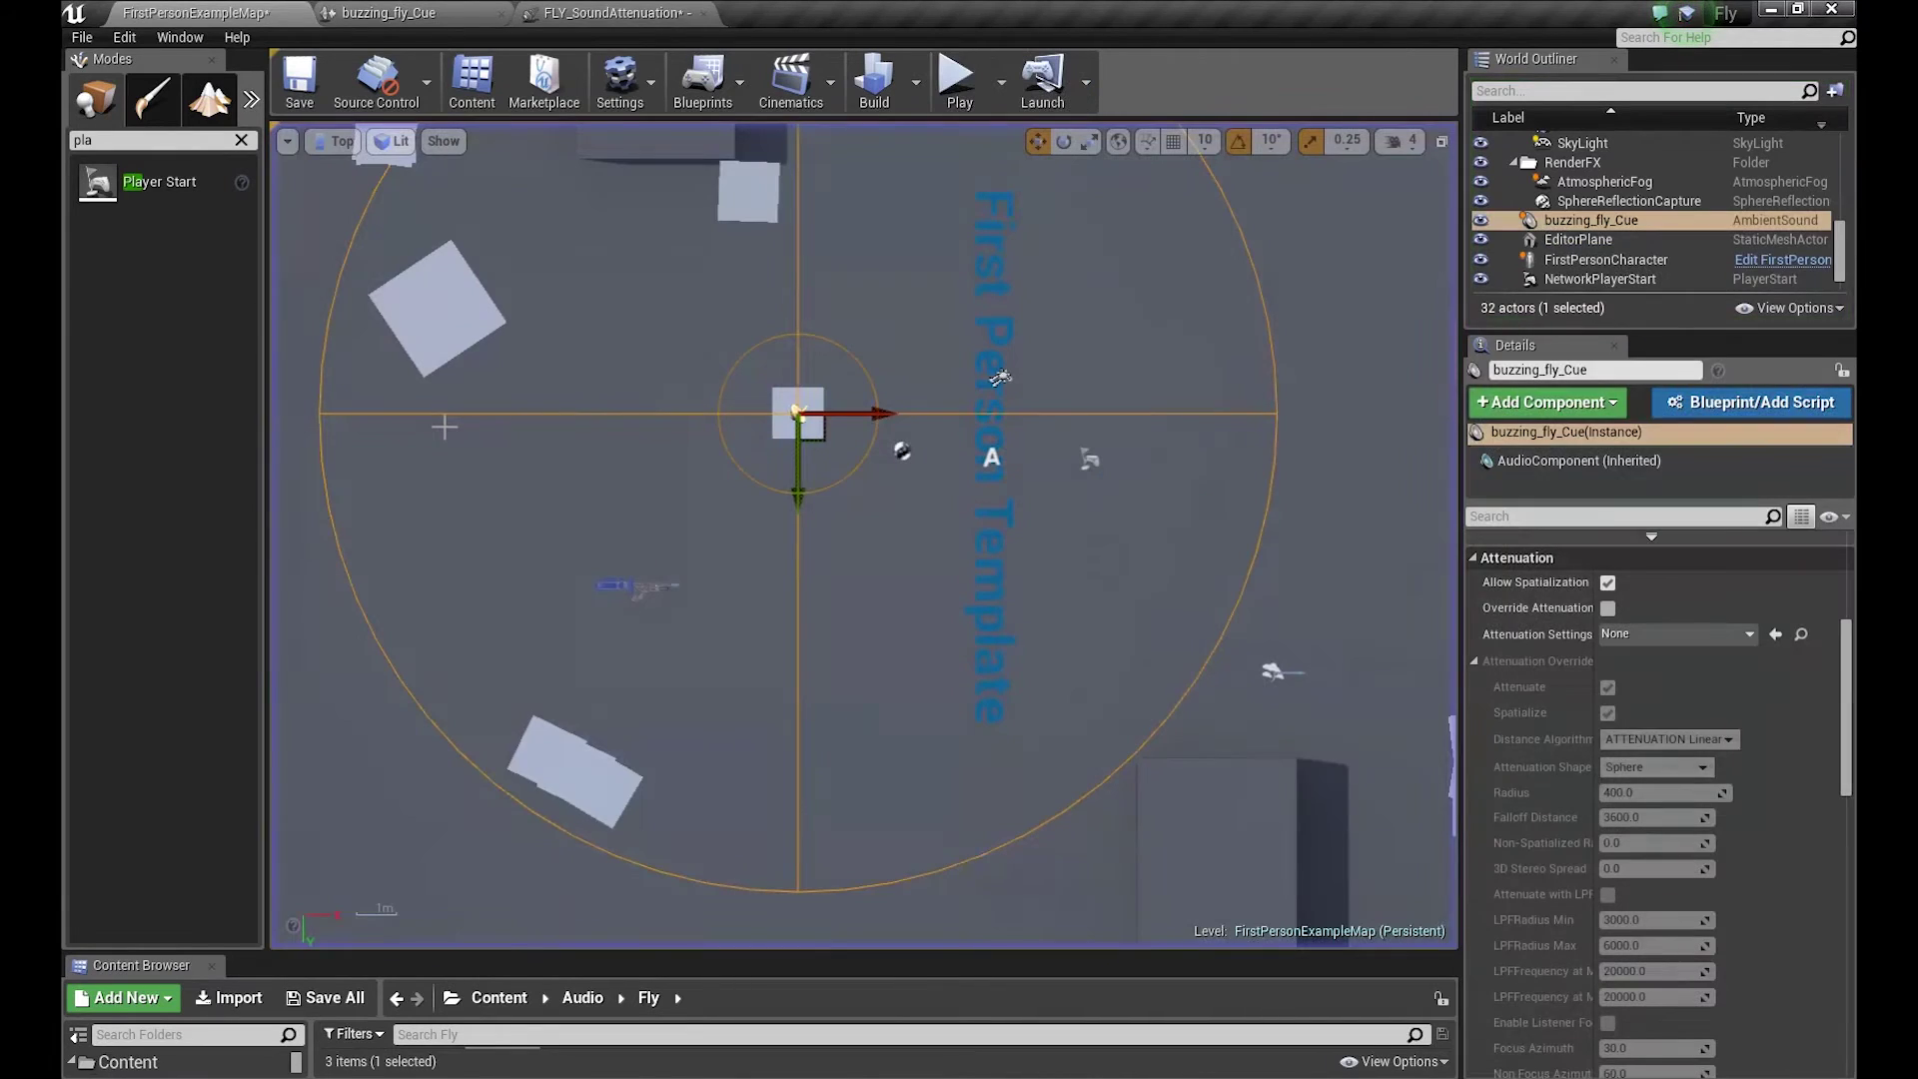
- Set the Distance Algorithm of FLY_SoundAttenuation to ATTENUATION Natural Sound
click(621, 12)
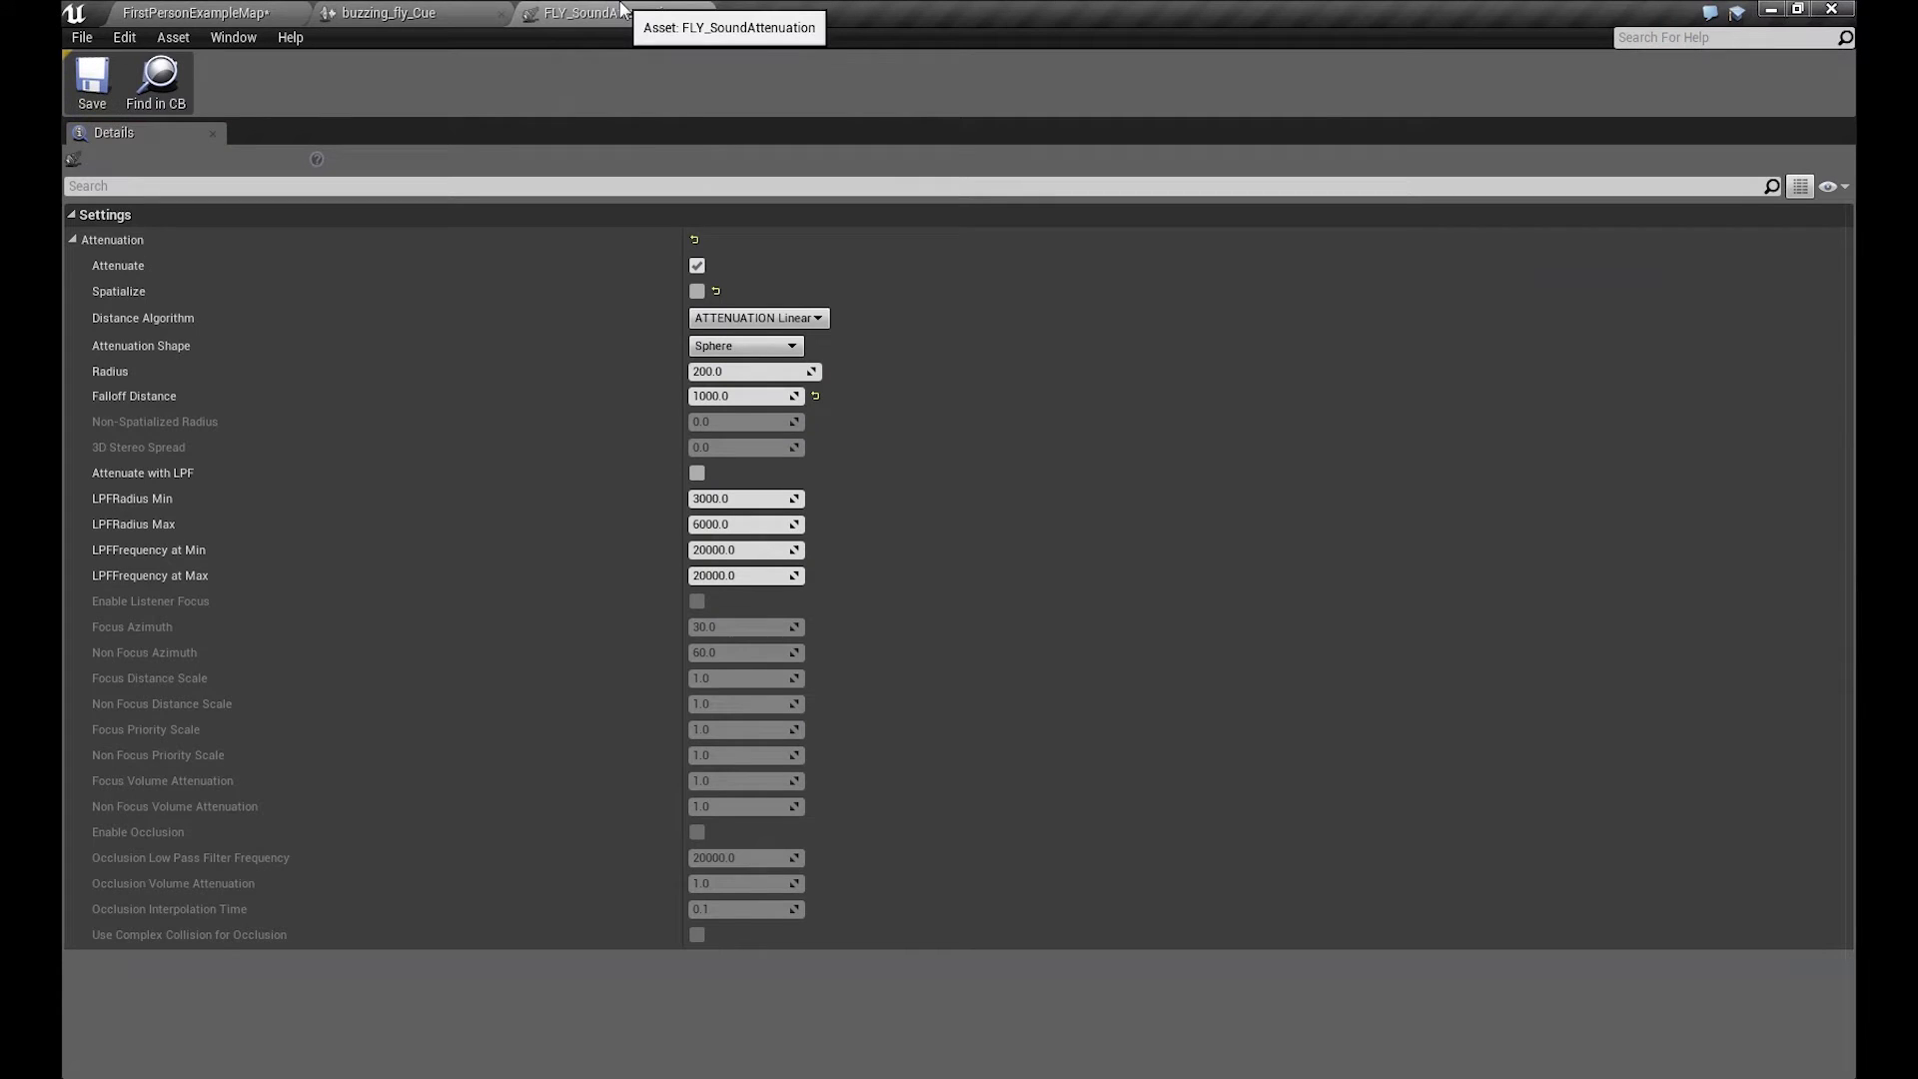
click(821, 319)
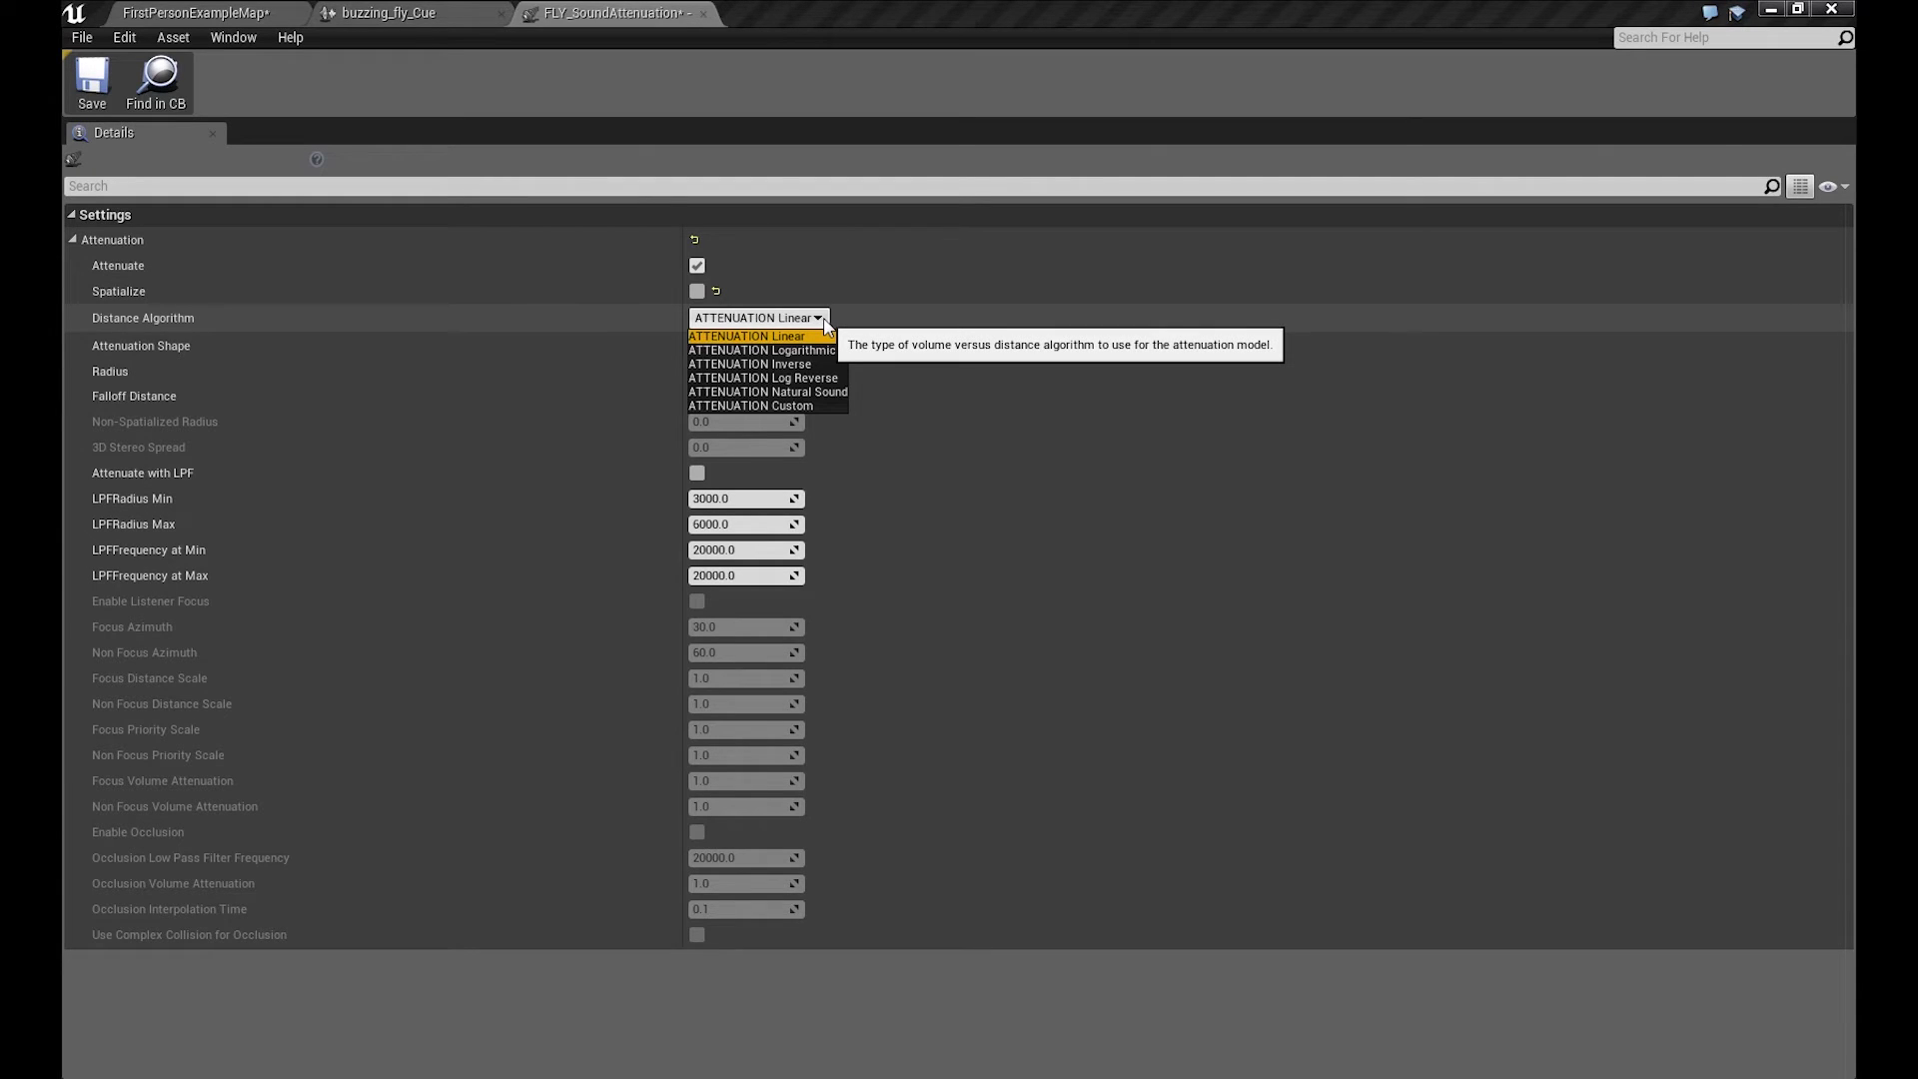
click(829, 391)
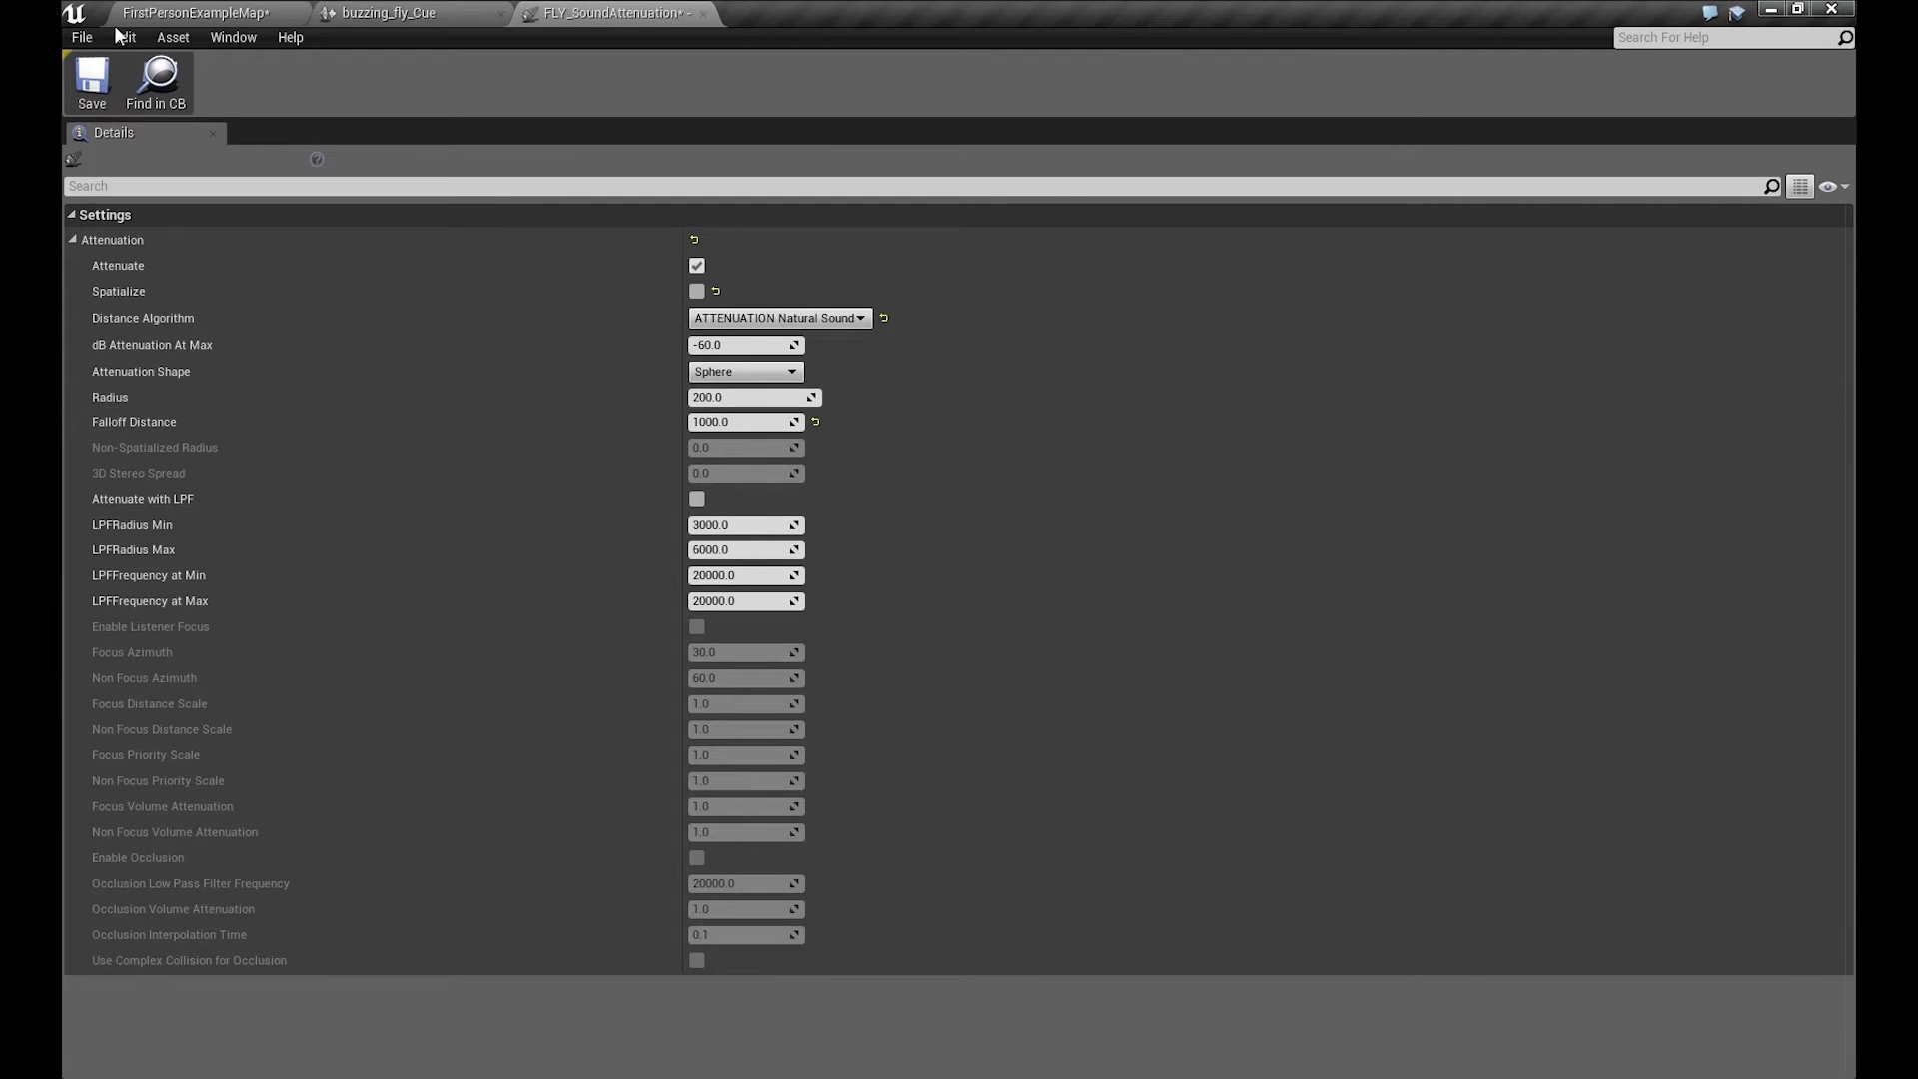
- Play the level and walk away from and toward the fly sound to test the Natural Sound falloff, then stop playing
click(150, 12)
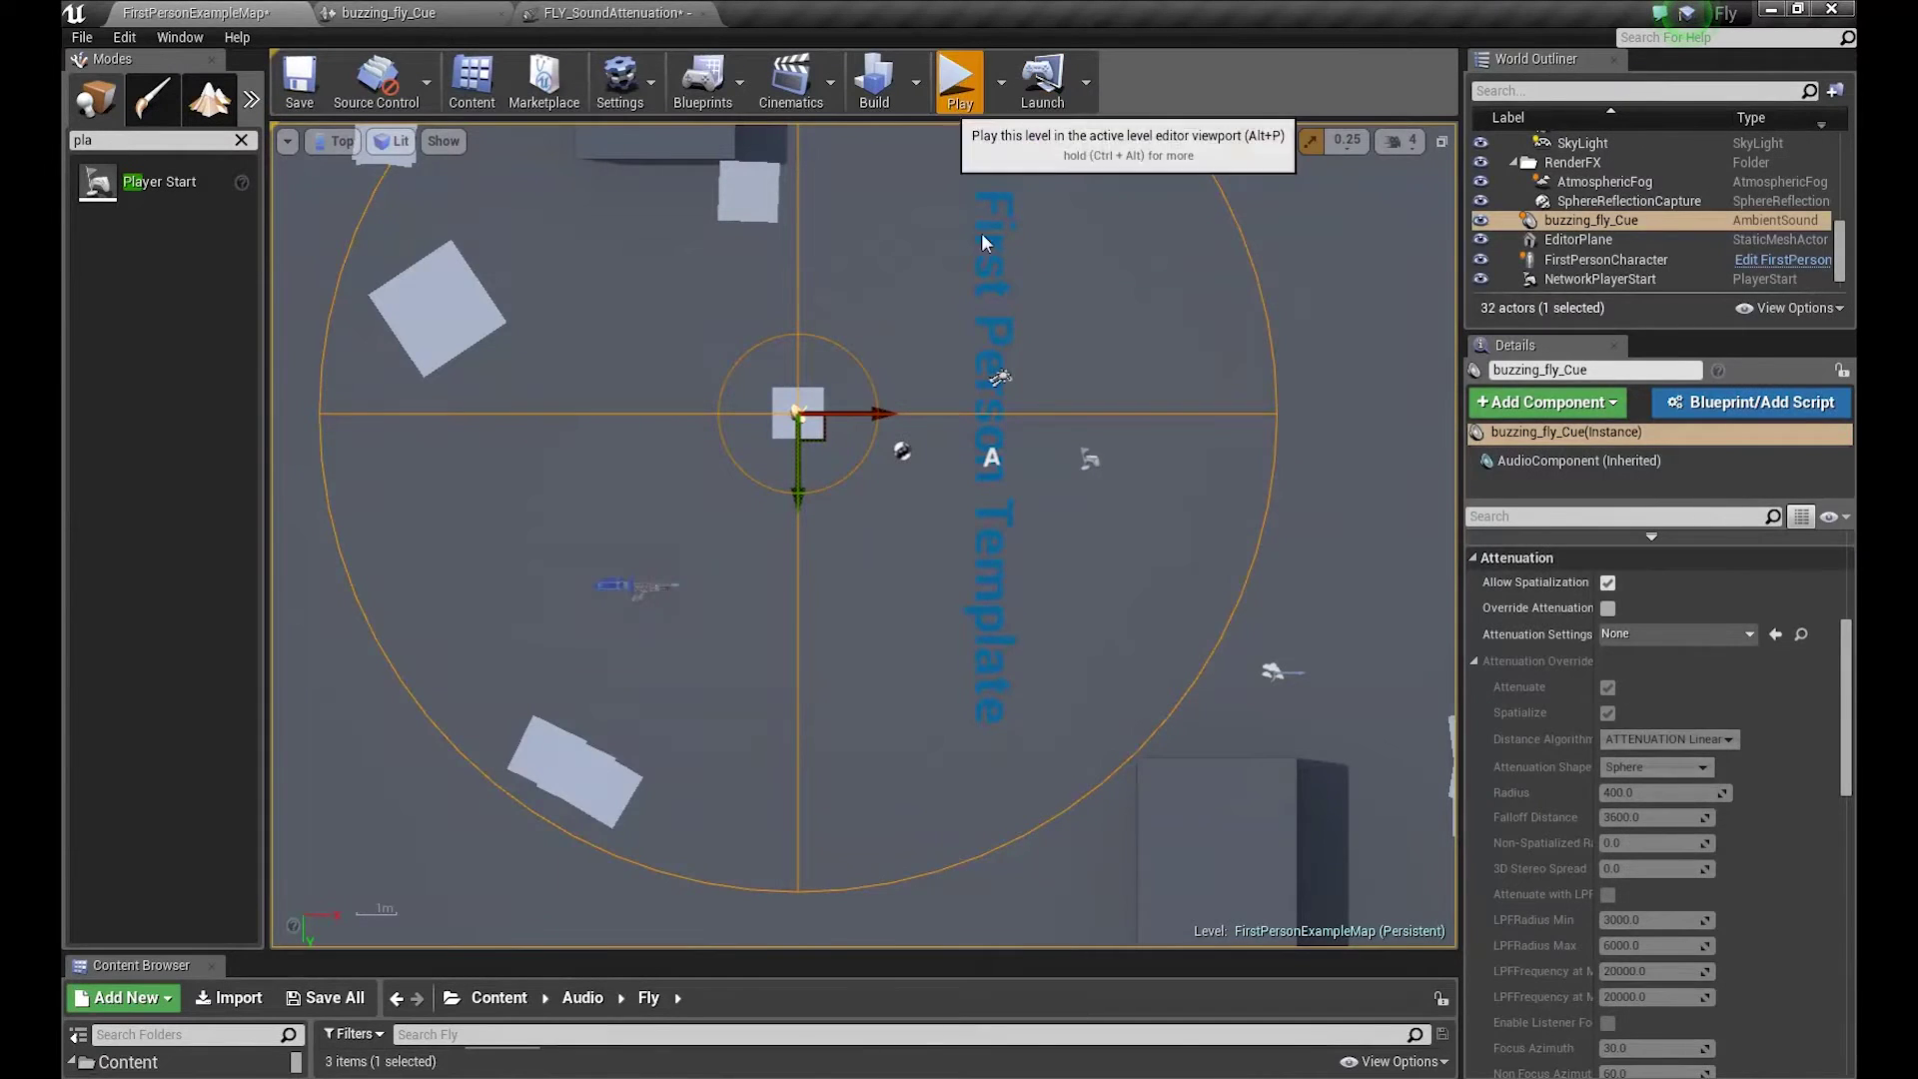
click(959, 80)
key(s)
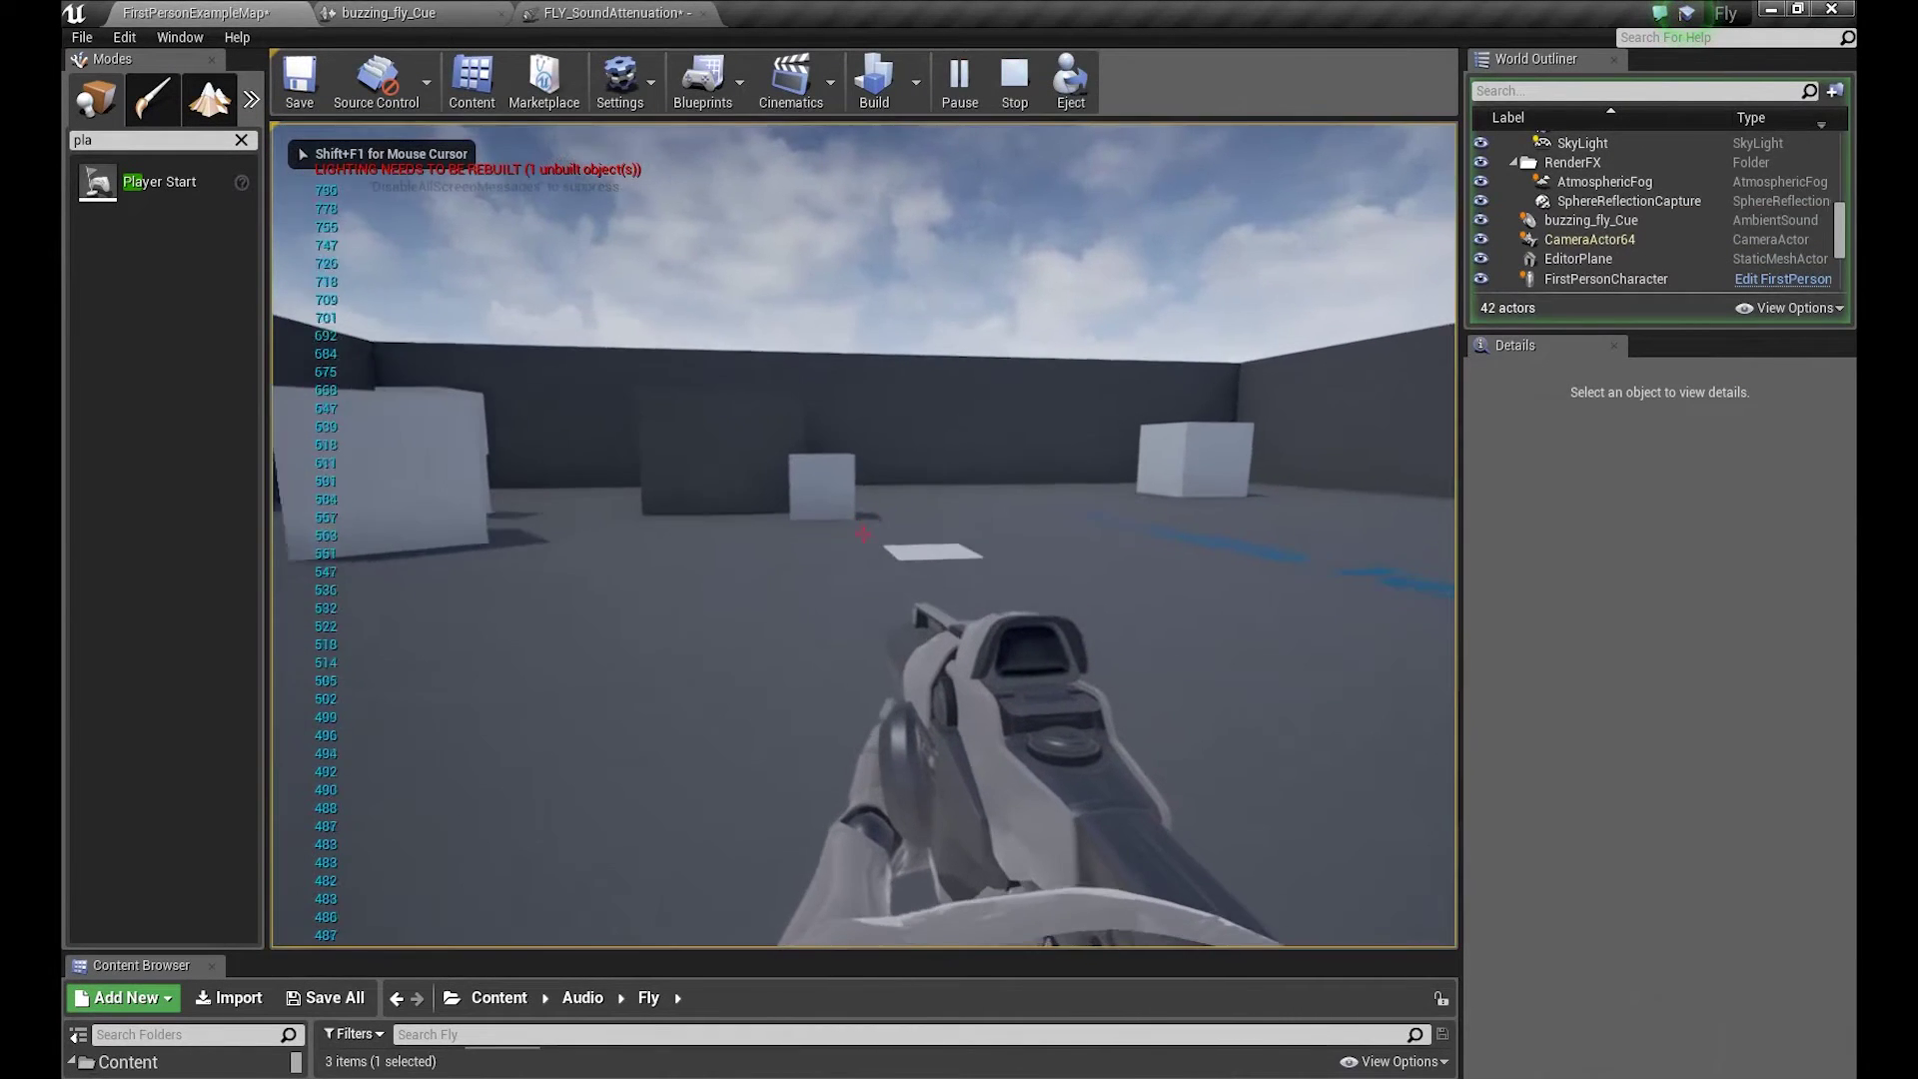
key(w)
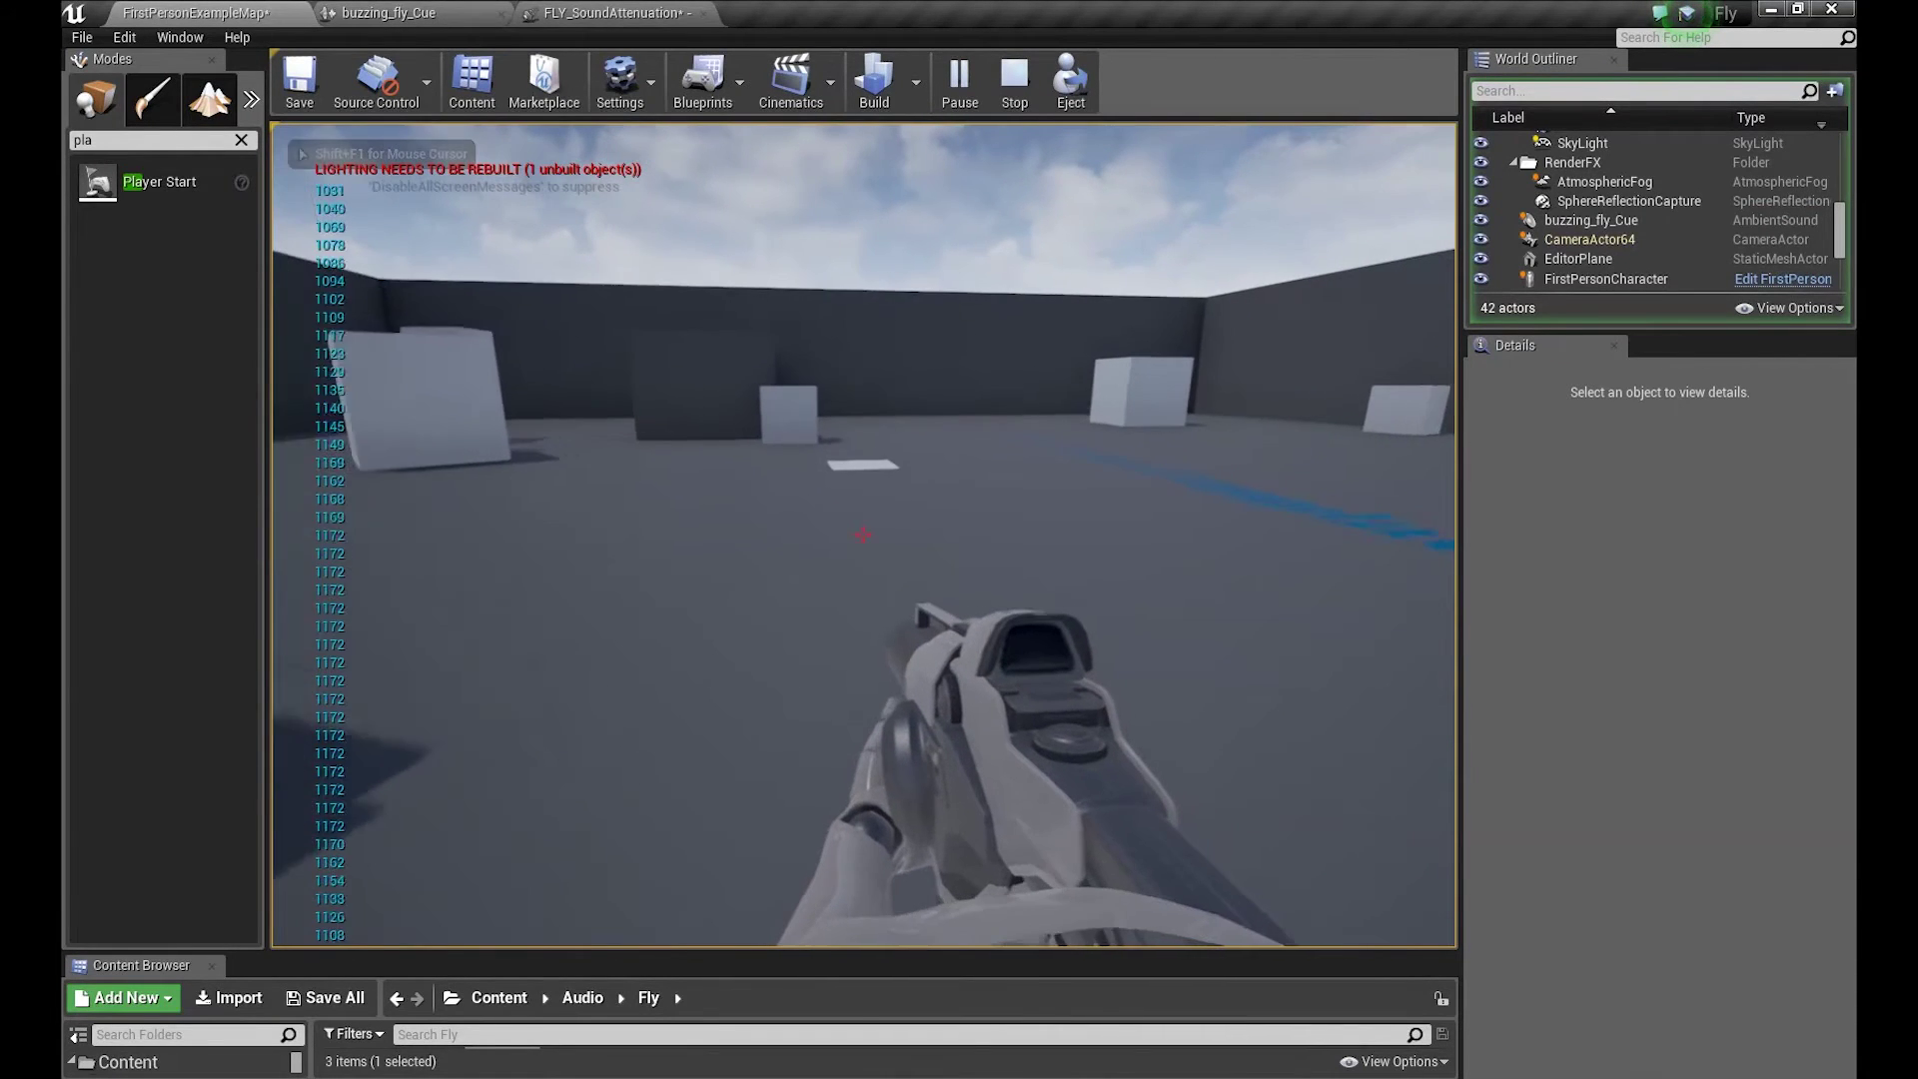
key(w)
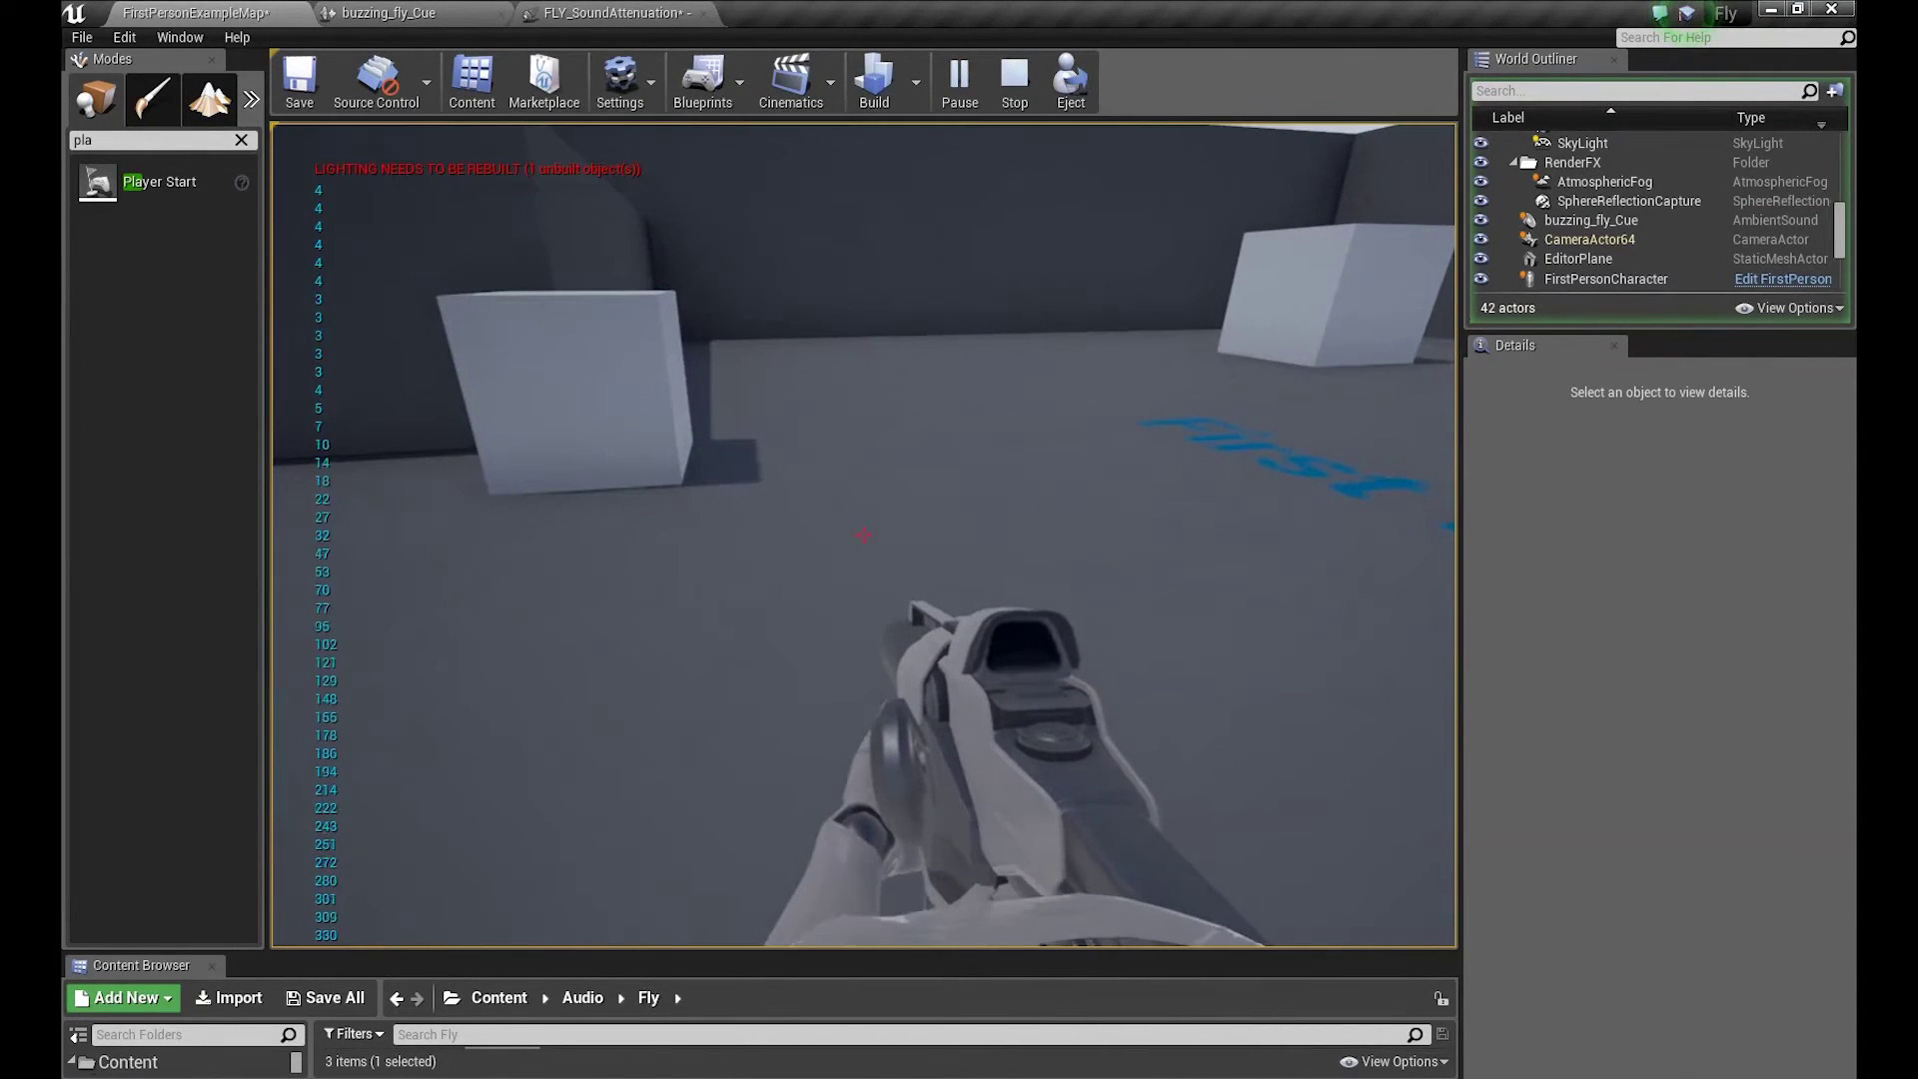
key(s)
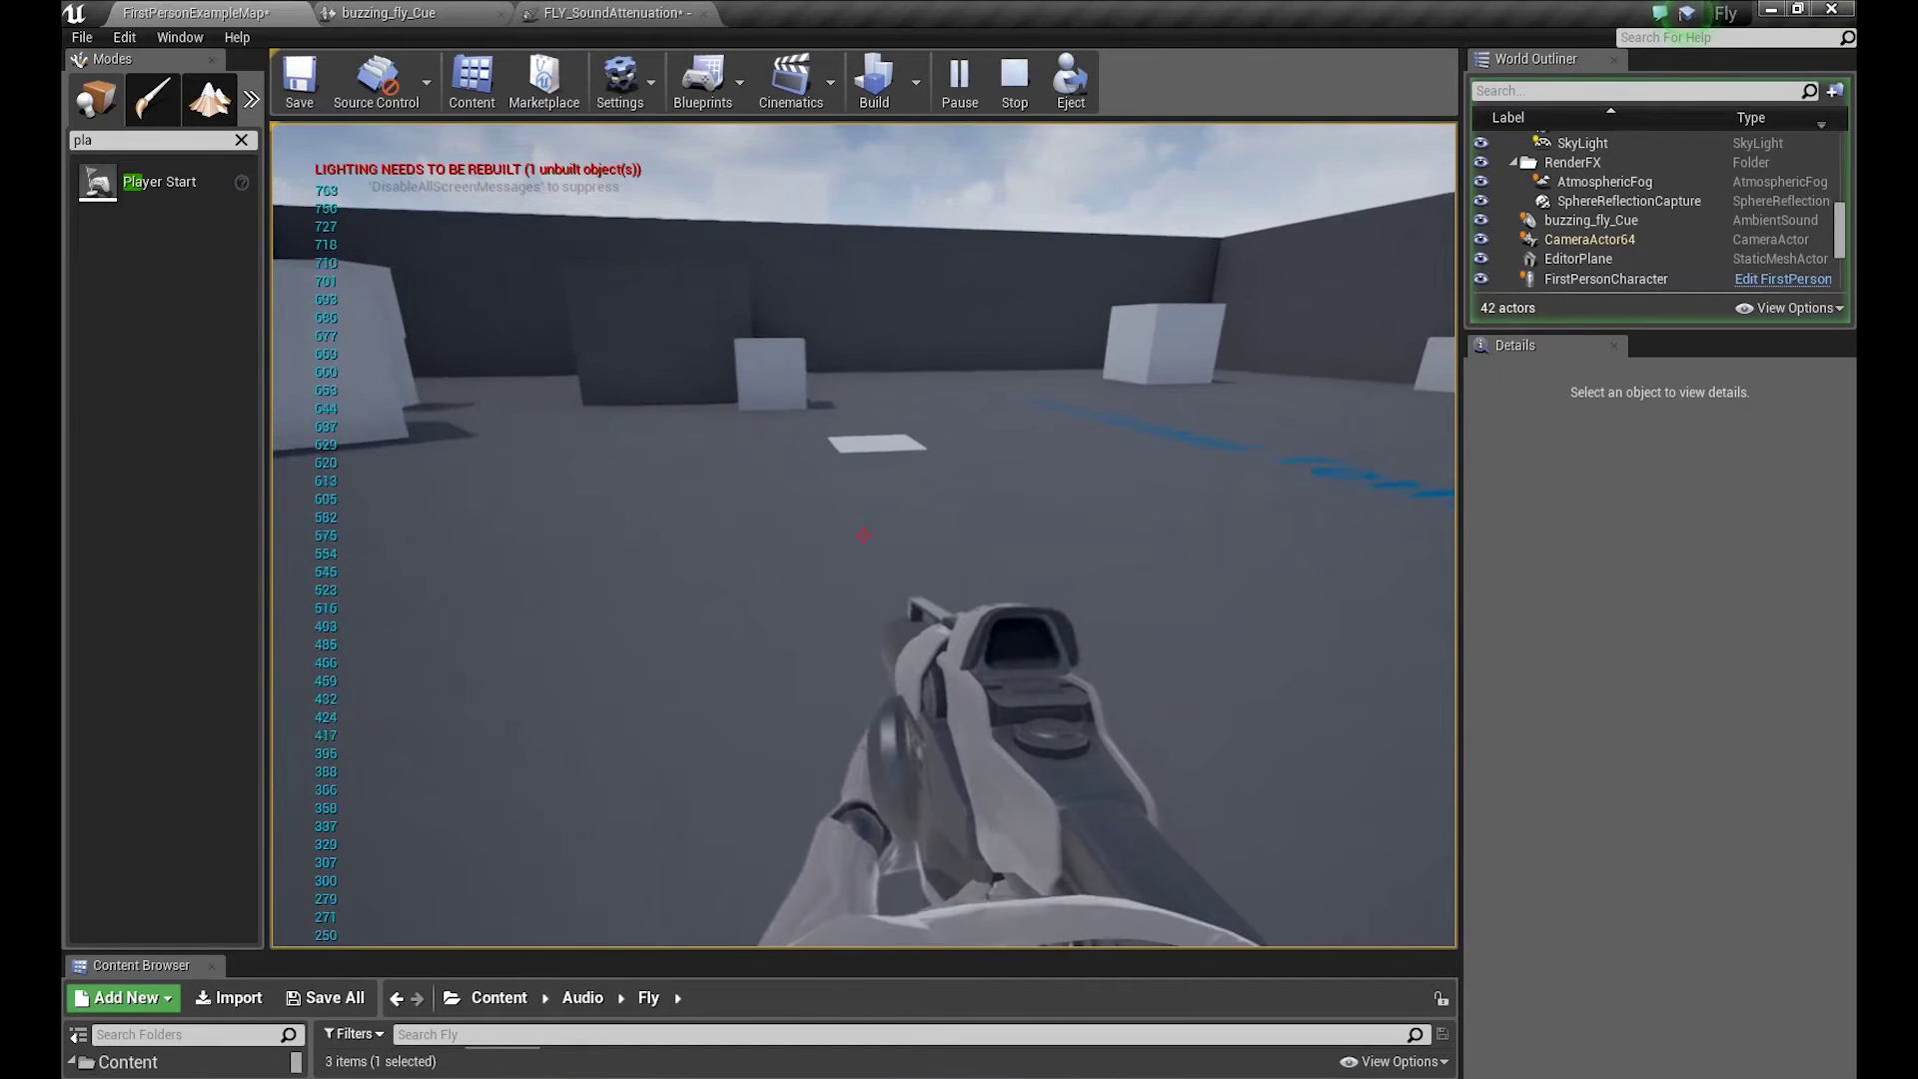
key(w)
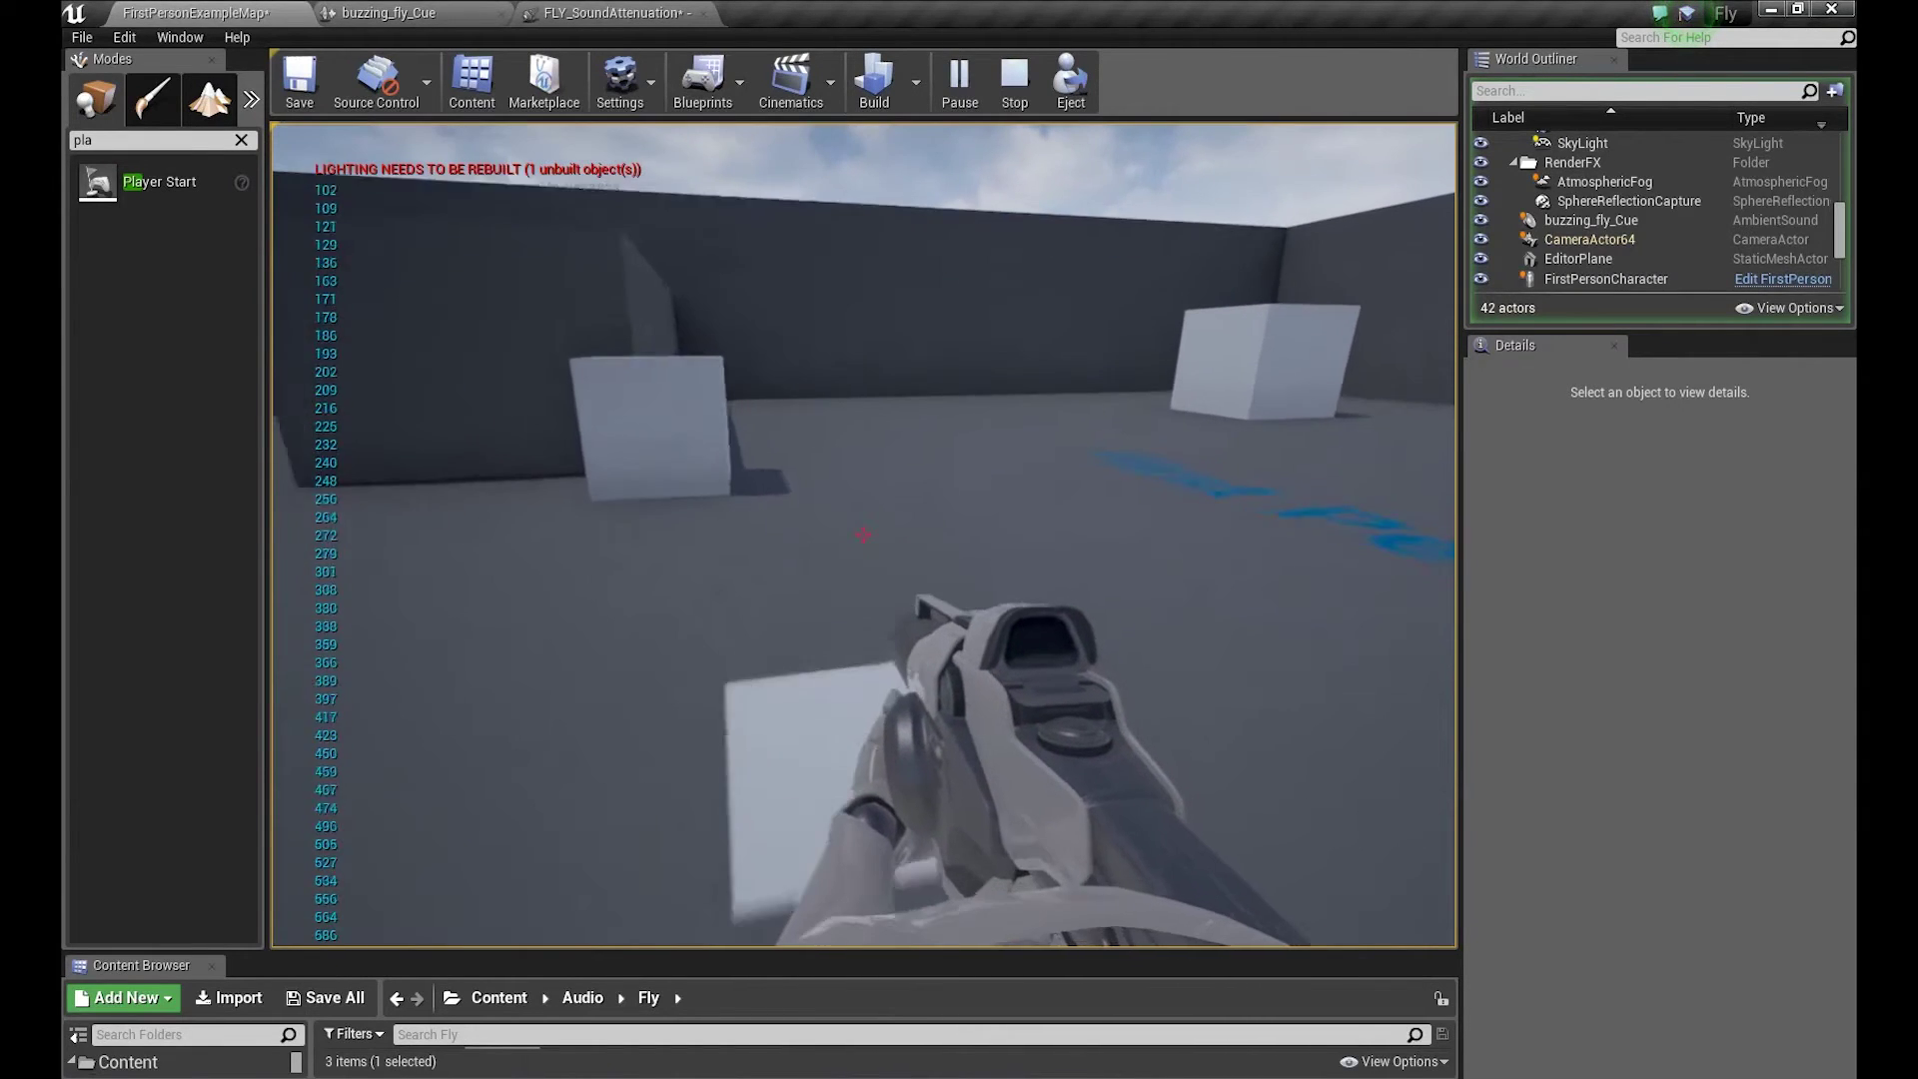
key(Escape)
- Set the Distance Algorithm of FLY_SoundAttenuation to ATTENUATION Linear and enable Spatialize
click(561, 12)
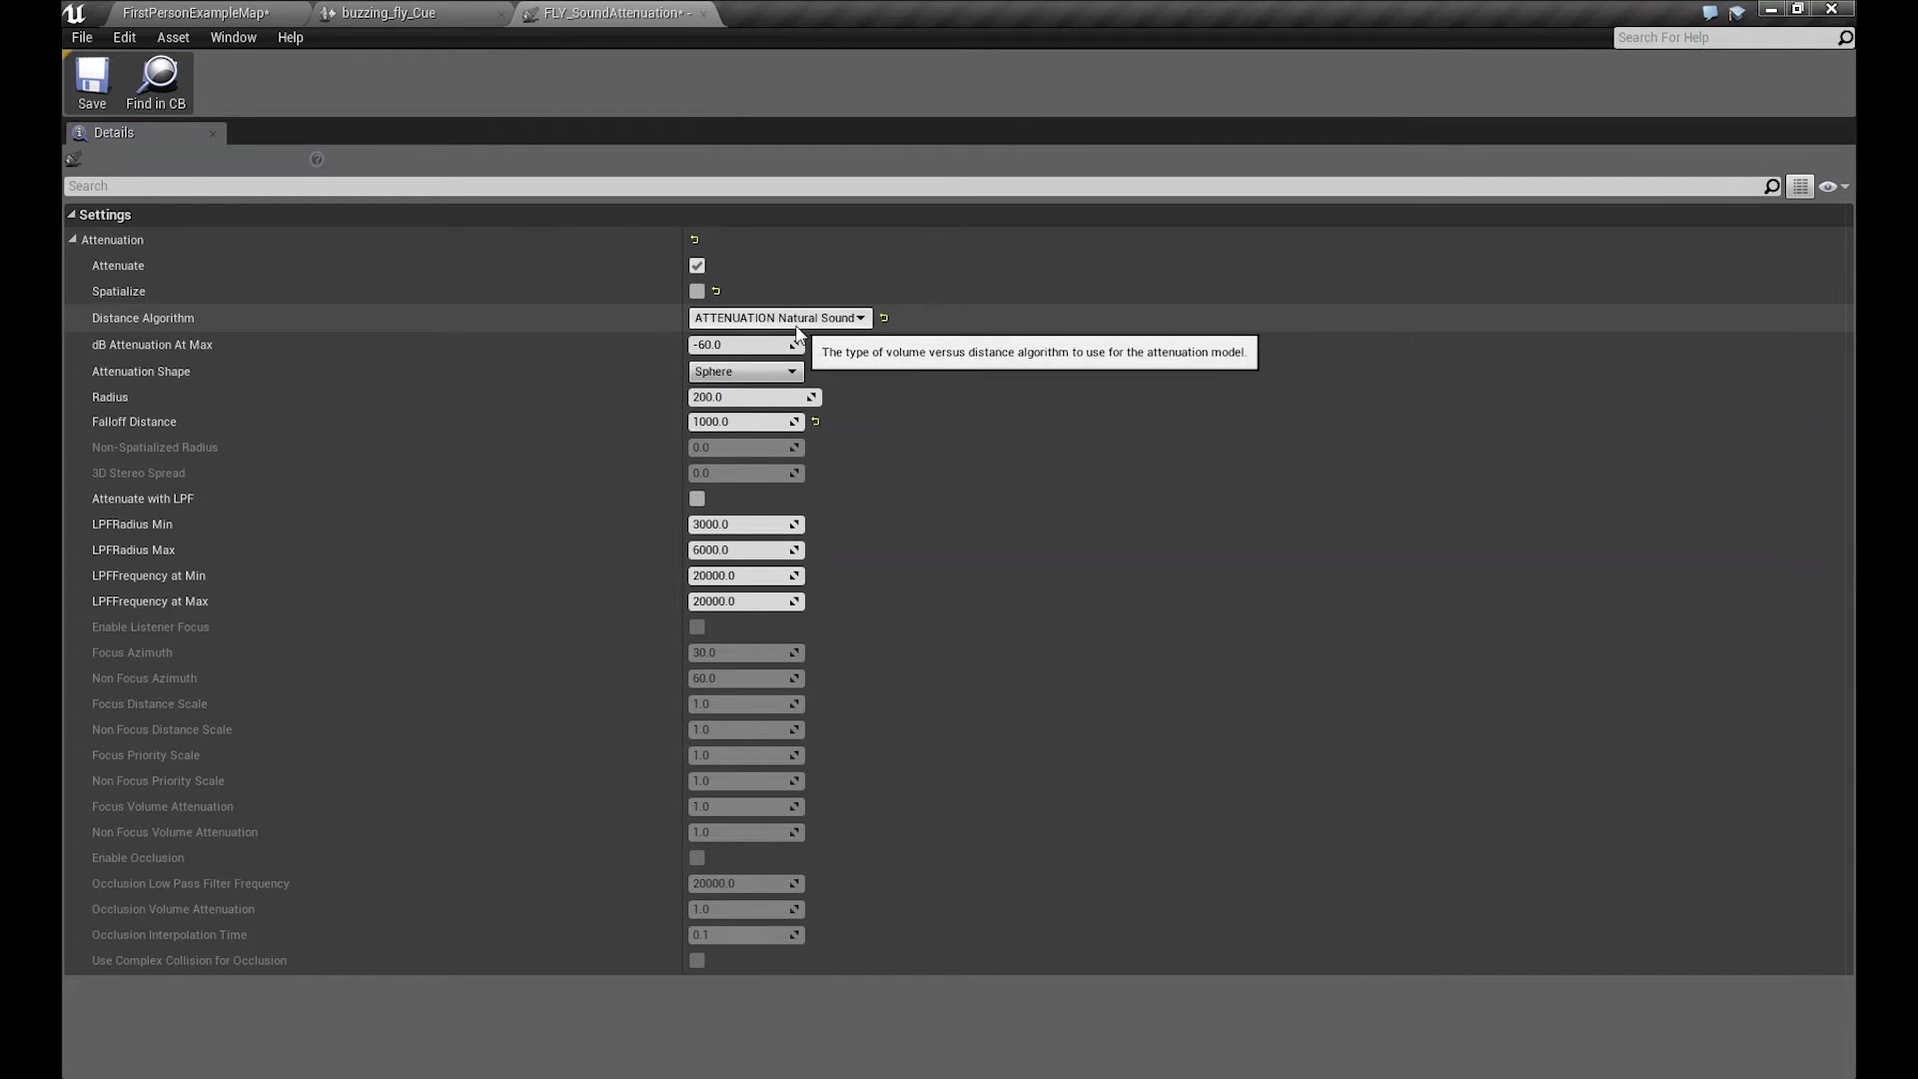
click(841, 321)
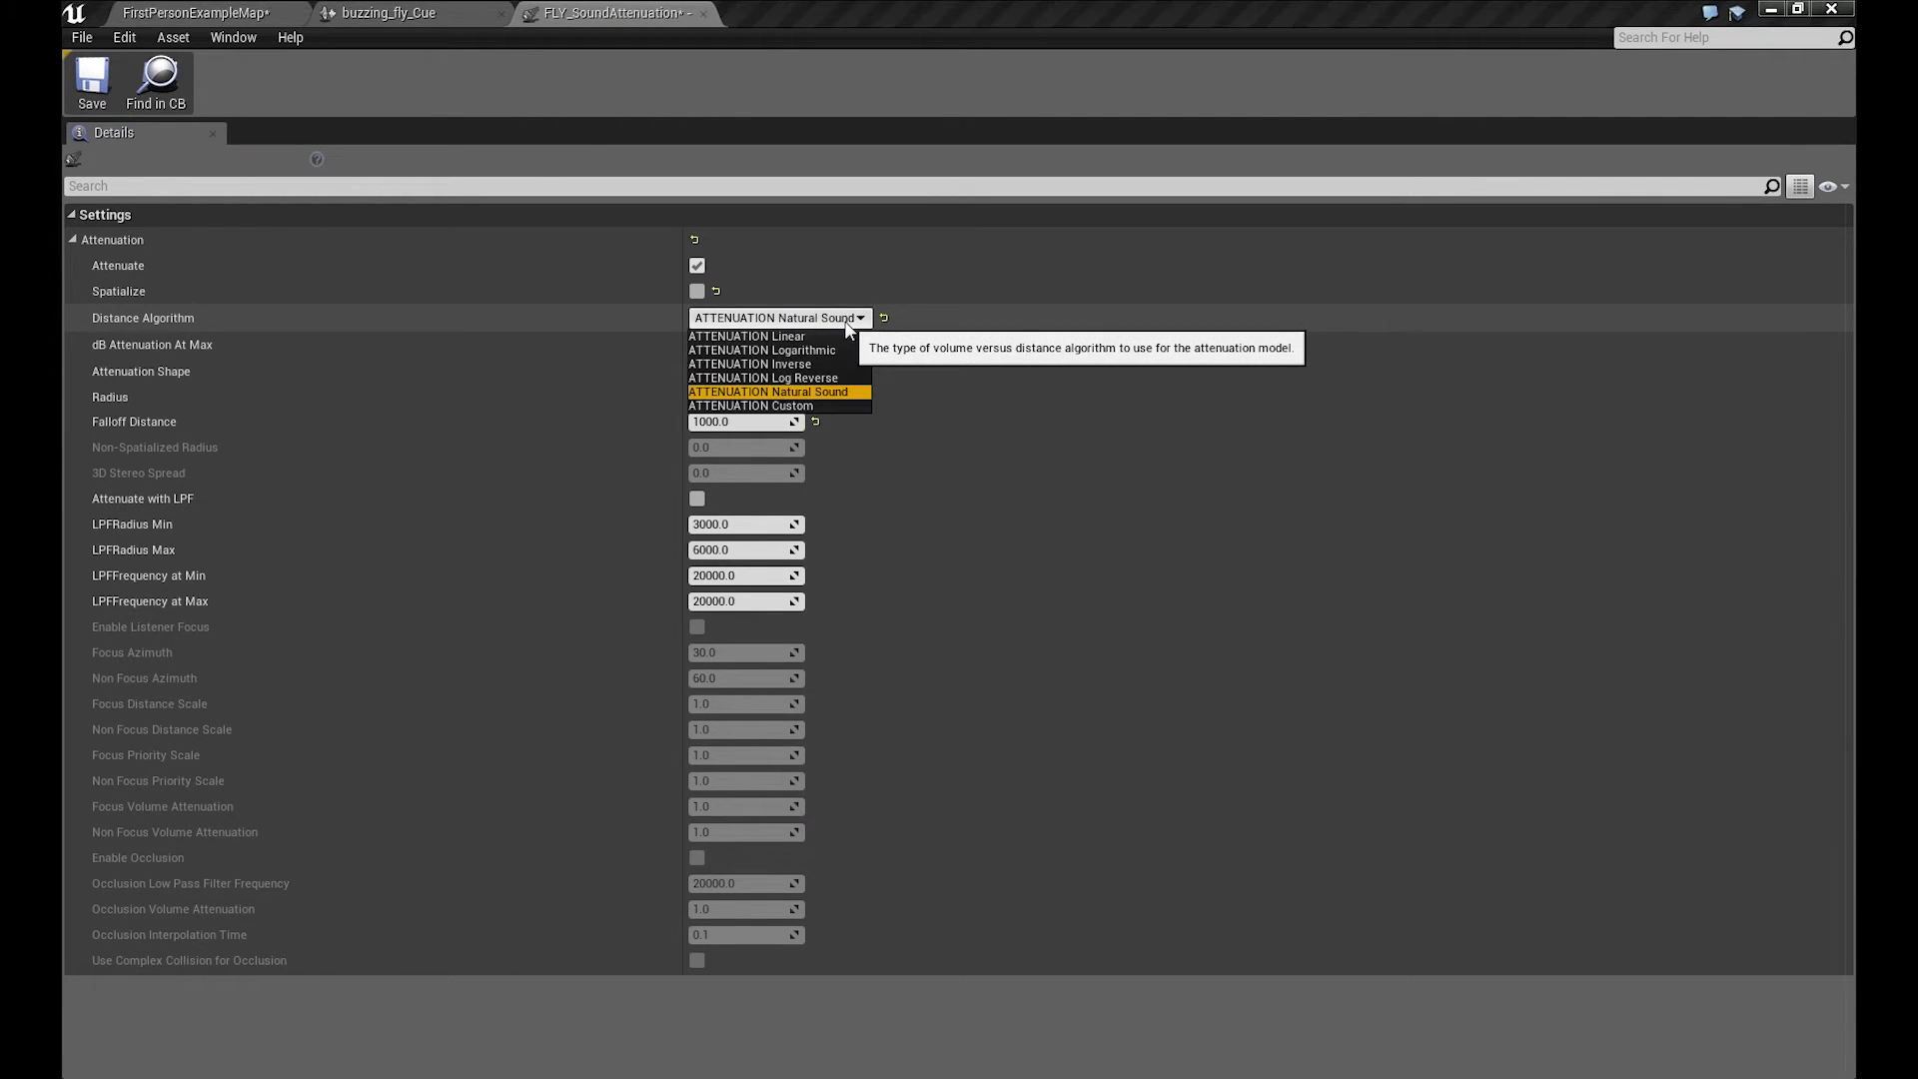
click(777, 337)
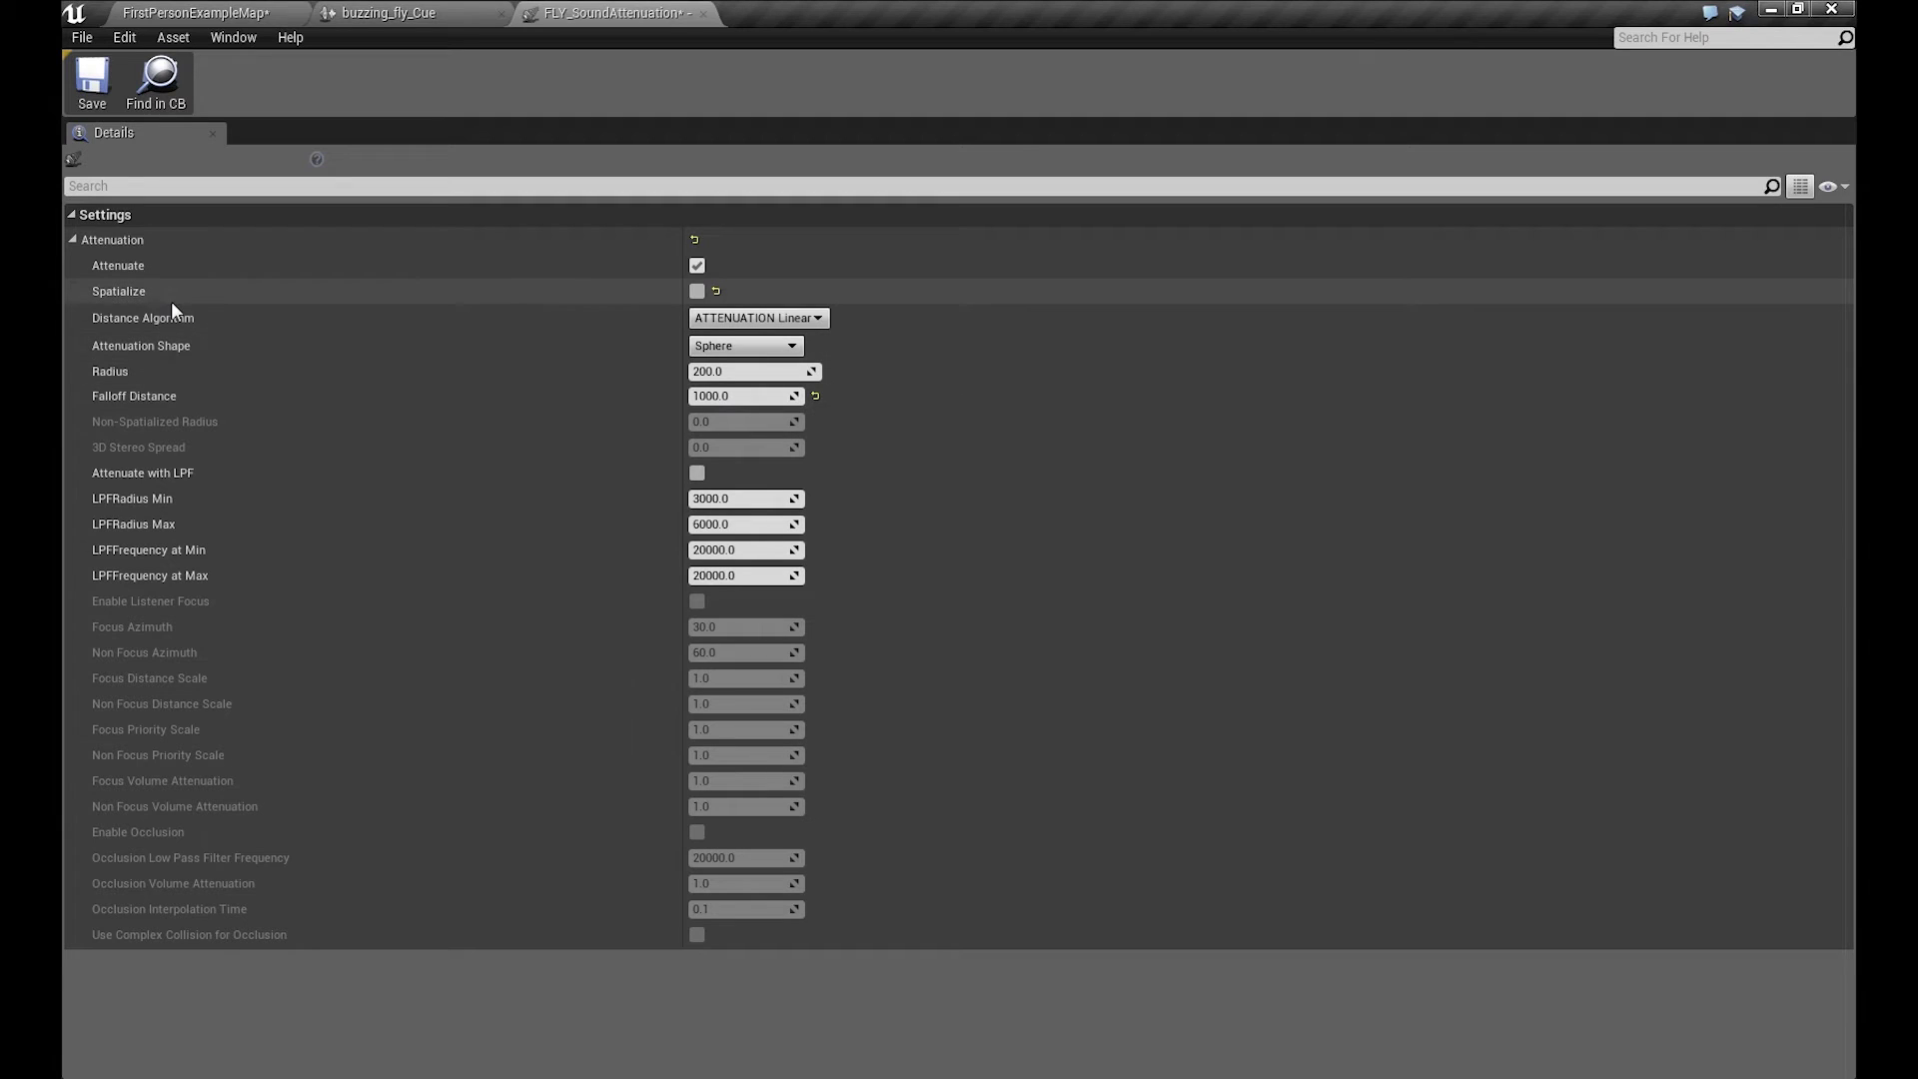
click(696, 290)
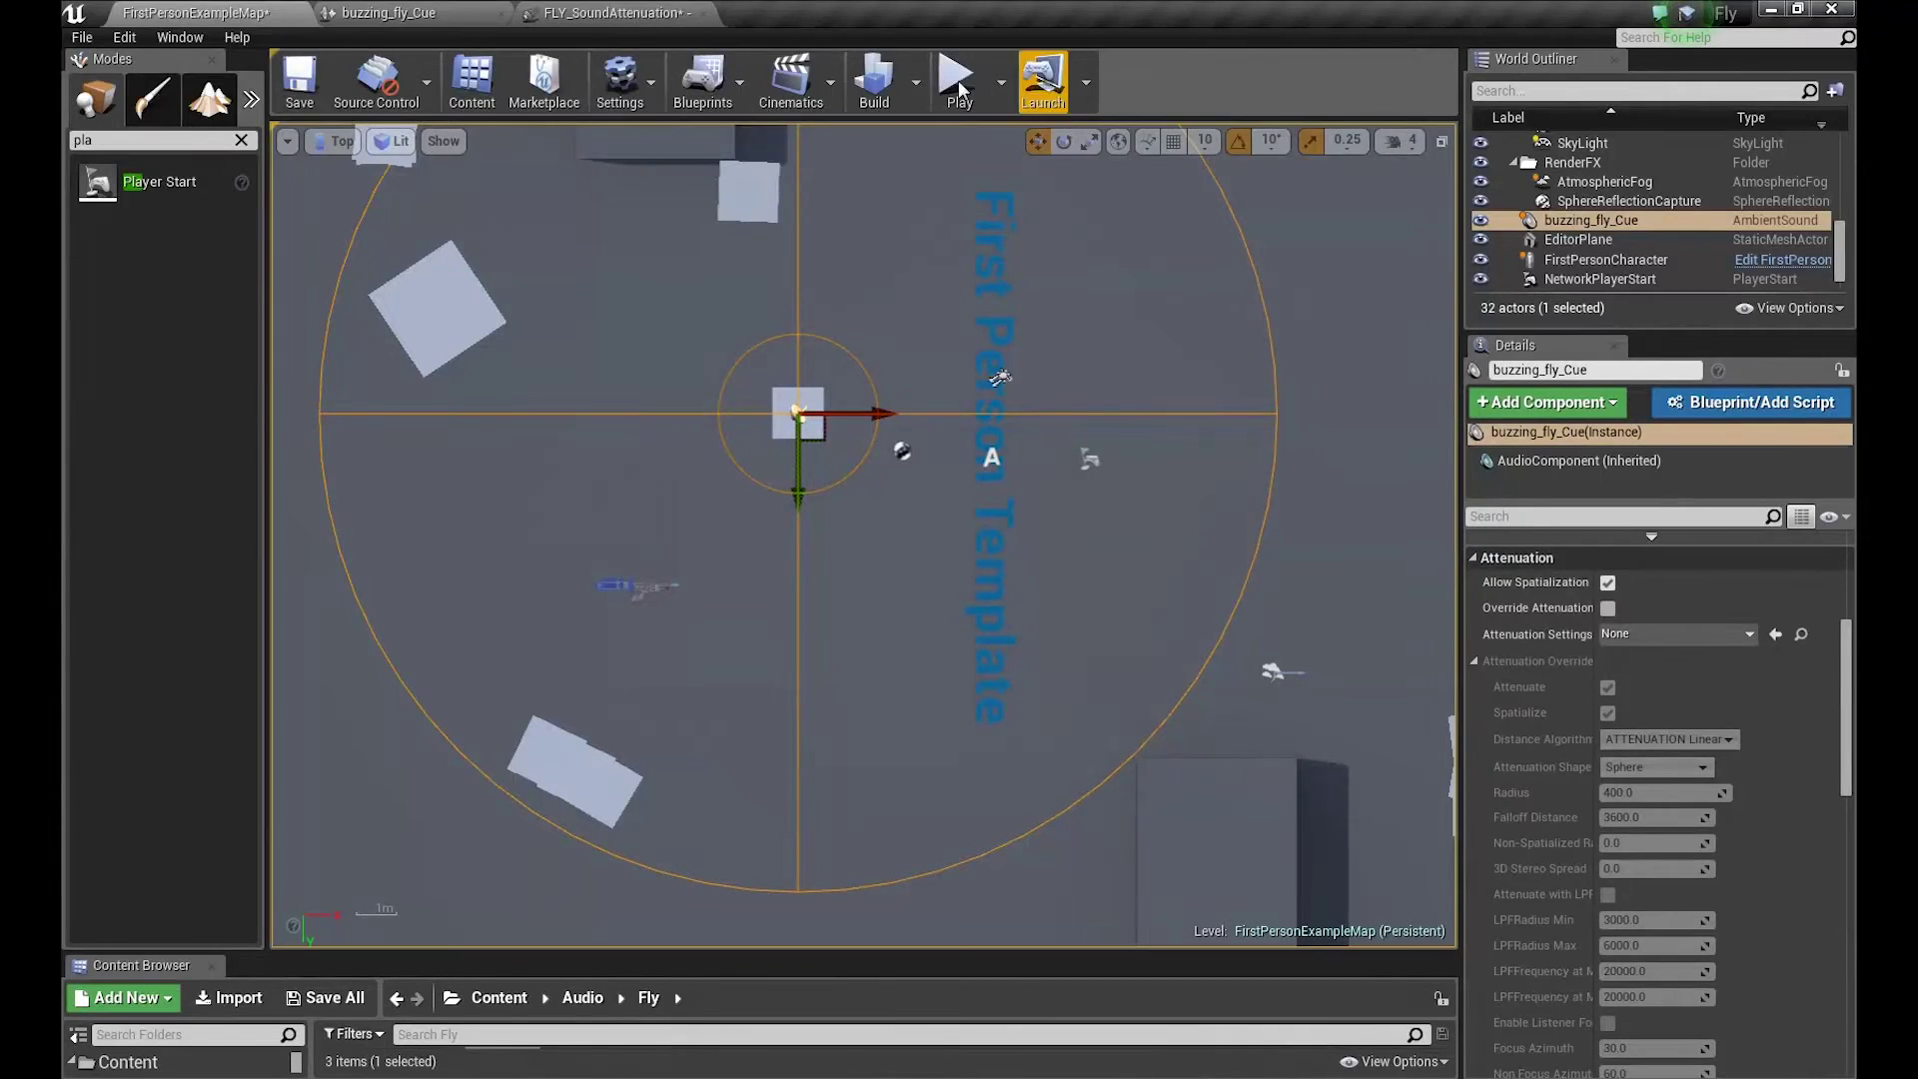
- Play the level and turn and walk around the fly sound to test its spatialization at different distances, then stop playing
key(alt+p)
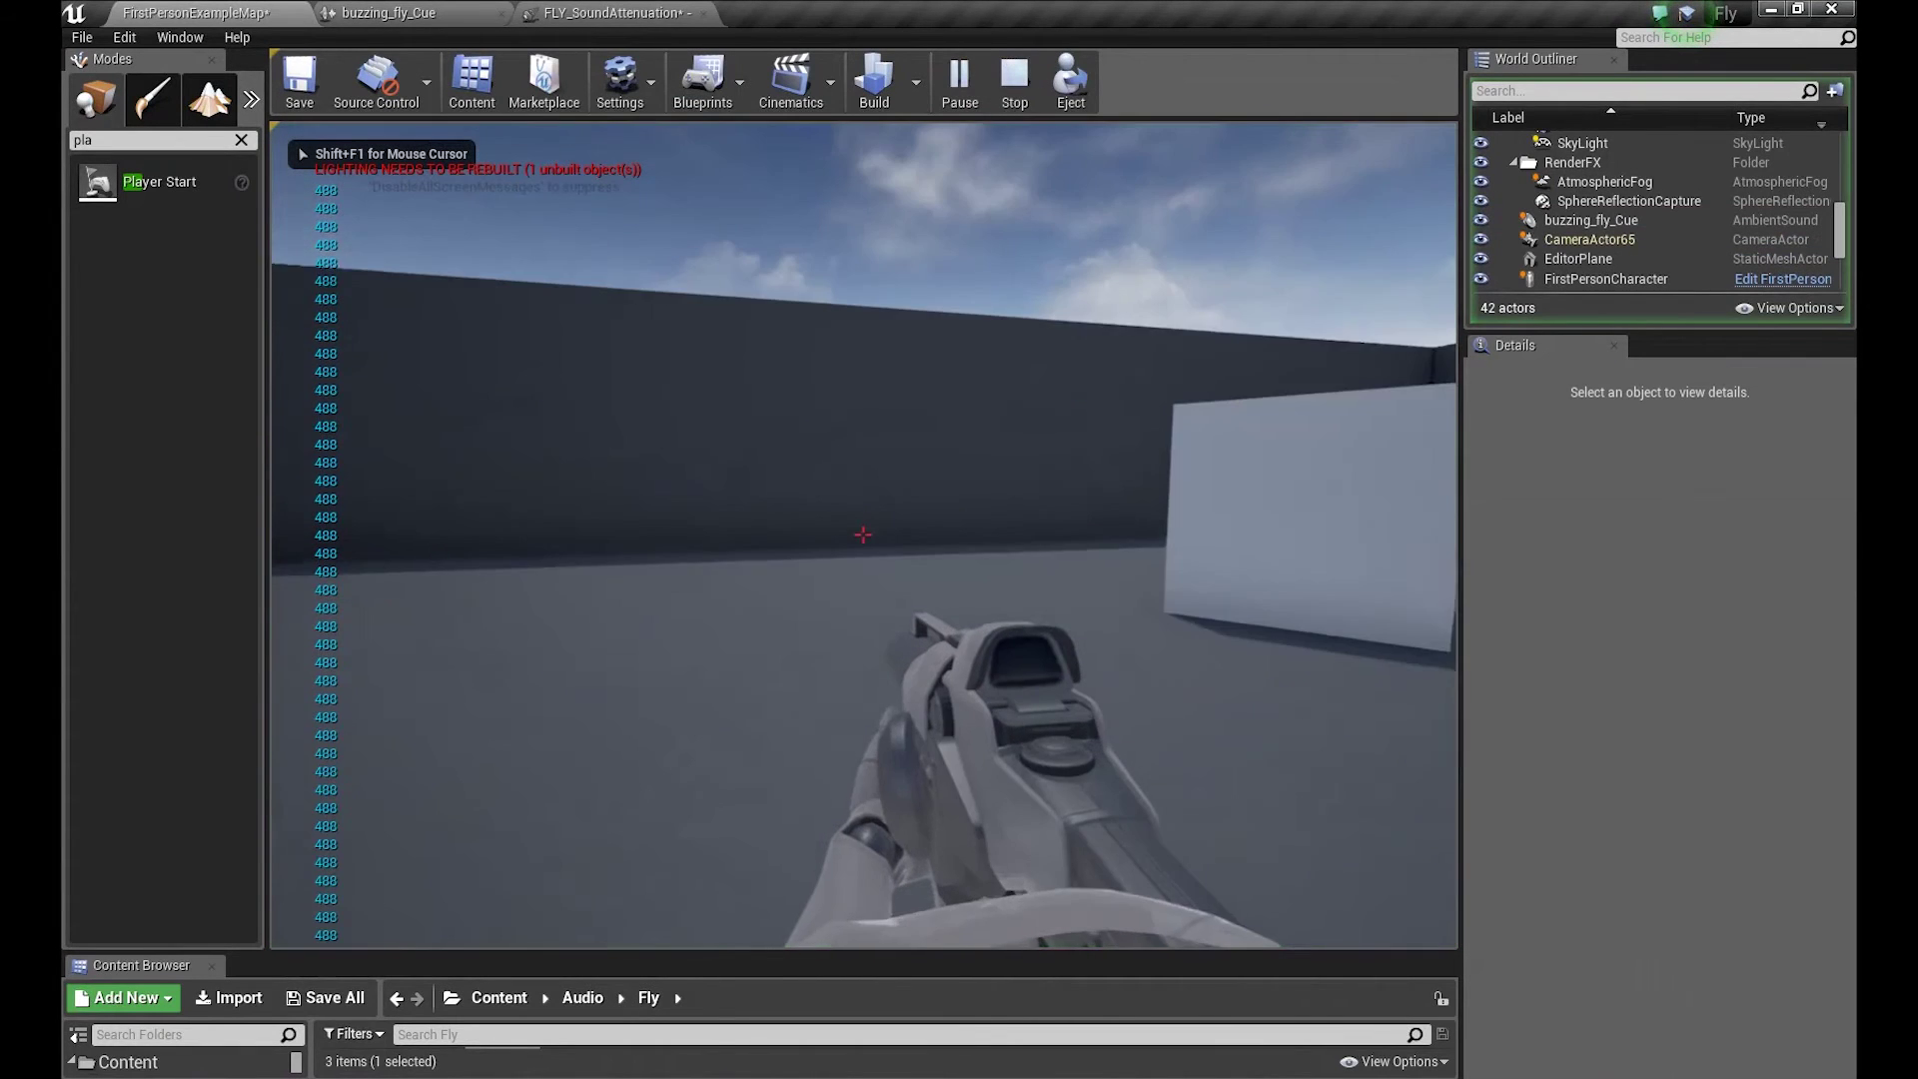
key(w)
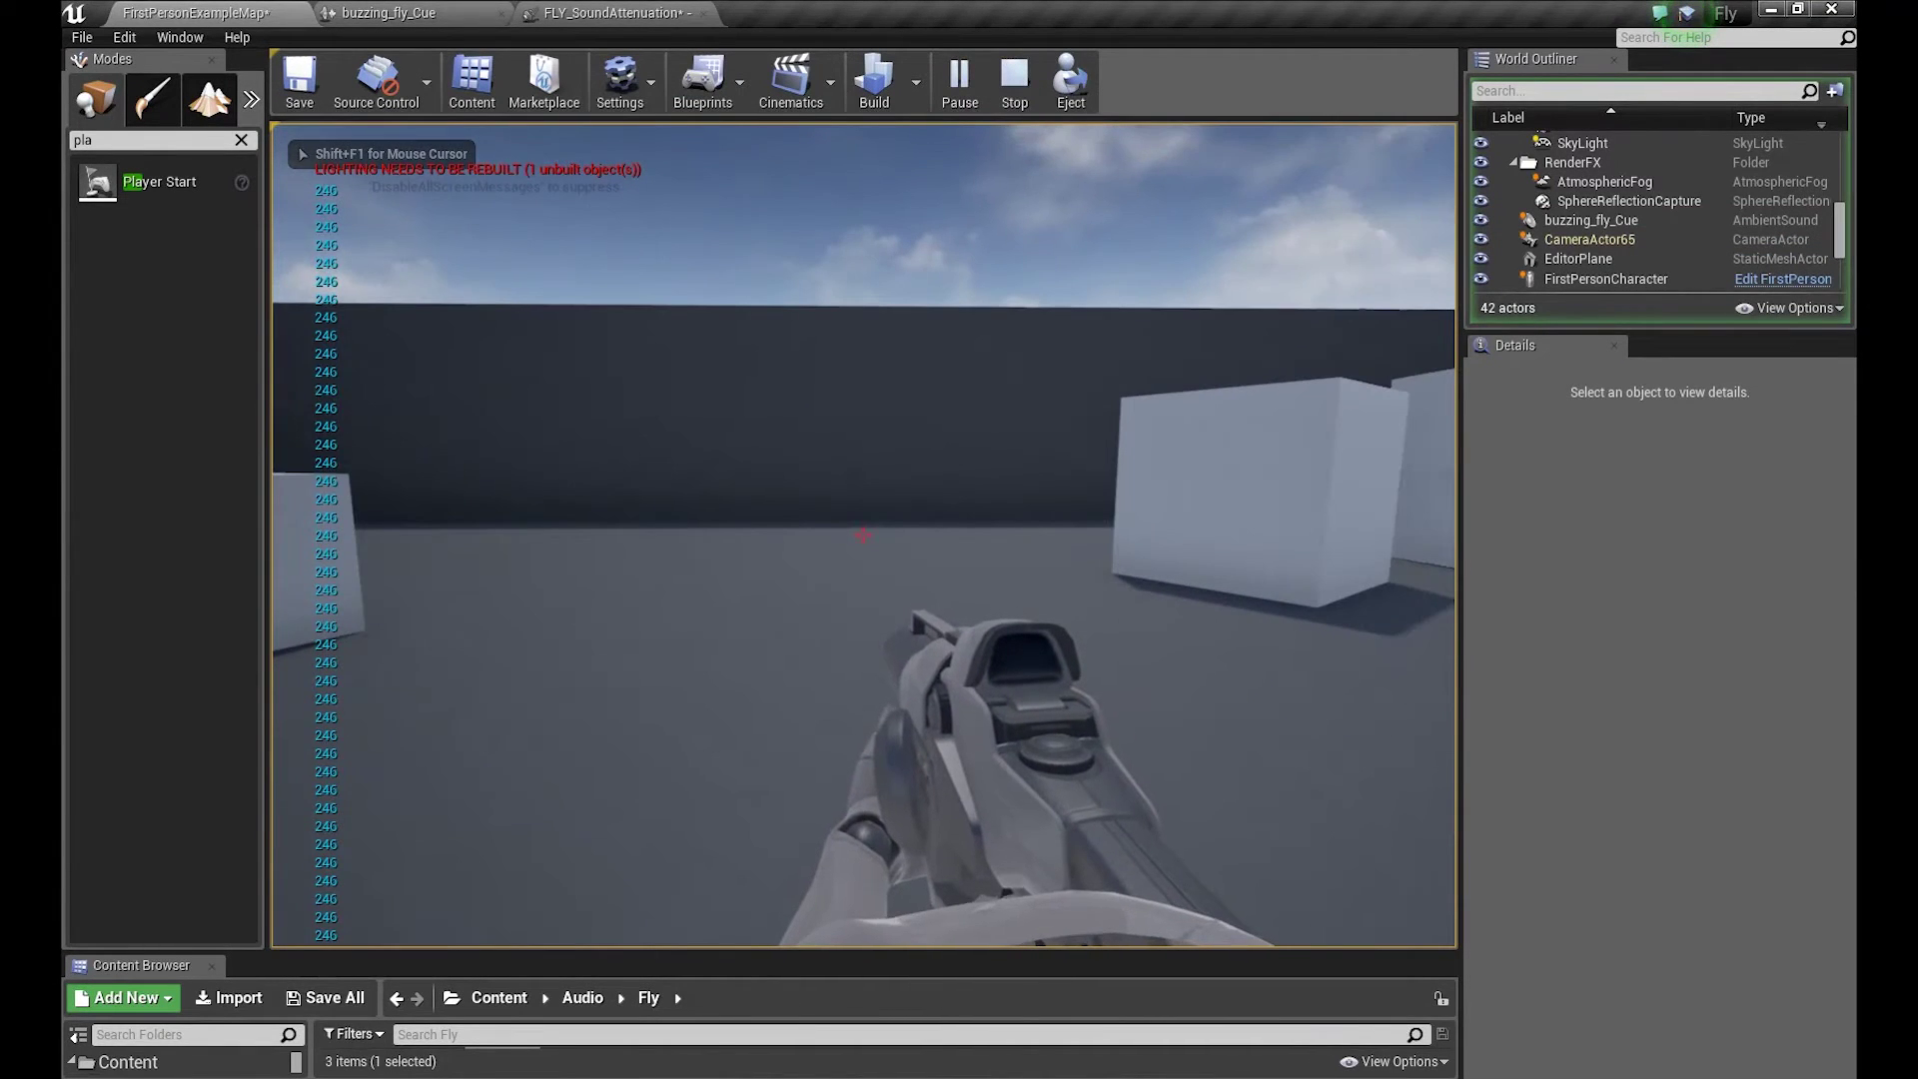
mouse_move(863, 536)
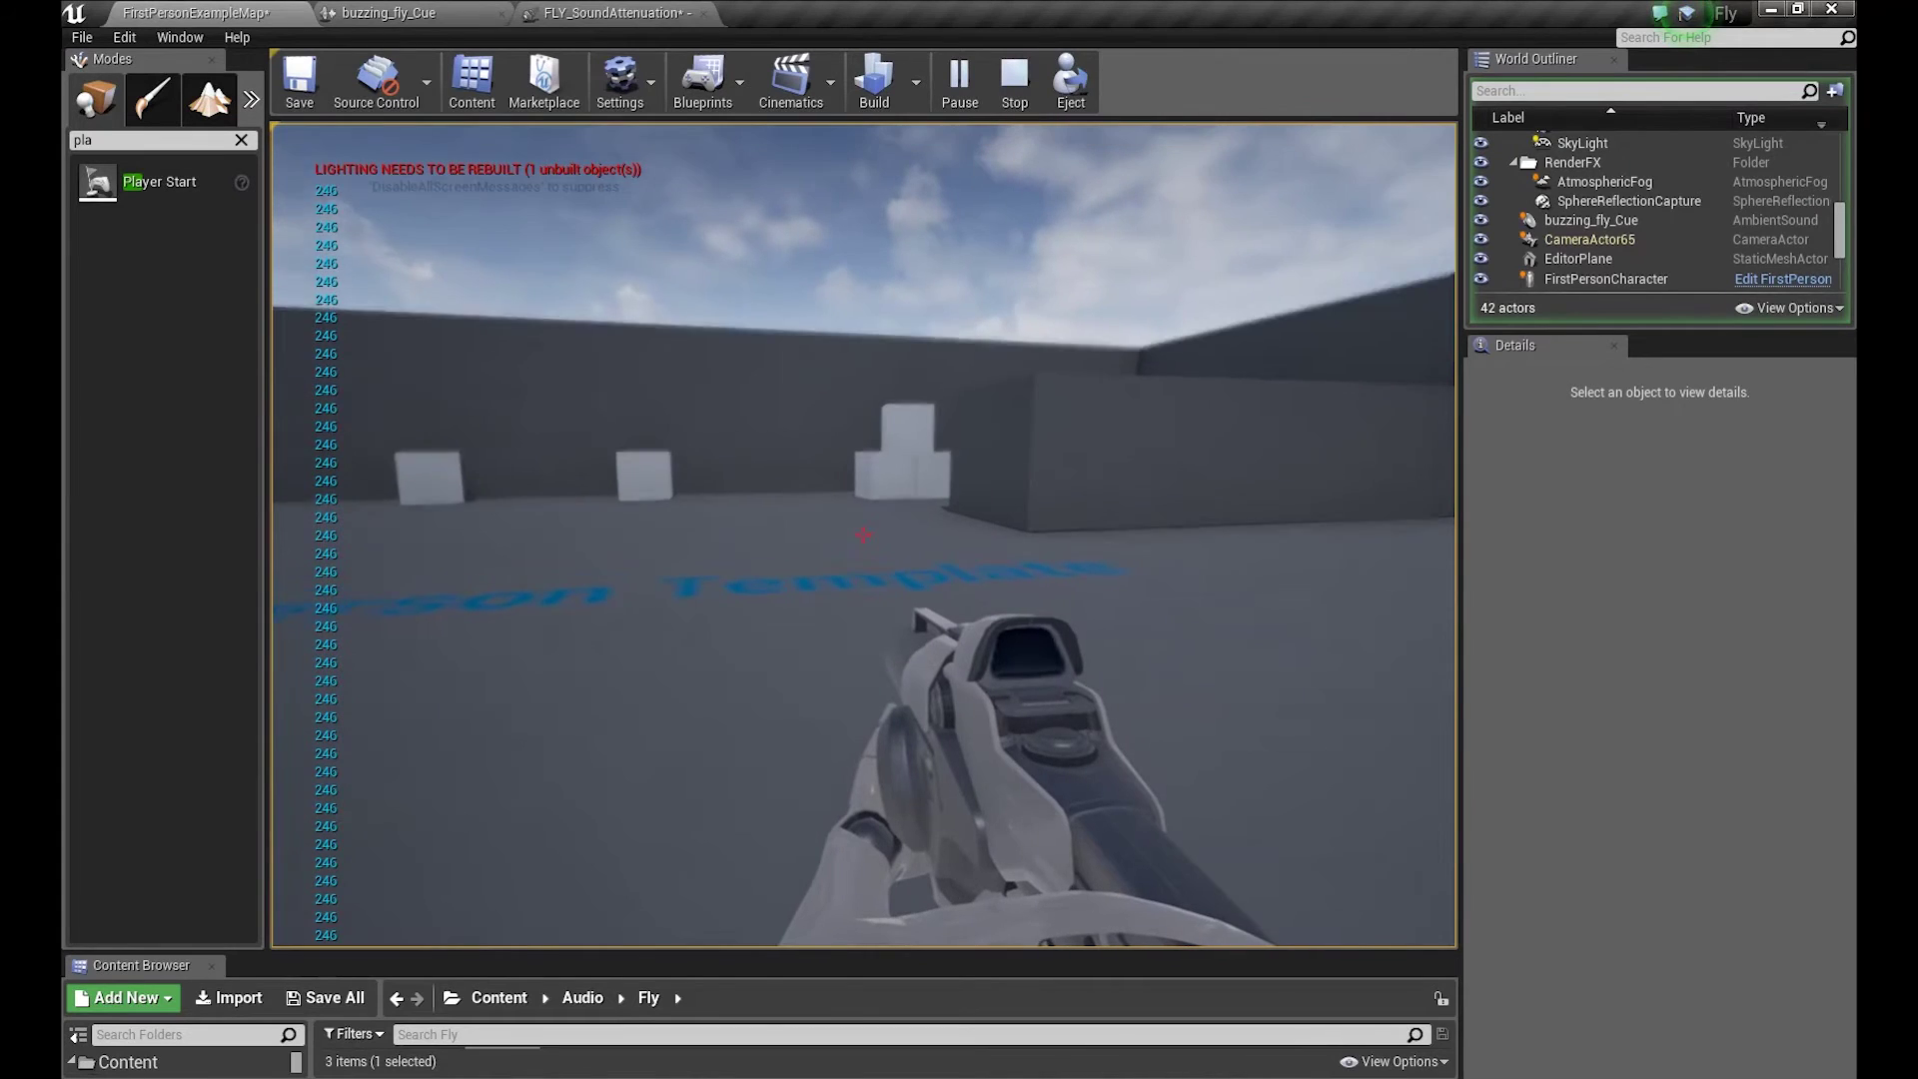
key(w)
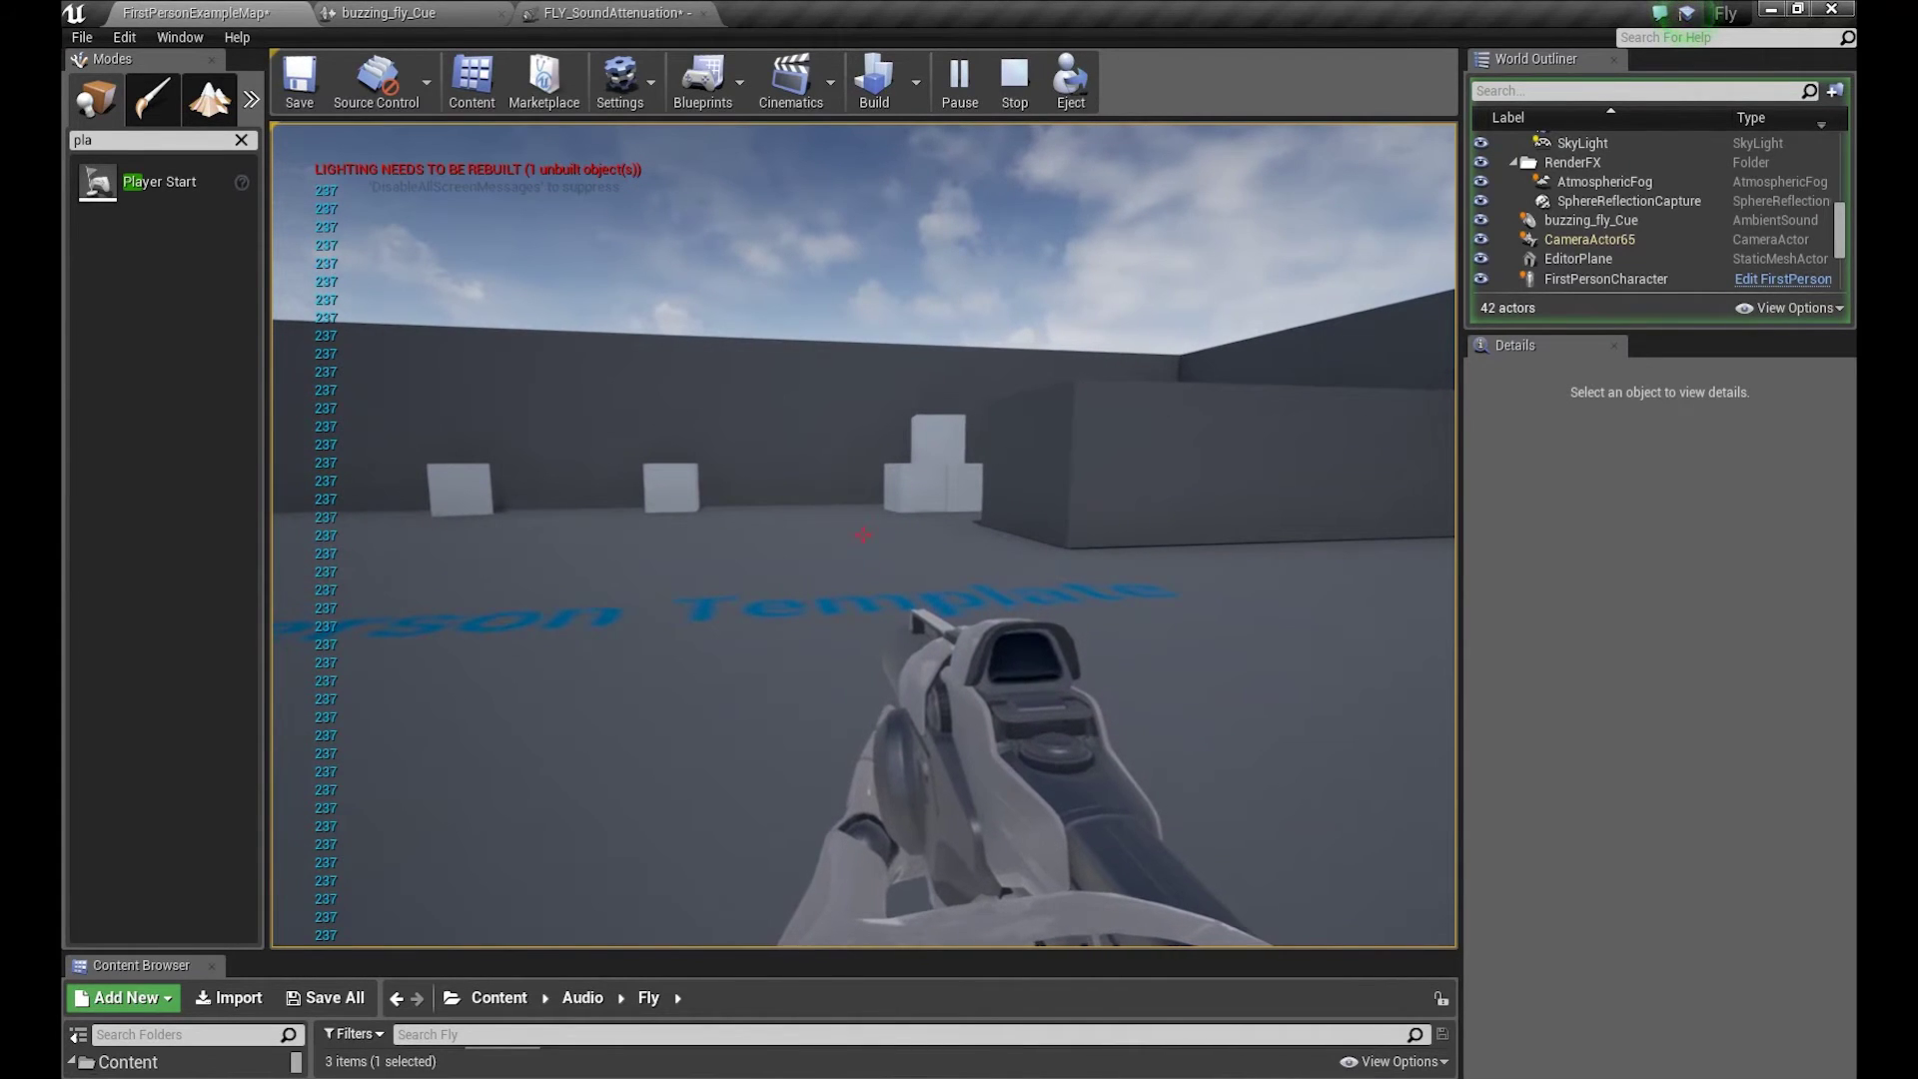
key(w)
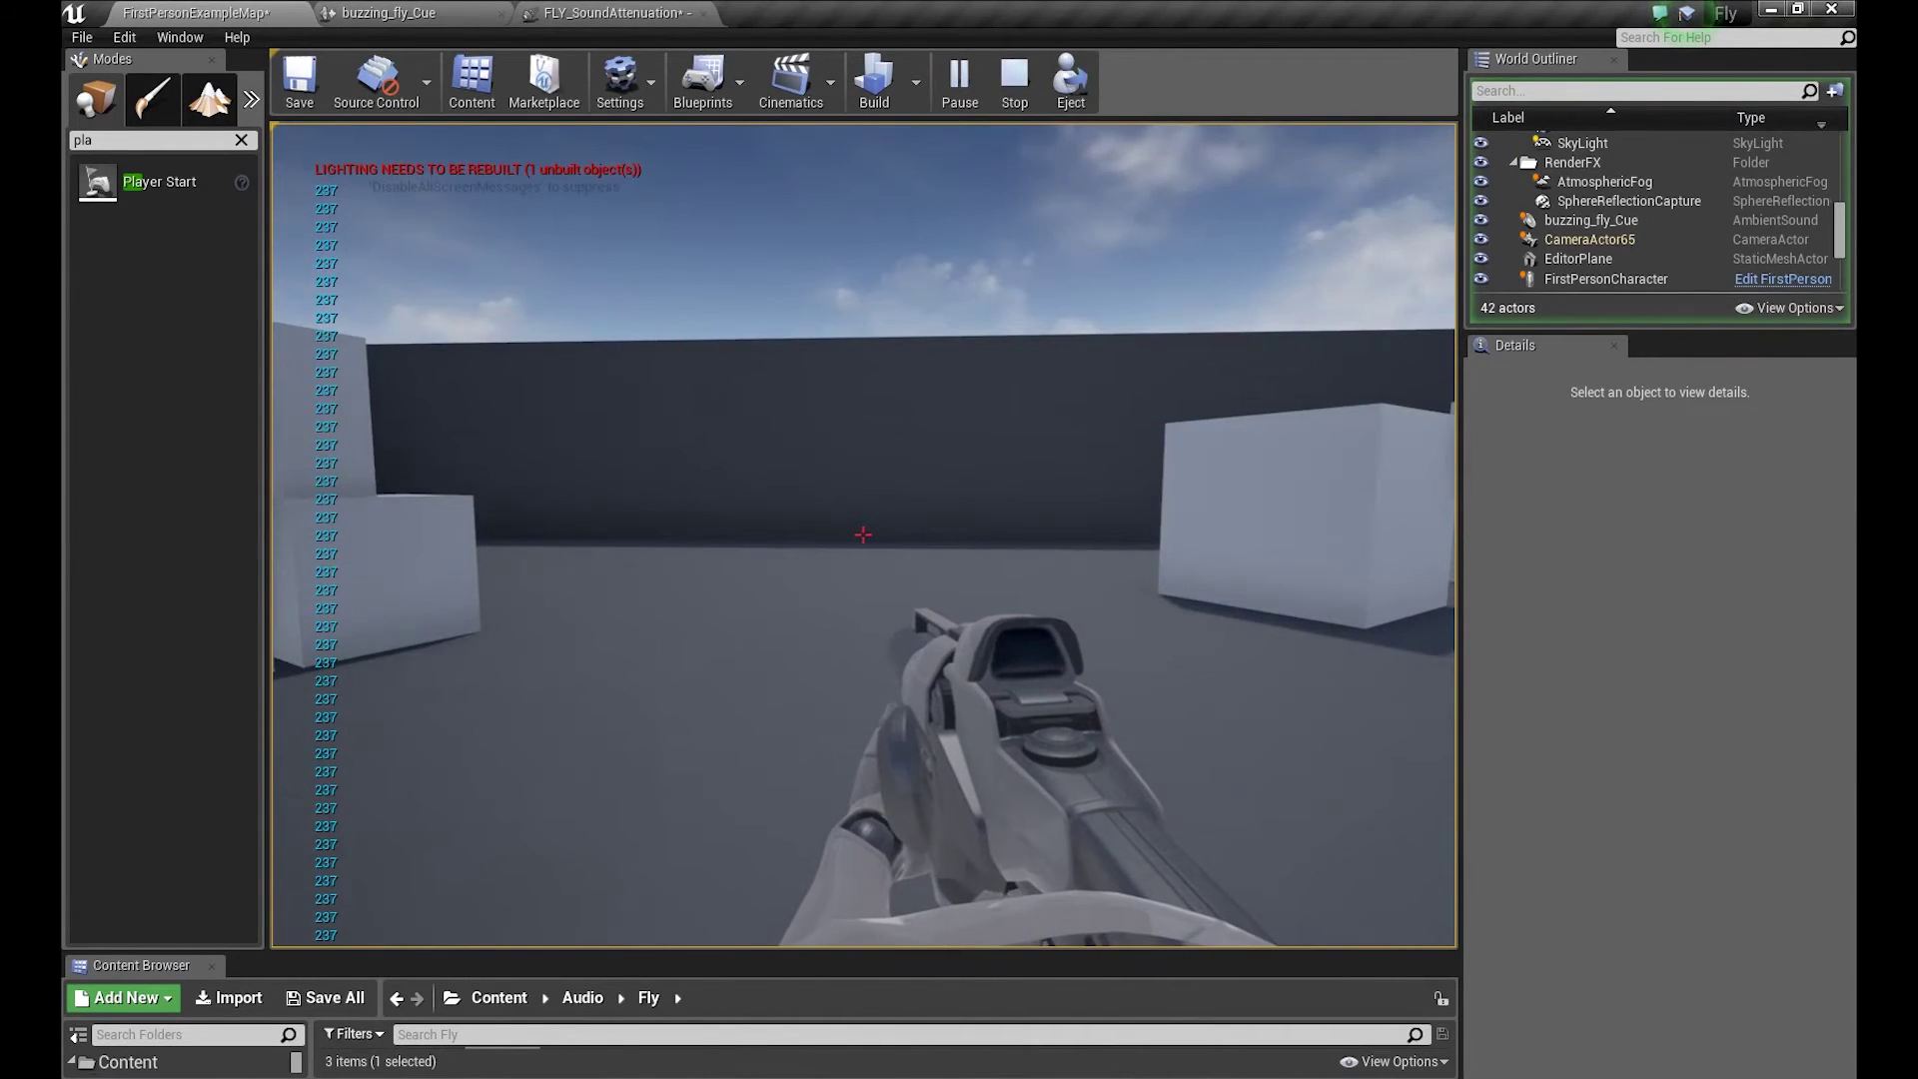
key(s)
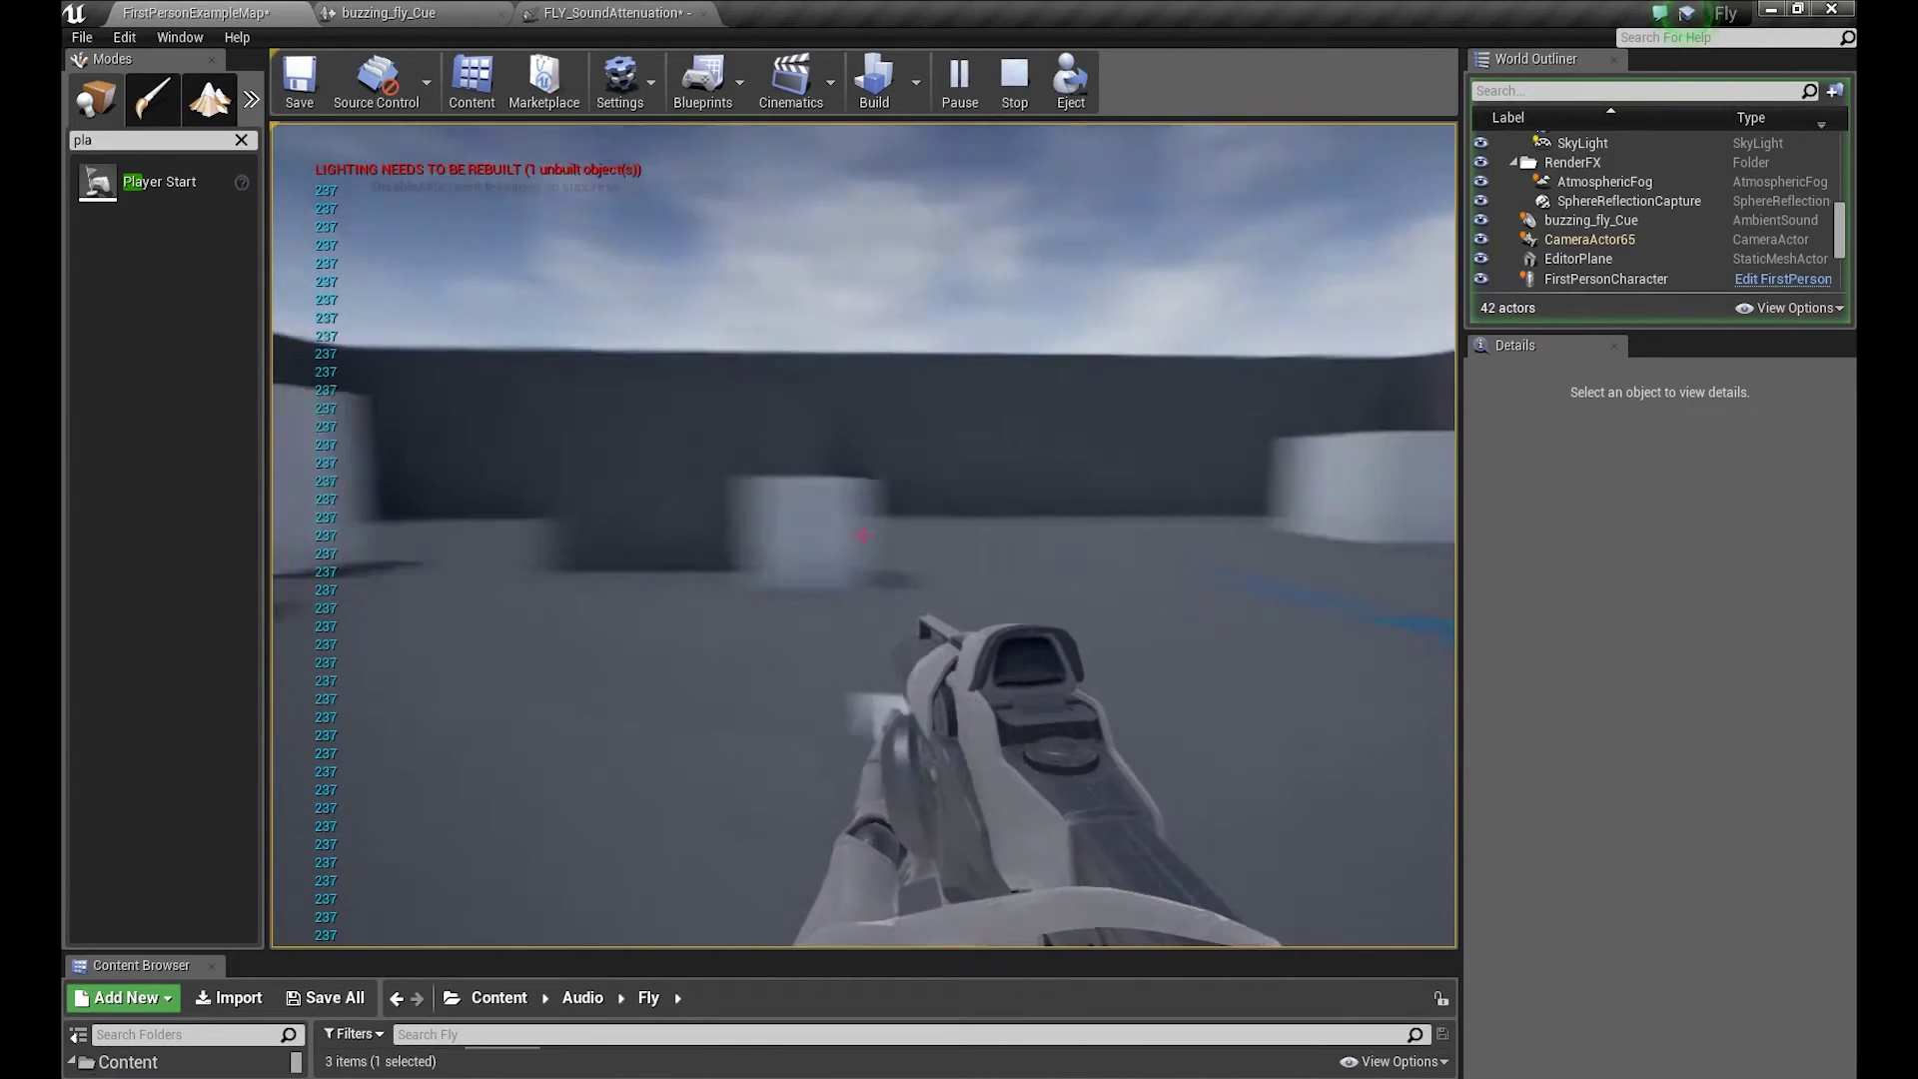
key(w)
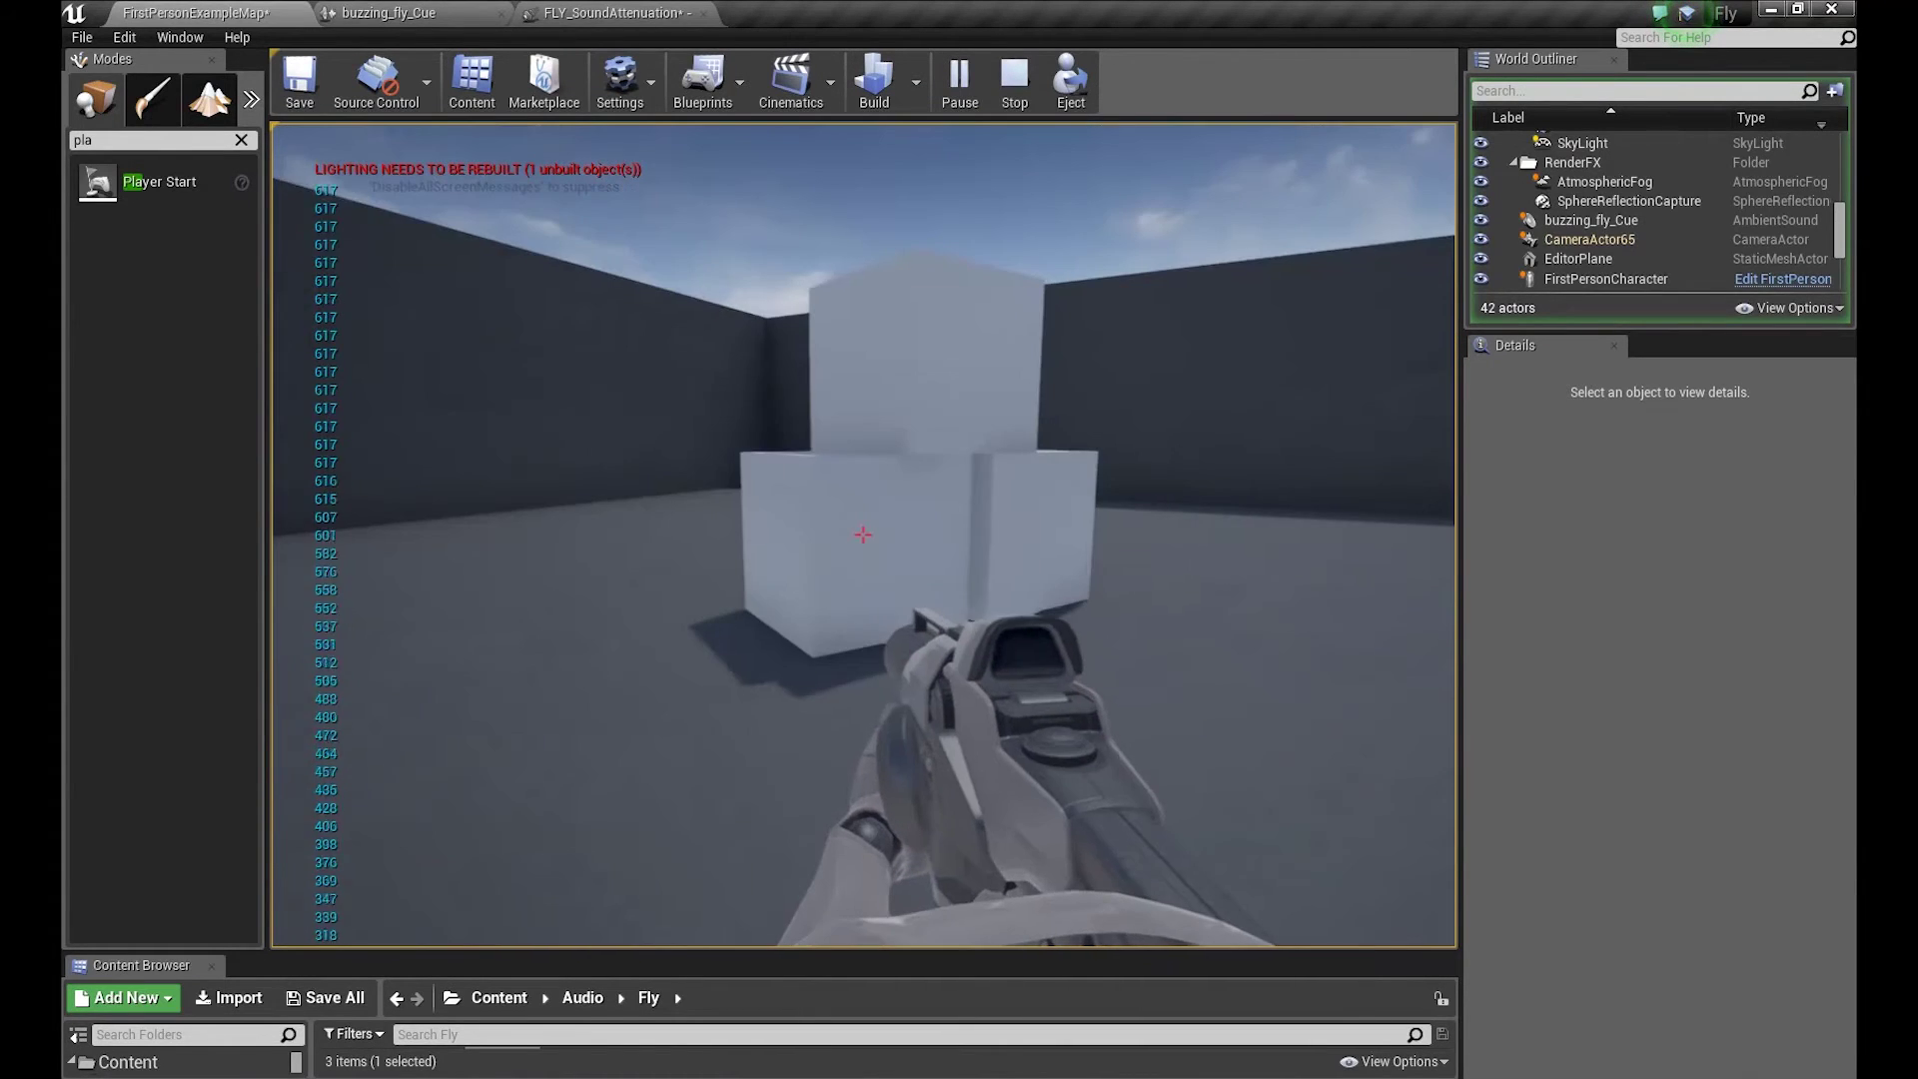
key(a)
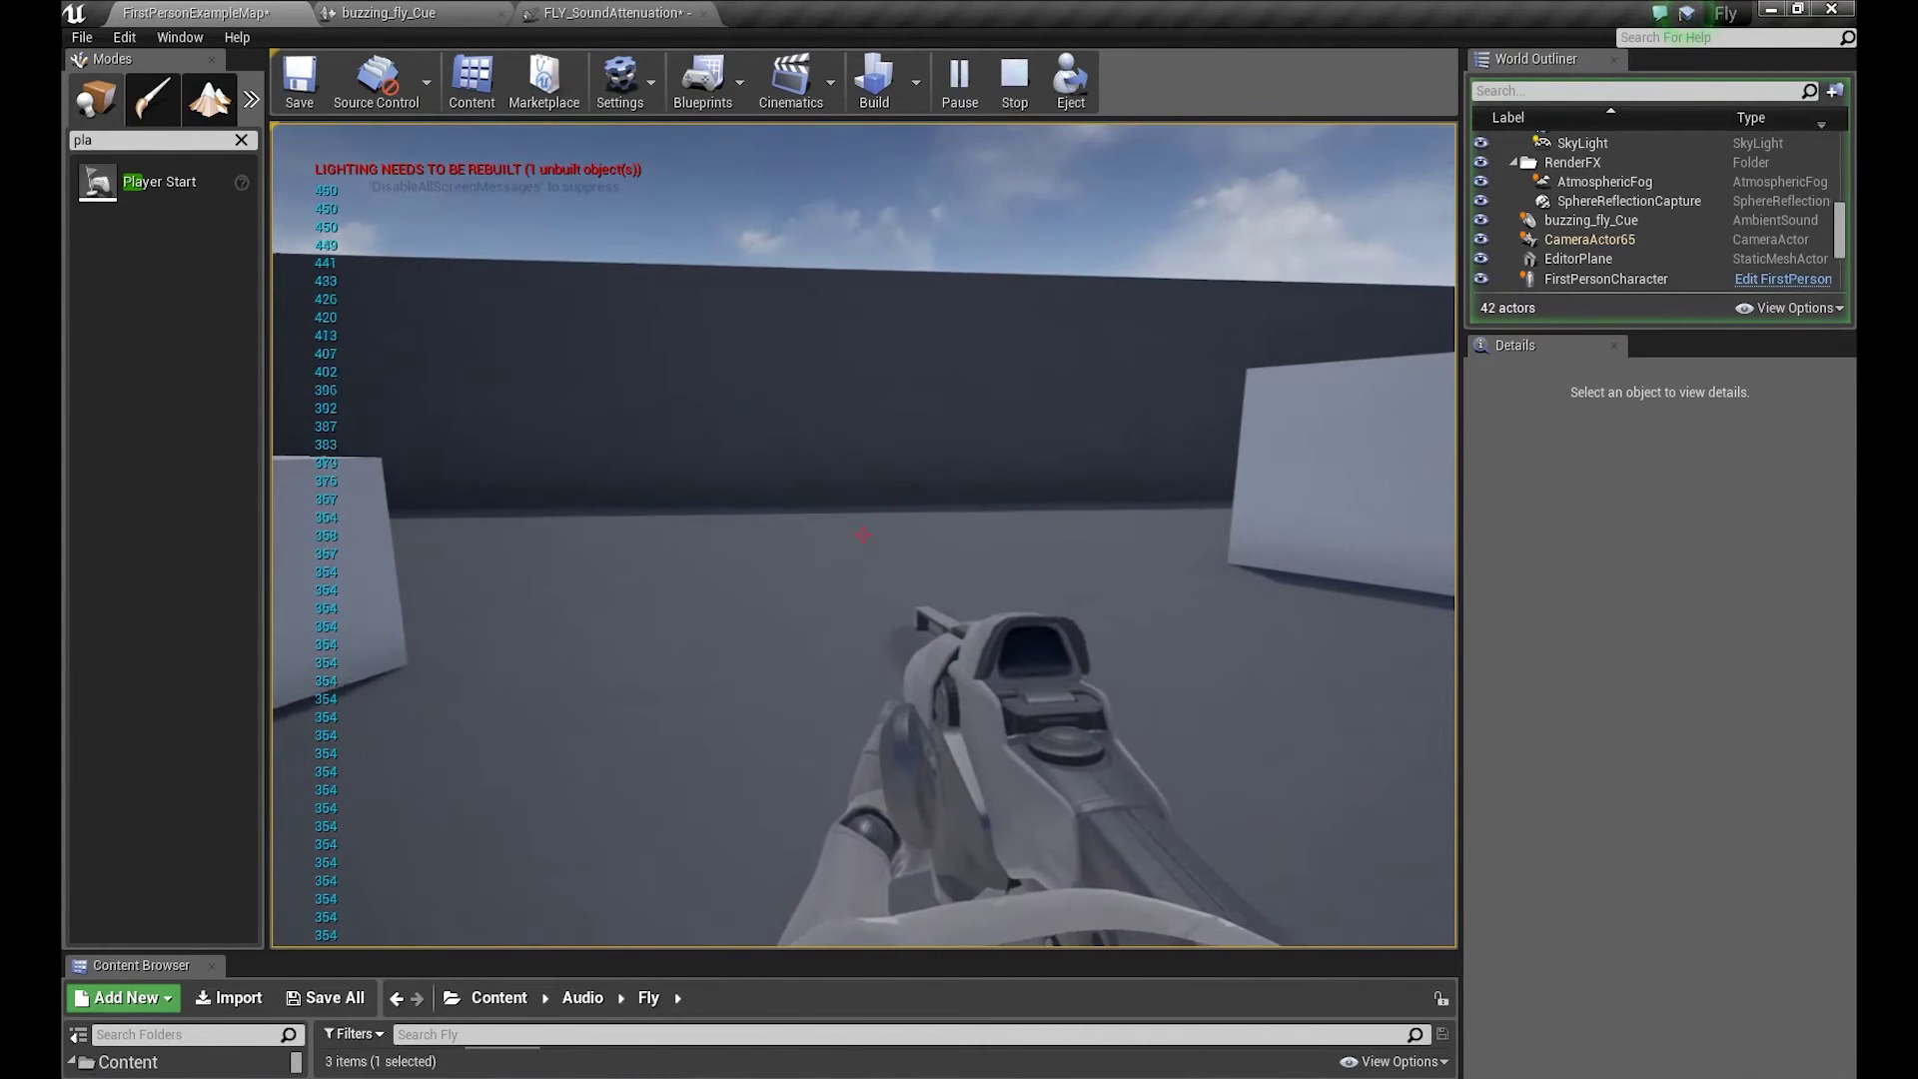
key(w)
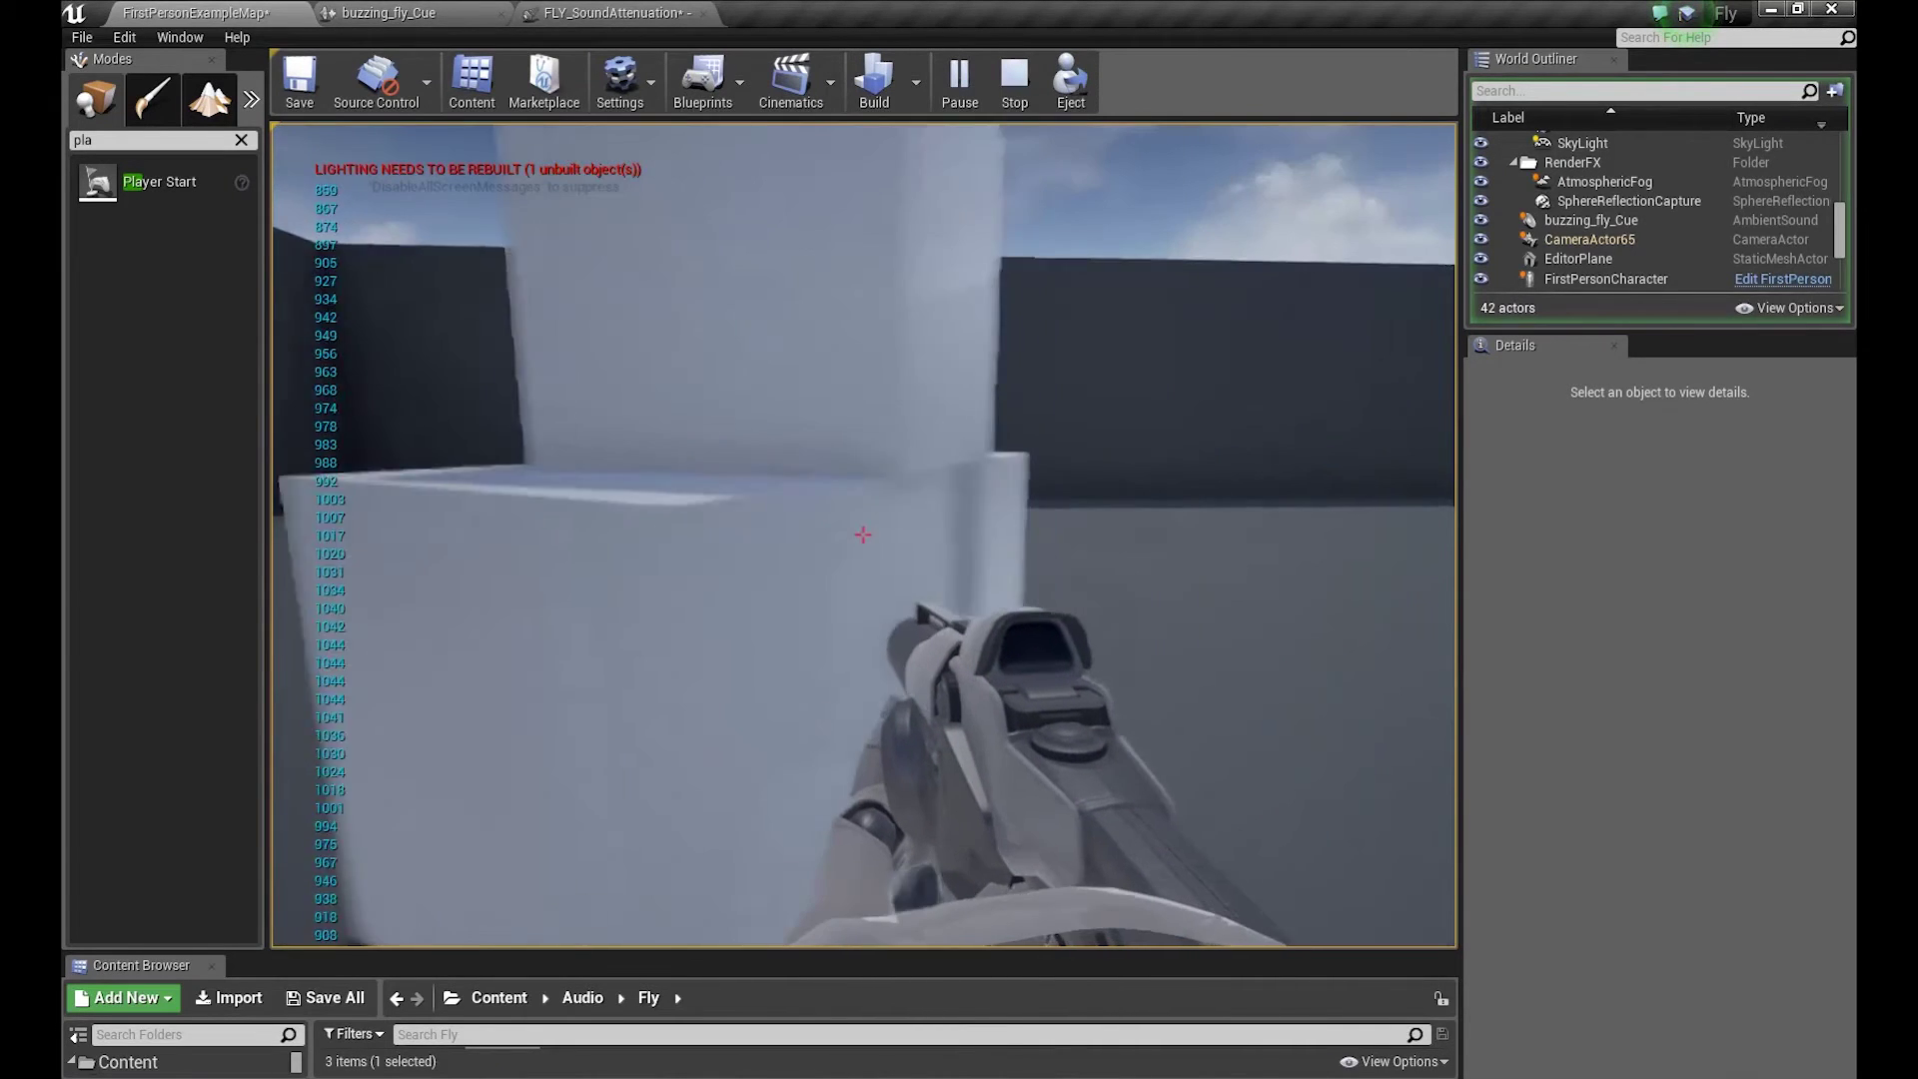
key(w)
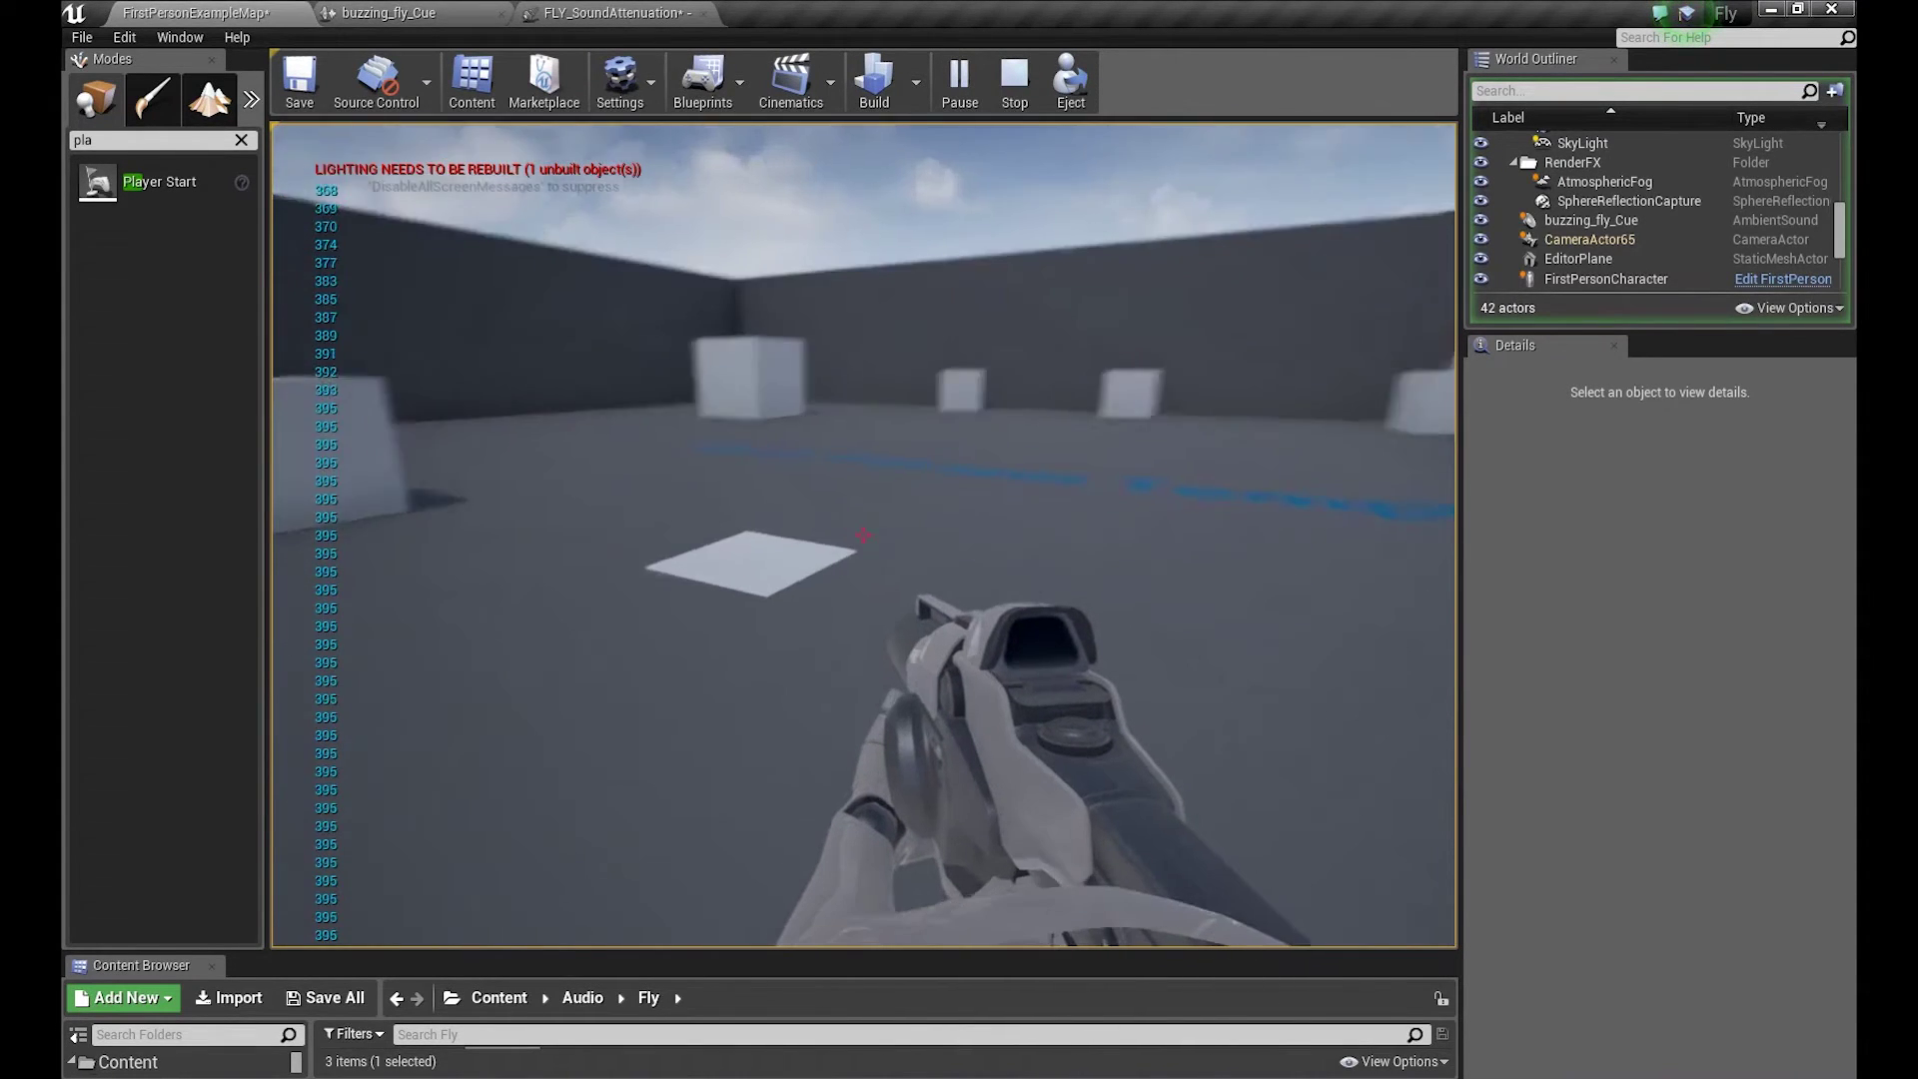
key(w)
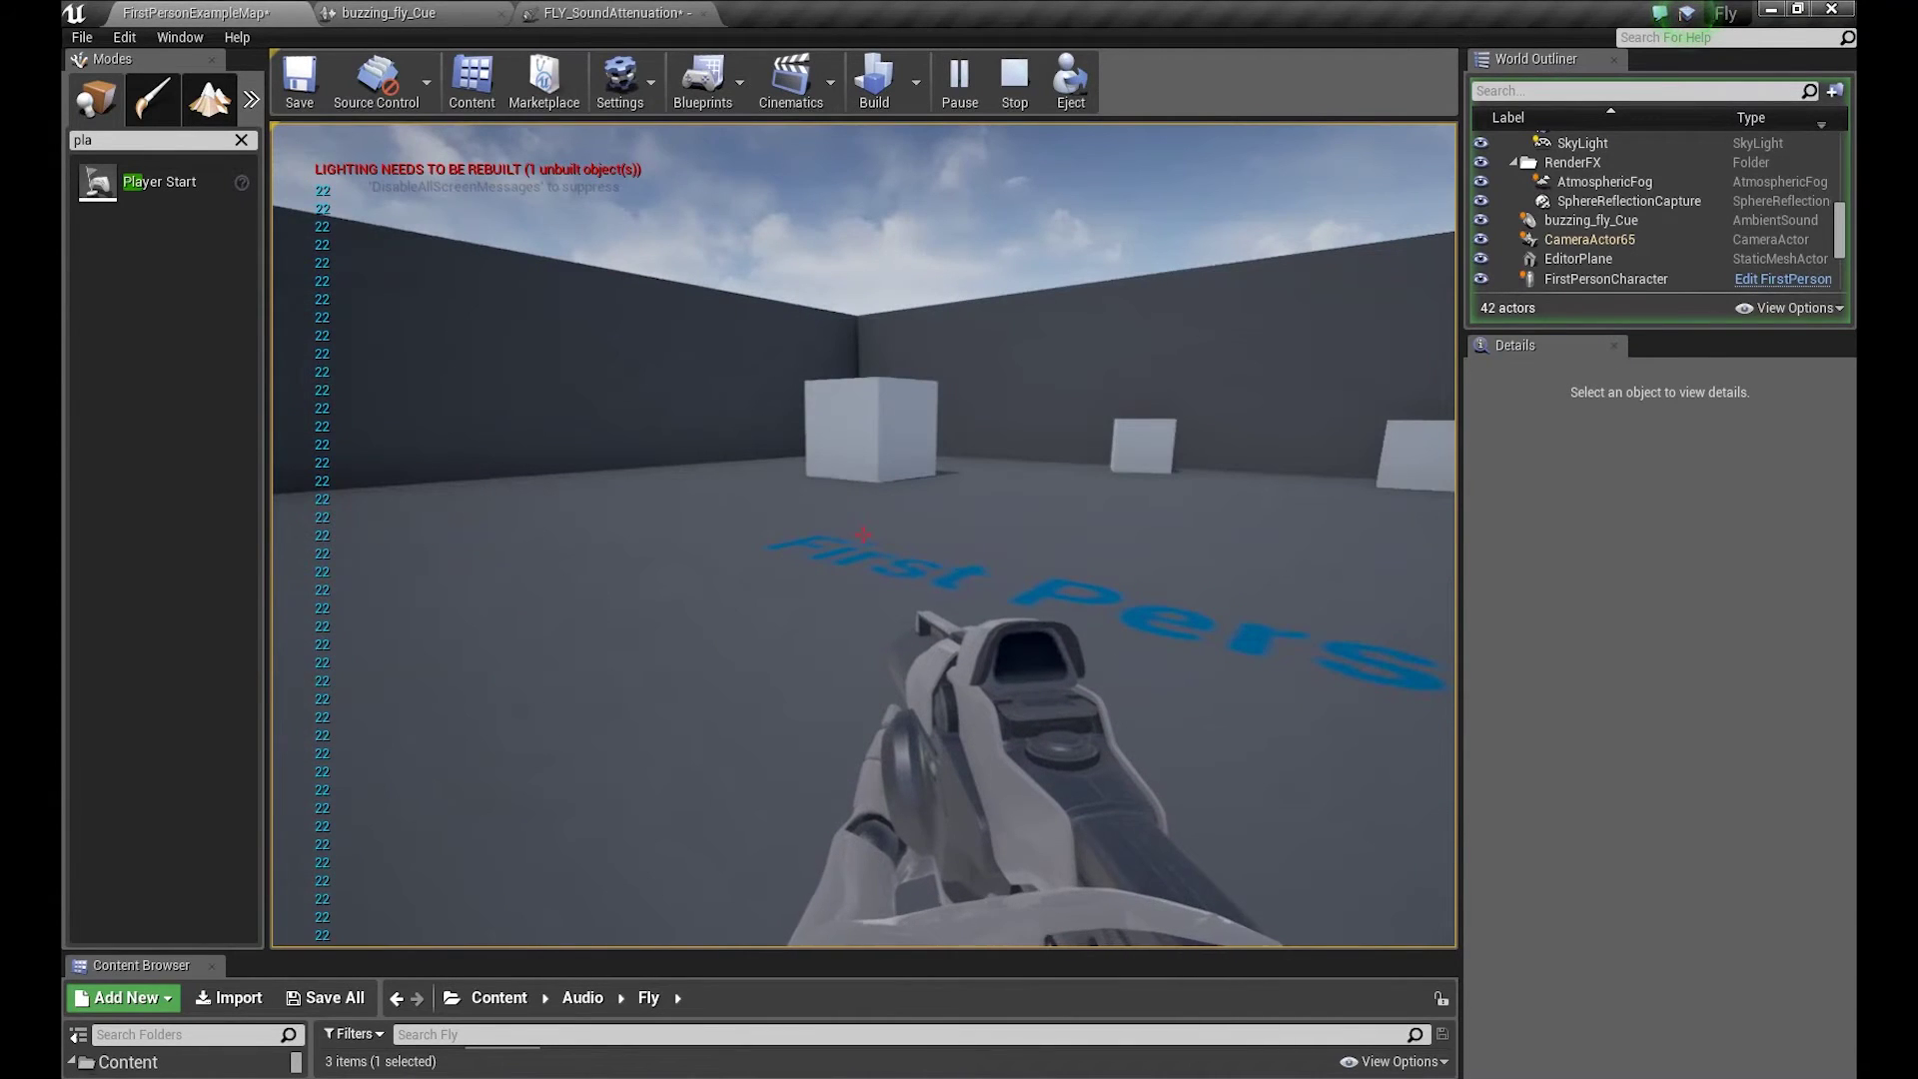
key(s)
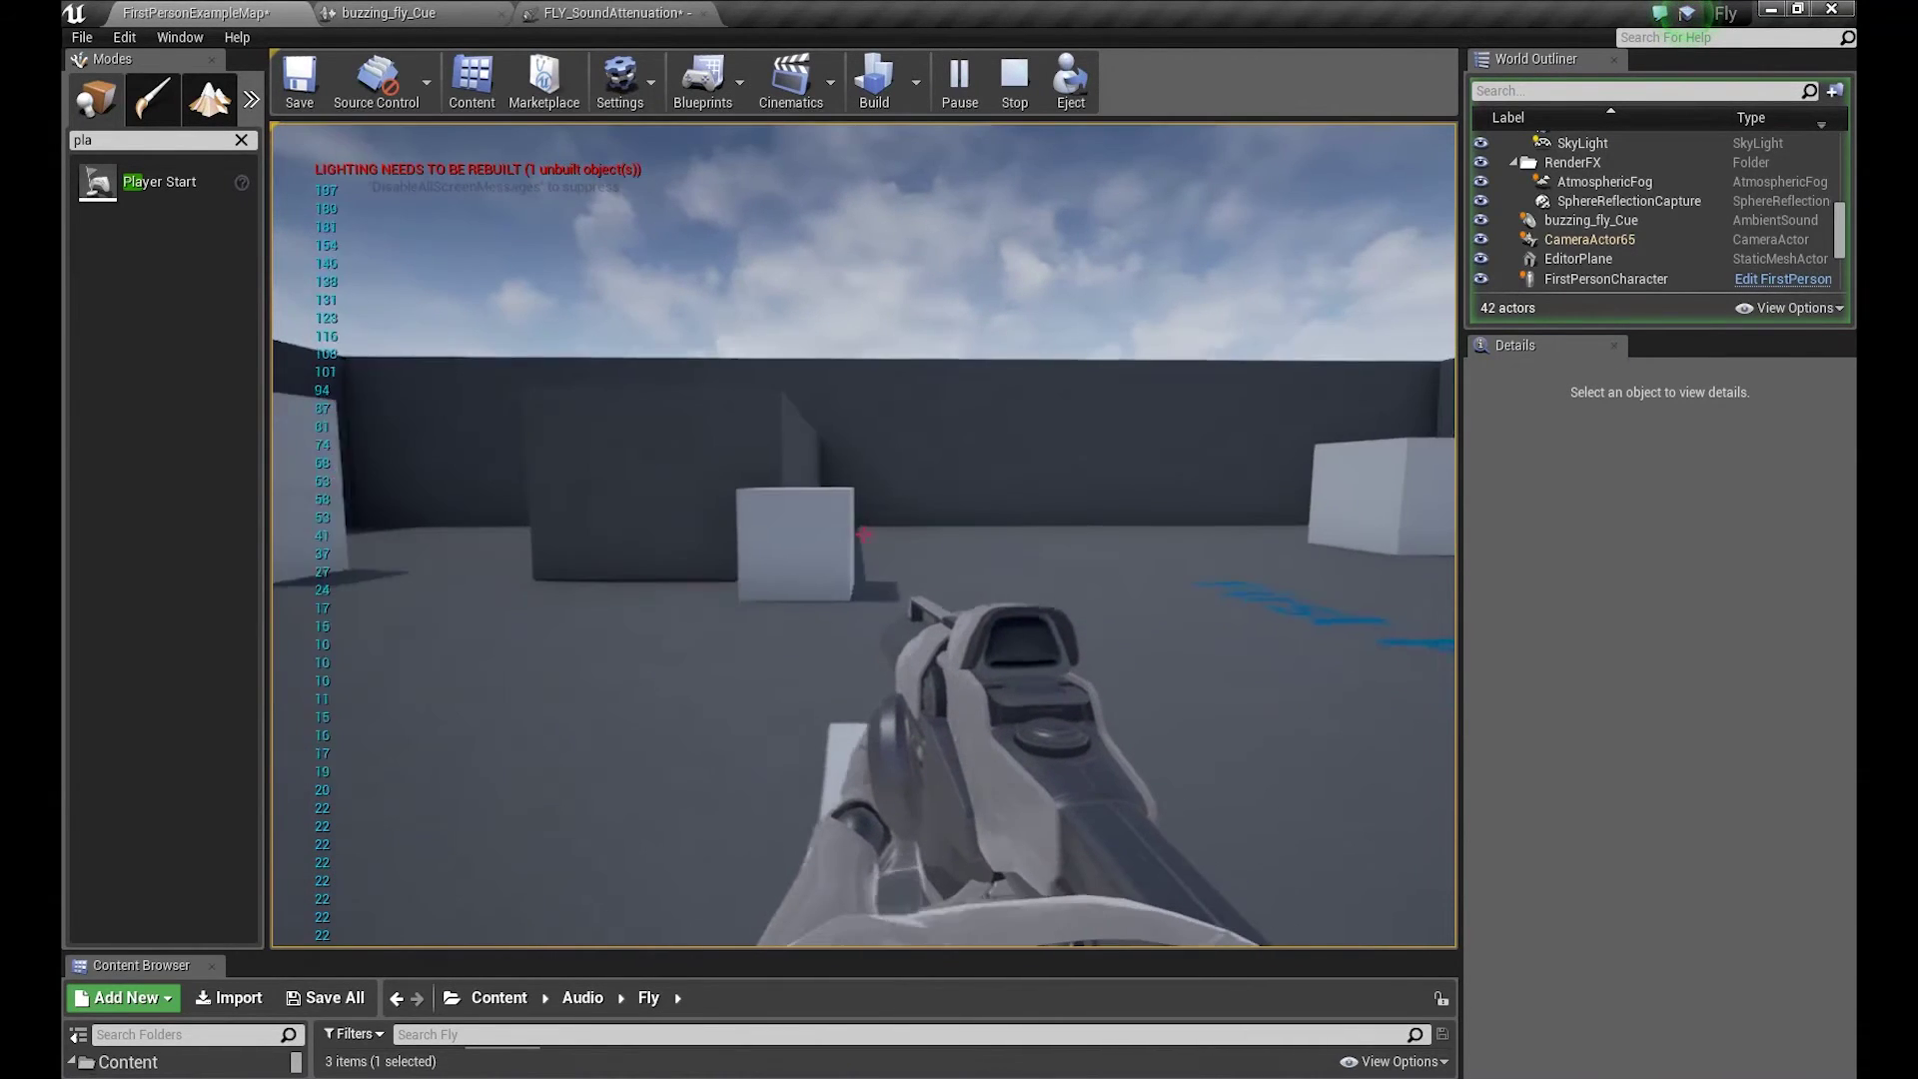
key(Escape)
- Set the Non-Spatialized Radius of FLY_SoundAttenuation to 200
click(602, 12)
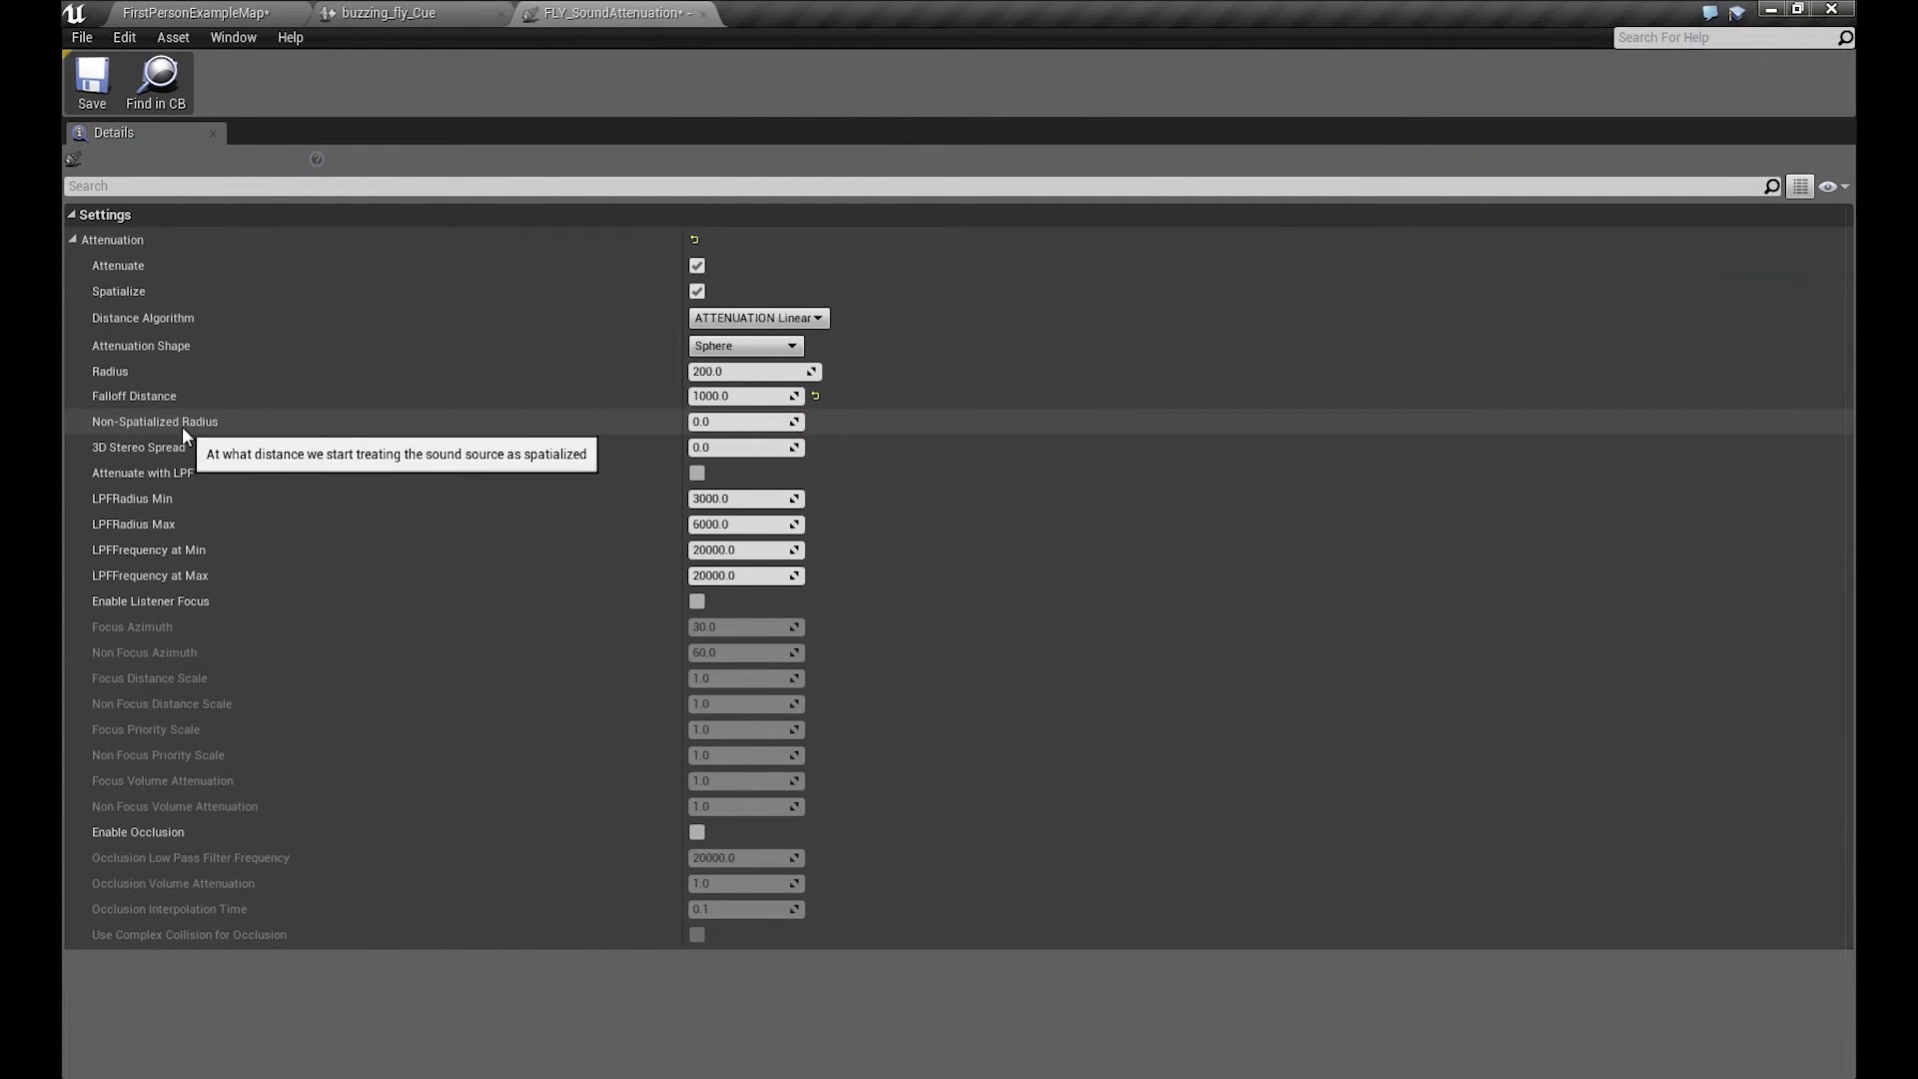
click(713, 424)
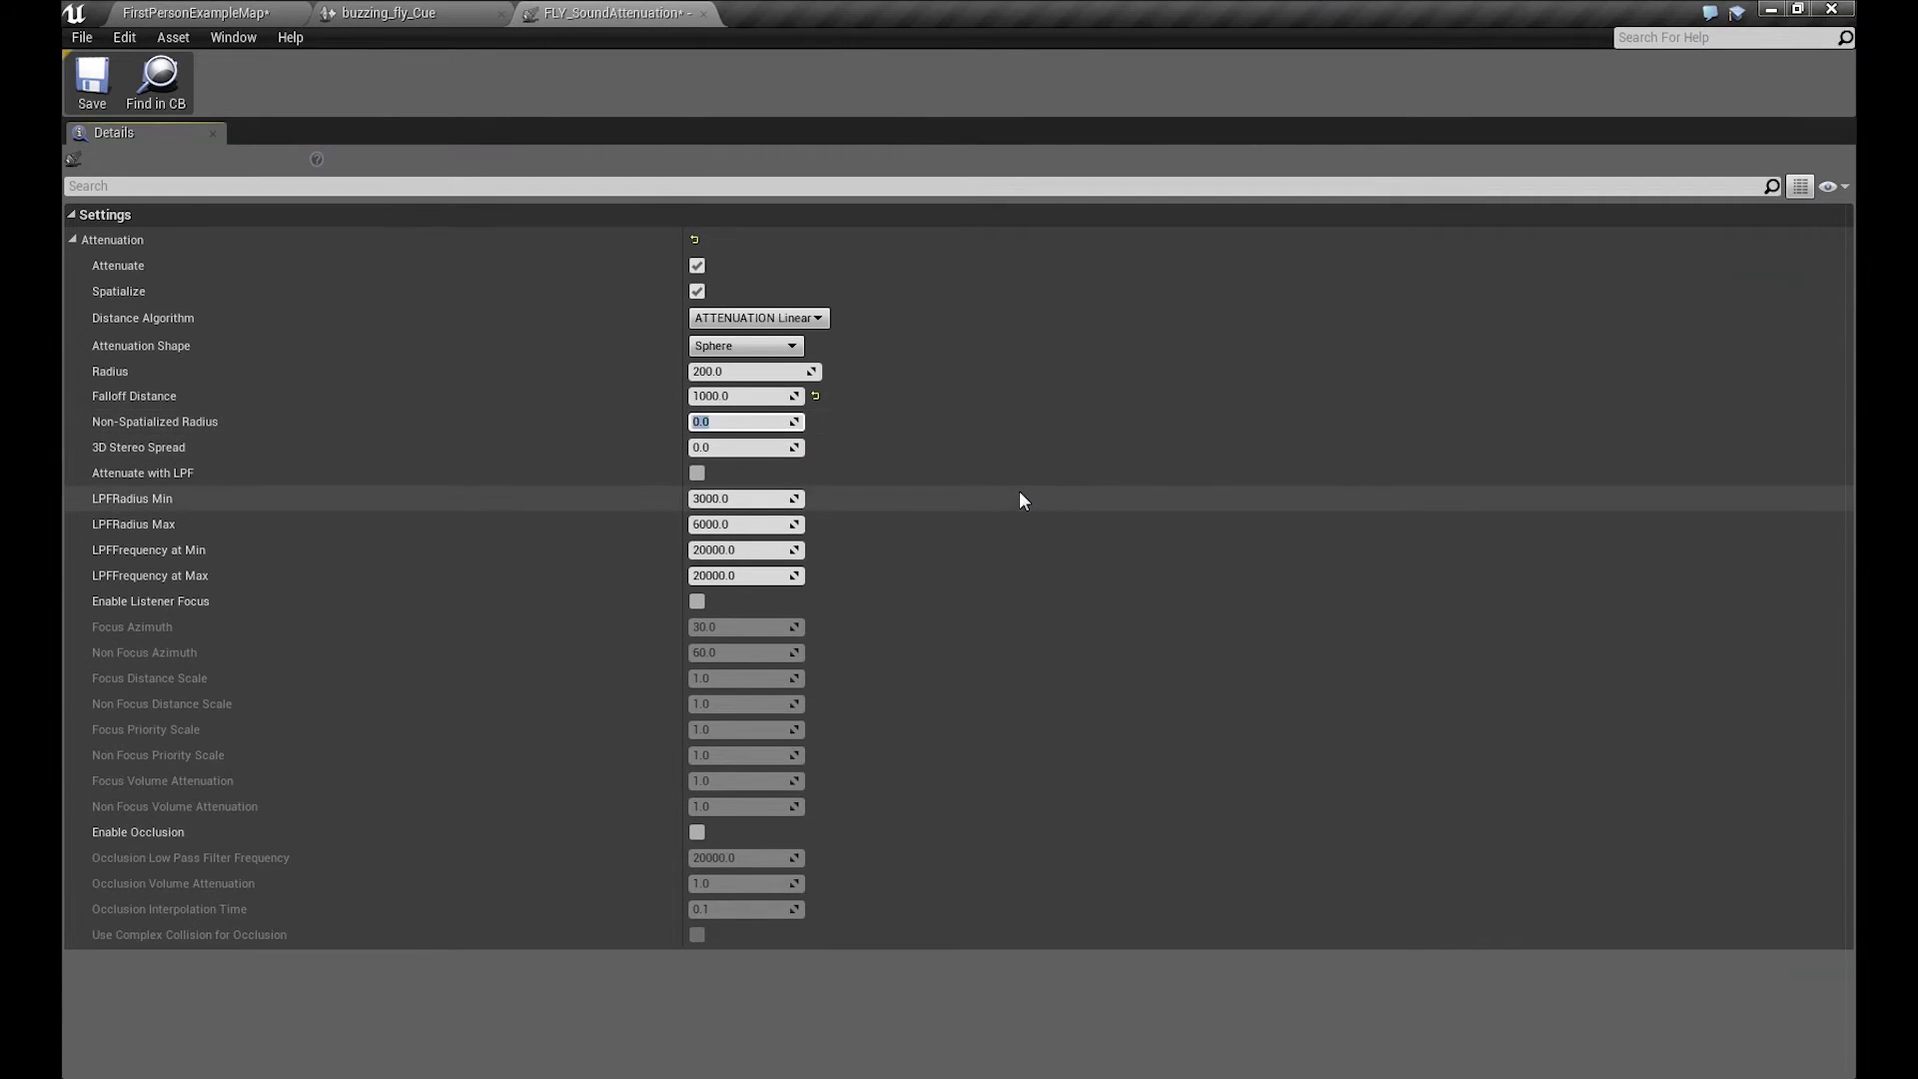
text(200)
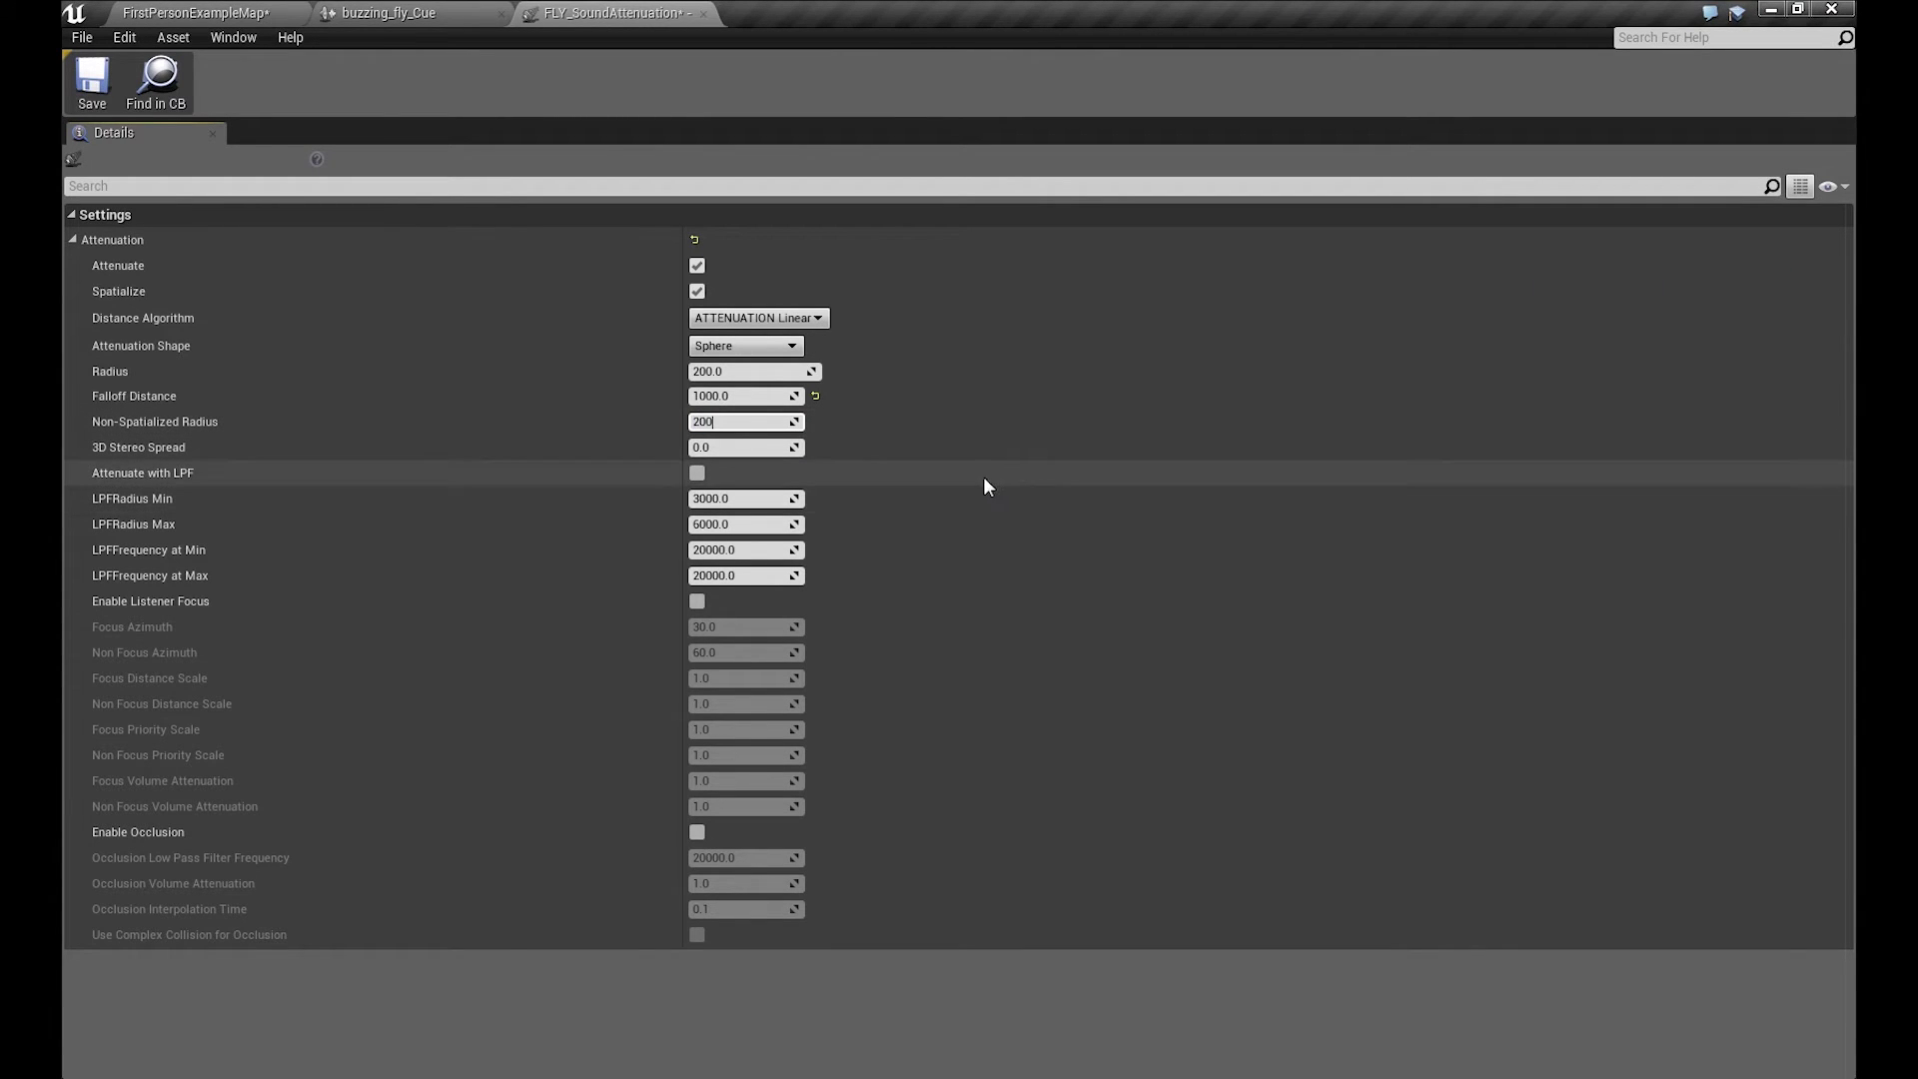
key(Return)
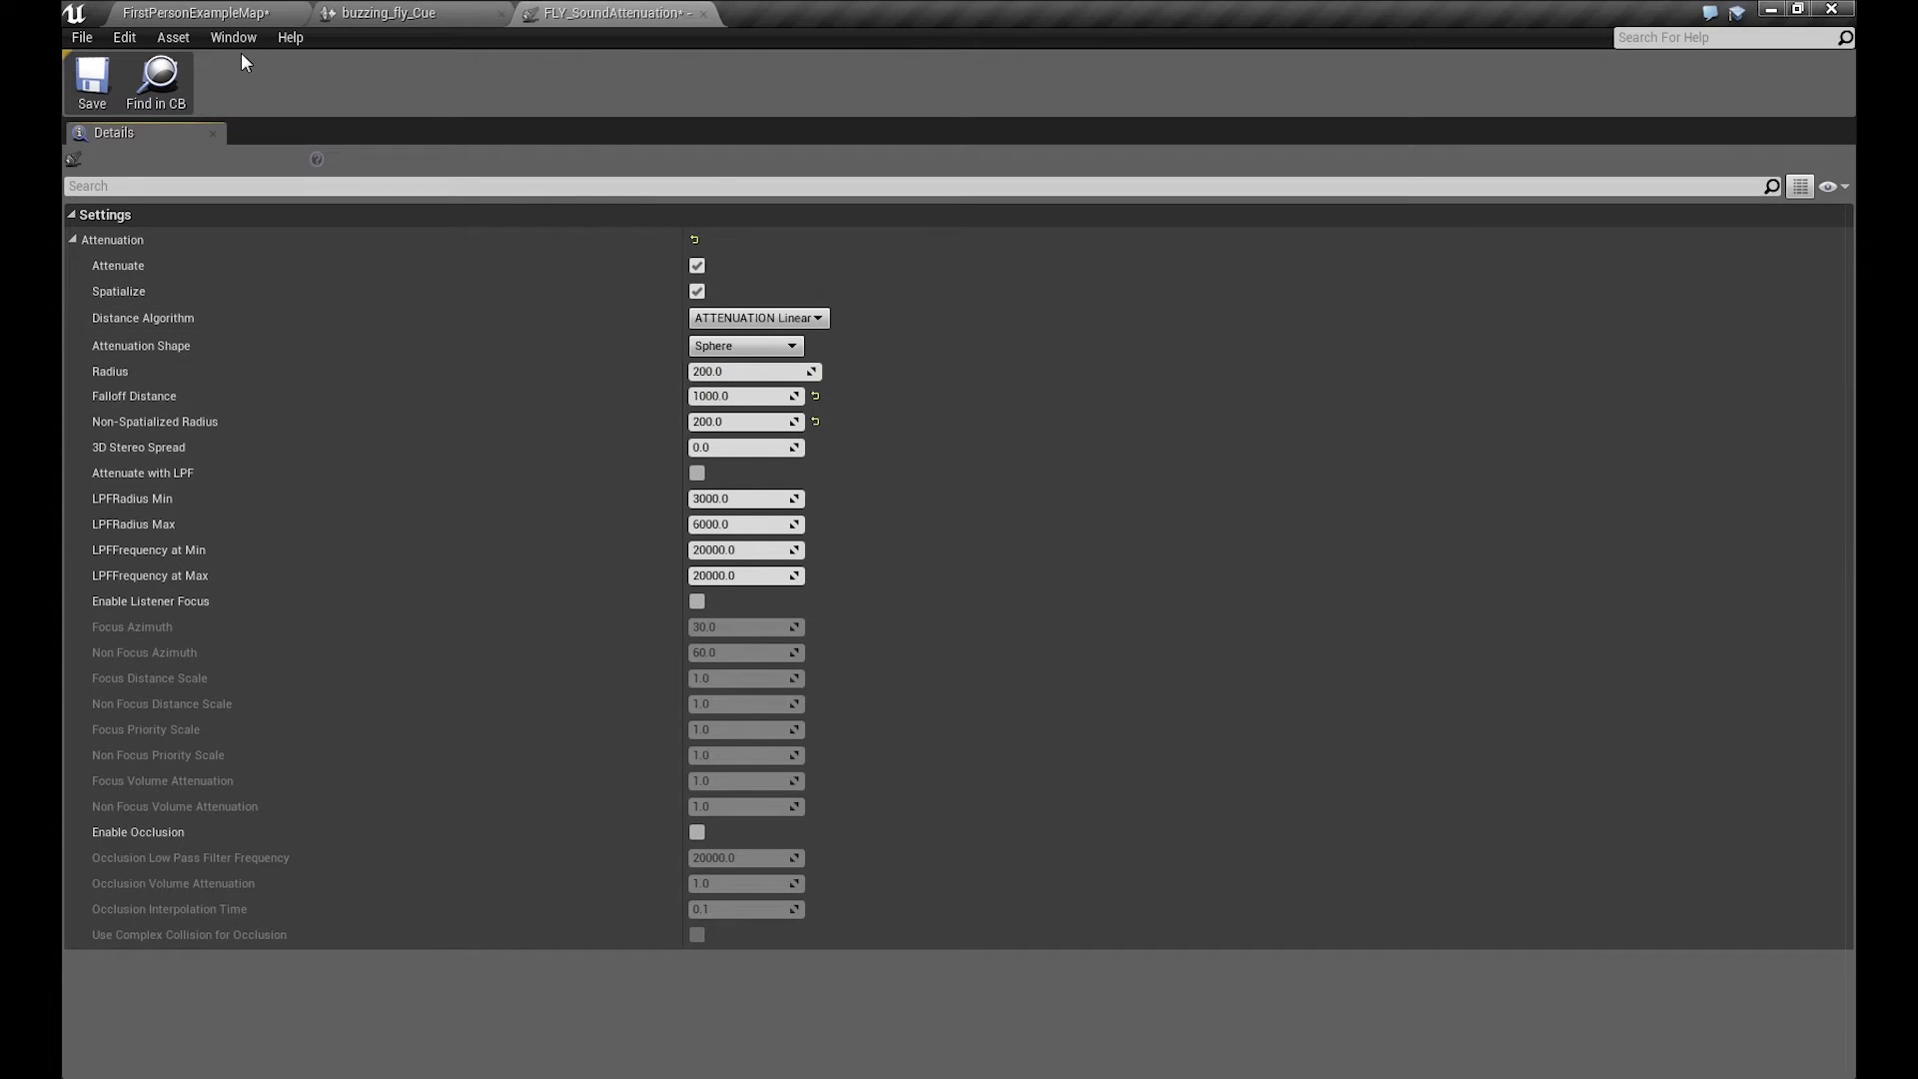
- Play the level and walk into the fly sound's Non-Spatialized Radius, turning in place to check the panning there
click(235, 14)
scroll(836, 449, up, 2)
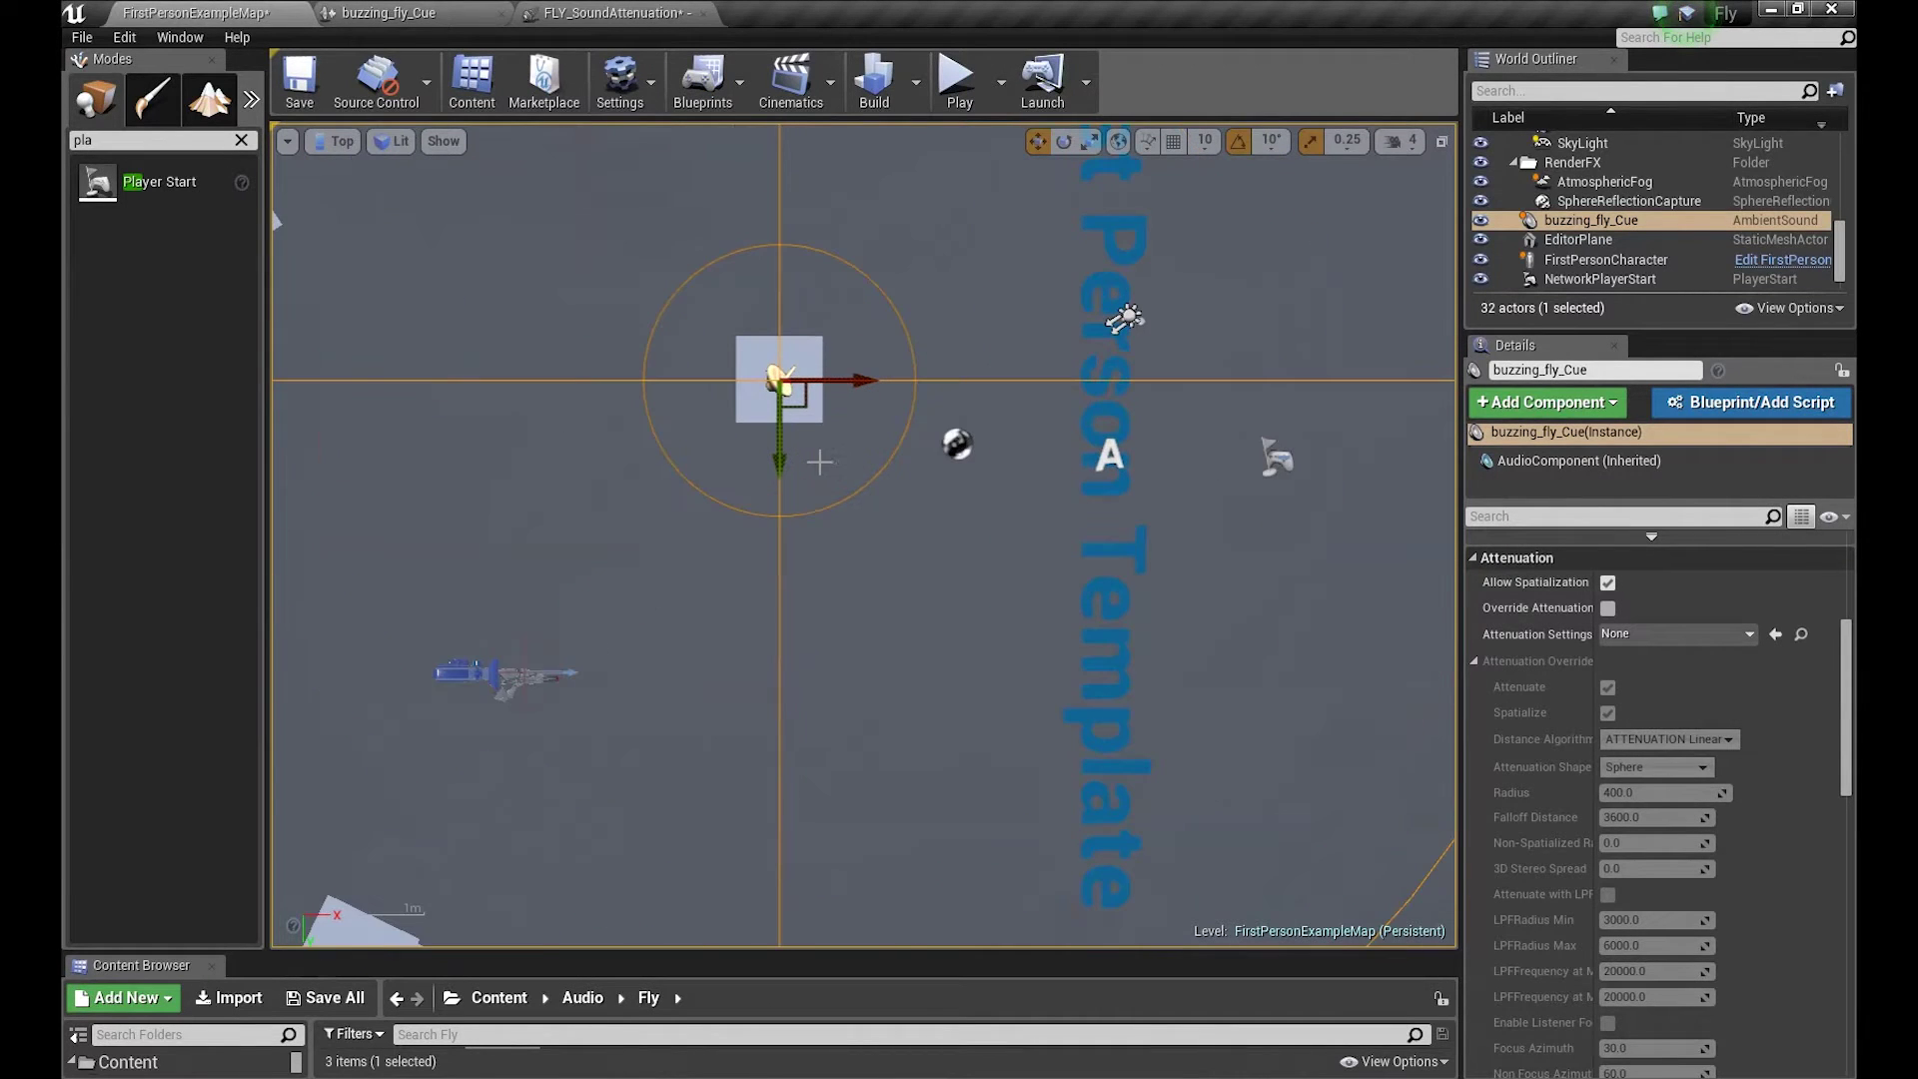
right_drag(833, 440, 885, 528)
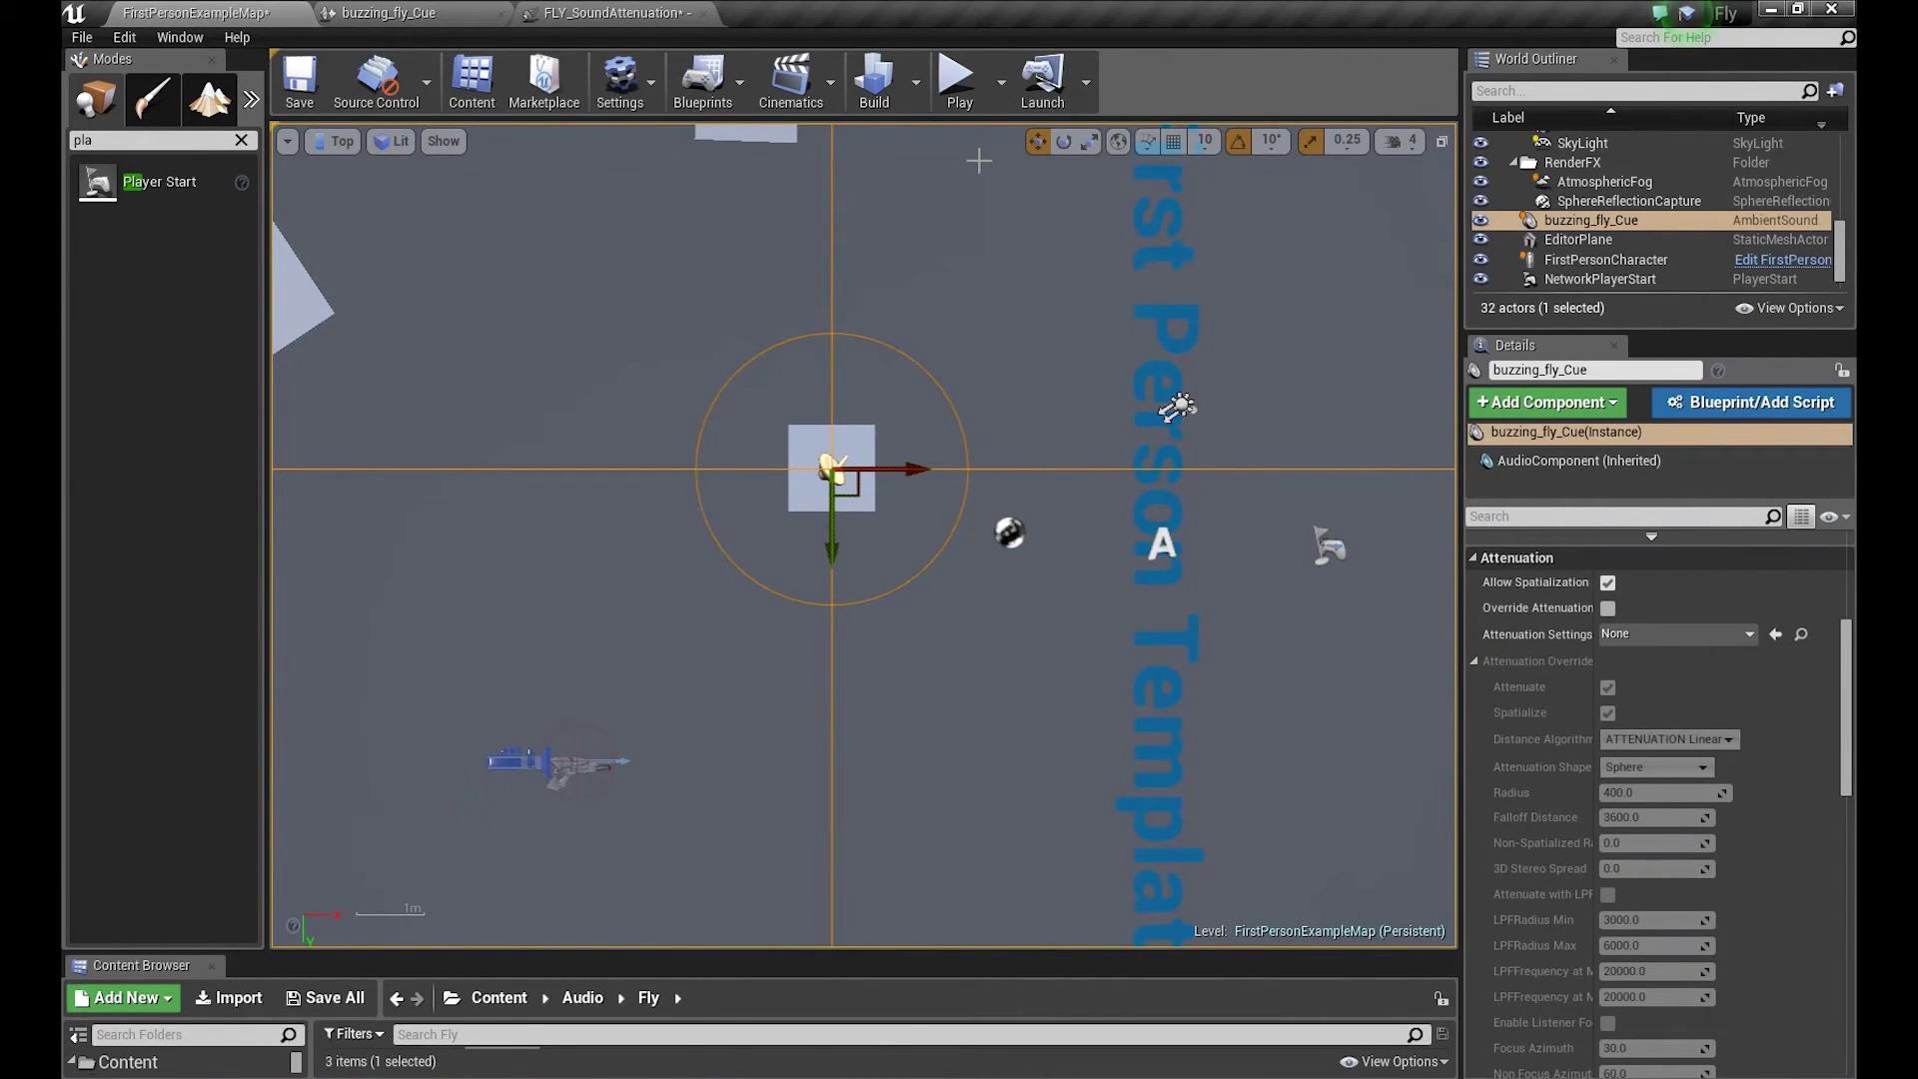
click(954, 78)
key(w)
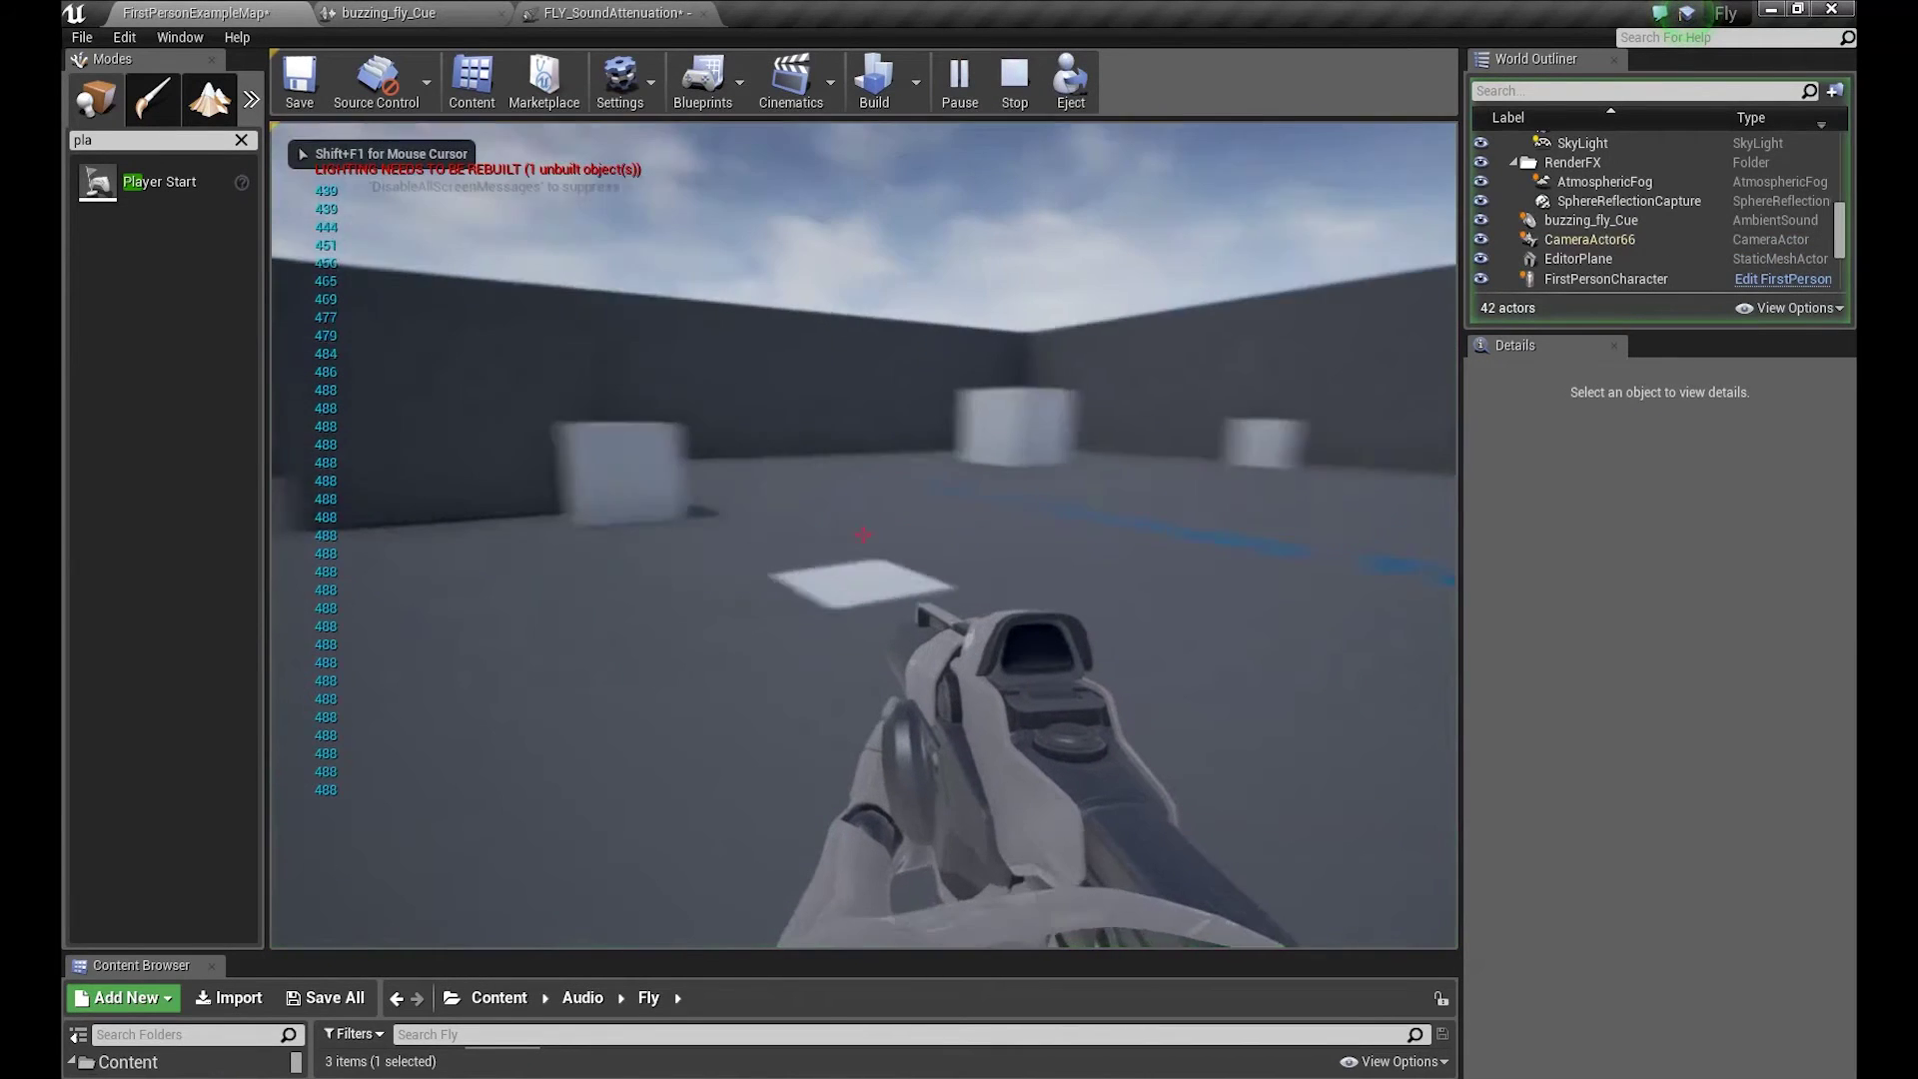
key(w)
key(w)
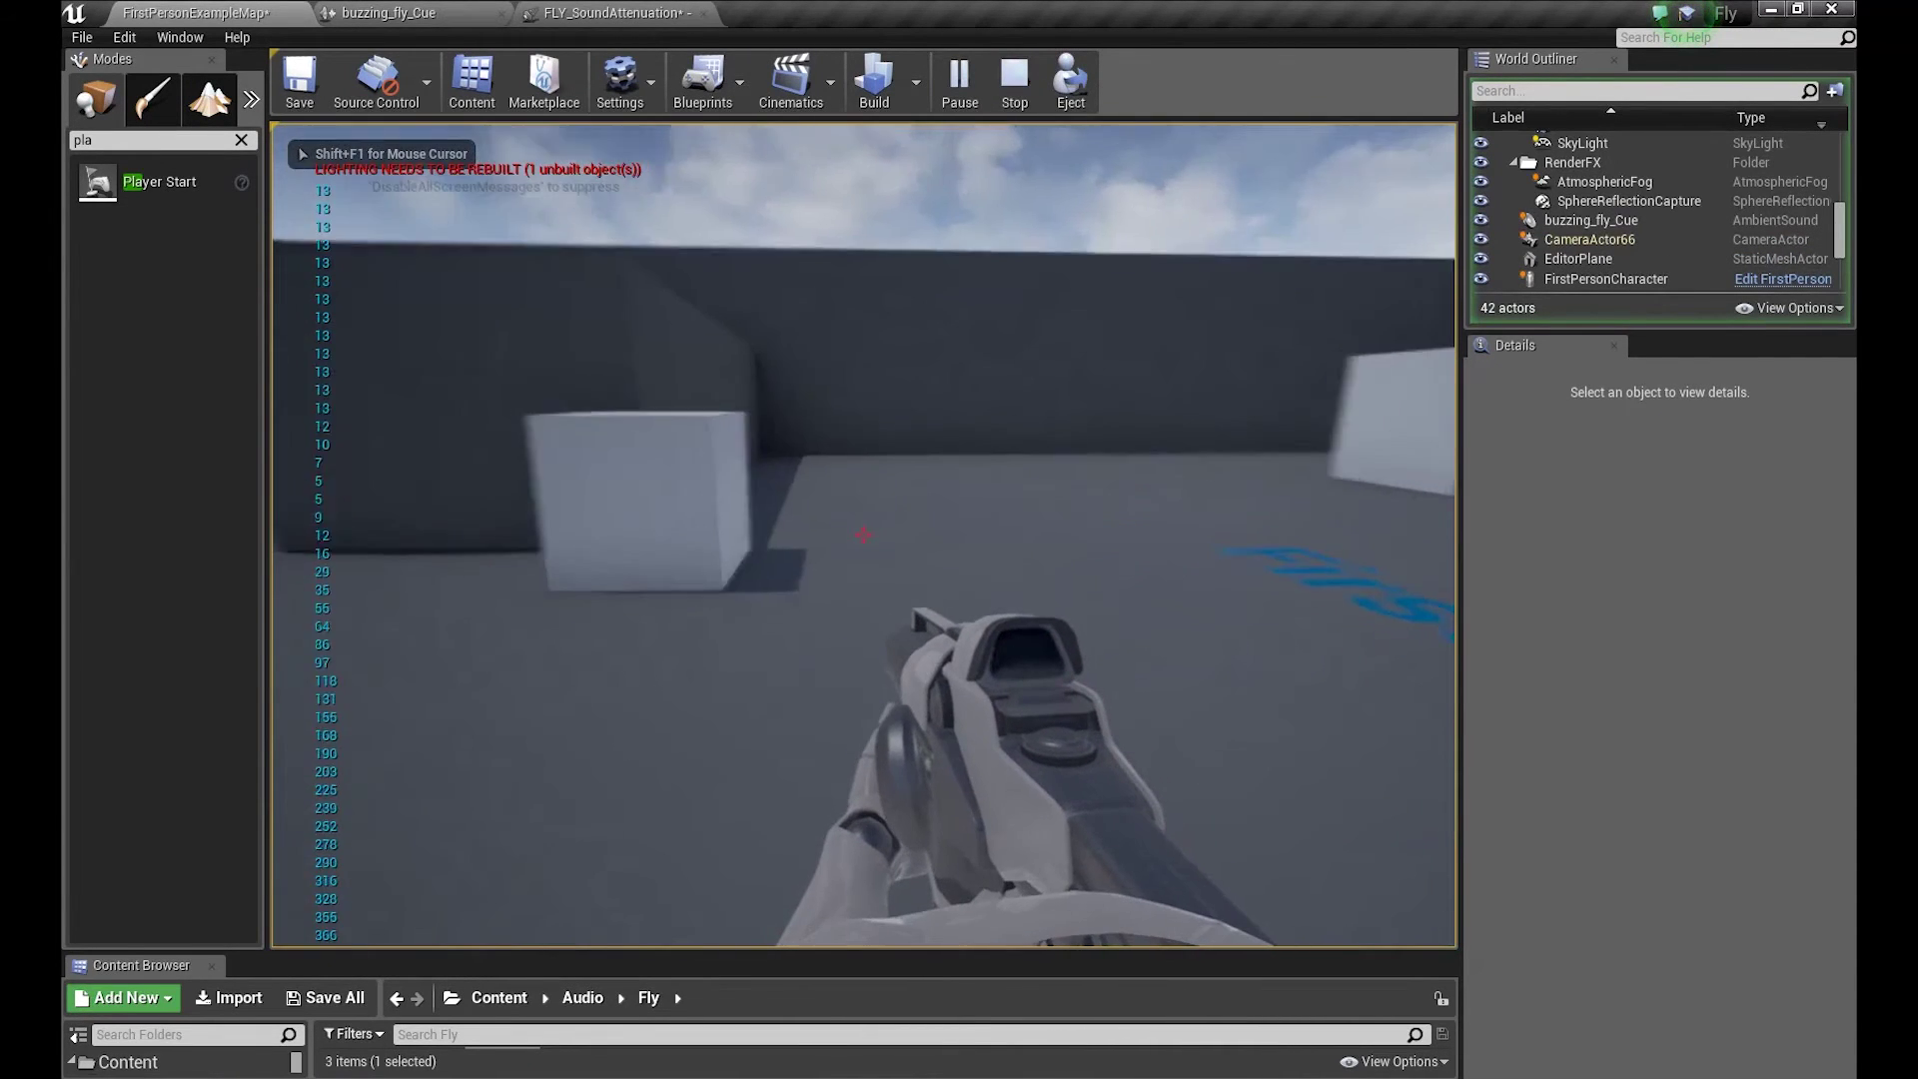
key(w)
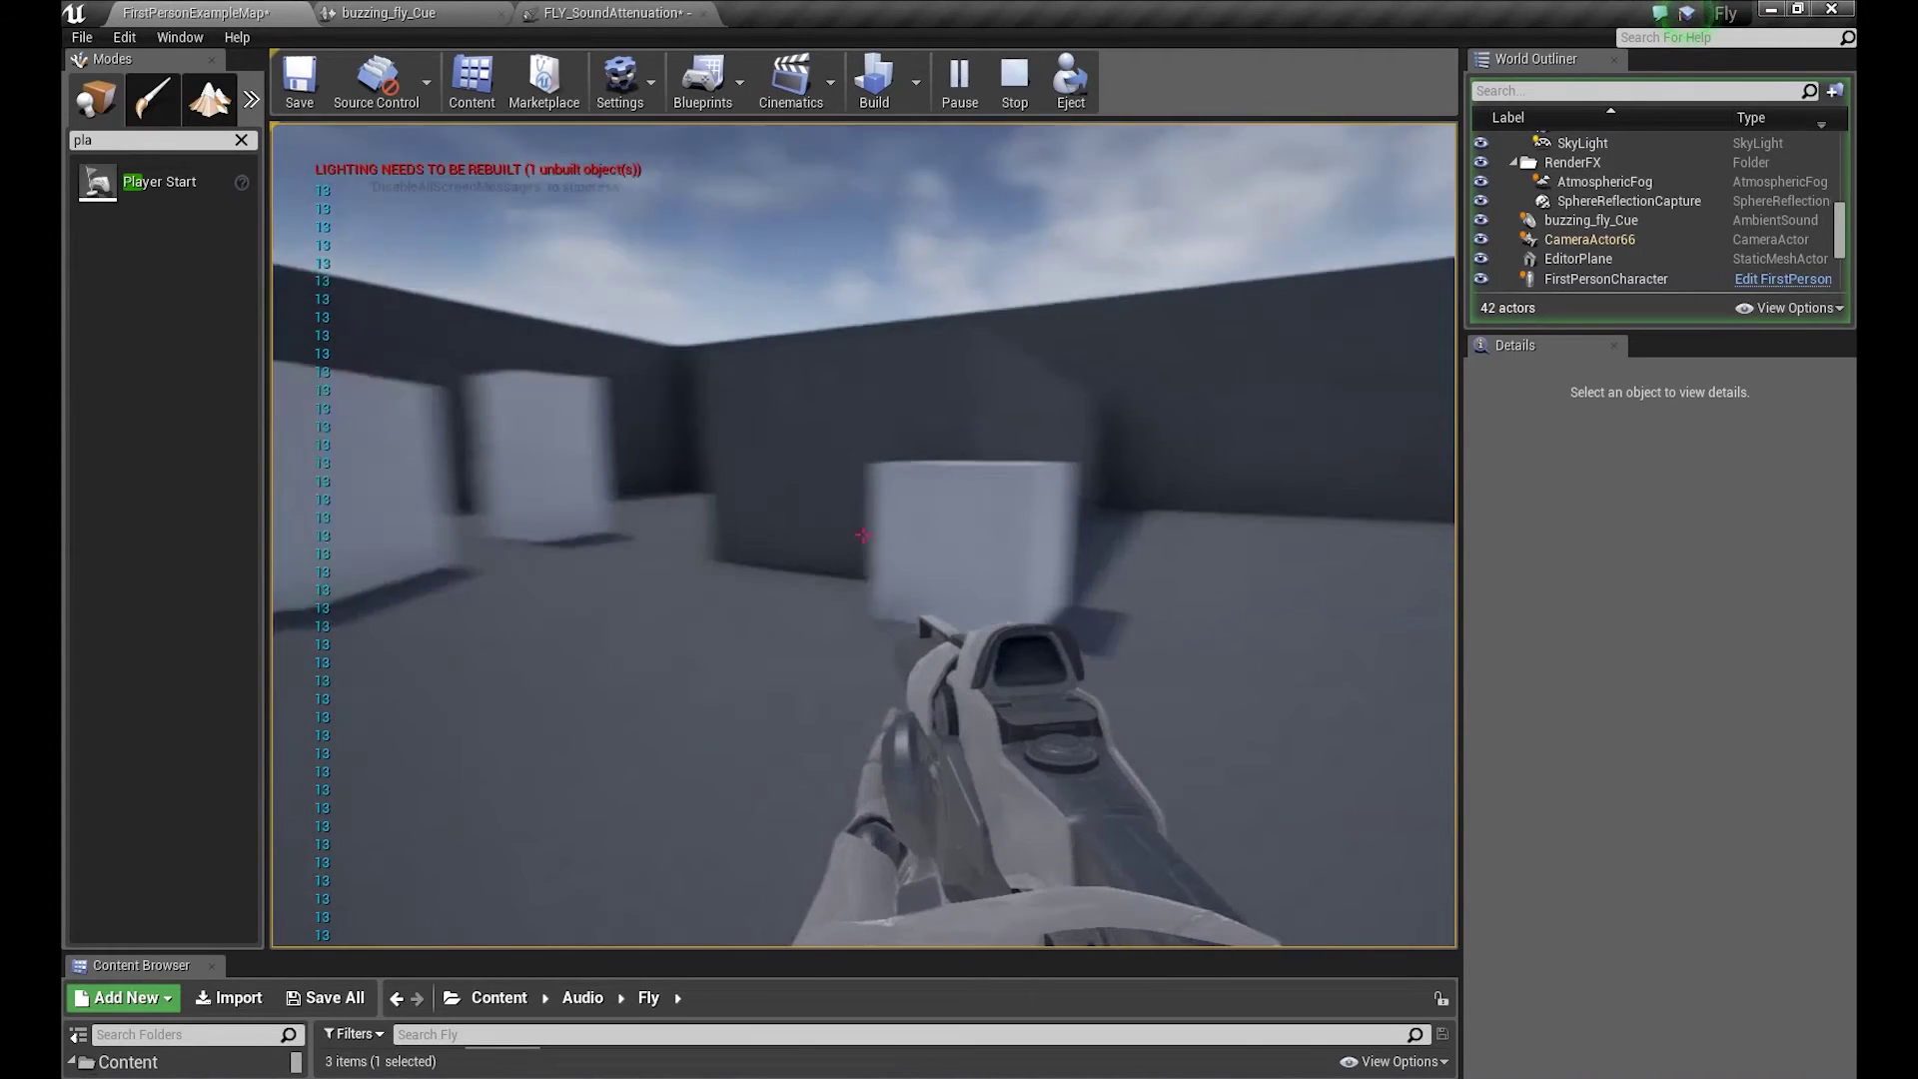
key(w)
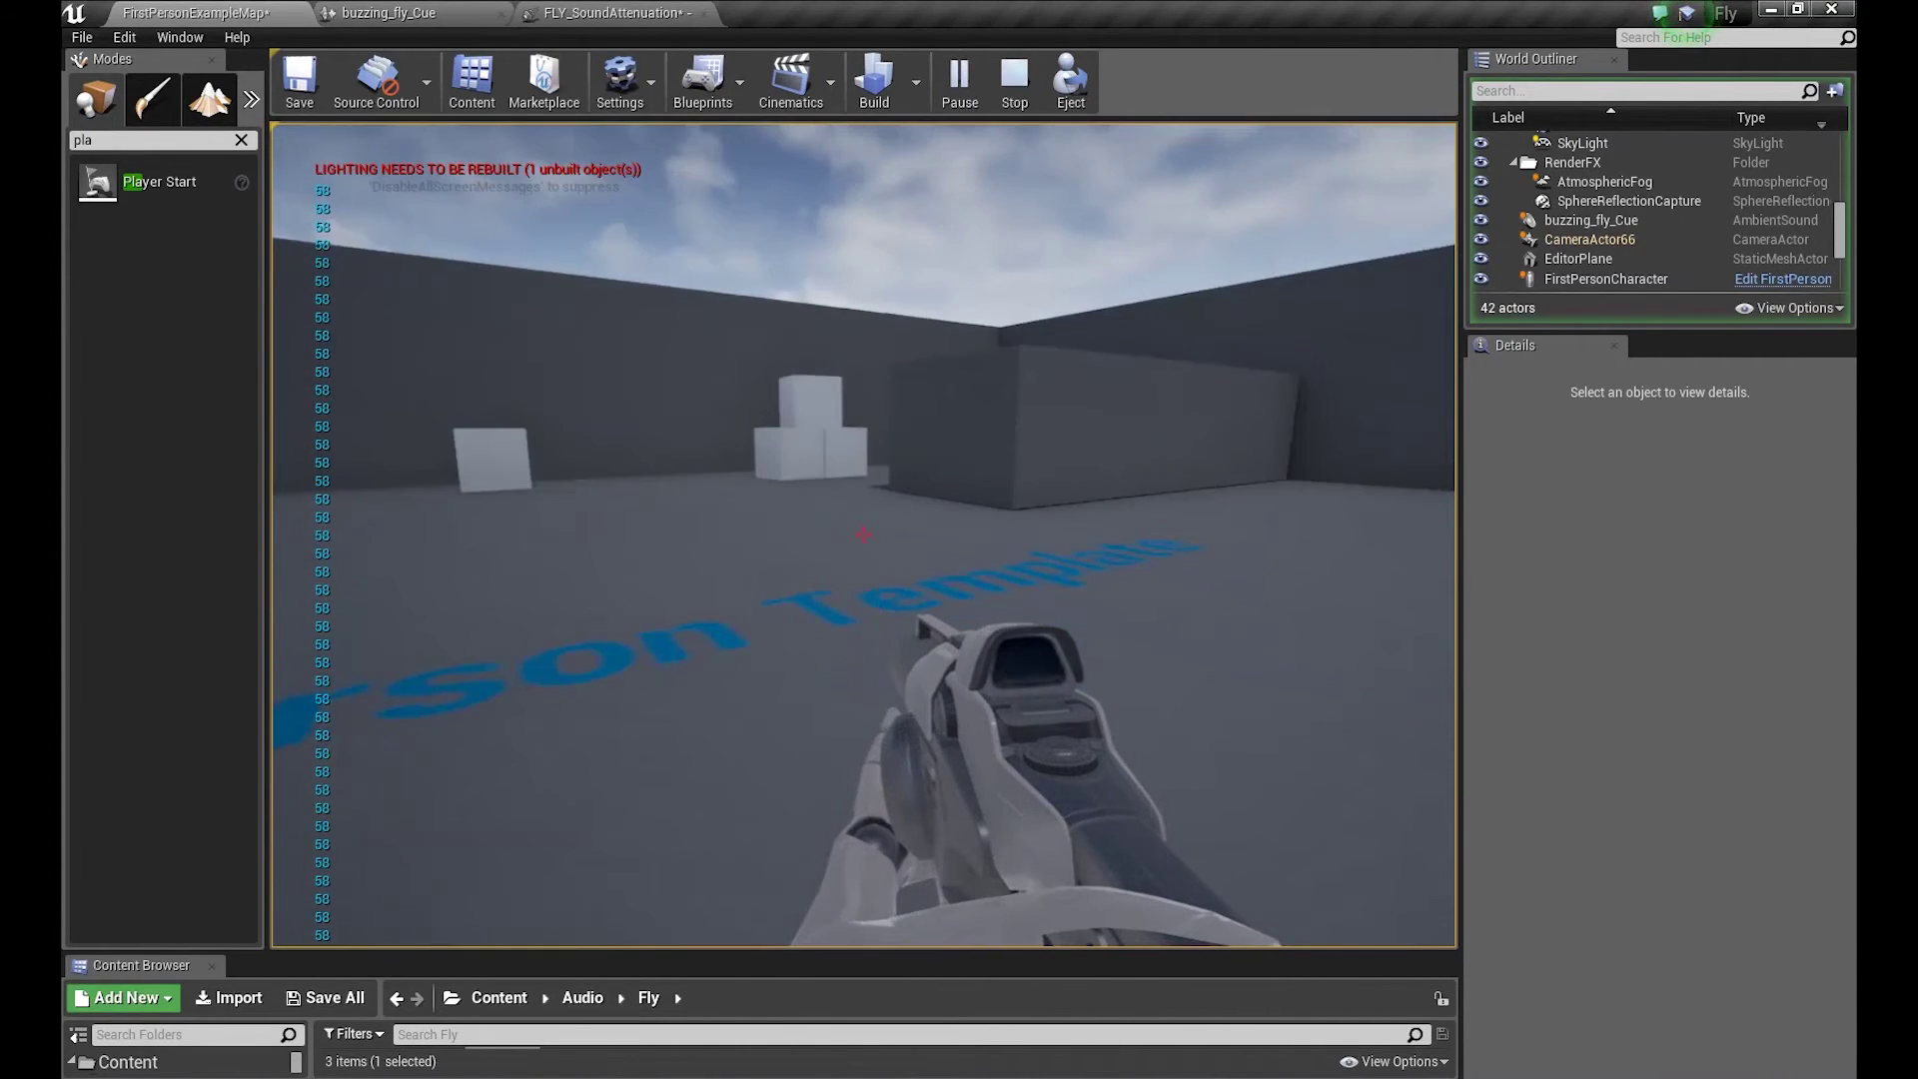
key(w)
key(w)
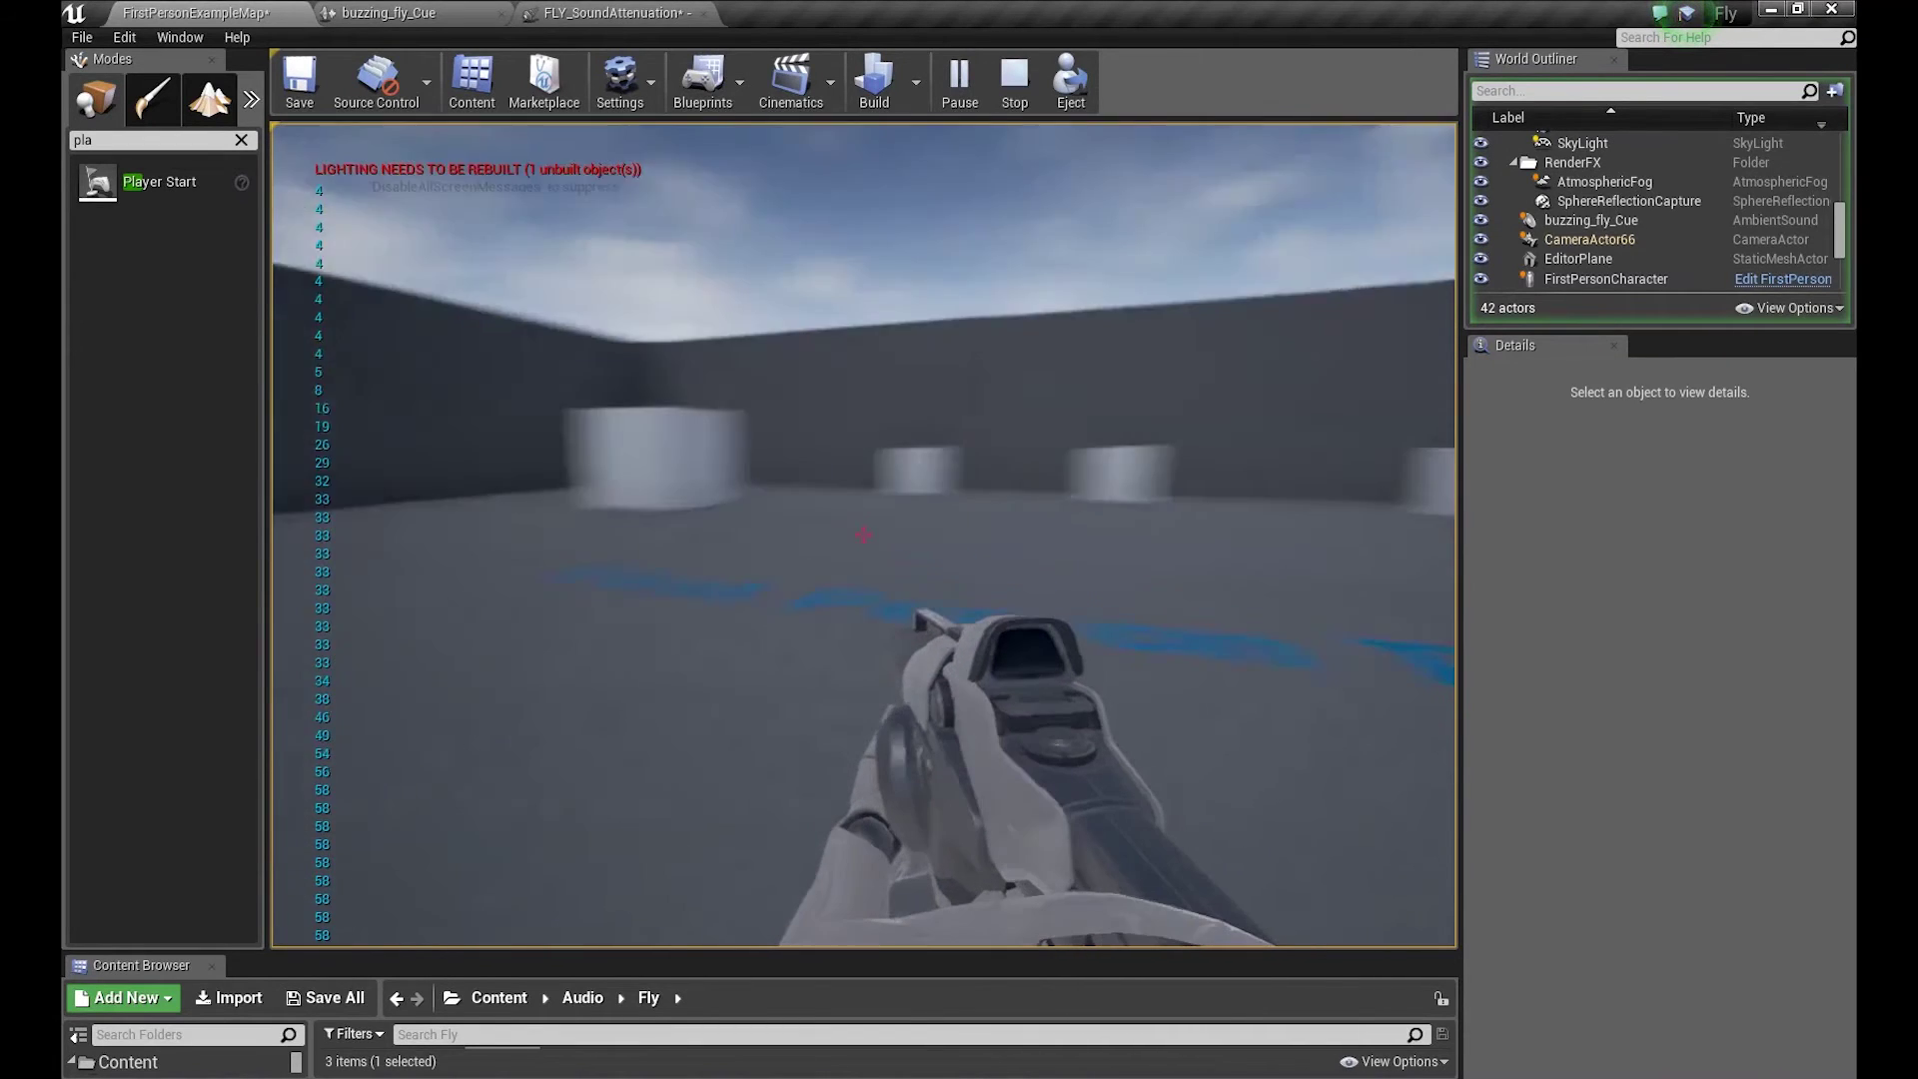
key(w)
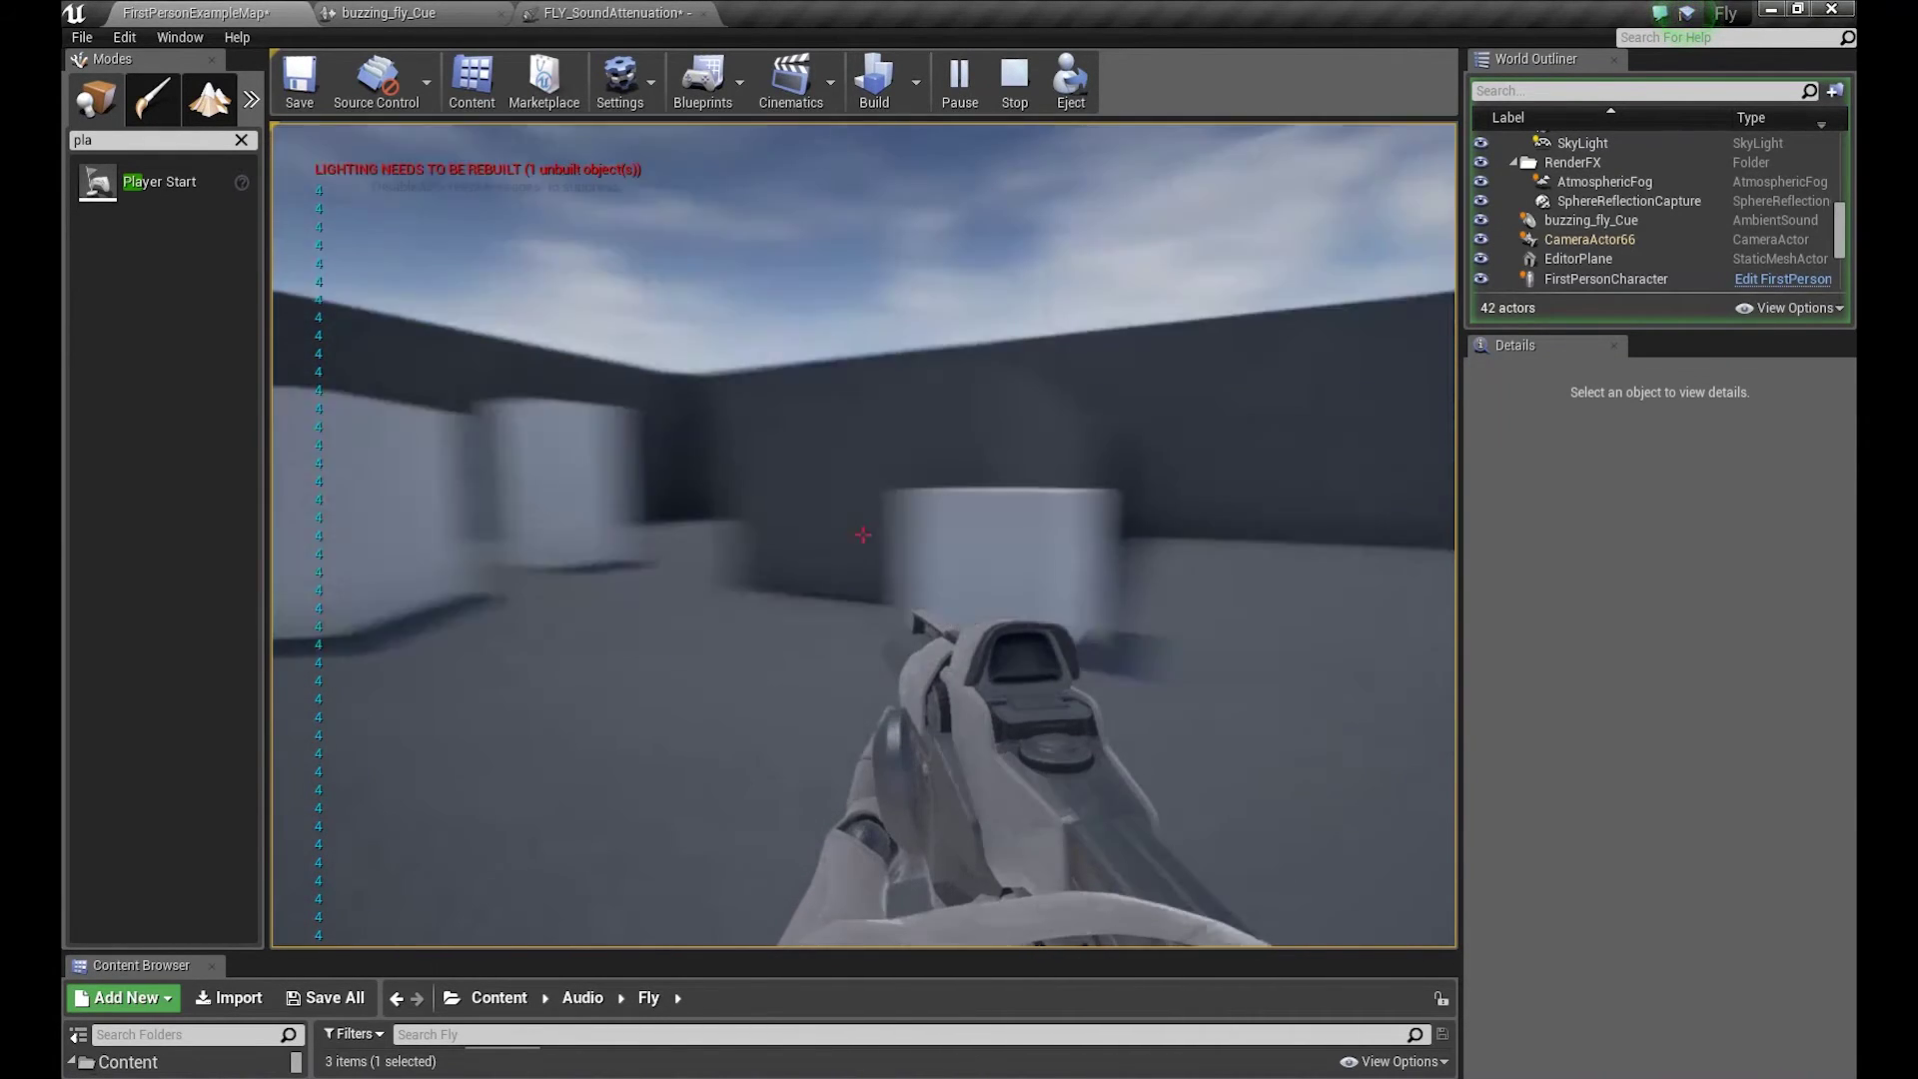
- Compare the fly sound's panning outside and inside the Non-Spatialized Radius by backing away, turning and walking in again, then stop playing
key(s)
key(s)
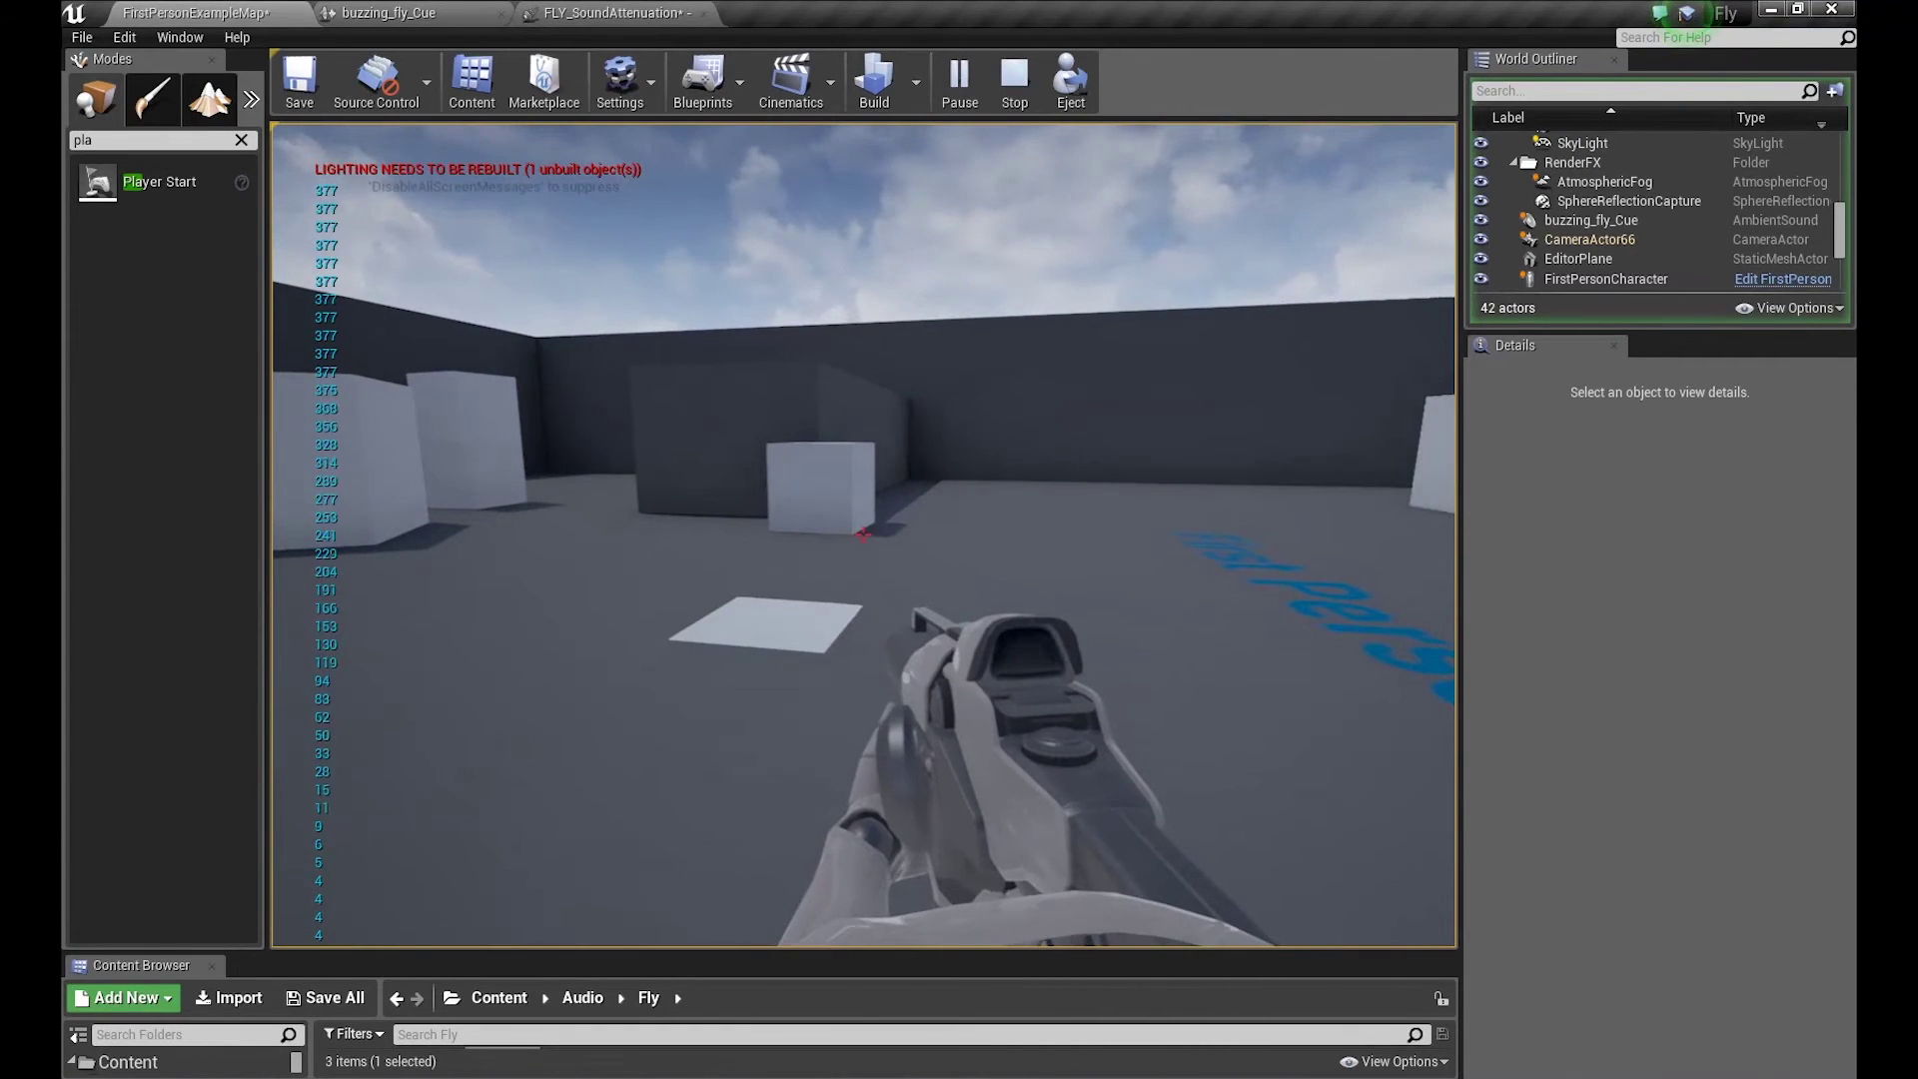
key(s)
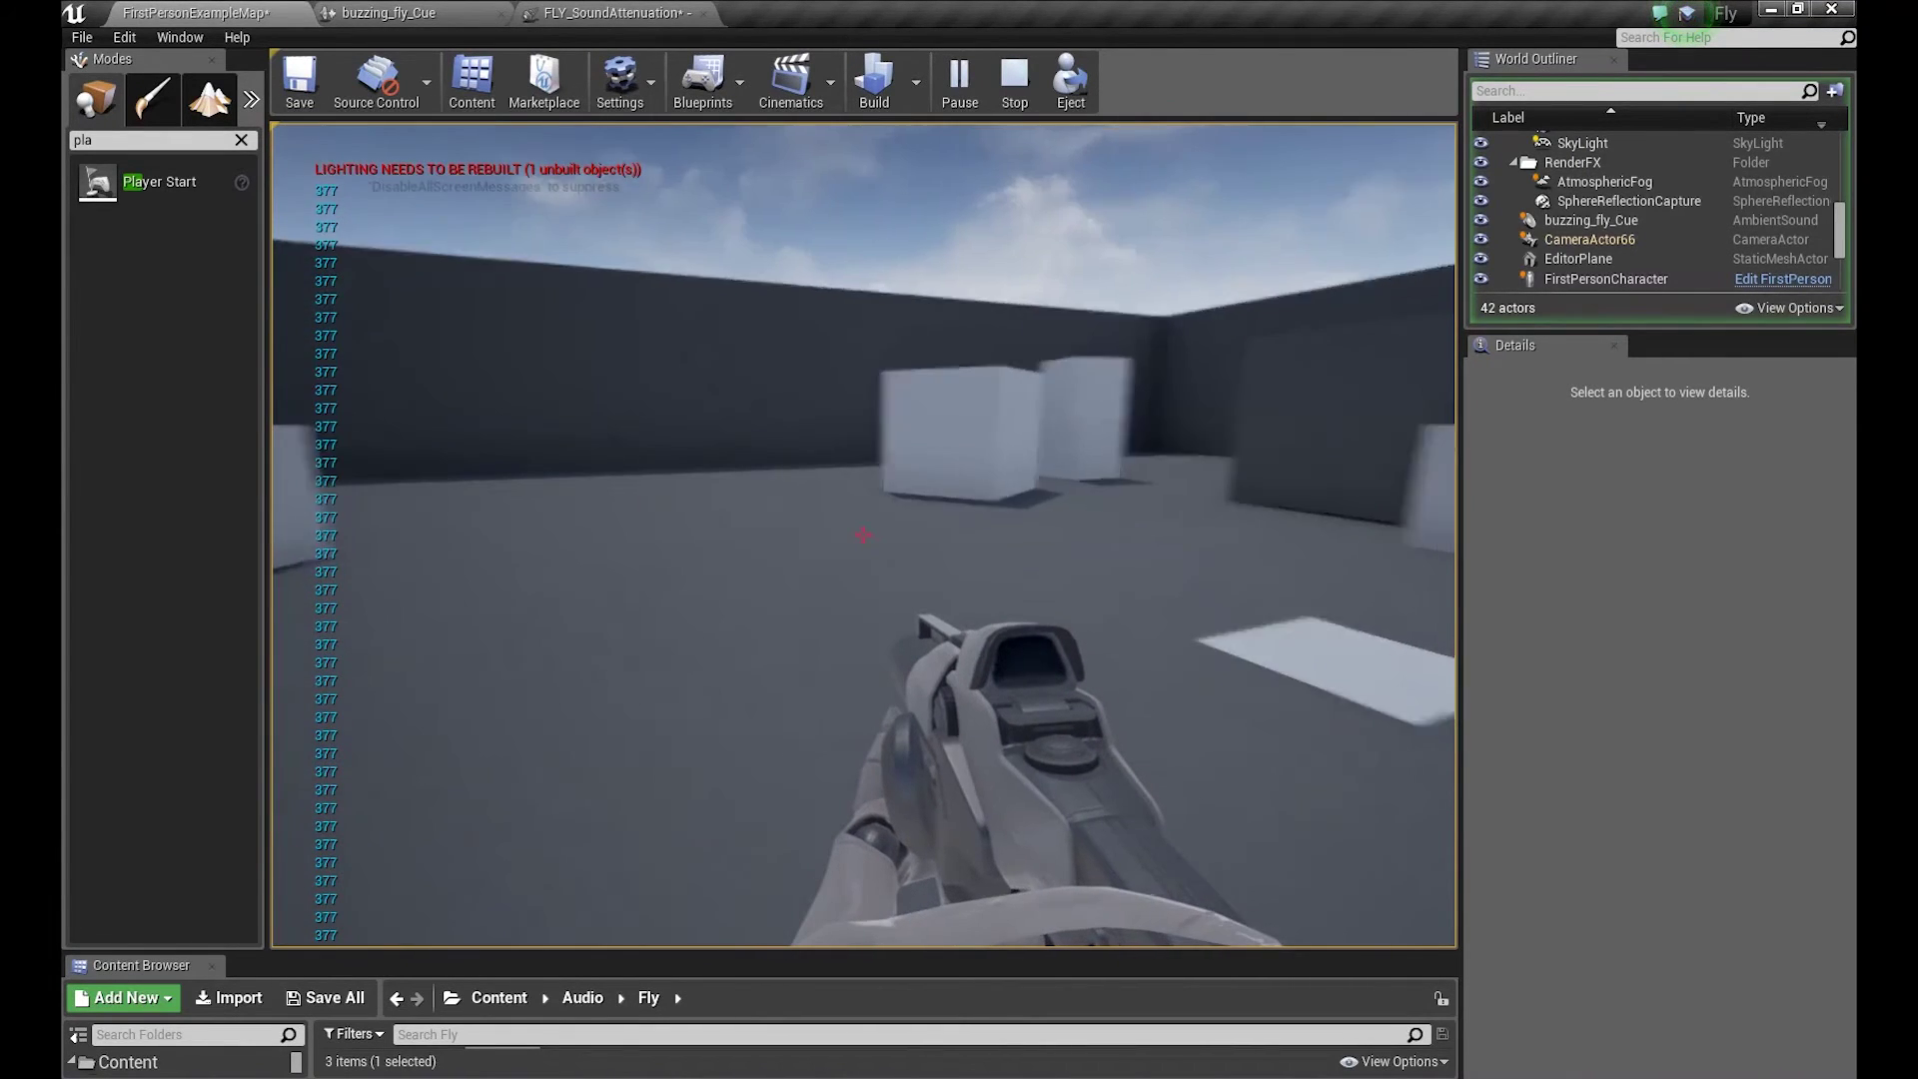
mouse_move(863, 535)
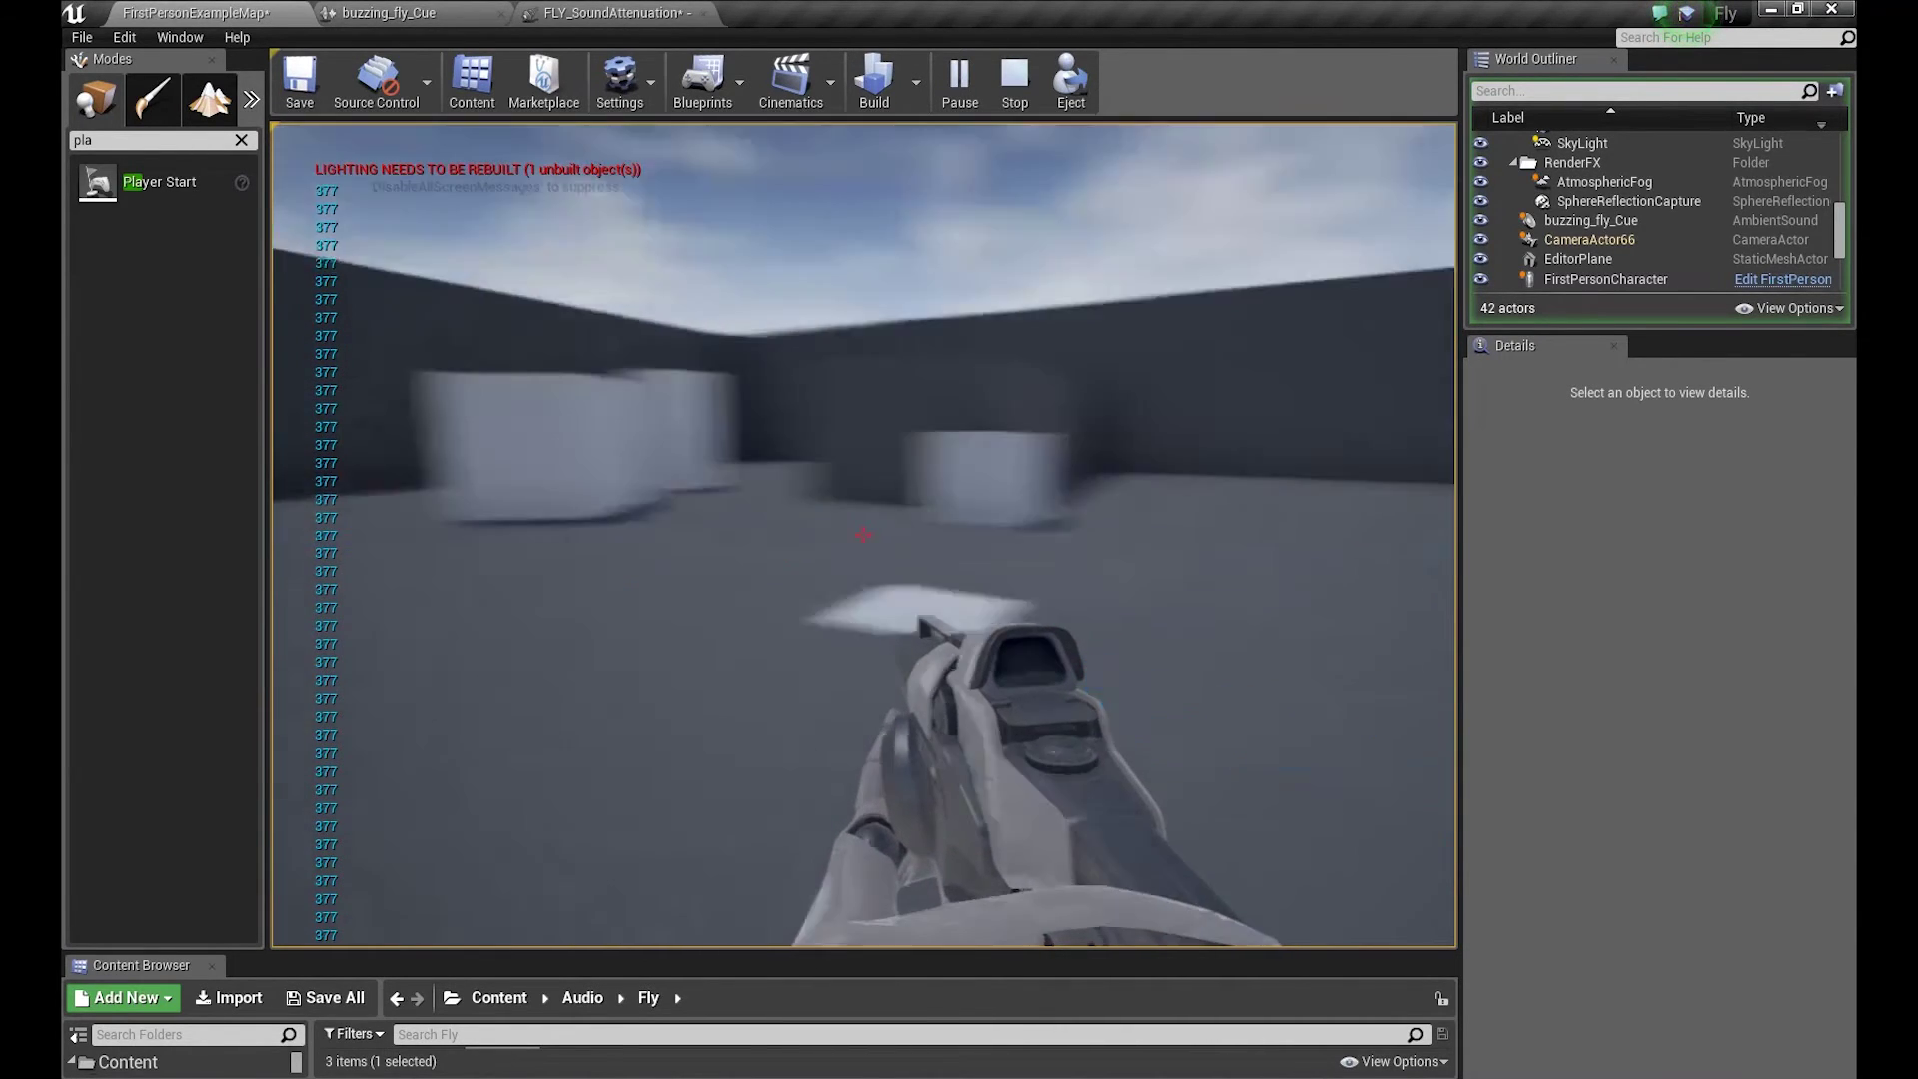
key(w)
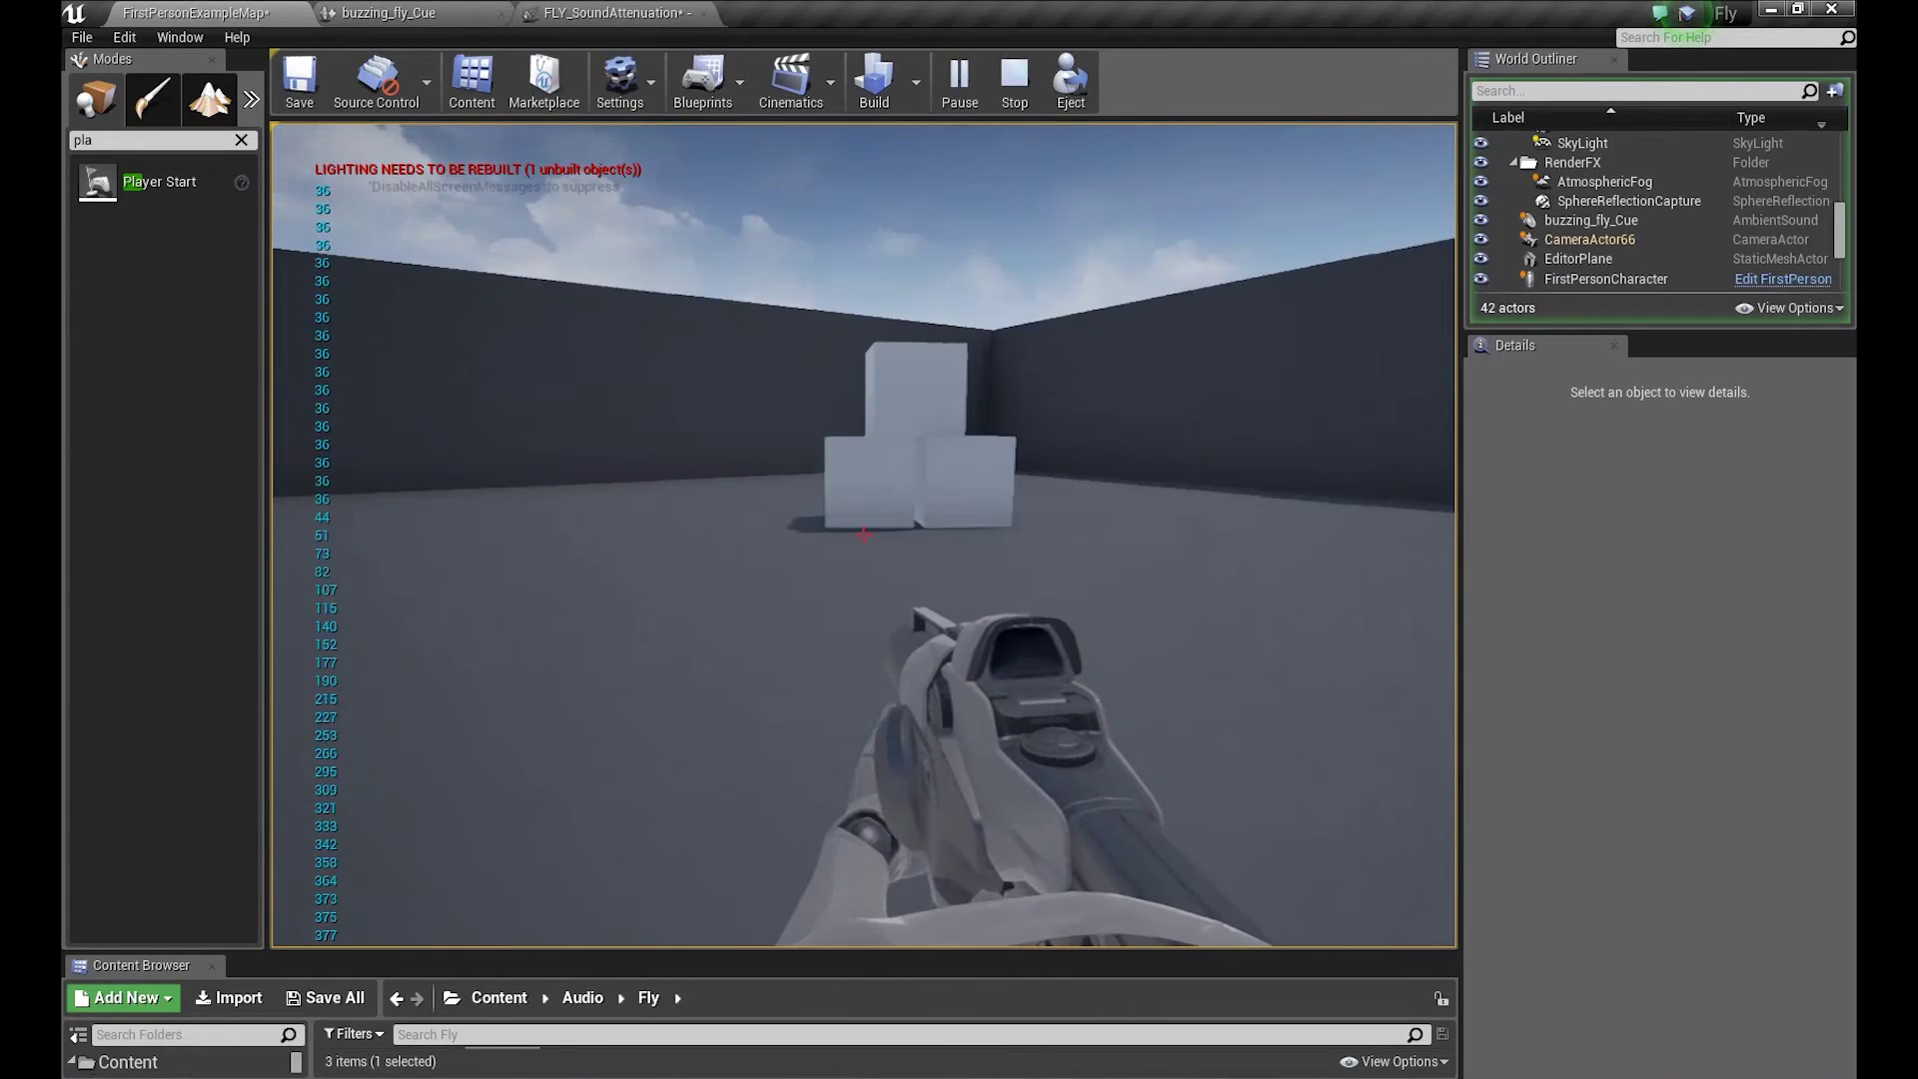
key(w)
key(s)
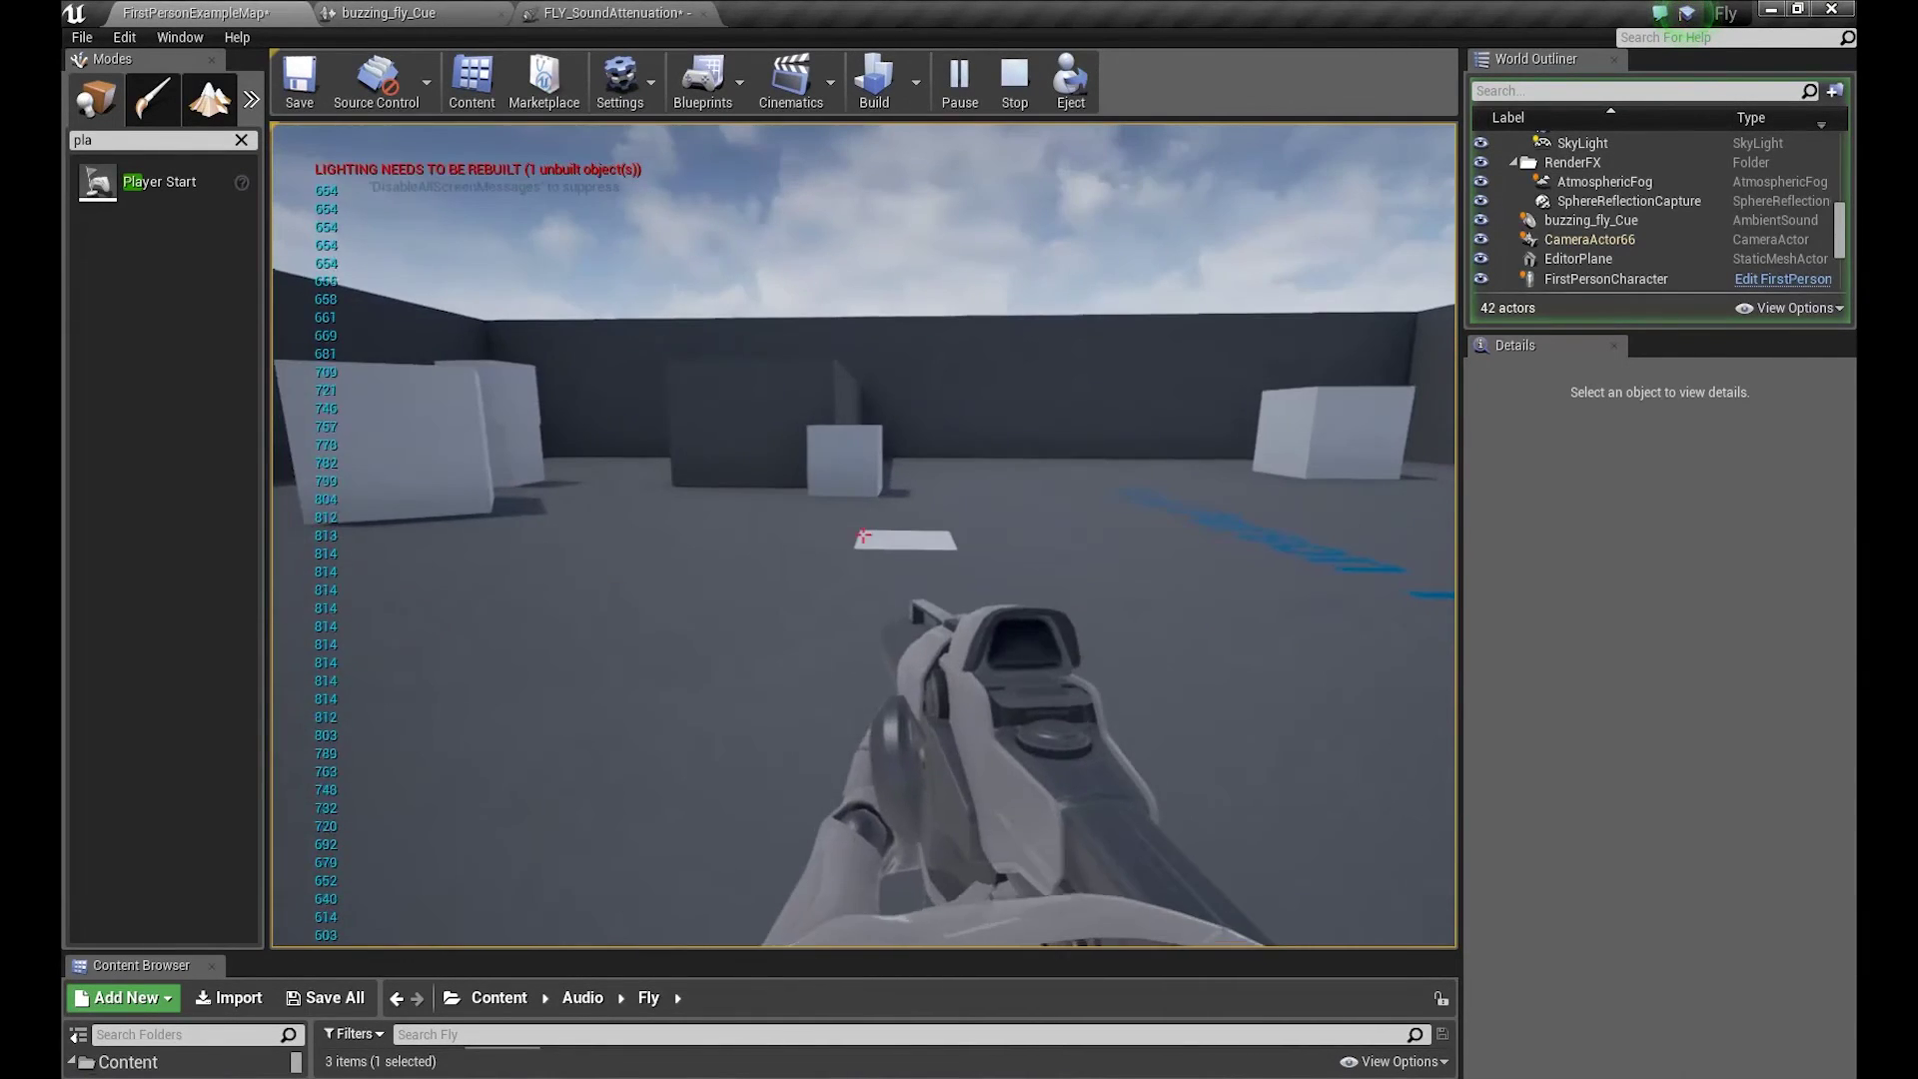
key(Escape)
- Enable Attenuate with LPF in FLY_SoundAttenuation, with LPFRadius Min 200 and LPFRadius Max 1000
click(607, 12)
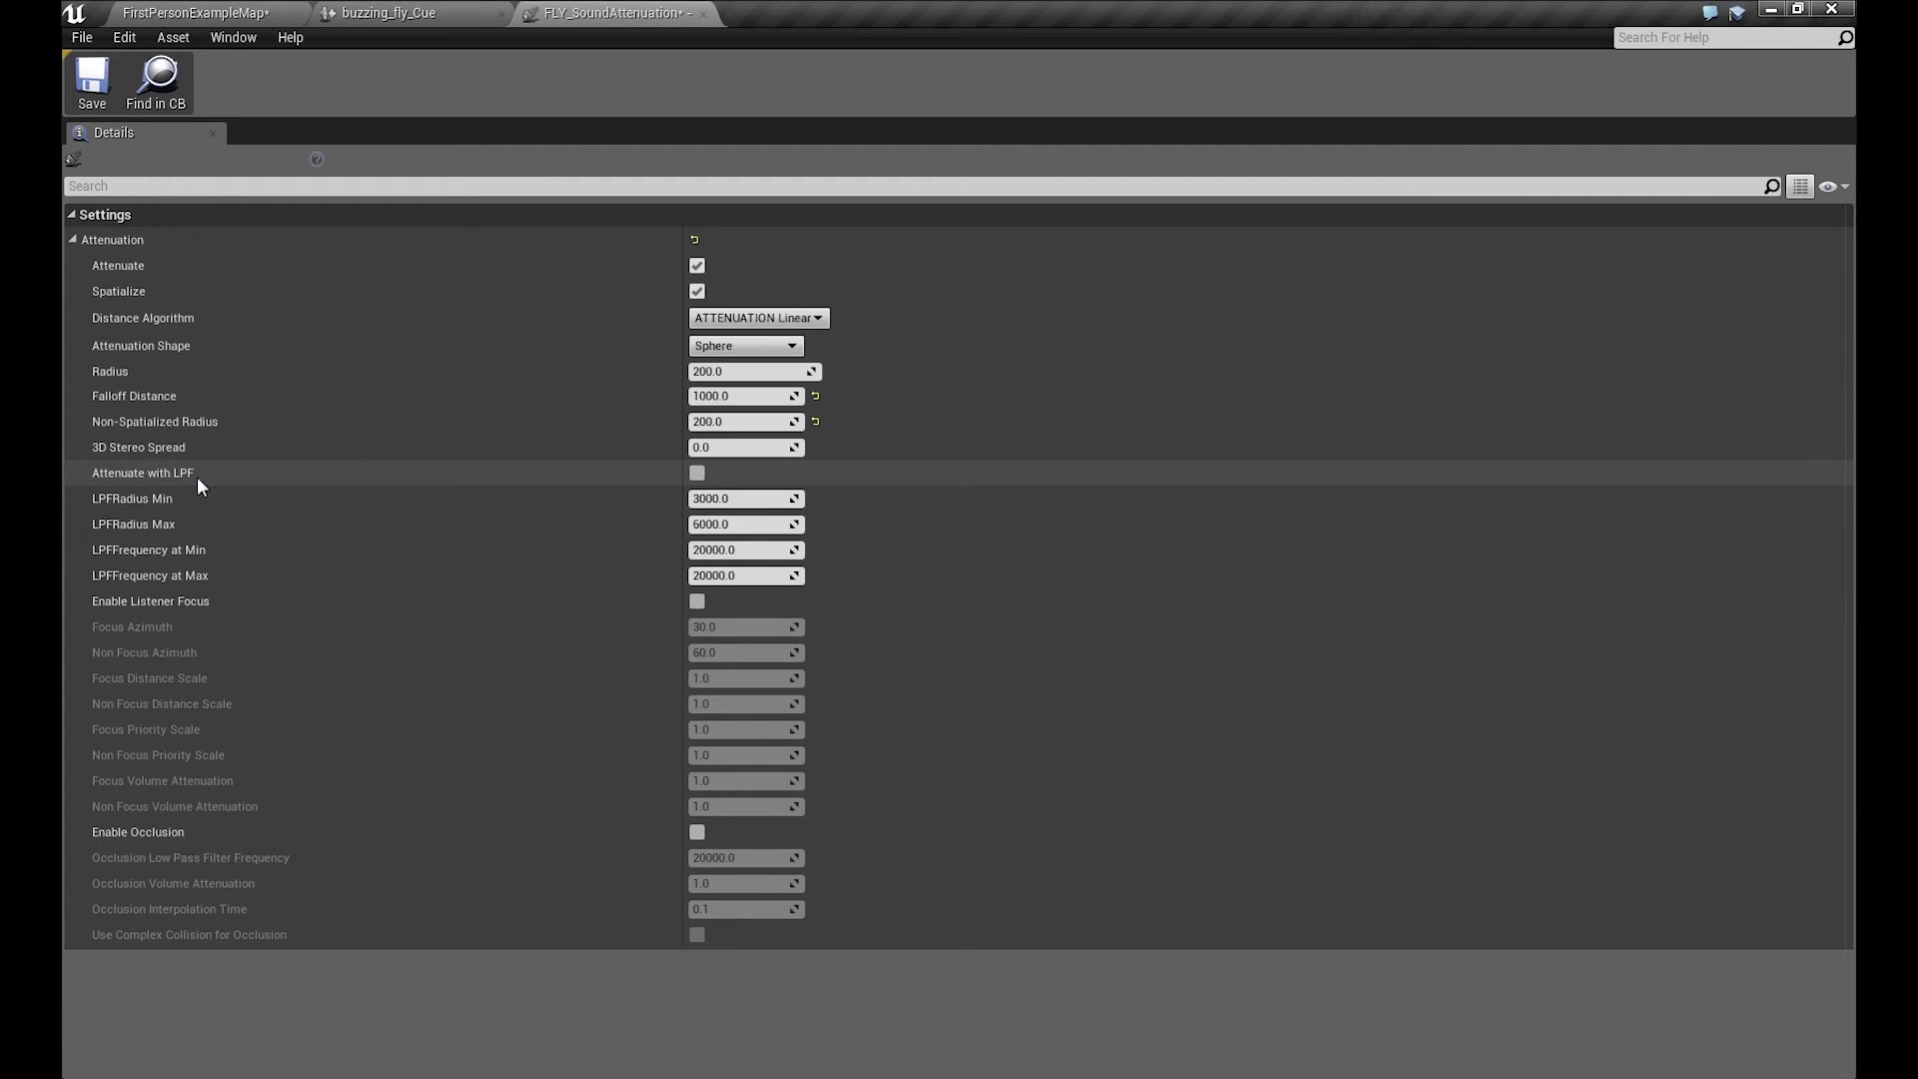
click(698, 473)
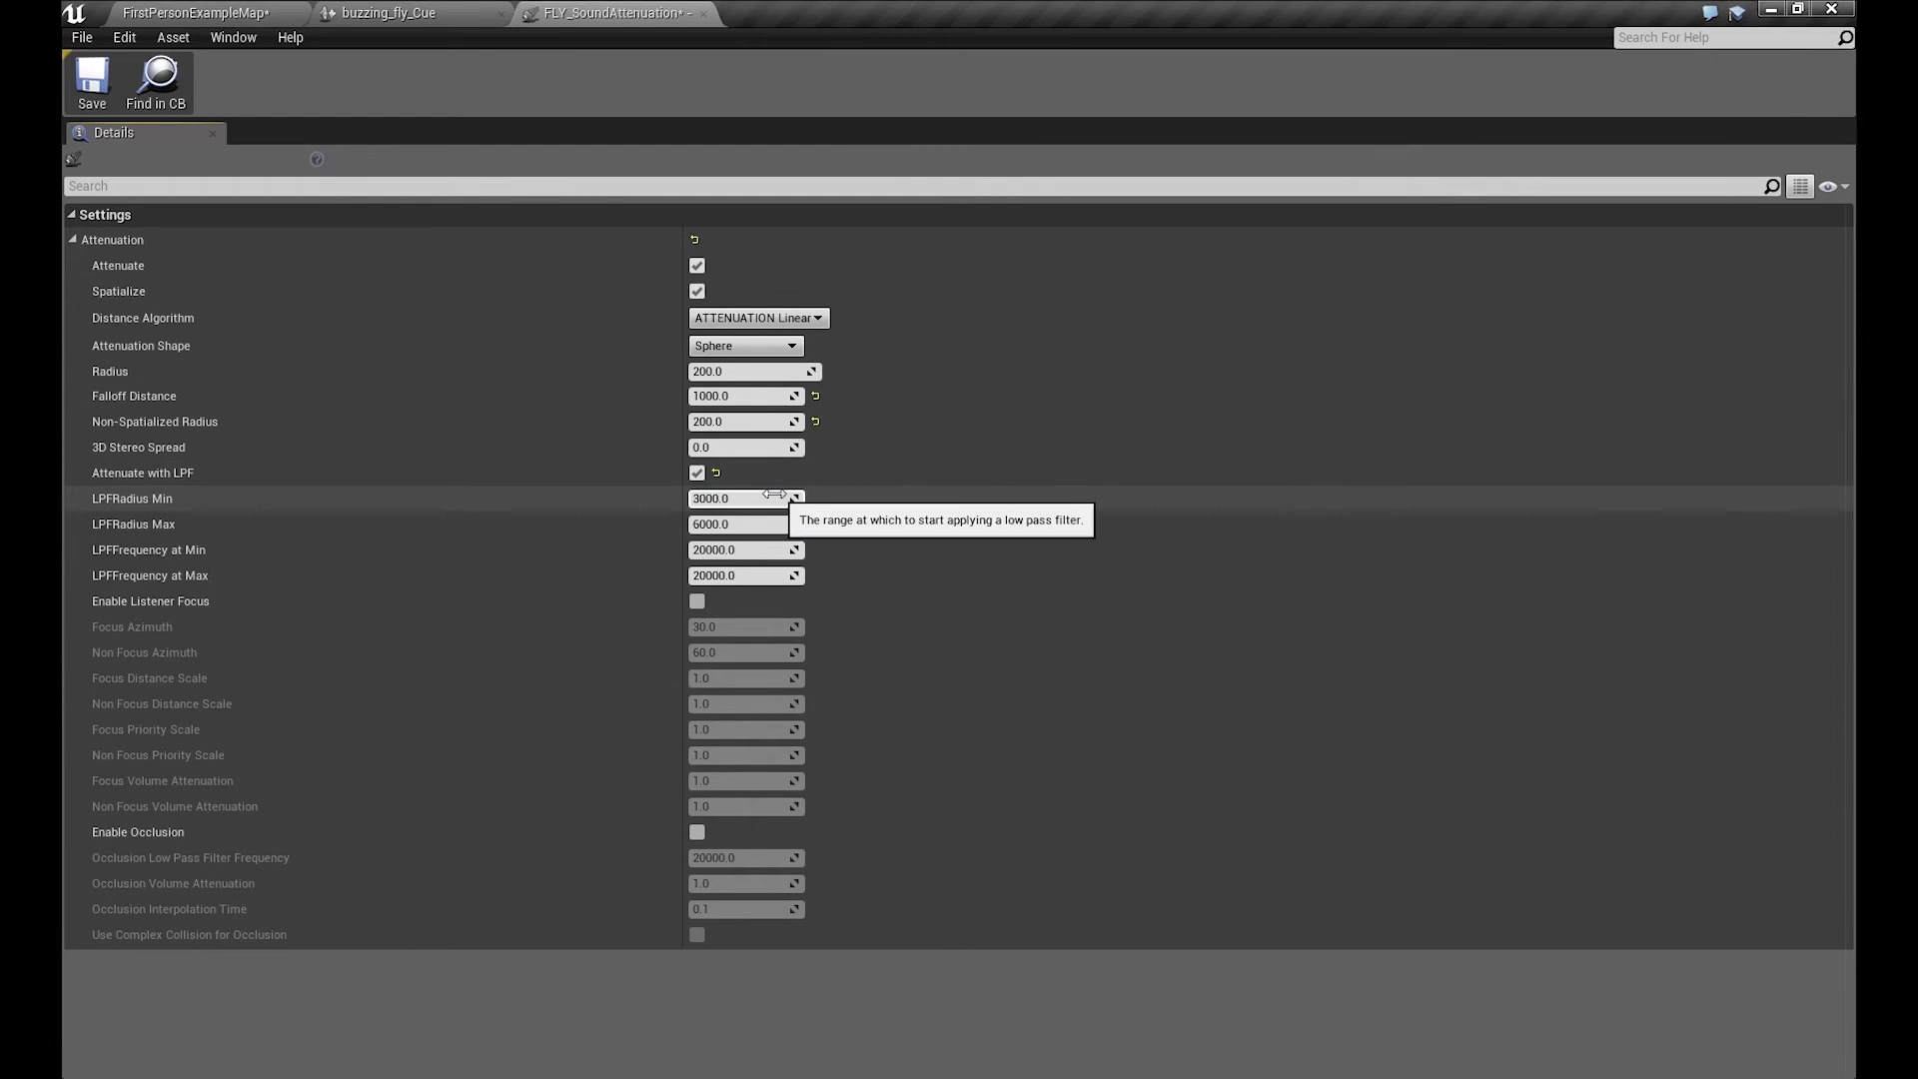
click(750, 493)
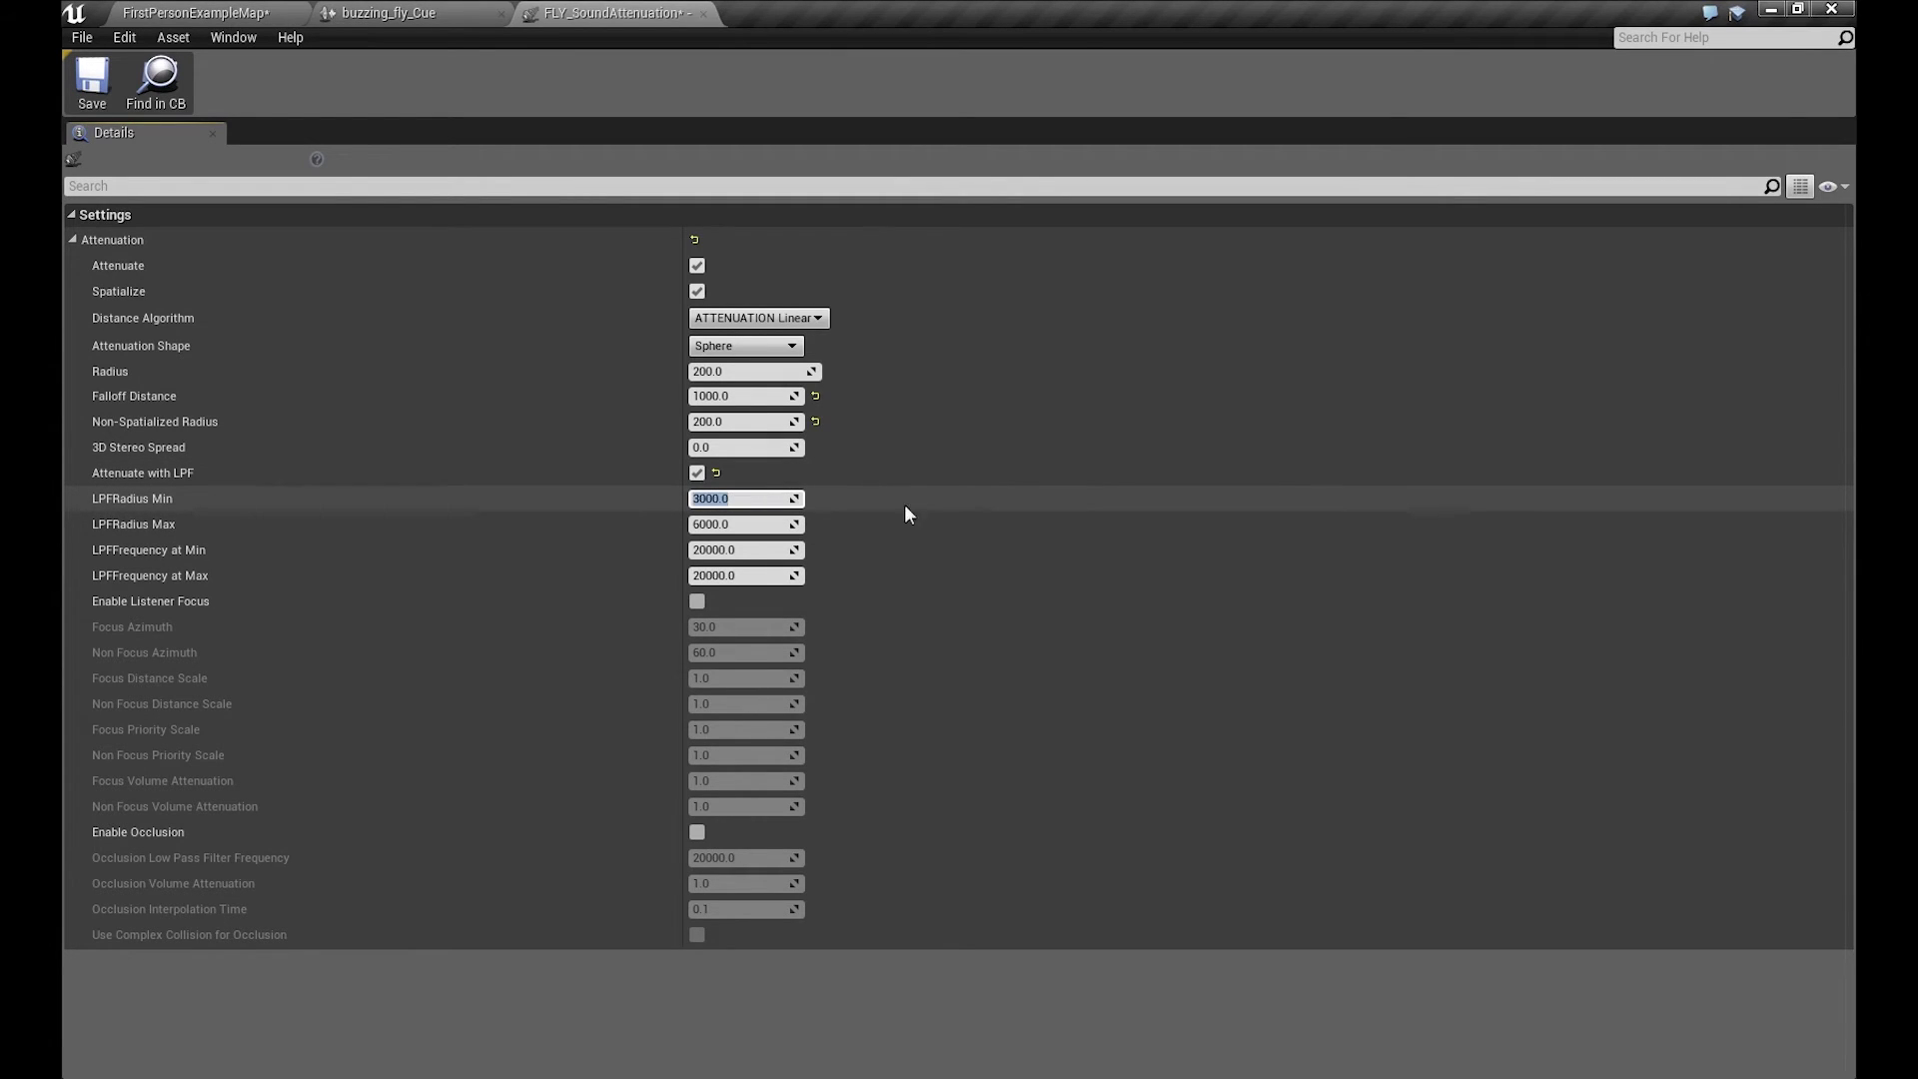
text(200)
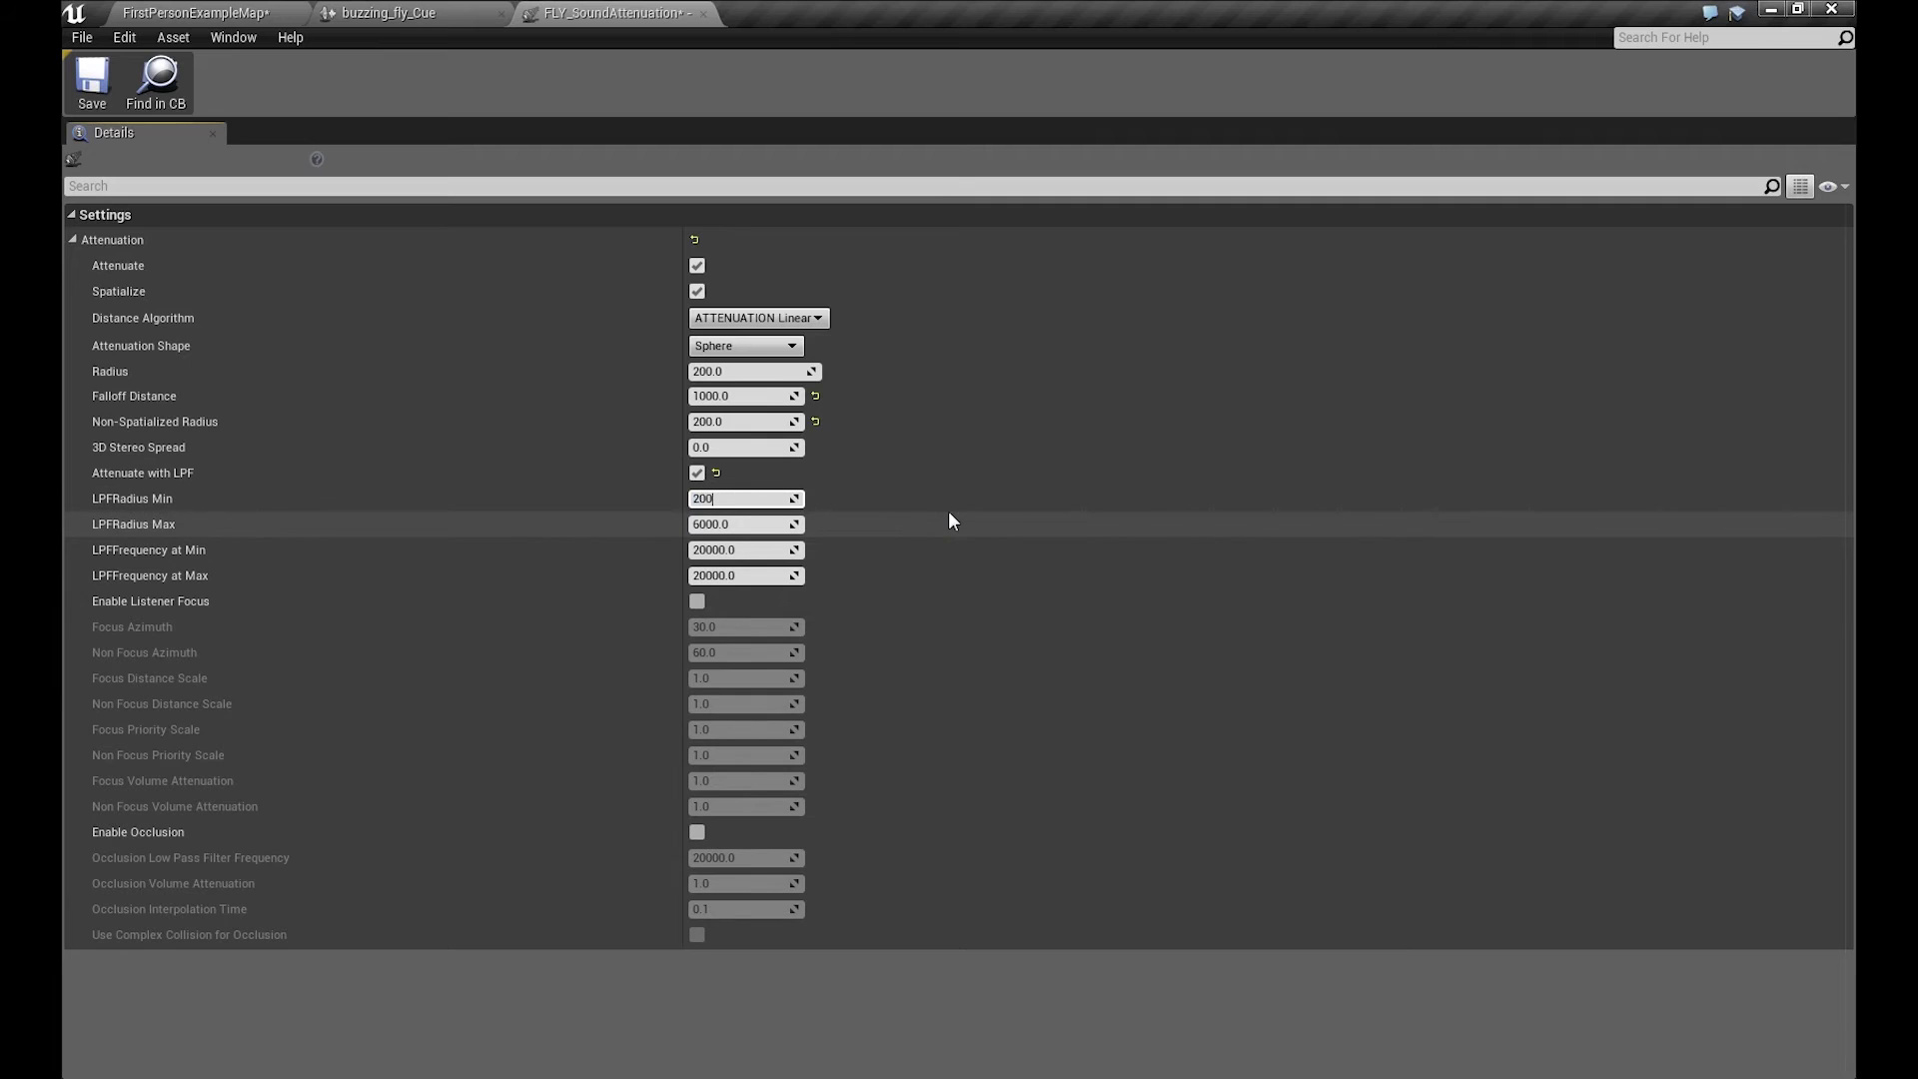
key(Return)
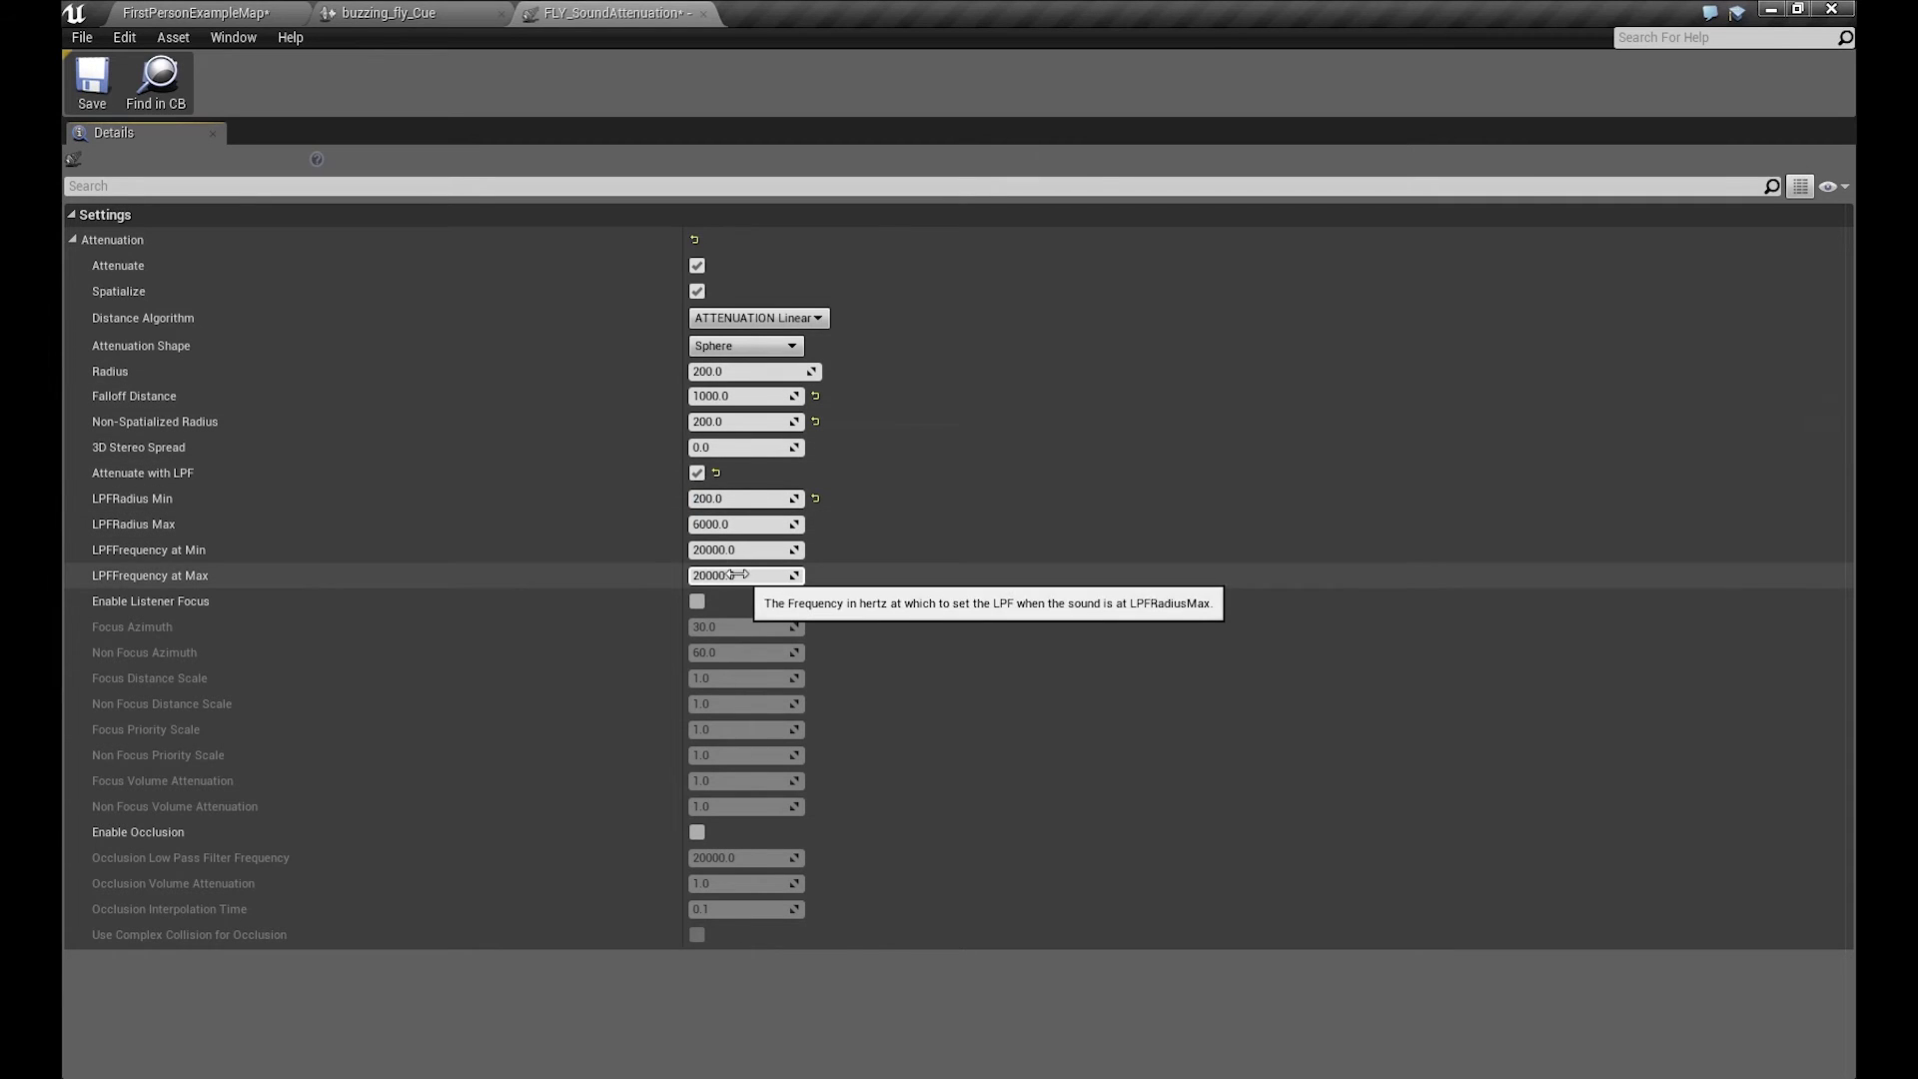
click(741, 525)
text(1)
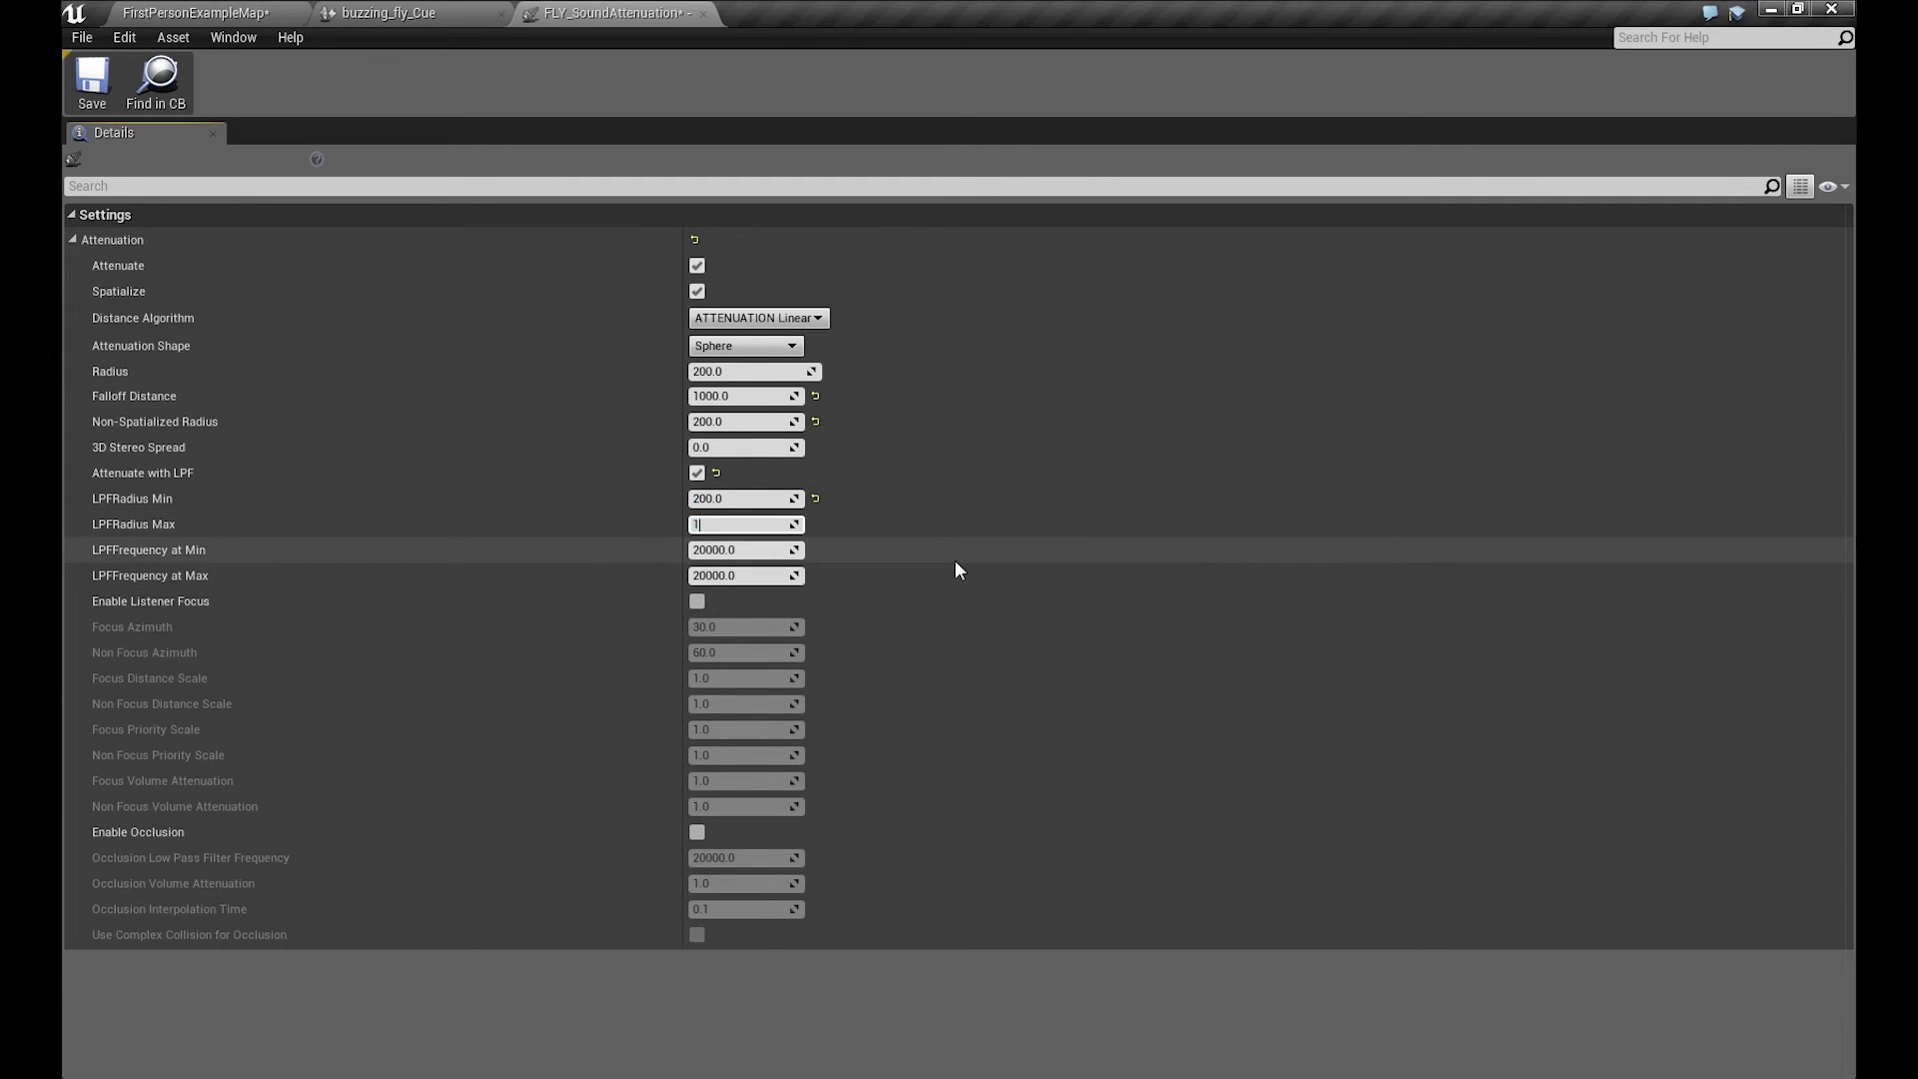
text(000)
key(Return)
- Set the LPFFrequency at Max of FLY_SoundAttenuation to 500
click(753, 554)
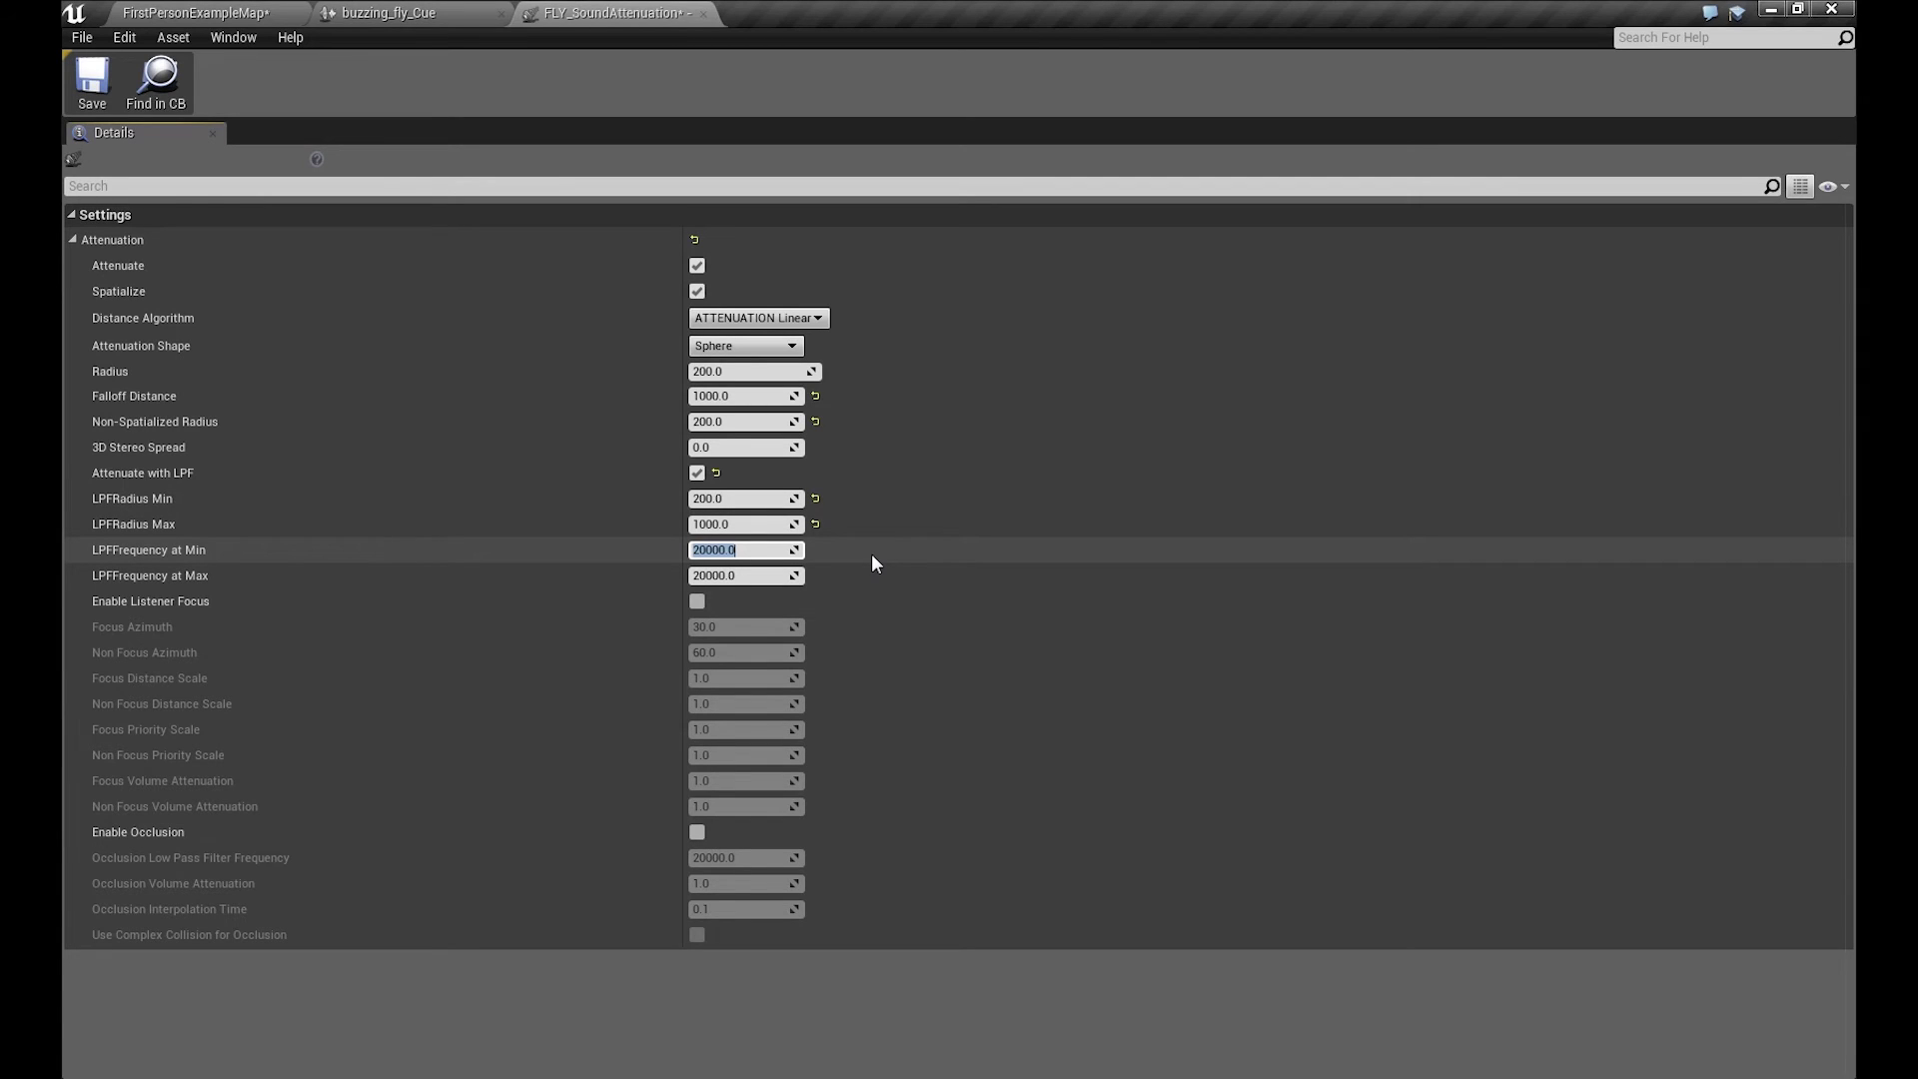
click(730, 501)
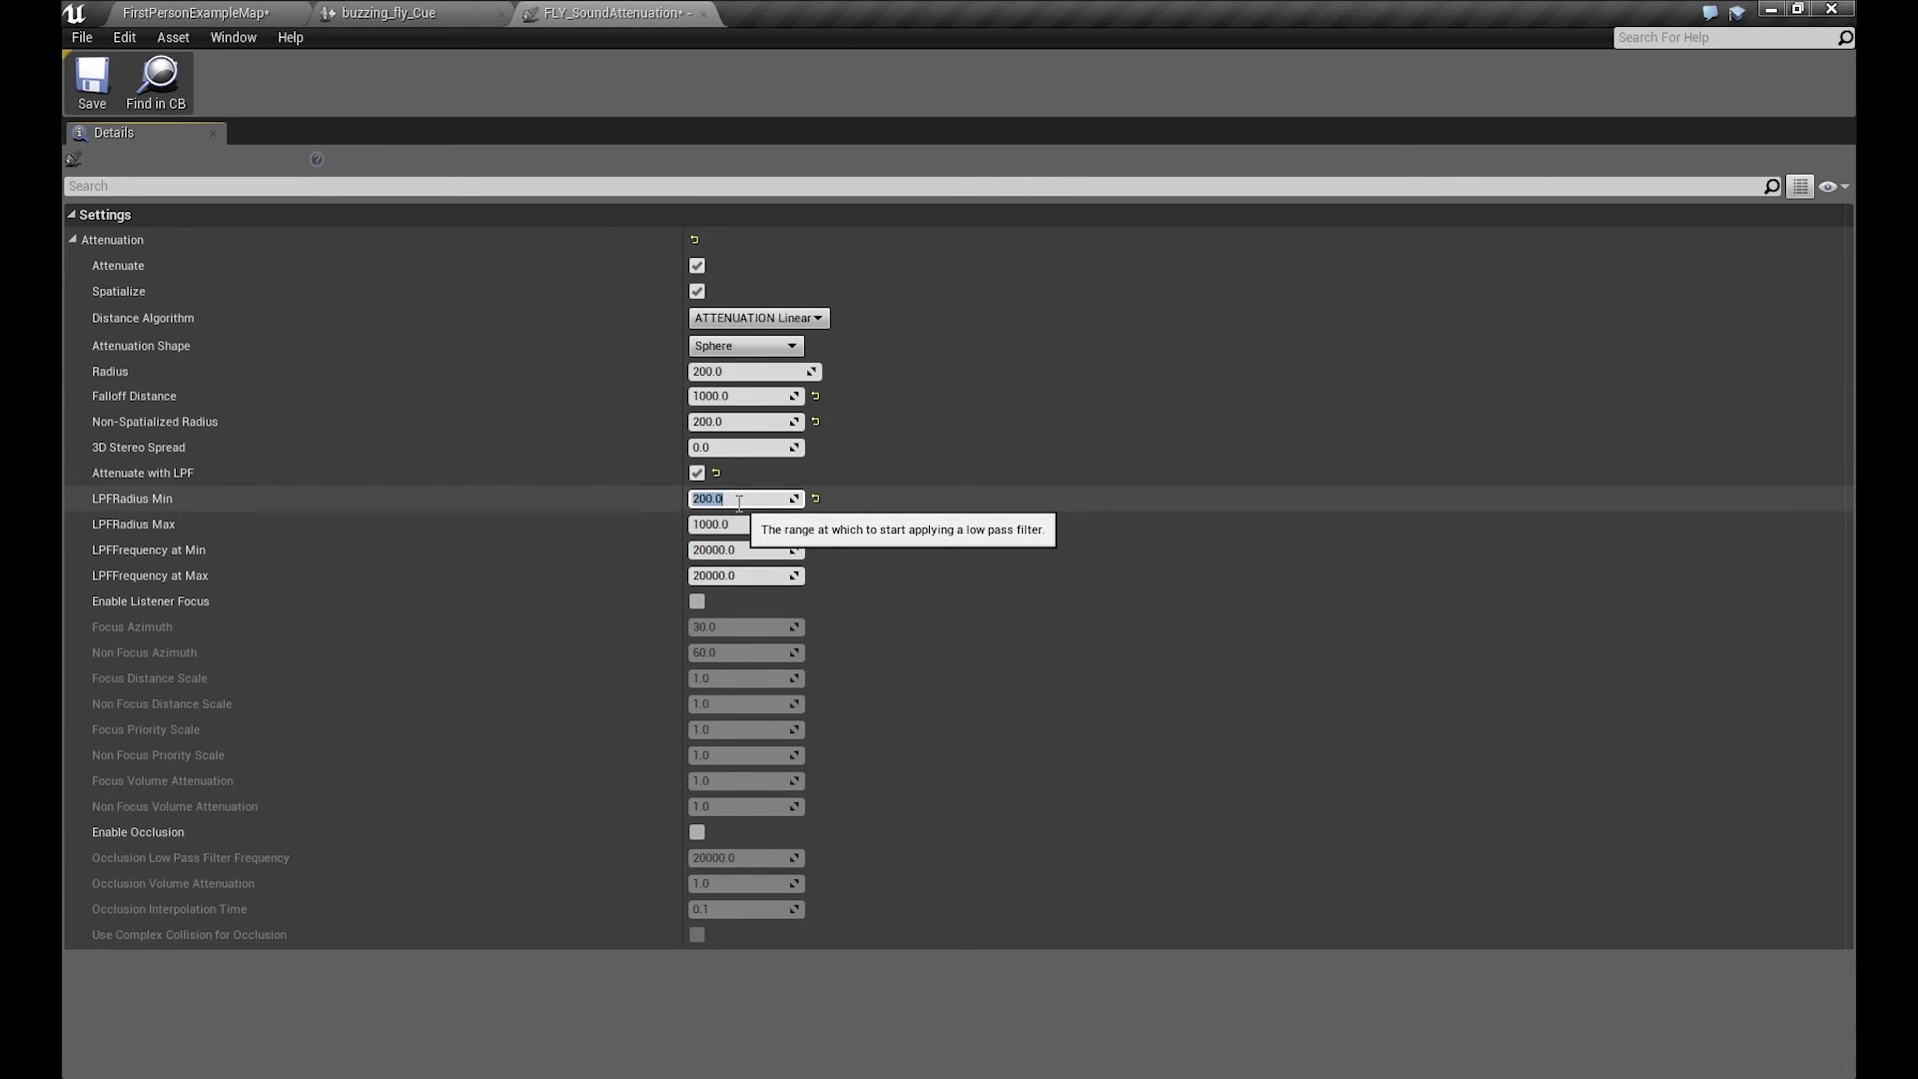
click(744, 550)
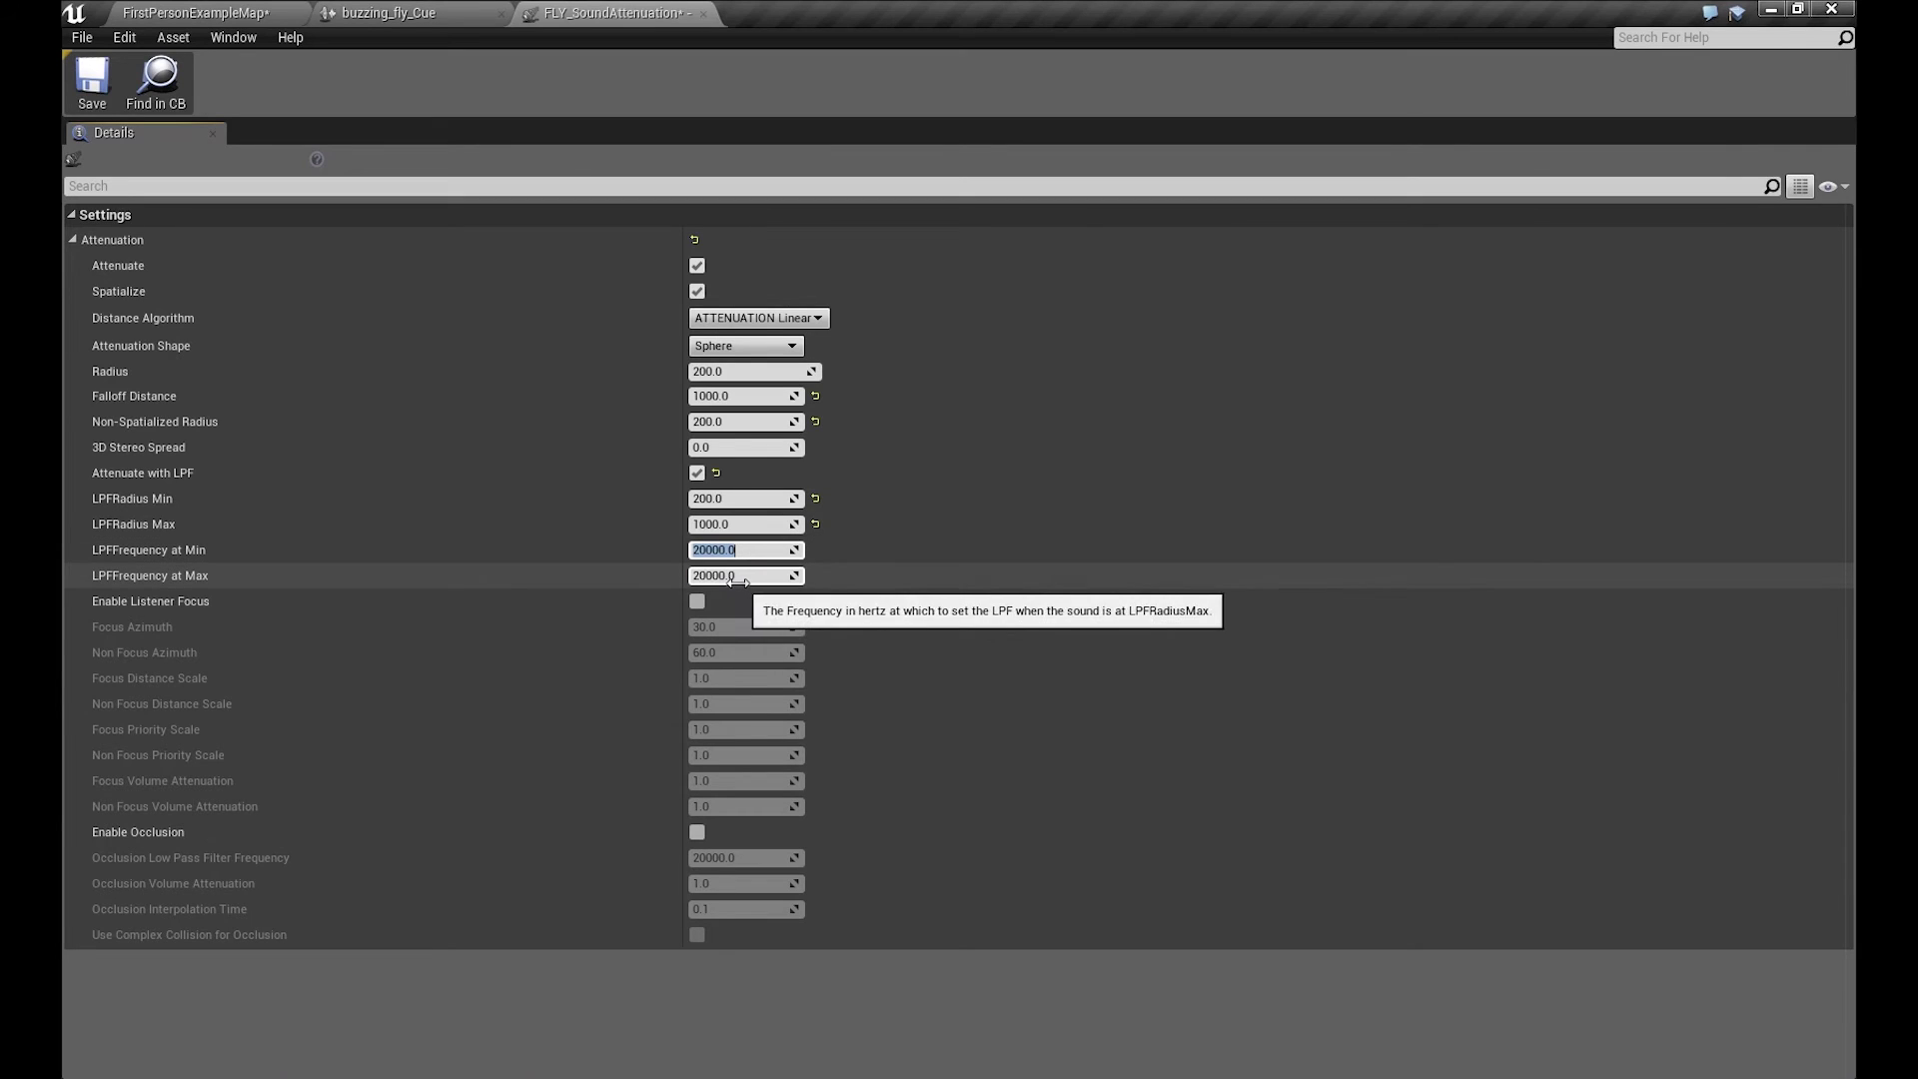
click(726, 576)
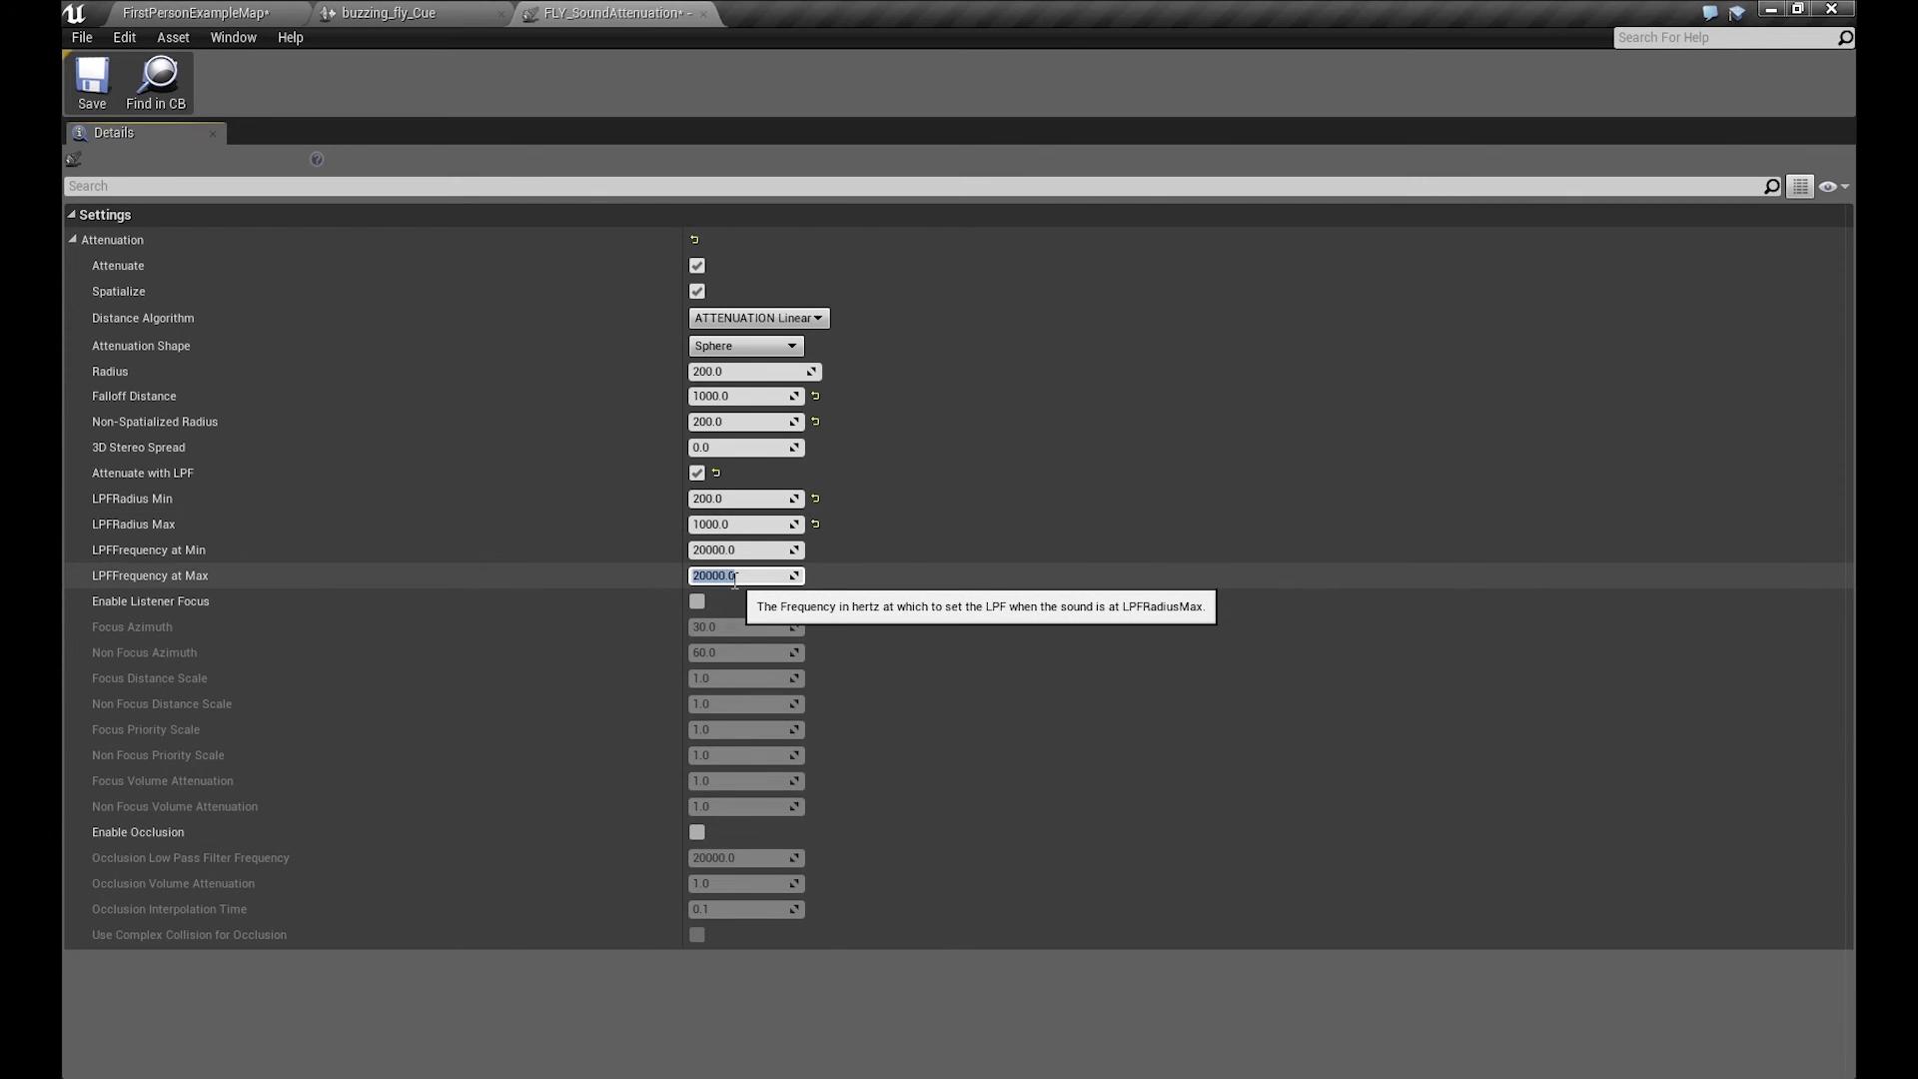
text(500)
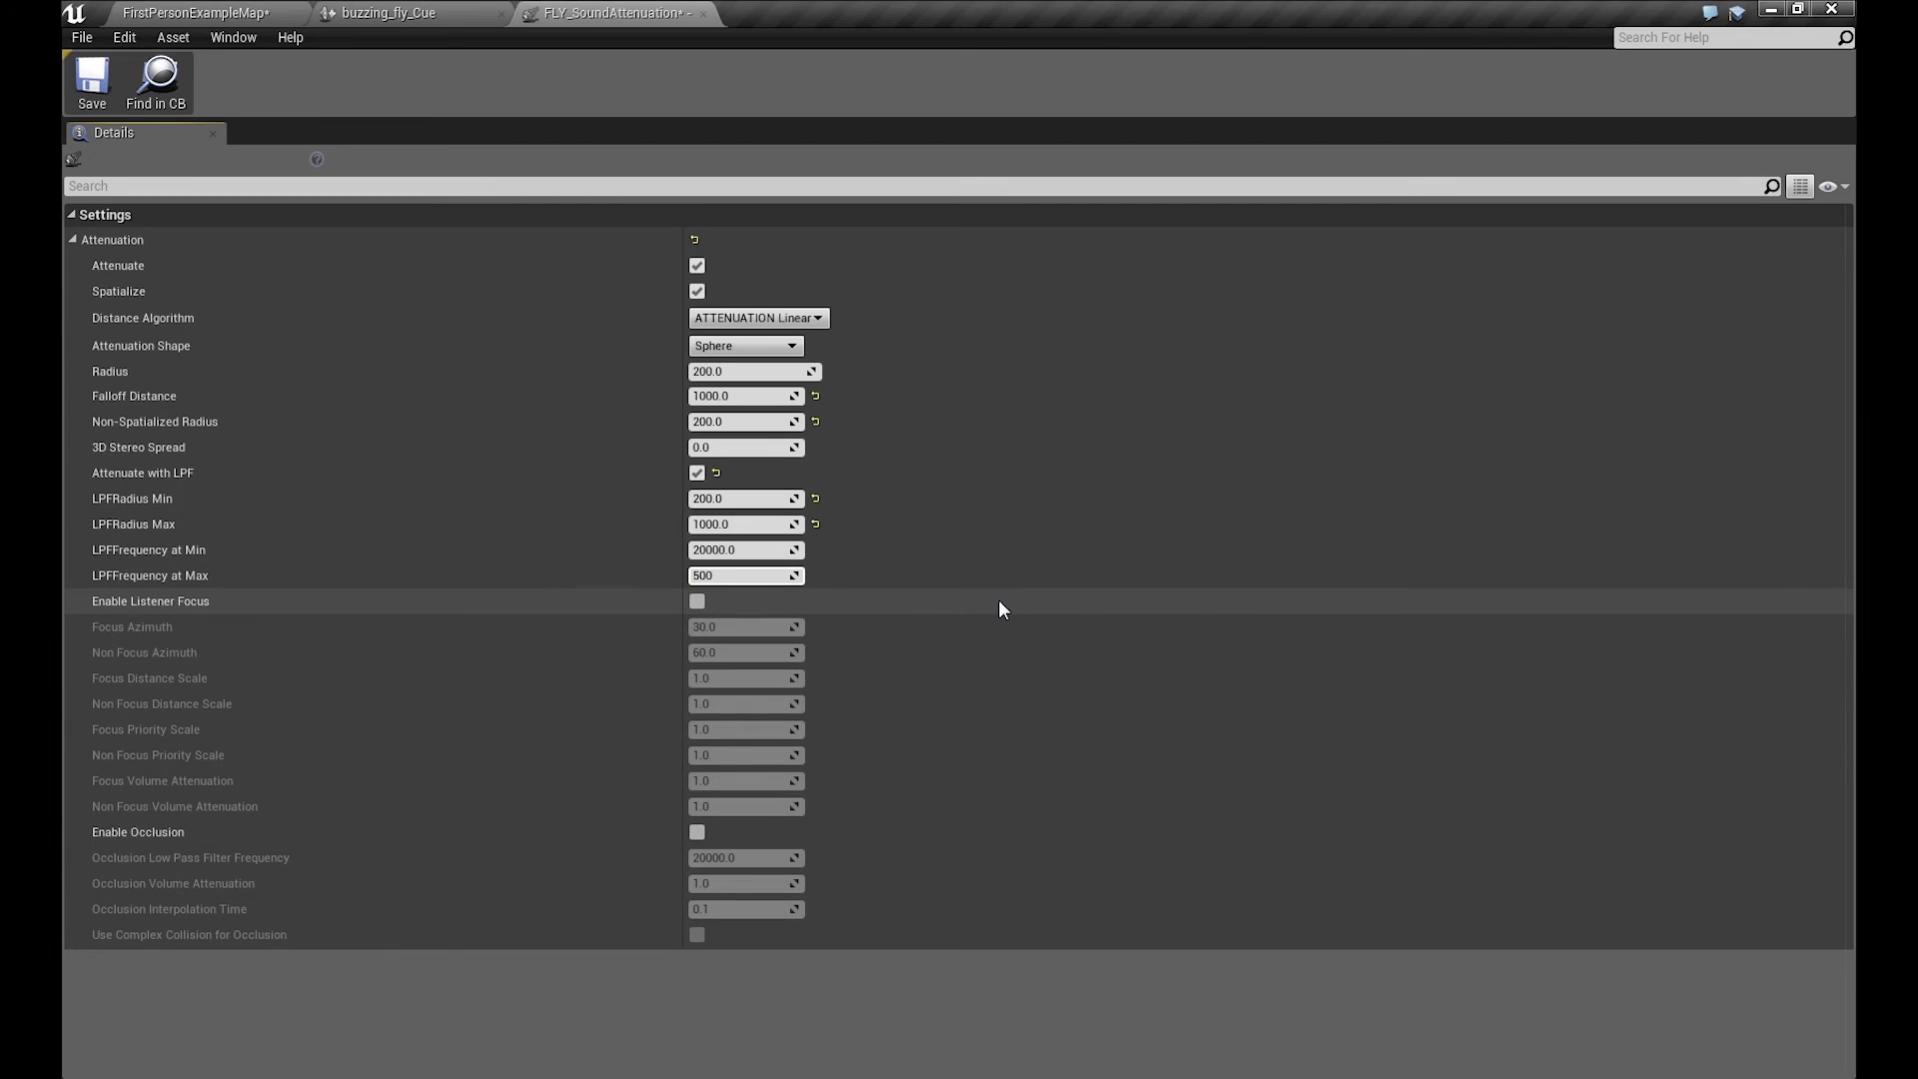
key(Return)
- Set the Falloff Distance of FLY_SoundAttenuation to 1500 and save the asset
click(739, 396)
text(1)
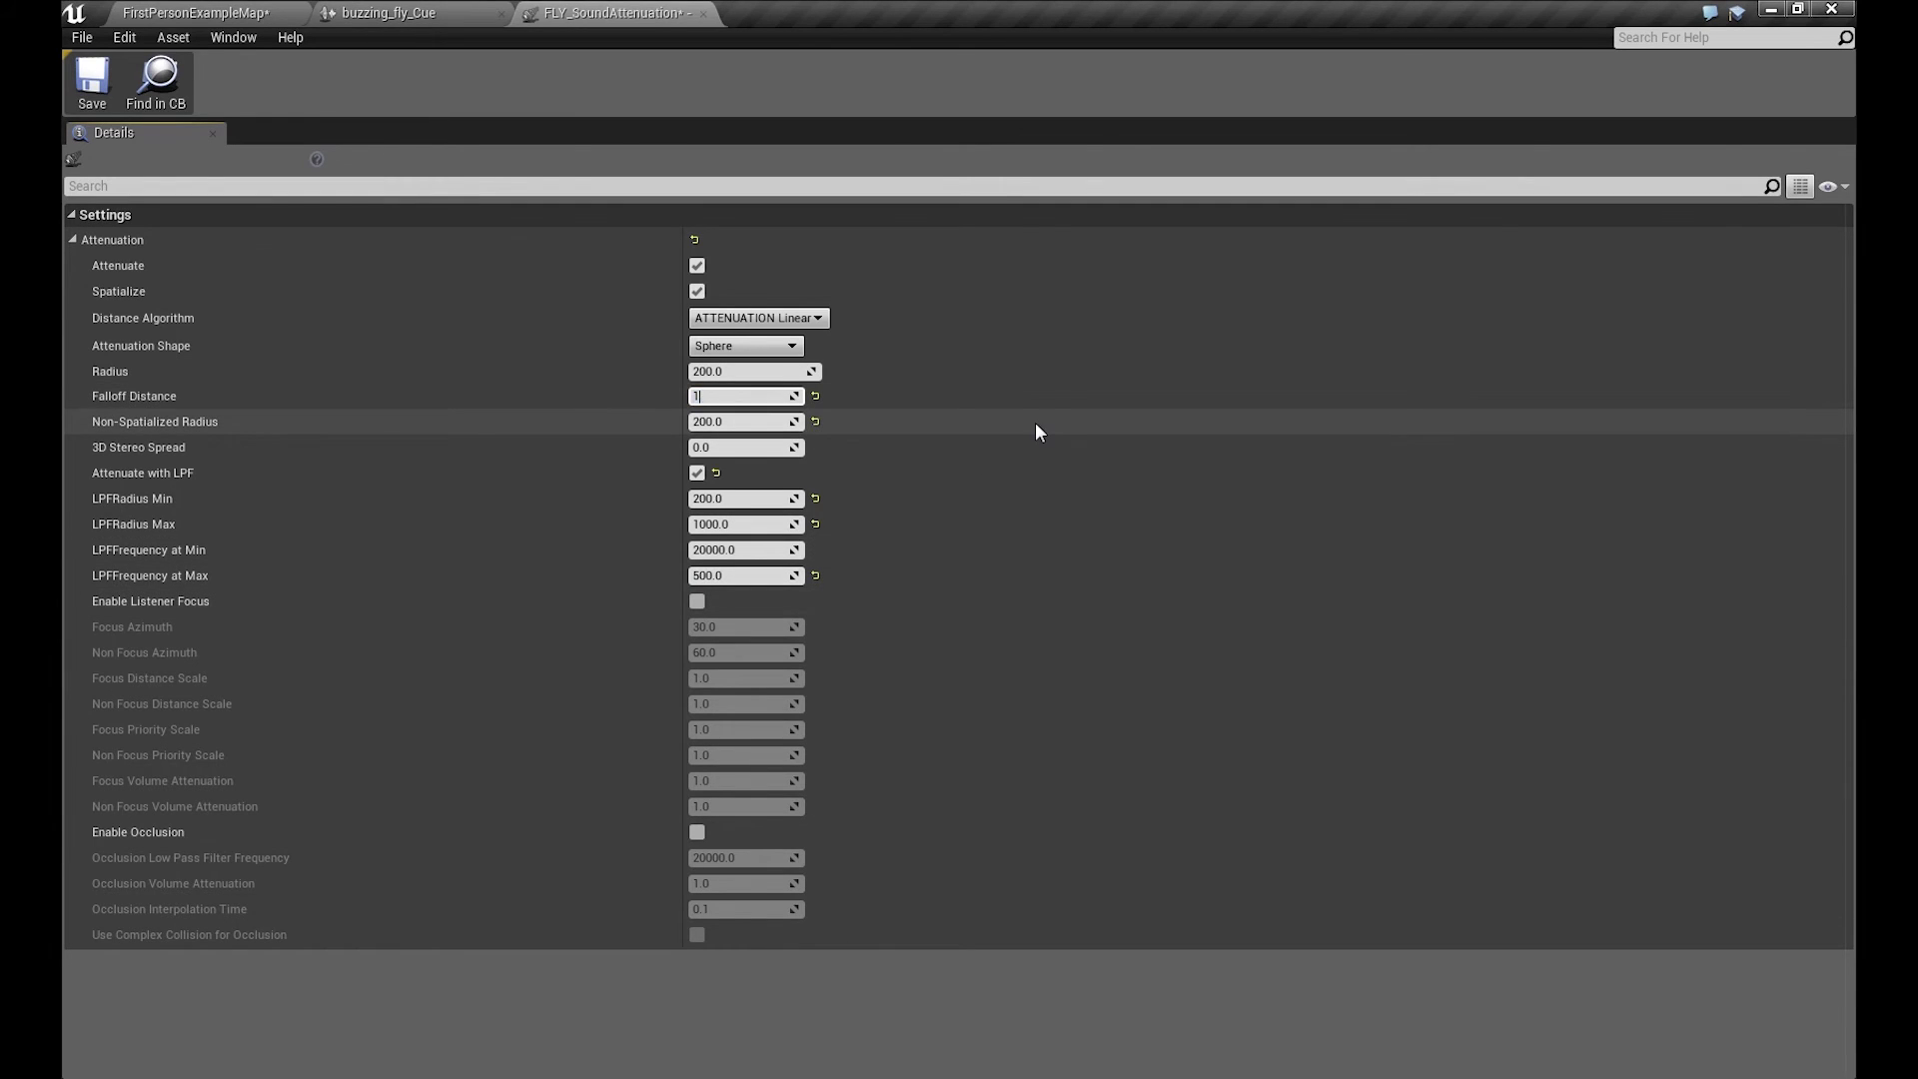
key(Return)
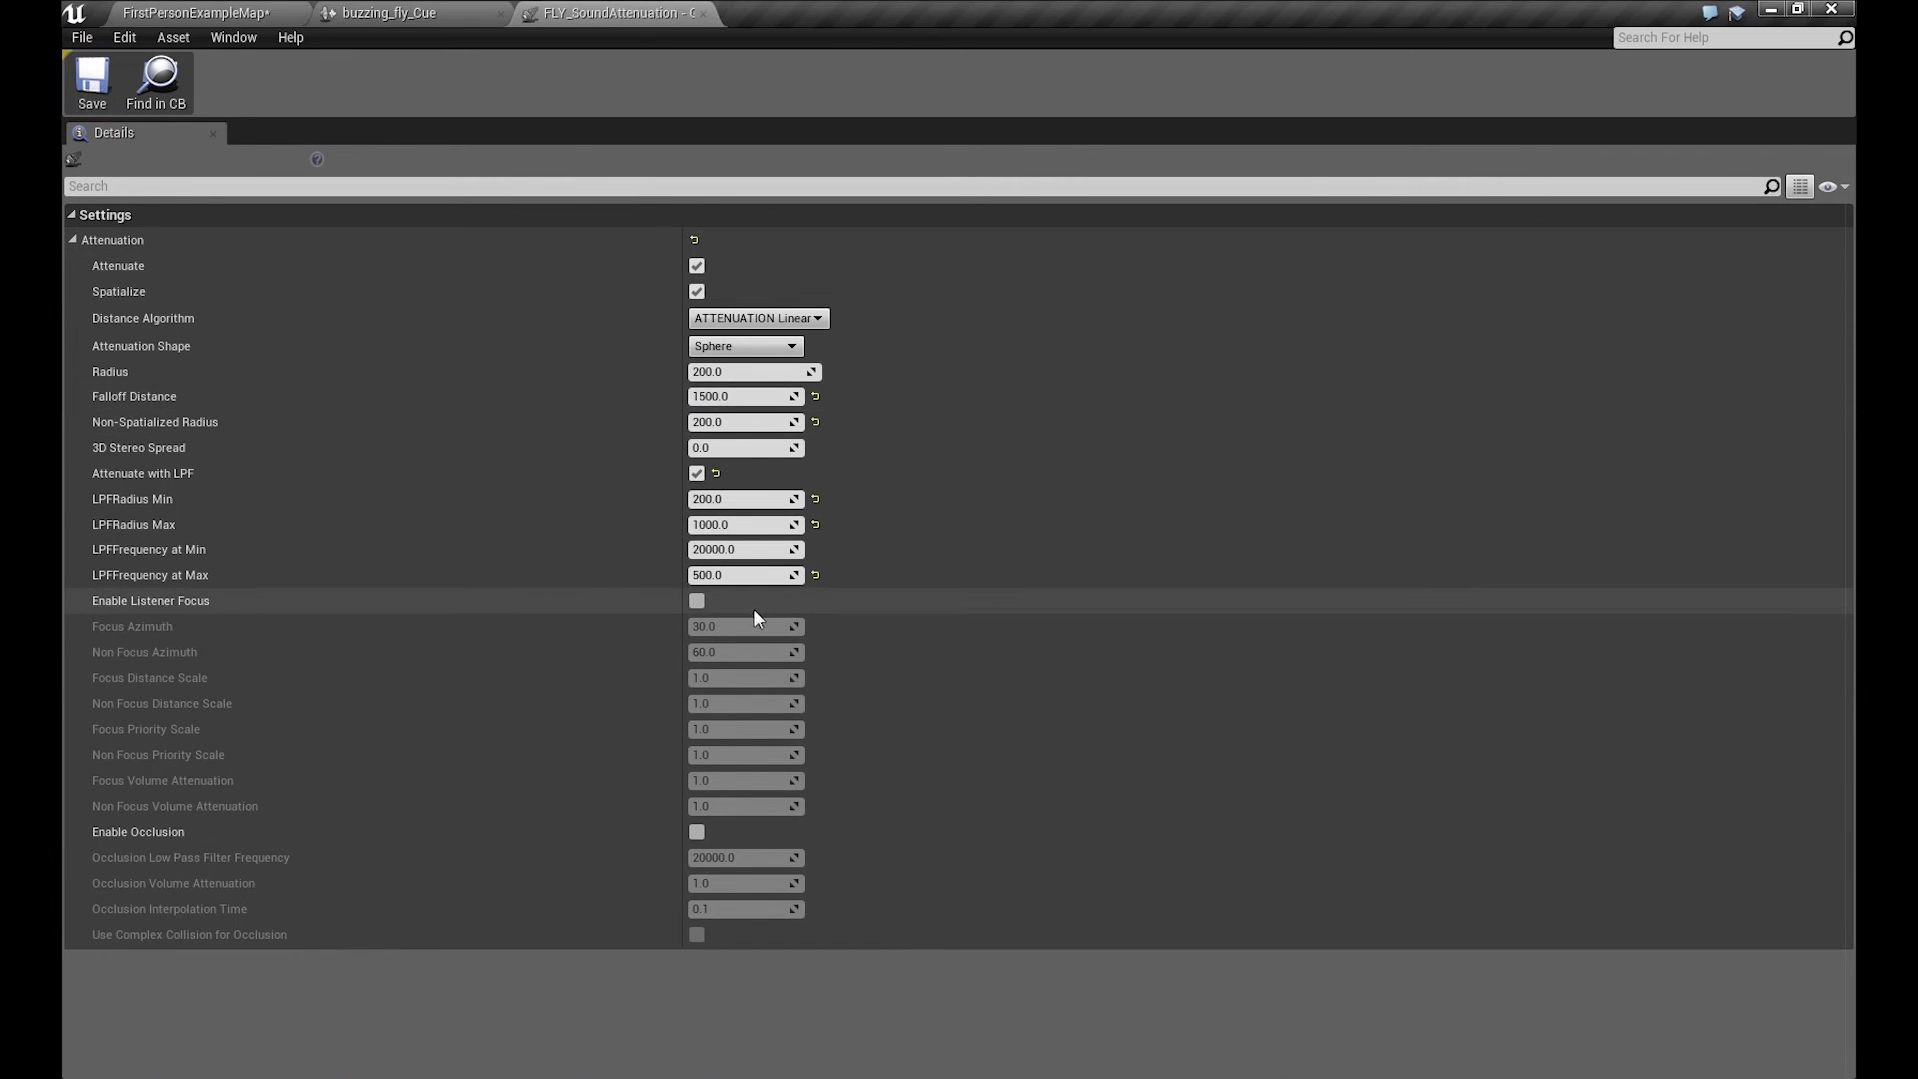
- Play the level, walk up to the fly sound and back away beyond the LPFRadius Max to hear the low-pass filtering
click(203, 12)
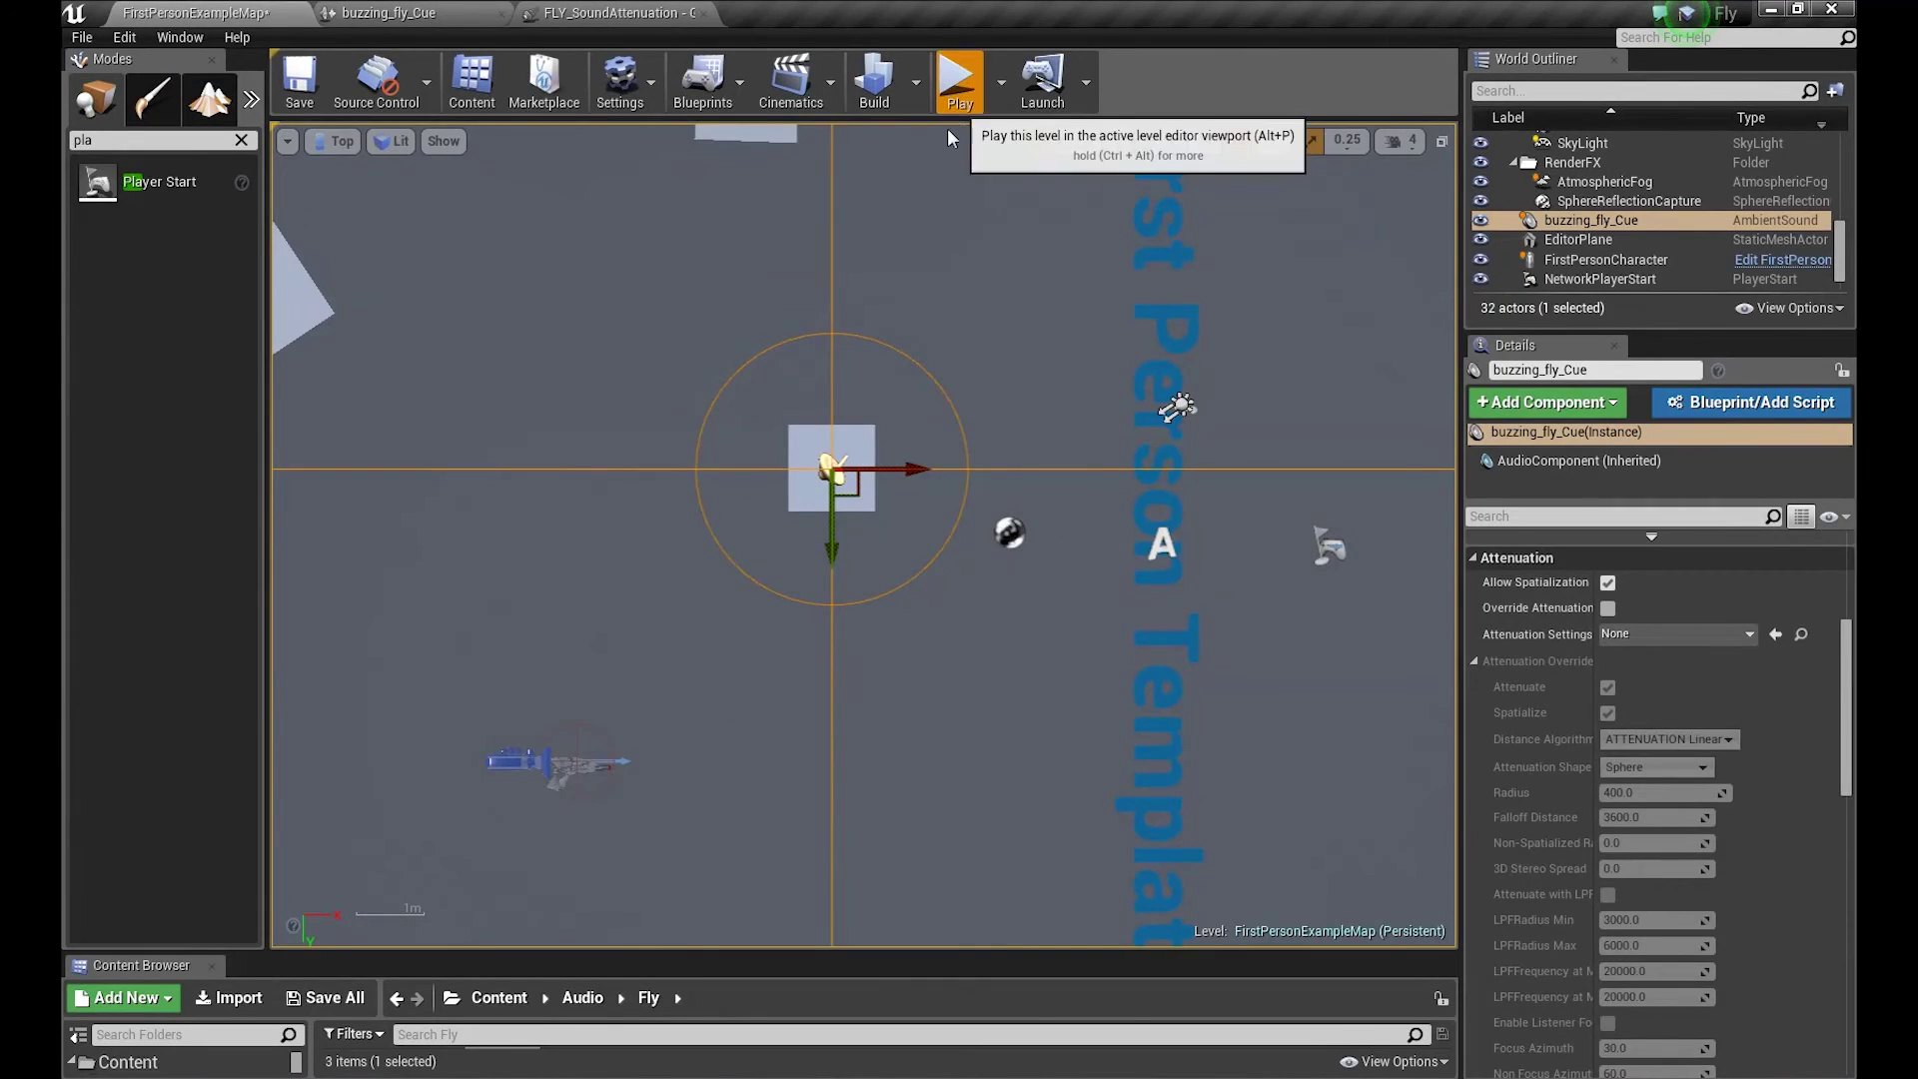
click(957, 80)
key(w)
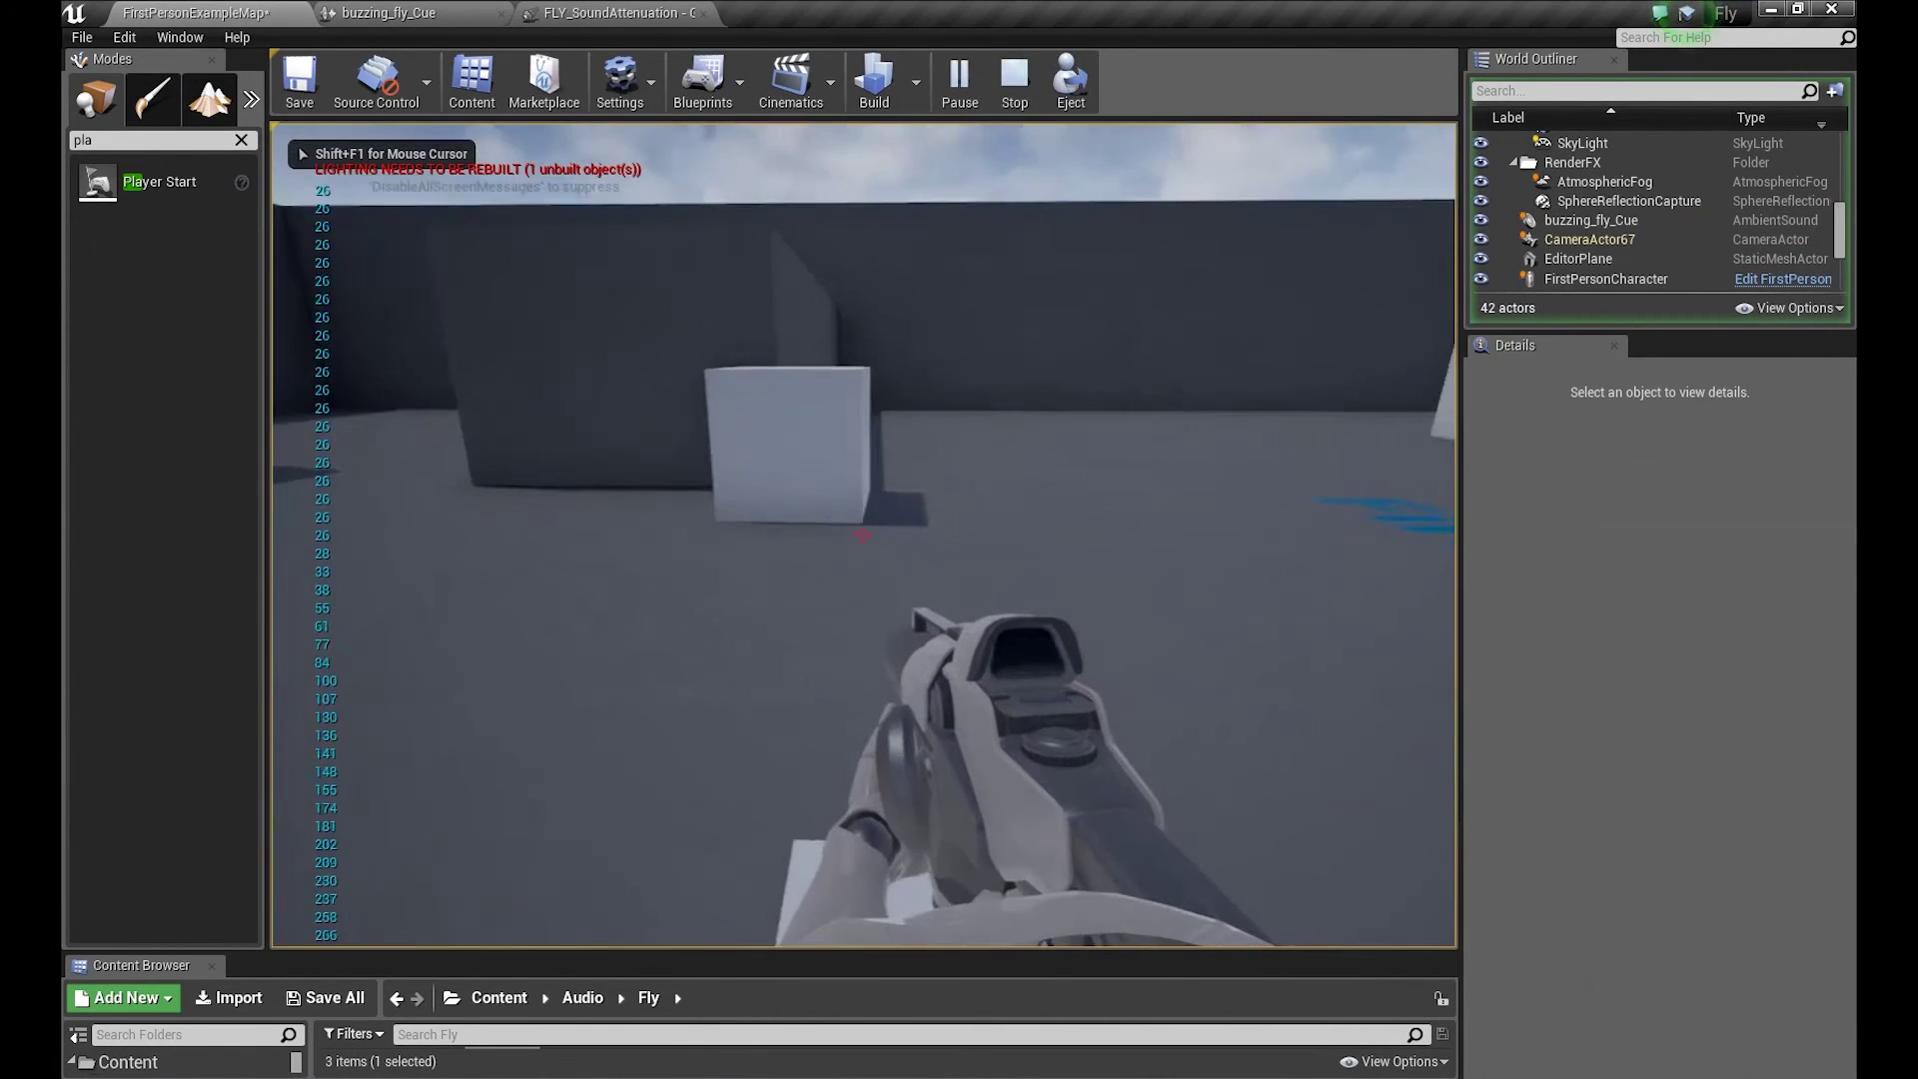
key(s)
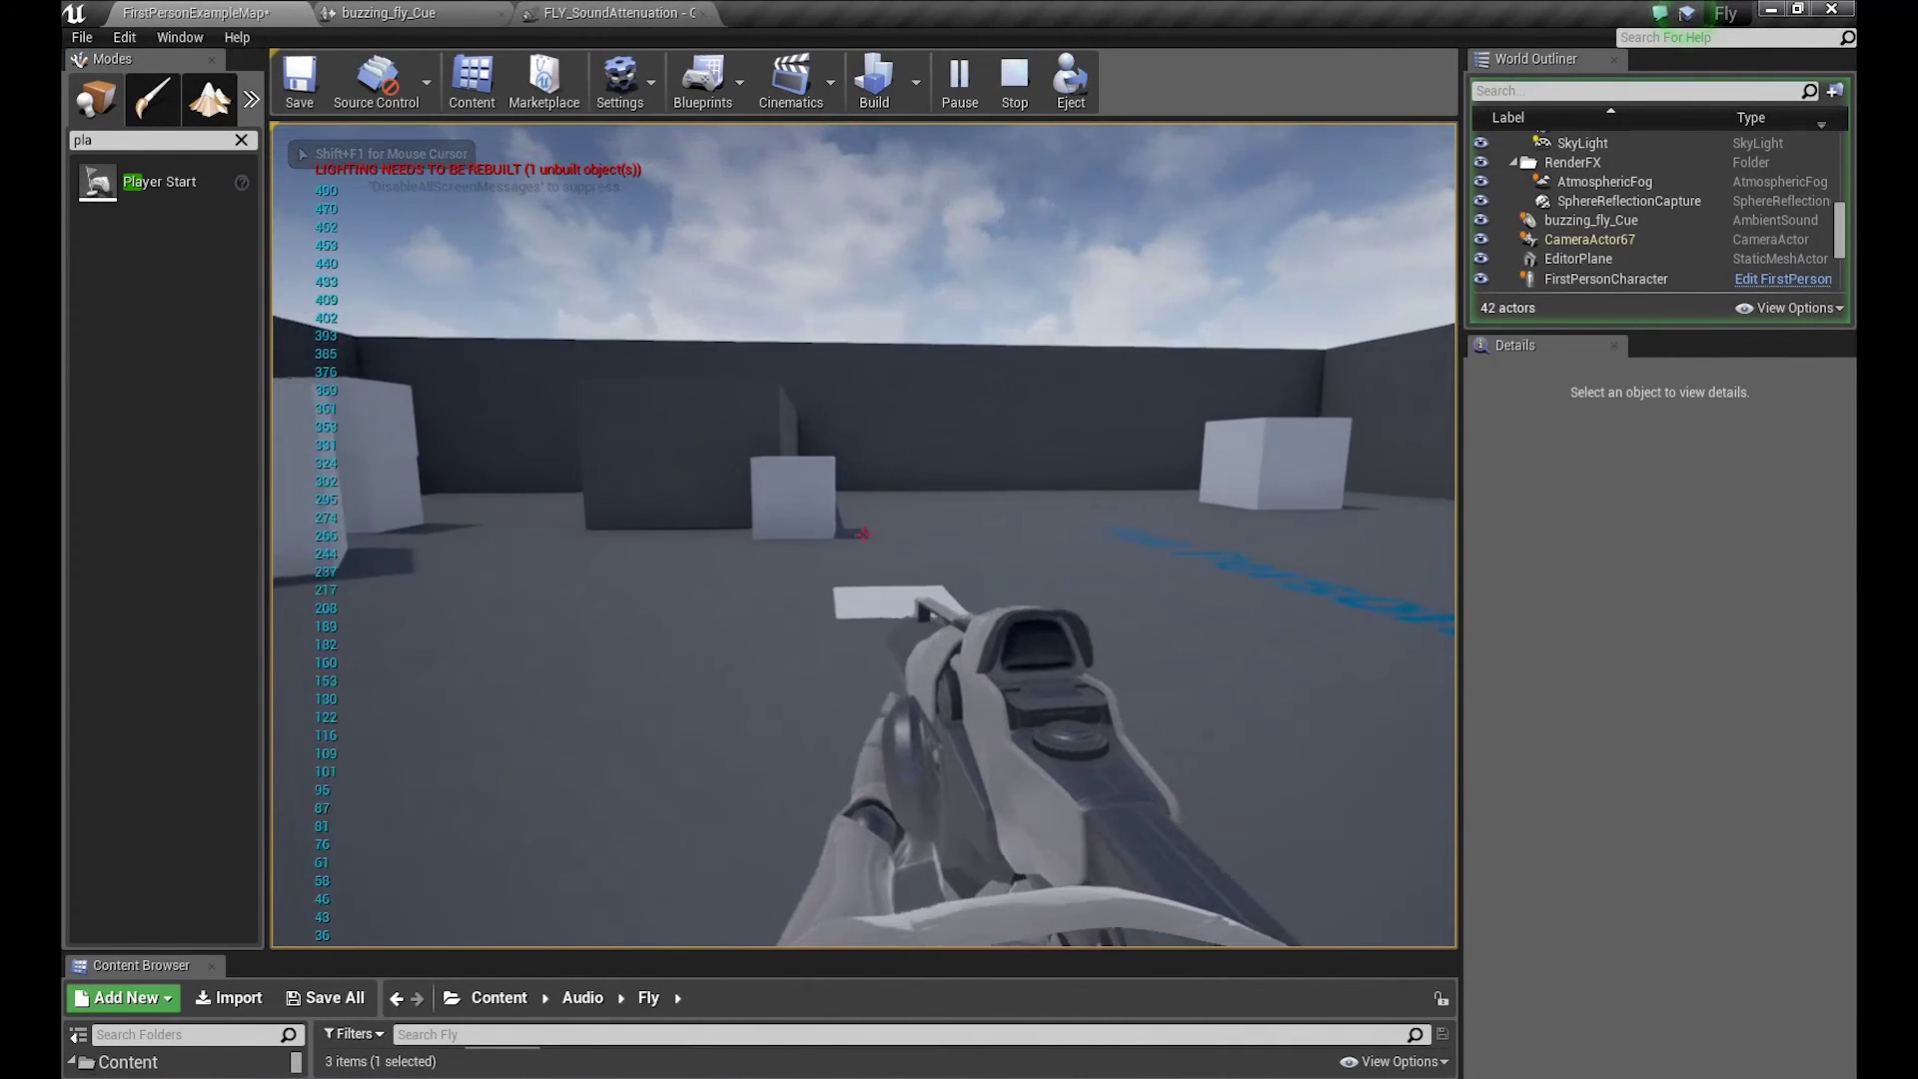
key(s)
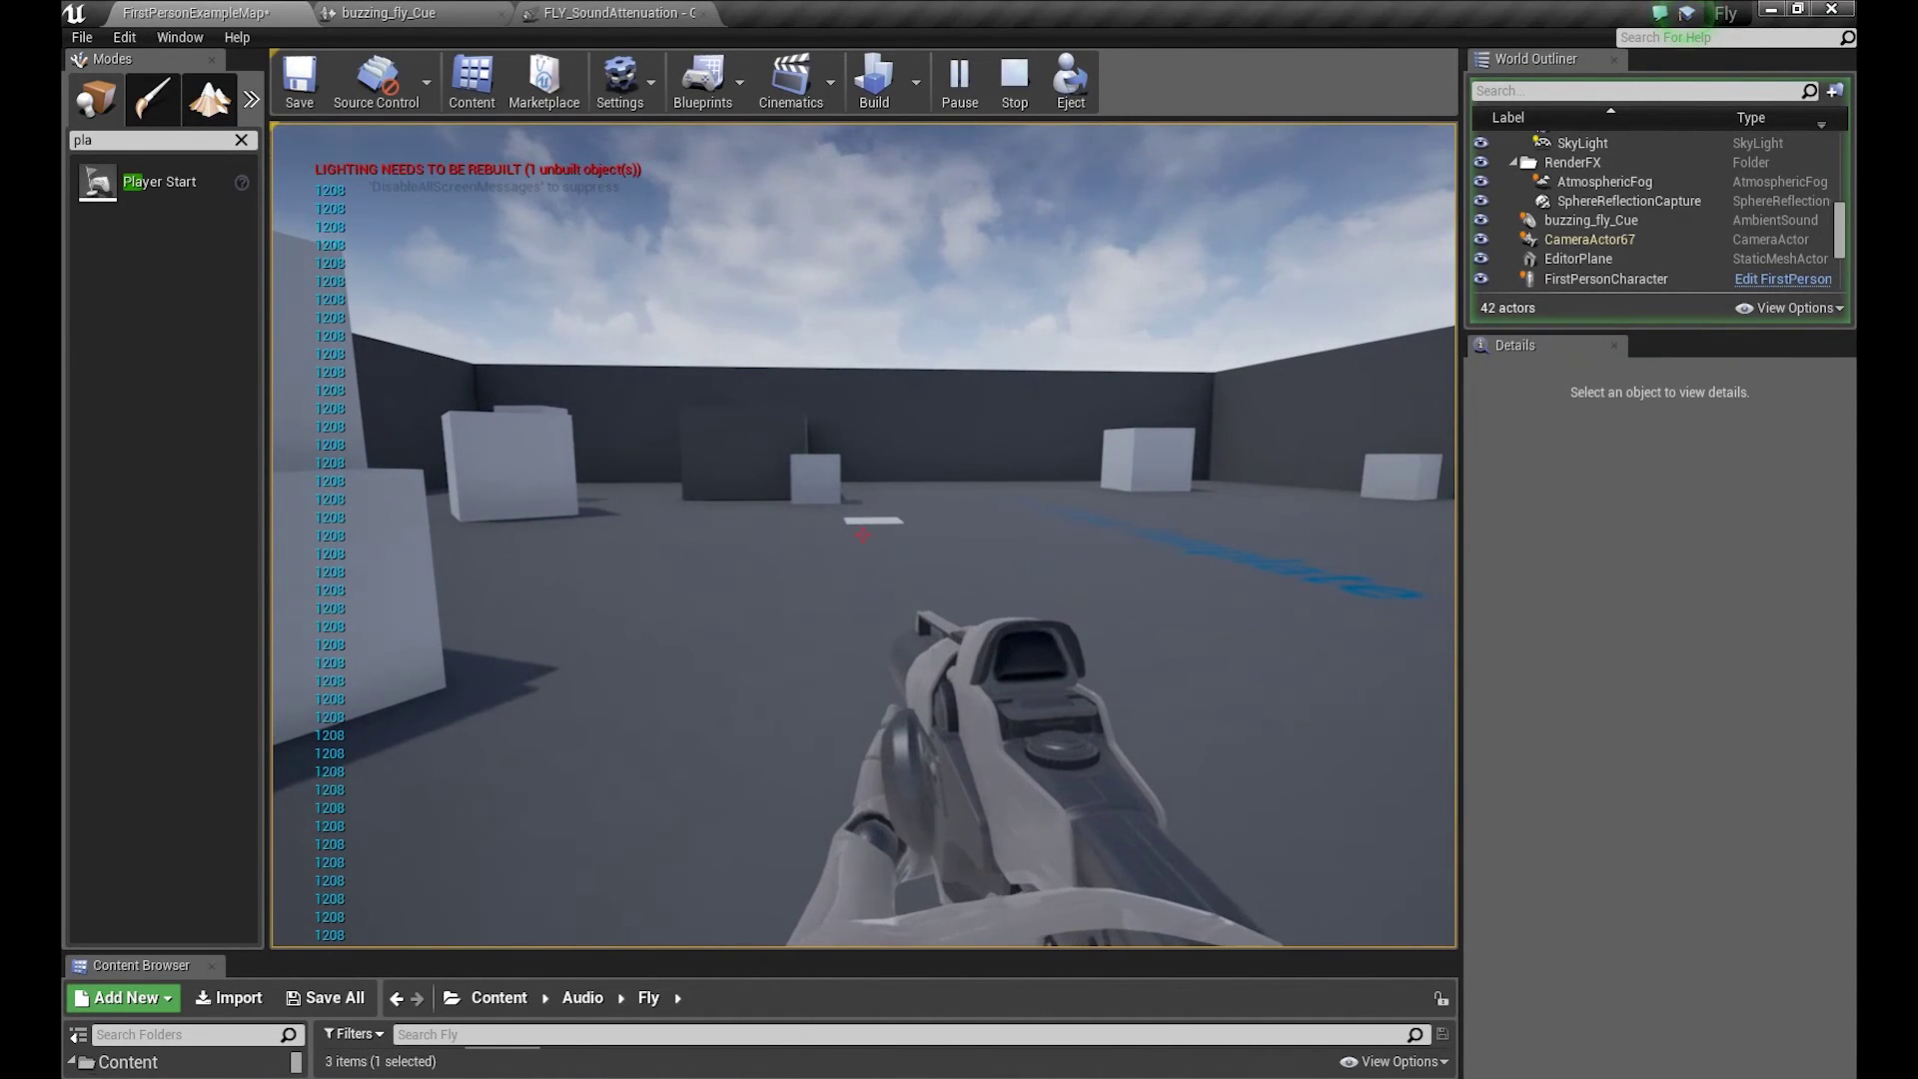
- Walk from beyond the LPFRadius Max to the fly sound's source, strafing on the way, to hear the low-pass filter open up
key(w)
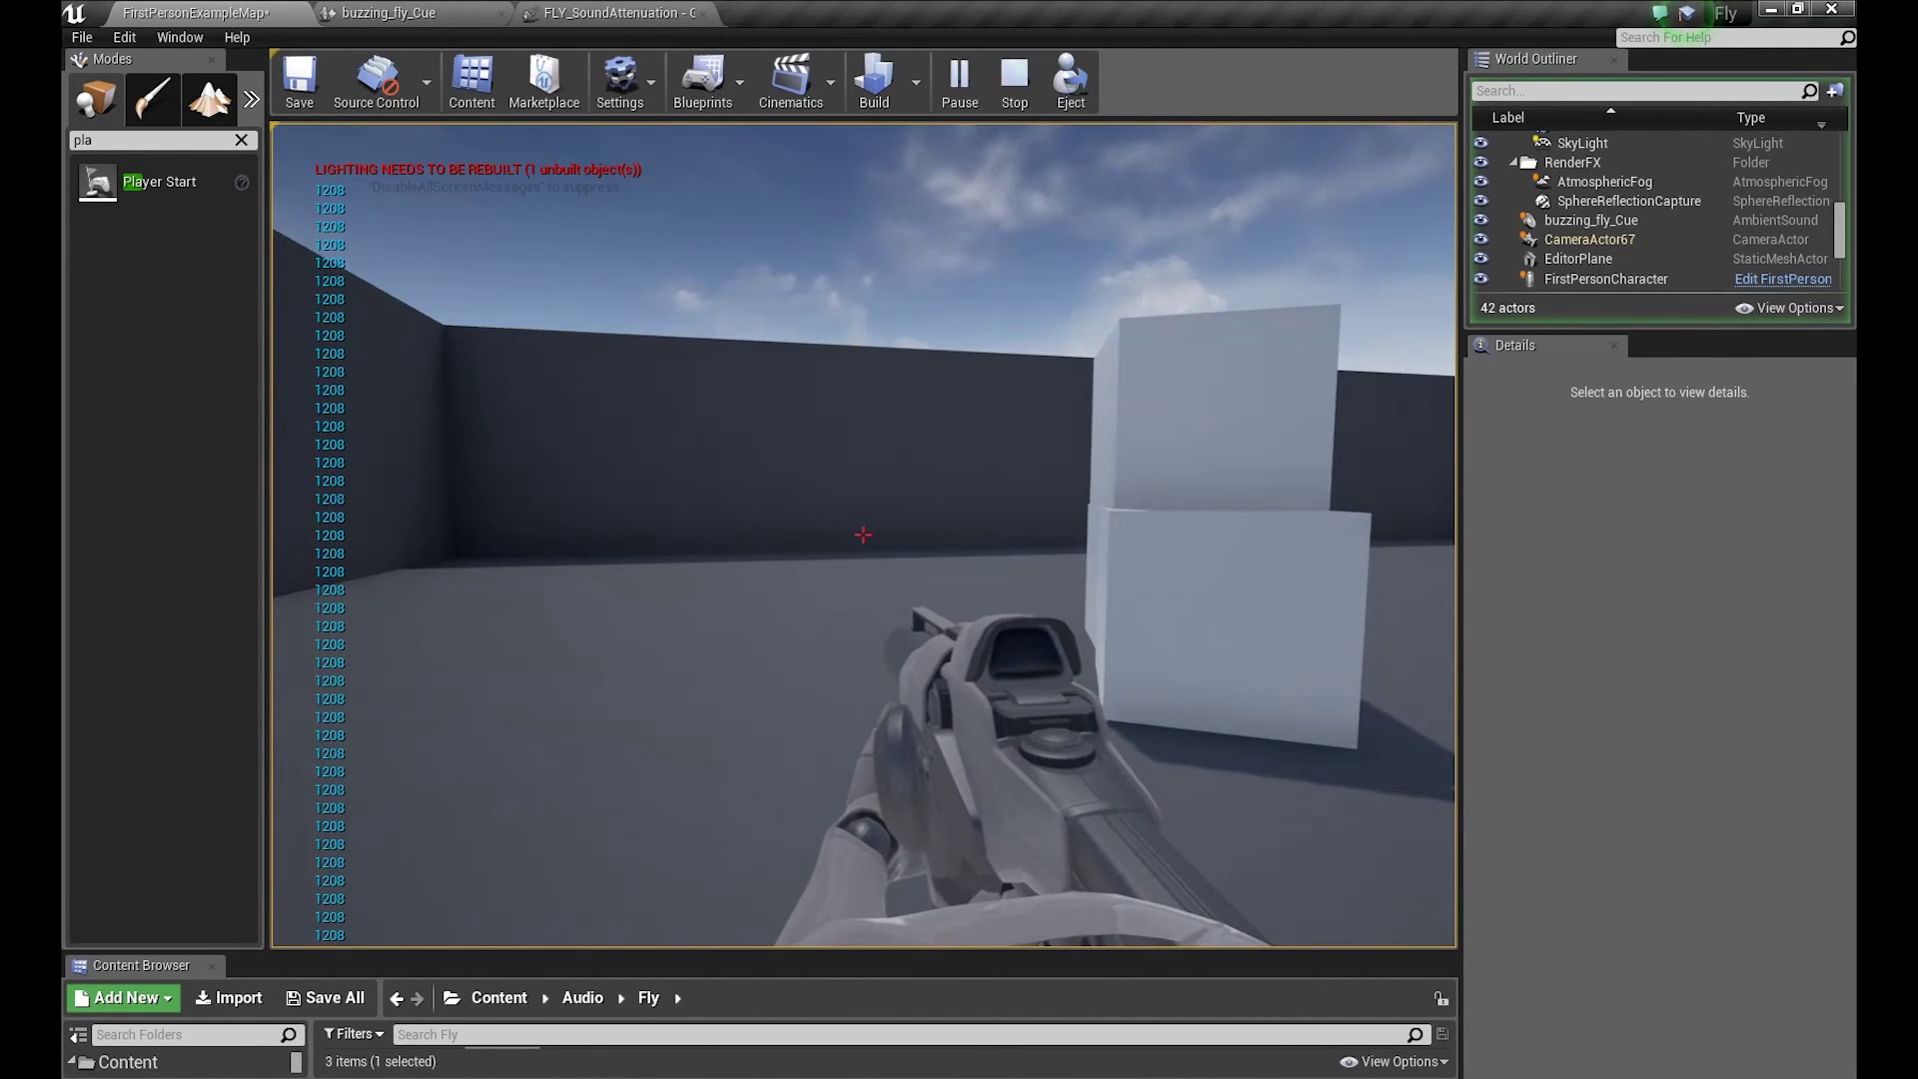
key(d)
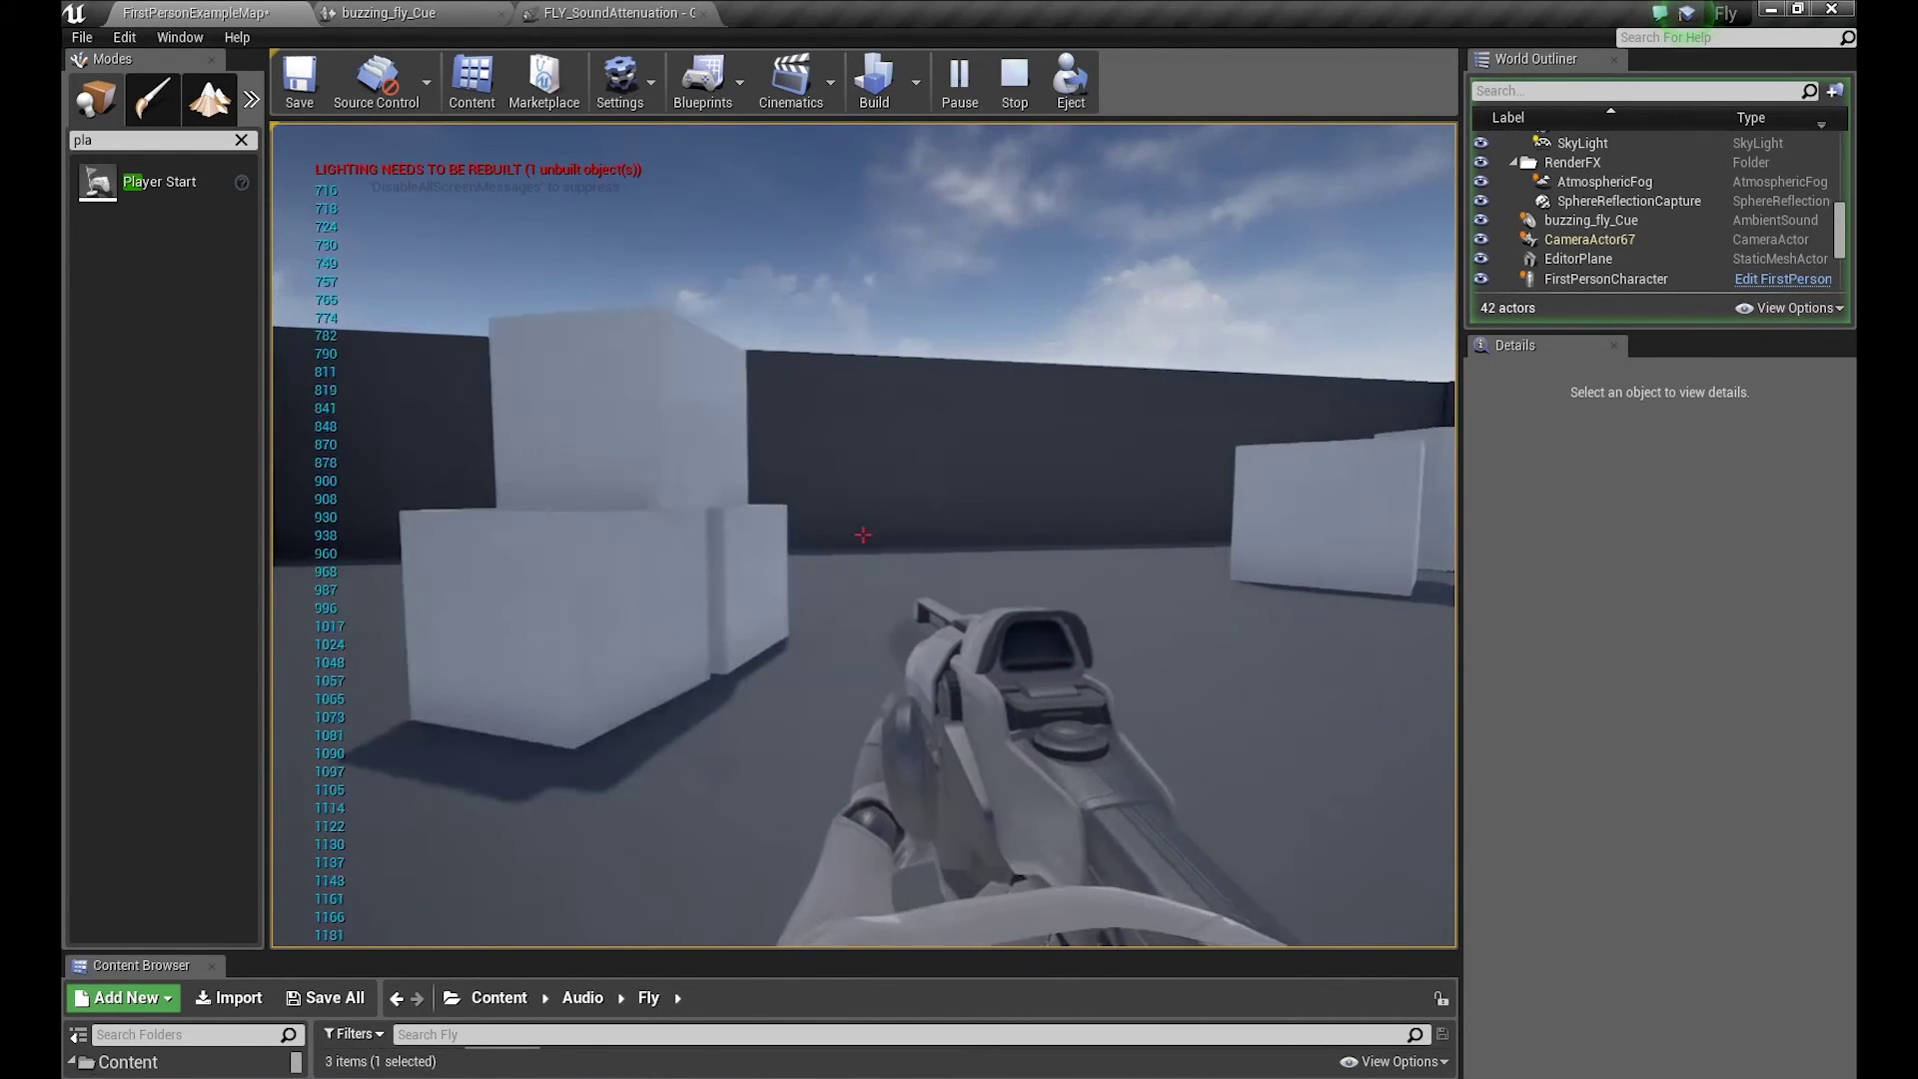
key(a)
key(d)
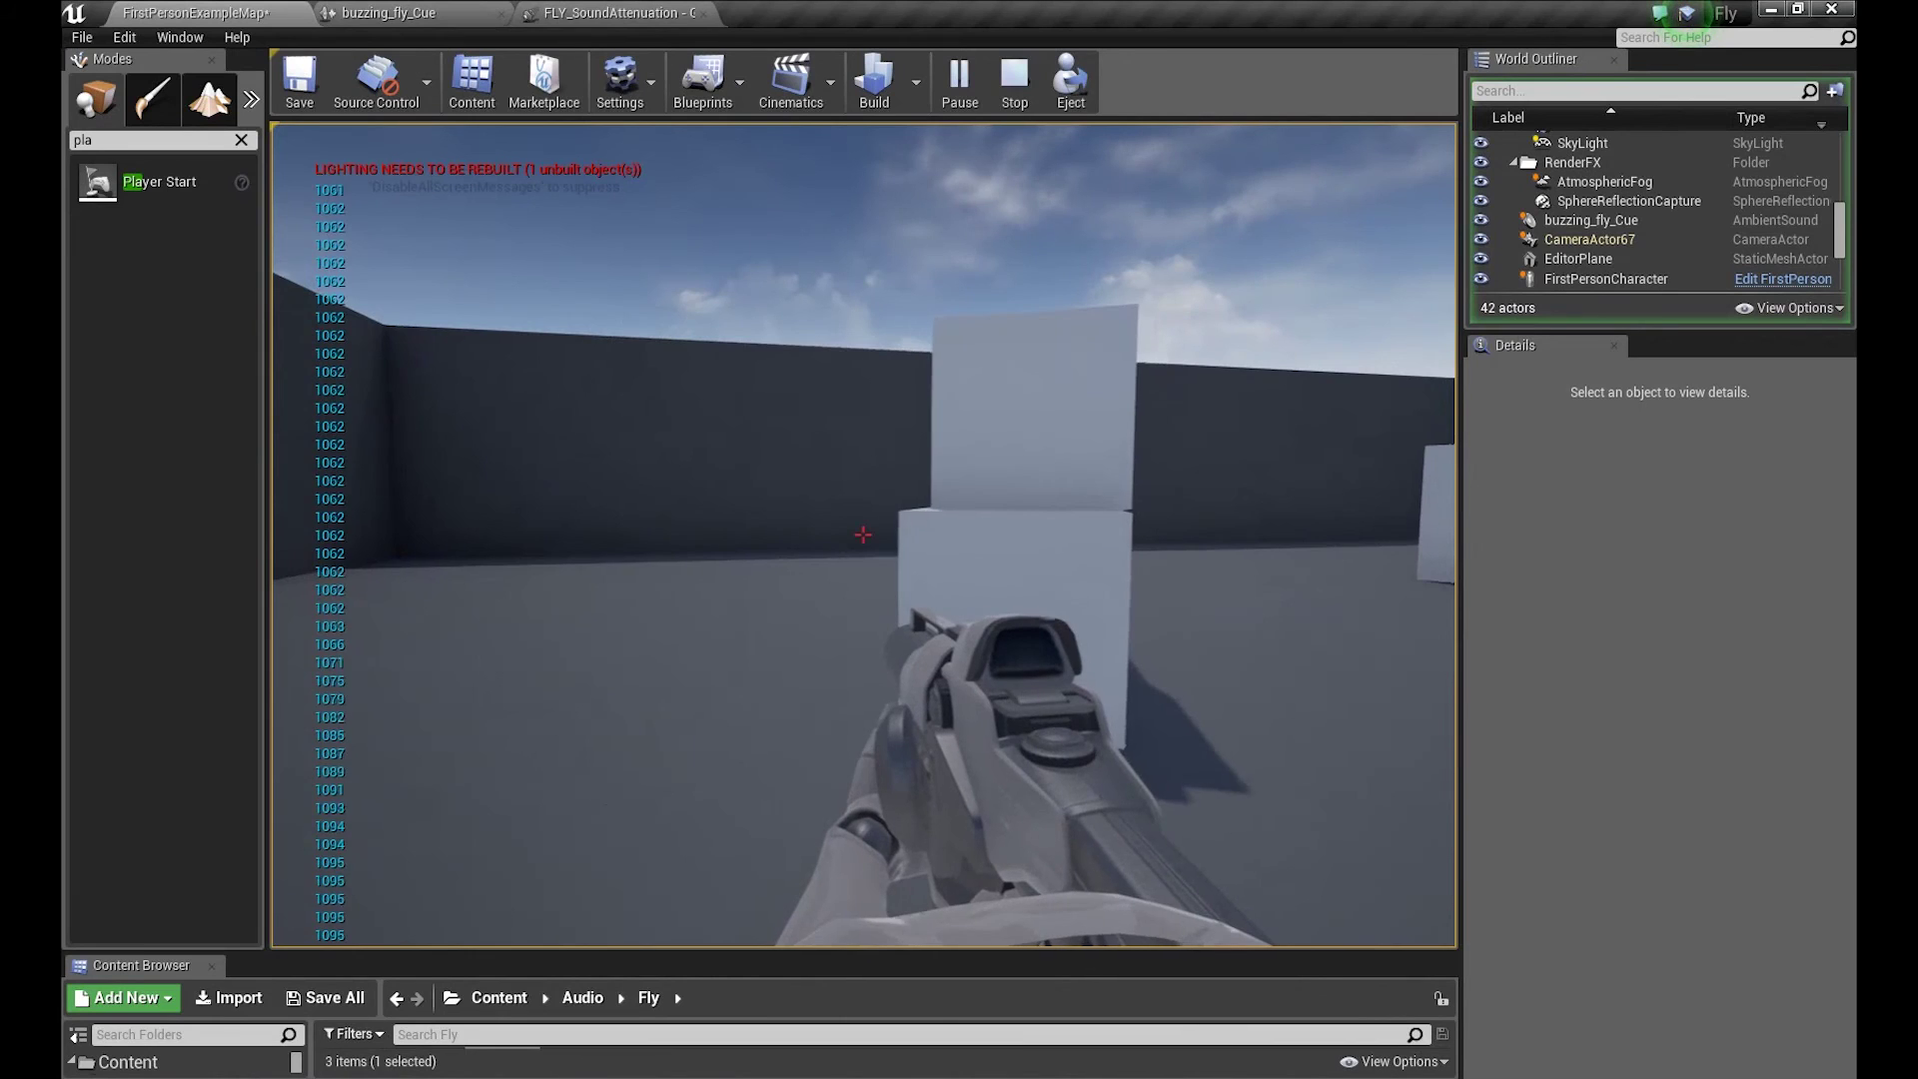
key(d)
key(d)
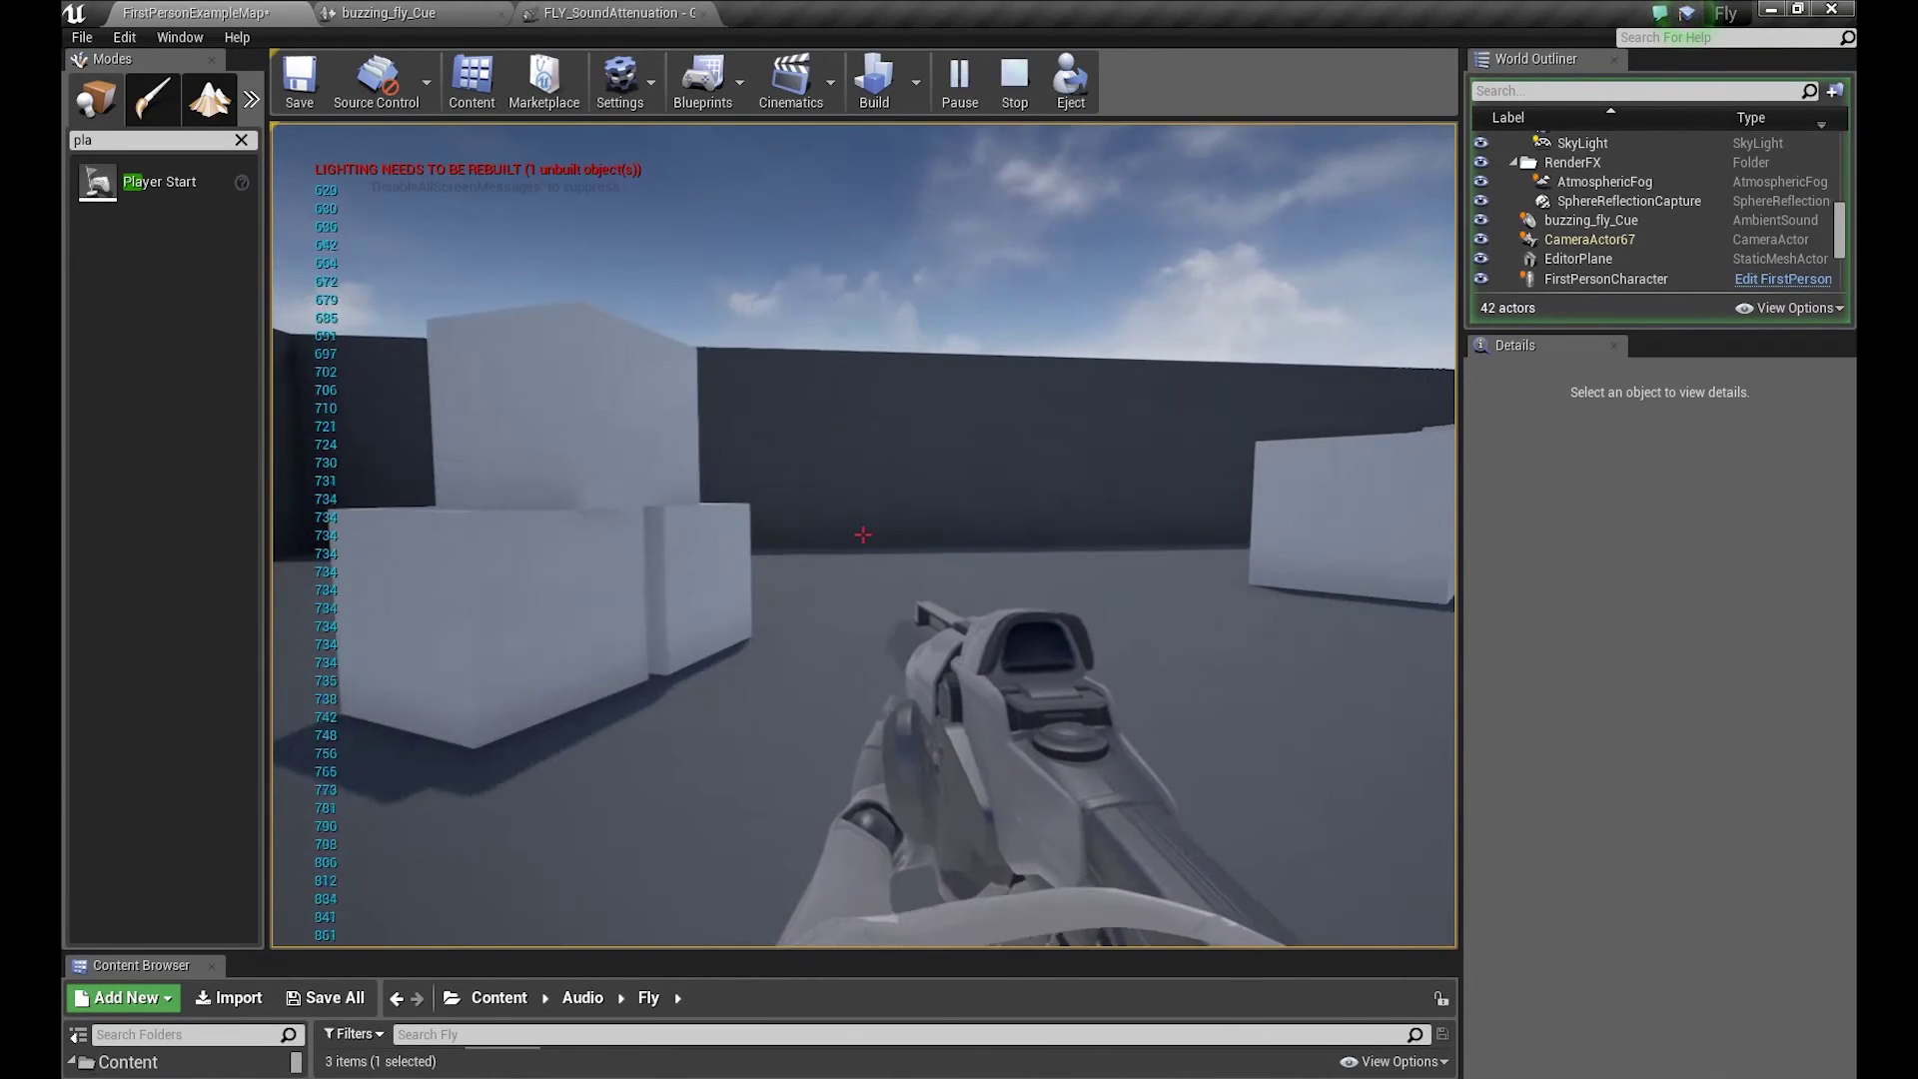
key(d)
key(d)
key(d)
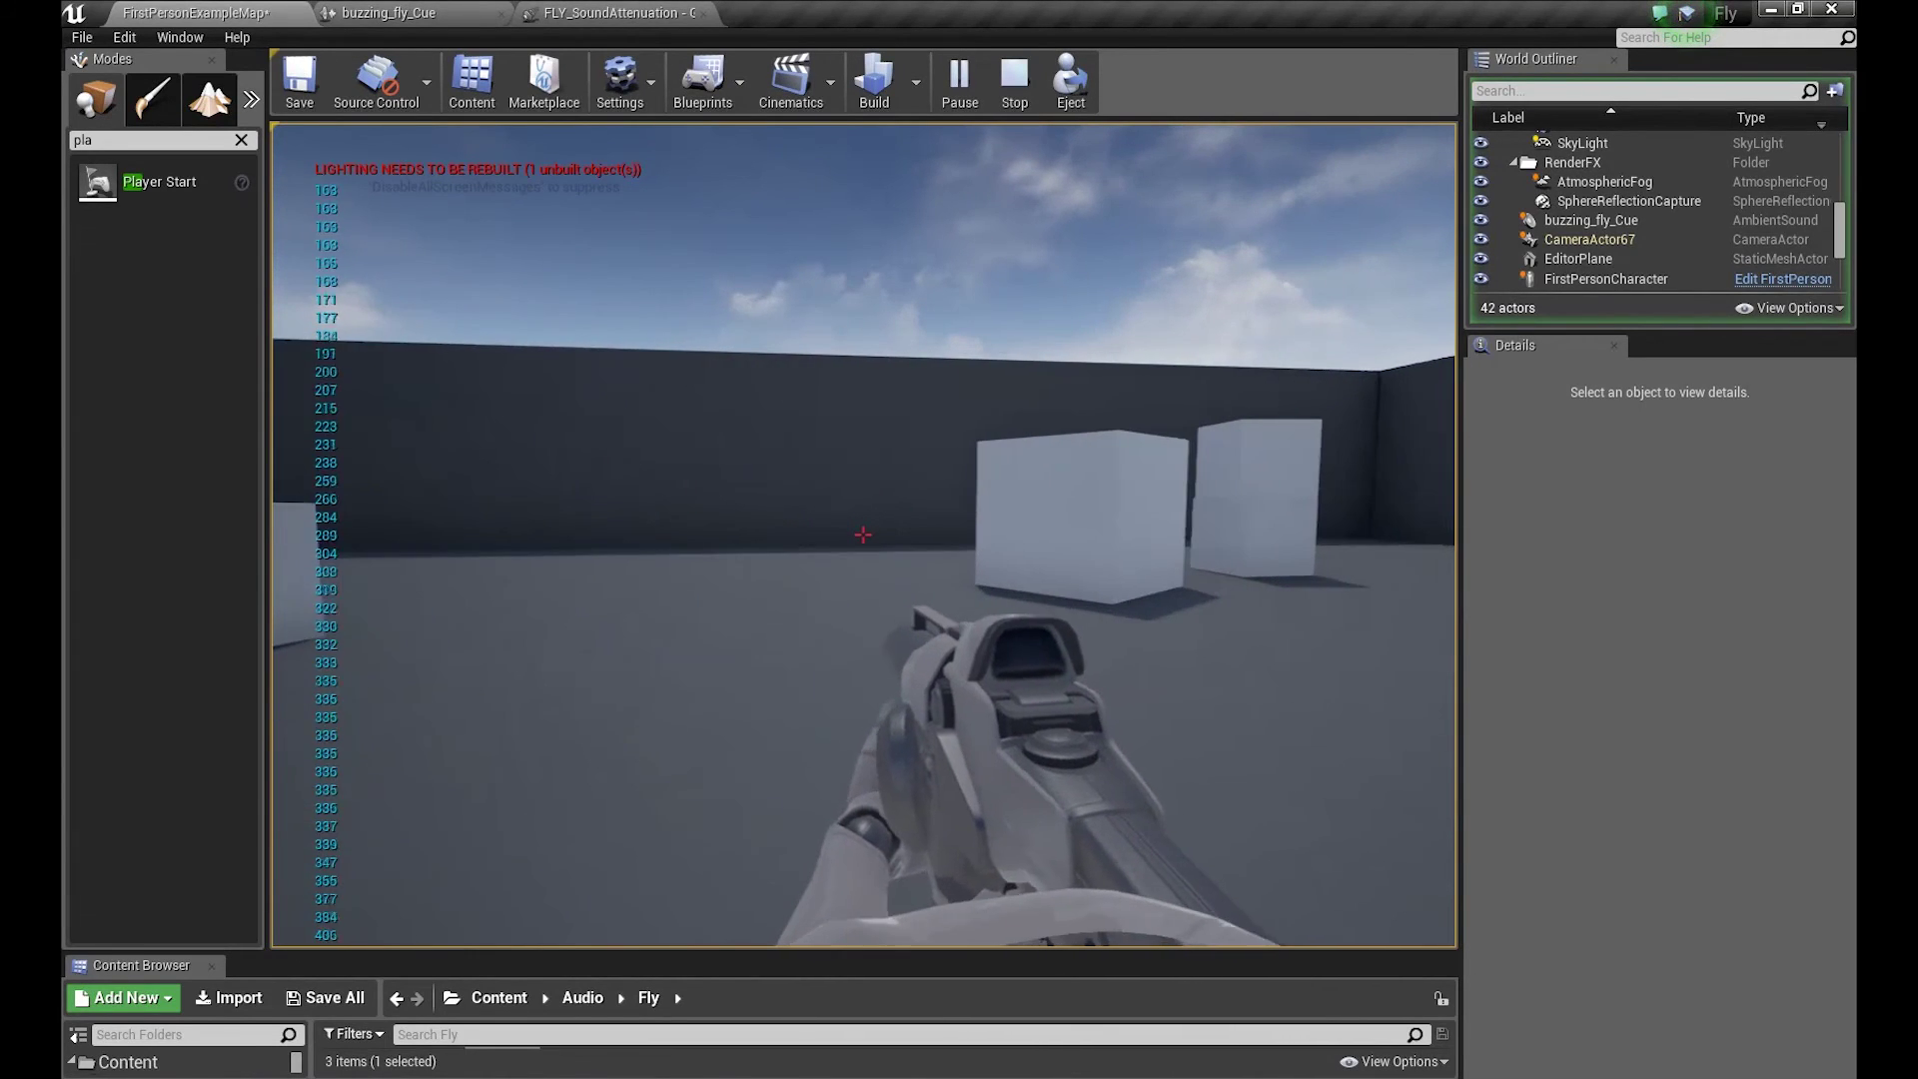
key(d)
key(d)
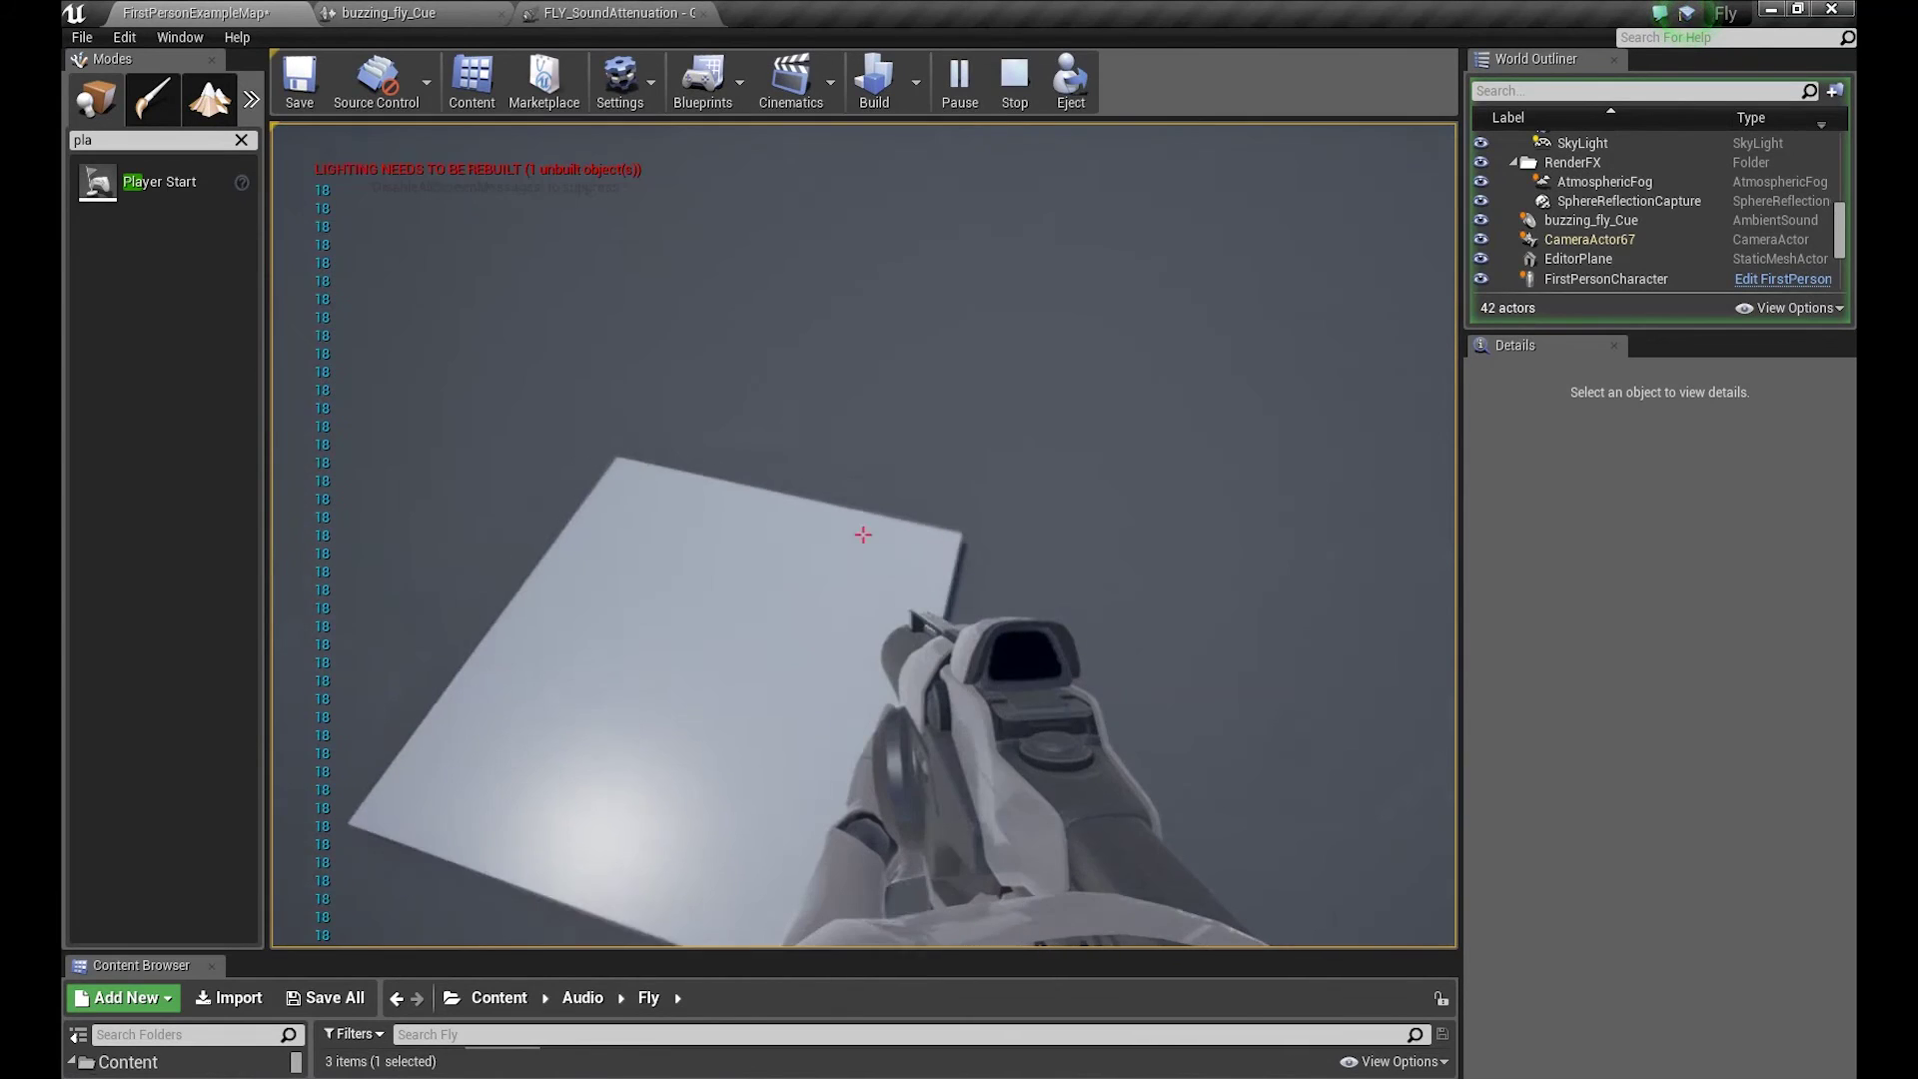
- Back away from the fly sound past the LPFRadius Max, approach it again and end the playtest
key(s)
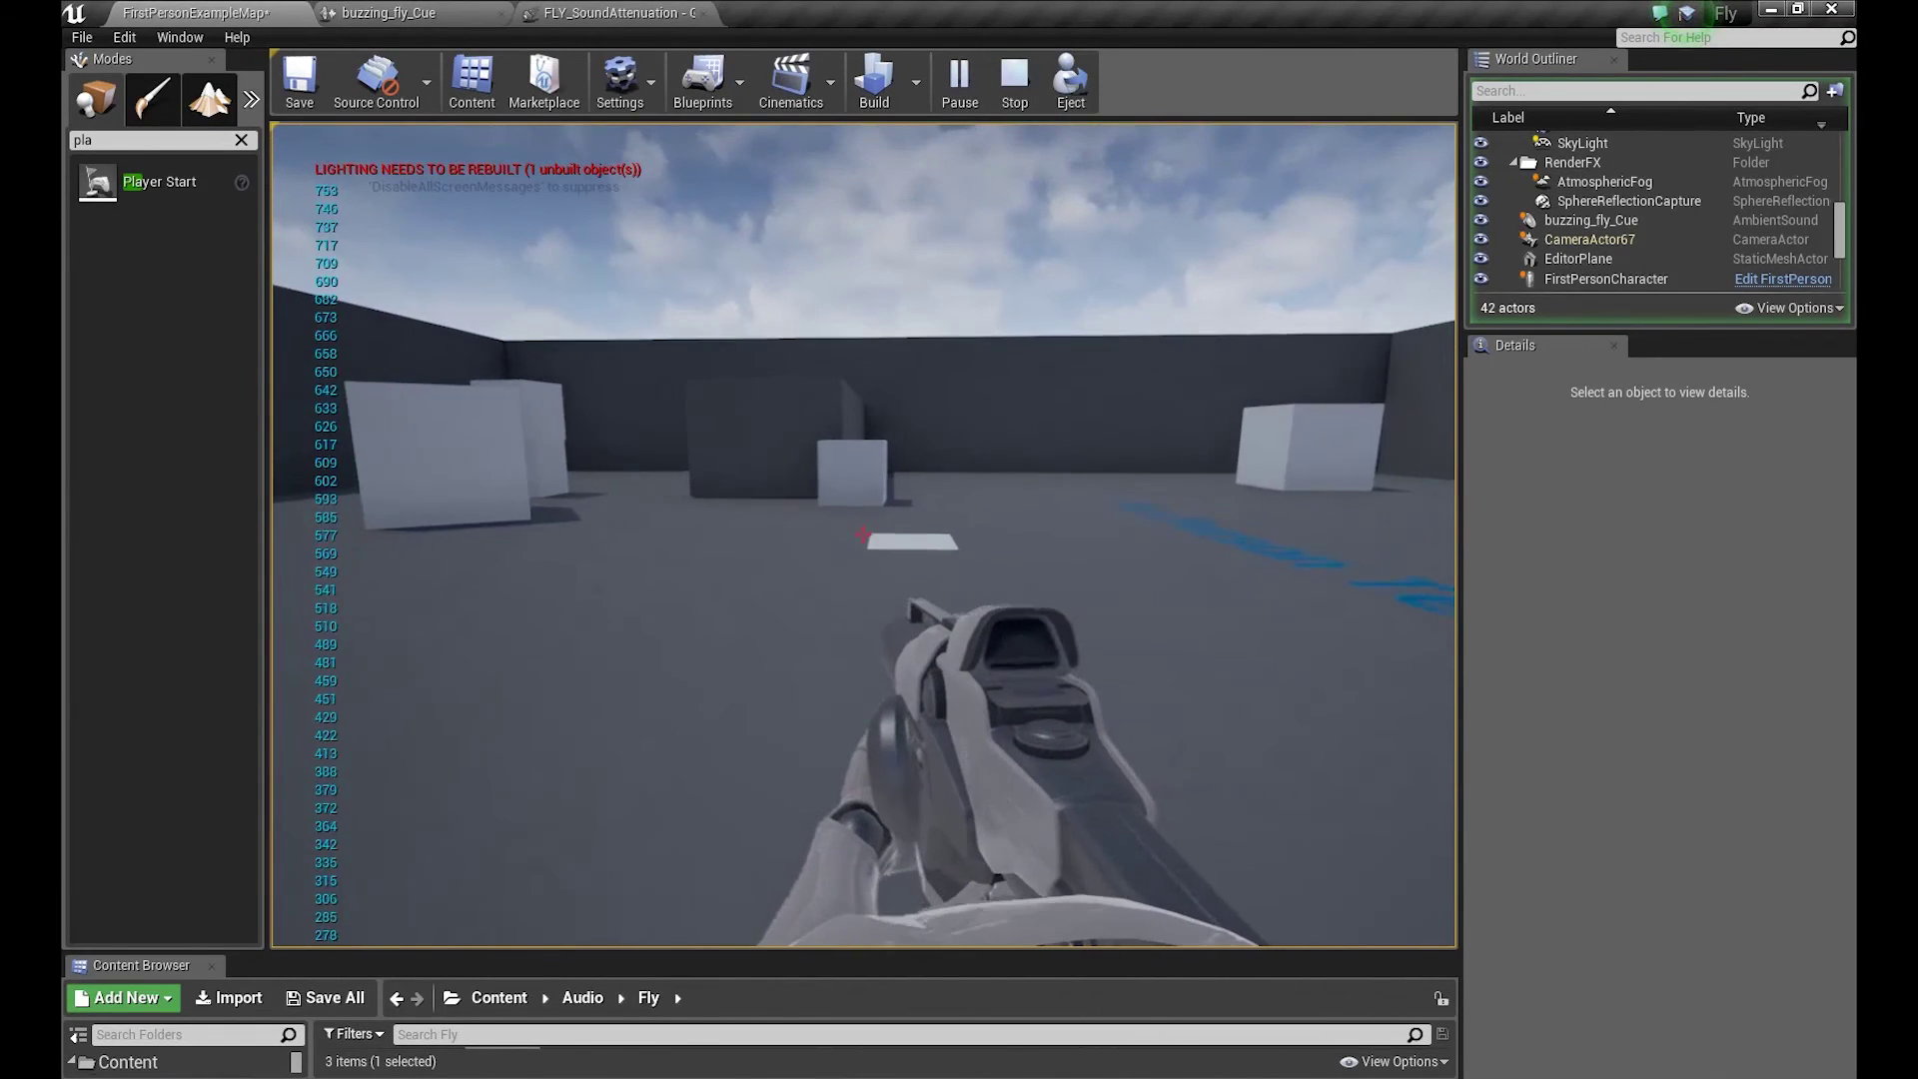
key(s)
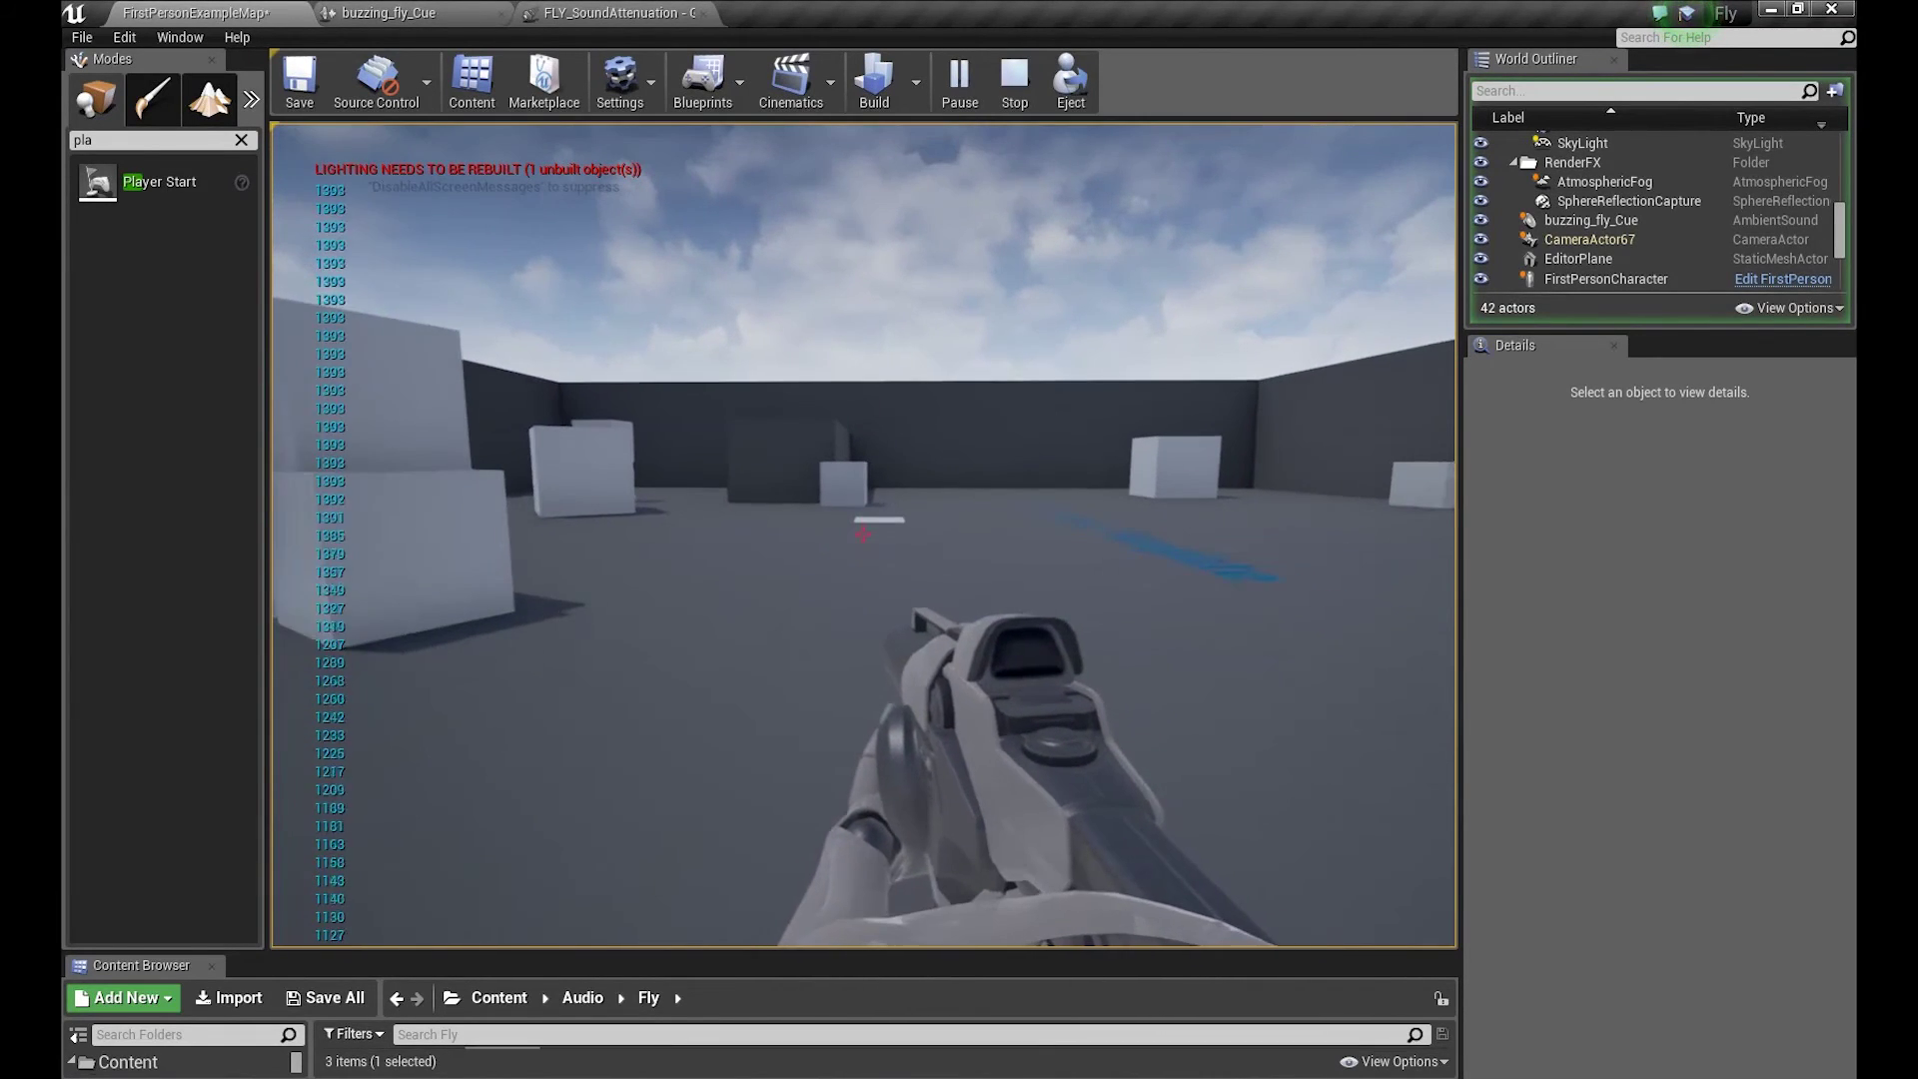
key(w)
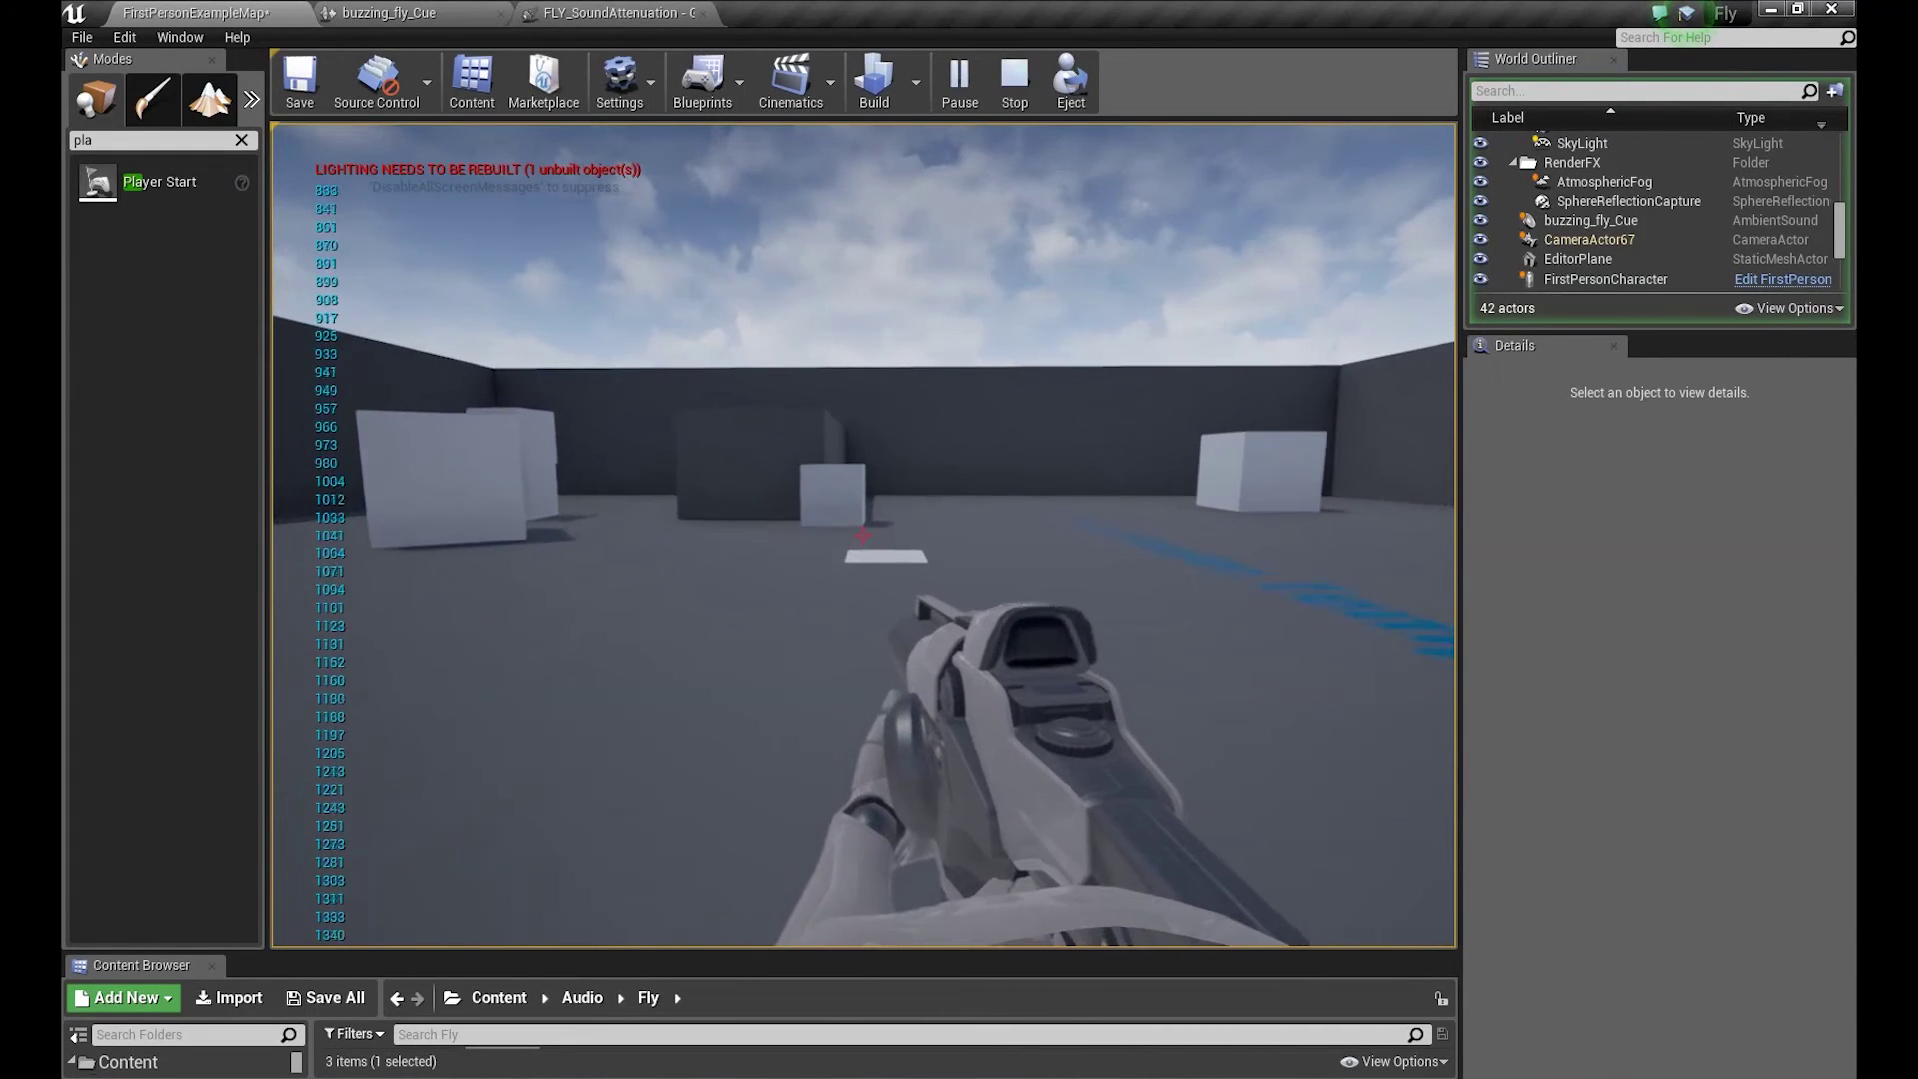
key(w)
key(Escape)
- Set the LPFFrequency at Max of FLY_SoundAttenuation to 1000
click(631, 12)
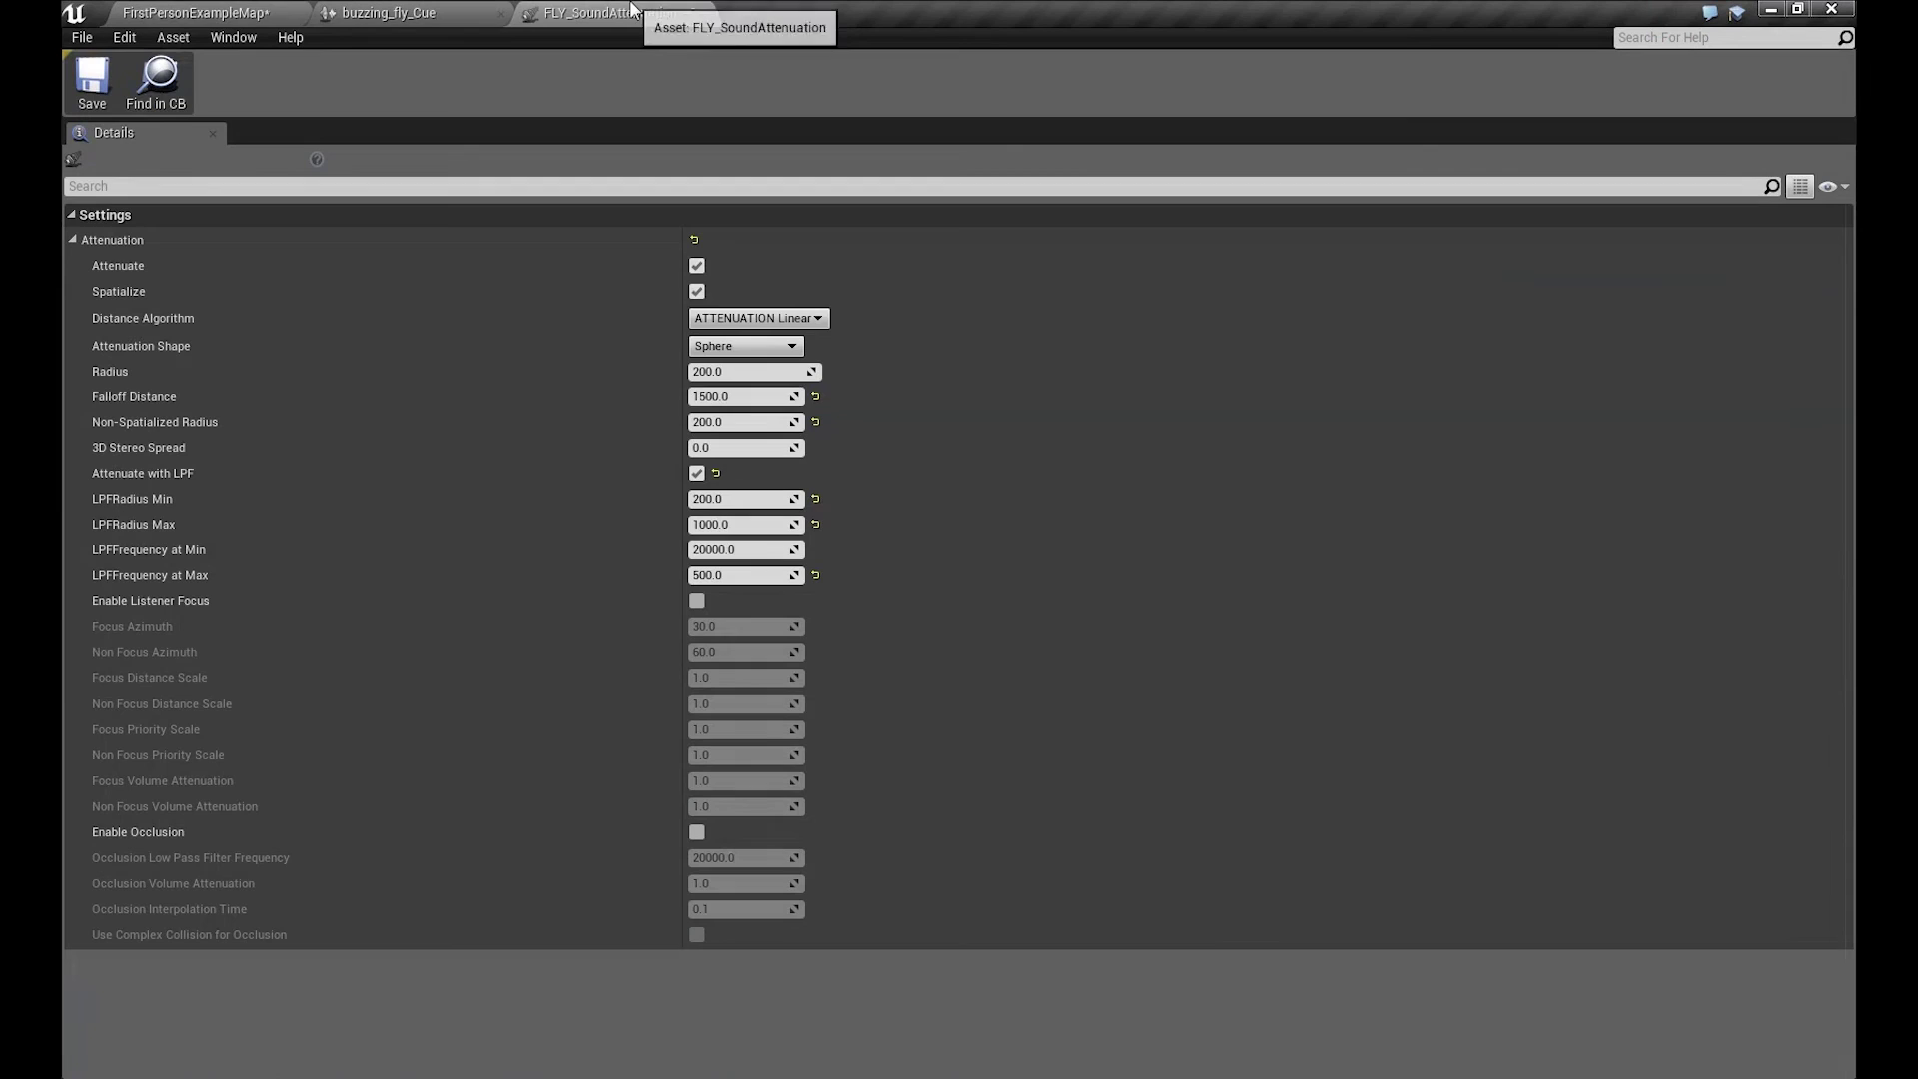
click(751, 576)
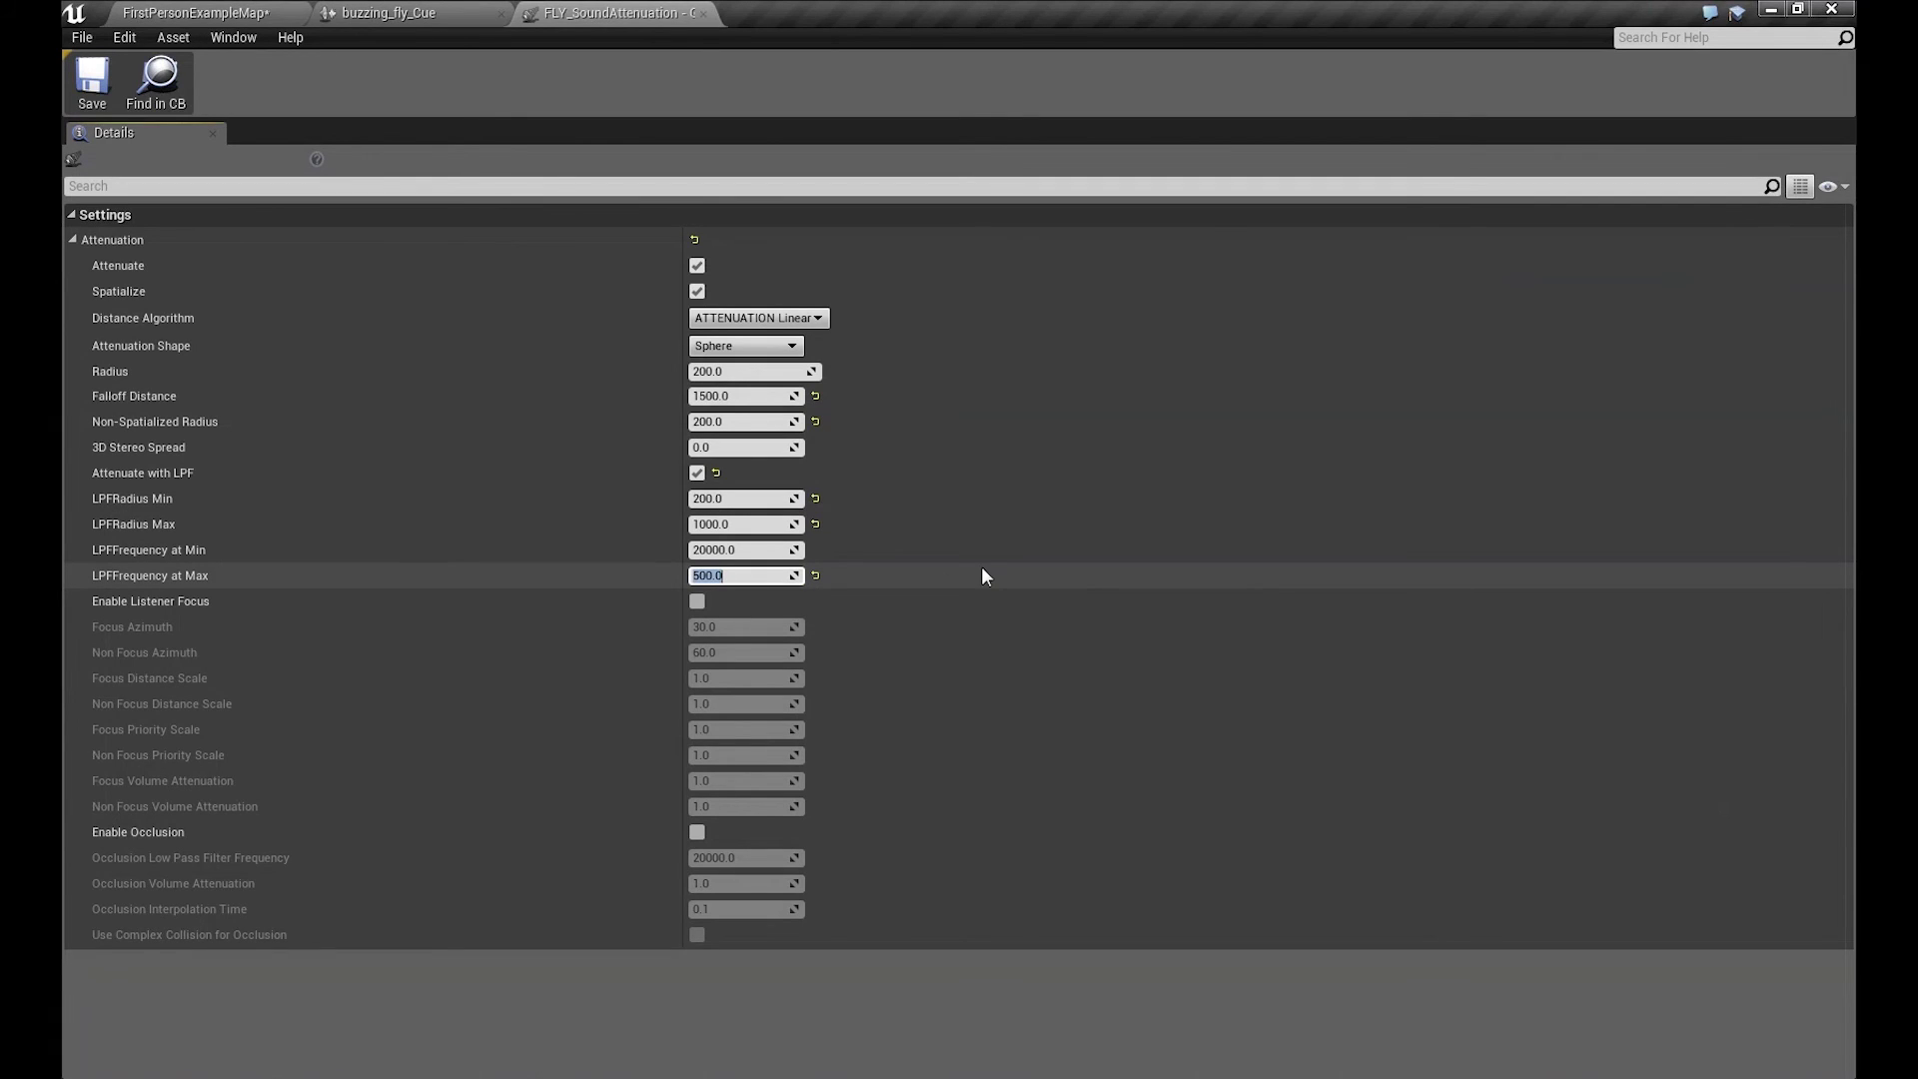
text(1000)
key(Return)
- Playtest the level, backing away from the fly sound and returning to hear the 1000 LPFFrequency at Max, and stop playing
click(200, 12)
click(977, 69)
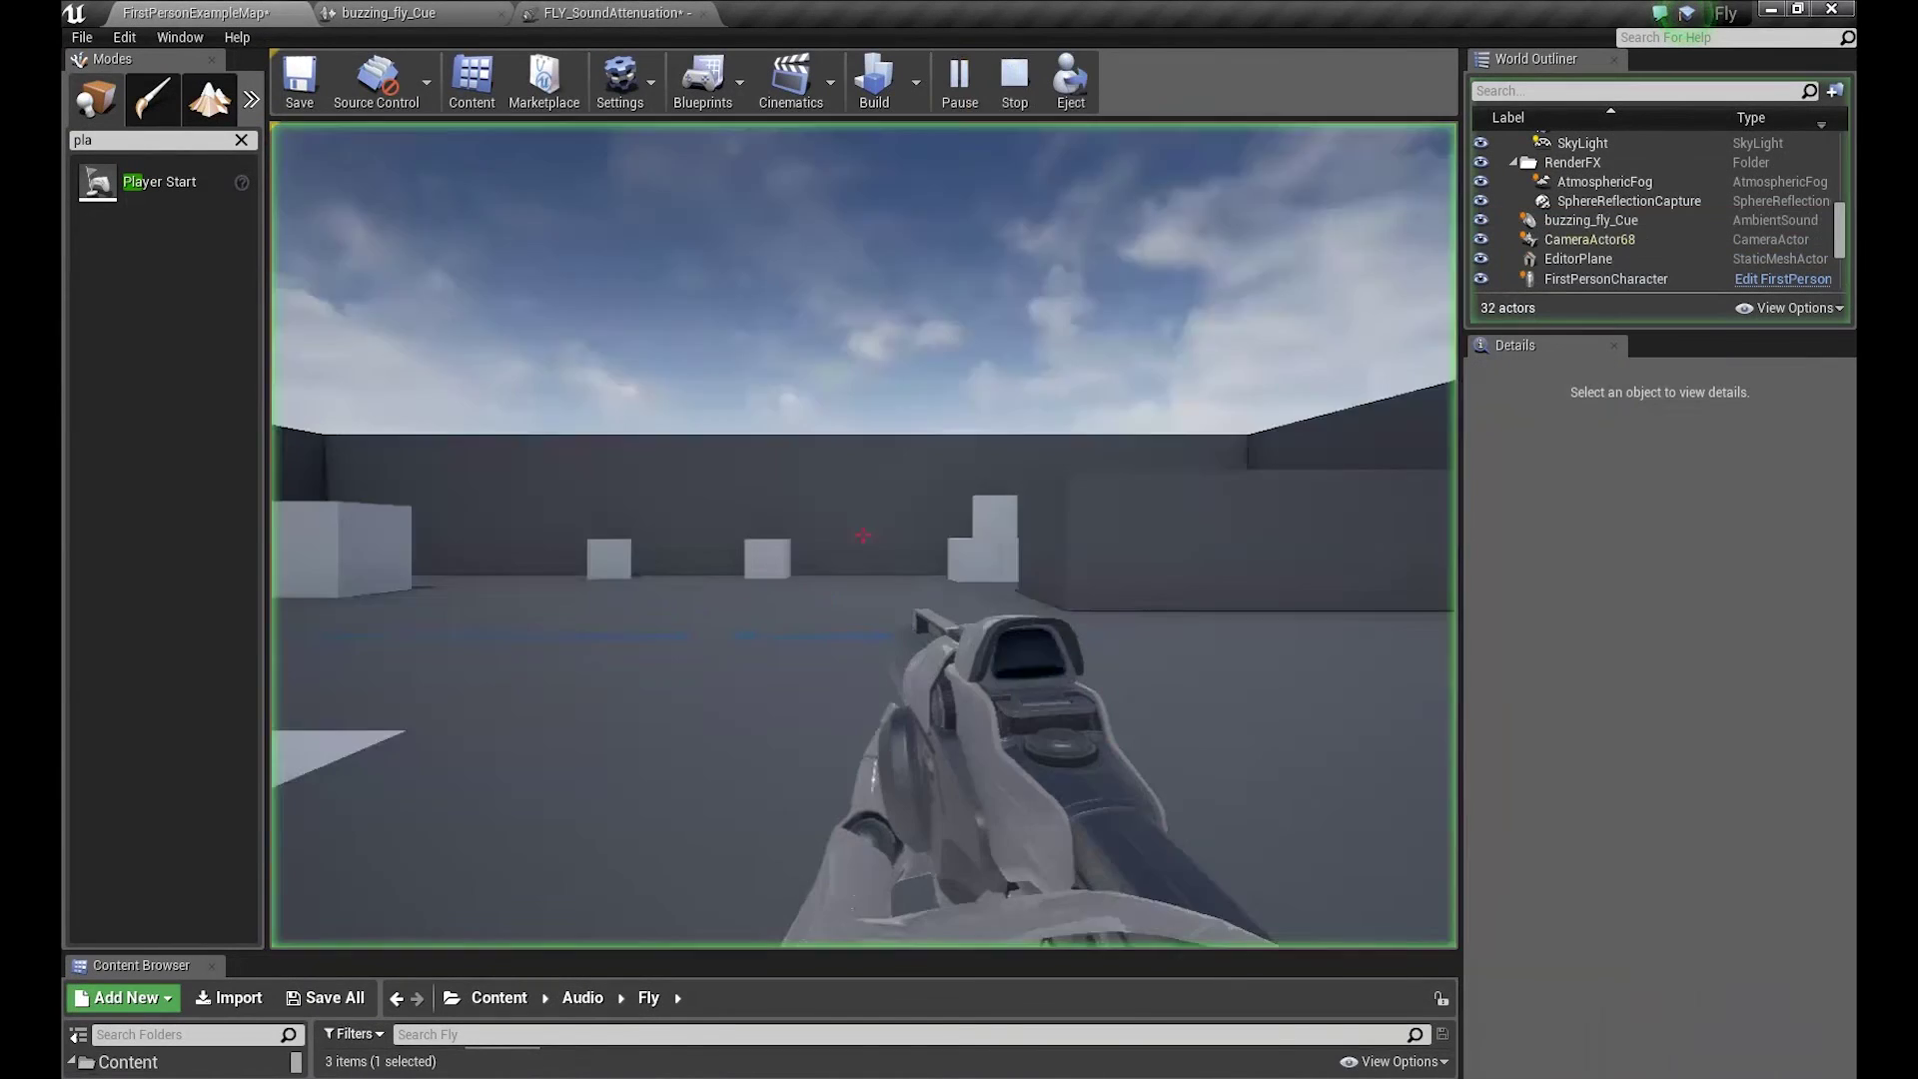
key(s)
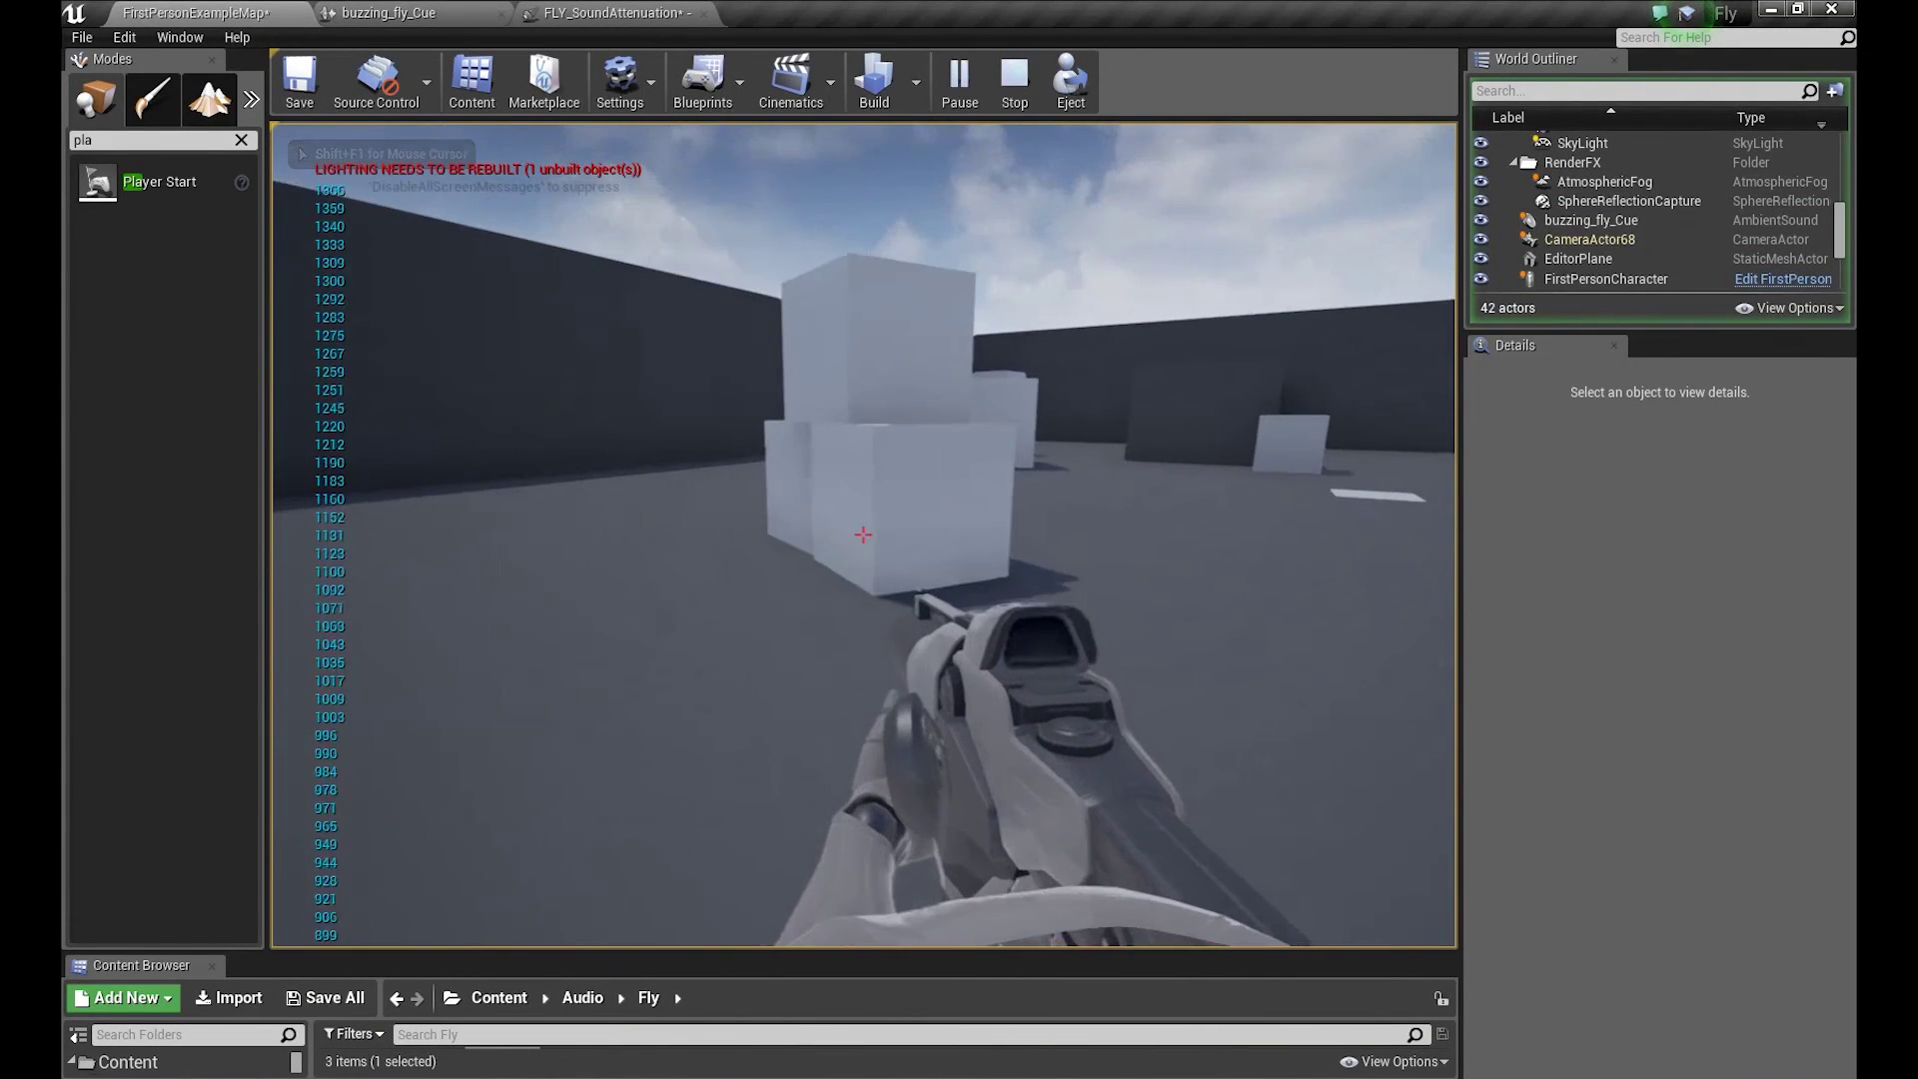
key(w)
key(w)
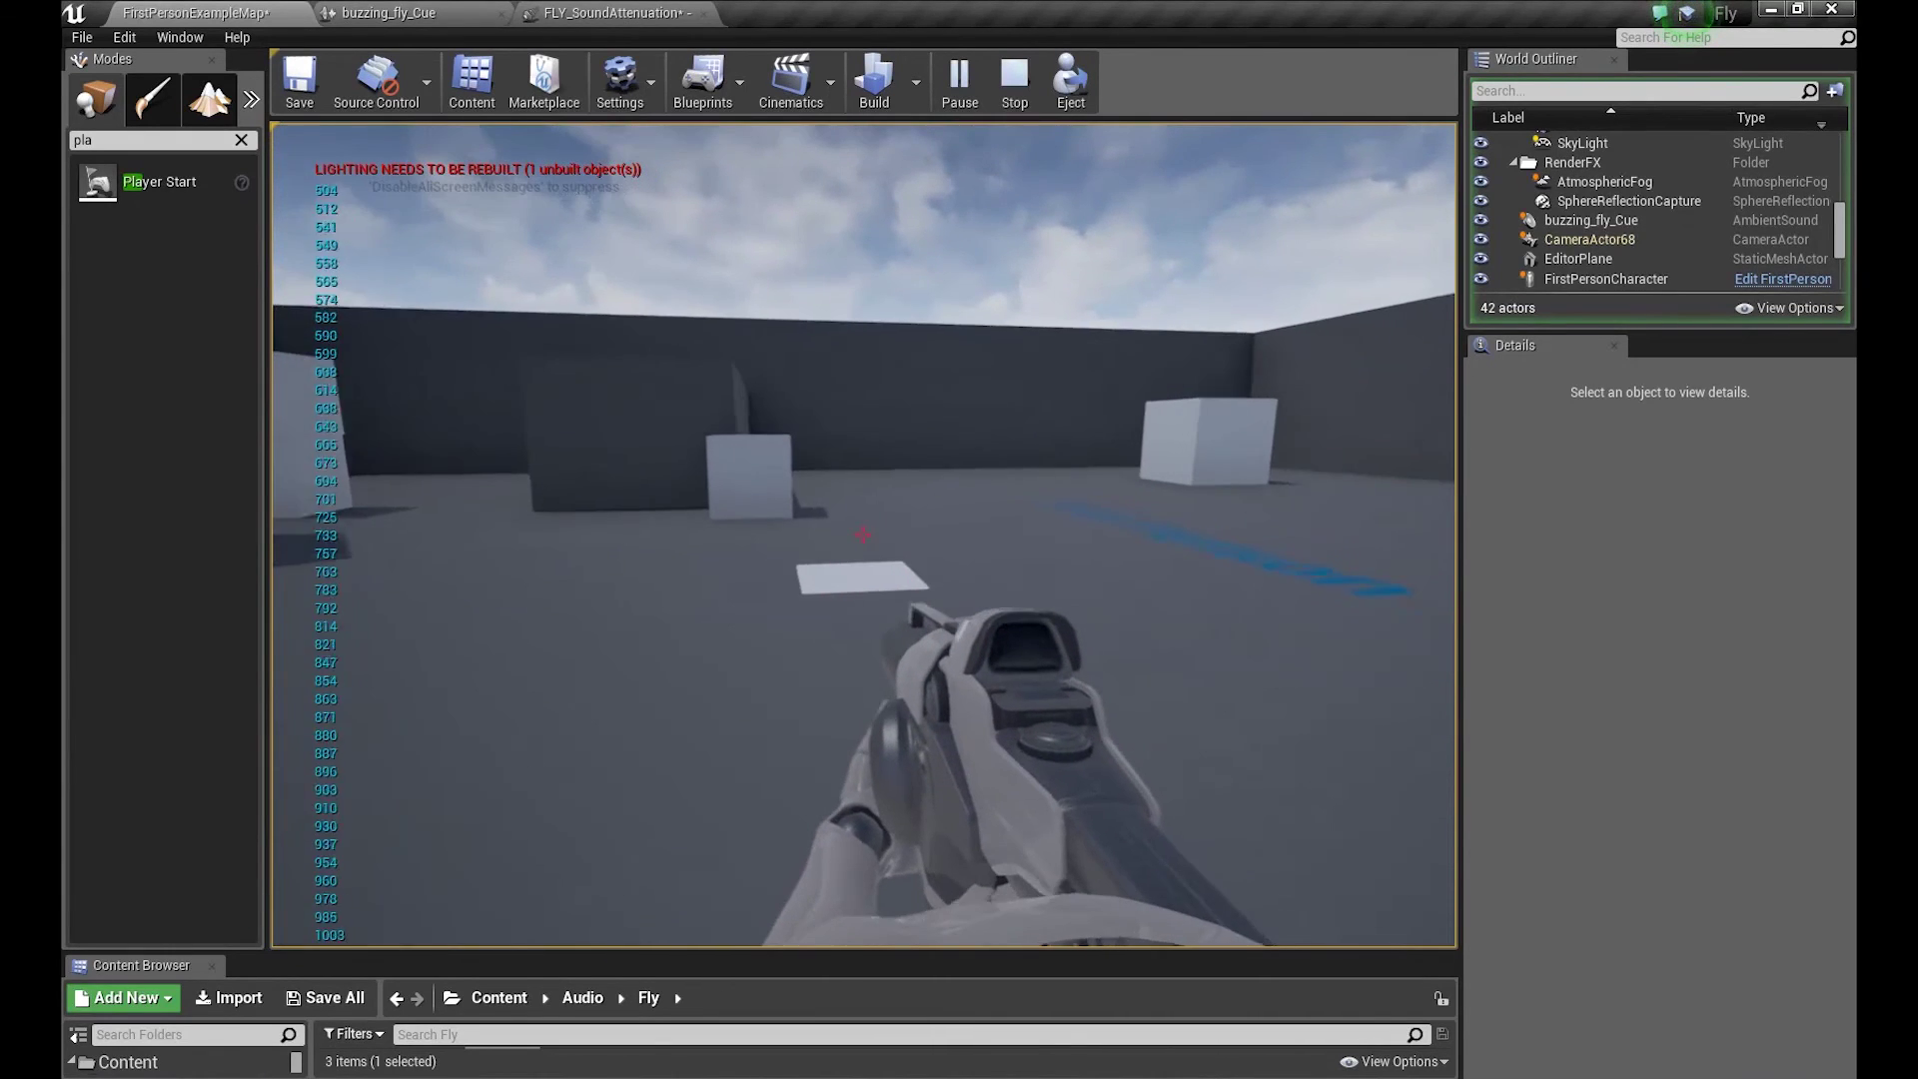
key(Escape)
- Set the Falloff Distance of FLY_SoundAttenuation to 1000
click(627, 12)
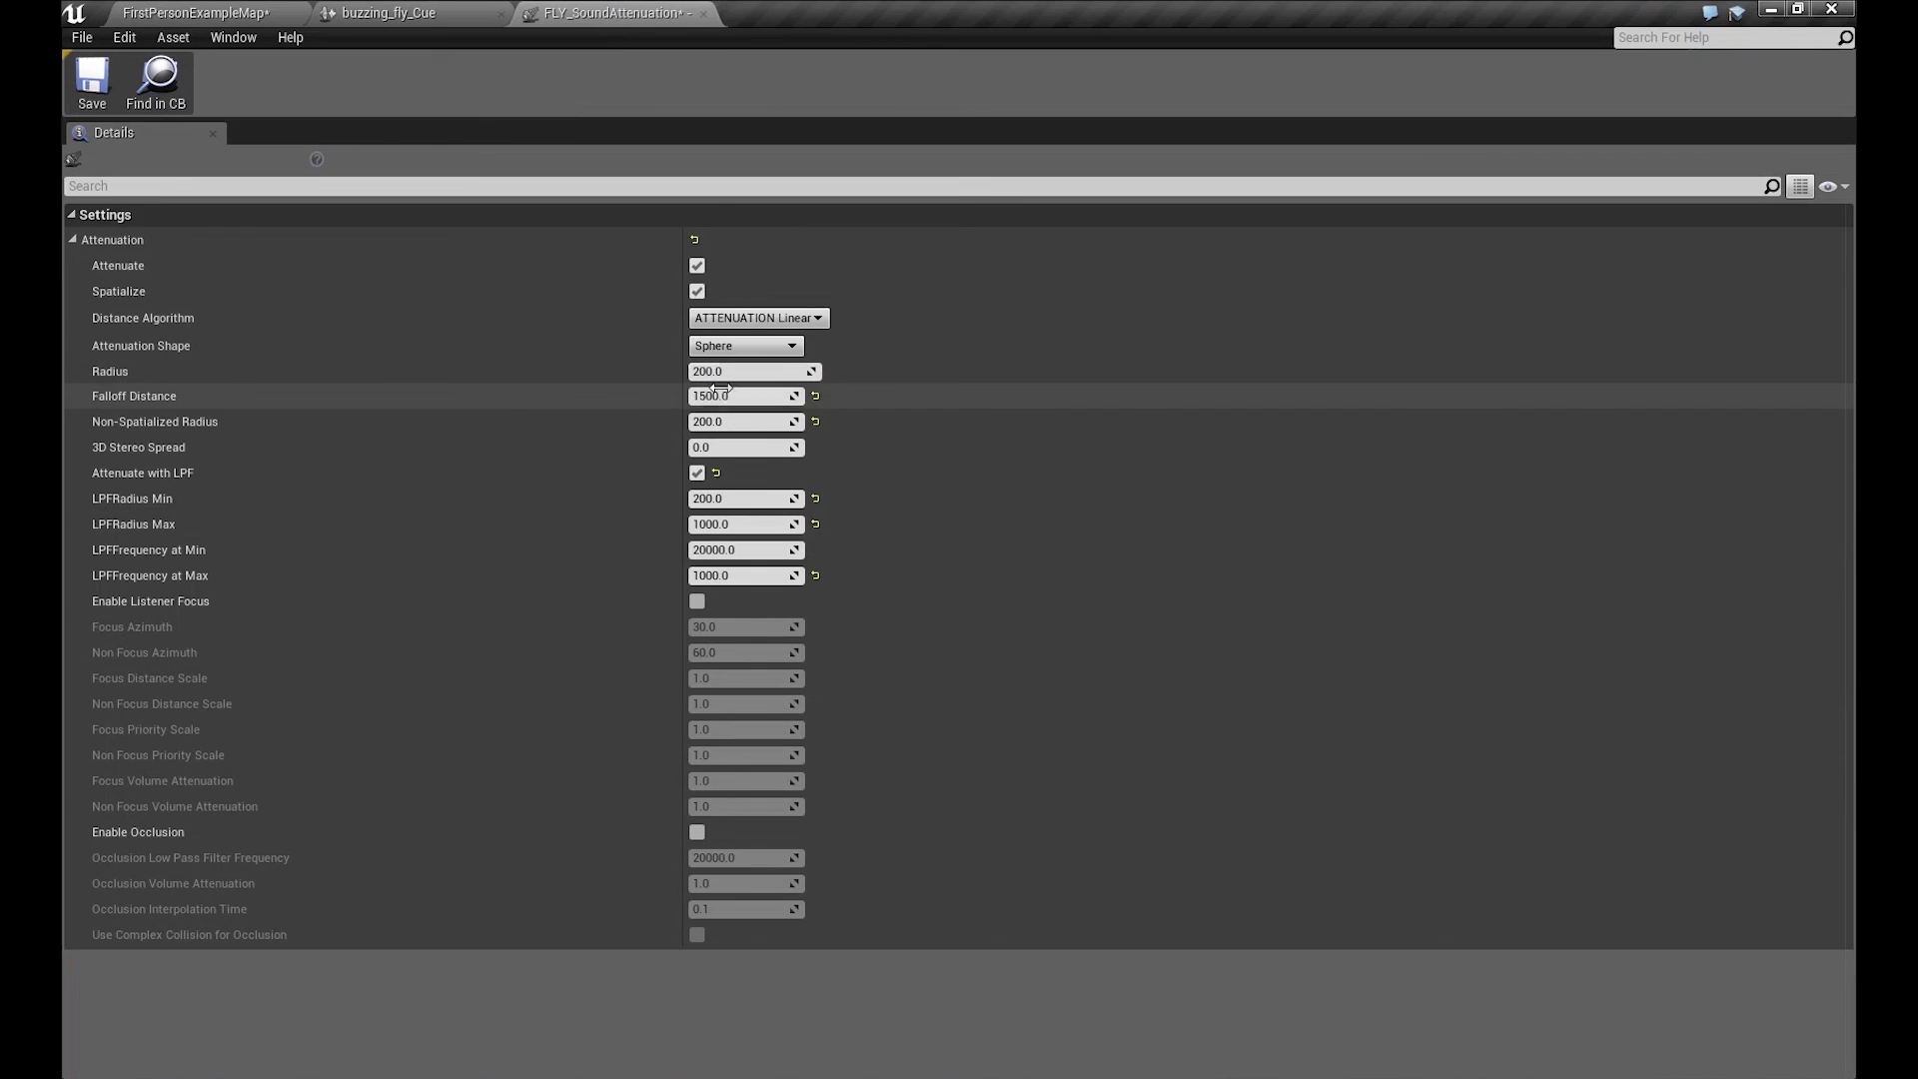
text(1)
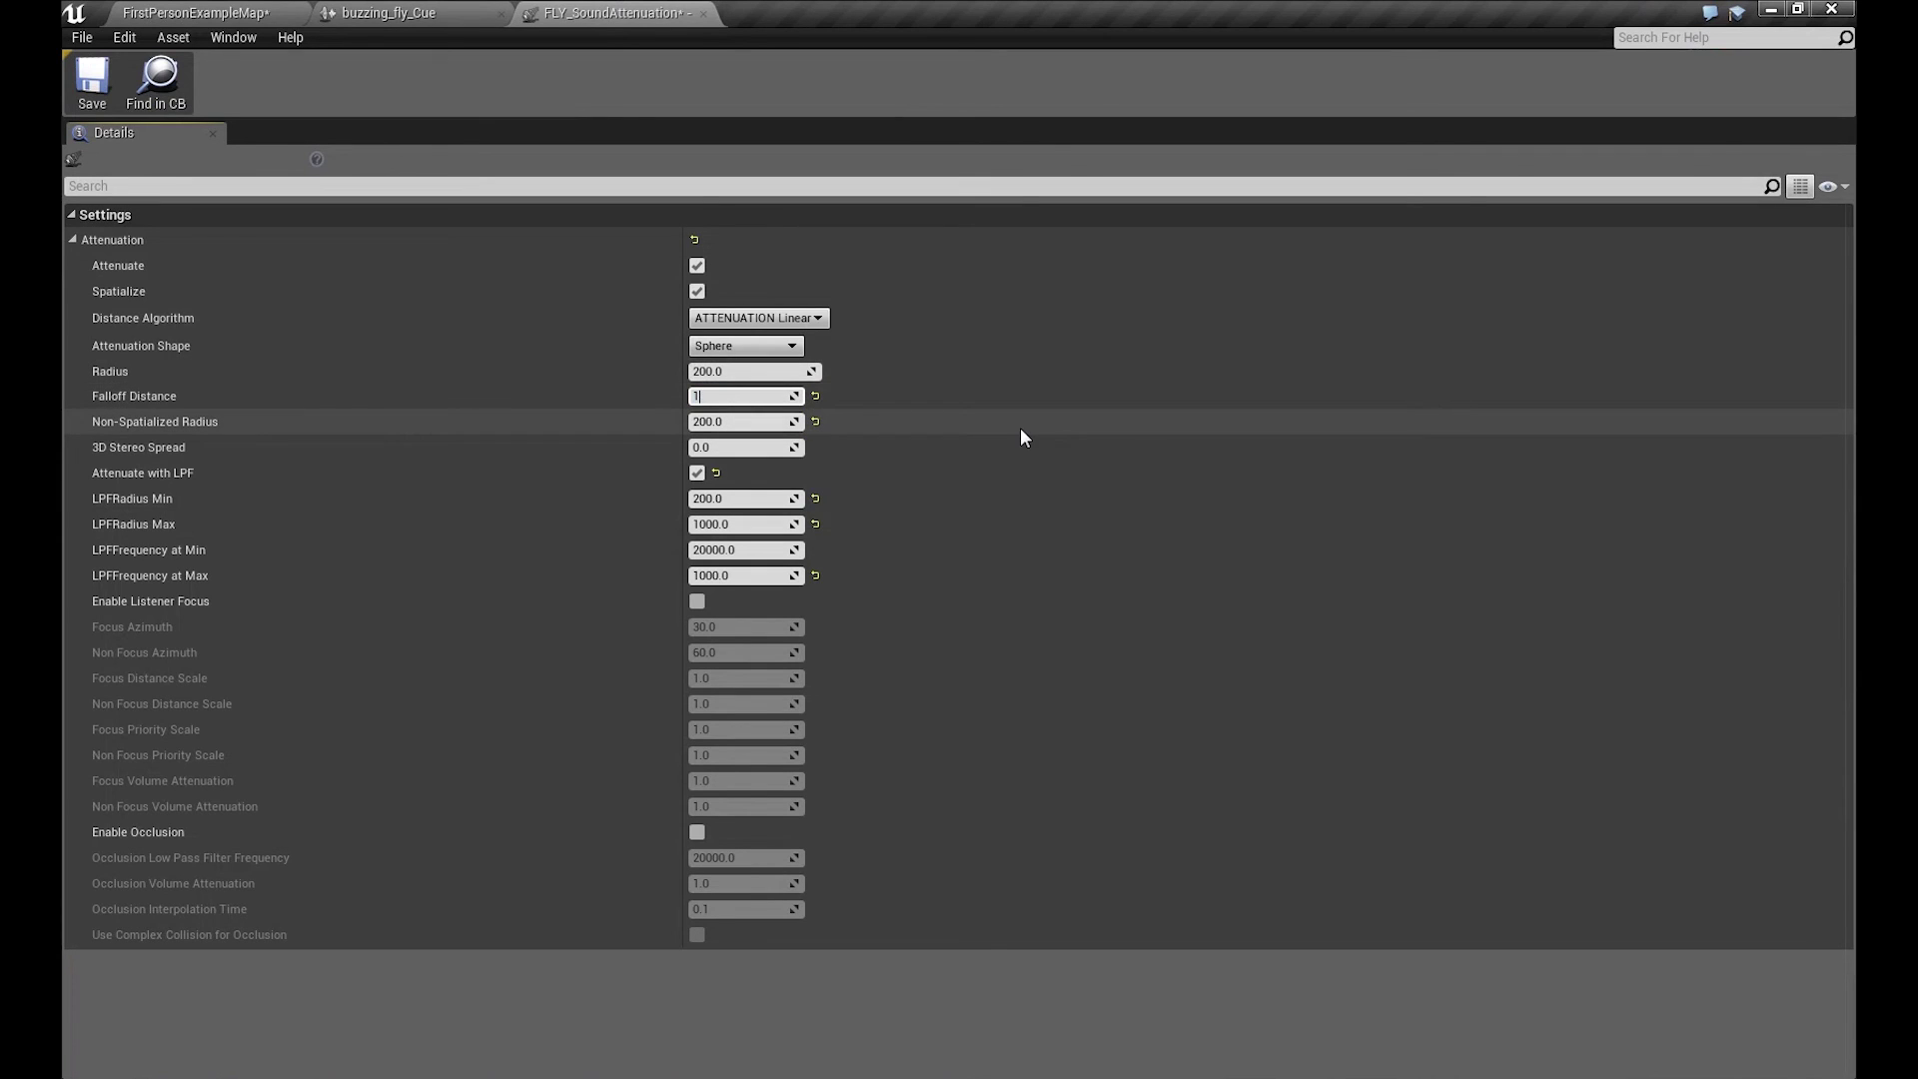
text(000)
key(Return)
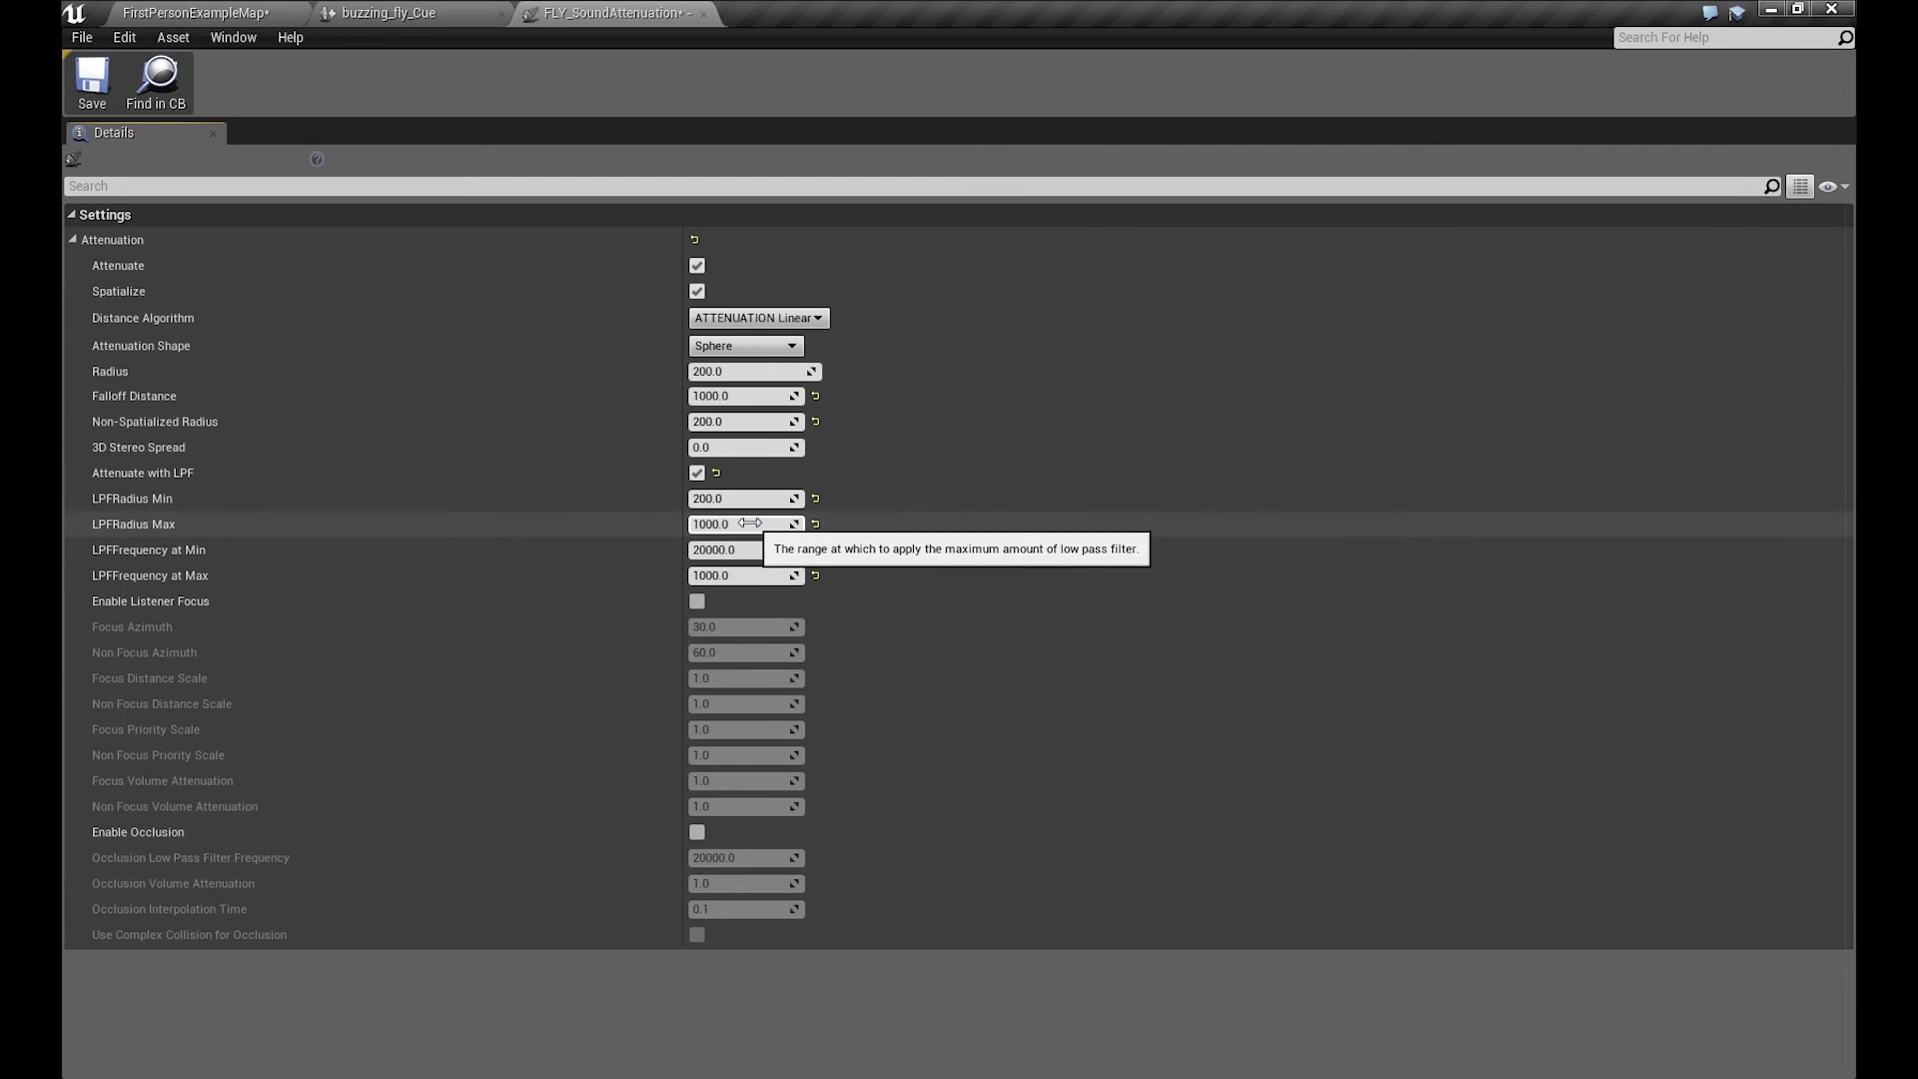
- Playtest the level, moving past the fly sound's 1000 Falloff Distance and back to hear the fade, and stop playing
click(190, 12)
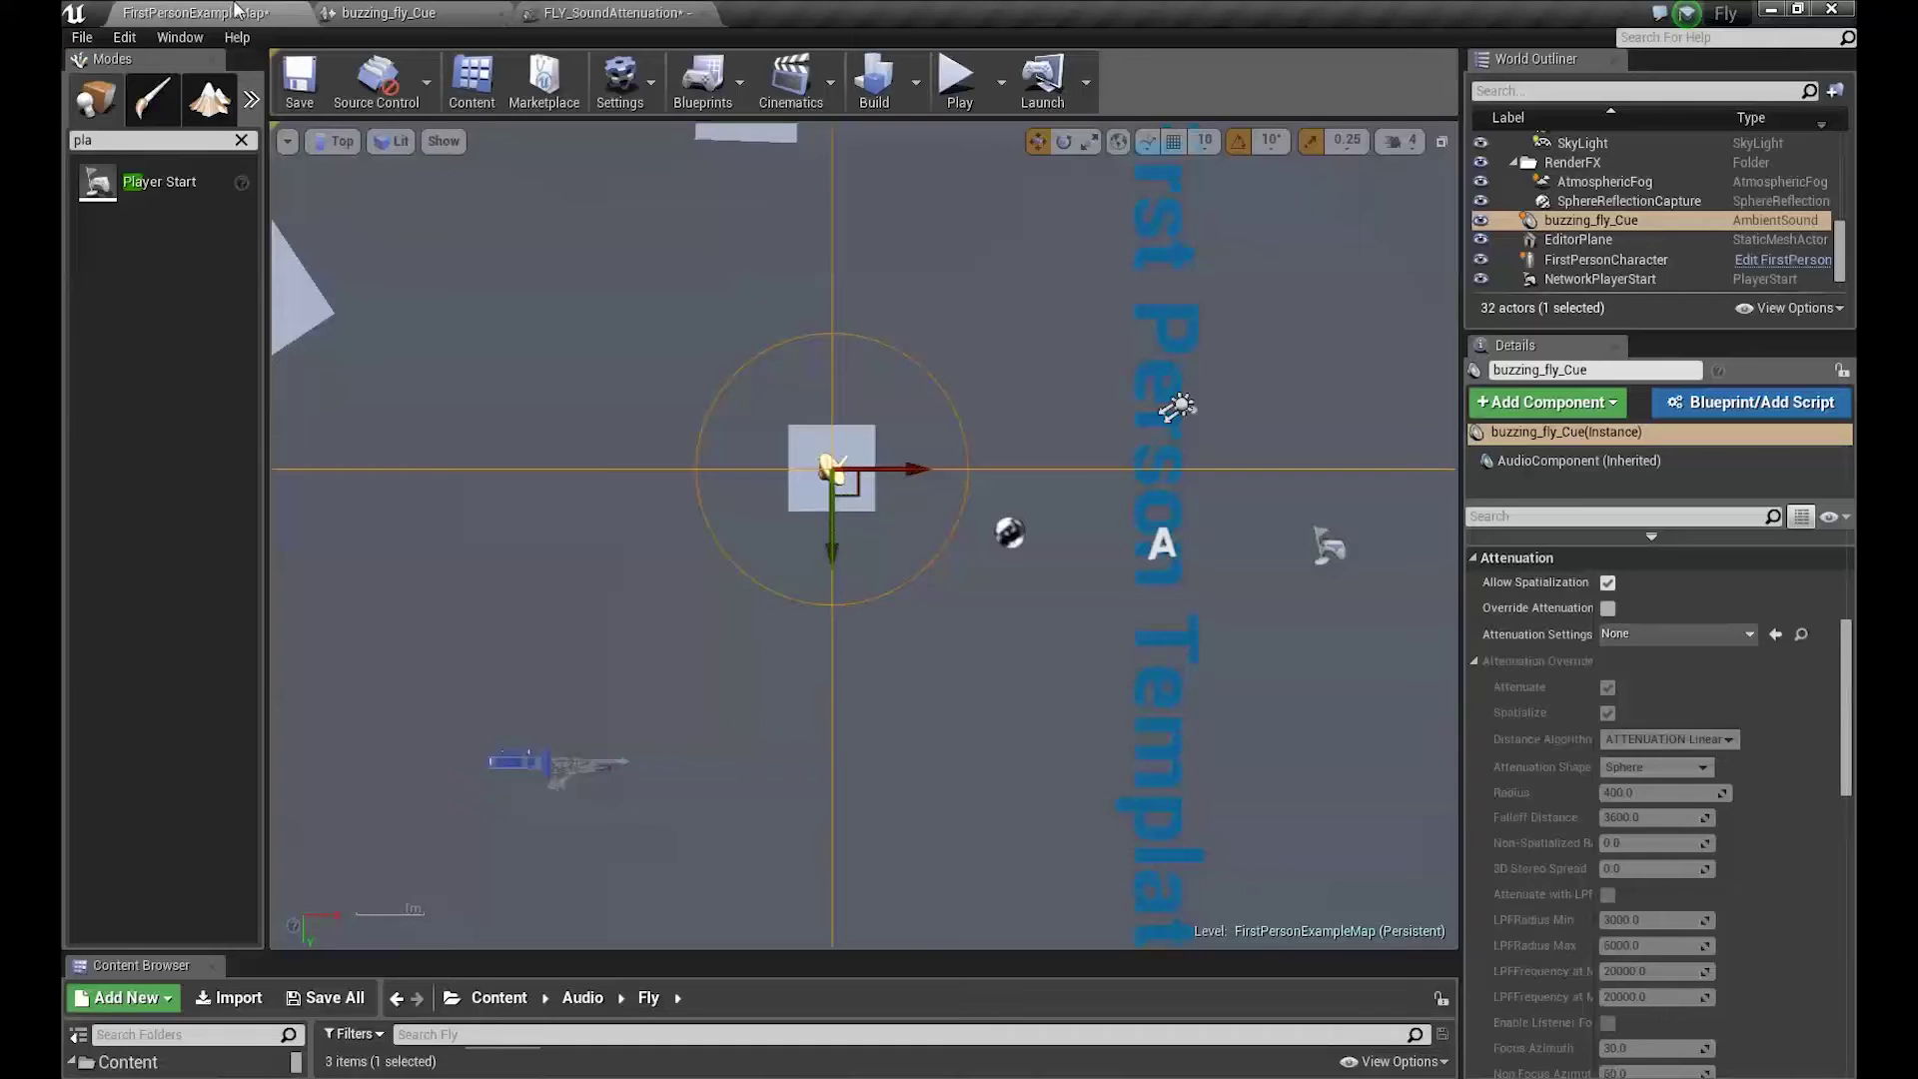
click(959, 80)
key(w)
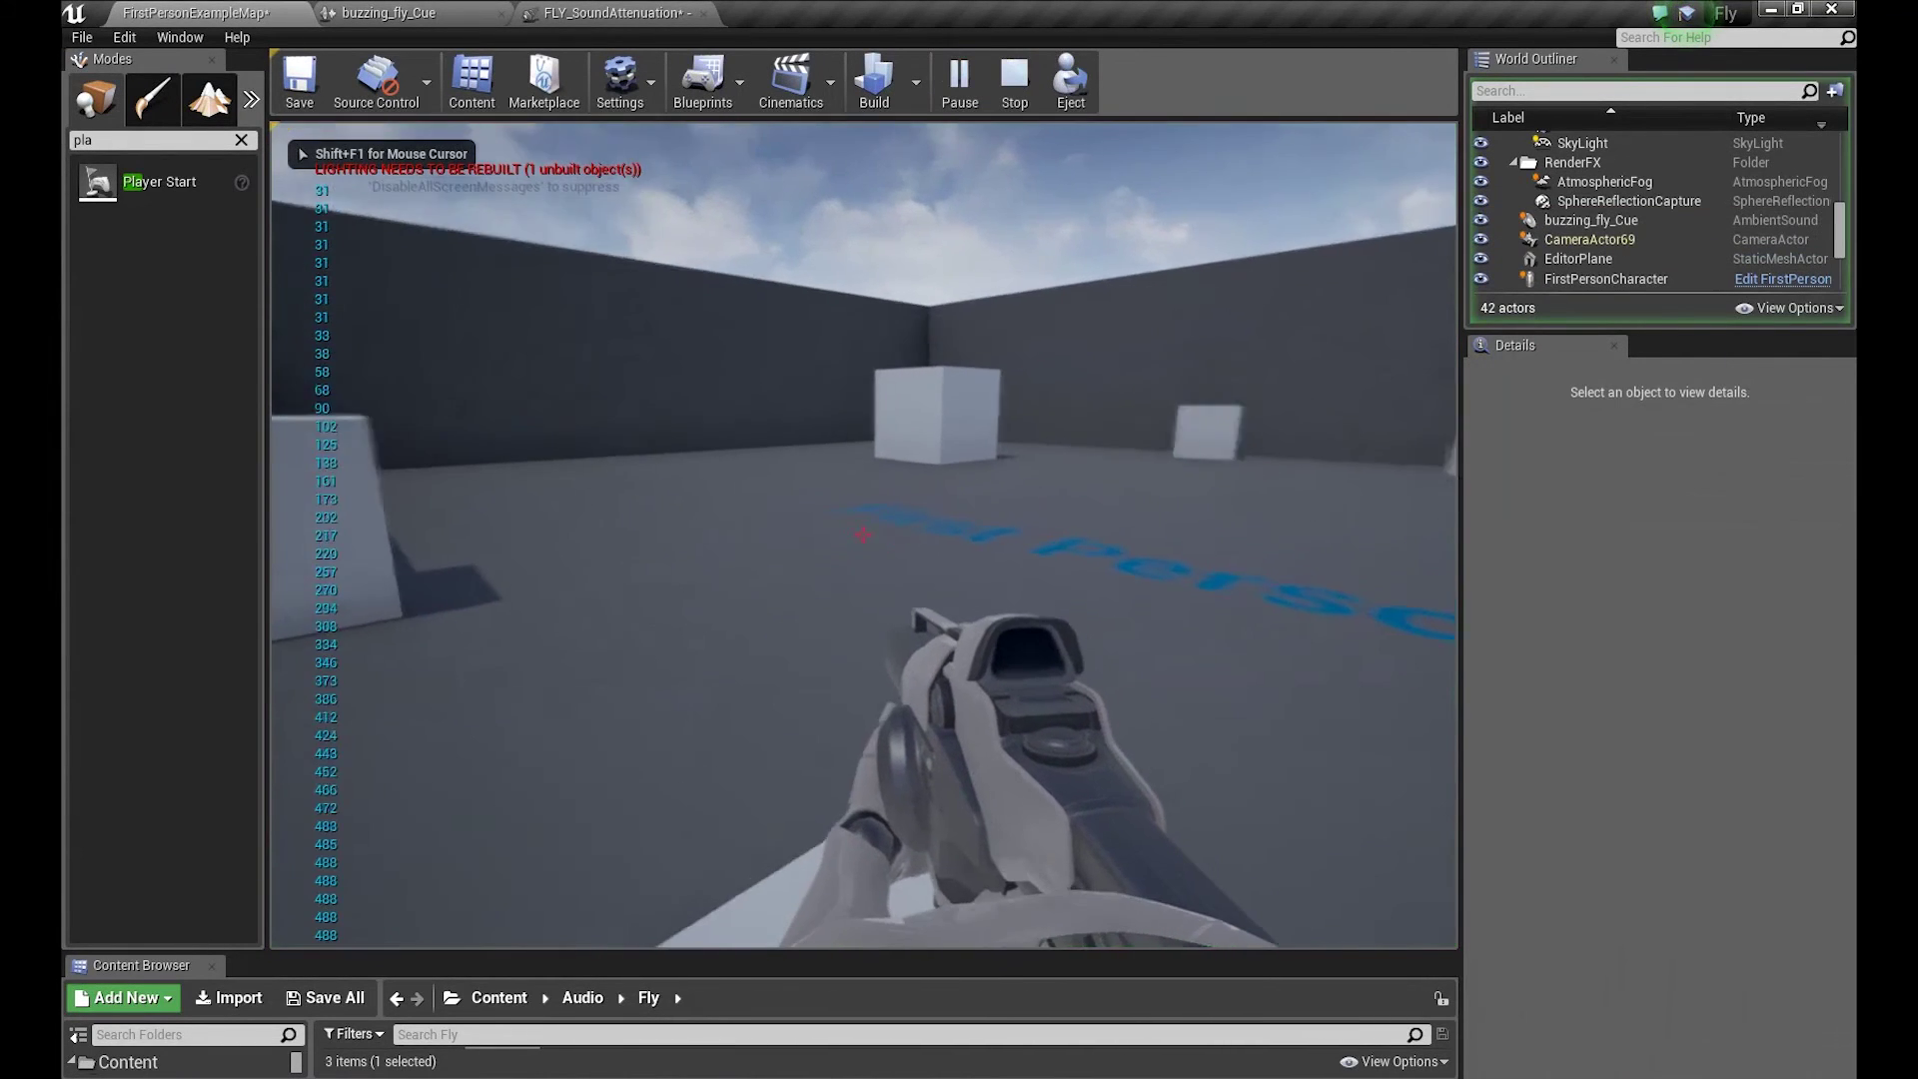
key(d)
key(s)
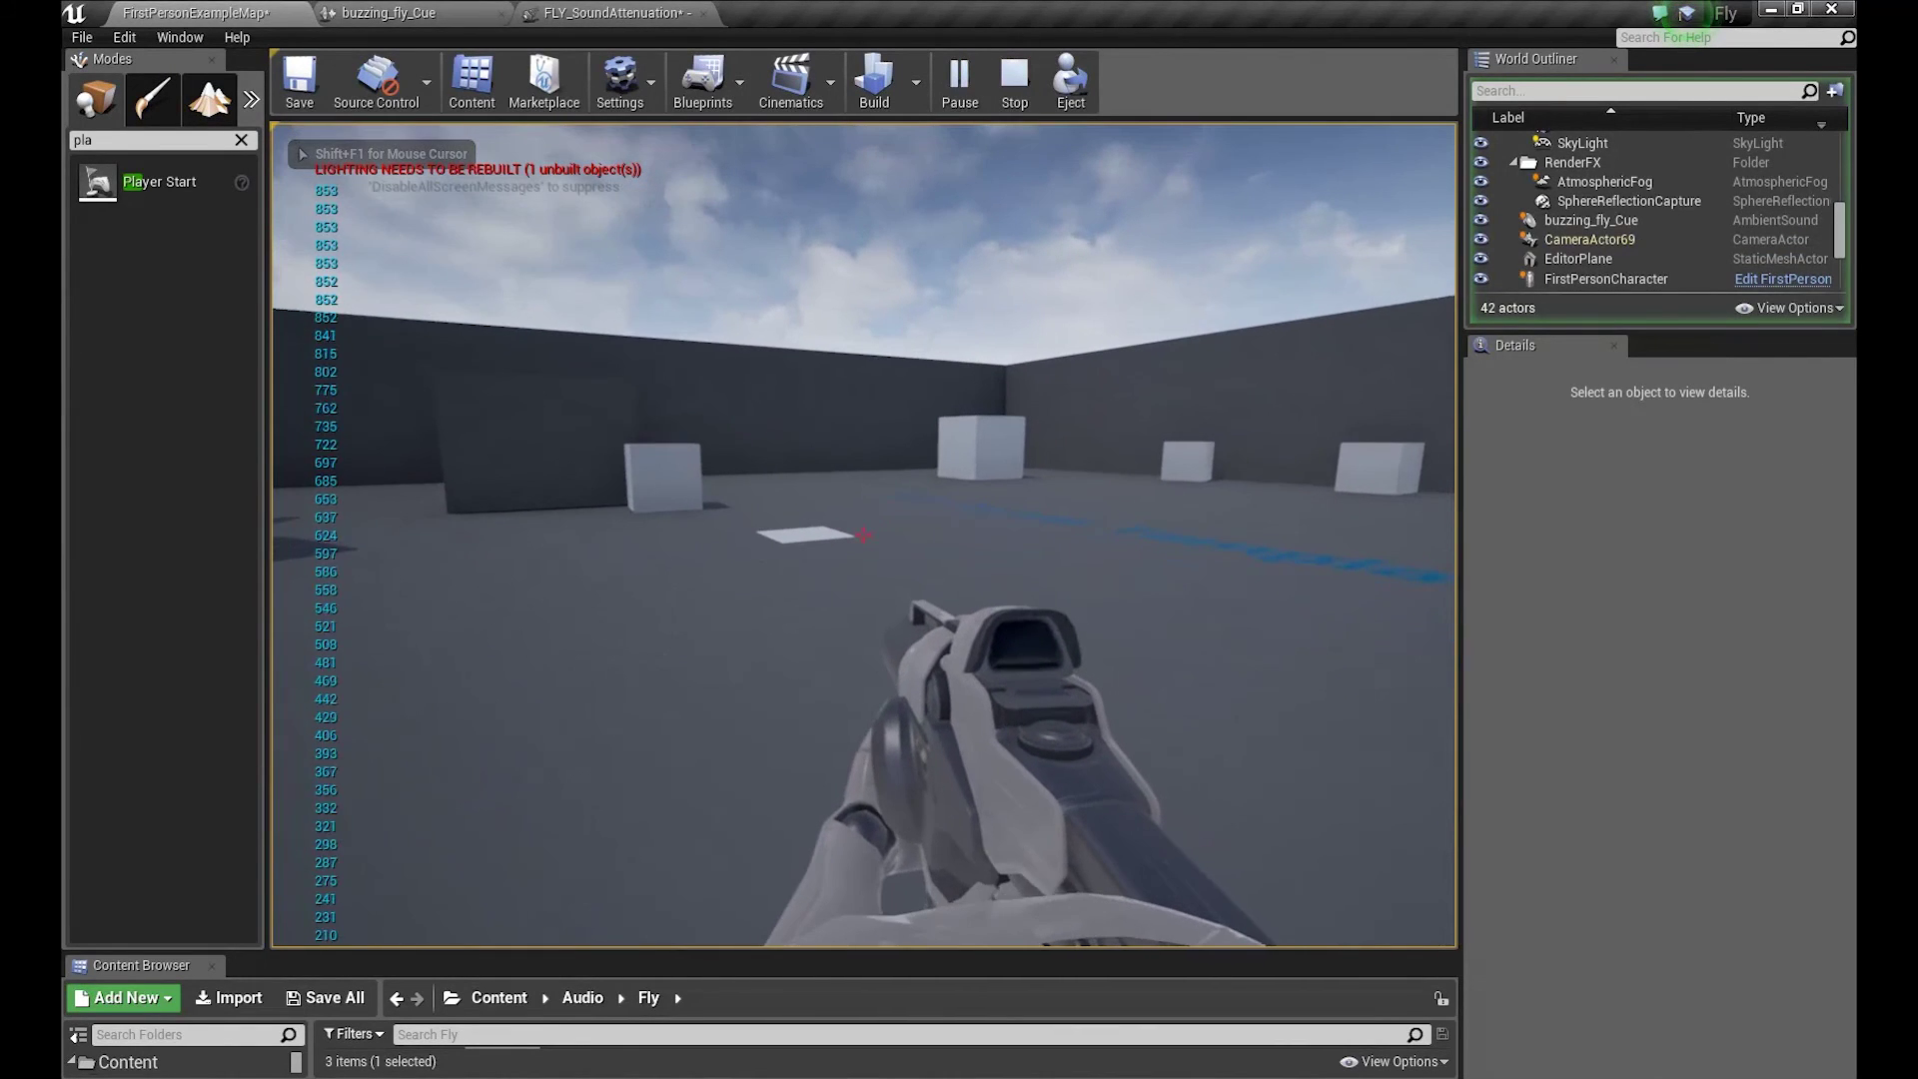
key(s)
key(w)
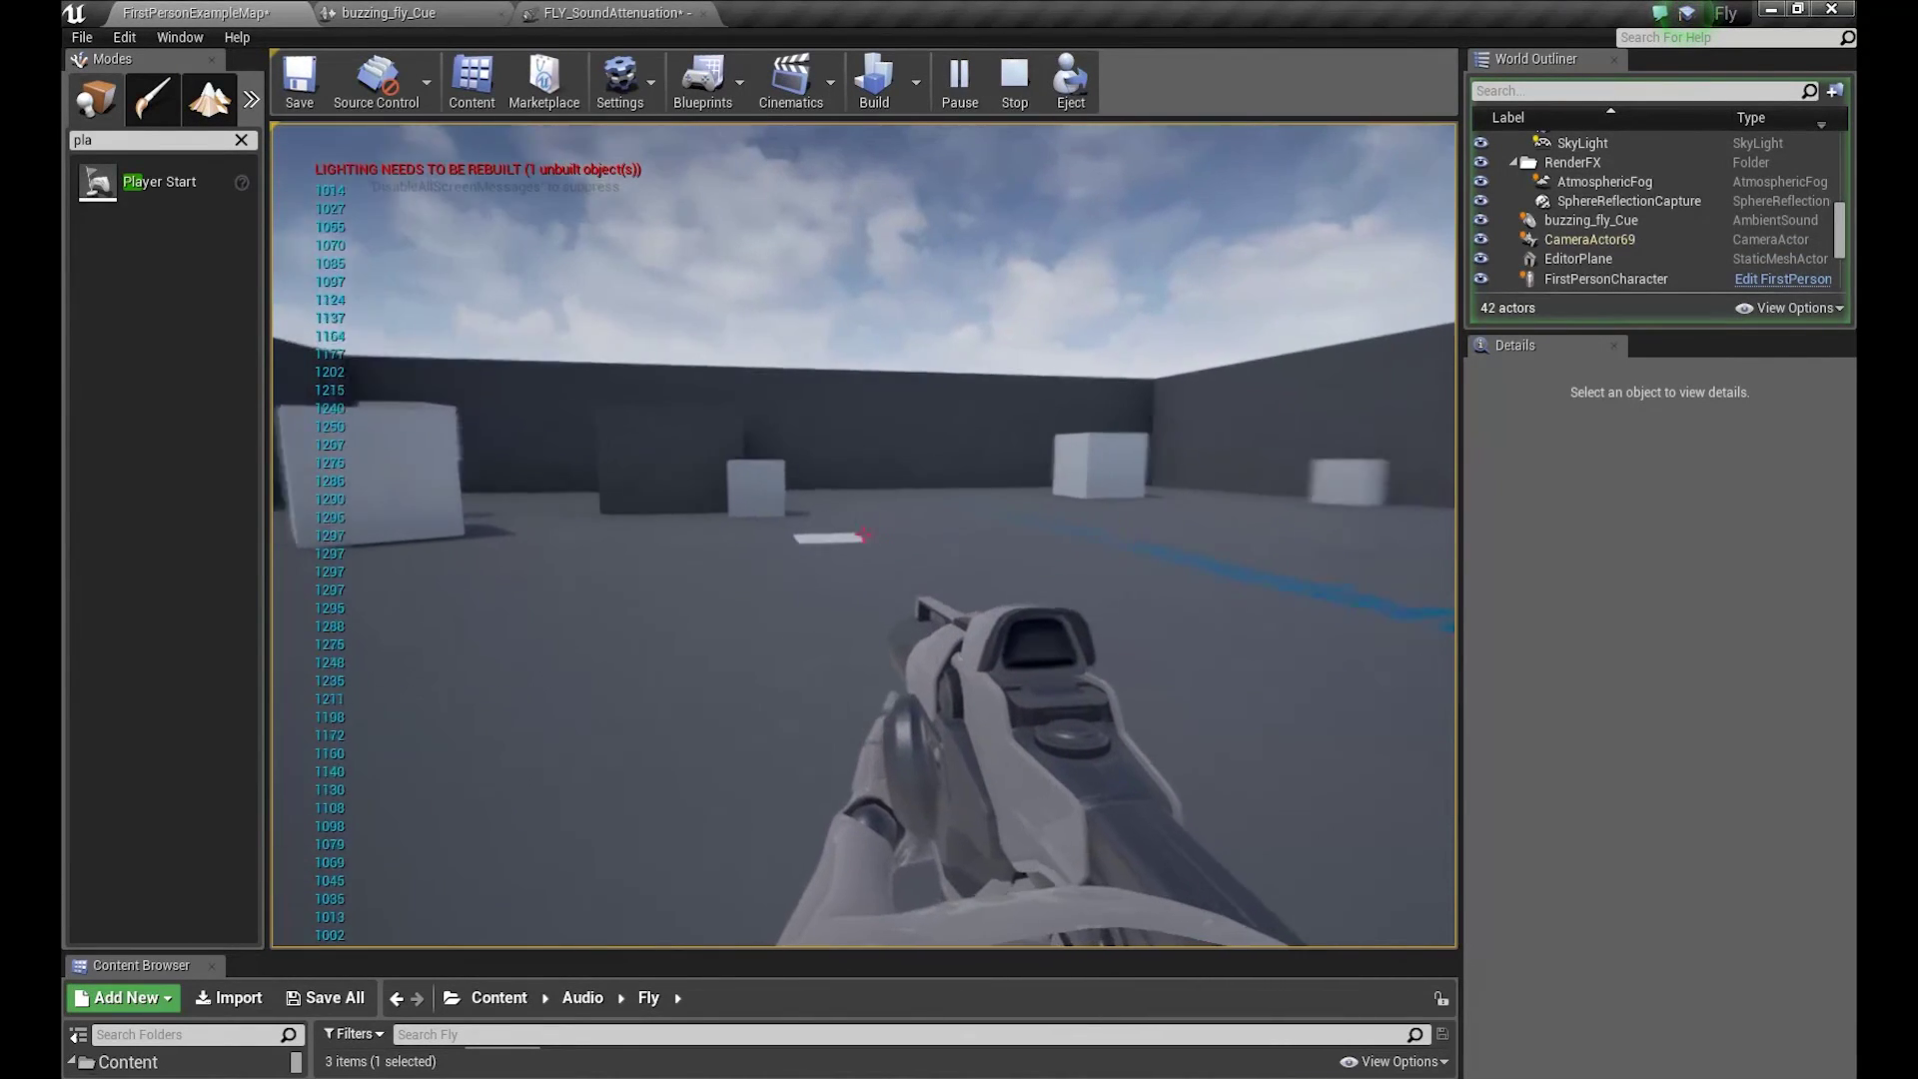
key(Escape)
- Change the Distance Algorithm of FLY_SoundAttenuation to ATTENUATION Natural Sound and save the asset
click(373, 12)
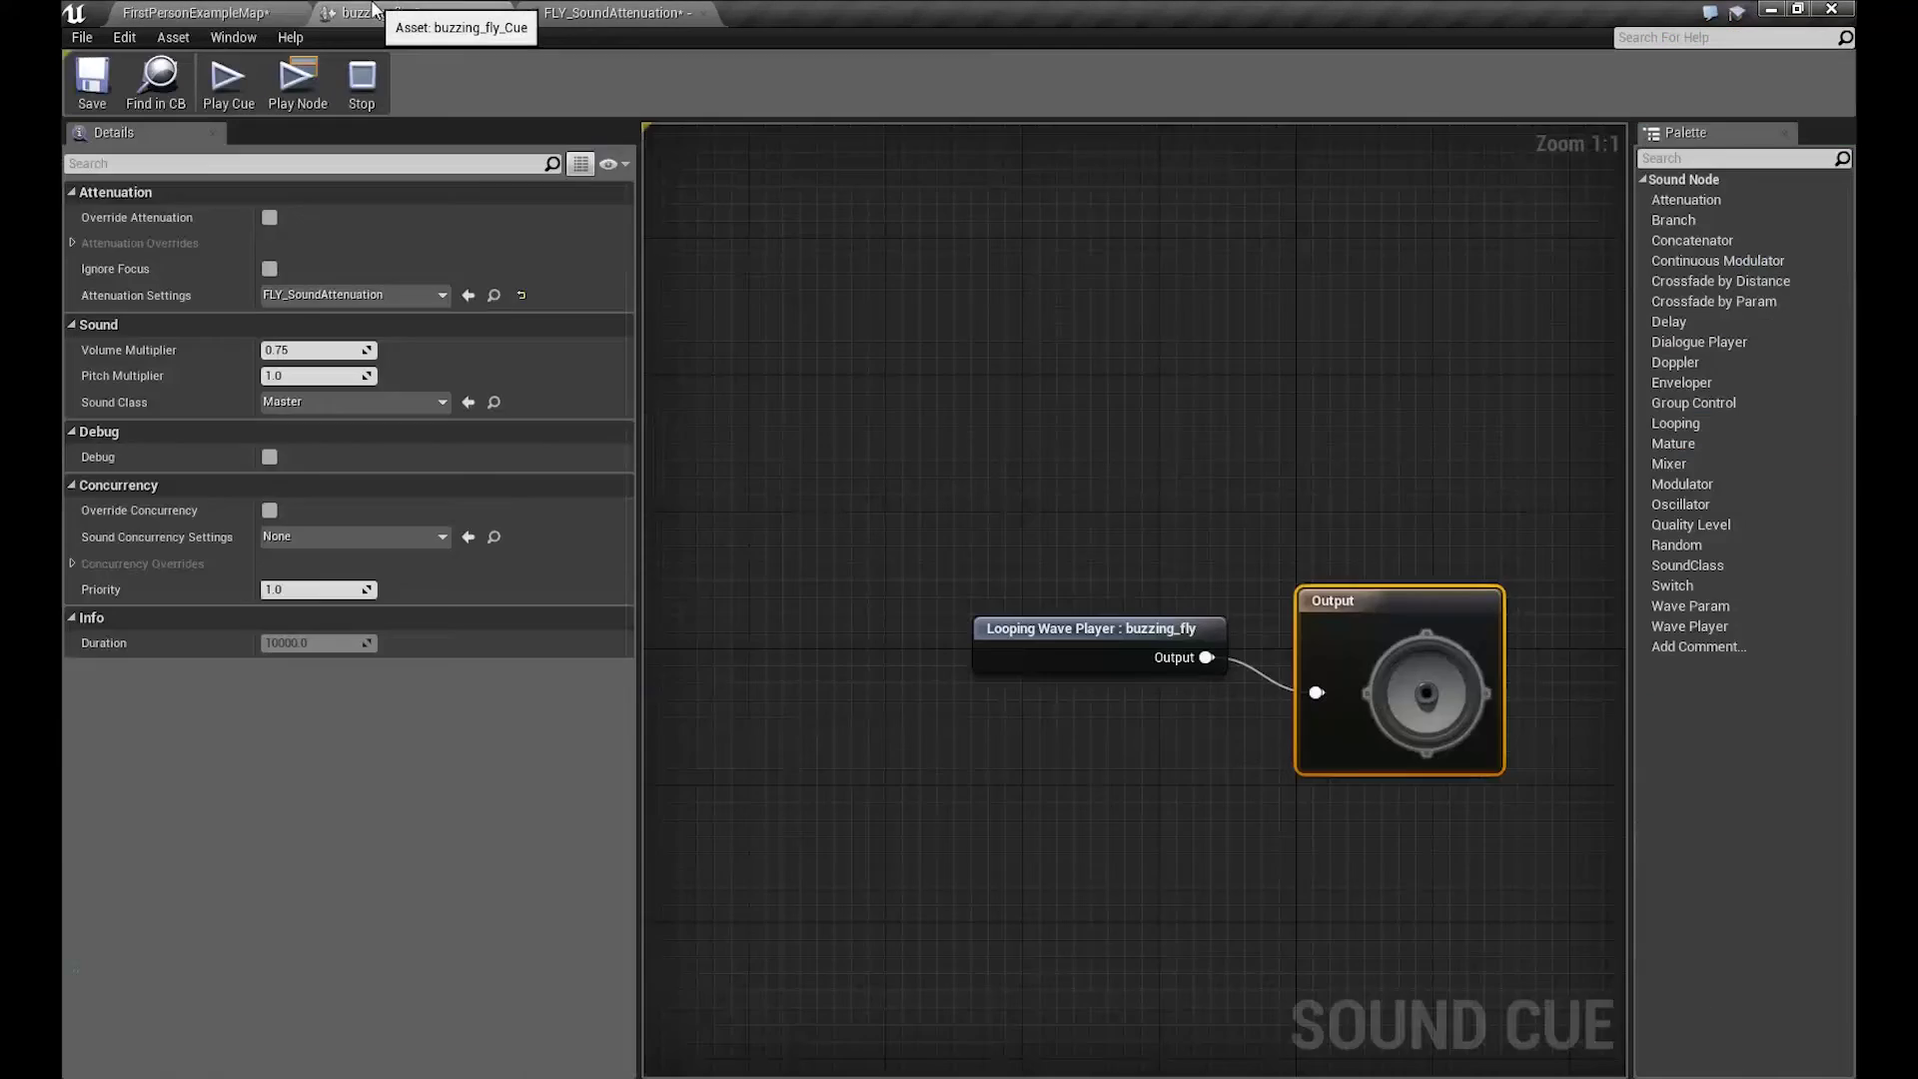
click(593, 12)
click(818, 317)
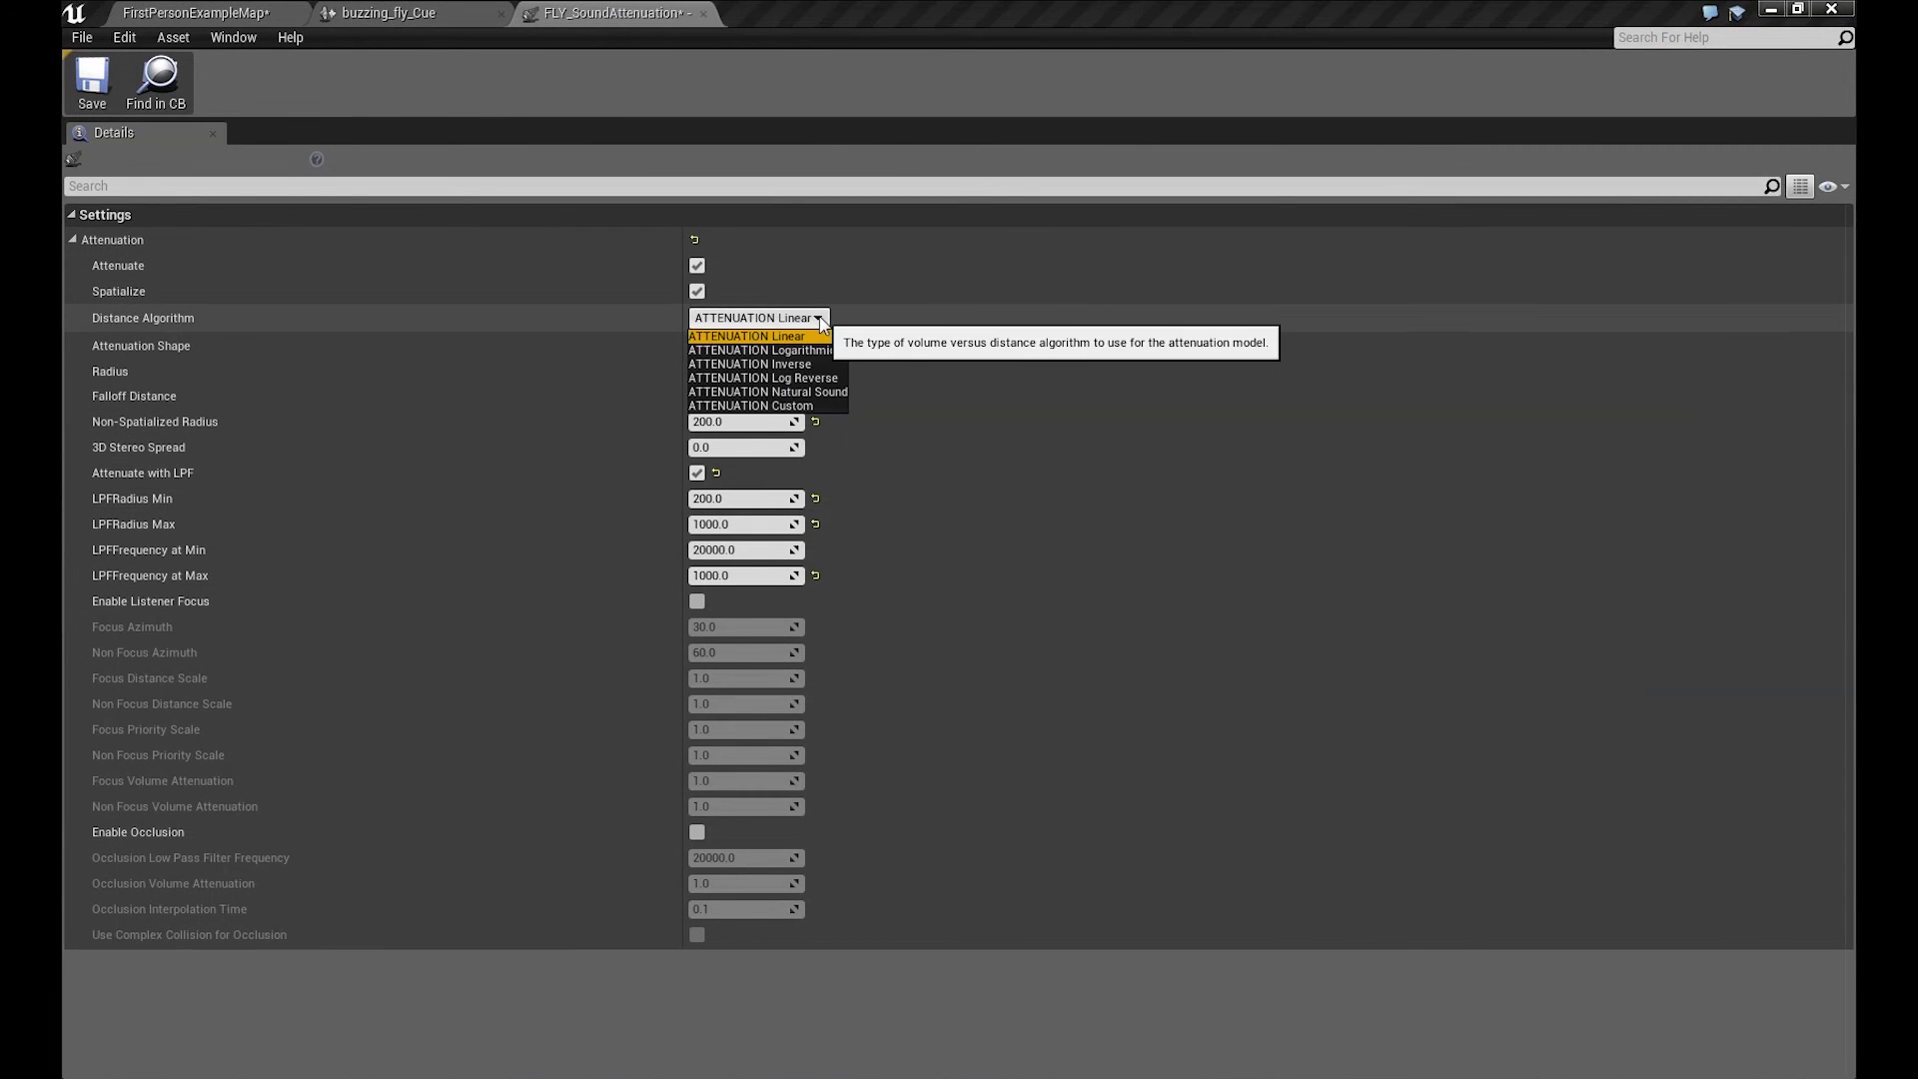
click(829, 391)
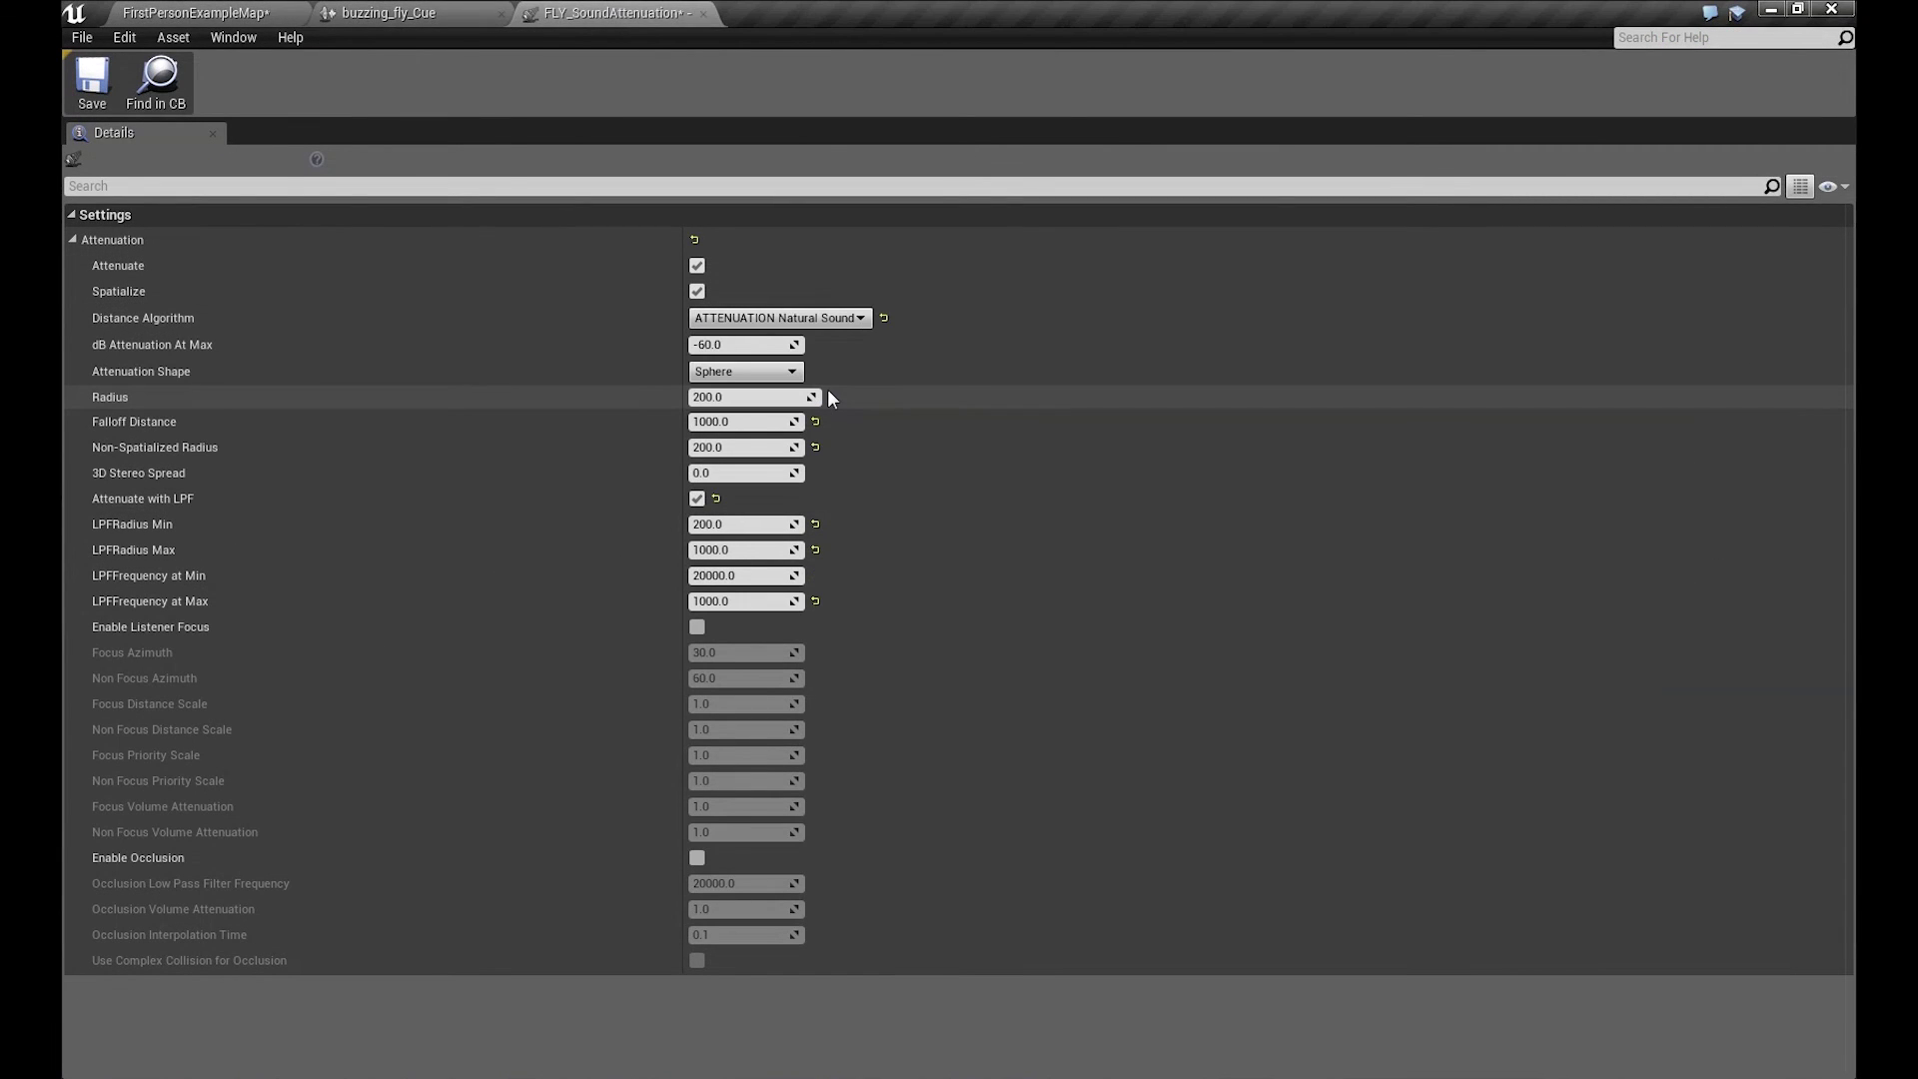
click(91, 77)
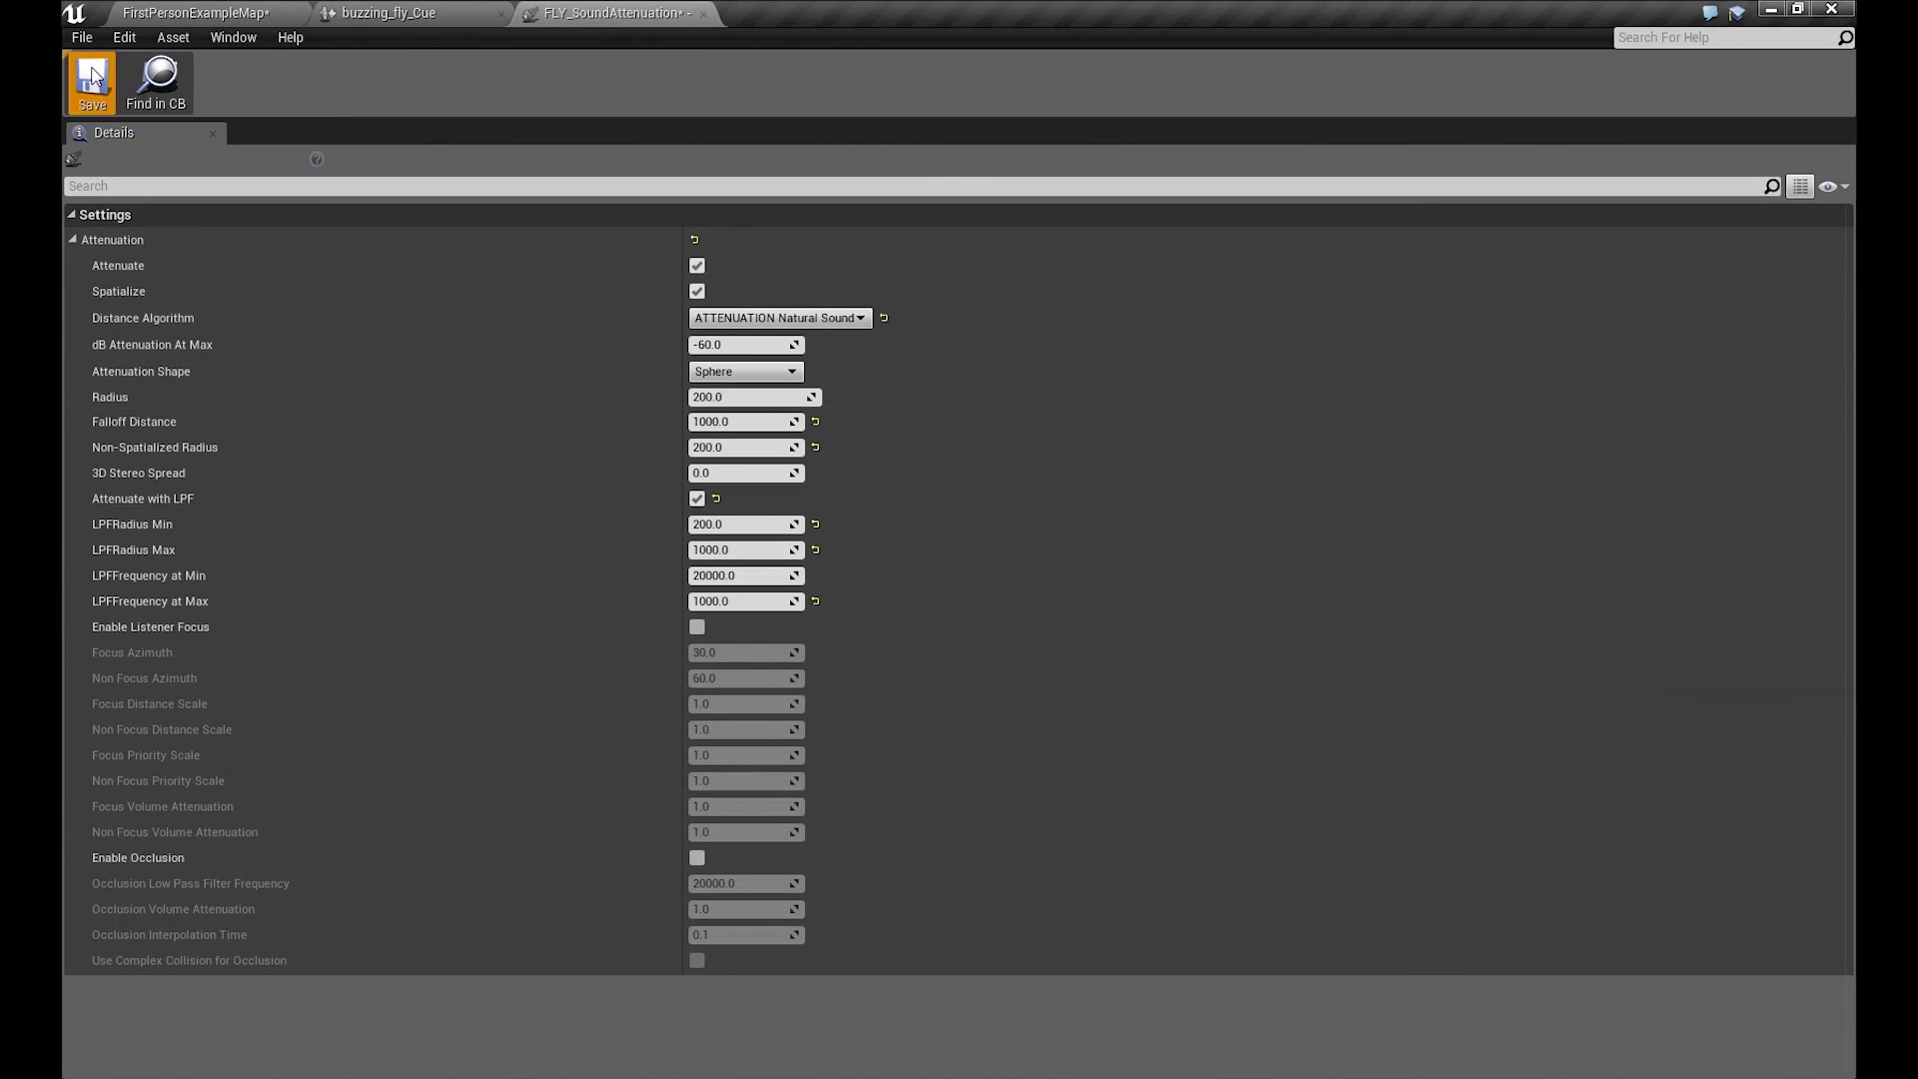
- Playtest the level, walking up to, around and away from the fly sound to hear the Natural Sound attenuation, and stop playing
click(188, 12)
click(959, 78)
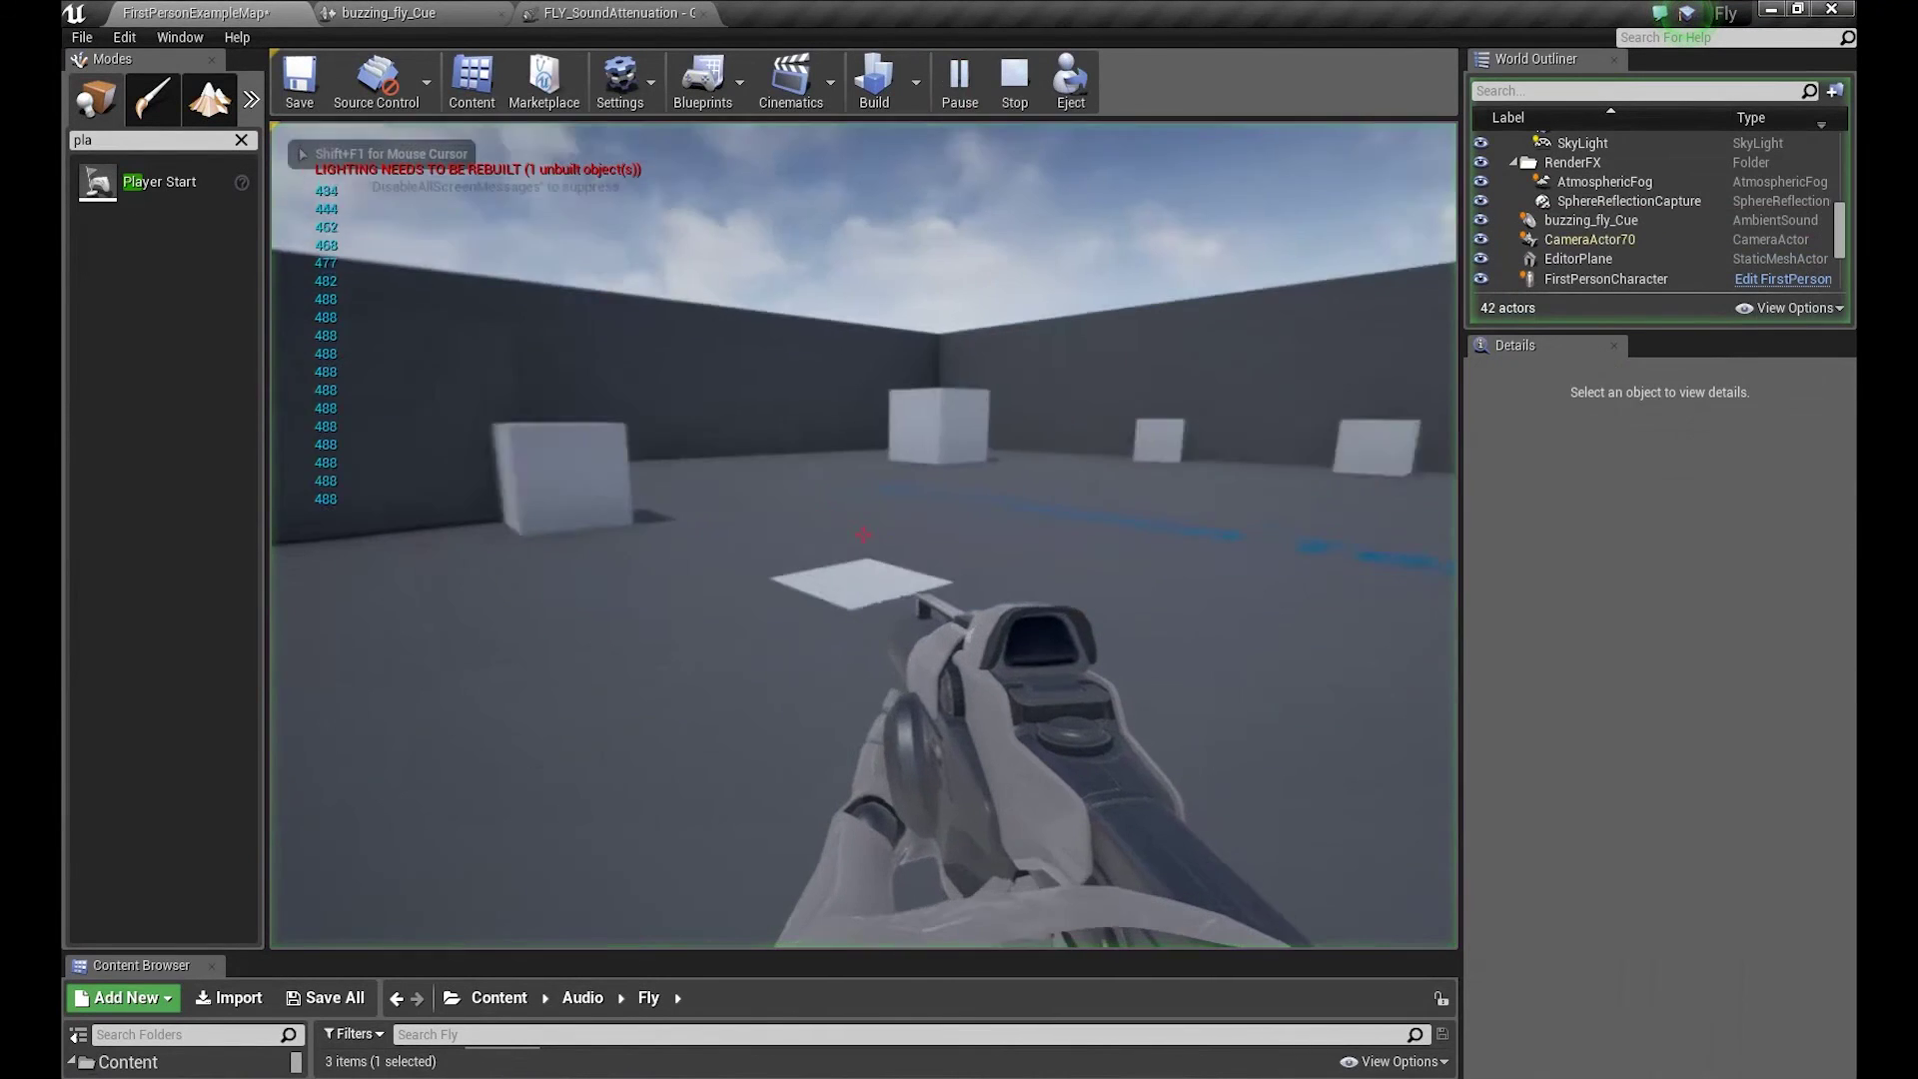
key(d)
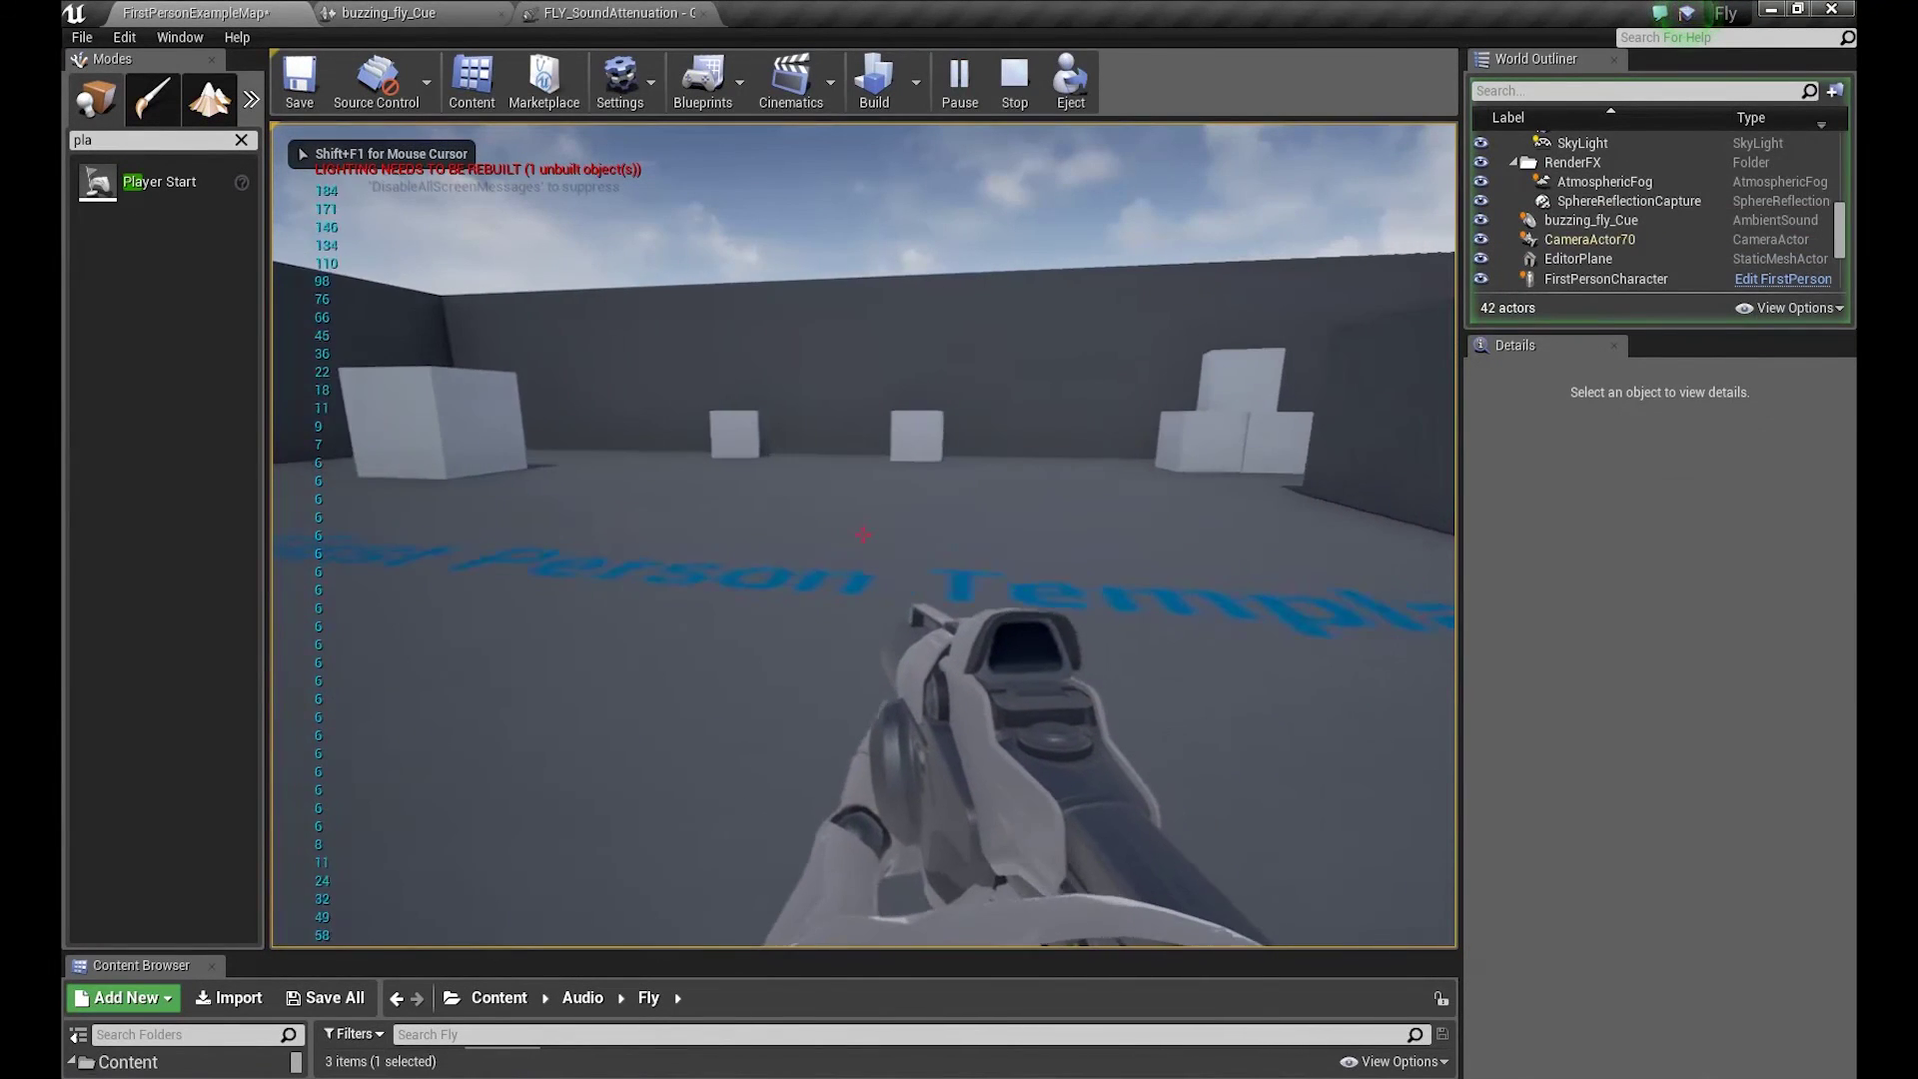
key(w)
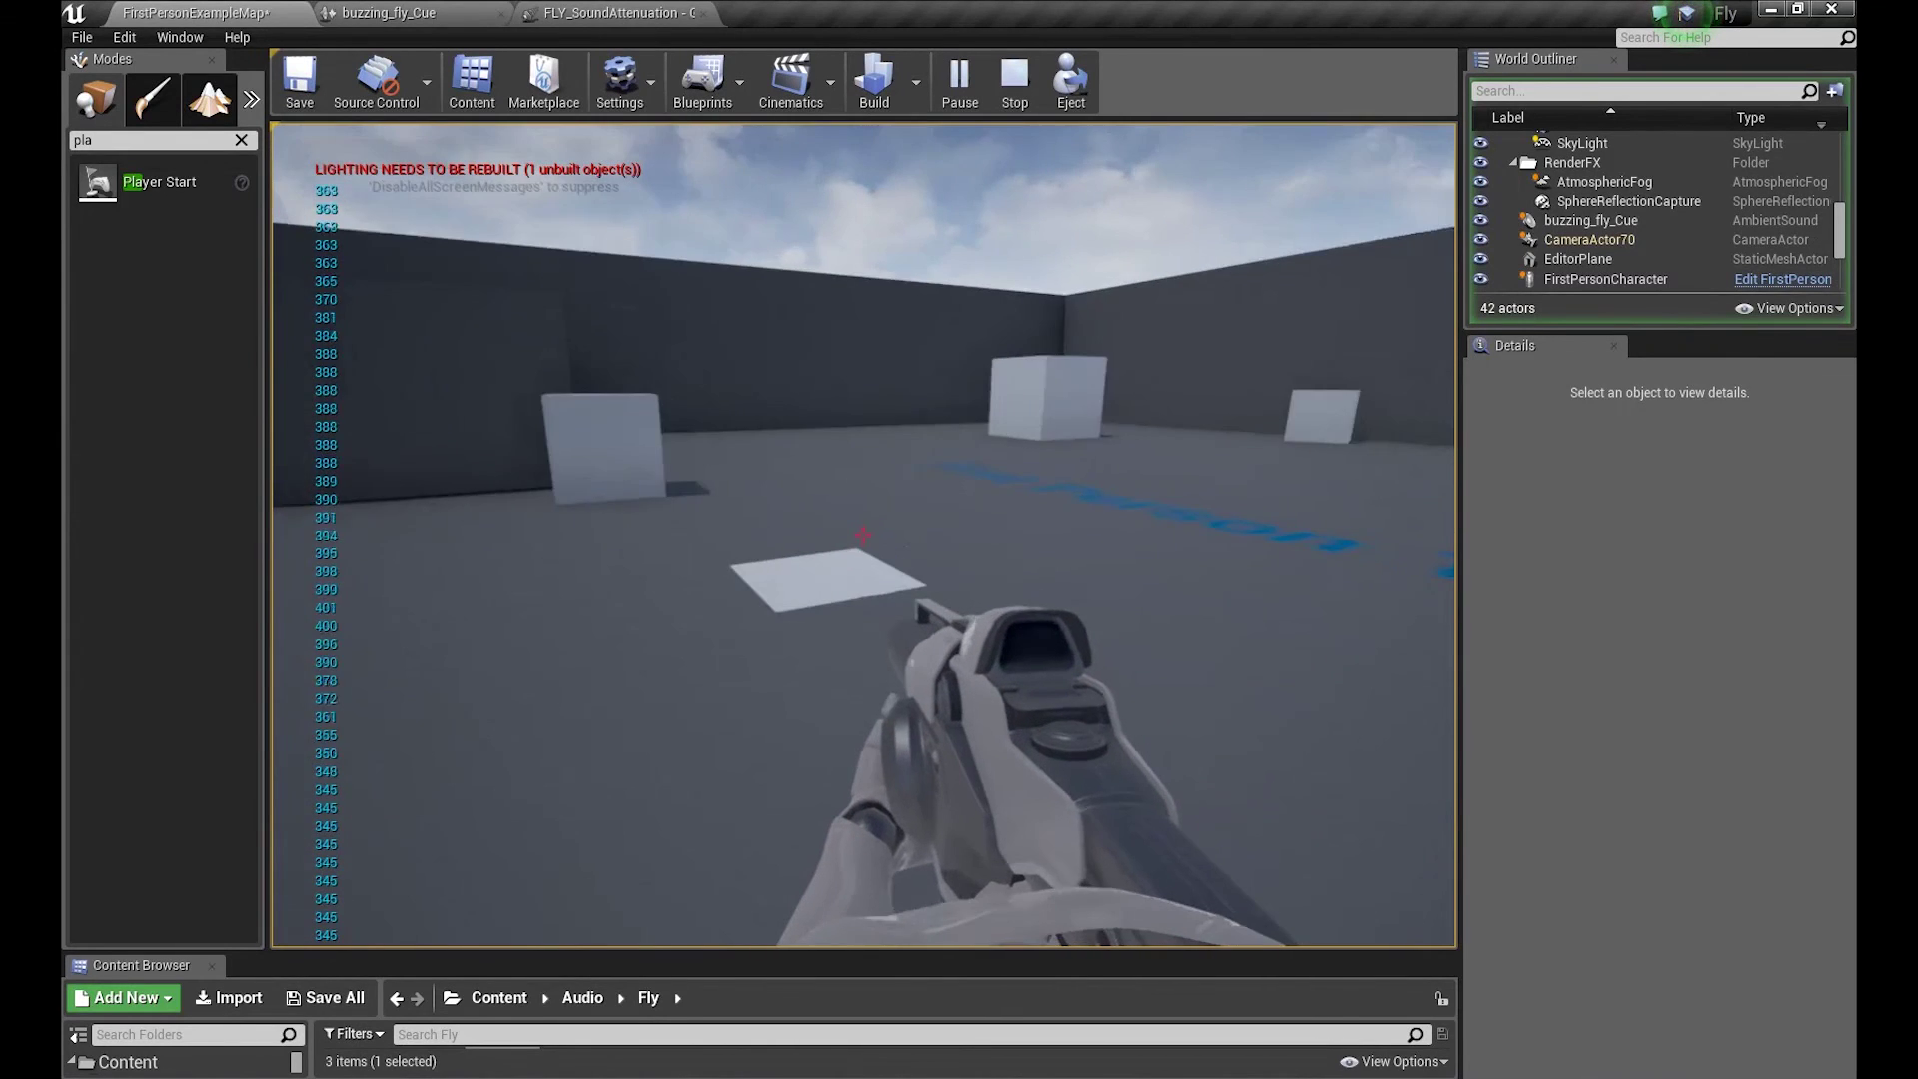
key(s)
key(w)
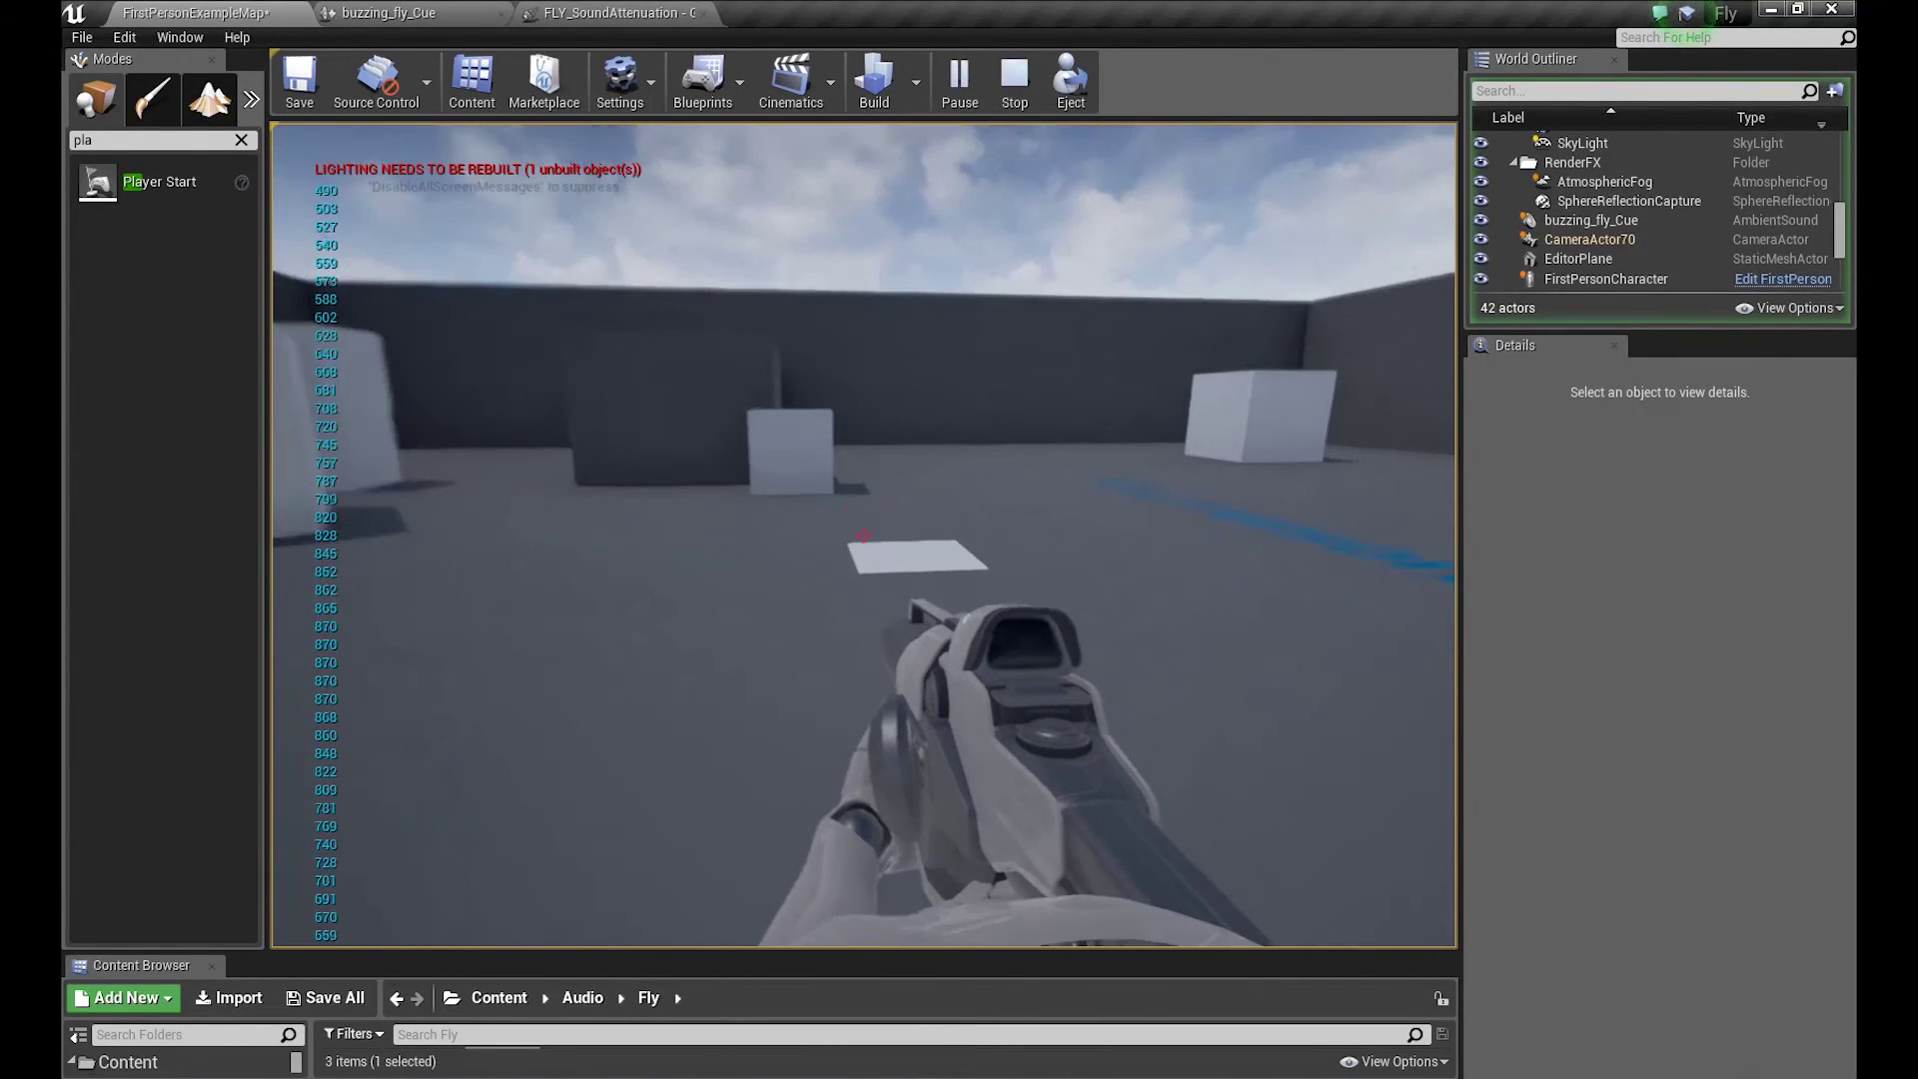
key(d)
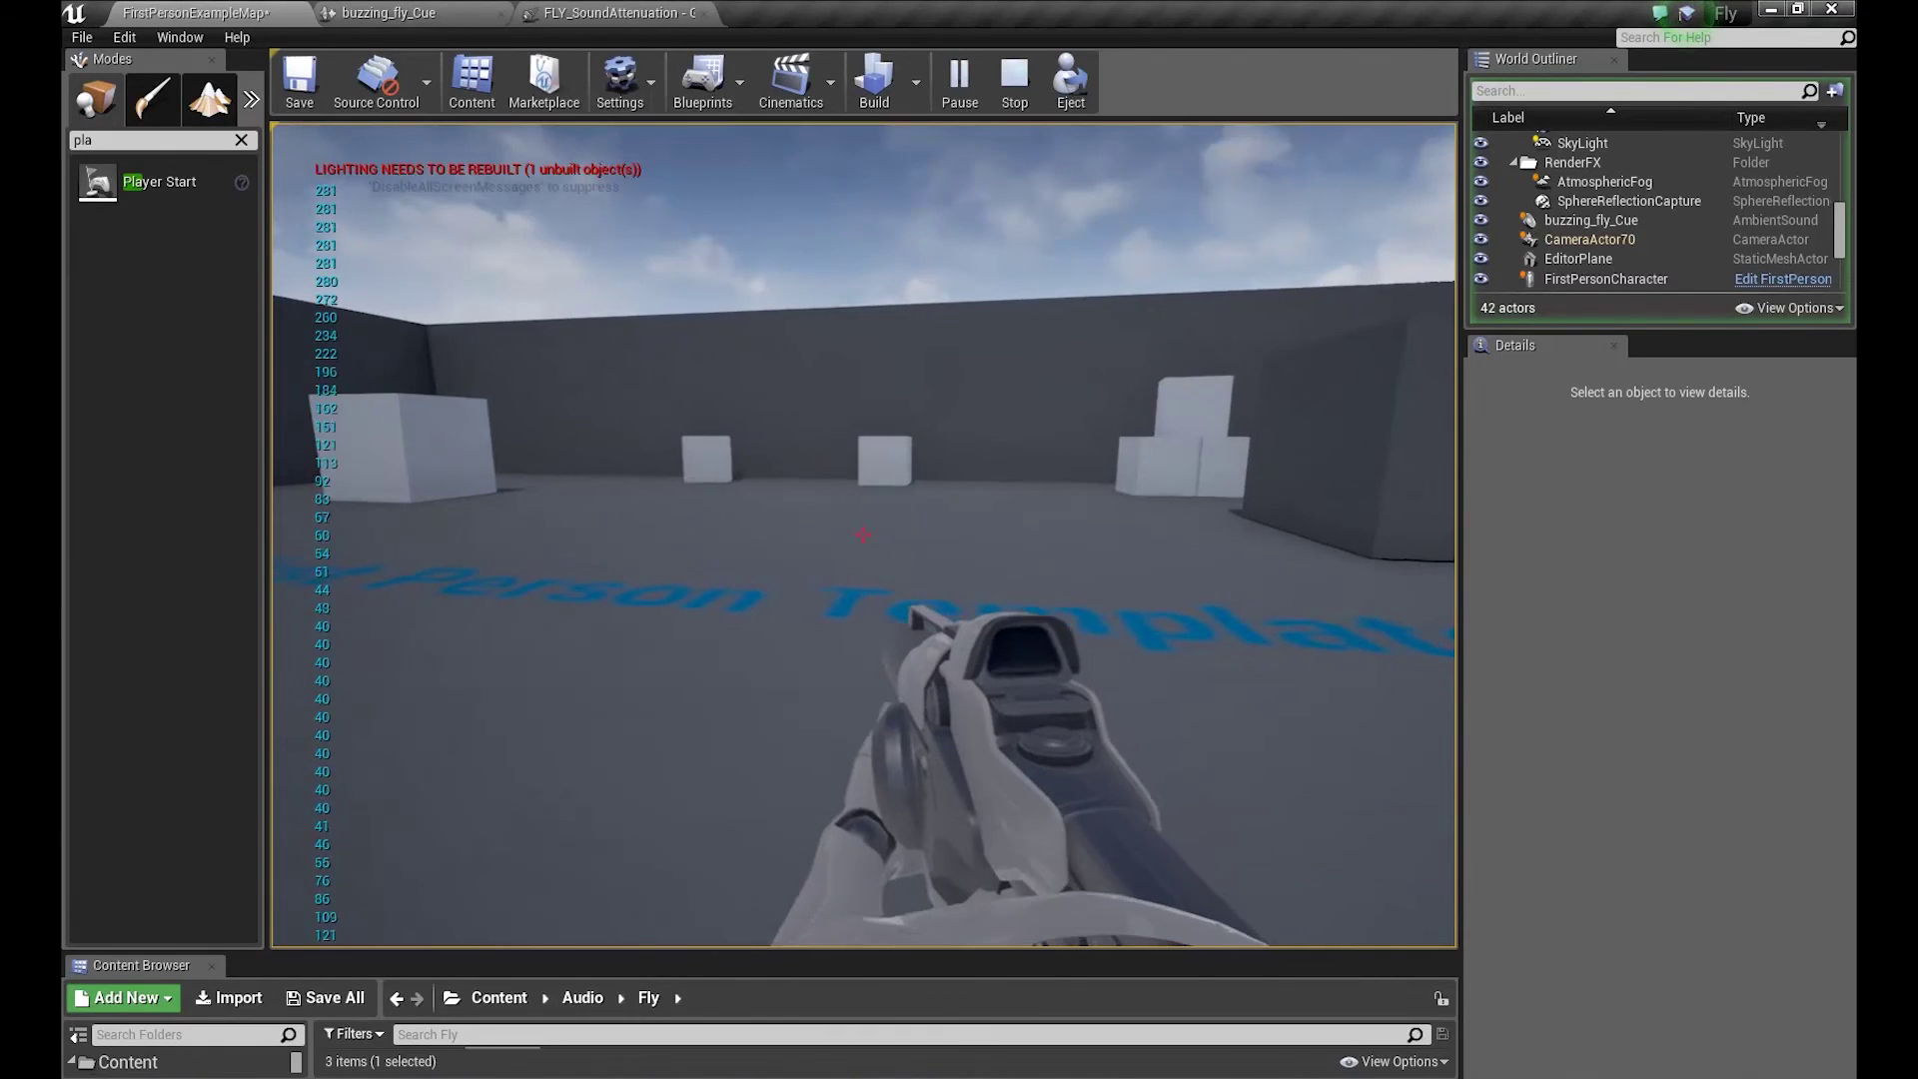
key(w)
key(w)
key(s)
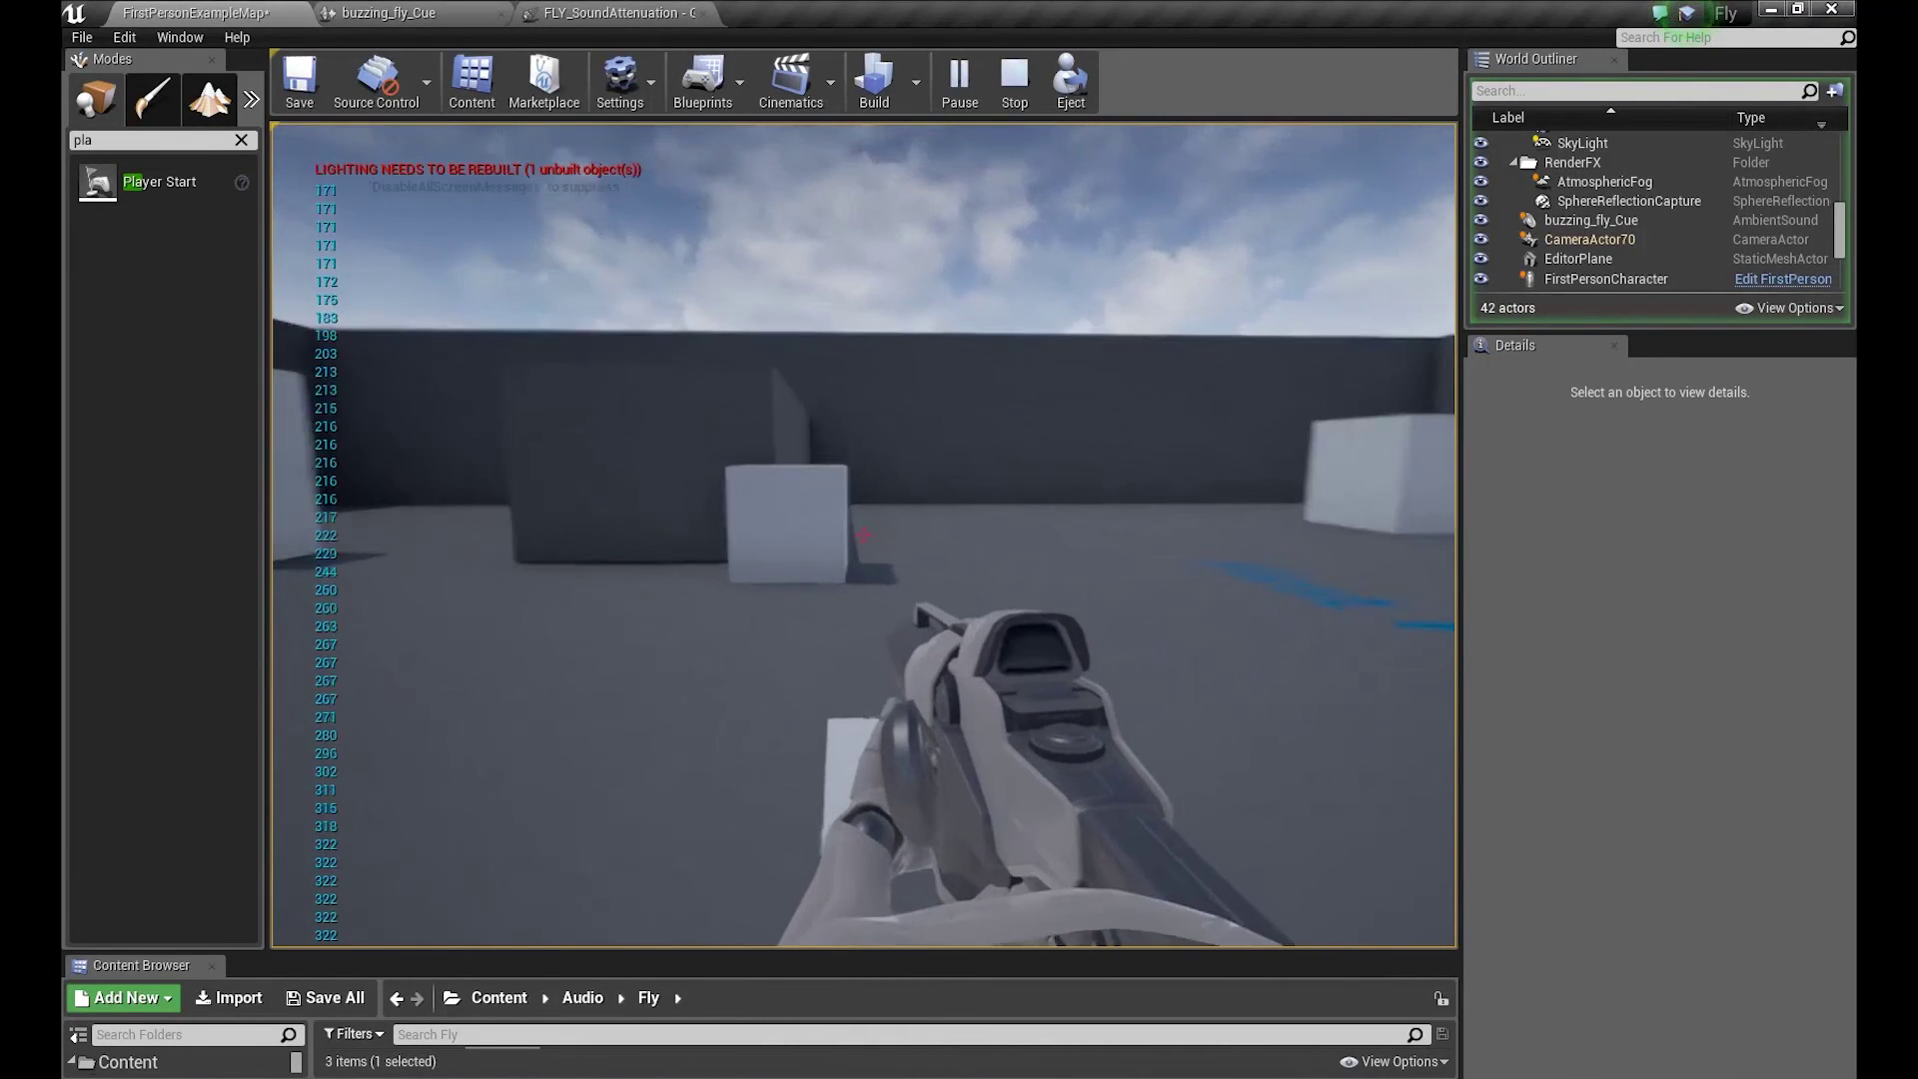
key(Escape)
- Review the attenuation and cue settings, return to the level, enlarge the Content Browser and select the buzzing_fly sound wave
click(609, 12)
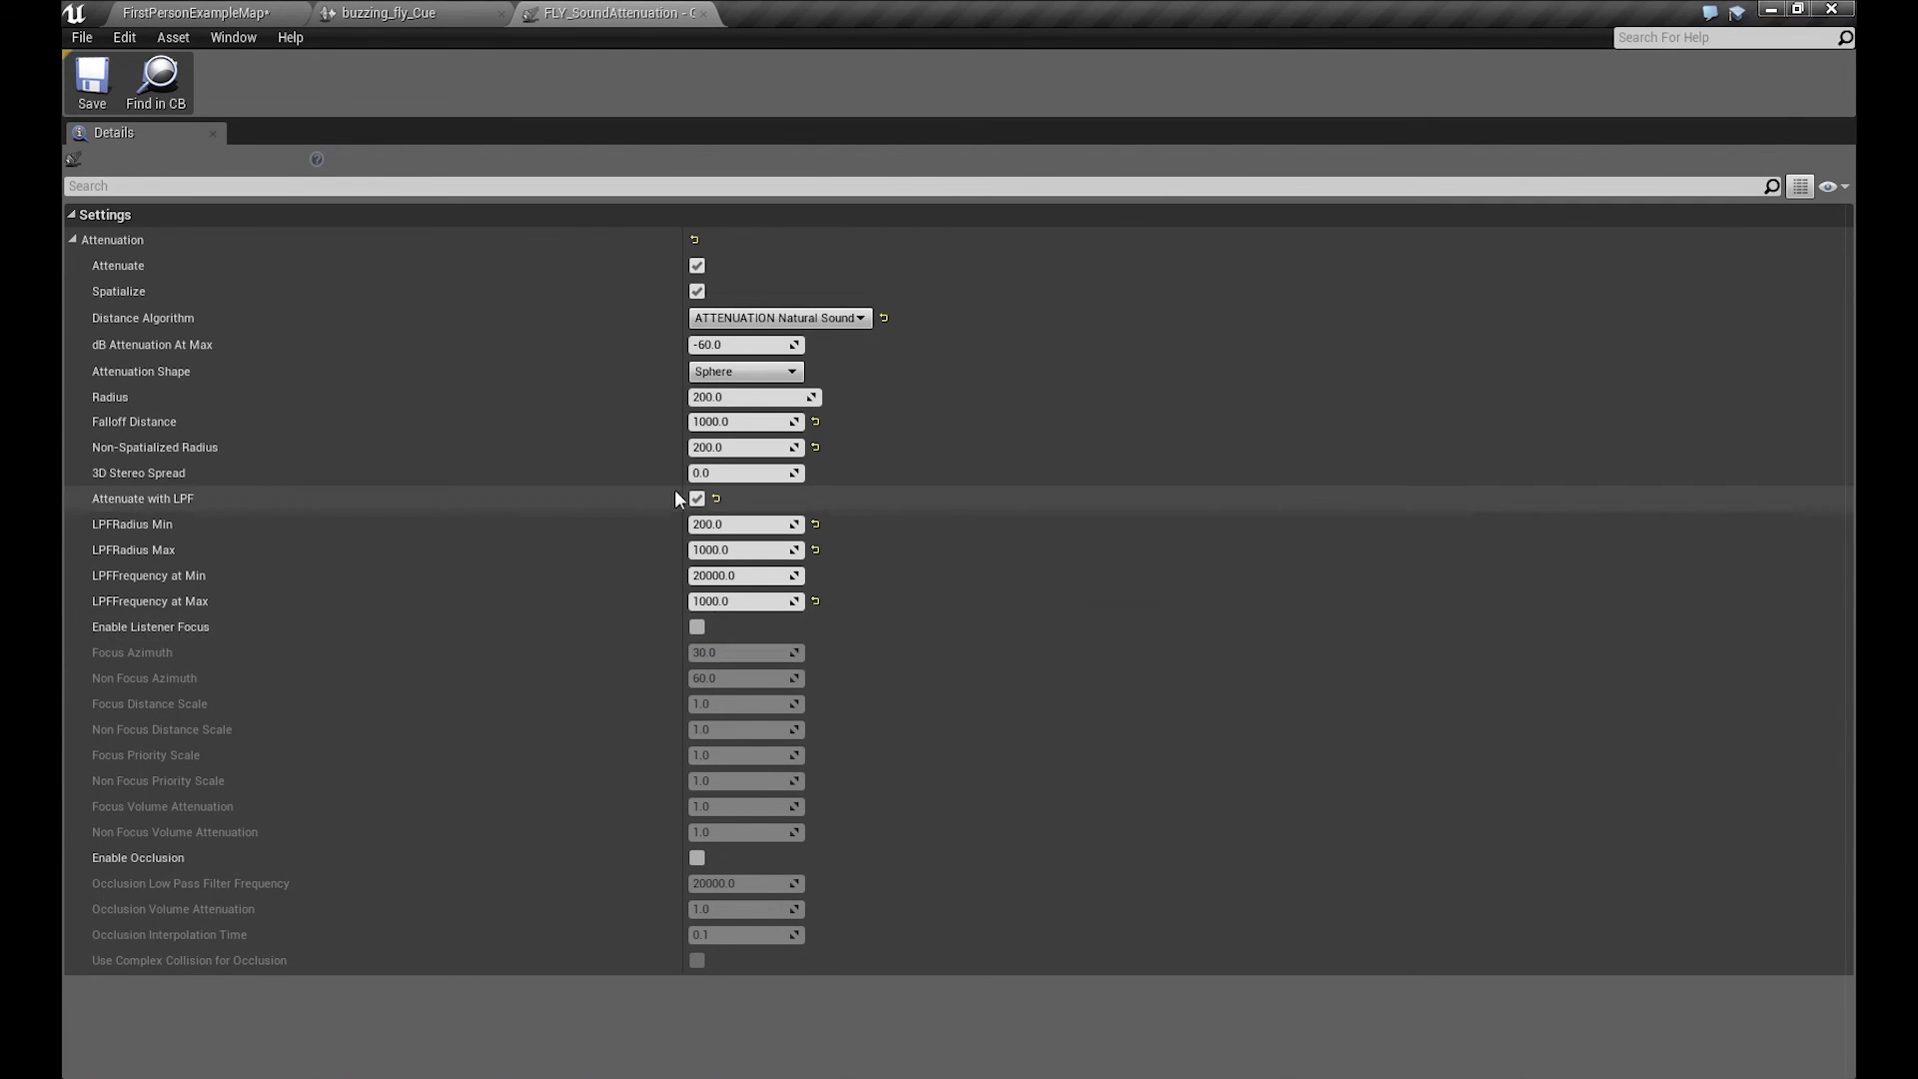
click(430, 12)
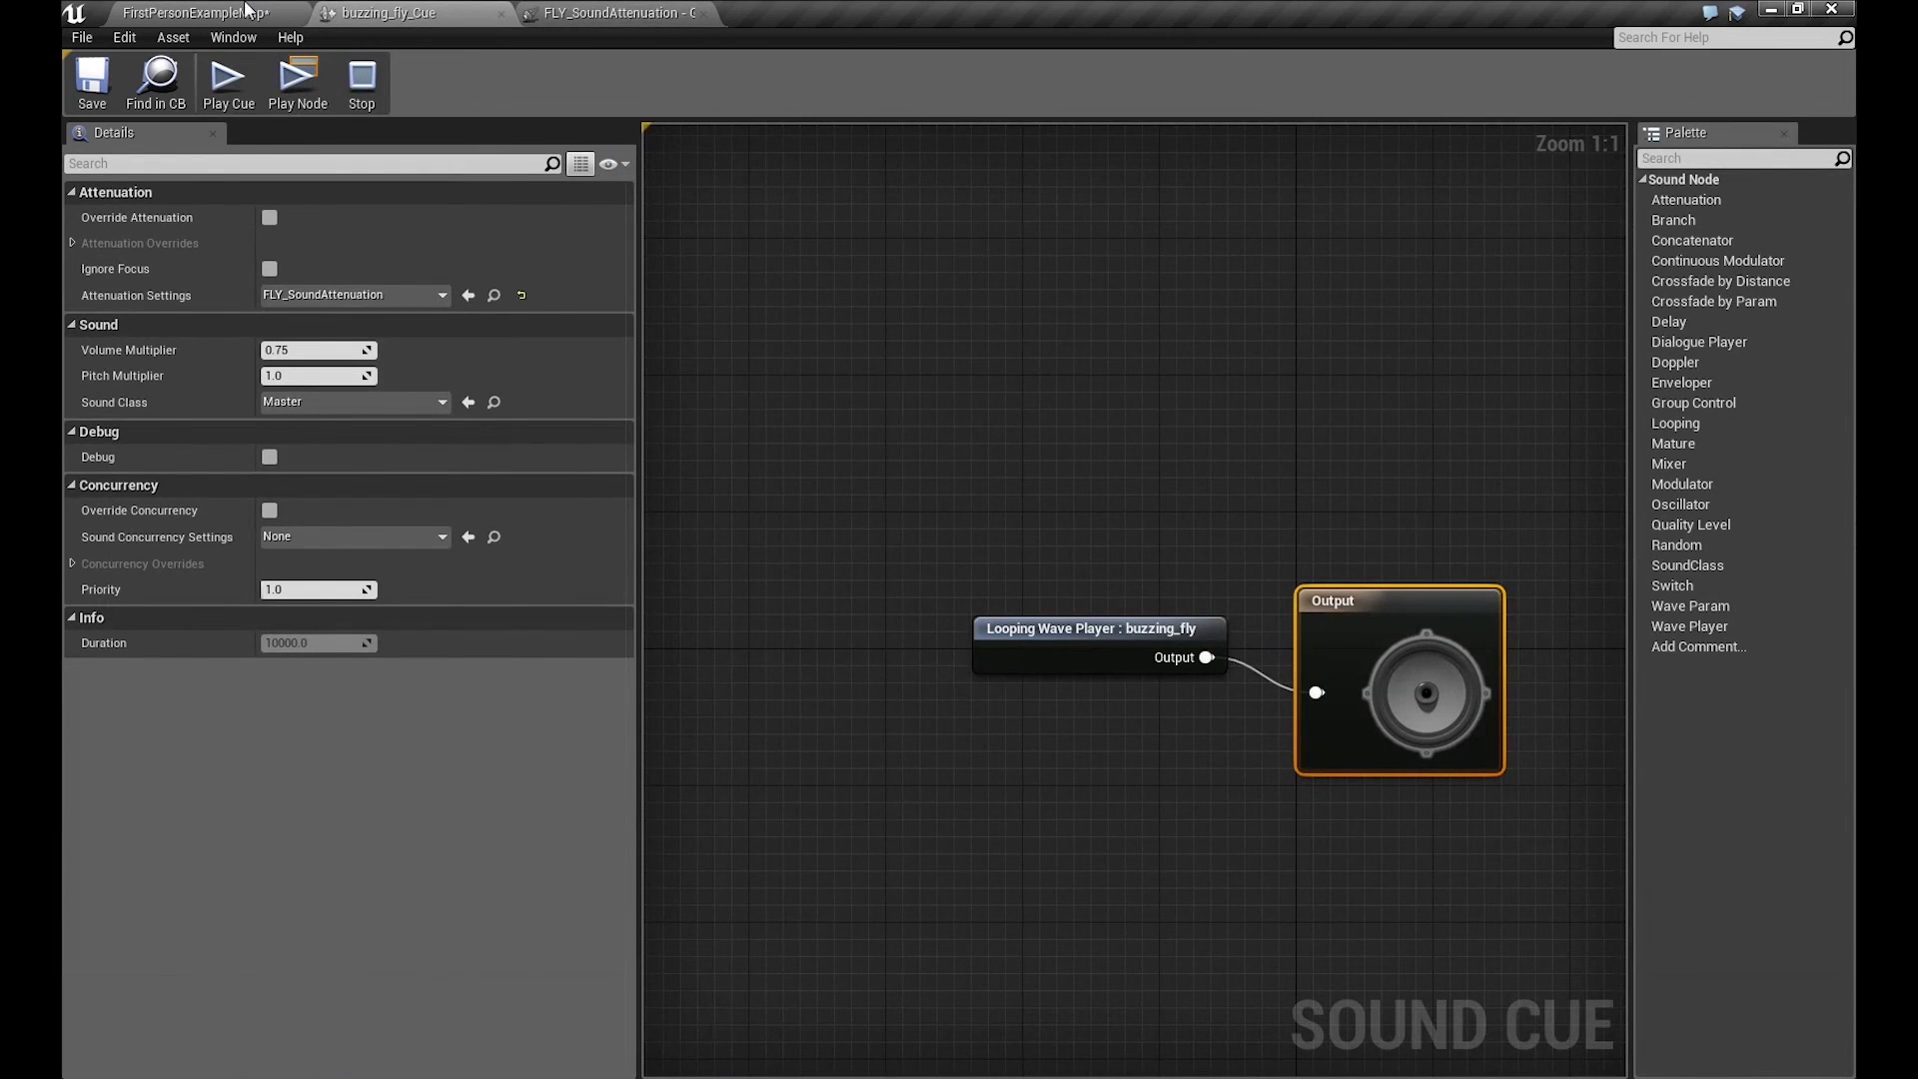
click(195, 12)
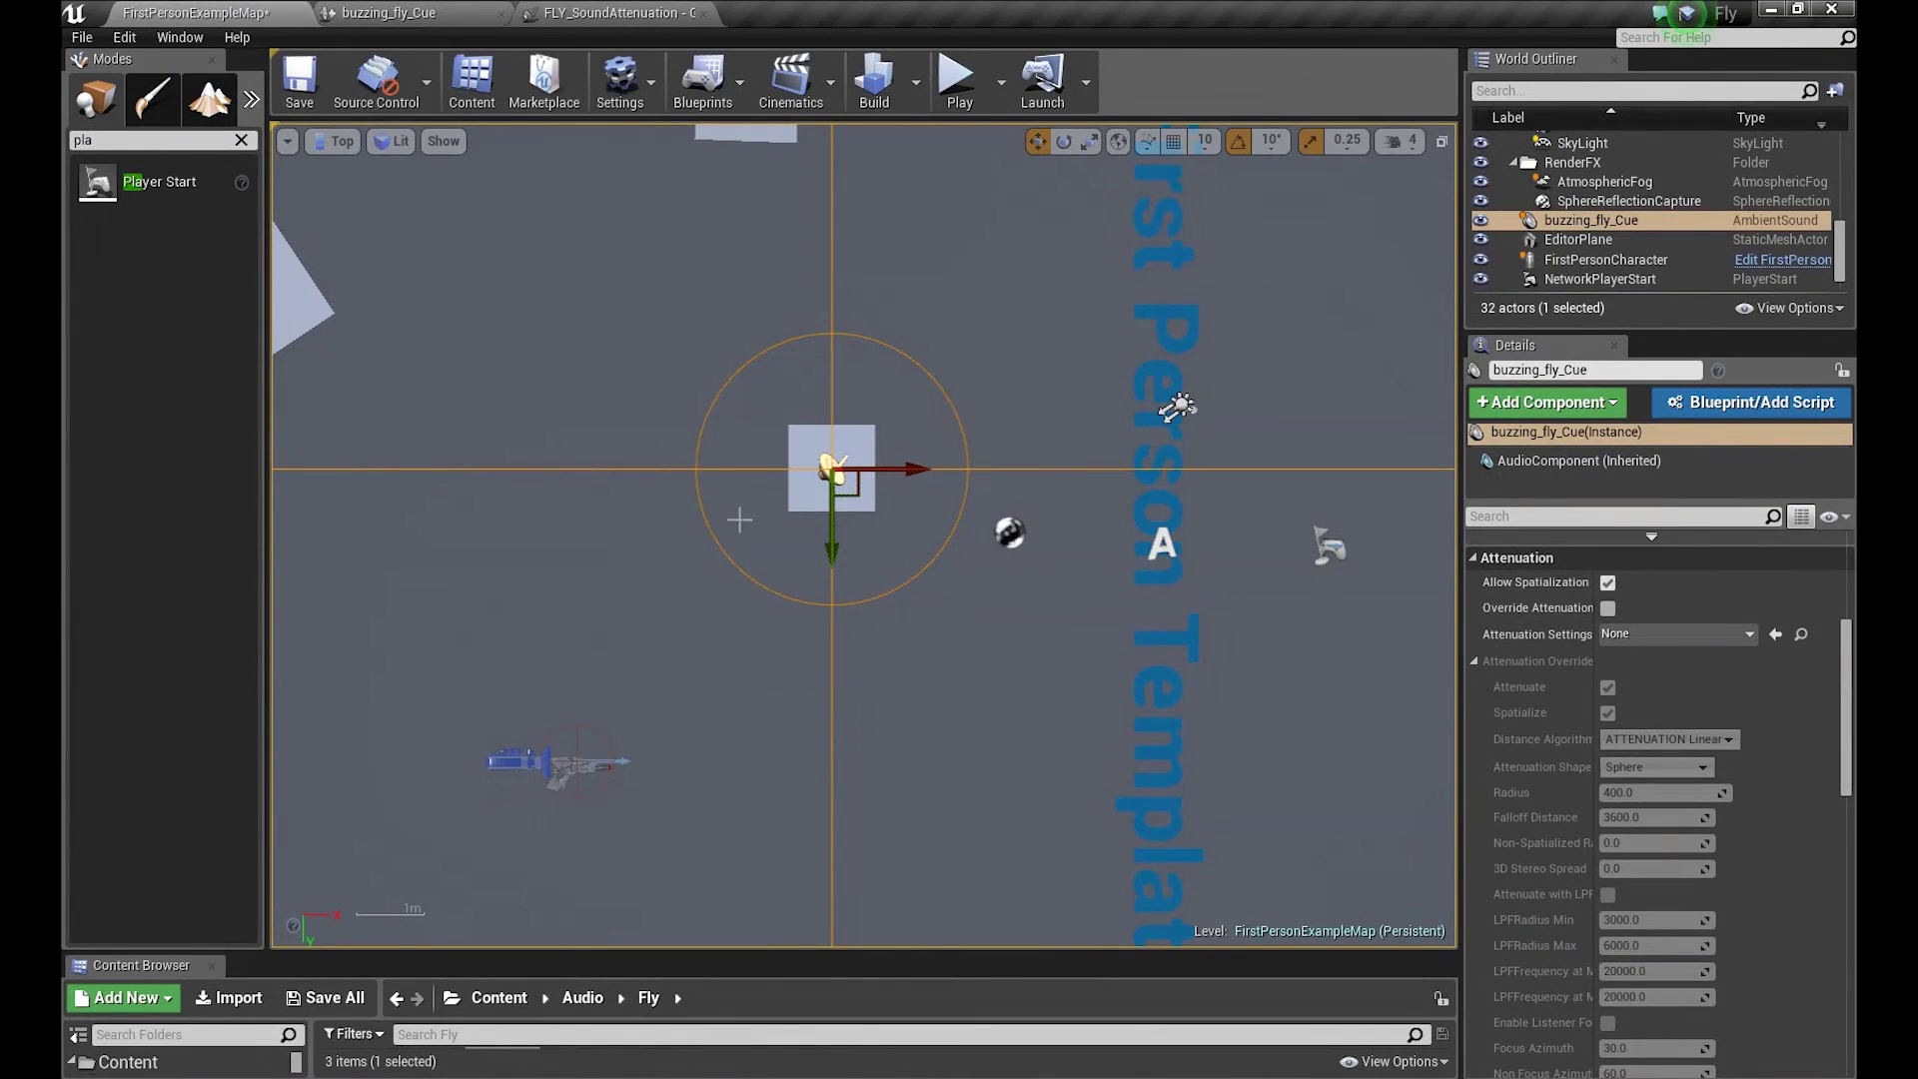
drag(907, 955, 908, 741)
click(362, 897)
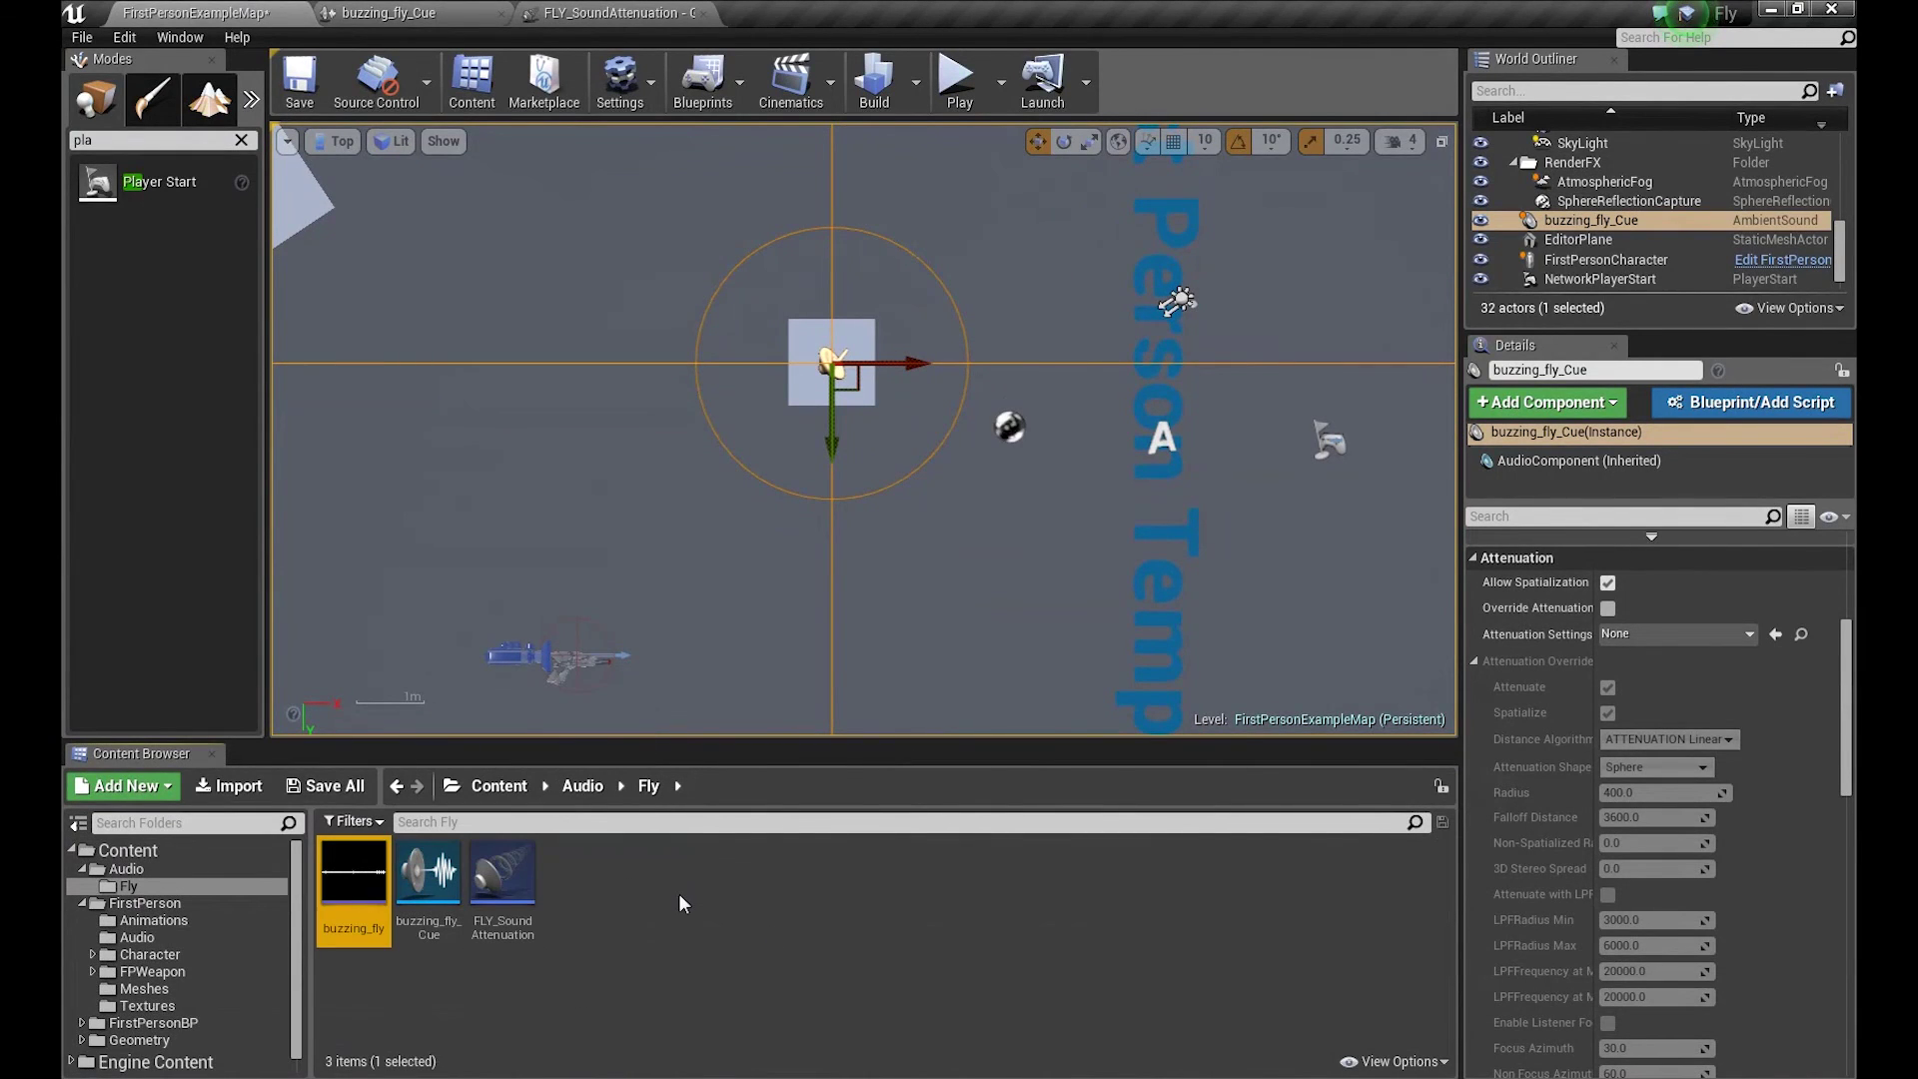